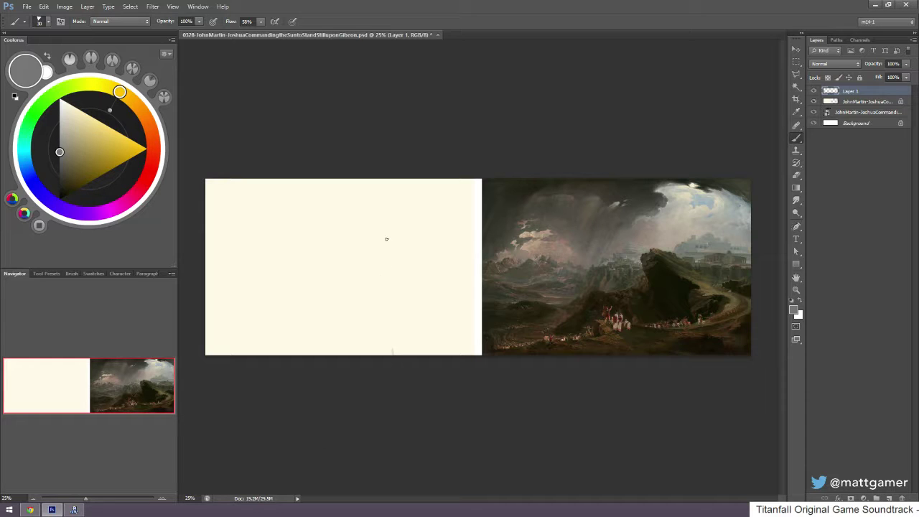
- Sketch the central rock's peak and slopes, the distant hill behind it and the plateau ridge on the blank cream canvas
{"action": "mouse_move", "coordinate": [426, 284]}
{"action": "left_mouse_down"}
{"action": "mouse_move", "coordinate": [376, 259]}
{"action": "mouse_move", "coordinate": [398, 246]}
{"action": "mouse_move", "coordinate": [381, 295]}
{"action": "left_mouse_up"}
{"action": "mouse_move", "coordinate": [370, 252]}
{"action": "left_mouse_down"}
{"action": "mouse_move", "coordinate": [422, 272]}
{"action": "mouse_move", "coordinate": [420, 236]}
{"action": "left_mouse_up"}
{"action": "left_click_drag", "start_coordinate": [409, 245], "coordinate": [404, 254]}
{"action": "mouse_move", "coordinate": [472, 245]}
{"action": "left_mouse_down"}
{"action": "mouse_move", "coordinate": [436, 234]}
{"action": "mouse_move", "coordinate": [395, 246]}
{"action": "mouse_move", "coordinate": [306, 251]}
{"action": "mouse_move", "coordinate": [347, 246]}
{"action": "mouse_move", "coordinate": [363, 260]}
{"action": "left_mouse_up"}
{"action": "mouse_move", "coordinate": [300, 276]}
{"action": "left_mouse_down"}
{"action": "mouse_move", "coordinate": [318, 253]}
{"action": "mouse_move", "coordinate": [327, 262]}
{"action": "left_mouse_up"}
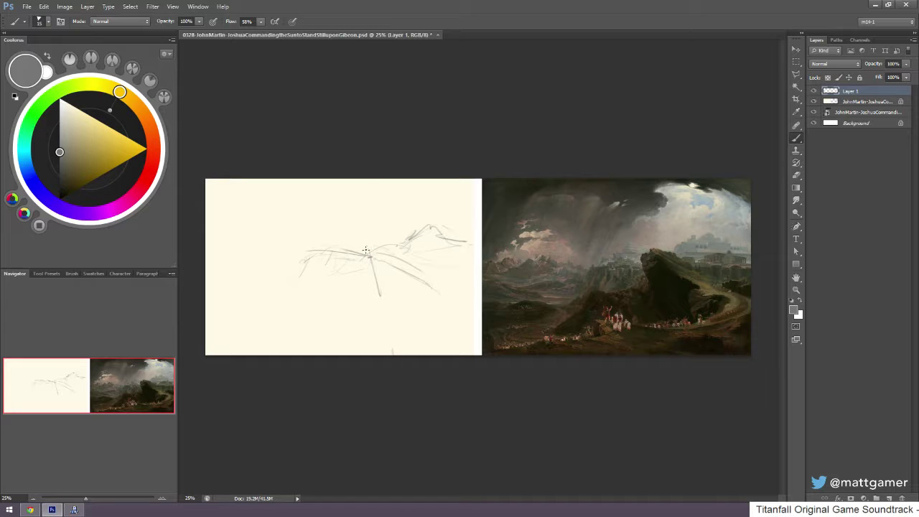
- Sketch the winding road and distant terrain beside the rock, the sweeping cloud arcs and the far mountain outline
{"action": "mouse_move", "coordinate": [372, 261]}
{"action": "left_mouse_down"}
{"action": "mouse_move", "coordinate": [377, 277]}
{"action": "mouse_move", "coordinate": [435, 284]}
{"action": "mouse_move", "coordinate": [406, 291]}
{"action": "mouse_move", "coordinate": [421, 312]}
{"action": "mouse_move", "coordinate": [452, 298]}
{"action": "mouse_move", "coordinate": [440, 314]}
{"action": "left_mouse_up"}
{"action": "mouse_move", "coordinate": [431, 275]}
{"action": "left_mouse_down"}
{"action": "mouse_move", "coordinate": [461, 277]}
{"action": "mouse_move", "coordinate": [461, 267]}
{"action": "mouse_move", "coordinate": [426, 263]}
{"action": "mouse_move", "coordinate": [474, 265]}
{"action": "mouse_move", "coordinate": [411, 260]}
{"action": "mouse_move", "coordinate": [464, 267]}
{"action": "left_mouse_up"}
{"action": "left_click_drag", "start_coordinate": [469, 227], "coordinate": [446, 189]}
{"action": "mouse_move", "coordinate": [359, 193]}
{"action": "left_mouse_down"}
{"action": "mouse_move", "coordinate": [391, 194]}
{"action": "mouse_move", "coordinate": [376, 201]}
{"action": "left_mouse_up"}
{"action": "left_click_drag", "start_coordinate": [370, 209], "coordinate": [387, 206]}
{"action": "mouse_move", "coordinate": [291, 216]}
{"action": "left_mouse_down"}
{"action": "mouse_move", "coordinate": [271, 206]}
{"action": "mouse_move", "coordinate": [292, 192]}
{"action": "mouse_move", "coordinate": [237, 208]}
{"action": "left_mouse_up"}
{"action": "mouse_move", "coordinate": [256, 243]}
{"action": "left_mouse_down"}
{"action": "mouse_move", "coordinate": [213, 266]}
{"action": "mouse_move", "coordinate": [292, 265]}
{"action": "mouse_move", "coordinate": [228, 266]}
{"action": "mouse_move", "coordinate": [275, 260]}
{"action": "left_mouse_up"}
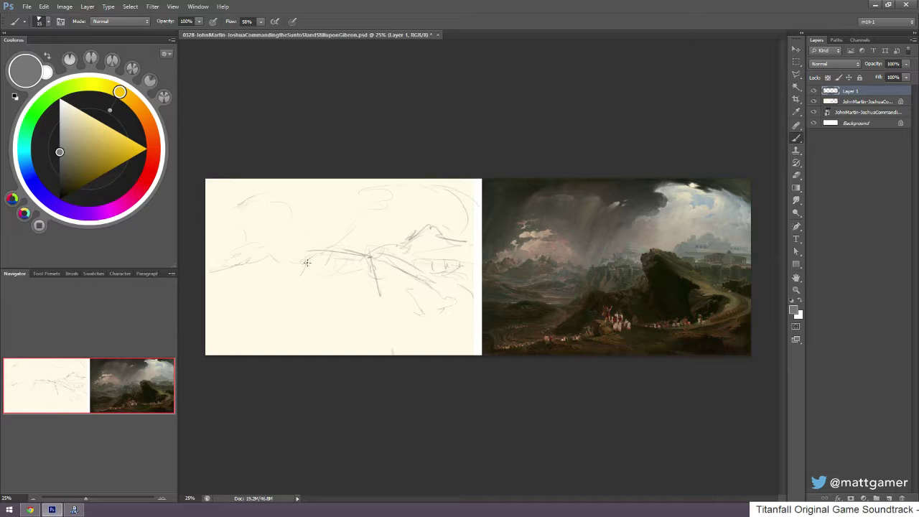
- Sketch the foreground hill, the valley contours and the cloud cluster above the far mountains
{"action": "mouse_move", "coordinate": [297, 278]}
{"action": "left_mouse_down"}
{"action": "mouse_move", "coordinate": [293, 286]}
{"action": "mouse_move", "coordinate": [331, 281]}
{"action": "left_mouse_up"}
{"action": "mouse_move", "coordinate": [254, 317]}
{"action": "left_mouse_down"}
{"action": "mouse_move", "coordinate": [283, 318]}
{"action": "mouse_move", "coordinate": [261, 319]}
{"action": "mouse_move", "coordinate": [280, 319]}
{"action": "mouse_move", "coordinate": [260, 328]}
{"action": "mouse_move", "coordinate": [290, 330]}
{"action": "mouse_move", "coordinate": [241, 330]}
{"action": "mouse_move", "coordinate": [292, 327]}
{"action": "mouse_move", "coordinate": [320, 305]}
{"action": "left_mouse_up"}
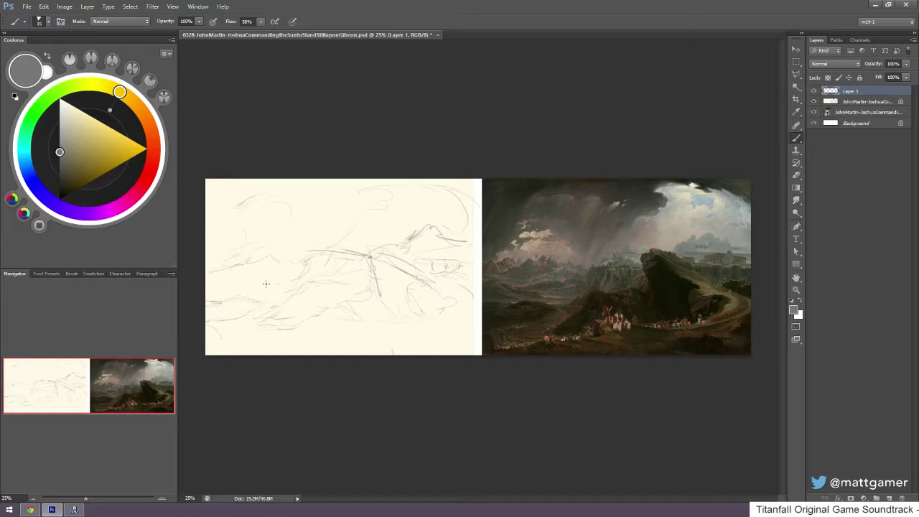
{"action": "mouse_move", "coordinate": [270, 279]}
{"action": "left_mouse_down"}
{"action": "mouse_move", "coordinate": [208, 284]}
{"action": "mouse_move", "coordinate": [216, 292]}
{"action": "mouse_move", "coordinate": [224, 290]}
{"action": "mouse_move", "coordinate": [206, 270]}
{"action": "mouse_move", "coordinate": [225, 265]}
{"action": "mouse_move", "coordinate": [208, 270]}
{"action": "mouse_move", "coordinate": [216, 259]}
{"action": "mouse_move", "coordinate": [253, 265]}
{"action": "mouse_move", "coordinate": [218, 258]}
{"action": "mouse_move", "coordinate": [218, 249]}
{"action": "mouse_move", "coordinate": [212, 263]}
{"action": "mouse_move", "coordinate": [236, 236]}
{"action": "left_mouse_up"}
- Erase the heavy ridge line between the plateau and the rock's peak, working in full-screen view
{"action": "key", "text": "e"}
{"action": "left_click_drag", "start_coordinate": [322, 251], "coordinate": [362, 255]}
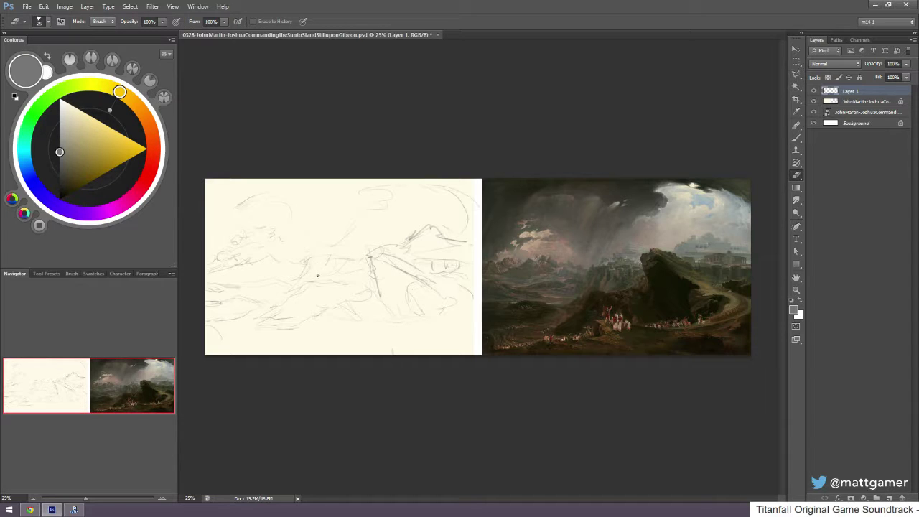
{"action": "key", "text": "f"}
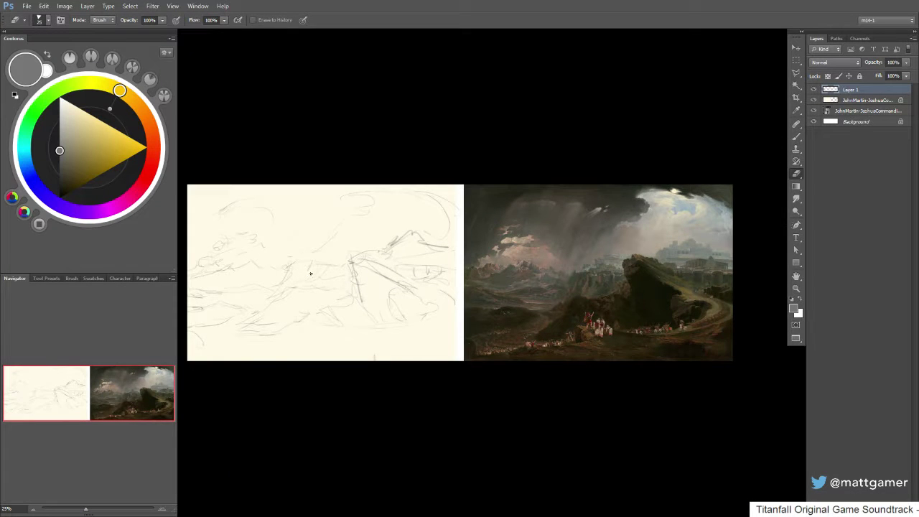
{"action": "left_click_drag", "start_coordinate": [312, 282], "coordinate": [324, 279]}
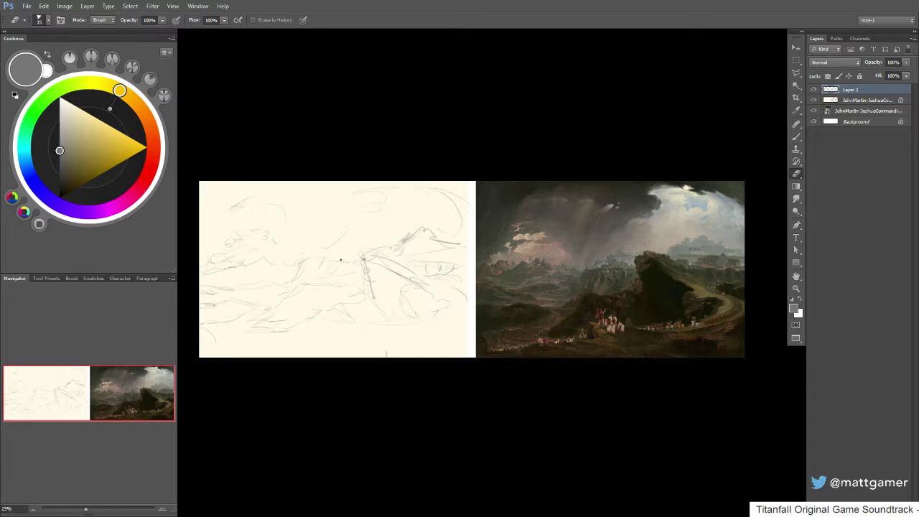
- Redraw the plateau's upper outline beside the rock's peak with the brush reduced to 10 px
{"action": "key", "text": "b"}
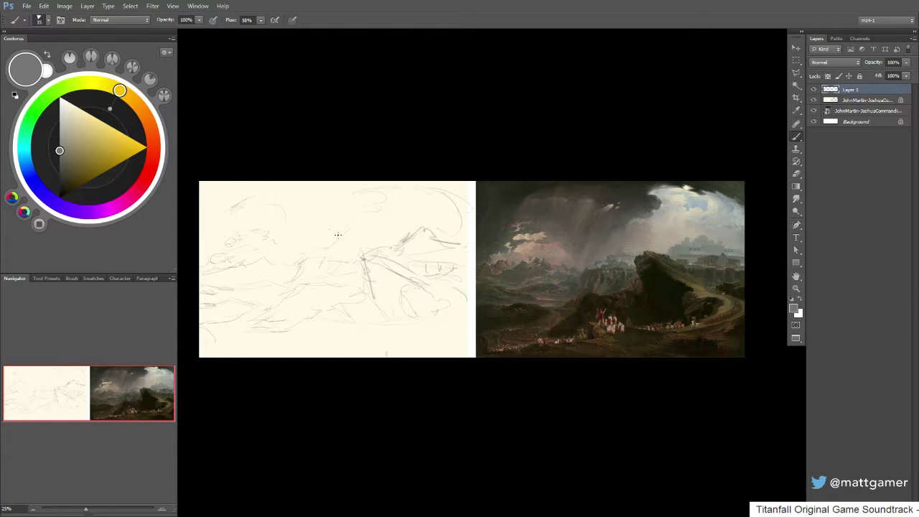
{"action": "left_click_drag", "start_coordinate": [341, 244], "coordinate": [352, 245]}
{"action": "key", "text": "ctrl+z"}
{"action": "key", "text": "["}
- Erase and redraw the heavy lines of the rock's upper slope and the distant hill as lighter, more detailed contours
{"action": "key", "text": "e"}
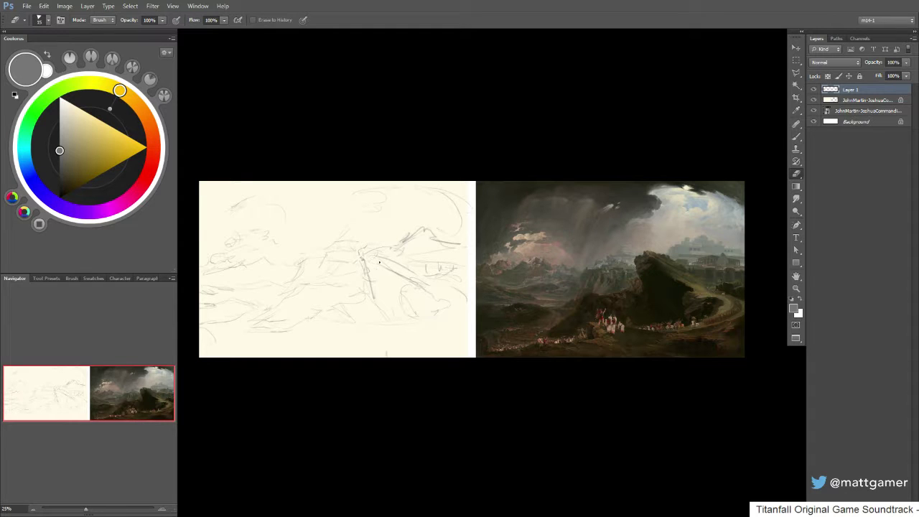
{"action": "key", "text": "b"}
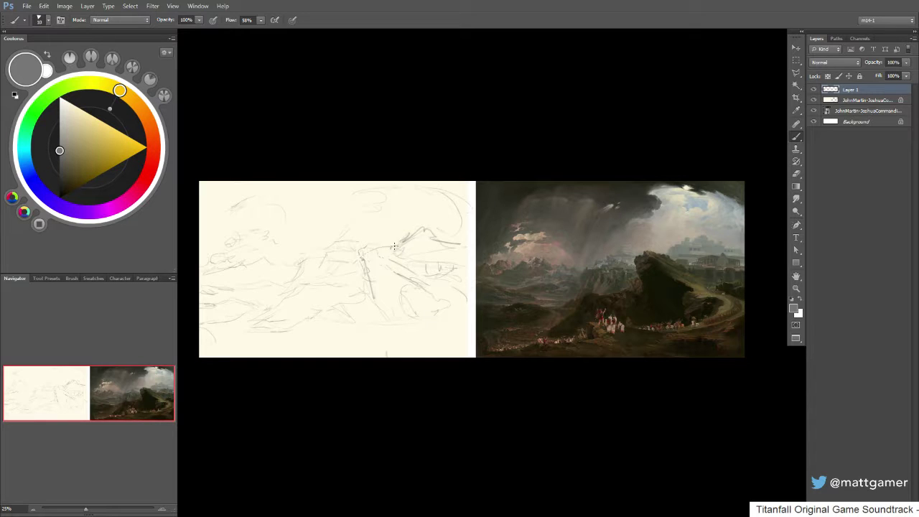
{"action": "key", "text": "e"}
{"action": "key", "text": "b"}
{"action": "key", "text": "e"}
{"action": "key", "text": "b"}
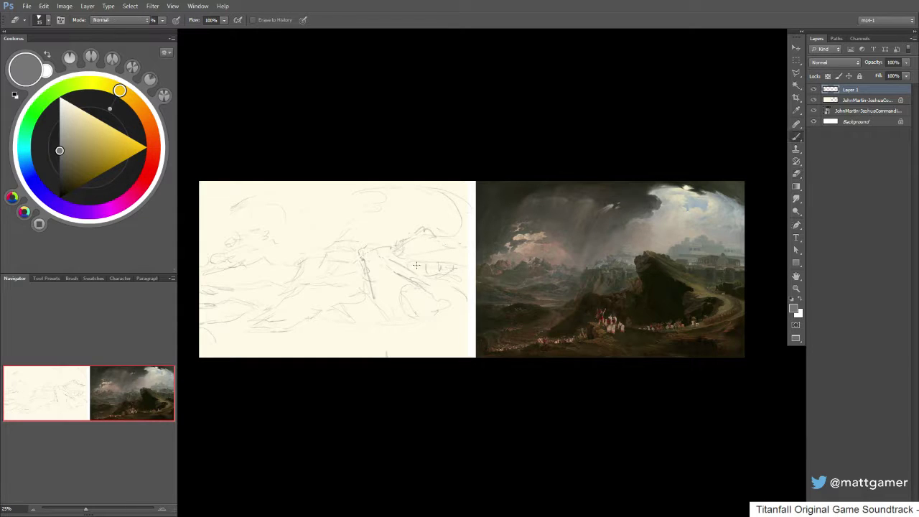
{"action": "key", "text": "e"}
{"action": "left_click_drag", "start_coordinate": [431, 238], "coordinate": [420, 230]}
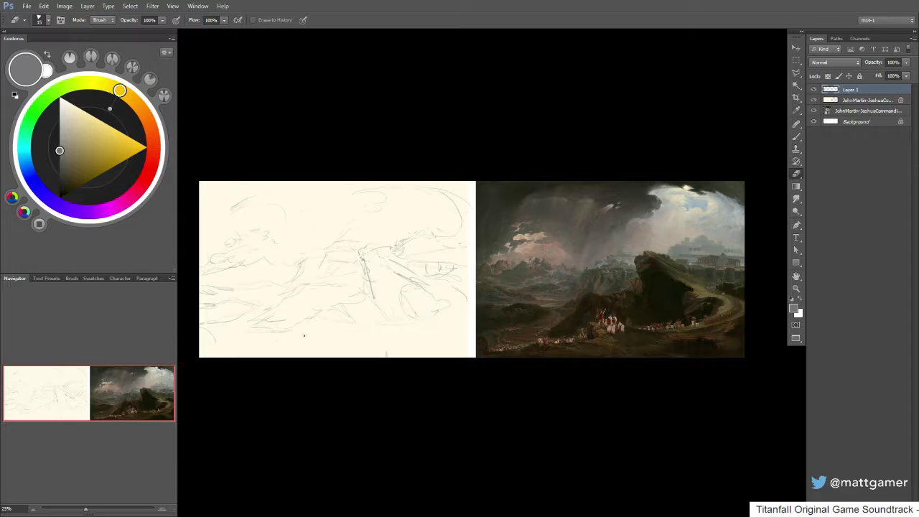
- Sketch the foreground ground lines, the figures' ledge and the distant hill details, and restore the mirrored canvas to its original orientation
{"action": "key", "text": "r"}
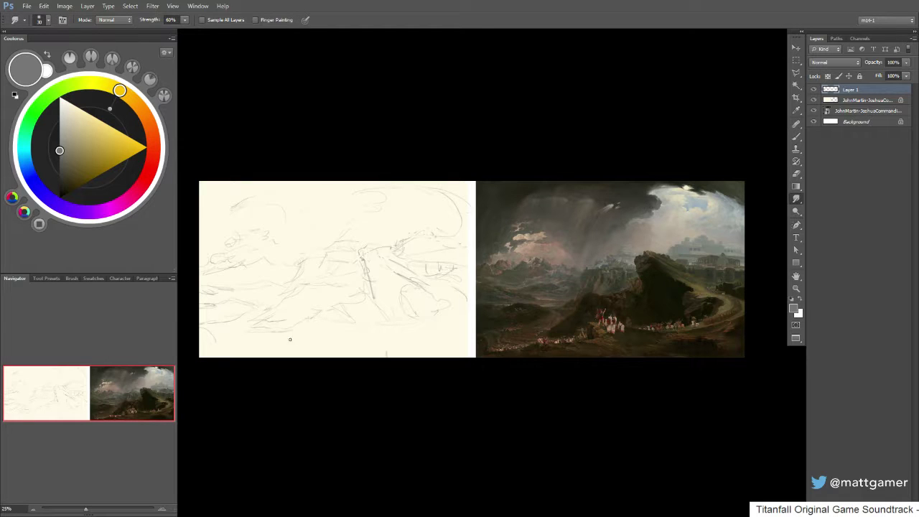
{"action": "key", "text": "b"}
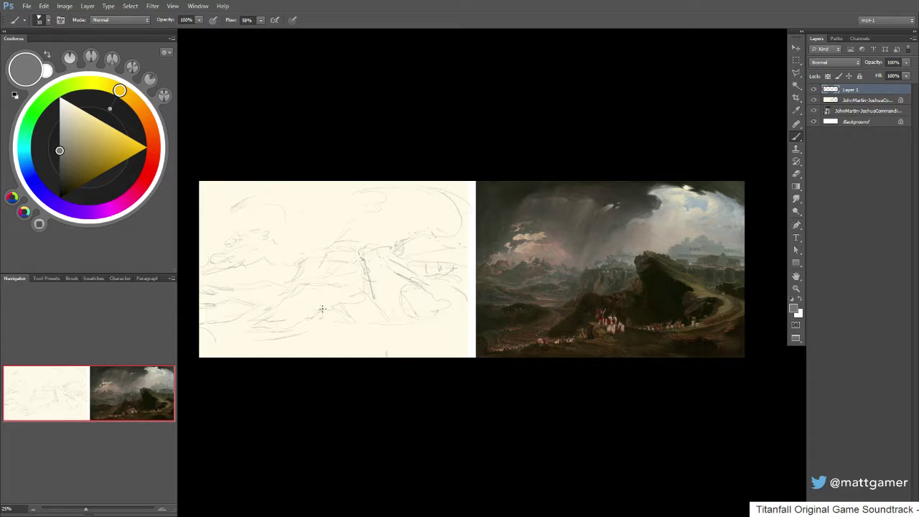
{"action": "mouse_move", "coordinate": [329, 315]}
{"action": "left_mouse_down"}
{"action": "mouse_move", "coordinate": [334, 326]}
{"action": "mouse_move", "coordinate": [343, 321]}
{"action": "left_mouse_up"}
{"action": "left_click_drag", "start_coordinate": [415, 232], "coordinate": [410, 236]}
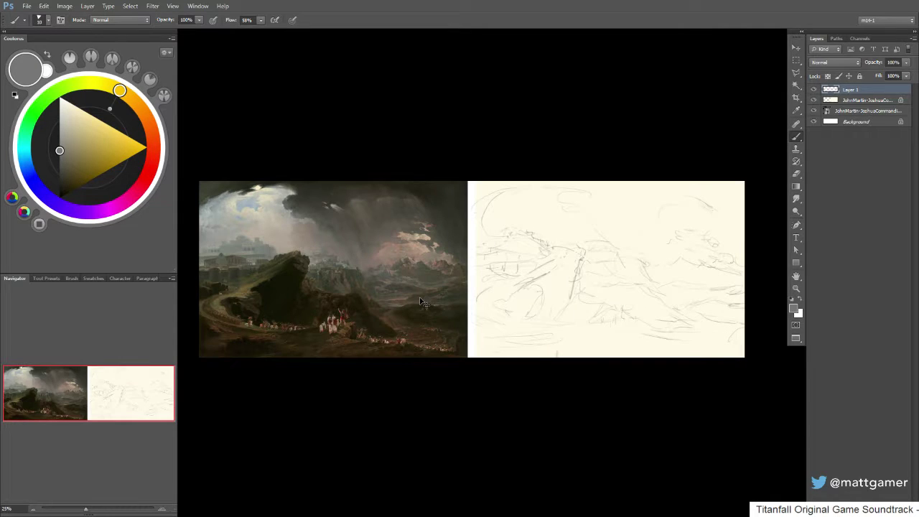
{"action": "key", "text": "ctrl+z"}
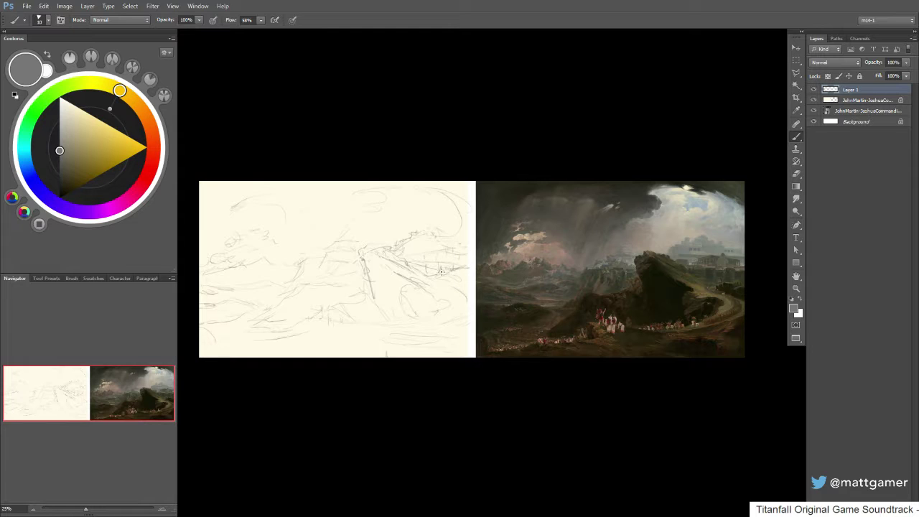
- Sketch the buildings and terrain behind the rock and rework the rock's cliff edge with the eraser and brush
{"action": "left_click_drag", "start_coordinate": [440, 268], "coordinate": [441, 278]}
{"action": "key", "text": "e"}
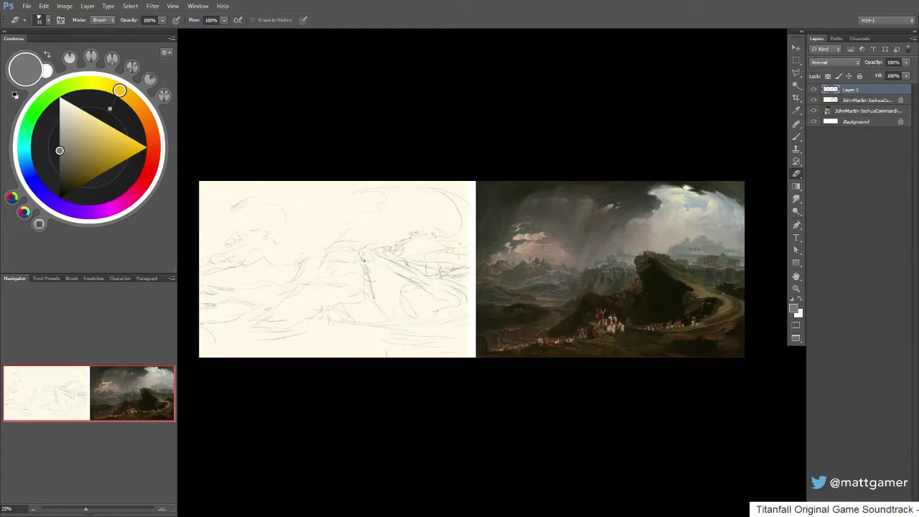
{"action": "key", "text": "b"}
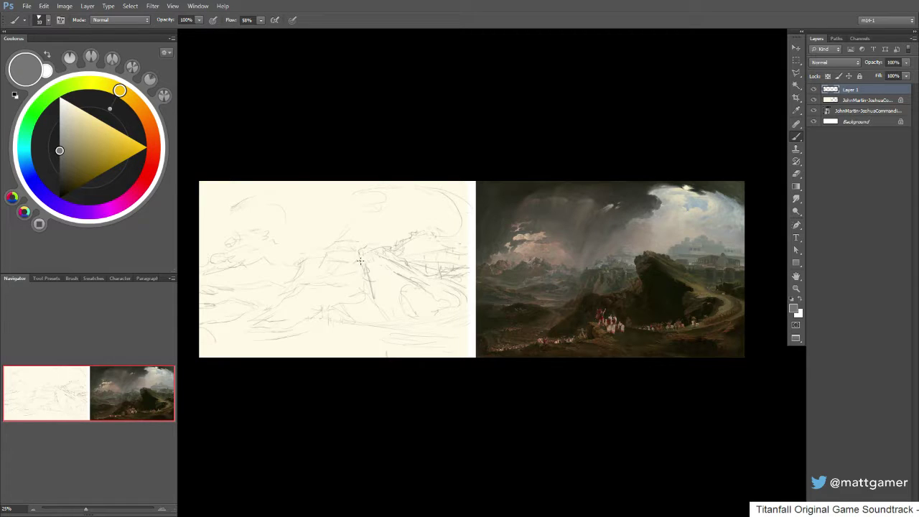
{"action": "key", "text": "e"}
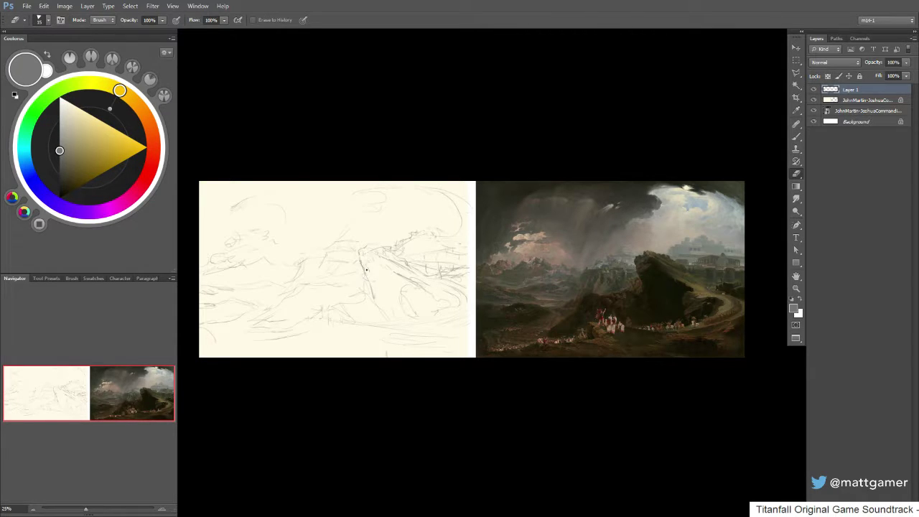
{"action": "key", "text": "b"}
{"action": "key", "text": "e"}
- Add light strokes to the mountains and clouds and erase the long cloud curve above the distant hill
{"action": "key", "text": "b"}
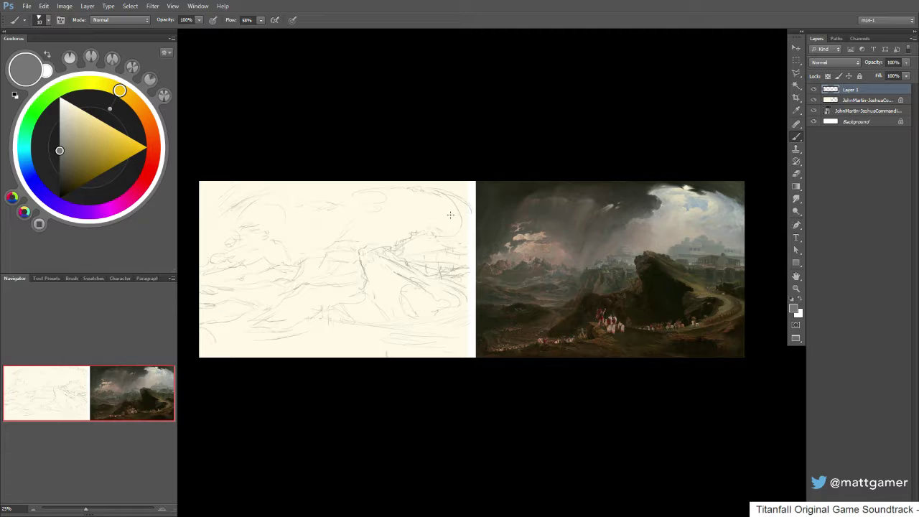
{"action": "key", "text": "e"}
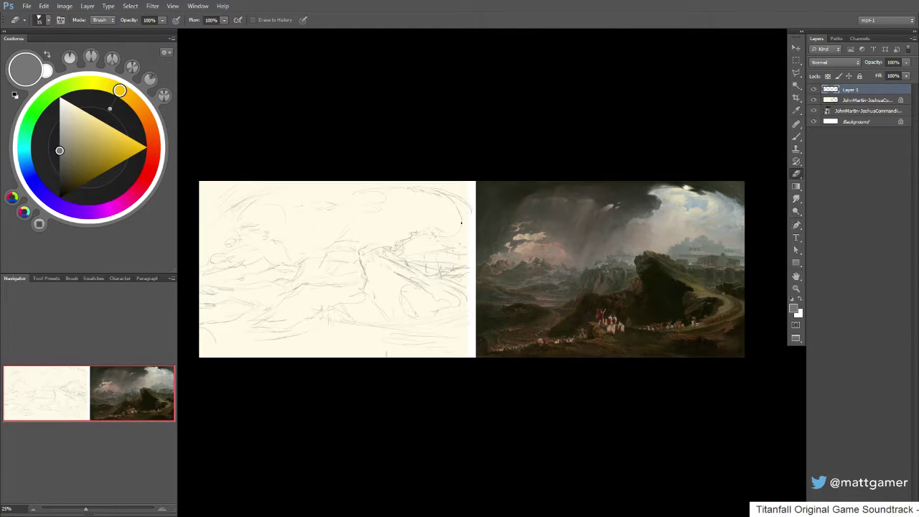
{"action": "key", "text": "b"}
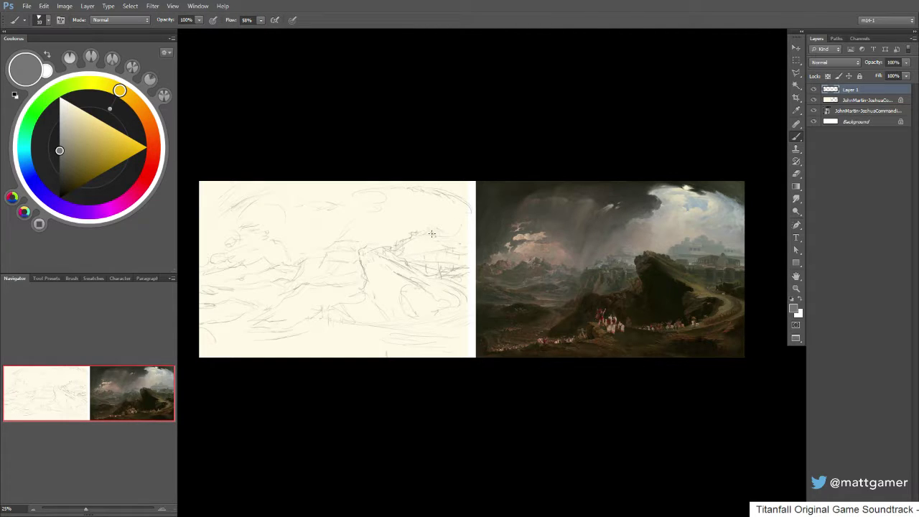
{"action": "key", "text": "c"}
{"action": "left_click_drag", "start_coordinate": [612, 230], "coordinate": [603, 236]}
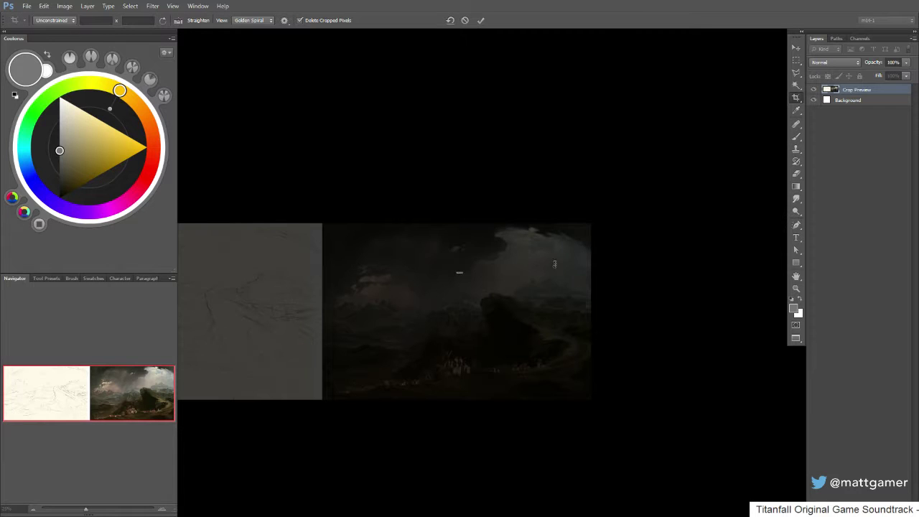
{"action": "left_click", "coordinate": [465, 21]}
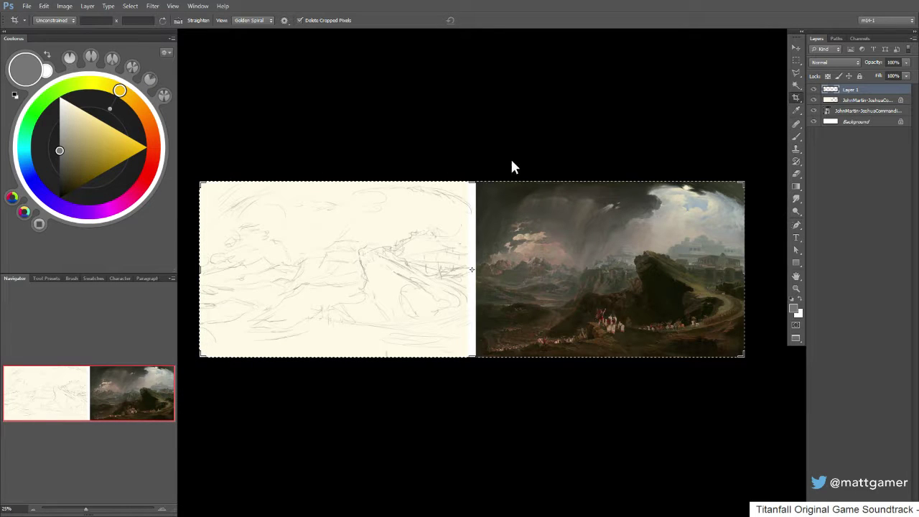
- Examine the reference painting up close, including the valley, the fortress city, the rock and the figures
{"action": "key", "text": "z"}
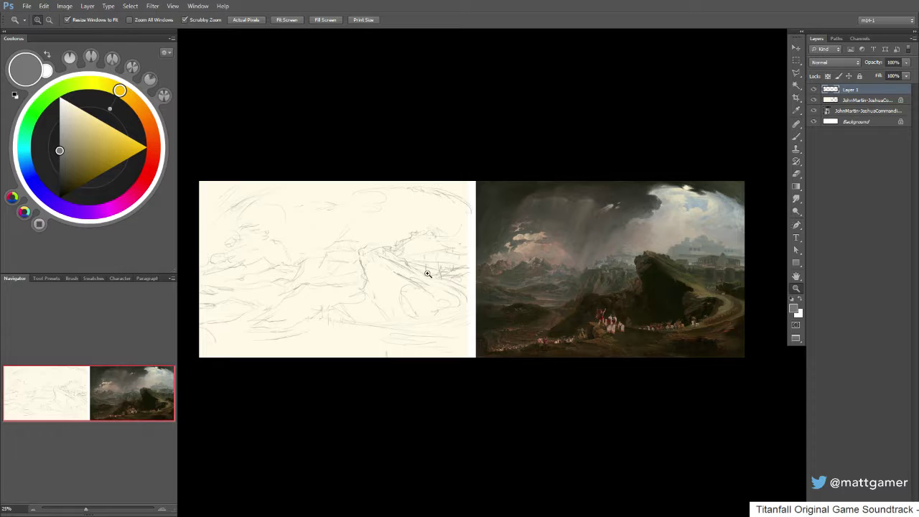
{"action": "left_click_drag", "start_coordinate": [511, 277], "coordinate": [550, 287]}
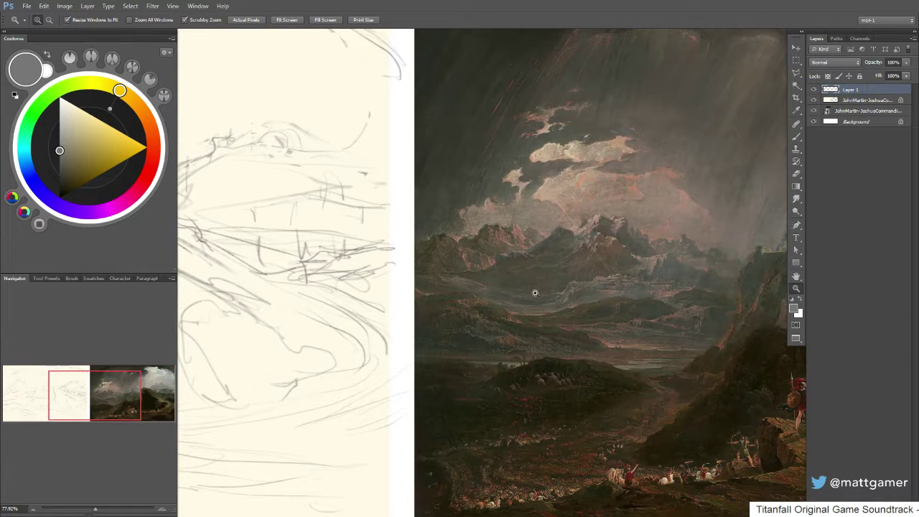
{"action": "key", "text": "space"}
{"action": "mouse_move", "coordinate": [522, 337]}
{"action": "left_mouse_down"}
{"action": "mouse_move", "coordinate": [412, 312]}
{"action": "mouse_move", "coordinate": [381, 291]}
{"action": "left_mouse_up"}
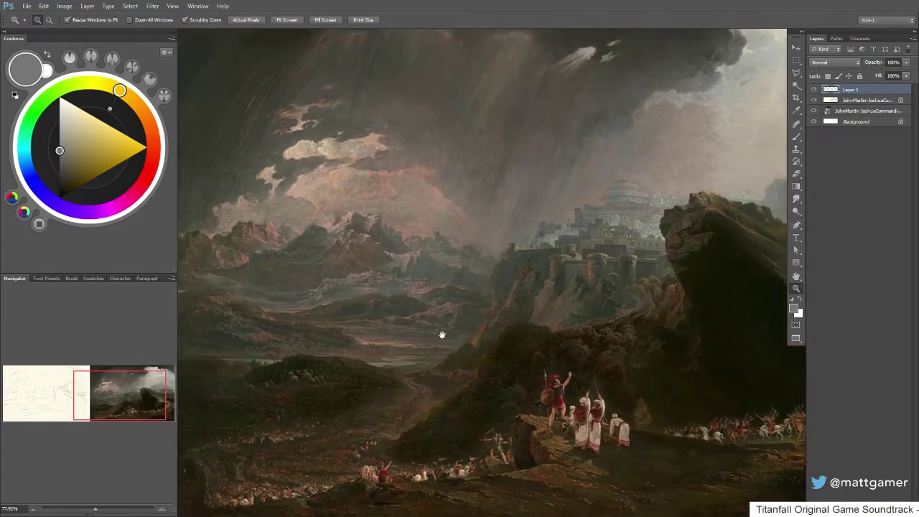
{"action": "mouse_move", "coordinate": [442, 334]}
{"action": "left_mouse_down"}
{"action": "mouse_move", "coordinate": [429, 310]}
{"action": "mouse_move", "coordinate": [332, 318]}
{"action": "mouse_move", "coordinate": [294, 338]}
{"action": "left_mouse_up"}
{"action": "left_click_drag", "start_coordinate": [389, 307], "coordinate": [256, 290]}
{"action": "mouse_move", "coordinate": [481, 246]}
{"action": "left_mouse_down"}
{"action": "mouse_move", "coordinate": [516, 254]}
{"action": "mouse_move", "coordinate": [482, 256]}
{"action": "left_mouse_up"}
{"action": "left_click_drag", "start_coordinate": [430, 297], "coordinate": [504, 267]}
{"action": "mouse_move", "coordinate": [345, 320]}
{"action": "left_mouse_down"}
{"action": "mouse_move", "coordinate": [498, 262]}
{"action": "mouse_move", "coordinate": [516, 292]}
{"action": "mouse_move", "coordinate": [488, 306]}
{"action": "mouse_move", "coordinate": [301, 294]}
{"action": "mouse_move", "coordinate": [402, 302]}
{"action": "mouse_move", "coordinate": [443, 287]}
{"action": "left_mouse_up"}
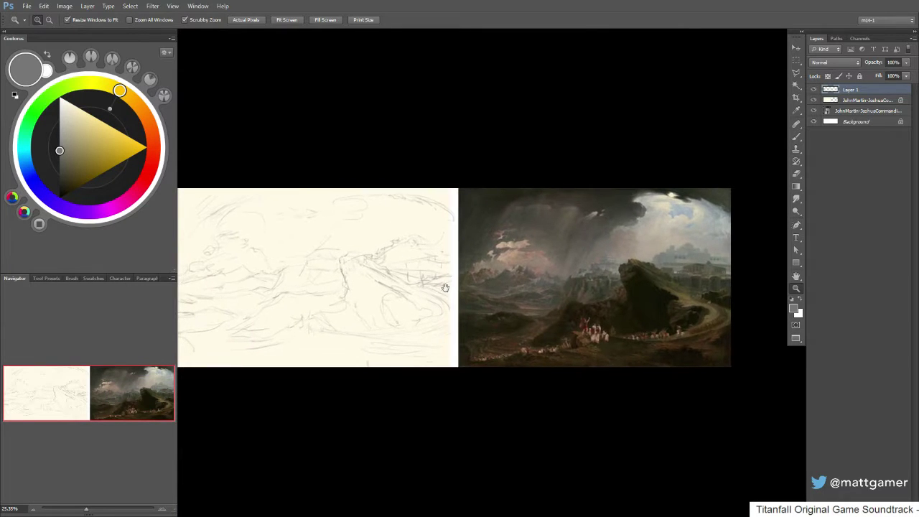
- Sketch the fortress buildings along the plateau and the city structures on the terrain behind the rock
{"action": "key", "text": "b"}
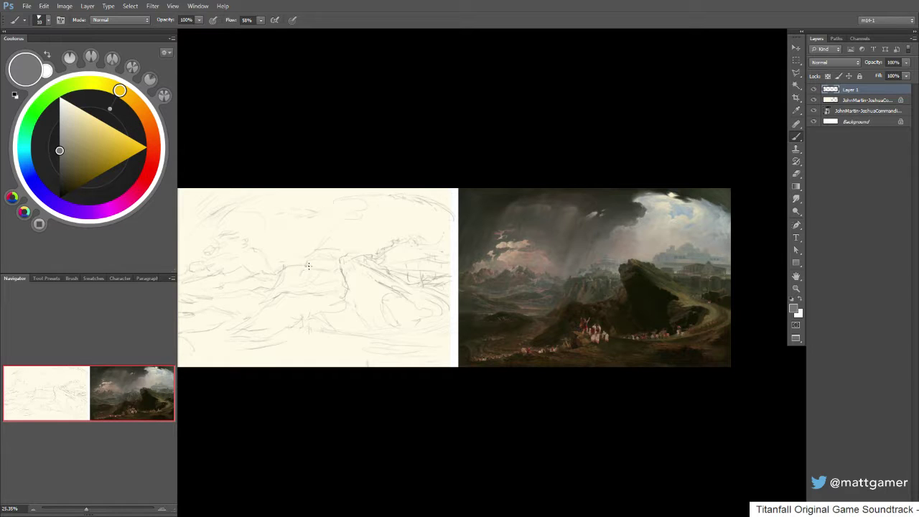
{"action": "mouse_move", "coordinate": [301, 269]}
{"action": "left_mouse_down"}
{"action": "mouse_move", "coordinate": [338, 270]}
{"action": "mouse_move", "coordinate": [301, 277]}
{"action": "left_mouse_up"}
{"action": "mouse_move", "coordinate": [304, 272]}
{"action": "left_mouse_down"}
{"action": "mouse_move", "coordinate": [345, 263]}
{"action": "mouse_move", "coordinate": [426, 277]}
{"action": "mouse_move", "coordinate": [419, 261]}
{"action": "mouse_move", "coordinate": [429, 261]}
{"action": "mouse_move", "coordinate": [391, 263]}
{"action": "mouse_move", "coordinate": [421, 271]}
{"action": "left_mouse_up"}
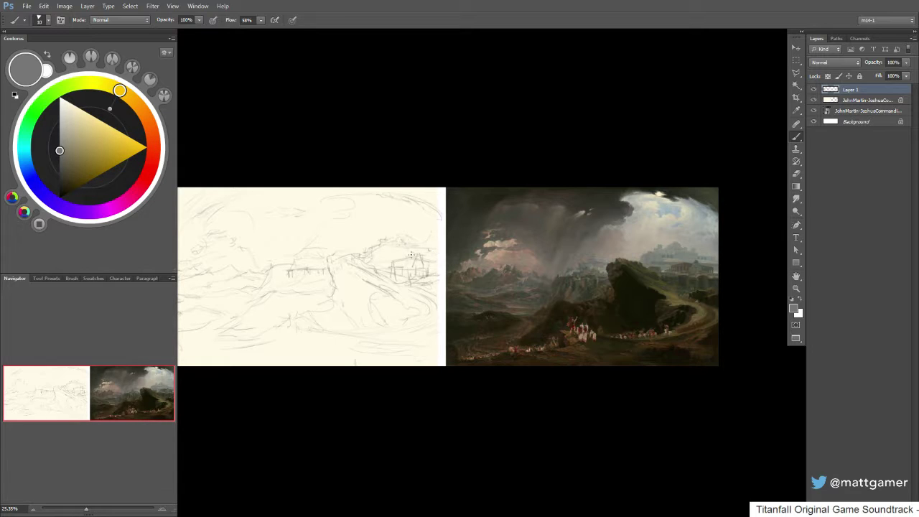
{"action": "left_click_drag", "start_coordinate": [401, 255], "coordinate": [372, 253]}
- Add ground contour strokes across the foreground below the rock and along the curving road
{"action": "left_click_drag", "start_coordinate": [322, 298], "coordinate": [356, 281]}
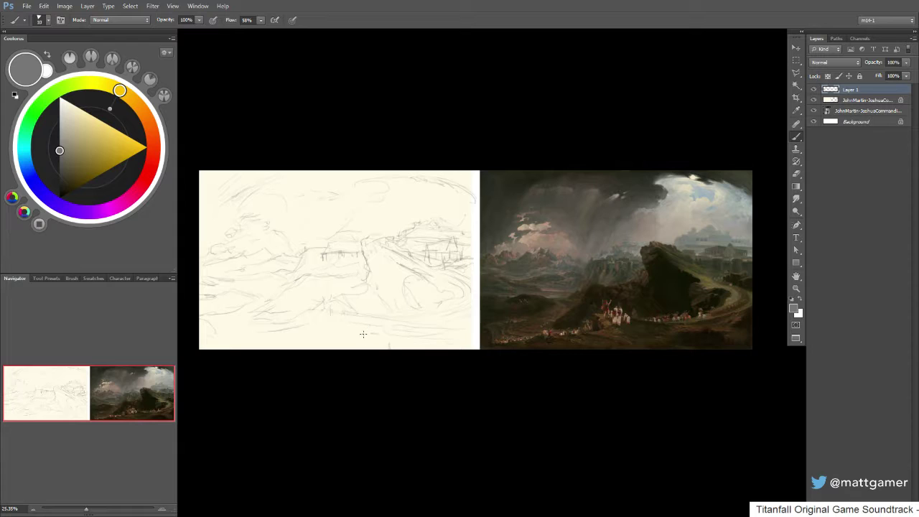
{"action": "mouse_move", "coordinate": [366, 342]}
{"action": "left_mouse_down"}
{"action": "mouse_move", "coordinate": [353, 342]}
{"action": "mouse_move", "coordinate": [358, 331]}
{"action": "left_mouse_up"}
{"action": "left_click_drag", "start_coordinate": [383, 322], "coordinate": [429, 318]}
- Erase and redraw the foreground hill's slope and the neighbouring valley contours with cleaner lines
{"action": "key", "text": "e"}
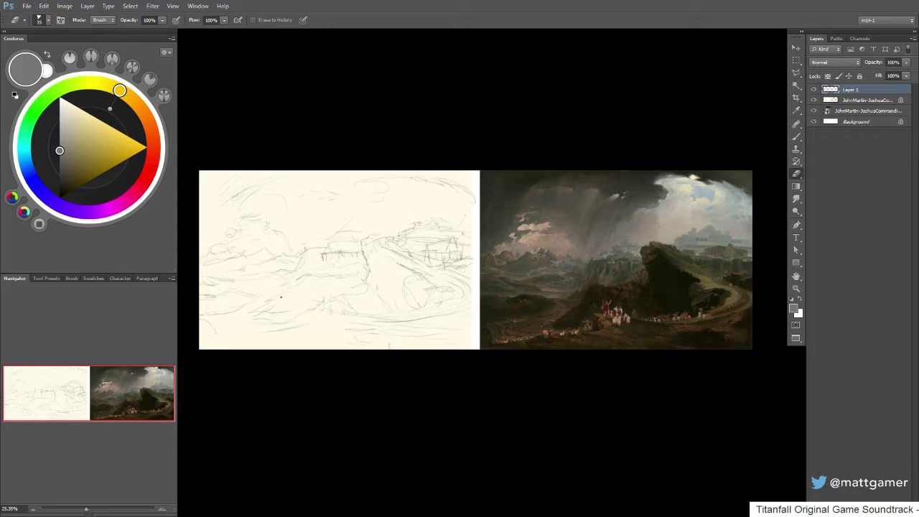
{"action": "key", "text": "b"}
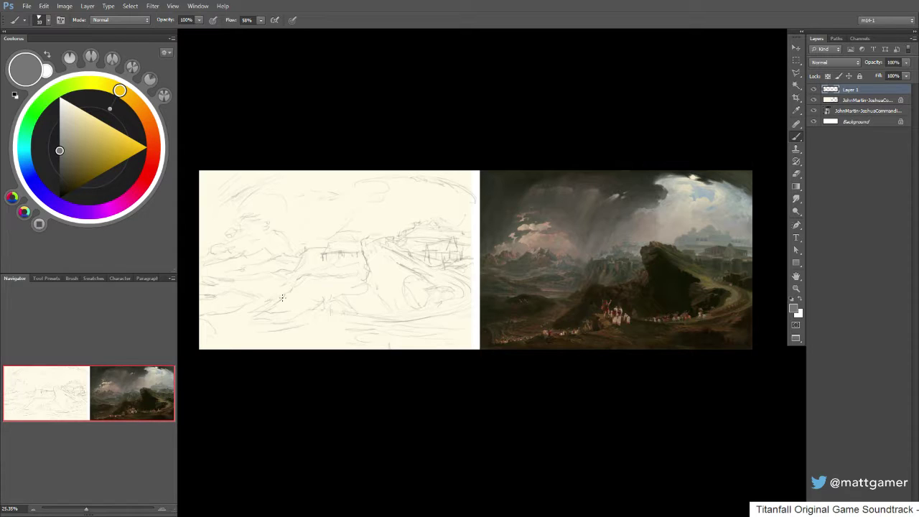
{"action": "key", "text": "e"}
{"action": "key", "text": "b"}
- Activate the layer directly below the sketch layer and pick the 91 px brush preset listed after Sampled Brush 1 52
{"action": "key", "text": "alt+bracketleft"}
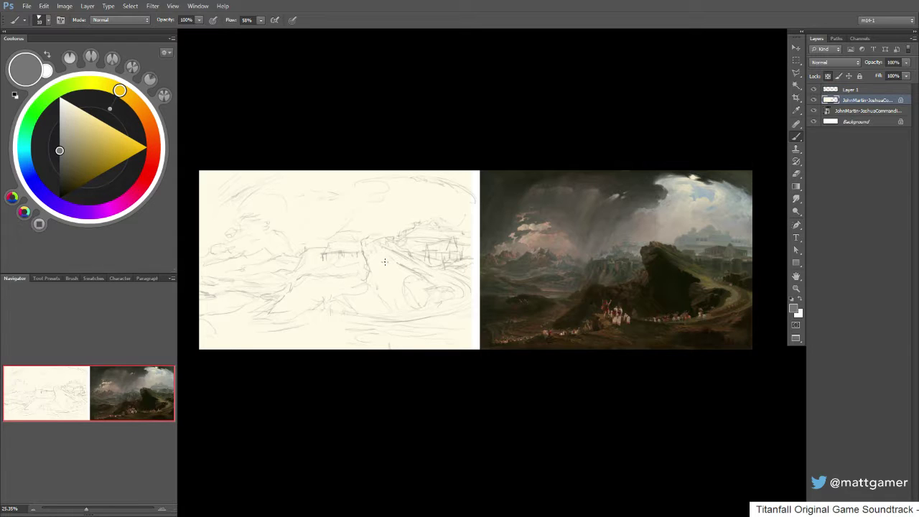
{"action": "right_click", "coordinate": [343, 238]}
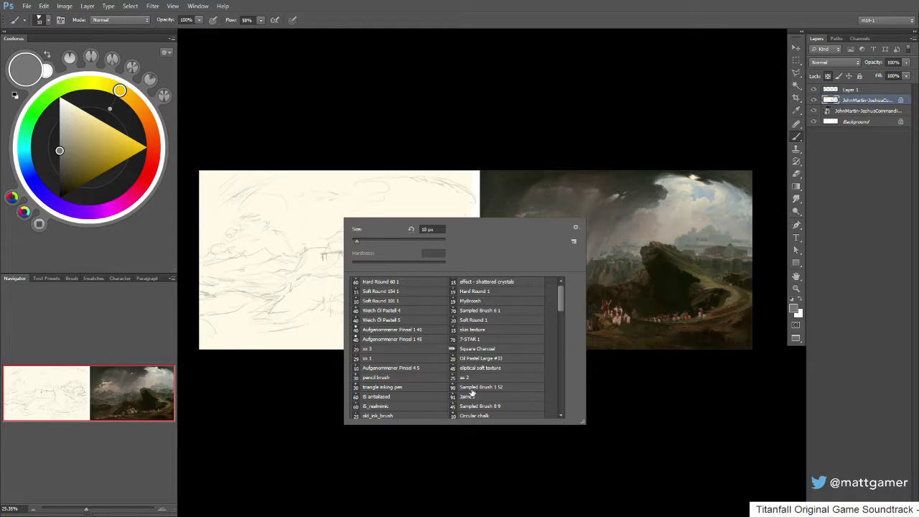
{"action": "left_click", "coordinate": [477, 396]}
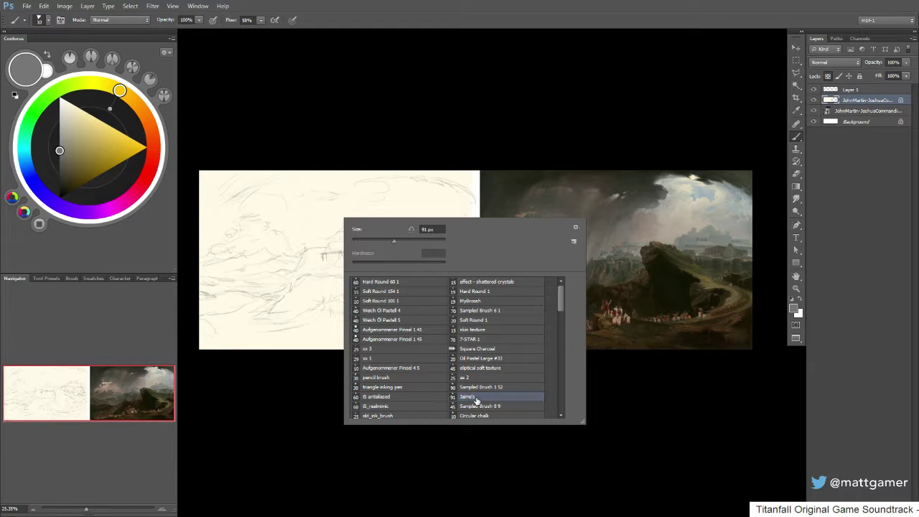
- Close the brush picker and sample the reference's dark upper clouds and shadowed rock to study their colours
{"action": "left_click", "coordinate": [392, 90]}
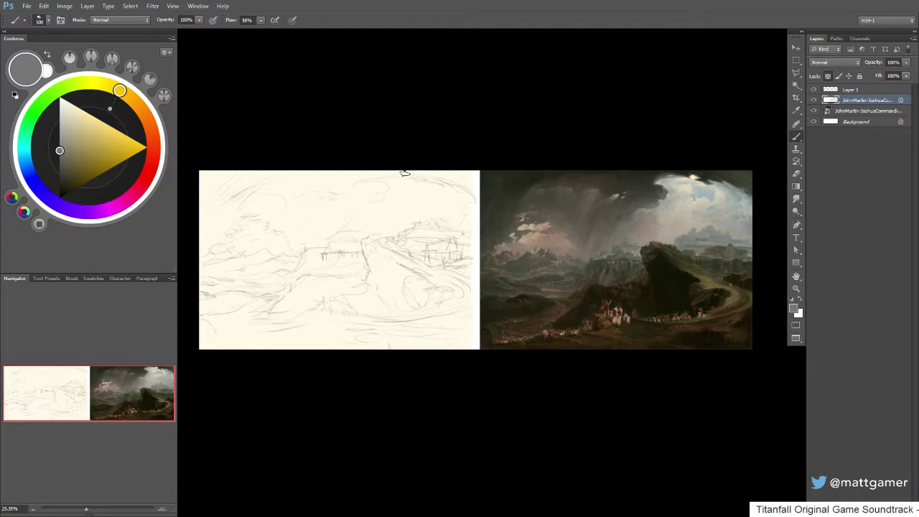
{"action": "mouse_move", "coordinate": [61, 154]}
{"action": "left_mouse_down"}
{"action": "mouse_move", "coordinate": [63, 169]}
{"action": "mouse_move", "coordinate": [73, 167]}
{"action": "left_mouse_up"}
{"action": "left_click", "coordinate": [526, 181], "text": "alt"}
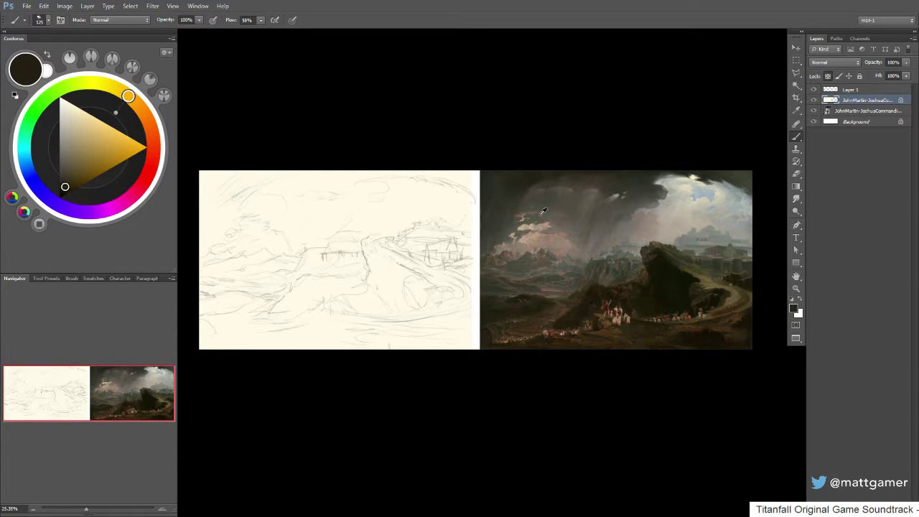
{"action": "left_click", "coordinate": [668, 272], "text": "alt"}
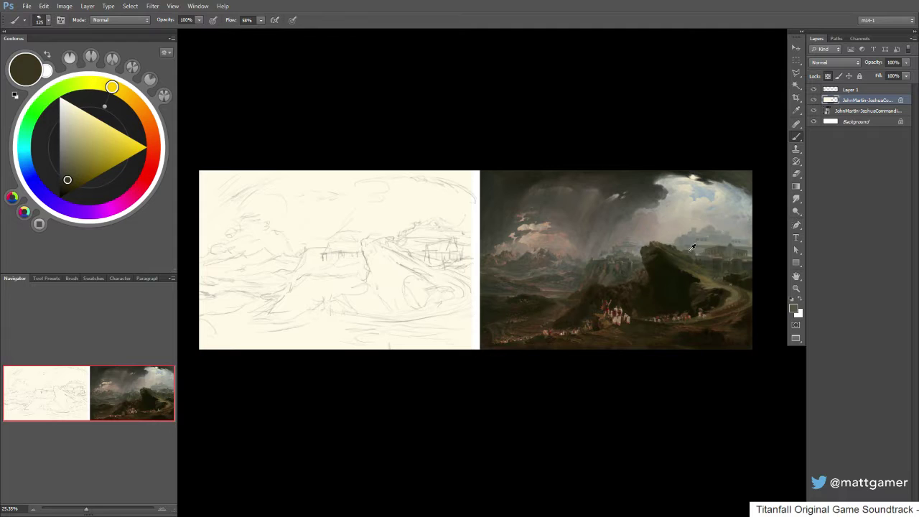
- Sample the reference's bright sky from the horizon haze up through the pale clouds to the blue opening
{"action": "left_click", "coordinate": [688, 250], "text": "alt"}
{"action": "left_click", "coordinate": [686, 230], "text": "alt"}
{"action": "left_click", "coordinate": [683, 237], "text": "alt"}
{"action": "left_click", "coordinate": [684, 228], "text": "alt"}
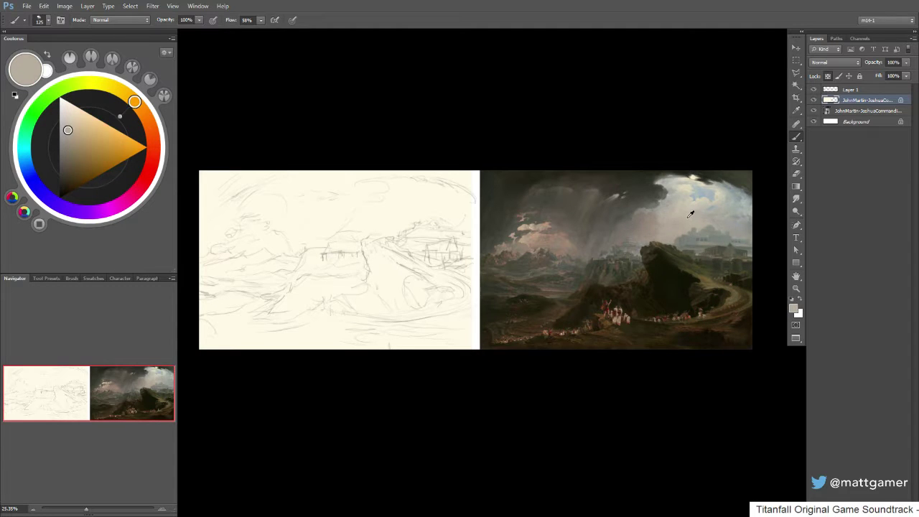
{"action": "left_click", "coordinate": [691, 211], "text": "alt"}
{"action": "left_click", "coordinate": [699, 205], "text": "alt"}
{"action": "left_click", "coordinate": [701, 204], "text": "alt"}
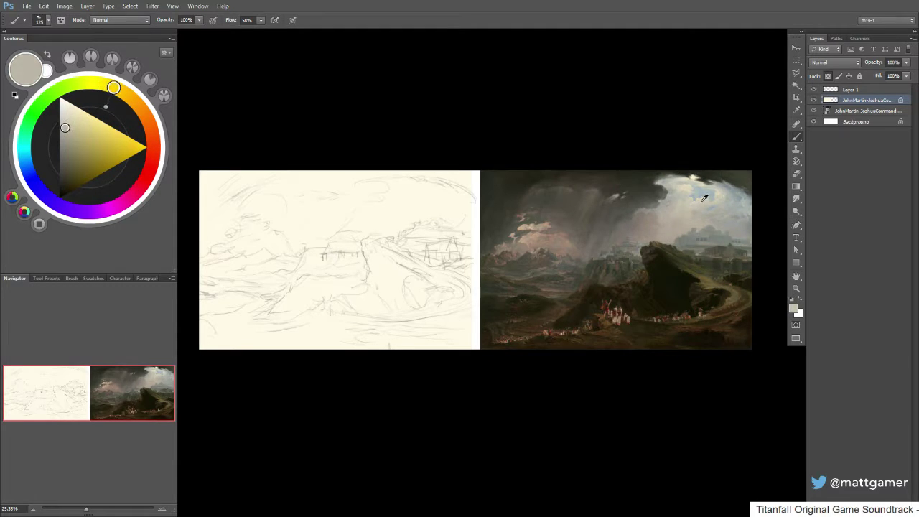
{"action": "left_click", "coordinate": [704, 196], "text": "alt"}
{"action": "left_click", "coordinate": [706, 190], "text": "alt"}
{"action": "left_click", "coordinate": [707, 186], "text": "alt"}
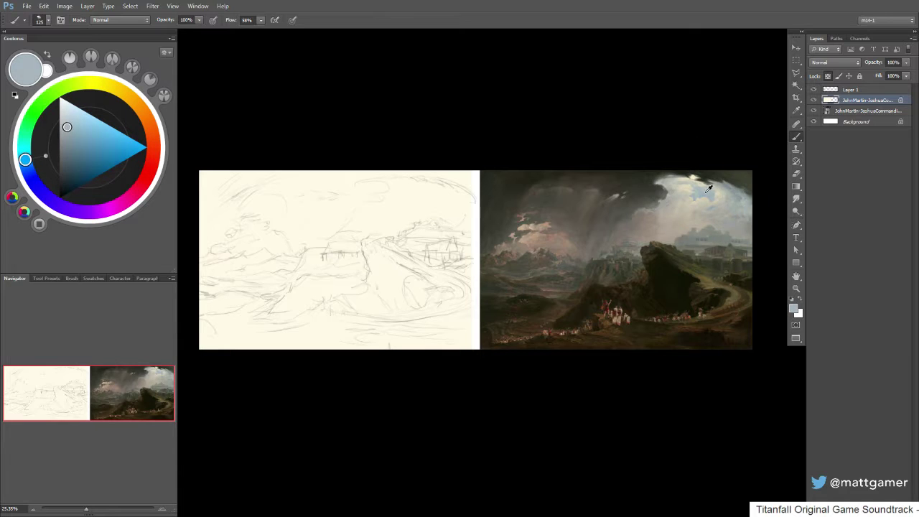
- Sample the reference's pink clouds and the distant mountains beneath them to compare hues
{"action": "left_click", "coordinate": [602, 248], "text": "alt"}
{"action": "left_click", "coordinate": [558, 237], "text": "alt"}
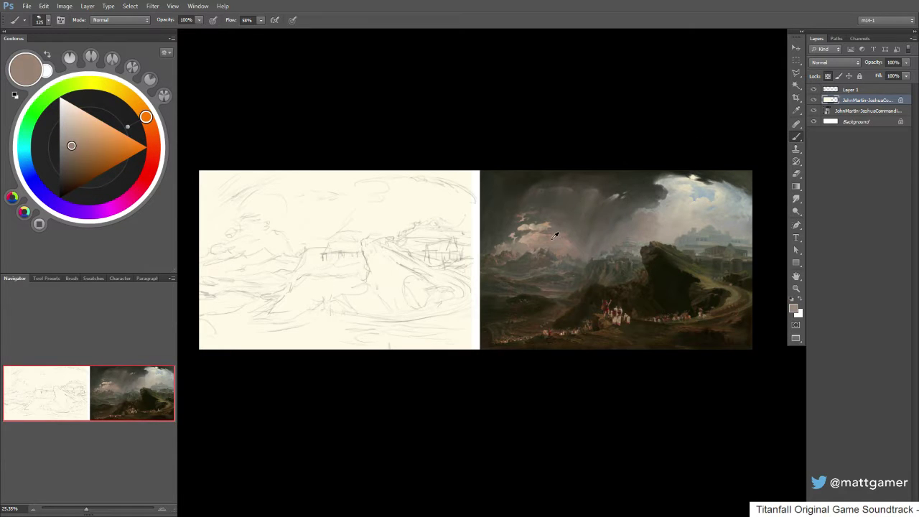
{"action": "left_click", "coordinate": [553, 238], "text": "alt"}
{"action": "left_click", "coordinate": [536, 257], "text": "alt"}
{"action": "left_click", "coordinate": [534, 270], "text": "alt"}
- Sample the dark greens and browns across the reference's valley floor below the mountains
{"action": "left_click", "coordinate": [525, 293], "text": "alt"}
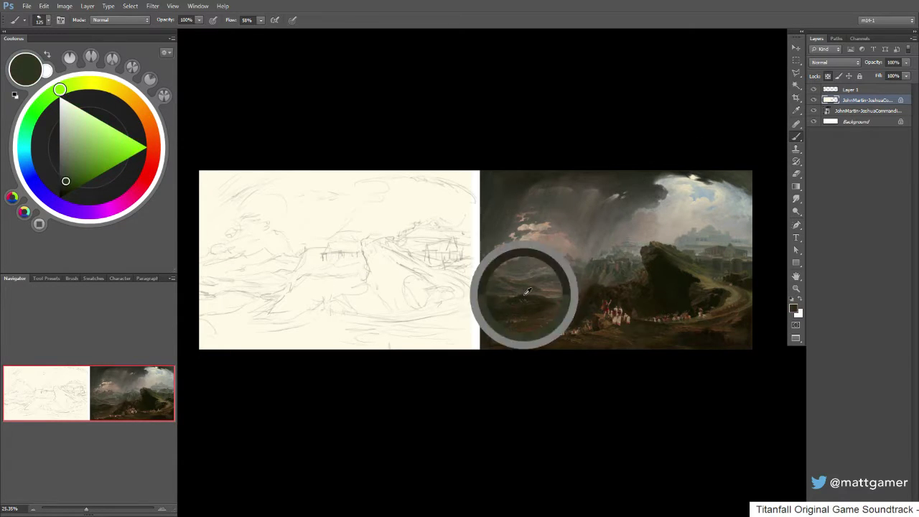
{"action": "left_click", "coordinate": [528, 305], "text": "alt"}
{"action": "left_click", "coordinate": [530, 319], "text": "alt"}
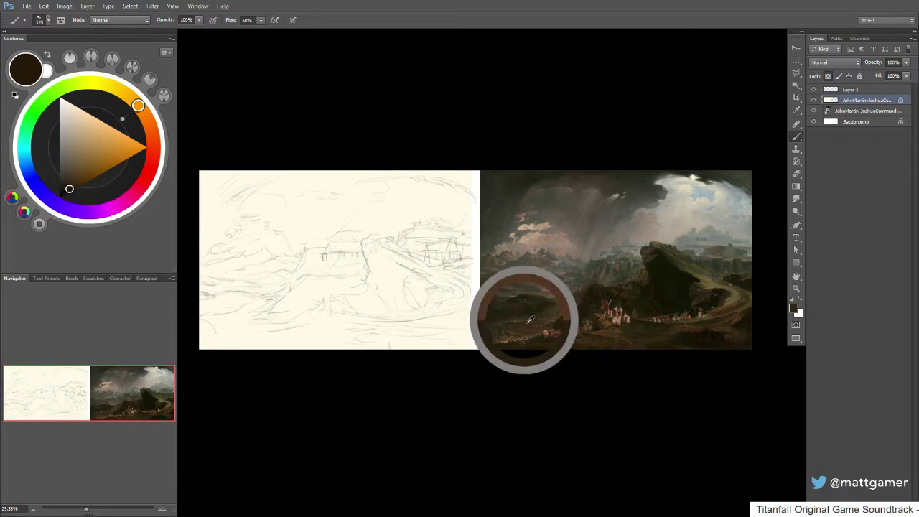
{"action": "left_click", "coordinate": [538, 323], "text": "alt"}
{"action": "left_click", "coordinate": [542, 297], "text": "alt"}
{"action": "left_click", "coordinate": [542, 293], "text": "alt"}
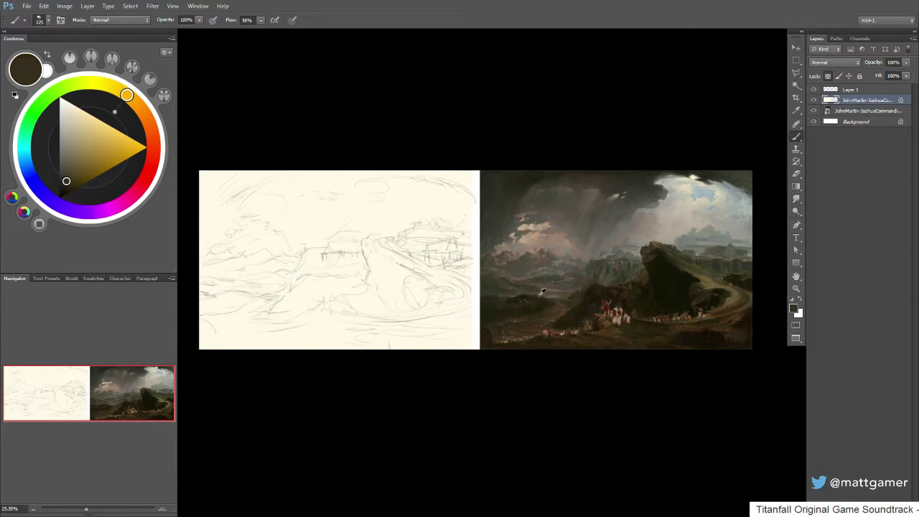
{"action": "left_click", "coordinate": [542, 292], "text": "alt"}
{"action": "left_click", "coordinate": [542, 293], "text": "alt"}
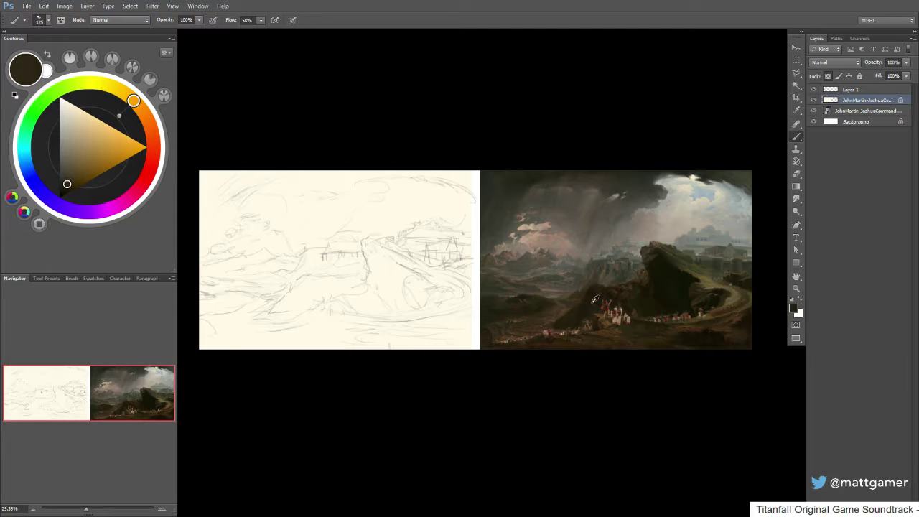
- Sample the shadowed face and upper slope of the reference's large rock to examine its dark tones
{"action": "left_click", "coordinate": [651, 286], "text": "alt"}
{"action": "left_click", "coordinate": [675, 253], "text": "alt"}
{"action": "left_click", "coordinate": [680, 256], "text": "alt"}
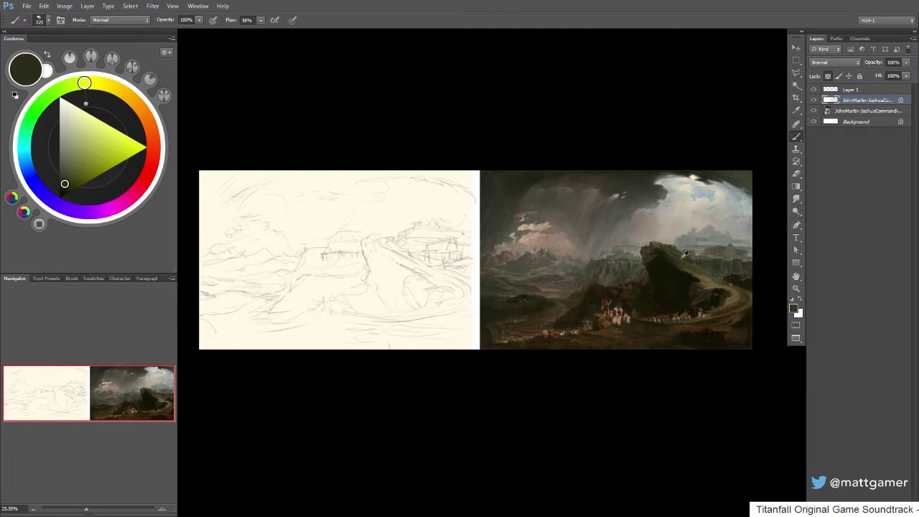
{"action": "left_click", "coordinate": [677, 268], "text": "alt"}
{"action": "left_click", "coordinate": [676, 263], "text": "alt"}
- Sample the reference's foreground earth from below the figures across to the slope beside the curving road
{"action": "left_click", "coordinate": [656, 334], "text": "alt"}
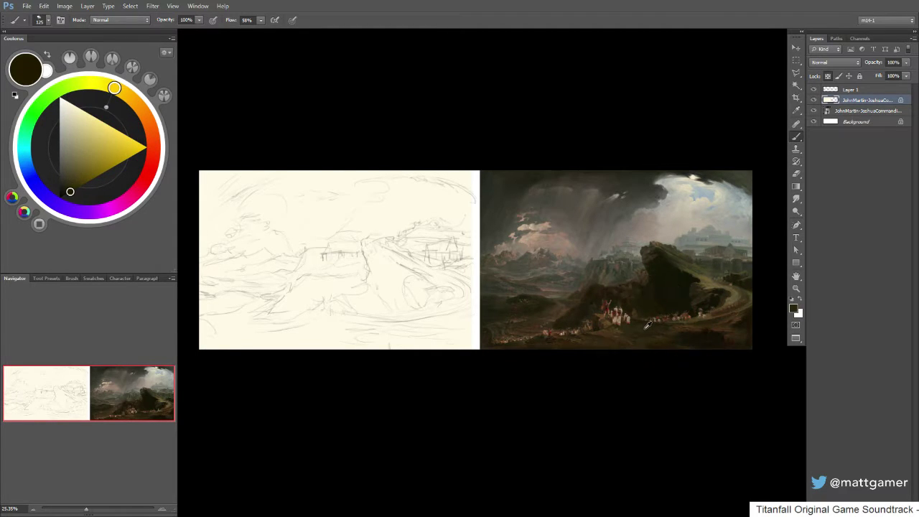
{"action": "left_click", "coordinate": [645, 328], "text": "alt"}
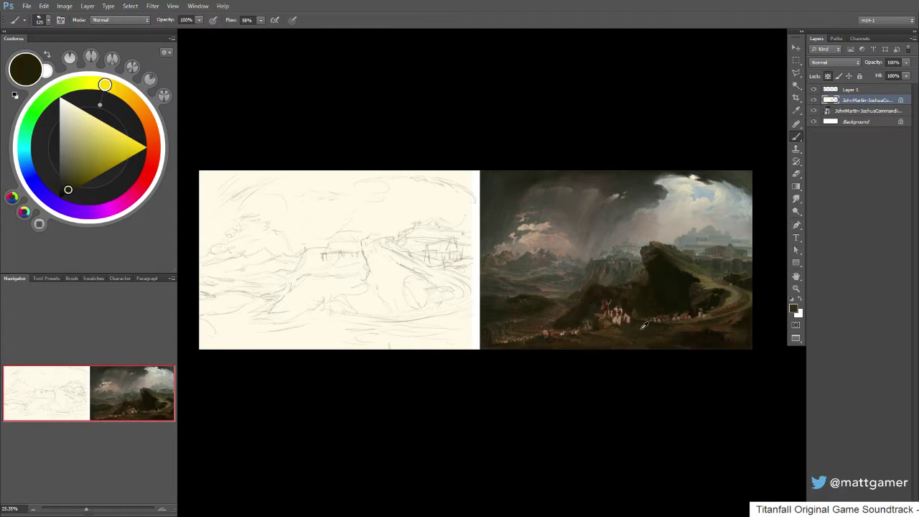
{"action": "left_click", "coordinate": [682, 334], "text": "alt"}
{"action": "left_click", "coordinate": [694, 333], "text": "alt"}
{"action": "left_click", "coordinate": [698, 335], "text": "alt"}
{"action": "left_click", "coordinate": [704, 333], "text": "alt"}
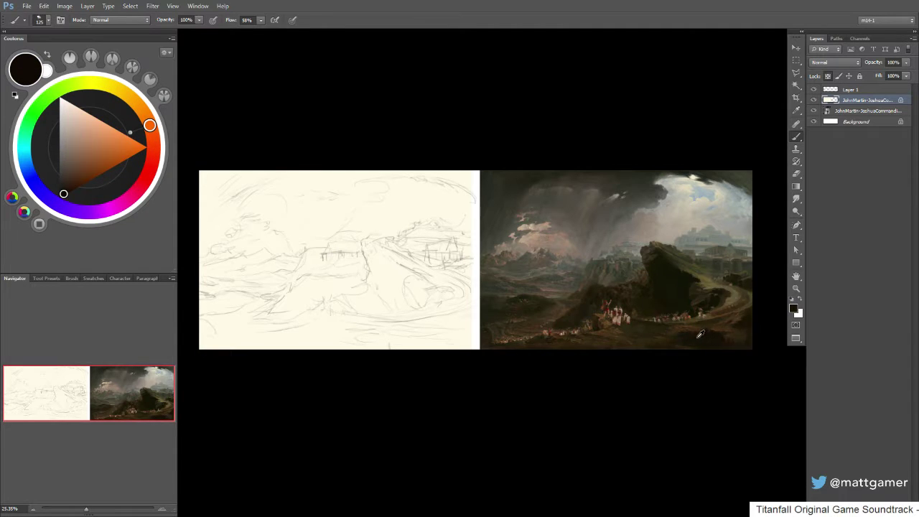
{"action": "left_click", "coordinate": [698, 335], "text": "alt"}
{"action": "left_click", "coordinate": [731, 319], "text": "alt"}
{"action": "left_click", "coordinate": [743, 310], "text": "alt"}
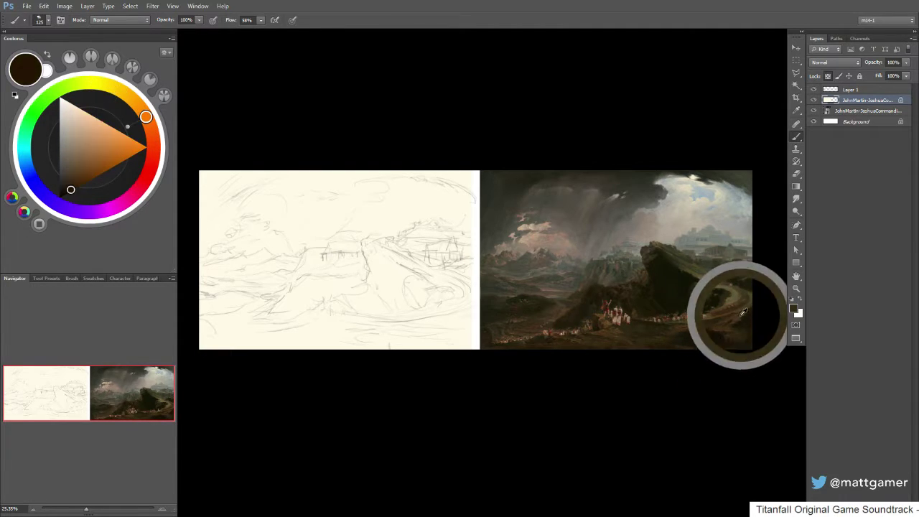
{"action": "left_click", "coordinate": [628, 316], "text": "alt"}
- Sample the reference's storm clouds above the rain and in the dark sky corner to compare their greys
{"action": "left_click", "coordinate": [574, 200], "text": "alt"}
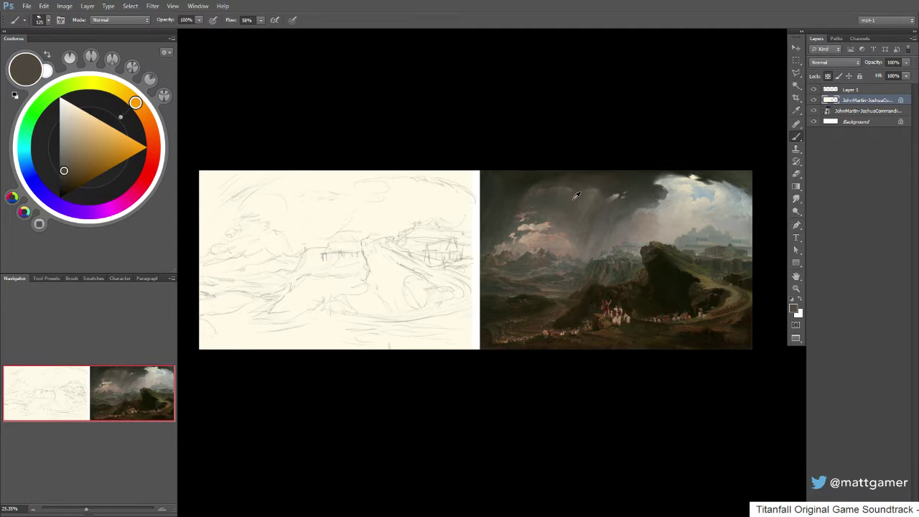
{"action": "left_click", "coordinate": [574, 194], "text": "alt"}
{"action": "left_click", "coordinate": [609, 183], "text": "alt"}
{"action": "left_click", "coordinate": [516, 184], "text": "alt"}
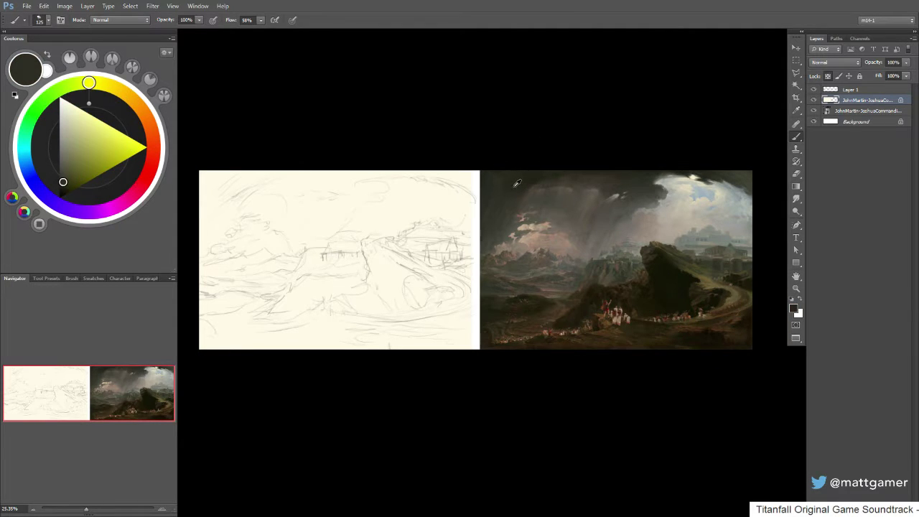
- Mix a very dark warm grey and block in the storm clouds along the study's upper sky with an enlarged brush
{"action": "left_click", "coordinate": [323, 230], "text": "alt"}
{"action": "mouse_move", "coordinate": [116, 90]}
{"action": "left_mouse_down"}
{"action": "mouse_move", "coordinate": [101, 86]}
{"action": "mouse_move", "coordinate": [115, 88]}
{"action": "left_mouse_up"}
{"action": "mouse_move", "coordinate": [67, 108]}
{"action": "left_mouse_down"}
{"action": "mouse_move", "coordinate": [57, 181]}
{"action": "mouse_move", "coordinate": [64, 186]}
{"action": "left_mouse_up"}
{"action": "mouse_move", "coordinate": [317, 182]}
{"action": "left_mouse_down"}
{"action": "mouse_move", "coordinate": [342, 181]}
{"action": "mouse_move", "coordinate": [332, 173]}
{"action": "mouse_move", "coordinate": [297, 192]}
{"action": "mouse_move", "coordinate": [301, 158]}
{"action": "mouse_move", "coordinate": [229, 200]}
{"action": "mouse_move", "coordinate": [201, 170]}
{"action": "mouse_move", "coordinate": [202, 226]}
{"action": "left_mouse_up"}
{"action": "mouse_move", "coordinate": [363, 165]}
{"action": "left_mouse_down"}
{"action": "mouse_move", "coordinate": [338, 197]}
{"action": "mouse_move", "coordinate": [325, 219]}
{"action": "mouse_move", "coordinate": [336, 192]}
{"action": "mouse_move", "coordinate": [347, 200]}
{"action": "mouse_move", "coordinate": [372, 175]}
{"action": "mouse_move", "coordinate": [342, 193]}
{"action": "mouse_move", "coordinate": [338, 210]}
{"action": "mouse_move", "coordinate": [373, 194]}
{"action": "mouse_move", "coordinate": [338, 203]}
{"action": "mouse_move", "coordinate": [328, 181]}
{"action": "mouse_move", "coordinate": [350, 176]}
{"action": "mouse_move", "coordinate": [349, 191]}
{"action": "mouse_move", "coordinate": [362, 192]}
{"action": "mouse_move", "coordinate": [338, 201]}
{"action": "mouse_move", "coordinate": [375, 183]}
{"action": "mouse_move", "coordinate": [352, 173]}
{"action": "mouse_move", "coordinate": [300, 190]}
{"action": "mouse_move", "coordinate": [285, 170]}
{"action": "mouse_move", "coordinate": [211, 202]}
{"action": "mouse_move", "coordinate": [273, 162]}
{"action": "mouse_move", "coordinate": [234, 187]}
{"action": "mouse_move", "coordinate": [229, 175]}
{"action": "mouse_move", "coordinate": [210, 202]}
{"action": "mouse_move", "coordinate": [231, 208]}
{"action": "mouse_move", "coordinate": [203, 231]}
{"action": "mouse_move", "coordinate": [265, 190]}
{"action": "mouse_move", "coordinate": [304, 197]}
{"action": "mouse_move", "coordinate": [300, 209]}
{"action": "mouse_move", "coordinate": [327, 212]}
{"action": "left_mouse_up"}
{"action": "key", "text": "]"}
{"action": "key", "text": "]"}
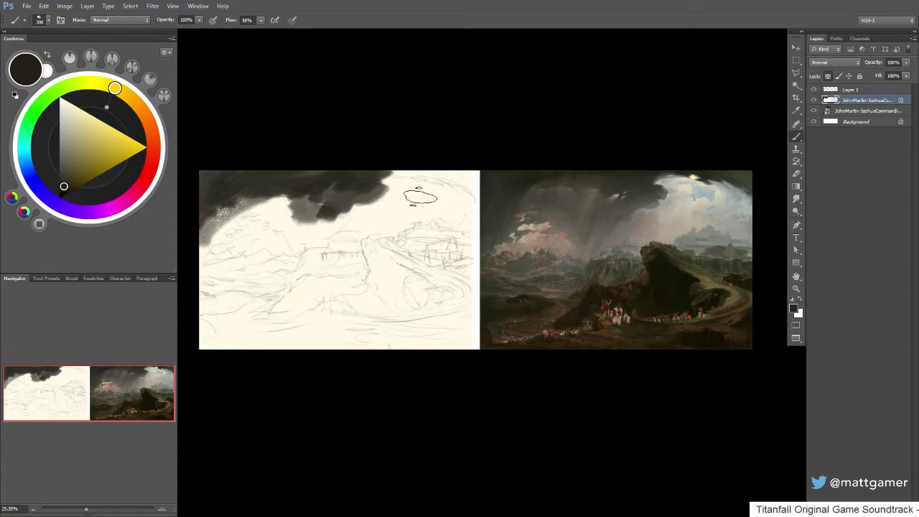
{"action": "mouse_move", "coordinate": [419, 196]}
{"action": "left_mouse_down"}
{"action": "mouse_move", "coordinate": [401, 181]}
{"action": "mouse_move", "coordinate": [427, 179]}
{"action": "mouse_move", "coordinate": [412, 172]}
{"action": "mouse_move", "coordinate": [461, 177]}
{"action": "mouse_move", "coordinate": [415, 168]}
{"action": "mouse_move", "coordinate": [441, 167]}
{"action": "mouse_move", "coordinate": [484, 186]}
{"action": "mouse_move", "coordinate": [432, 161]}
{"action": "mouse_move", "coordinate": [486, 187]}
{"action": "mouse_move", "coordinate": [422, 172]}
{"action": "mouse_move", "coordinate": [455, 173]}
{"action": "mouse_move", "coordinate": [413, 172]}
{"action": "left_mouse_up"}
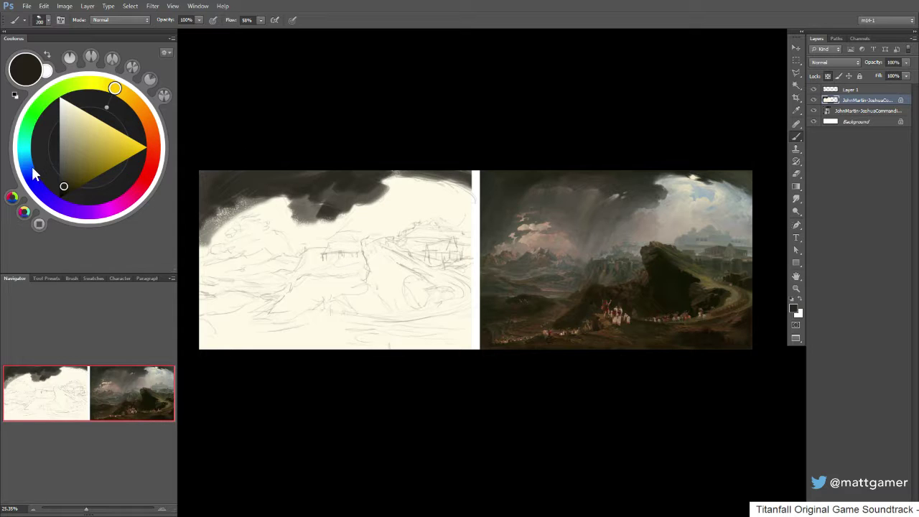
- Mix a light desaturated blue and paint the blue sky patch beneath the dark clouds
{"action": "mouse_move", "coordinate": [32, 171]}
{"action": "left_mouse_down"}
{"action": "mouse_move", "coordinate": [25, 159]}
{"action": "mouse_move", "coordinate": [69, 126]}
{"action": "left_mouse_up"}
{"action": "mouse_move", "coordinate": [409, 182]}
{"action": "left_mouse_down"}
{"action": "mouse_move", "coordinate": [438, 187]}
{"action": "mouse_move", "coordinate": [404, 186]}
{"action": "mouse_move", "coordinate": [431, 190]}
{"action": "mouse_move", "coordinate": [407, 194]}
{"action": "mouse_move", "coordinate": [422, 189]}
{"action": "mouse_move", "coordinate": [398, 183]}
{"action": "left_mouse_up"}
{"action": "left_click_drag", "start_coordinate": [27, 165], "coordinate": [24, 154]}
{"action": "left_click_drag", "start_coordinate": [402, 199], "coordinate": [440, 204]}
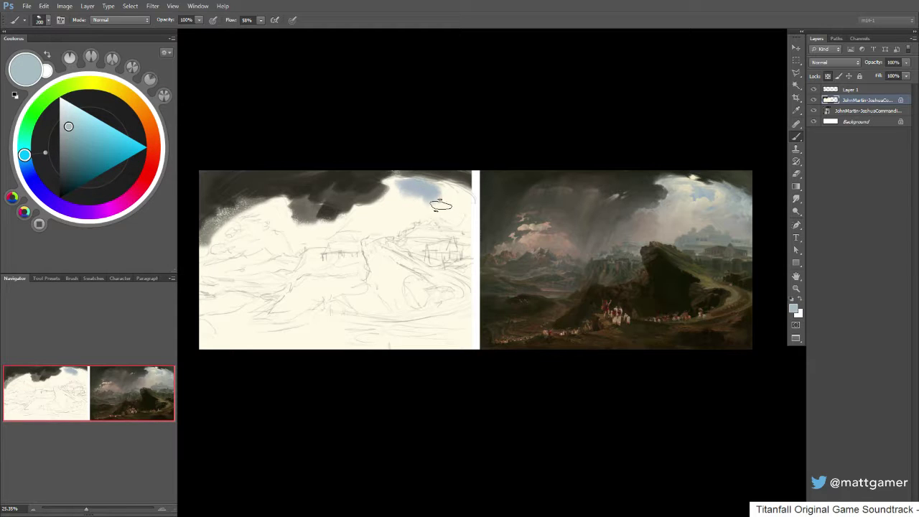
{"action": "left_click_drag", "start_coordinate": [25, 155], "coordinate": [26, 165]}
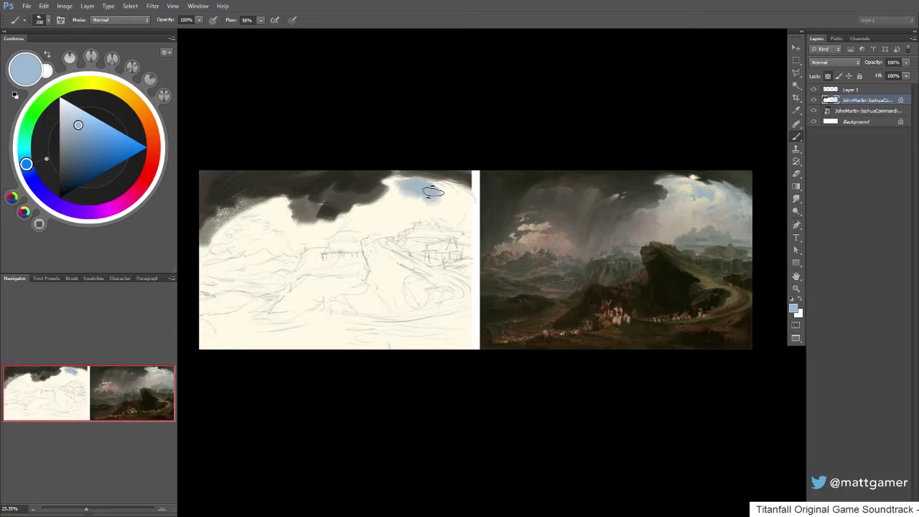
{"action": "left_click_drag", "start_coordinate": [425, 193], "coordinate": [420, 201]}
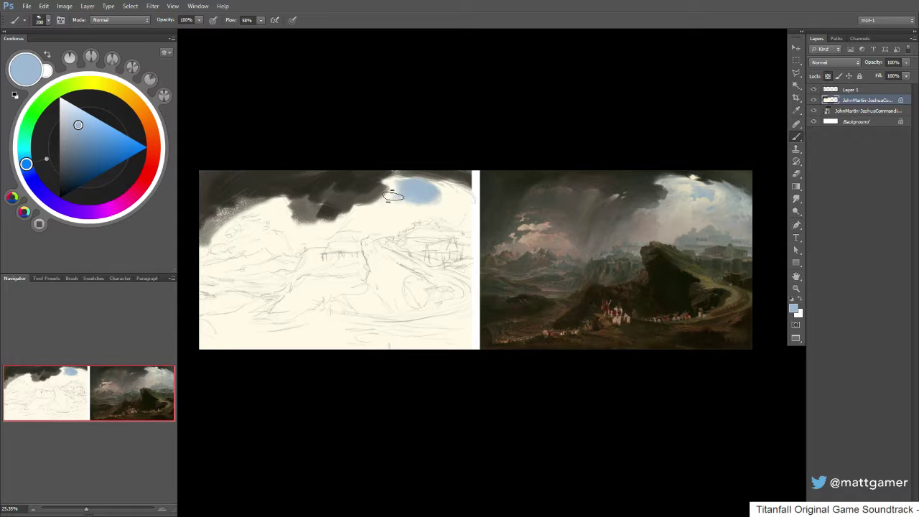
- Sample pale tones from the canvas and paint light clouds around the blue patch and down towards the plateau
{"action": "left_click", "coordinate": [407, 193], "text": "alt"}
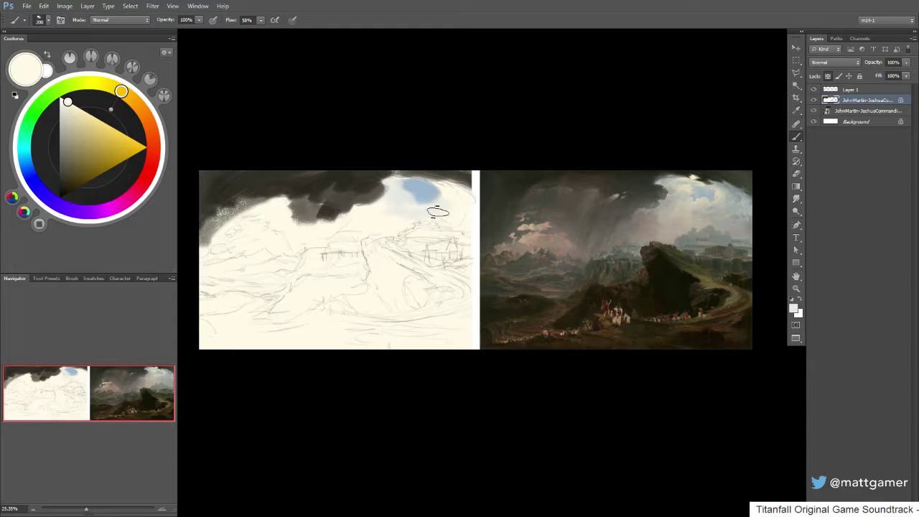
{"action": "left_click", "coordinate": [447, 192], "text": "alt"}
{"action": "key", "text": "bracketleft"}
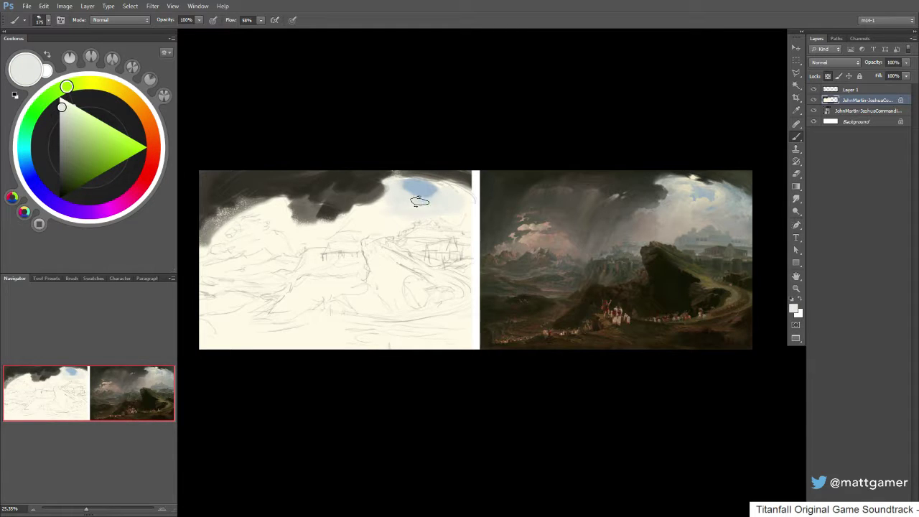
{"action": "left_click_drag", "start_coordinate": [420, 201], "coordinate": [421, 214]}
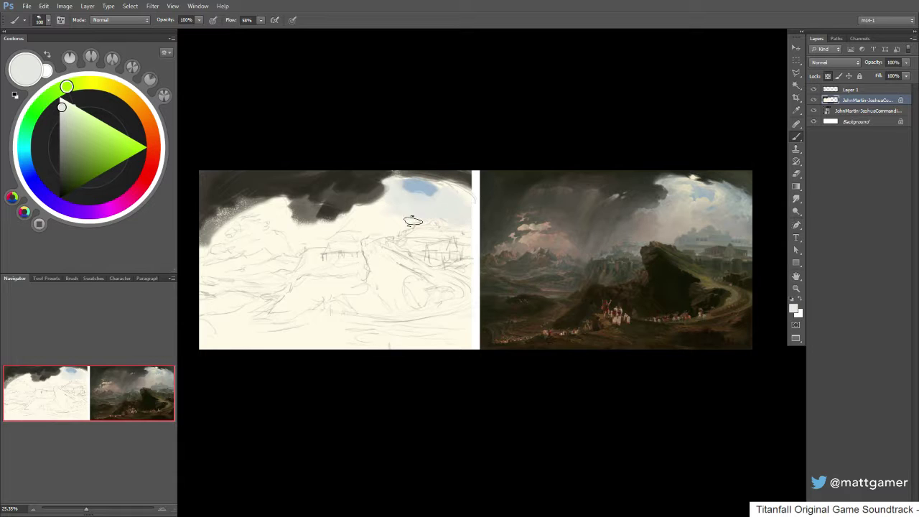
{"action": "mouse_move", "coordinate": [349, 228]}
{"action": "left_mouse_down"}
{"action": "mouse_move", "coordinate": [361, 223]}
{"action": "mouse_move", "coordinate": [334, 230]}
{"action": "mouse_move", "coordinate": [356, 235]}
{"action": "left_mouse_up"}
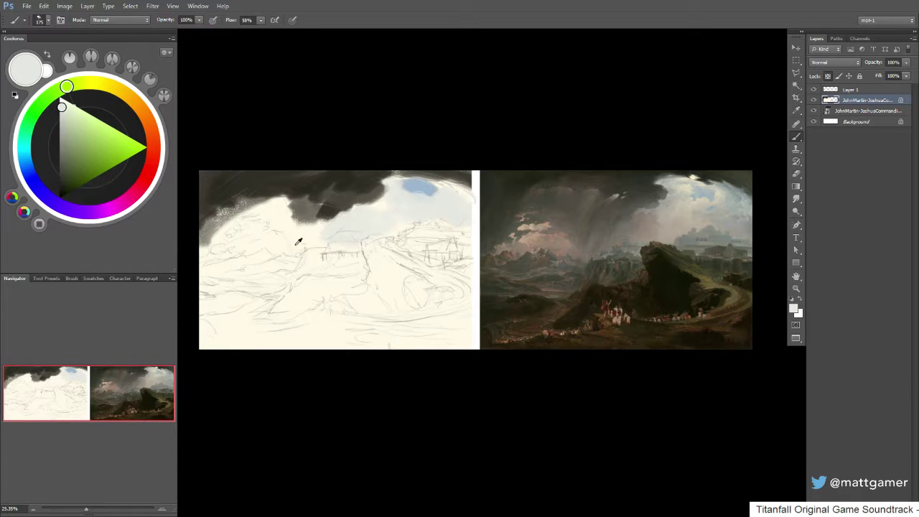
- Sample greys from the storm cloud and paint mid-grey rain clouds beneath it, enlarging the brush to 400 px
{"action": "left_click", "coordinate": [305, 204], "text": "alt"}
{"action": "mouse_move", "coordinate": [305, 204]}
{"action": "left_mouse_down"}
{"action": "mouse_move", "coordinate": [294, 207]}
{"action": "mouse_move", "coordinate": [318, 209]}
{"action": "mouse_move", "coordinate": [295, 203]}
{"action": "mouse_move", "coordinate": [305, 193]}
{"action": "mouse_move", "coordinate": [236, 222]}
{"action": "mouse_move", "coordinate": [293, 216]}
{"action": "mouse_move", "coordinate": [277, 216]}
{"action": "mouse_move", "coordinate": [309, 231]}
{"action": "mouse_move", "coordinate": [276, 236]}
{"action": "left_mouse_up"}
{"action": "left_click", "coordinate": [255, 208], "text": "alt"}
{"action": "key", "text": "bracketright"}
{"action": "key", "text": "bracketright"}
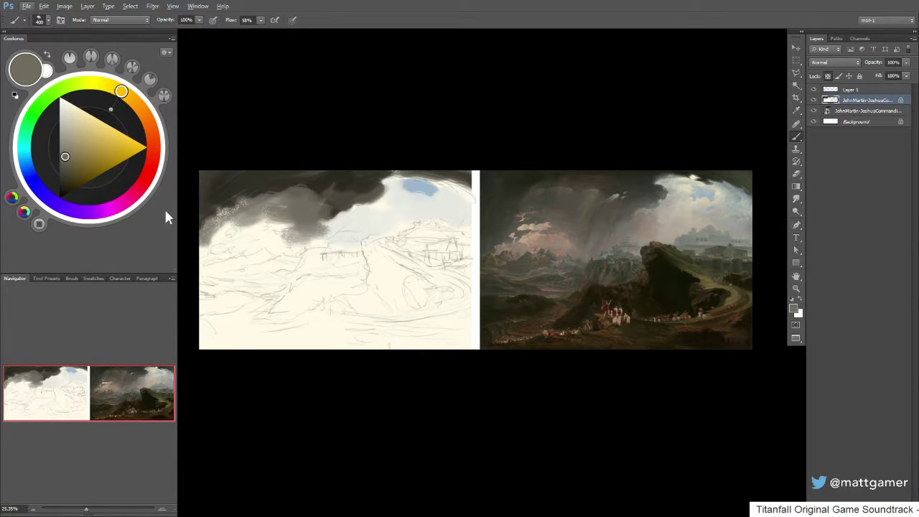
- Mix a muted orange-brown and a lighter pink, and paint the pink cloud above the distant mountains
{"action": "left_click_drag", "start_coordinate": [130, 99], "coordinate": [147, 119]}
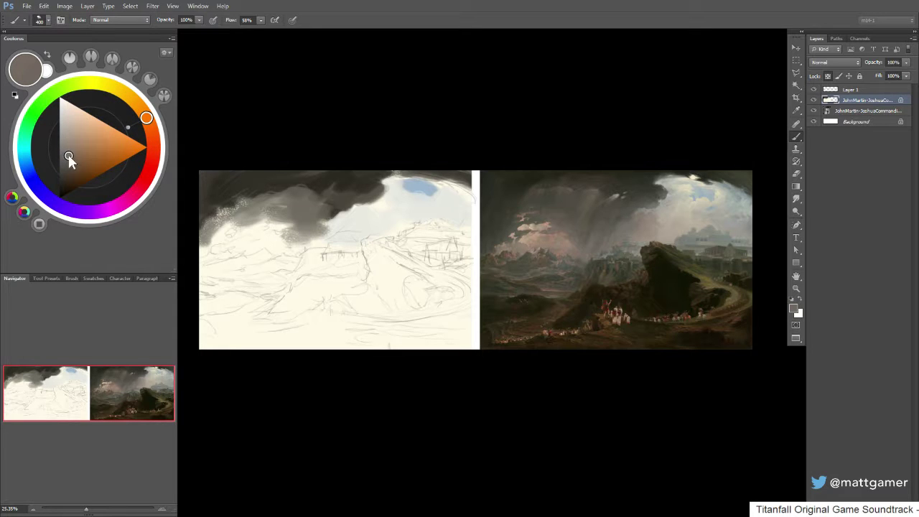
{"action": "left_click", "coordinate": [149, 127]}
{"action": "key", "text": "bracketleft"}
{"action": "key", "text": "bracketleft"}
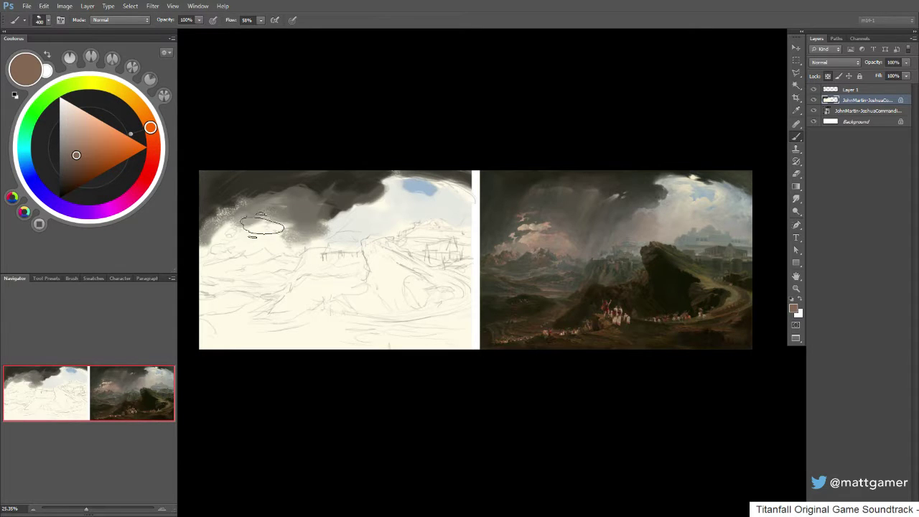
{"action": "left_click_drag", "start_coordinate": [260, 227], "coordinate": [276, 225]}
{"action": "left_click_drag", "start_coordinate": [75, 133], "coordinate": [73, 130]}
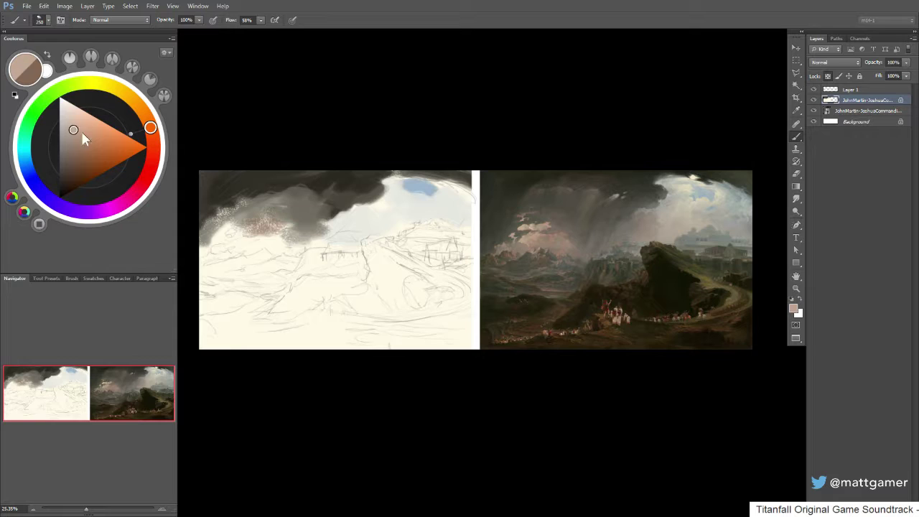
{"action": "mouse_move", "coordinate": [215, 224]}
{"action": "left_mouse_down"}
{"action": "mouse_move", "coordinate": [257, 223]}
{"action": "mouse_move", "coordinate": [242, 234]}
{"action": "mouse_move", "coordinate": [264, 230]}
{"action": "mouse_move", "coordinate": [273, 241]}
{"action": "mouse_move", "coordinate": [235, 245]}
{"action": "mouse_move", "coordinate": [279, 234]}
{"action": "mouse_move", "coordinate": [219, 244]}
{"action": "mouse_move", "coordinate": [231, 234]}
{"action": "mouse_move", "coordinate": [252, 246]}
{"action": "mouse_move", "coordinate": [282, 232]}
{"action": "mouse_move", "coordinate": [287, 240]}
{"action": "mouse_move", "coordinate": [284, 233]}
{"action": "mouse_move", "coordinate": [292, 249]}
{"action": "mouse_move", "coordinate": [215, 241]}
{"action": "left_mouse_up"}
- Shift the pink slightly redder and paint a pink haze above the plateau and city, using a 300 px brush
{"action": "left_click_drag", "start_coordinate": [72, 131], "coordinate": [77, 132]}
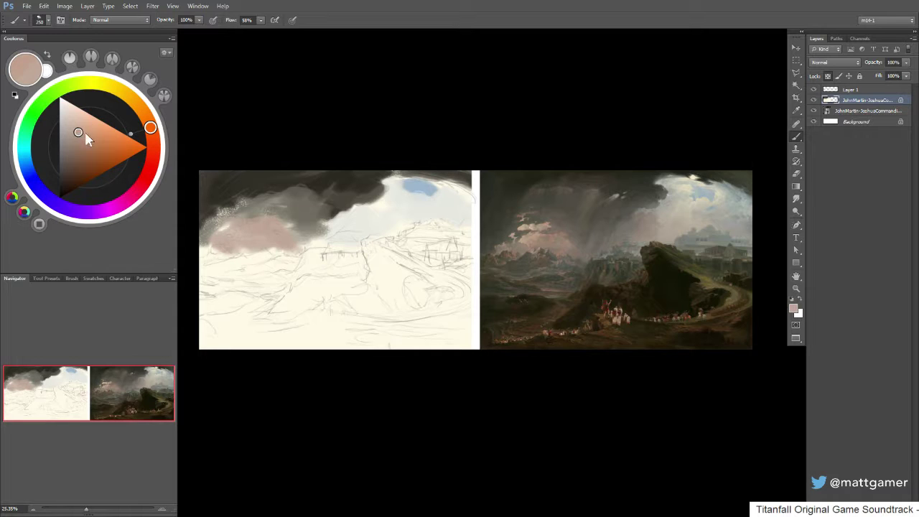
{"action": "left_click_drag", "start_coordinate": [150, 129], "coordinate": [153, 137]}
{"action": "mouse_move", "coordinate": [285, 243]}
{"action": "left_mouse_down"}
{"action": "mouse_move", "coordinate": [243, 246]}
{"action": "mouse_move", "coordinate": [302, 224]}
{"action": "mouse_move", "coordinate": [388, 228]}
{"action": "mouse_move", "coordinate": [378, 234]}
{"action": "mouse_move", "coordinate": [390, 221]}
{"action": "mouse_move", "coordinate": [371, 222]}
{"action": "mouse_move", "coordinate": [401, 219]}
{"action": "mouse_move", "coordinate": [395, 224]}
{"action": "mouse_move", "coordinate": [404, 230]}
{"action": "mouse_move", "coordinate": [431, 217]}
{"action": "mouse_move", "coordinate": [449, 227]}
{"action": "left_mouse_up"}
{"action": "key", "text": "bracketright"}
{"action": "left_click", "coordinate": [391, 217], "text": "alt"}
{"action": "left_click", "coordinate": [353, 221], "text": "alt"}
{"action": "left_click", "coordinate": [402, 221], "text": "alt"}
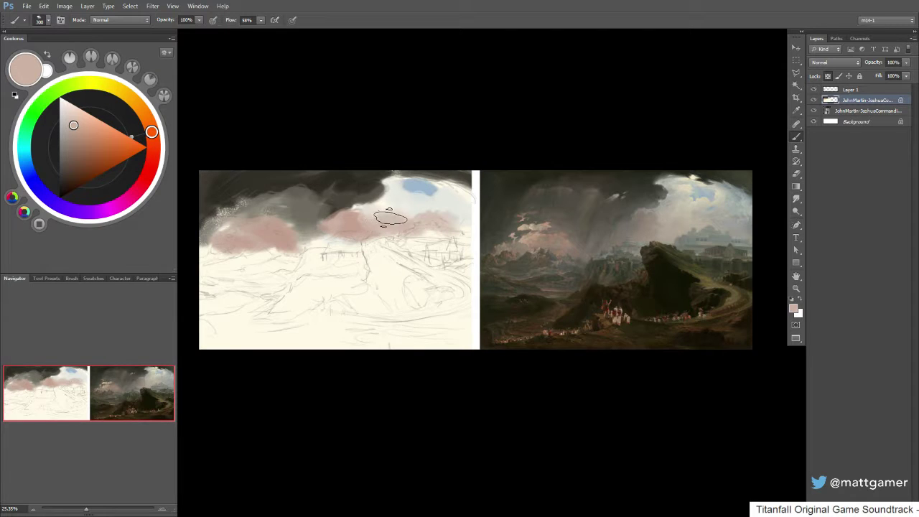
- Sample pale tones from the sky, shift them to a warm beige, and soften the pink haze's edge with a 200 px brush
{"action": "left_click", "coordinate": [417, 209], "text": "alt"}
{"action": "left_click", "coordinate": [131, 98]}
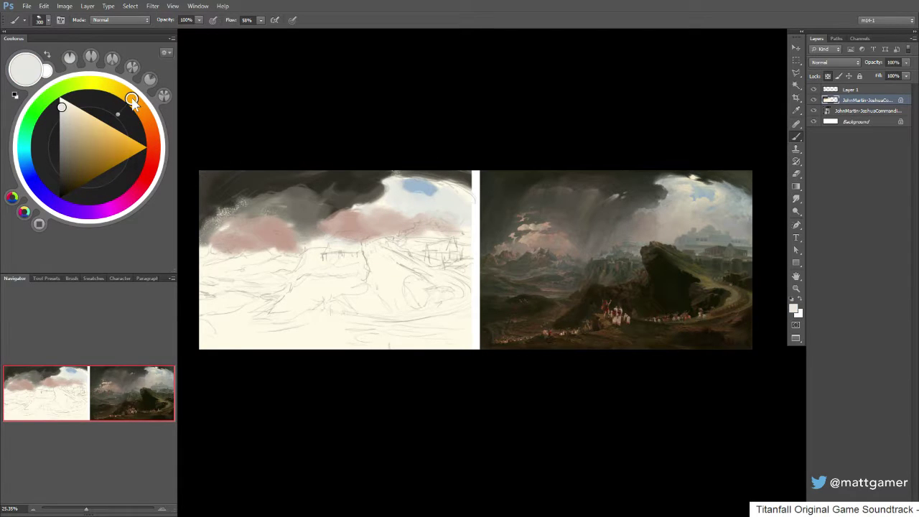
{"action": "left_click", "coordinate": [390, 218], "text": "alt"}
{"action": "left_click_drag", "start_coordinate": [142, 109], "coordinate": [132, 99]}
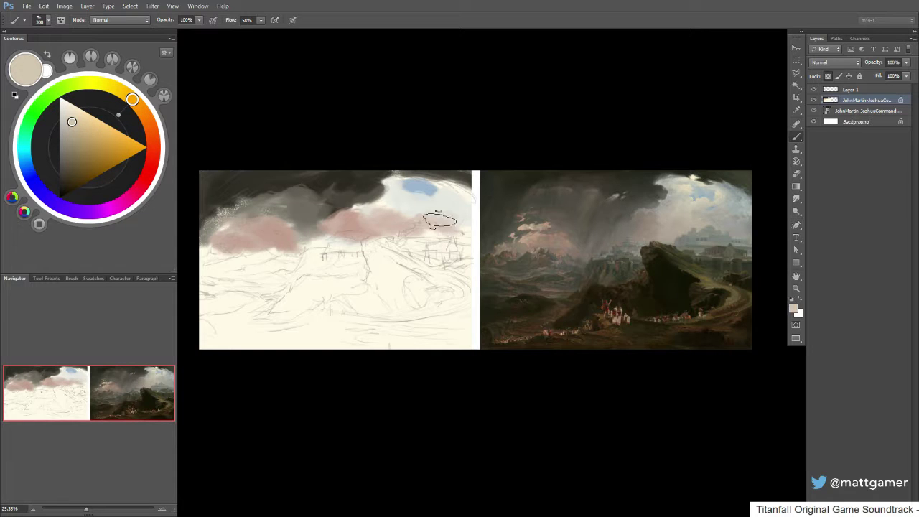
{"action": "key", "text": "["}
{"action": "key", "text": "["}
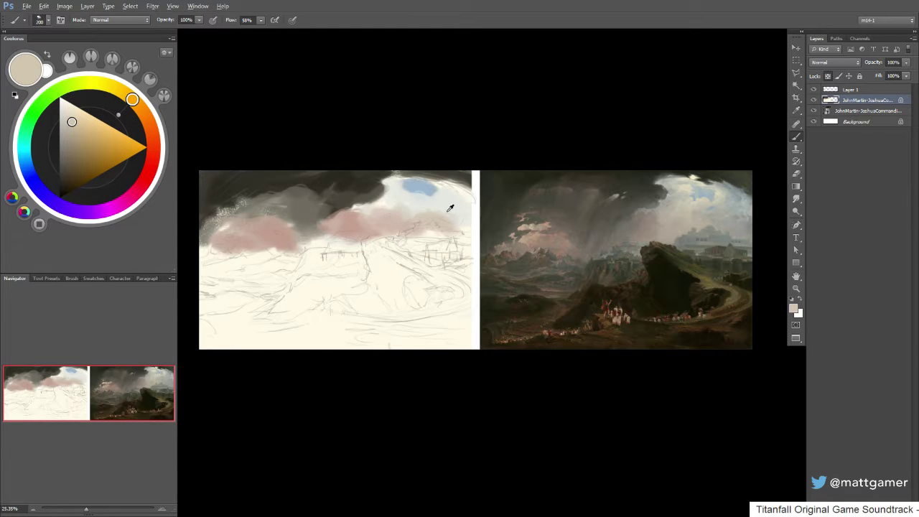
{"action": "left_click", "coordinate": [450, 208], "text": "alt"}
{"action": "left_click", "coordinate": [449, 198], "text": "alt"}
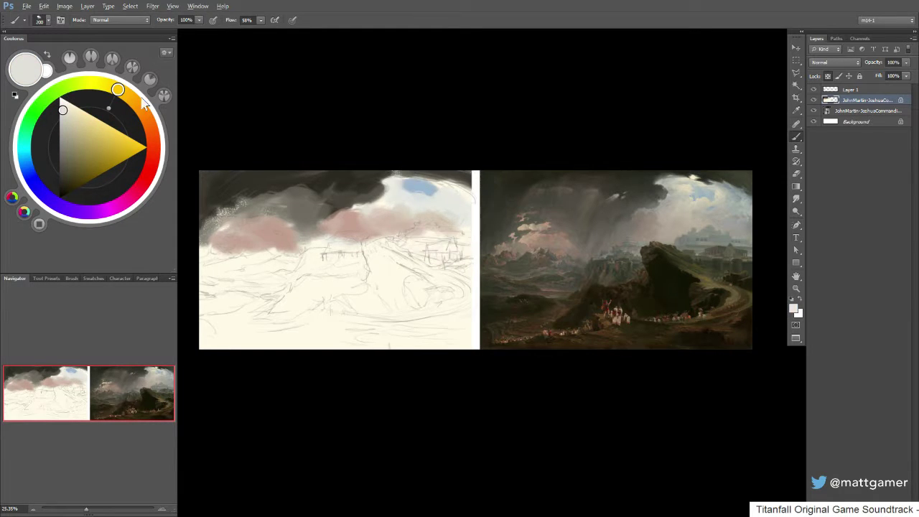
- Mix a pale cyan and a bluer grey, paint light blue tints into the bright sky, and rework the dark cloud's edge with its sampled grey
{"action": "left_click", "coordinate": [32, 146]}
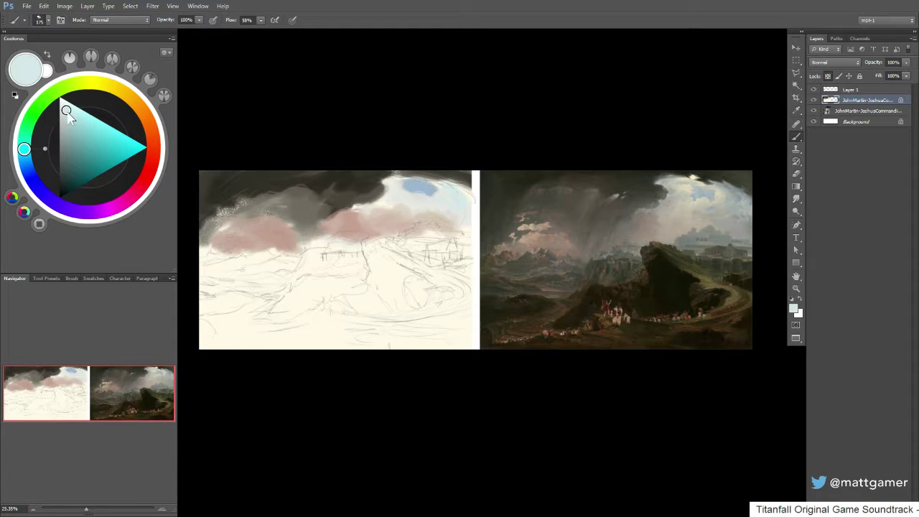
{"action": "left_click", "coordinate": [67, 119]}
{"action": "key", "text": "["}
{"action": "left_click_drag", "start_coordinate": [437, 186], "coordinate": [448, 205]}
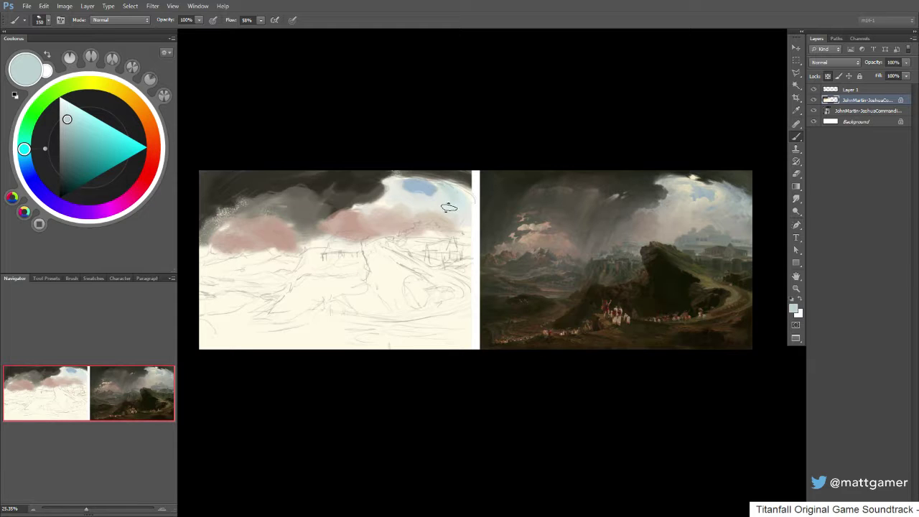
{"action": "left_click", "coordinate": [25, 162]}
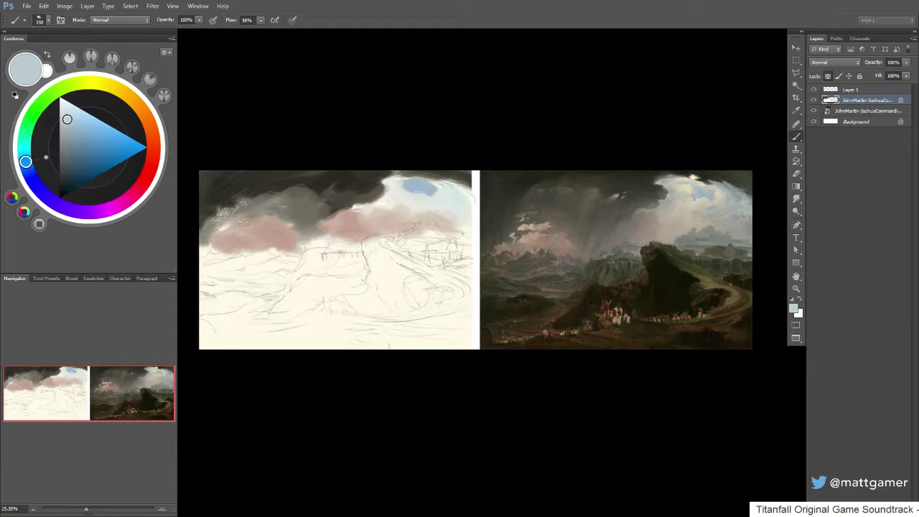
{"action": "key", "text": "bracketleft"}
{"action": "mouse_move", "coordinate": [453, 190]}
{"action": "left_mouse_down"}
{"action": "mouse_move", "coordinate": [461, 196]}
{"action": "mouse_move", "coordinate": [452, 207]}
{"action": "left_mouse_up"}
{"action": "key", "text": "bracketleft"}
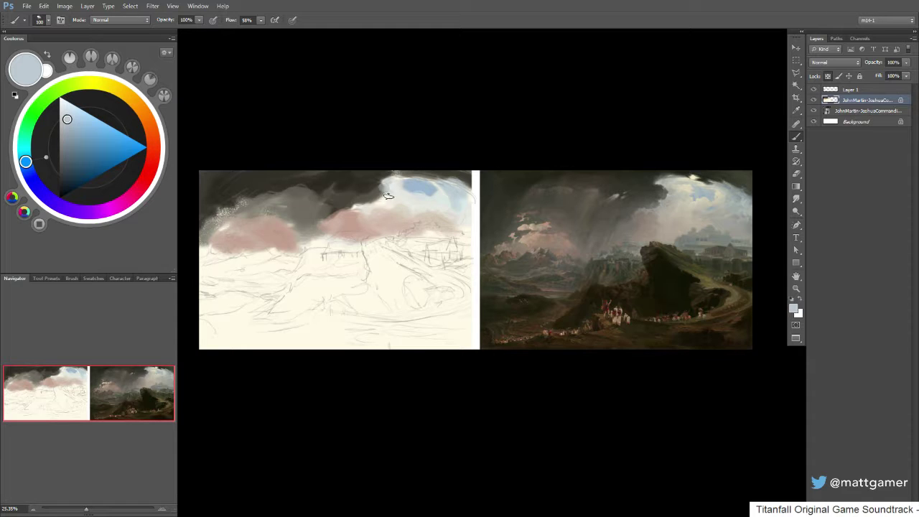
{"action": "left_click", "coordinate": [366, 192], "text": "alt"}
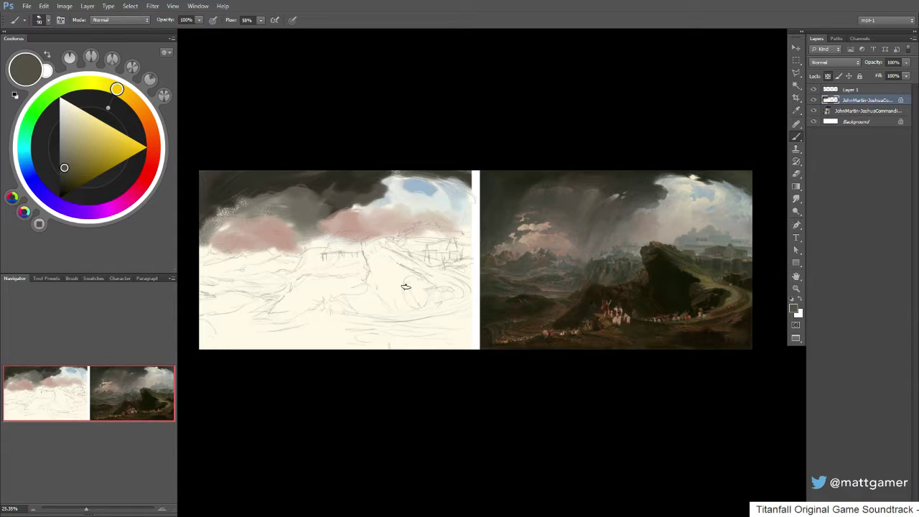
- Mix a near-black orange-brown and block in the central rock outcrop and the ridge beside it, enlarging the brush to 250 px
{"action": "left_click", "coordinate": [384, 267], "text": "alt"}
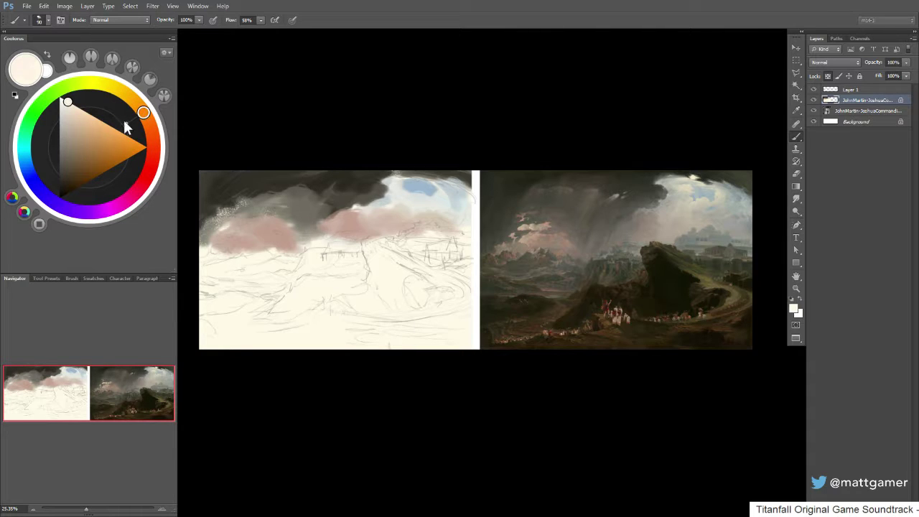
{"action": "left_click_drag", "start_coordinate": [125, 127], "coordinate": [66, 192]}
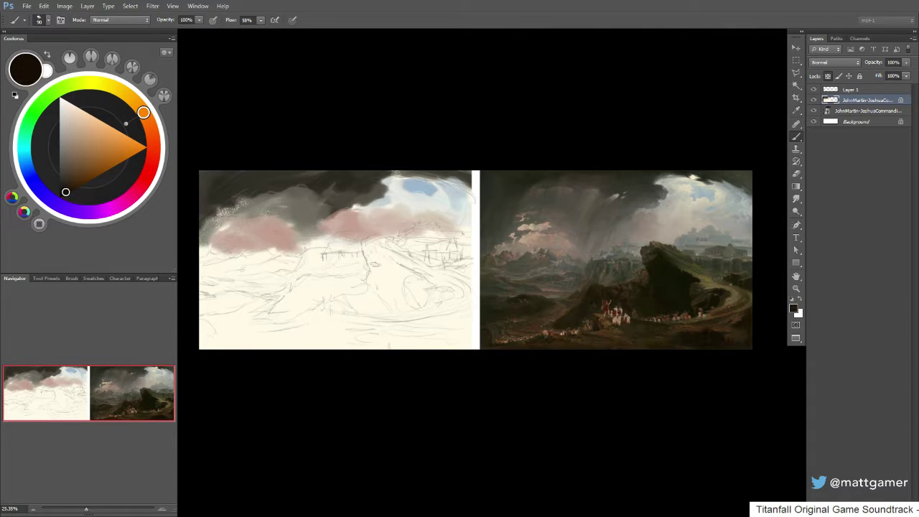
{"action": "key", "text": "bracketright"}
{"action": "mouse_move", "coordinate": [361, 245]}
{"action": "left_mouse_down"}
{"action": "mouse_move", "coordinate": [390, 280]}
{"action": "mouse_move", "coordinate": [378, 268]}
{"action": "mouse_move", "coordinate": [389, 268]}
{"action": "mouse_move", "coordinate": [373, 261]}
{"action": "mouse_move", "coordinate": [396, 297]}
{"action": "mouse_move", "coordinate": [376, 287]}
{"action": "mouse_move", "coordinate": [384, 297]}
{"action": "mouse_move", "coordinate": [384, 272]}
{"action": "left_mouse_up"}
{"action": "key", "text": "bracketright"}
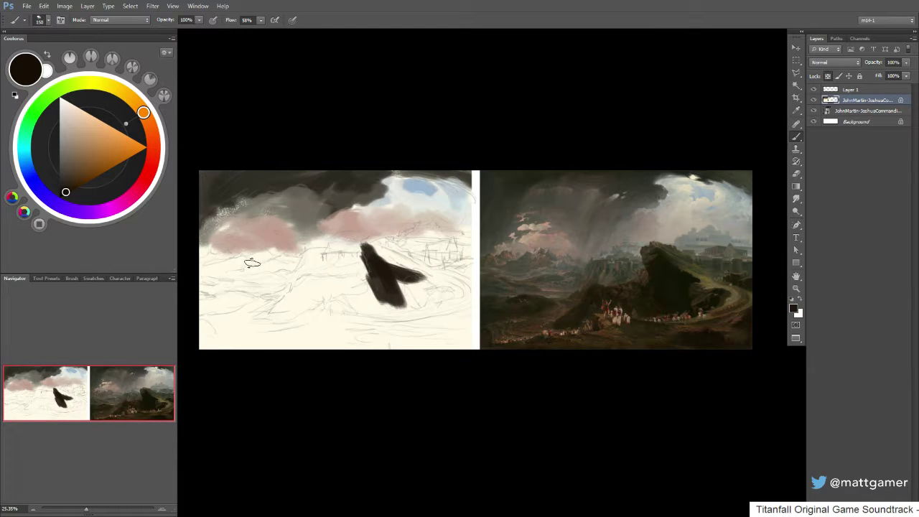
{"action": "key", "text": "bracketright"}
{"action": "mouse_move", "coordinate": [349, 289]}
{"action": "left_mouse_down"}
{"action": "mouse_move", "coordinate": [323, 283]}
{"action": "mouse_move", "coordinate": [287, 305]}
{"action": "left_mouse_up"}
- Shift the dark tone towards olive and block in the foreground, the near hills and the slope behind the rock
{"action": "left_click_drag", "start_coordinate": [144, 115], "coordinate": [118, 90]}
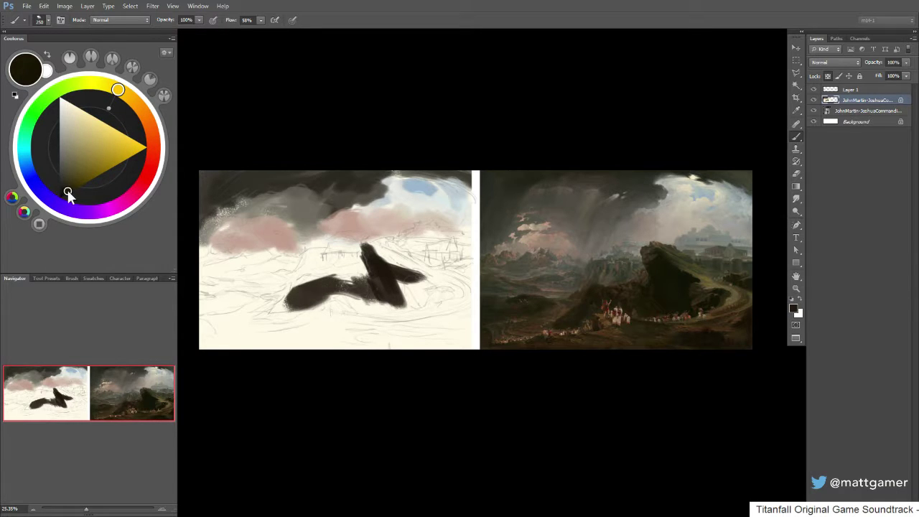
{"action": "mouse_move", "coordinate": [321, 275]}
{"action": "left_mouse_down"}
{"action": "mouse_move", "coordinate": [344, 274]}
{"action": "mouse_move", "coordinate": [334, 290]}
{"action": "mouse_move", "coordinate": [271, 294]}
{"action": "mouse_move", "coordinate": [240, 318]}
{"action": "mouse_move", "coordinate": [236, 300]}
{"action": "mouse_move", "coordinate": [192, 302]}
{"action": "left_mouse_up"}
{"action": "mouse_move", "coordinate": [234, 307]}
{"action": "left_mouse_down"}
{"action": "mouse_move", "coordinate": [265, 314]}
{"action": "mouse_move", "coordinate": [188, 337]}
{"action": "mouse_move", "coordinate": [275, 352]}
{"action": "mouse_move", "coordinate": [305, 340]}
{"action": "mouse_move", "coordinate": [259, 314]}
{"action": "mouse_move", "coordinate": [270, 314]}
{"action": "mouse_move", "coordinate": [353, 343]}
{"action": "mouse_move", "coordinate": [286, 326]}
{"action": "mouse_move", "coordinate": [341, 305]}
{"action": "mouse_move", "coordinate": [402, 312]}
{"action": "mouse_move", "coordinate": [389, 338]}
{"action": "mouse_move", "coordinate": [434, 334]}
{"action": "mouse_move", "coordinate": [420, 283]}
{"action": "mouse_move", "coordinate": [453, 302]}
{"action": "mouse_move", "coordinate": [441, 280]}
{"action": "mouse_move", "coordinate": [466, 325]}
{"action": "mouse_move", "coordinate": [442, 343]}
{"action": "mouse_move", "coordinate": [417, 348]}
{"action": "mouse_move", "coordinate": [463, 291]}
{"action": "mouse_move", "coordinate": [390, 254]}
{"action": "mouse_move", "coordinate": [461, 263]}
{"action": "left_mouse_up"}
{"action": "key", "text": "]"}
{"action": "key", "text": "bracketleft"}
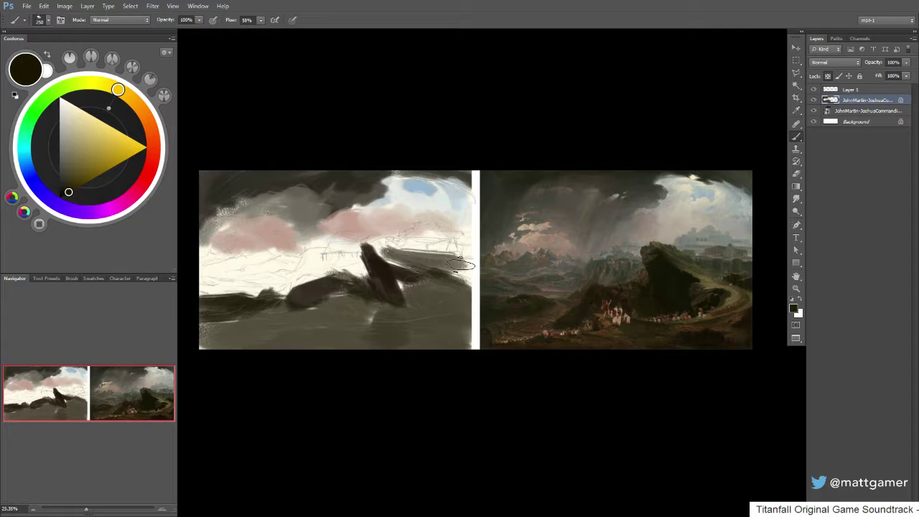
- Sample pale blue from the sky, darken it slightly, and paint the distant blue mountains behind the plateau with a smaller brush
{"action": "left_click", "coordinate": [451, 194], "text": "alt"}
{"action": "key", "text": "bracketleft"}
{"action": "key", "text": "bracketleft"}
{"action": "key", "text": "bracketleft"}
{"action": "left_click_drag", "start_coordinate": [424, 232], "coordinate": [443, 230]}
{"action": "left_click_drag", "start_coordinate": [64, 116], "coordinate": [66, 129]}
{"action": "key", "text": "bracketleft"}
{"action": "key", "text": "bracketleft"}
{"action": "mouse_move", "coordinate": [438, 235]}
{"action": "left_mouse_down"}
{"action": "mouse_move", "coordinate": [422, 231]}
{"action": "mouse_move", "coordinate": [462, 240]}
{"action": "mouse_move", "coordinate": [409, 233]}
{"action": "left_mouse_up"}
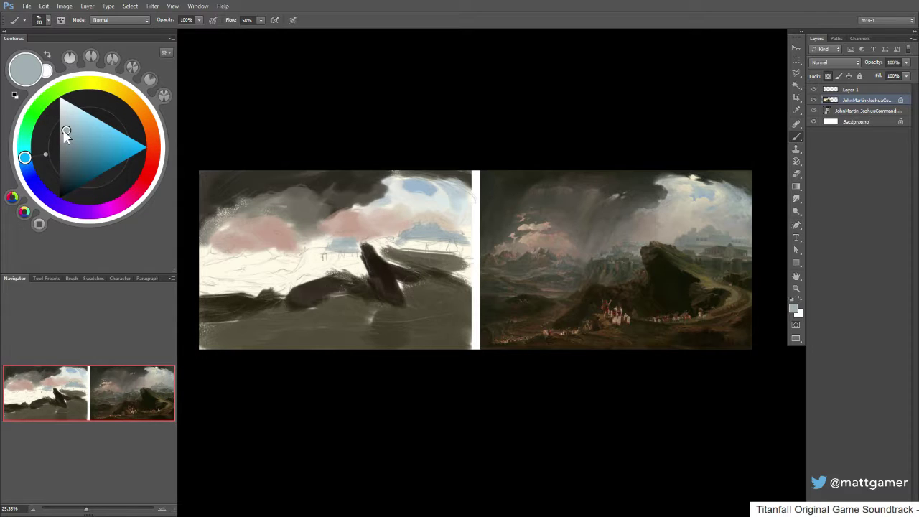
- Mix a grey teal and a muted green, and paint the plateau's cliffs between the rock and the distant plain
{"action": "mouse_move", "coordinate": [66, 140]}
{"action": "left_mouse_down"}
{"action": "mouse_move", "coordinate": [66, 152]}
{"action": "mouse_move", "coordinate": [24, 144]}
{"action": "left_mouse_up"}
{"action": "mouse_move", "coordinate": [317, 259]}
{"action": "left_mouse_down"}
{"action": "mouse_move", "coordinate": [321, 251]}
{"action": "mouse_move", "coordinate": [321, 264]}
{"action": "mouse_move", "coordinate": [309, 258]}
{"action": "left_mouse_up"}
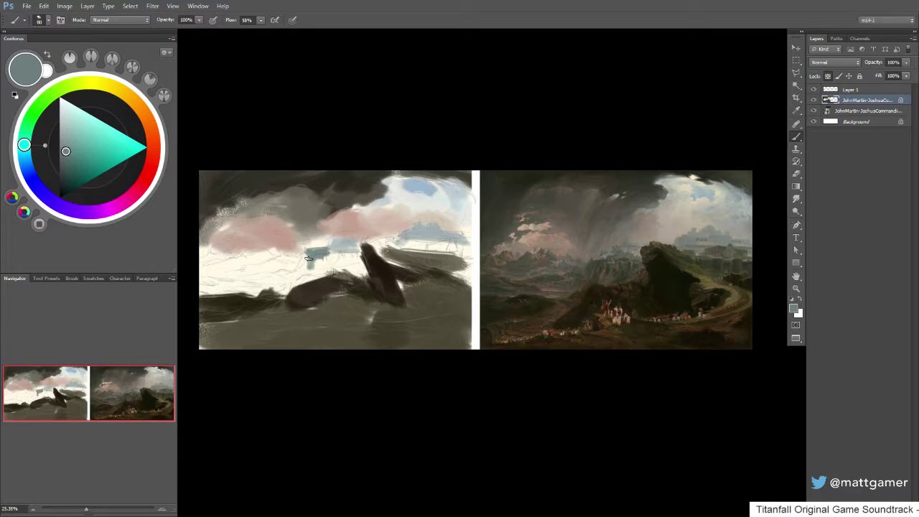
{"action": "left_click", "coordinate": [595, 273], "text": "alt"}
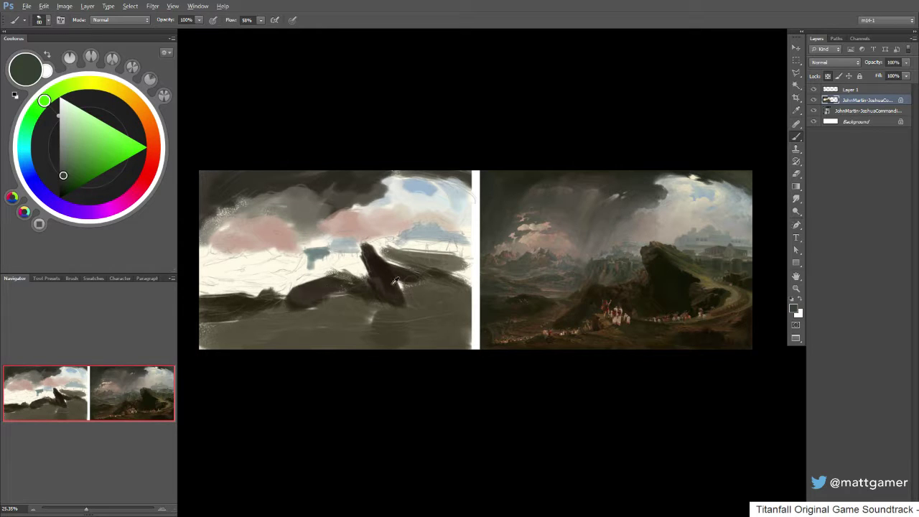
{"action": "left_click", "coordinate": [318, 251], "text": "alt"}
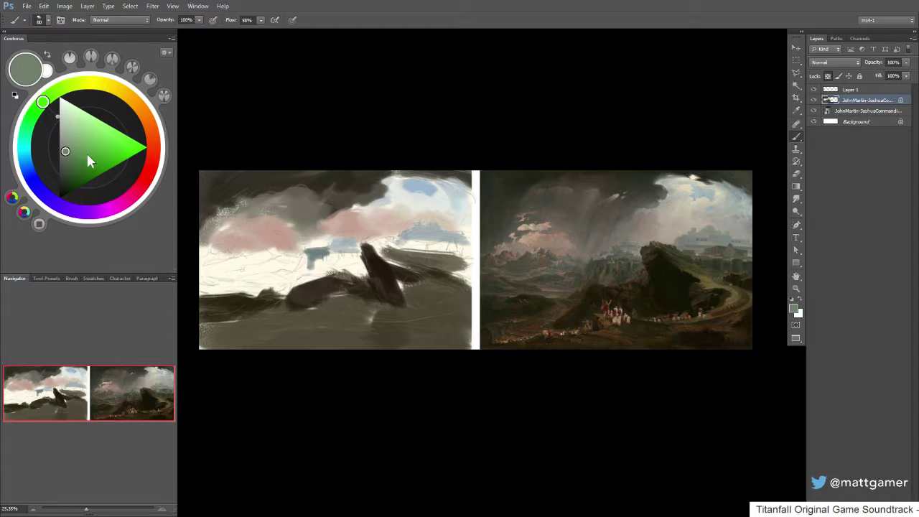
{"action": "left_click_drag", "start_coordinate": [66, 149], "coordinate": [67, 146]}
{"action": "left_click", "coordinate": [38, 104]}
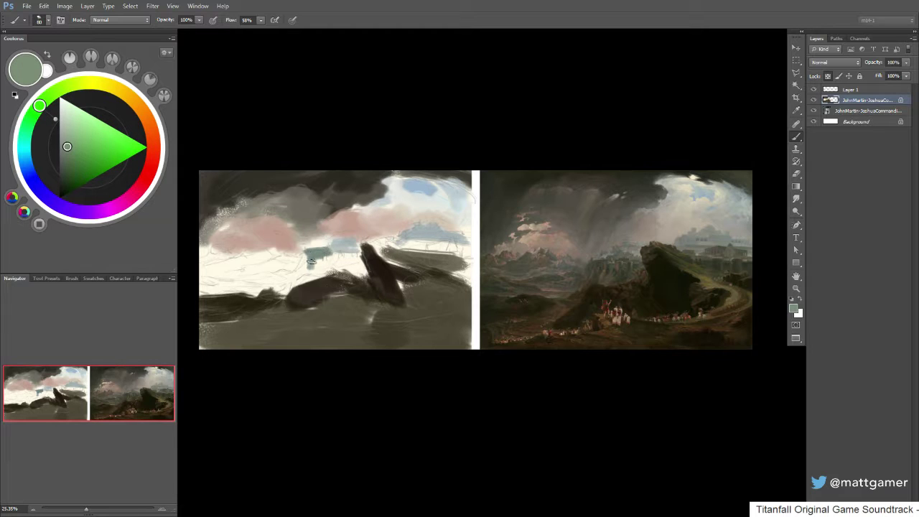
{"action": "left_click_drag", "start_coordinate": [311, 261], "coordinate": [360, 263]}
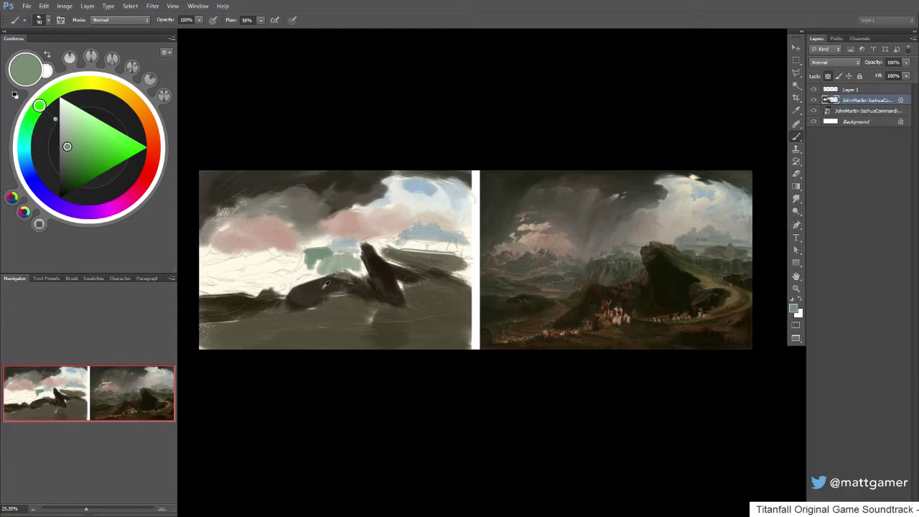
- Sample the rock's near-black brown and darken and extend the ridge running down from it
{"action": "left_click", "coordinate": [387, 272], "text": "alt"}
{"action": "mouse_move", "coordinate": [319, 287]}
{"action": "left_mouse_down"}
{"action": "mouse_move", "coordinate": [355, 297]}
{"action": "mouse_move", "coordinate": [313, 304]}
{"action": "mouse_move", "coordinate": [301, 296]}
{"action": "mouse_move", "coordinate": [303, 310]}
{"action": "mouse_move", "coordinate": [315, 303]}
{"action": "mouse_move", "coordinate": [281, 313]}
{"action": "left_mouse_up"}
{"action": "key", "text": "]"}
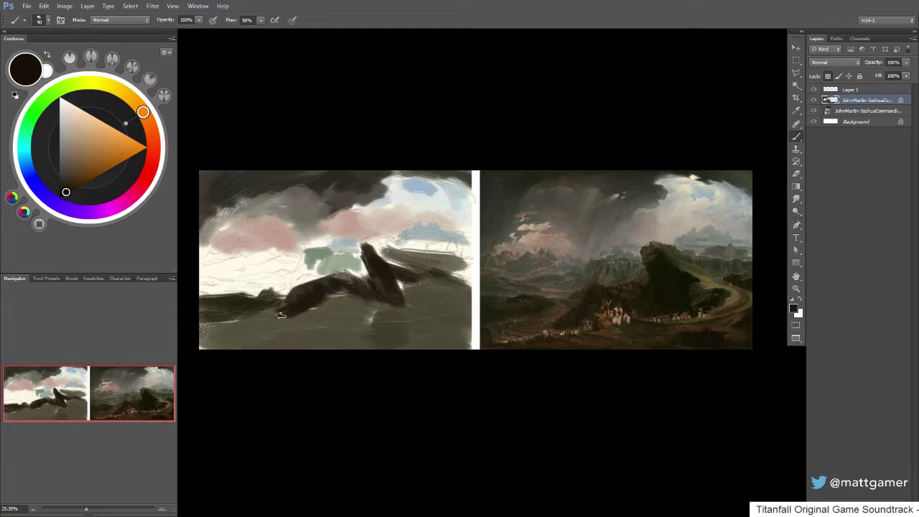
- Sample the foreground olive, shift it to a warm brown, and paint brown ground below the ridge, enlarging the brush to 175 px
{"action": "left_click", "coordinate": [262, 325], "text": "alt"}
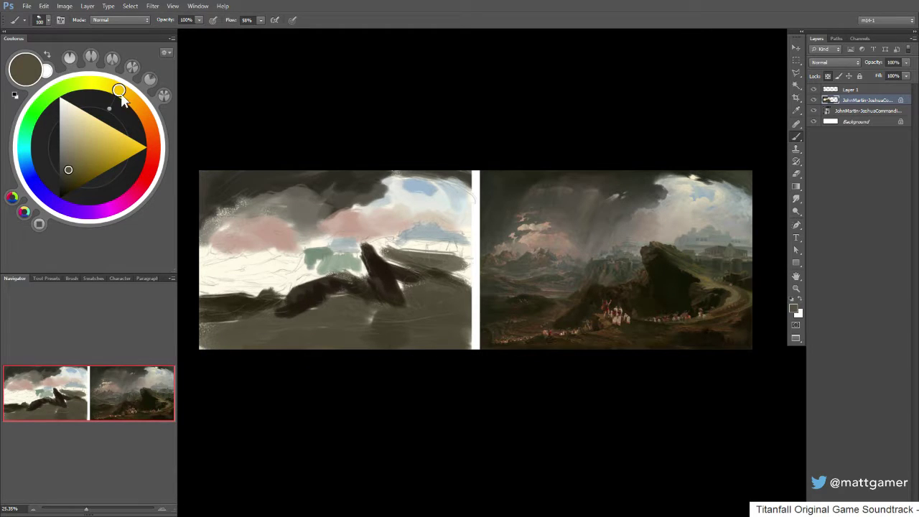
{"action": "left_click_drag", "start_coordinate": [121, 94], "coordinate": [135, 112]}
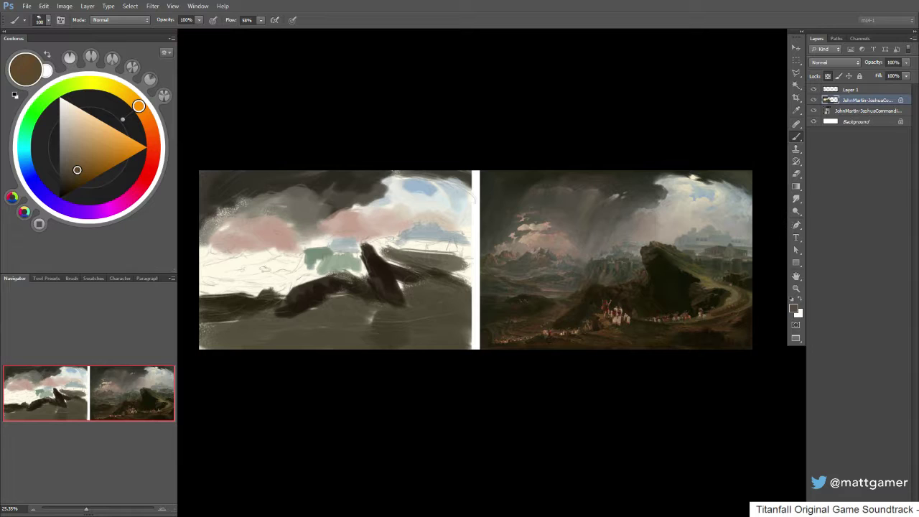
{"action": "key", "text": "bracketright"}
{"action": "key", "text": "bracketright"}
{"action": "key", "text": "bracketright"}
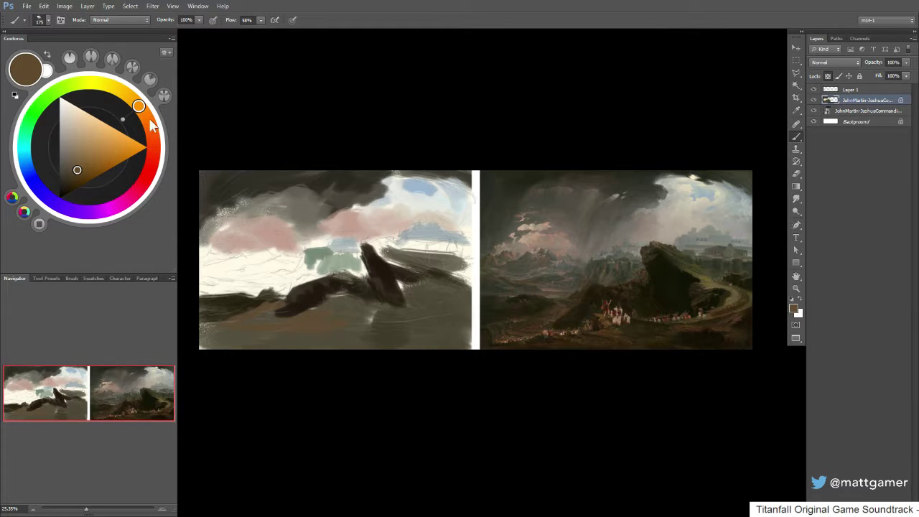
- Shift the brown towards red and paint a reddish-brown patch across the foreground
{"action": "left_click_drag", "start_coordinate": [151, 127], "coordinate": [153, 134]}
{"action": "left_click", "coordinate": [81, 167]}
{"action": "key", "text": "bracketright"}
{"action": "mouse_move", "coordinate": [259, 323]}
{"action": "left_mouse_down"}
{"action": "mouse_move", "coordinate": [282, 331]}
{"action": "mouse_move", "coordinate": [312, 322]}
{"action": "mouse_move", "coordinate": [334, 335]}
{"action": "left_mouse_up"}
{"action": "left_click", "coordinate": [77, 171]}
{"action": "left_click_drag", "start_coordinate": [77, 171], "coordinate": [81, 176]}
{"action": "mouse_move", "coordinate": [291, 334]}
{"action": "left_mouse_down"}
{"action": "mouse_move", "coordinate": [316, 323]}
{"action": "mouse_move", "coordinate": [274, 331]}
{"action": "mouse_move", "coordinate": [329, 320]}
{"action": "mouse_move", "coordinate": [319, 334]}
{"action": "mouse_move", "coordinate": [339, 345]}
{"action": "mouse_move", "coordinate": [379, 325]}
{"action": "mouse_move", "coordinate": [396, 332]}
{"action": "mouse_move", "coordinate": [382, 269]}
{"action": "mouse_move", "coordinate": [426, 335]}
{"action": "mouse_move", "coordinate": [441, 335]}
{"action": "mouse_move", "coordinate": [418, 331]}
{"action": "mouse_move", "coordinate": [449, 331]}
{"action": "left_mouse_up"}
- Sample the rock's near-black brown and paint a dark patch in the foreground corner with a 250 px brush
{"action": "left_click", "coordinate": [381, 271], "text": "alt"}
{"action": "key", "text": "bracketright"}
{"action": "key", "text": "bracketright"}
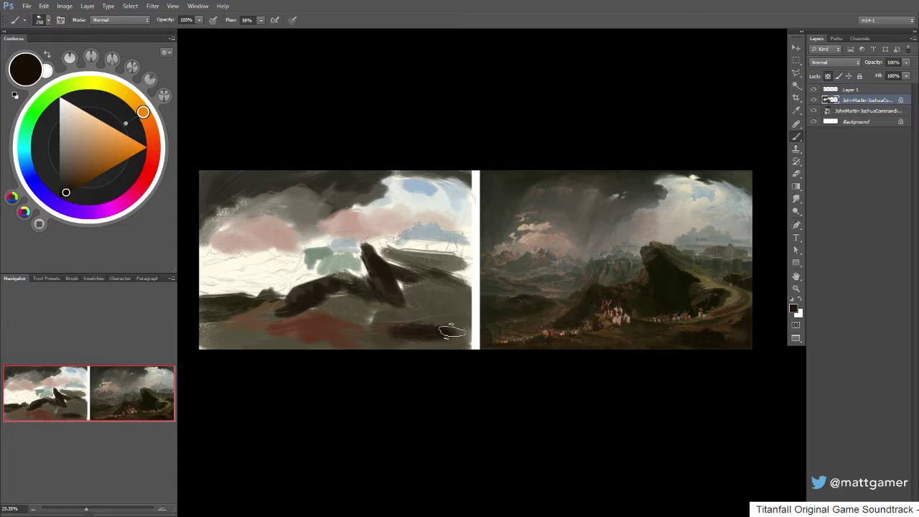
- Mix a yellow-green olive from the foreground tone and paint the winding path beside the rock with a 200 px brush
{"action": "left_click", "coordinate": [449, 308], "text": "alt"}
{"action": "left_click", "coordinate": [93, 83]}
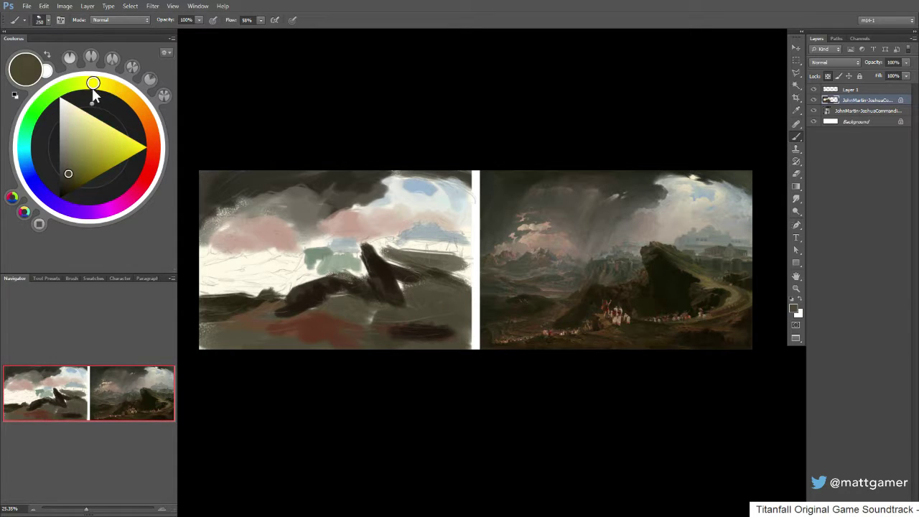
{"action": "left_click_drag", "start_coordinate": [67, 169], "coordinate": [69, 152]}
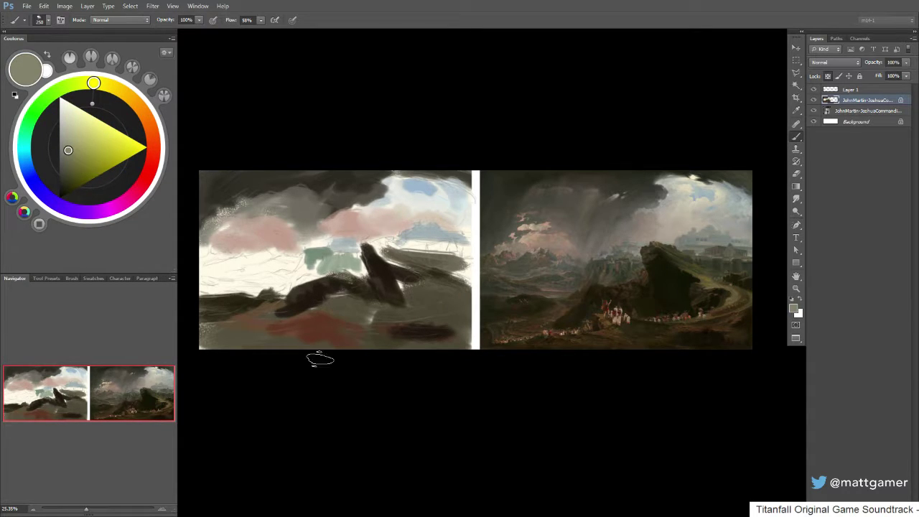
{"action": "key", "text": "["}
{"action": "left_click_drag", "start_coordinate": [445, 290], "coordinate": [385, 326]}
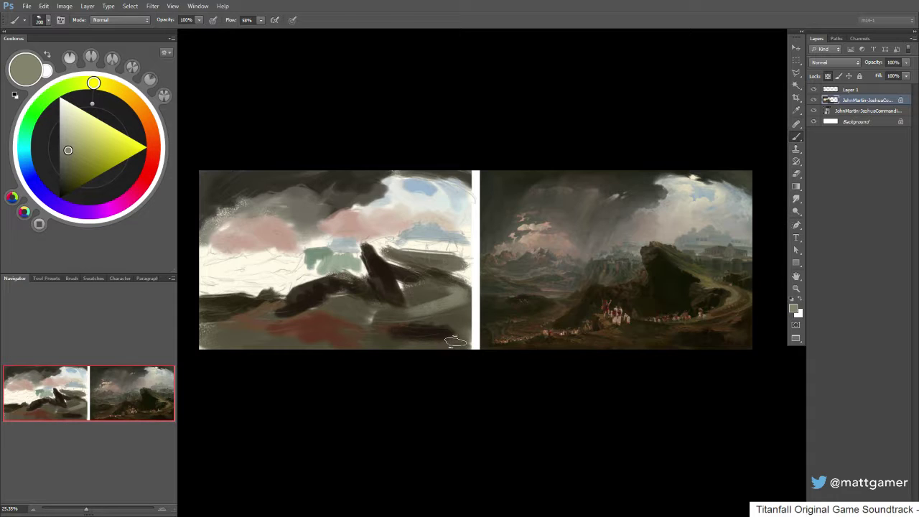
{"action": "key", "text": "ctrl+z"}
{"action": "left_click", "coordinate": [79, 150]}
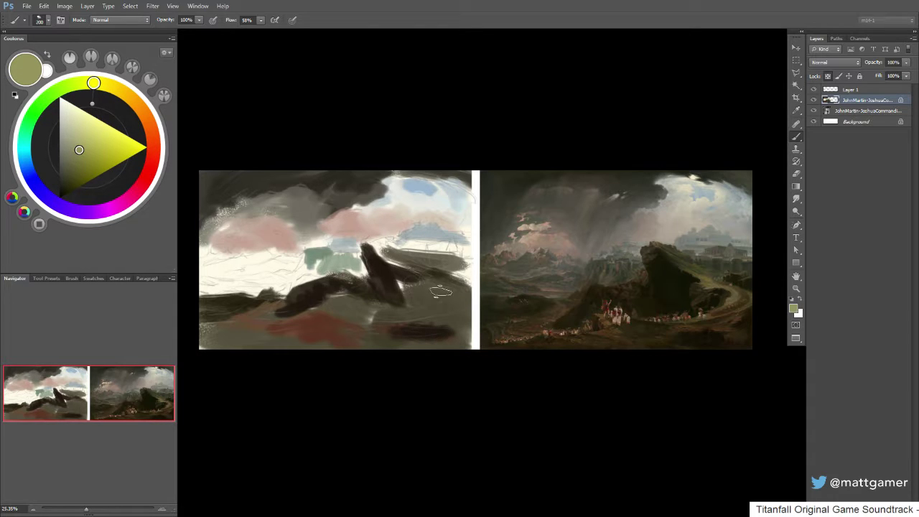
{"action": "left_click_drag", "start_coordinate": [449, 290], "coordinate": [409, 311]}
- Sample the rock's near-black tone and paint the dark mound inside the path's bend with a 100 px brush
{"action": "key", "text": "["}
{"action": "key", "text": "bracketleft"}
{"action": "left_click", "coordinate": [384, 269], "text": "alt"}
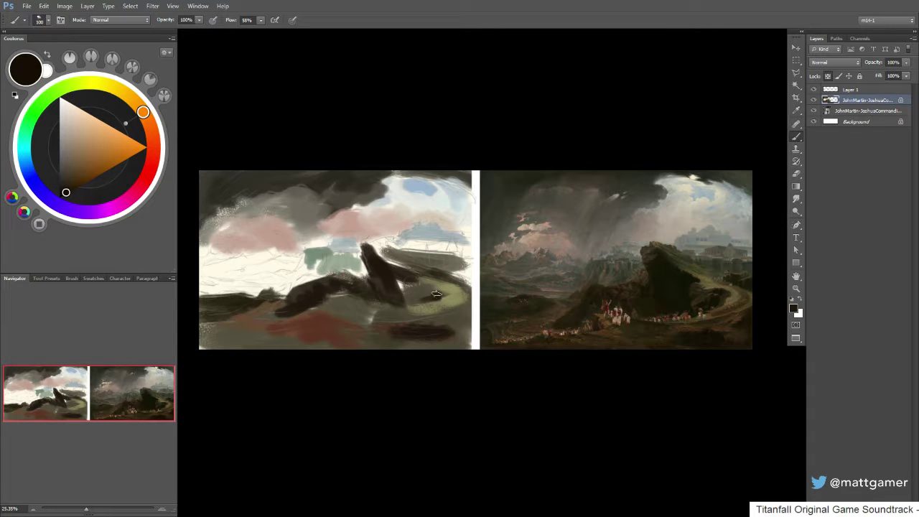
{"action": "left_click_drag", "start_coordinate": [437, 295], "coordinate": [405, 309]}
- Sample dark olive tones around the rock and fill the slope between the rock and the mound with a 70 px brush
{"action": "left_click", "coordinate": [431, 268], "text": "alt"}
{"action": "key", "text": "bracketleft"}
{"action": "left_click", "coordinate": [413, 288], "text": "alt"}
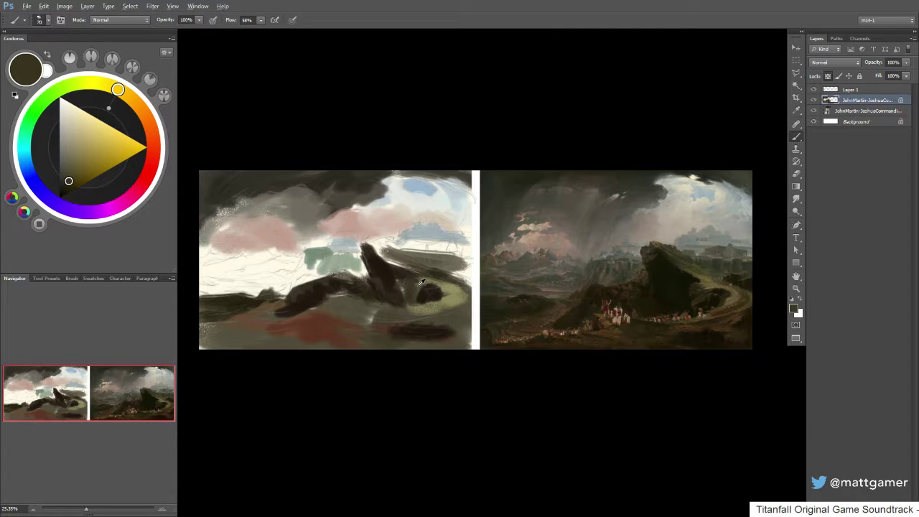
{"action": "left_click", "coordinate": [401, 289], "text": "alt"}
{"action": "left_click", "coordinate": [421, 282], "text": "alt"}
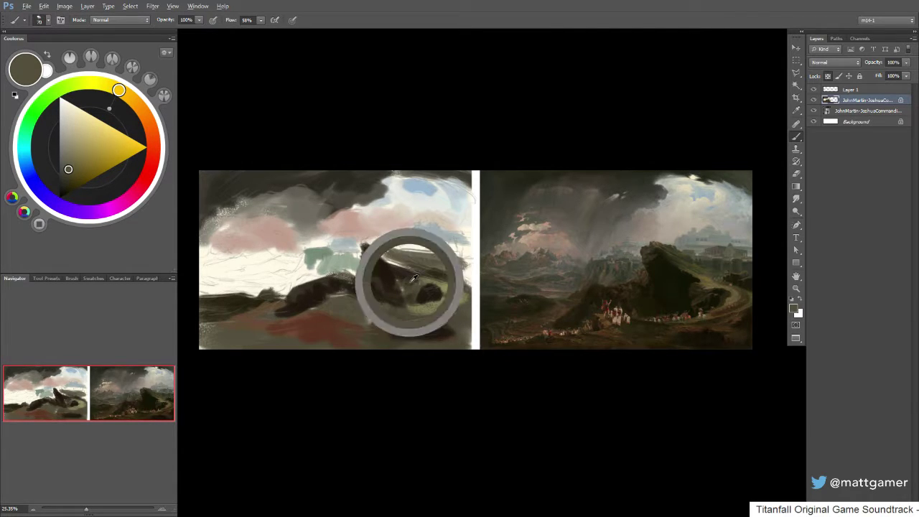
- Paint the sunlit slope behind the rock in the path's light olive, and refine the rock's peak with sampled dark tones
{"action": "left_click", "coordinate": [455, 300], "text": "alt"}
{"action": "mouse_move", "coordinate": [394, 255]}
{"action": "left_mouse_down"}
{"action": "mouse_move", "coordinate": [422, 269]}
{"action": "mouse_move", "coordinate": [391, 257]}
{"action": "left_mouse_up"}
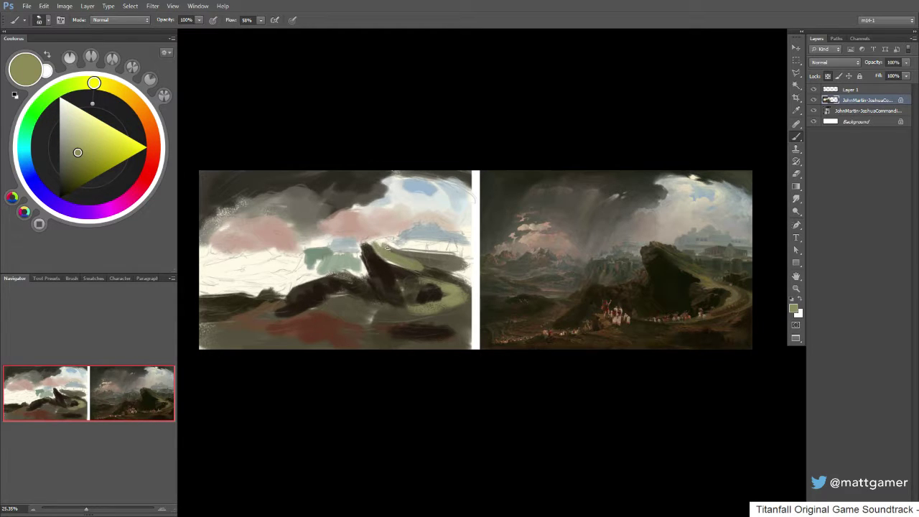
{"action": "left_click", "coordinate": [369, 251], "text": "alt"}
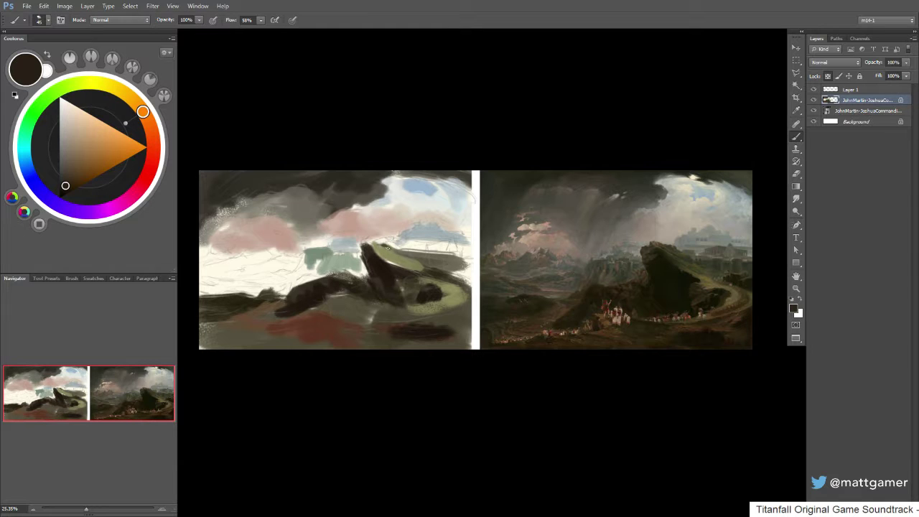
{"action": "left_click", "coordinate": [391, 251], "text": "alt"}
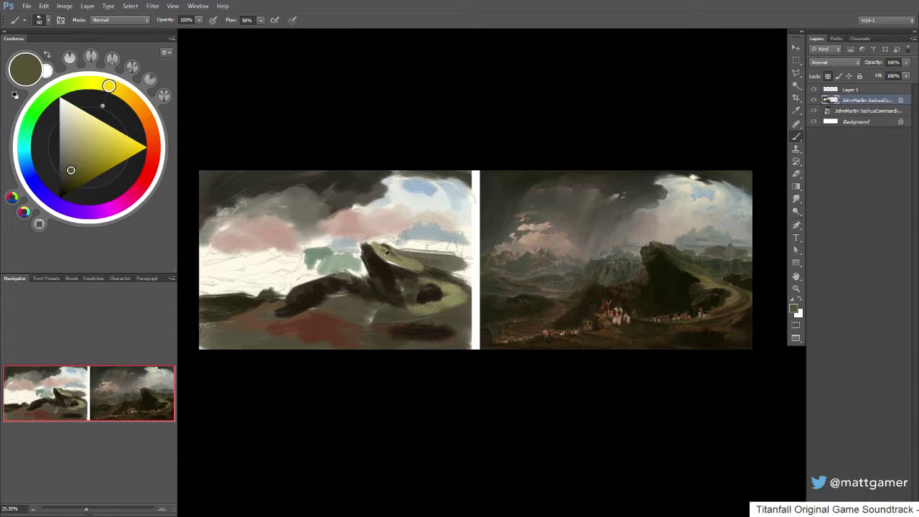
- Sample the slope's light olive, darken it, and paint the shaded area of the slope behind the rock
{"action": "left_click", "coordinate": [386, 251], "text": "alt"}
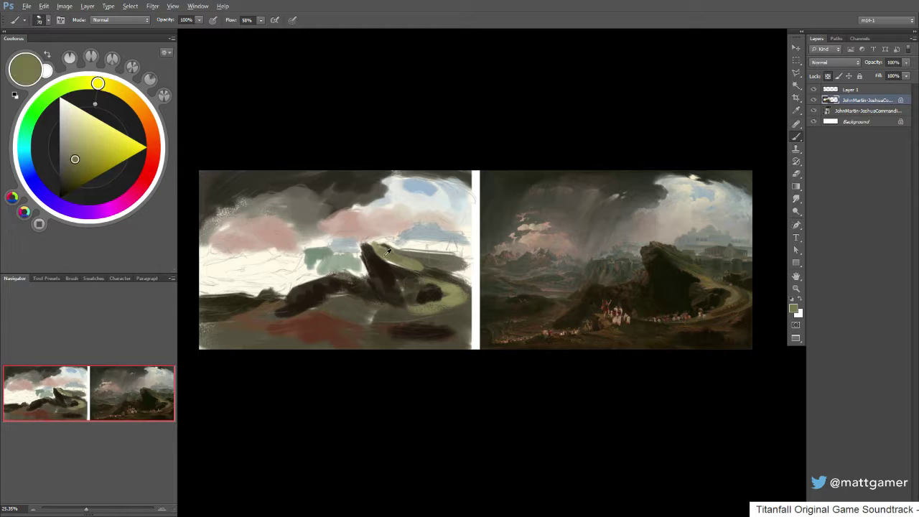
{"action": "left_click_drag", "start_coordinate": [75, 159], "coordinate": [69, 176]}
{"action": "left_click_drag", "start_coordinate": [95, 84], "coordinate": [97, 84]}
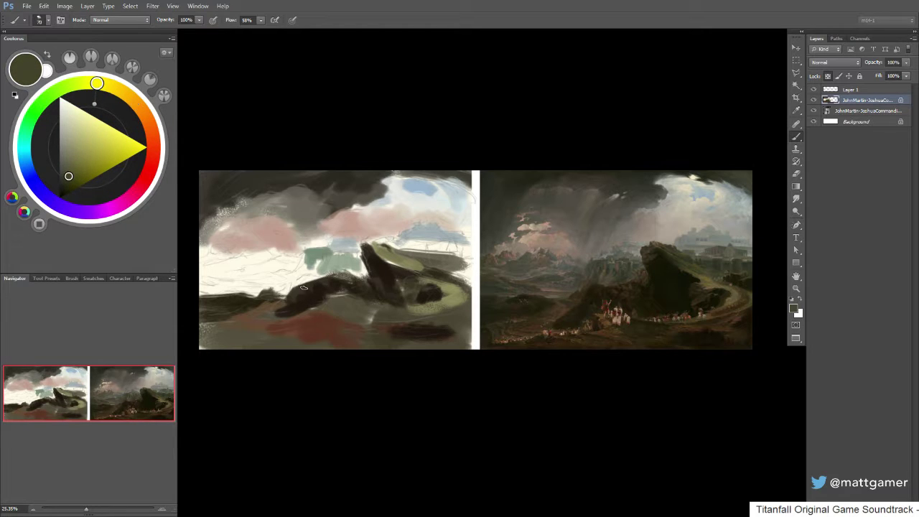
{"action": "left_click_drag", "start_coordinate": [391, 253], "coordinate": [425, 269]}
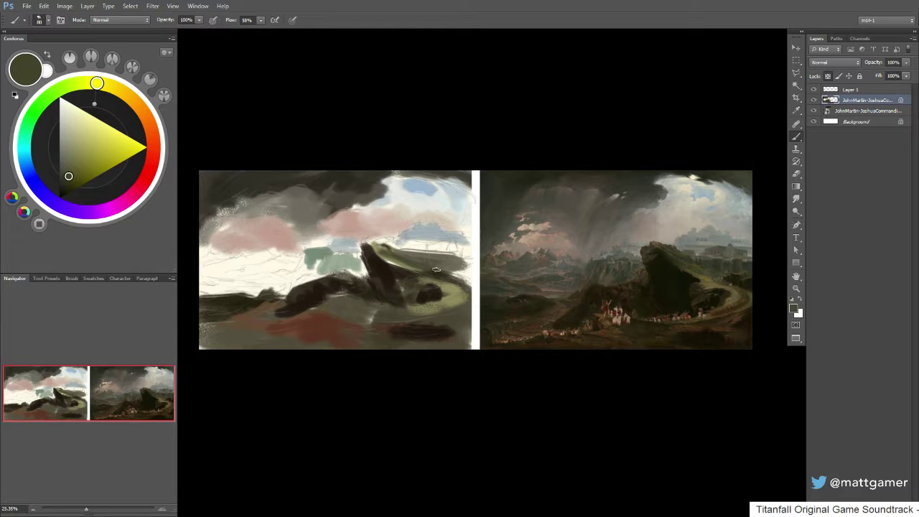
- Sample a grey-olive slope tone, shift it to warm brown, and paint the distant plateau behind the slope below the blue mountains
{"action": "left_click", "coordinate": [437, 259], "text": "alt"}
{"action": "mouse_move", "coordinate": [452, 256]}
{"action": "left_mouse_down"}
{"action": "mouse_move", "coordinate": [415, 254]}
{"action": "mouse_move", "coordinate": [430, 253]}
{"action": "left_mouse_up"}
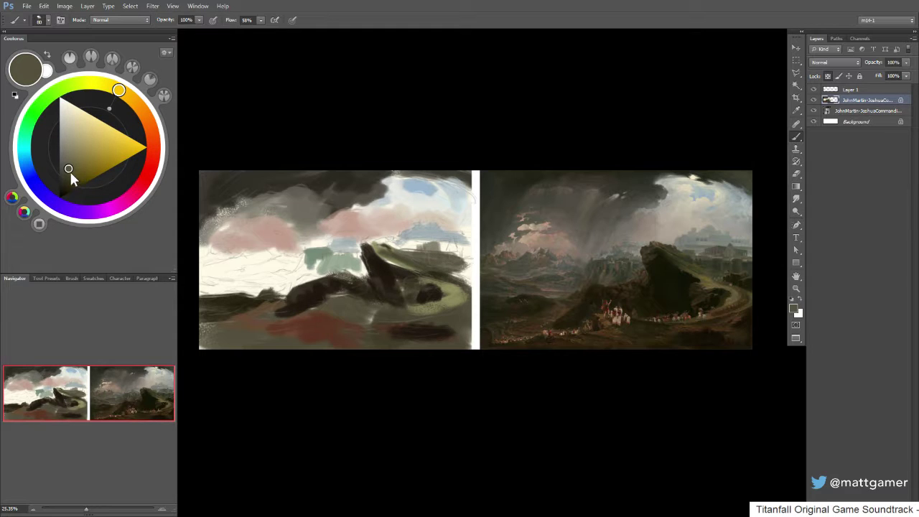
{"action": "left_click", "coordinate": [70, 175]}
{"action": "left_click", "coordinate": [131, 98]}
{"action": "left_click_drag", "start_coordinate": [70, 176], "coordinate": [75, 169]}
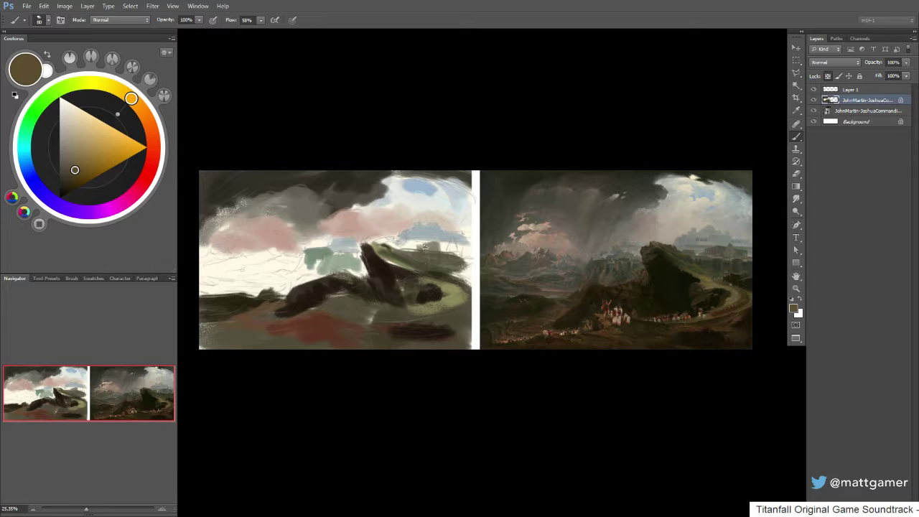
{"action": "mouse_move", "coordinate": [444, 242]}
{"action": "left_mouse_down"}
{"action": "mouse_move", "coordinate": [431, 247]}
{"action": "mouse_move", "coordinate": [447, 245]}
{"action": "left_mouse_up"}
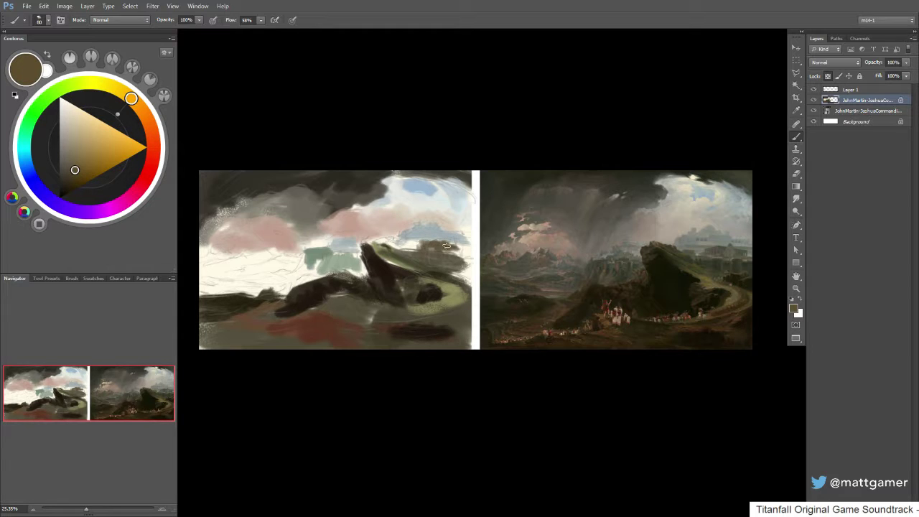
- Mix a pale violet from sampled sky colours and soften the bright sky above the blue mountains with a 150 px brush
{"action": "left_click", "coordinate": [430, 228], "text": "alt"}
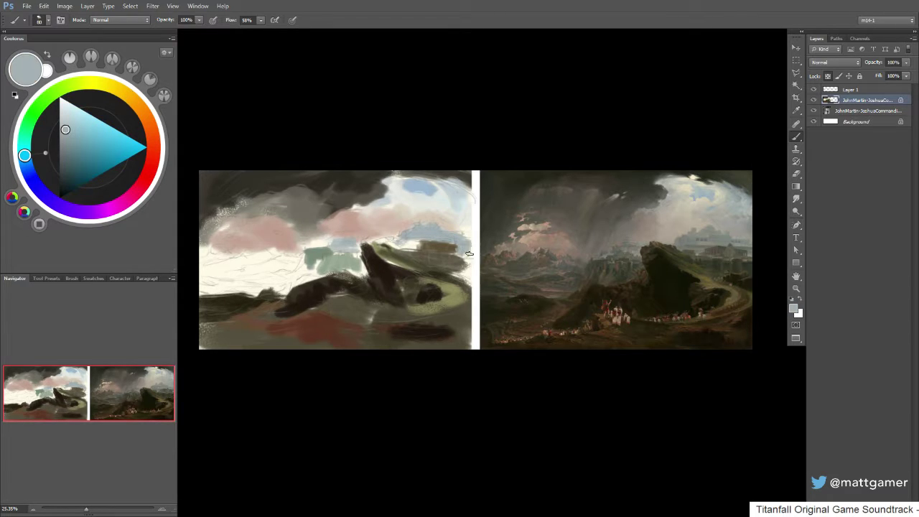
{"action": "left_click", "coordinate": [433, 213], "text": "alt"}
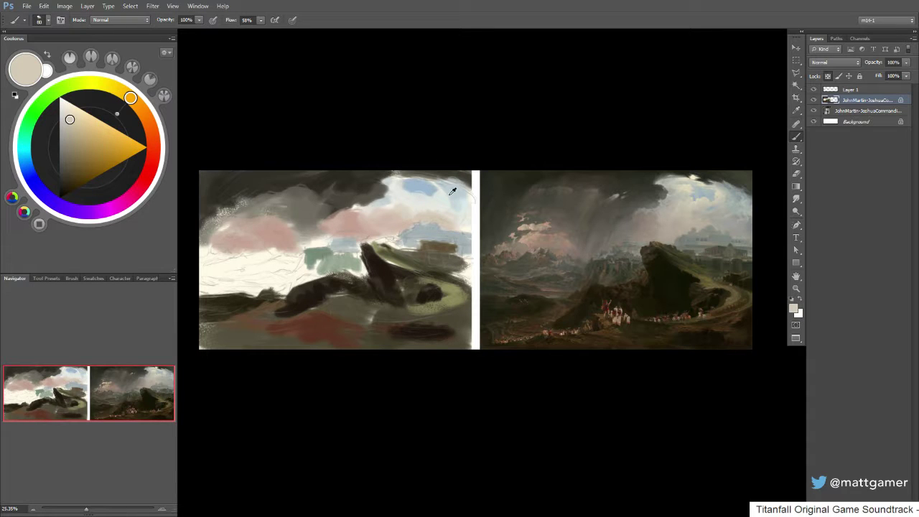
{"action": "left_click", "coordinate": [452, 191], "text": "alt"}
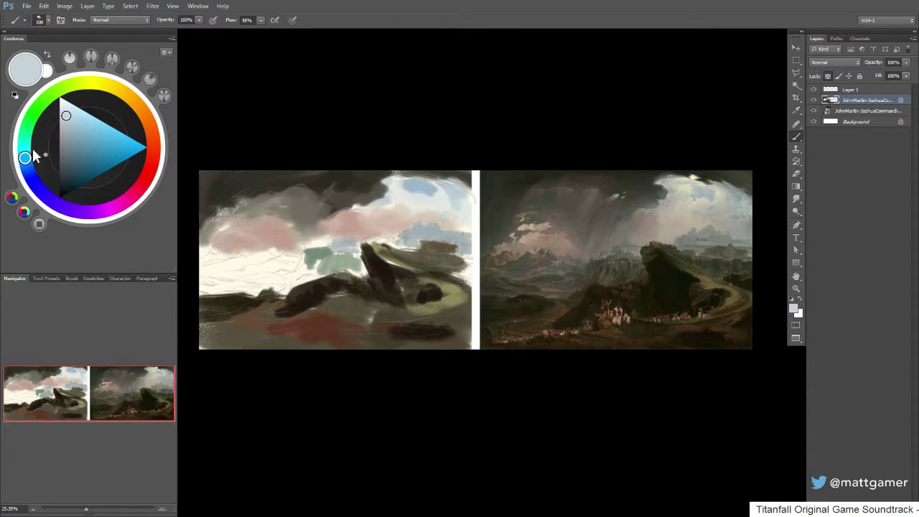
{"action": "left_click_drag", "start_coordinate": [32, 156], "coordinate": [31, 177]}
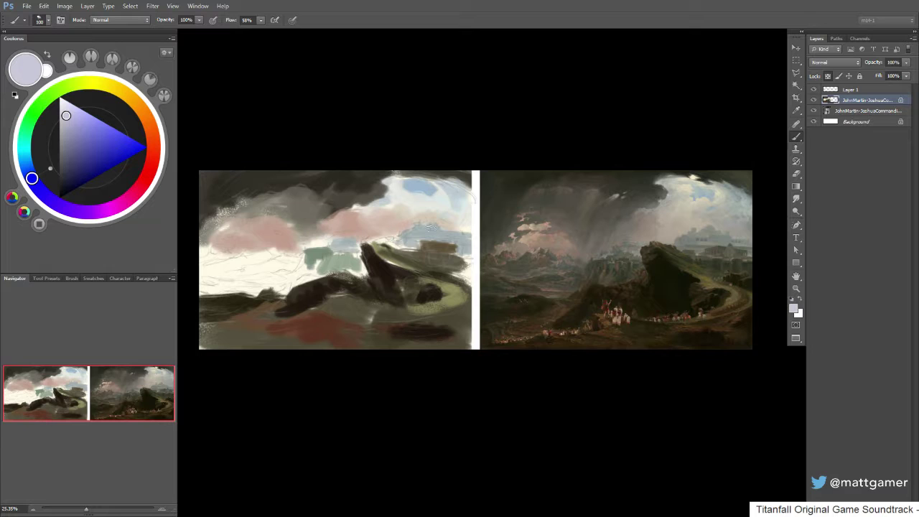
{"action": "key", "text": "bracketright"}
{"action": "key", "text": "bracketright"}
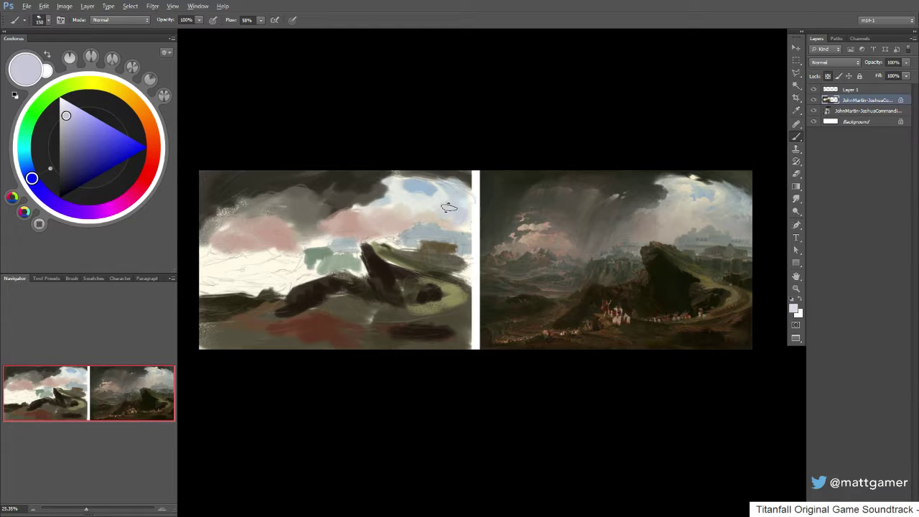
{"action": "left_click", "coordinate": [259, 271], "text": "alt"}
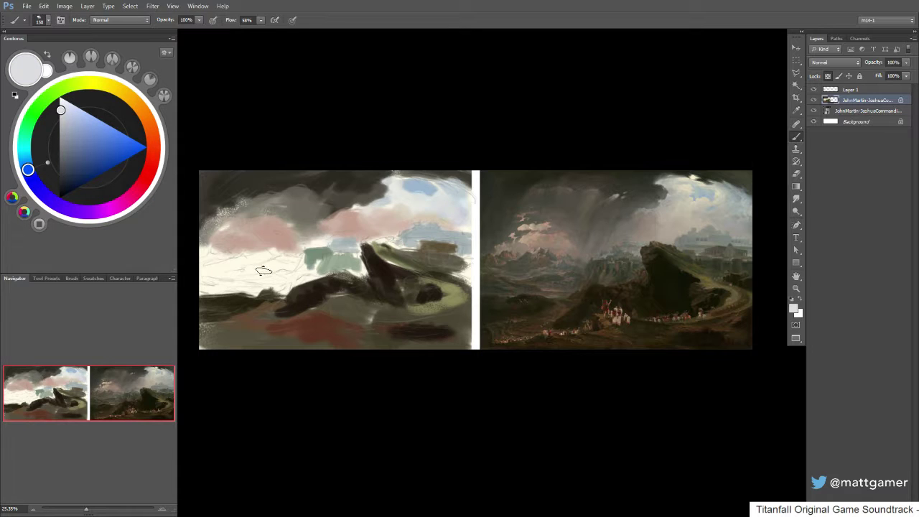
- Sample the storm cloud's grey and sweep it down between the pink clouds with a 175 px brush, then mix a lighter grey
{"action": "key", "text": "bracketright"}
{"action": "left_click_drag", "start_coordinate": [316, 231], "coordinate": [323, 250]}
{"action": "left_click", "coordinate": [322, 213], "text": "alt"}
{"action": "mouse_move", "coordinate": [323, 214]}
{"action": "left_mouse_down"}
{"action": "mouse_move", "coordinate": [338, 219]}
{"action": "mouse_move", "coordinate": [318, 239]}
{"action": "mouse_move", "coordinate": [294, 235]}
{"action": "left_mouse_up"}
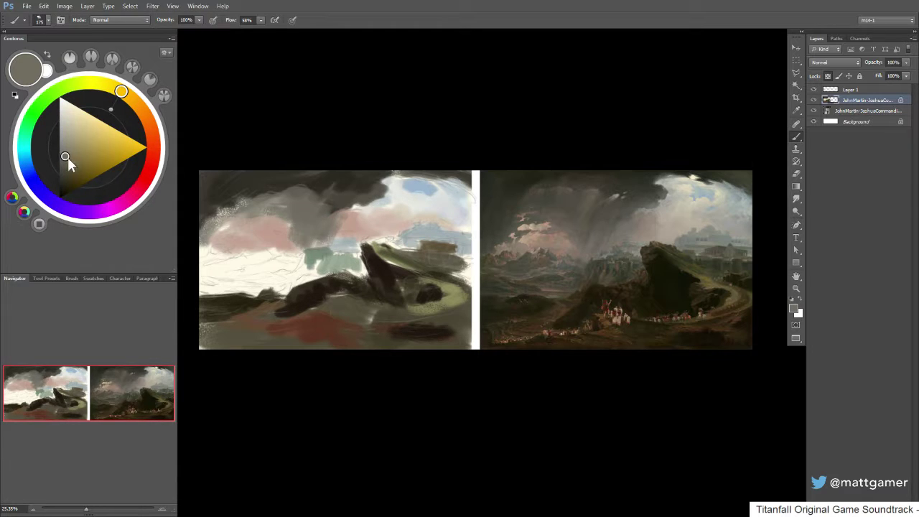
{"action": "left_click_drag", "start_coordinate": [64, 156], "coordinate": [66, 145]}
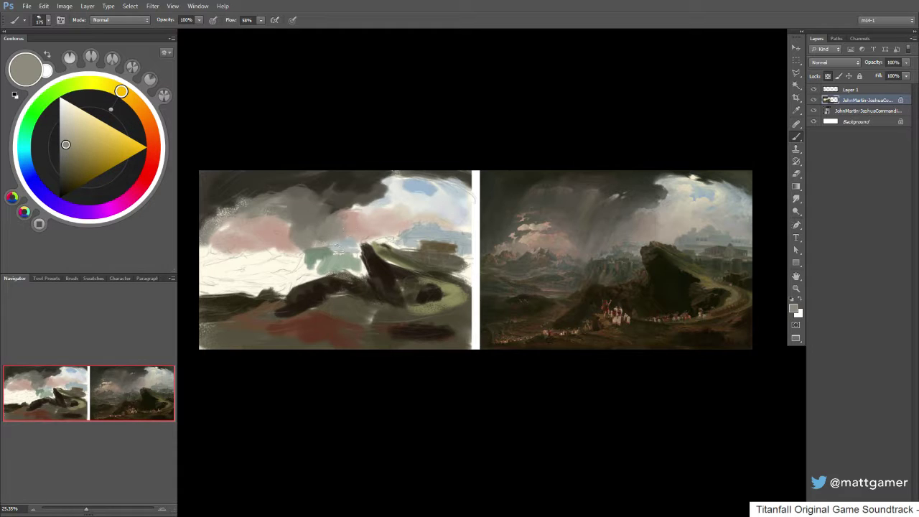
- Blend the rain's lower edge over the teal mountains with sampled light greys and a 90 px brush
{"action": "key", "text": "bracketleft"}
{"action": "key", "text": "bracketleft"}
{"action": "key", "text": "bracketleft"}
{"action": "left_click", "coordinate": [323, 238], "text": "alt"}
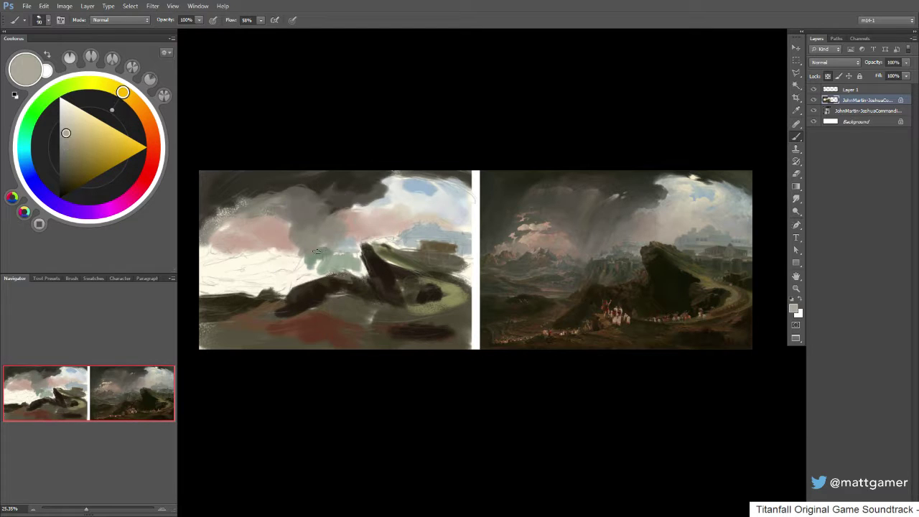
{"action": "left_click", "coordinate": [326, 237], "text": "alt"}
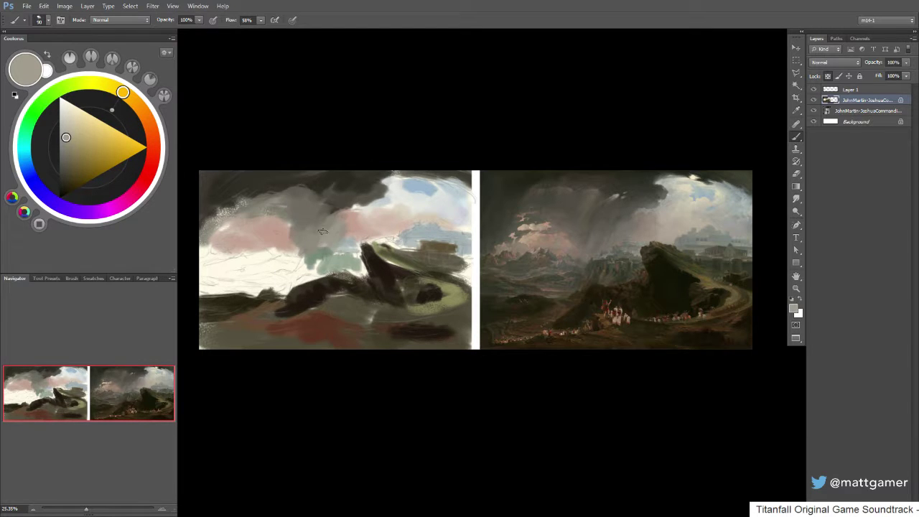
- Sample the pink cloud, lighten it to a pale peach, and paint highlights on the cloud with a 70 px brush
{"action": "left_click", "coordinate": [266, 232], "text": "alt"}
{"action": "left_click_drag", "start_coordinate": [79, 133], "coordinate": [76, 116]}
{"action": "left_click", "coordinate": [141, 119]}
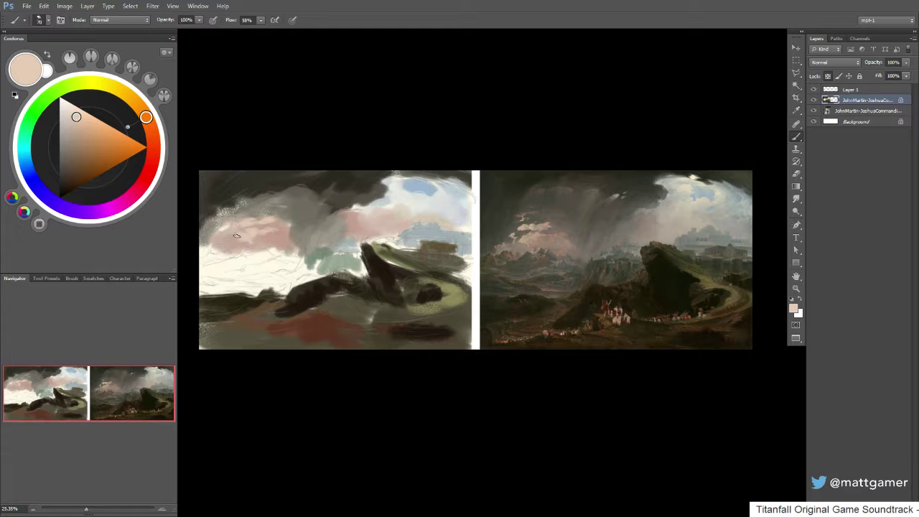
- Sample the storm cloud's greys and paint shadows around the highlighted pink cloud and over the speckled sky above it
{"action": "left_click", "coordinate": [302, 206], "text": "alt"}
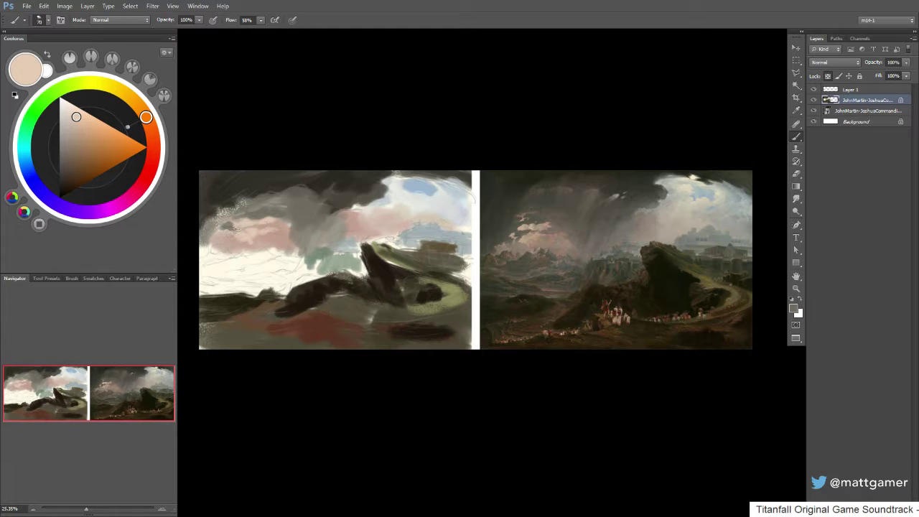
{"action": "left_click", "coordinate": [231, 229], "text": "alt"}
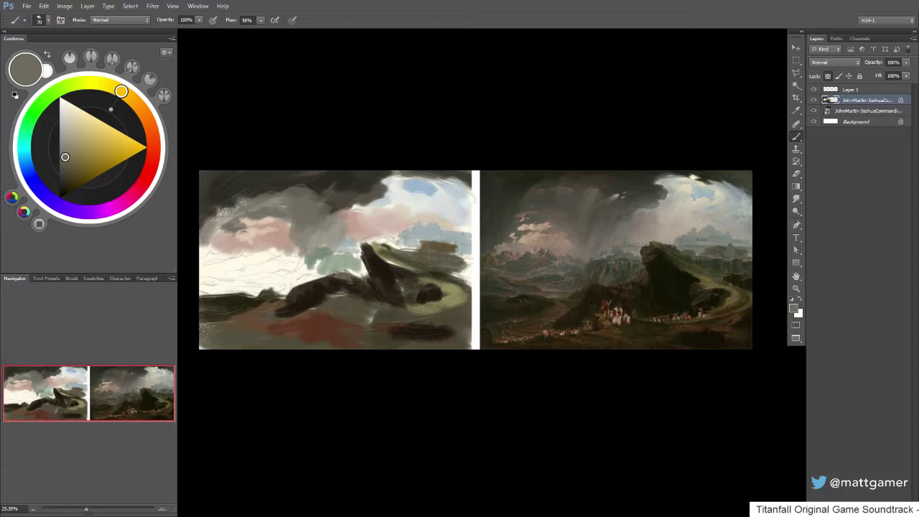
{"action": "mouse_move", "coordinate": [244, 231]}
{"action": "left_mouse_down"}
{"action": "mouse_move", "coordinate": [215, 236]}
{"action": "mouse_move", "coordinate": [241, 221]}
{"action": "mouse_move", "coordinate": [220, 227]}
{"action": "mouse_move", "coordinate": [212, 243]}
{"action": "mouse_move", "coordinate": [200, 239]}
{"action": "mouse_move", "coordinate": [231, 213]}
{"action": "mouse_move", "coordinate": [195, 247]}
{"action": "mouse_move", "coordinate": [236, 185]}
{"action": "mouse_move", "coordinate": [208, 229]}
{"action": "mouse_move", "coordinate": [221, 198]}
{"action": "mouse_move", "coordinate": [198, 223]}
{"action": "mouse_move", "coordinate": [210, 230]}
{"action": "mouse_move", "coordinate": [232, 198]}
{"action": "mouse_move", "coordinate": [214, 236]}
{"action": "mouse_move", "coordinate": [233, 205]}
{"action": "left_mouse_up"}
{"action": "left_click", "coordinate": [340, 203], "text": "alt"}
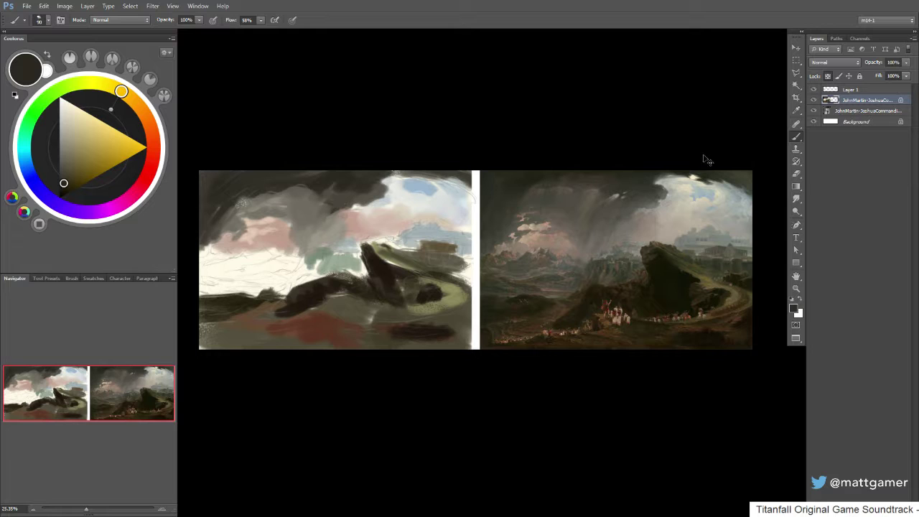
- Sample the pale green of the distant mountains and fill the white valley beneath the pink cloud
{"action": "left_click", "coordinate": [332, 266], "text": "alt"}
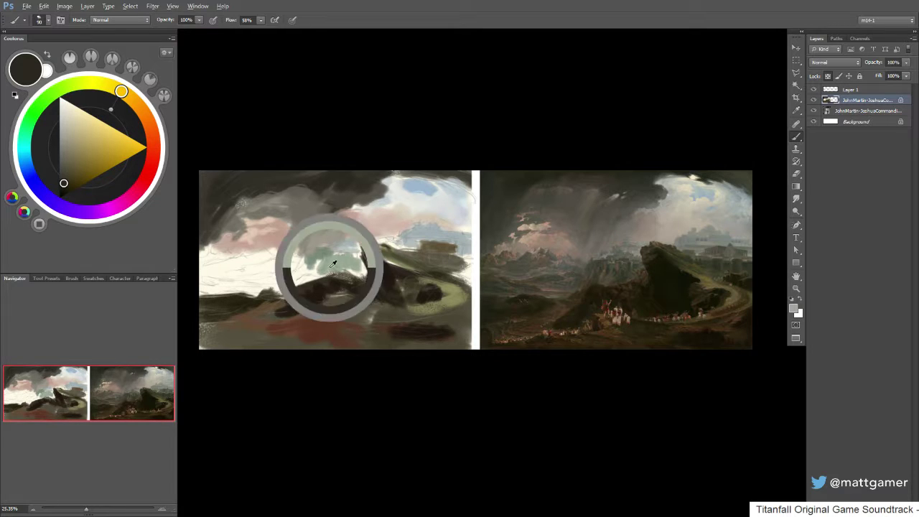
{"action": "mouse_move", "coordinate": [208, 267]}
{"action": "left_mouse_down"}
{"action": "mouse_move", "coordinate": [290, 264]}
{"action": "mouse_move", "coordinate": [305, 282]}
{"action": "mouse_move", "coordinate": [262, 272]}
{"action": "mouse_move", "coordinate": [215, 283]}
{"action": "mouse_move", "coordinate": [244, 288]}
{"action": "mouse_move", "coordinate": [208, 261]}
{"action": "mouse_move", "coordinate": [244, 255]}
{"action": "left_mouse_up"}
{"action": "left_click", "coordinate": [276, 246], "text": "alt"}
{"action": "key", "text": "bracketleft"}
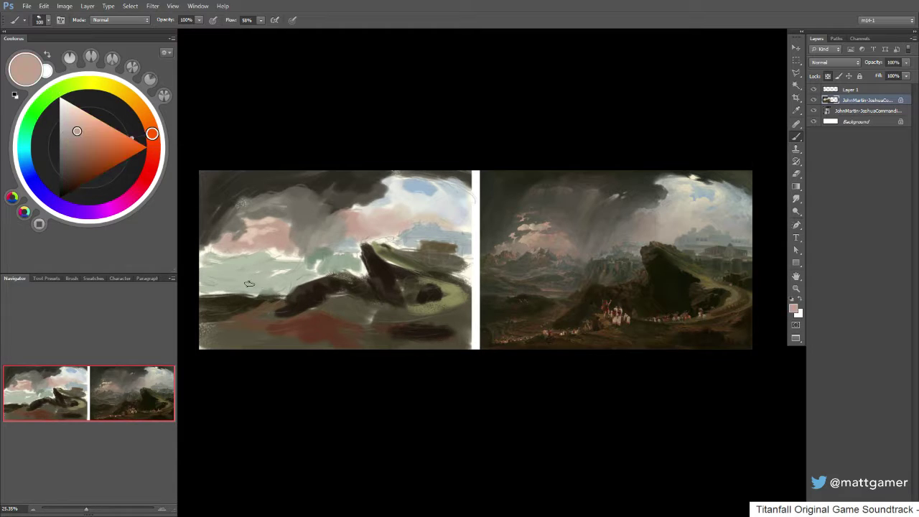
- Sample the foreground's dark tone and paint dark hills across the pale green valley with a 100 px brush
{"action": "left_click", "coordinate": [235, 296], "text": "alt"}
{"action": "mouse_move", "coordinate": [233, 288]}
{"action": "left_mouse_down"}
{"action": "mouse_move", "coordinate": [289, 276]}
{"action": "mouse_move", "coordinate": [215, 285]}
{"action": "mouse_move", "coordinate": [240, 290]}
{"action": "mouse_move", "coordinate": [194, 287]}
{"action": "mouse_move", "coordinate": [208, 274]}
{"action": "left_mouse_up"}
{"action": "mouse_move", "coordinate": [225, 269]}
{"action": "left_mouse_down"}
{"action": "mouse_move", "coordinate": [256, 262]}
{"action": "mouse_move", "coordinate": [213, 268]}
{"action": "left_mouse_up"}
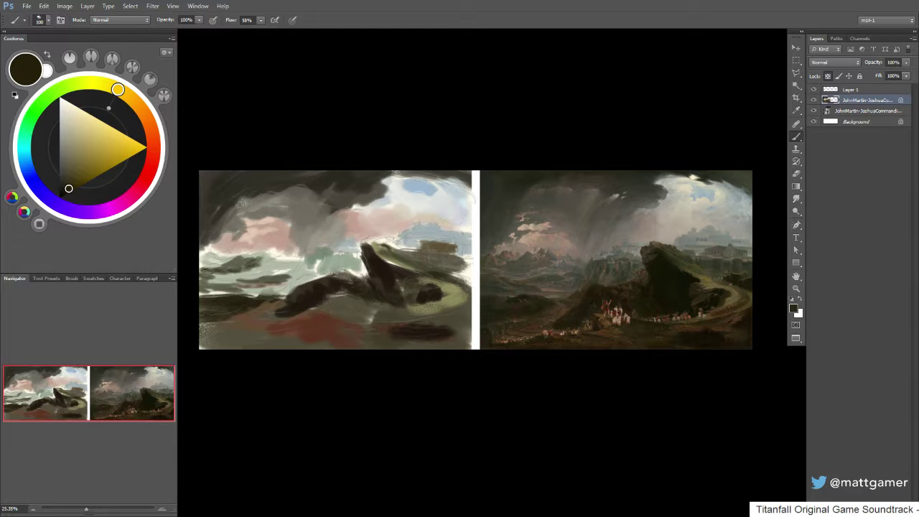
- Mix dark olive-brown tones from sampled colours and extend the dark mountain range under the pink cloud towards the teal mountains
{"action": "left_click", "coordinate": [246, 247], "text": "alt"}
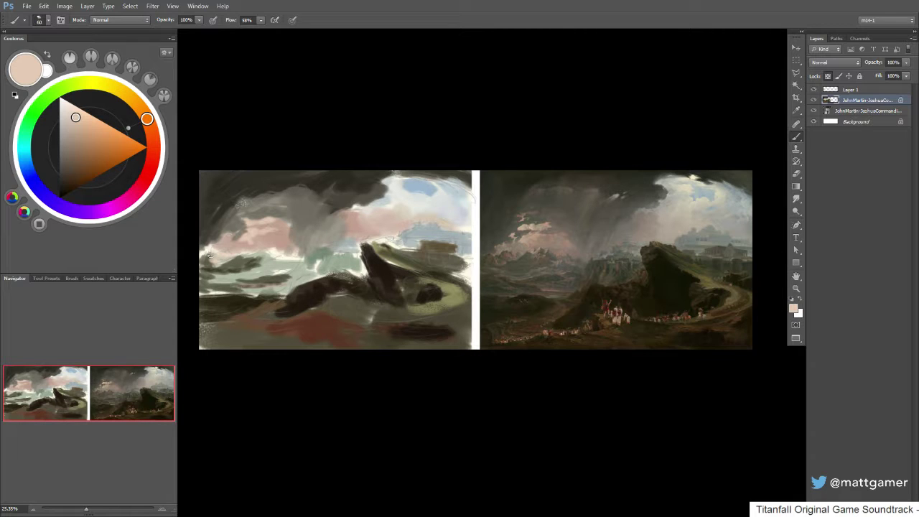
{"action": "left_click", "coordinate": [234, 262], "text": "alt"}
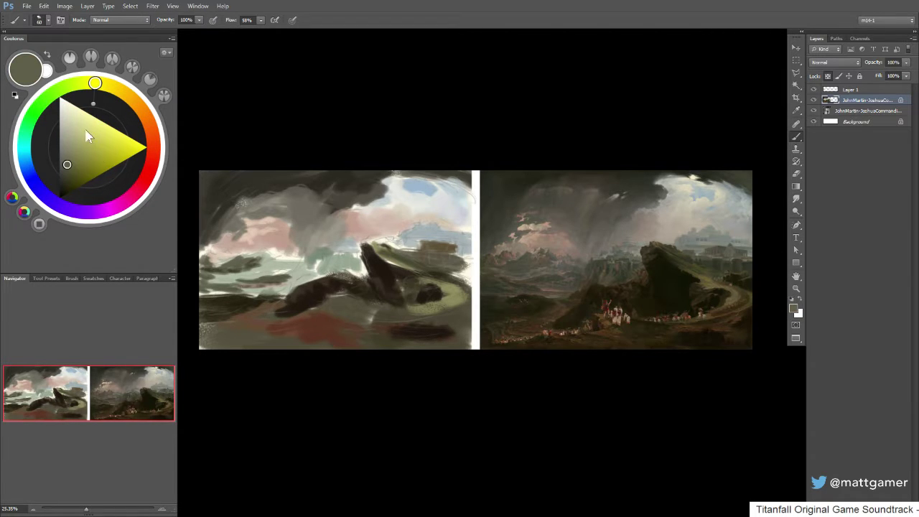
{"action": "left_click_drag", "start_coordinate": [97, 87], "coordinate": [132, 99]}
{"action": "left_click_drag", "start_coordinate": [66, 165], "coordinate": [66, 176]}
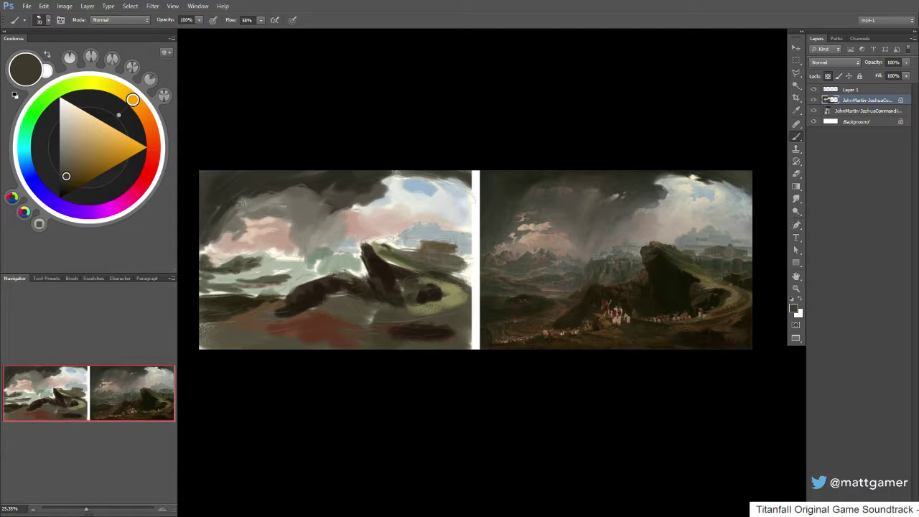
{"action": "left_click", "coordinate": [243, 261], "text": "alt"}
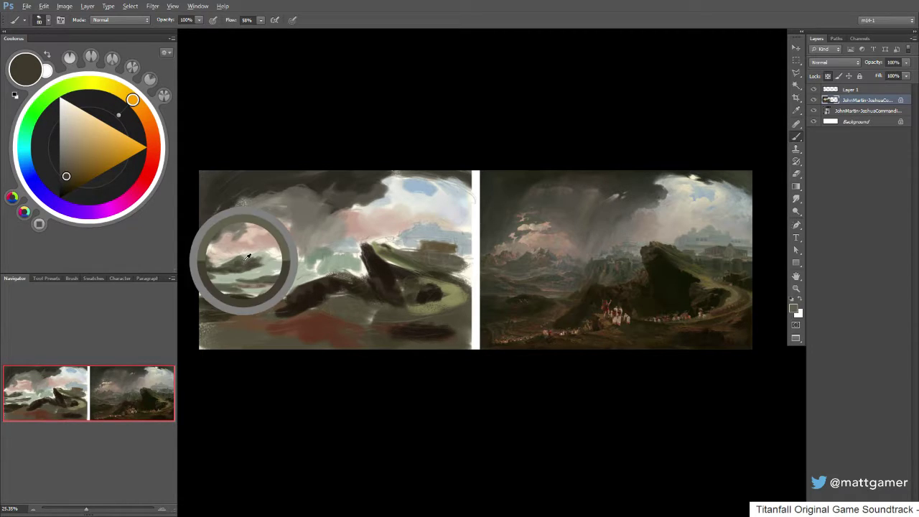
{"action": "left_click", "coordinate": [502, 290], "text": "alt"}
{"action": "left_click", "coordinate": [243, 267], "text": "alt"}
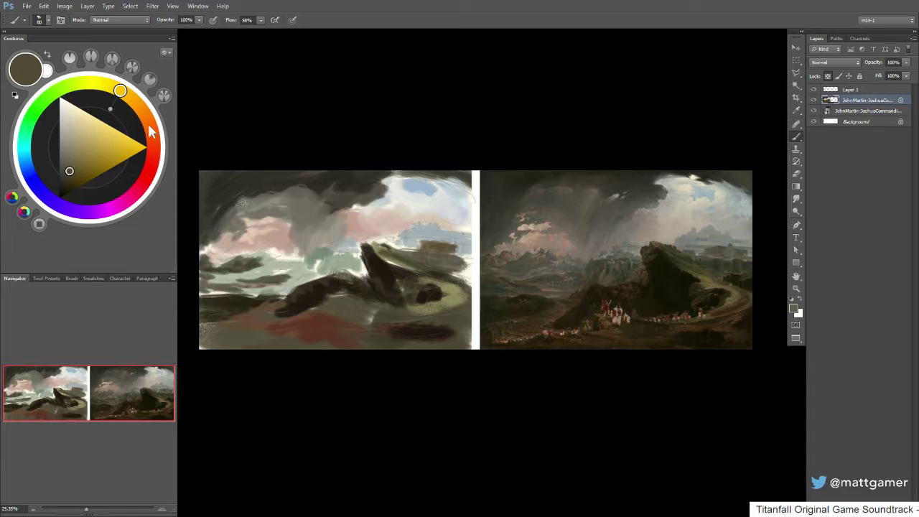
{"action": "left_click_drag", "start_coordinate": [105, 88], "coordinate": [117, 89]}
{"action": "left_click_drag", "start_coordinate": [67, 163], "coordinate": [66, 173]}
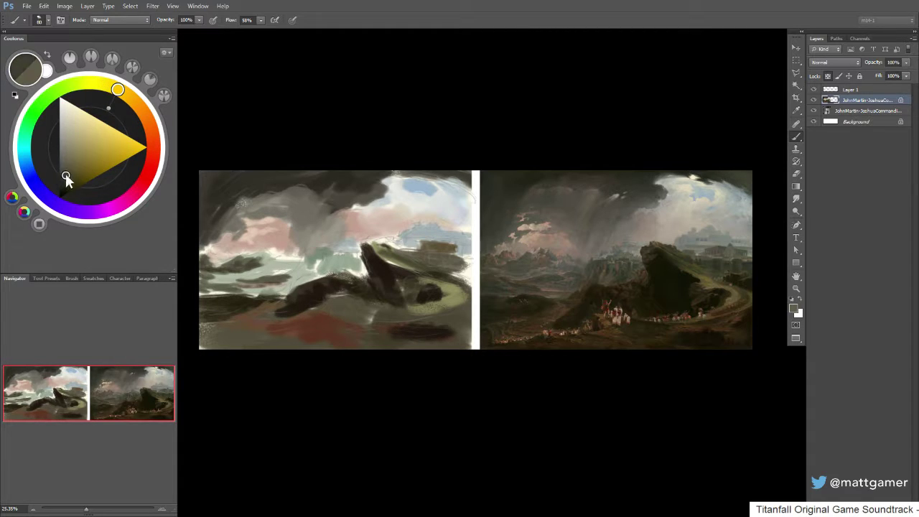
{"action": "mouse_move", "coordinate": [252, 254]}
{"action": "left_mouse_down"}
{"action": "mouse_move", "coordinate": [229, 261]}
{"action": "mouse_move", "coordinate": [259, 261]}
{"action": "mouse_move", "coordinate": [244, 266]}
{"action": "mouse_move", "coordinate": [253, 267]}
{"action": "mouse_move", "coordinate": [221, 269]}
{"action": "mouse_move", "coordinate": [286, 270]}
{"action": "mouse_move", "coordinate": [295, 268]}
{"action": "left_mouse_up"}
- Mix a dark grey-green from sampled mountain colours and paint the hills linking the dark range to the teal mountains with a 100 px brush
{"action": "key", "text": "]"}
{"action": "left_click", "coordinate": [310, 261], "text": "alt"}
{"action": "left_click", "coordinate": [584, 269], "text": "alt"}
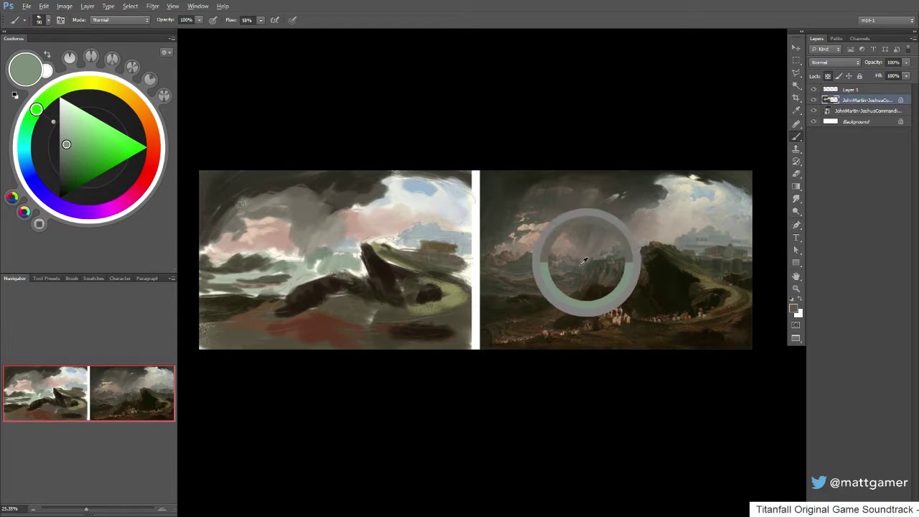
{"action": "left_click", "coordinate": [281, 265], "text": "alt"}
{"action": "left_click_drag", "start_coordinate": [50, 99], "coordinate": [43, 107]}
{"action": "key", "text": "]"}
{"action": "left_click_drag", "start_coordinate": [64, 153], "coordinate": [61, 164]}
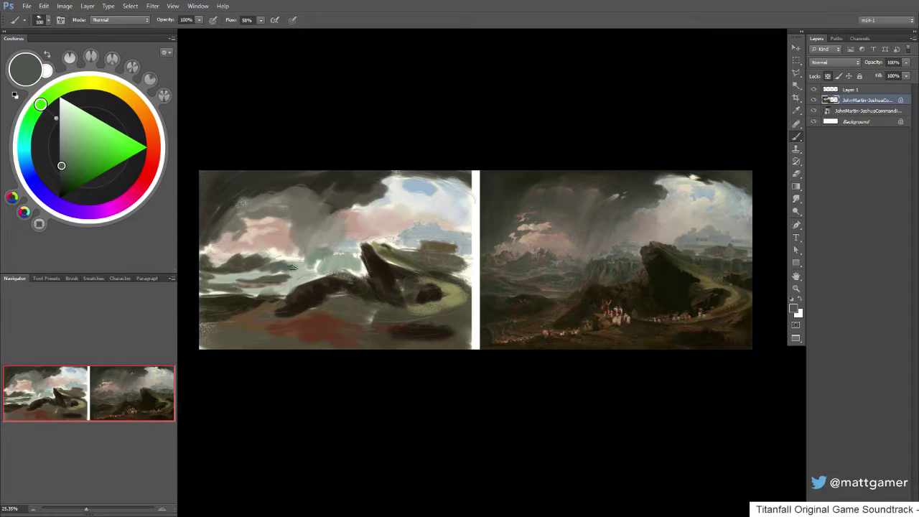
{"action": "mouse_move", "coordinate": [287, 268]}
{"action": "left_mouse_down"}
{"action": "mouse_move", "coordinate": [309, 271]}
{"action": "mouse_move", "coordinate": [285, 279]}
{"action": "mouse_move", "coordinate": [321, 277]}
{"action": "mouse_move", "coordinate": [304, 280]}
{"action": "left_mouse_up"}
- Sample grey-green and pale blue-grey tones around the teal mountains and refine the mountain tops against the sky
{"action": "key", "text": "bracketleft"}
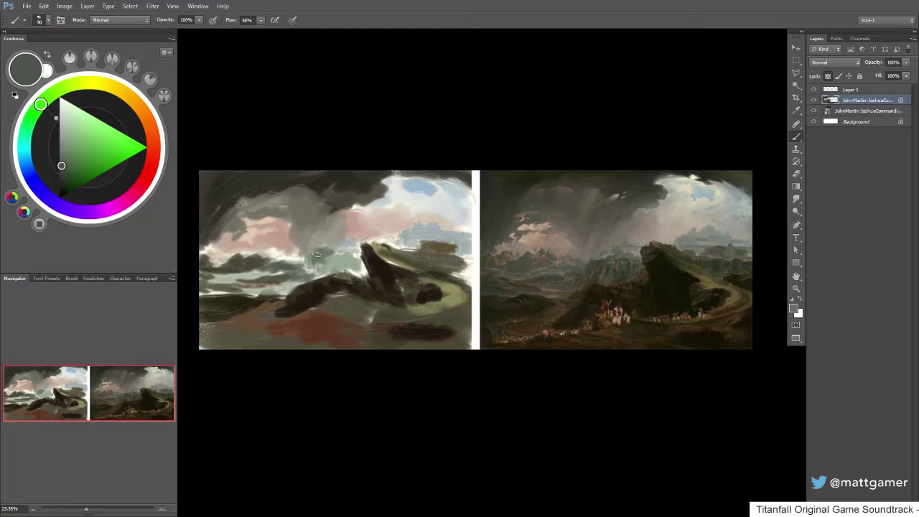
{"action": "left_click", "coordinate": [323, 254], "text": "alt"}
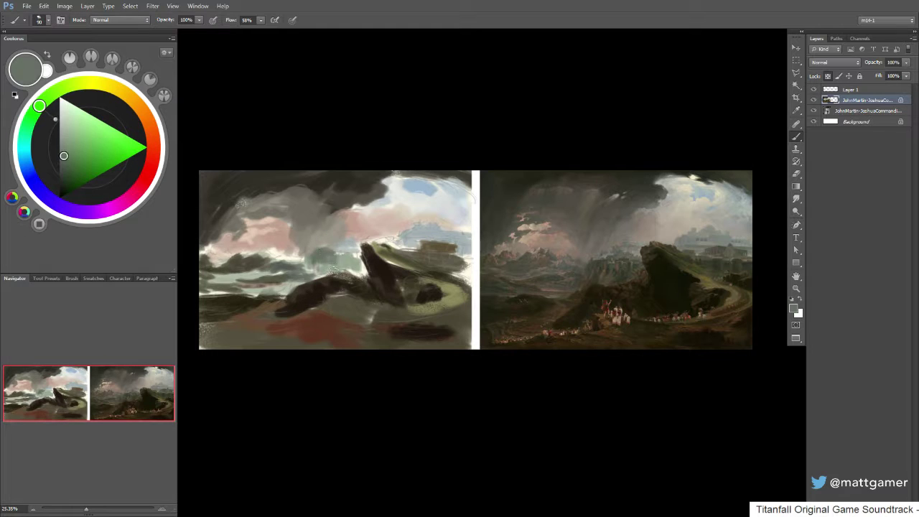
{"action": "left_click", "coordinate": [337, 245], "text": "alt"}
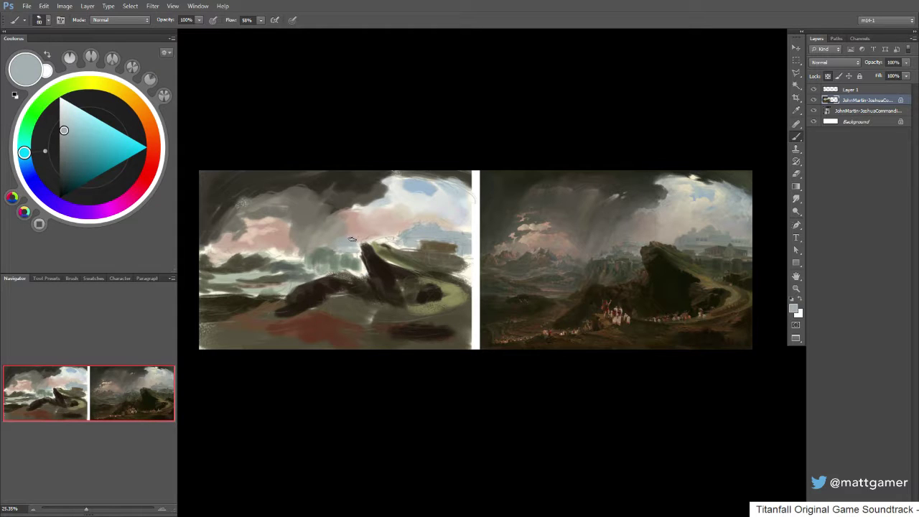
- Mix muted pink and pale grey tones from the pink cloud and blend the cloud where it meets the dark storm cloud
{"action": "left_click", "coordinate": [354, 221], "text": "alt"}
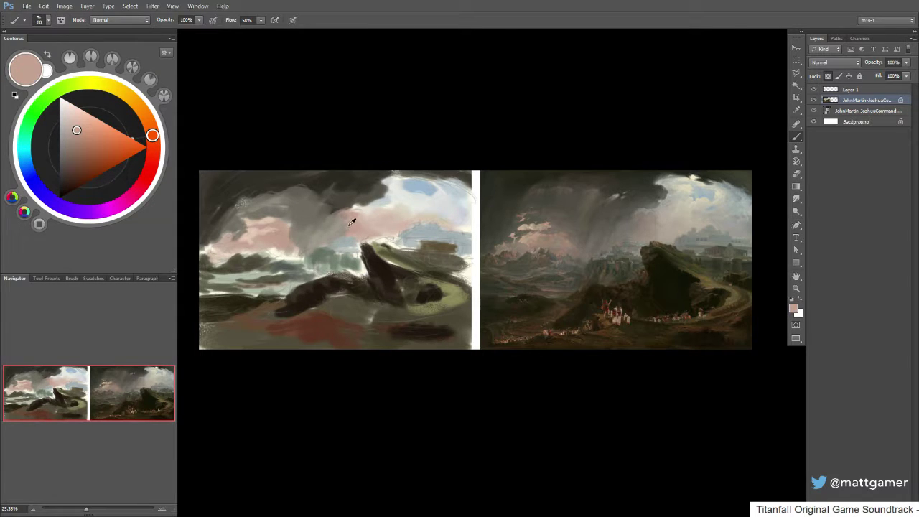
{"action": "left_click", "coordinate": [346, 225], "text": "alt"}
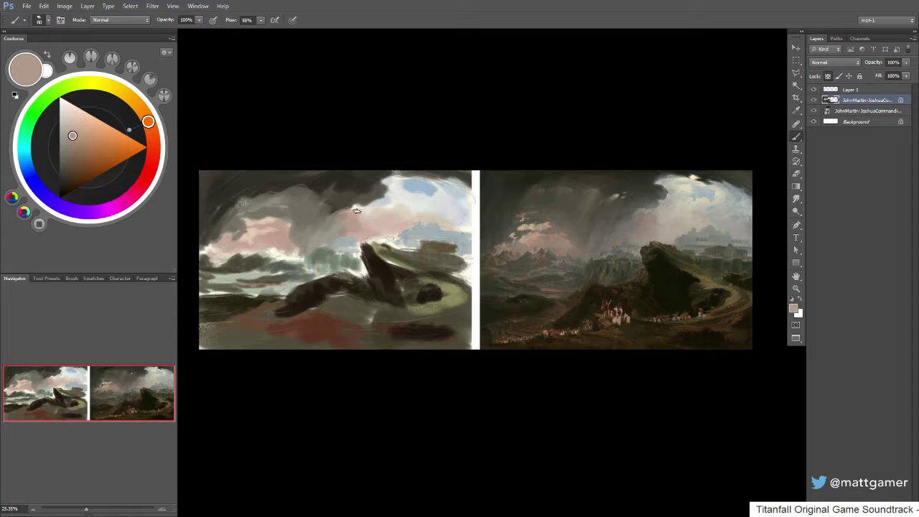
{"action": "left_click", "coordinate": [356, 216], "text": "alt"}
{"action": "left_click", "coordinate": [345, 228], "text": "alt"}
{"action": "left_click_drag", "start_coordinate": [72, 134], "coordinate": [76, 149]}
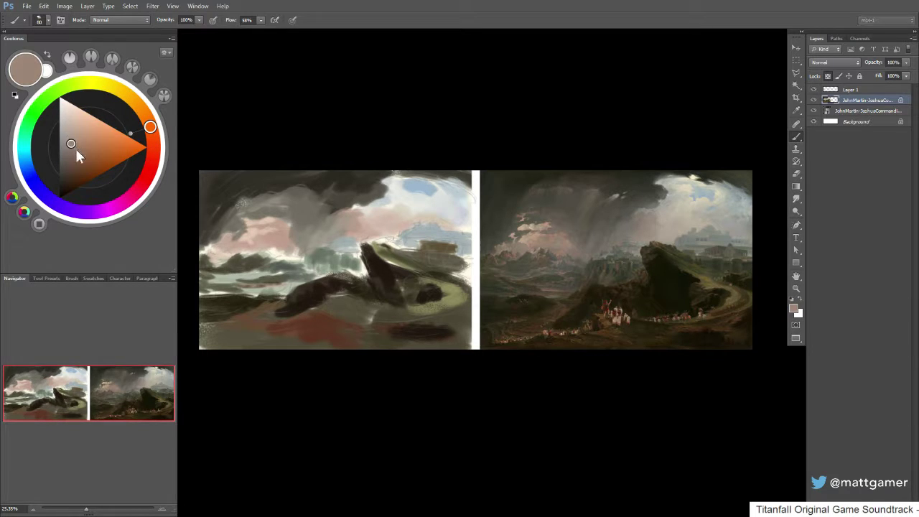
{"action": "left_click", "coordinate": [347, 220], "text": "alt"}
{"action": "left_click", "coordinate": [353, 208], "text": "alt"}
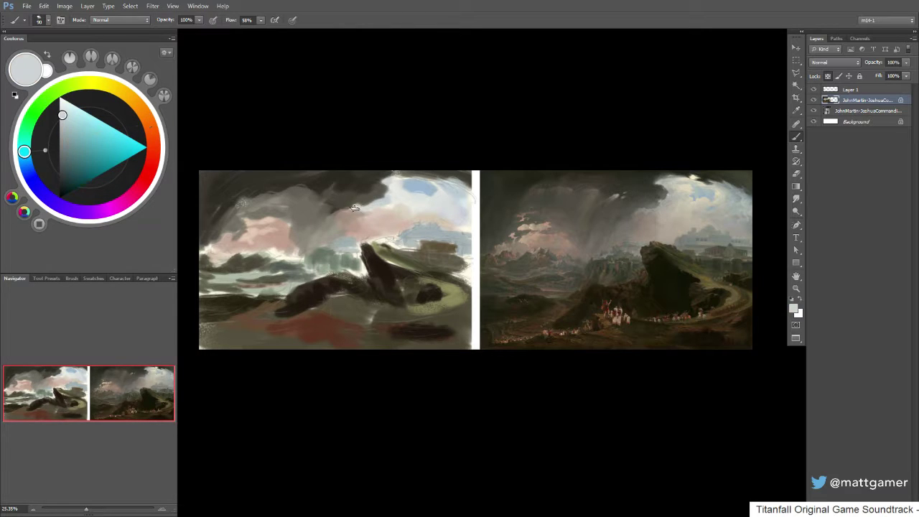
- Sample greys and dark browns from the storm cloud to rework its edge beside the blue sky, and dab small light gaps into it
{"action": "left_click", "coordinate": [354, 202], "text": "alt"}
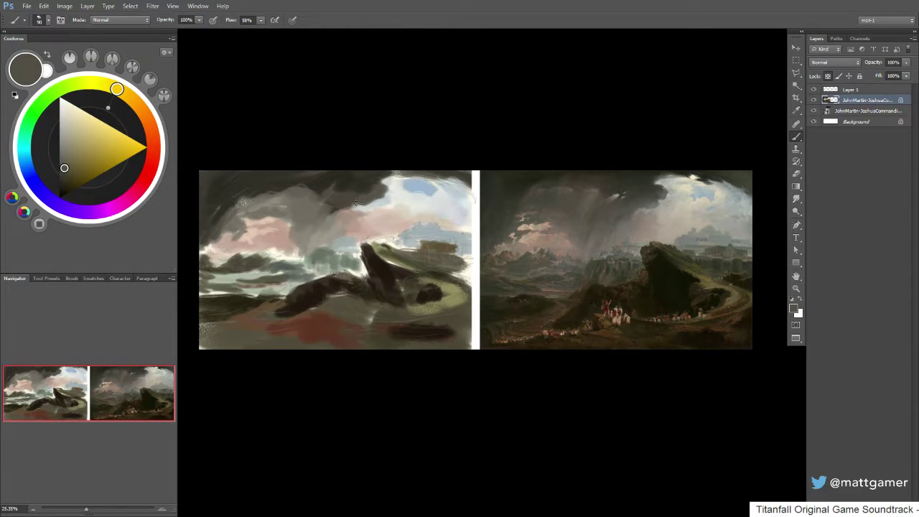
{"action": "left_click", "coordinate": [383, 192], "text": "alt"}
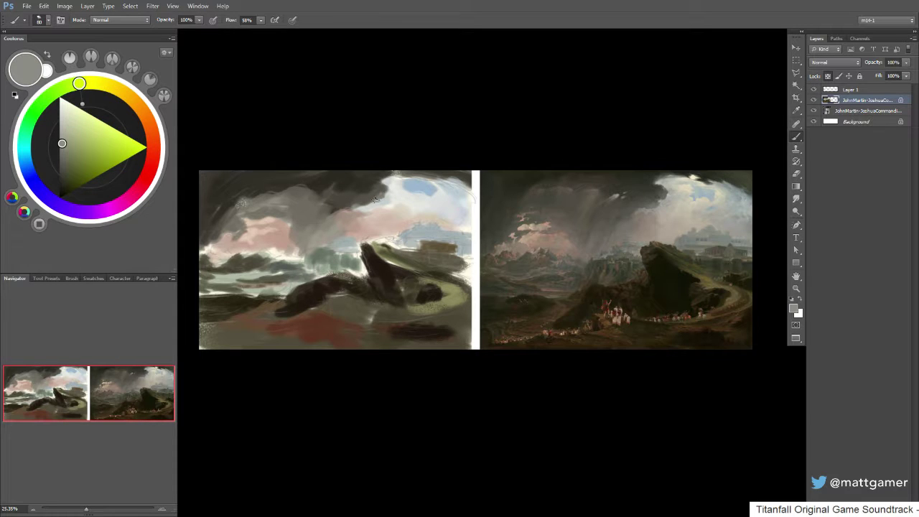
{"action": "left_click", "coordinate": [377, 194], "text": "alt"}
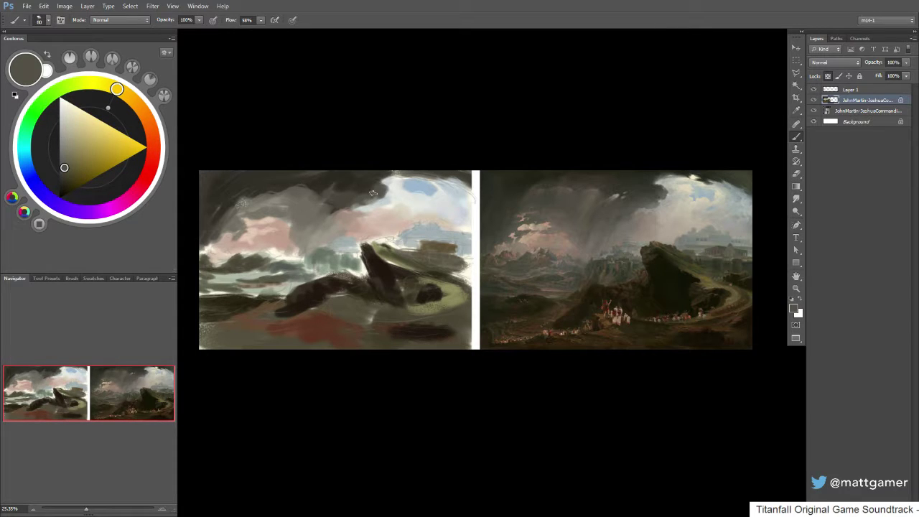
{"action": "left_click", "coordinate": [378, 190], "text": "alt"}
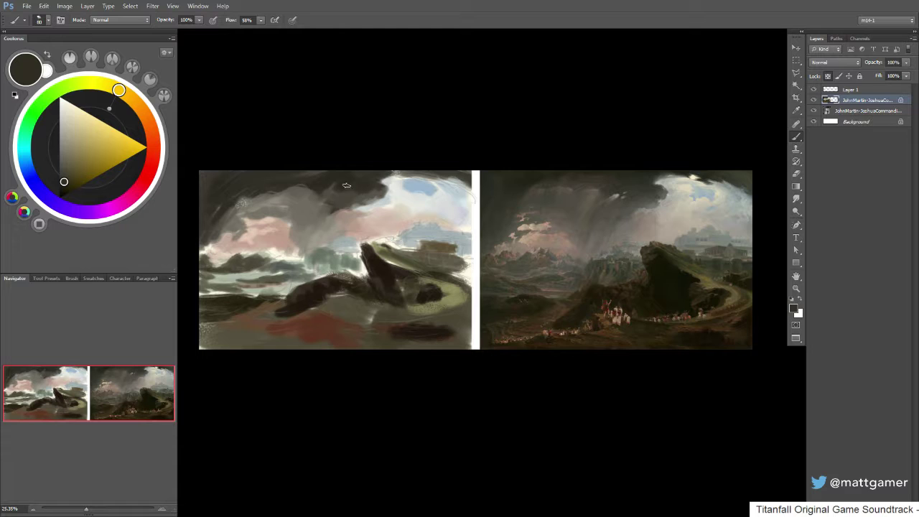
{"action": "left_click", "coordinate": [351, 196], "text": "alt"}
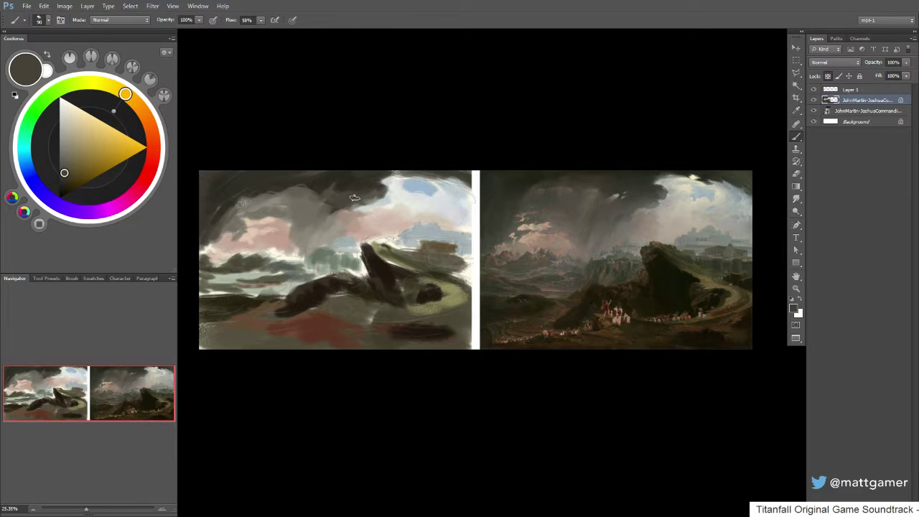
{"action": "left_click", "coordinate": [345, 185], "text": "alt"}
{"action": "left_click", "coordinate": [332, 191], "text": "alt"}
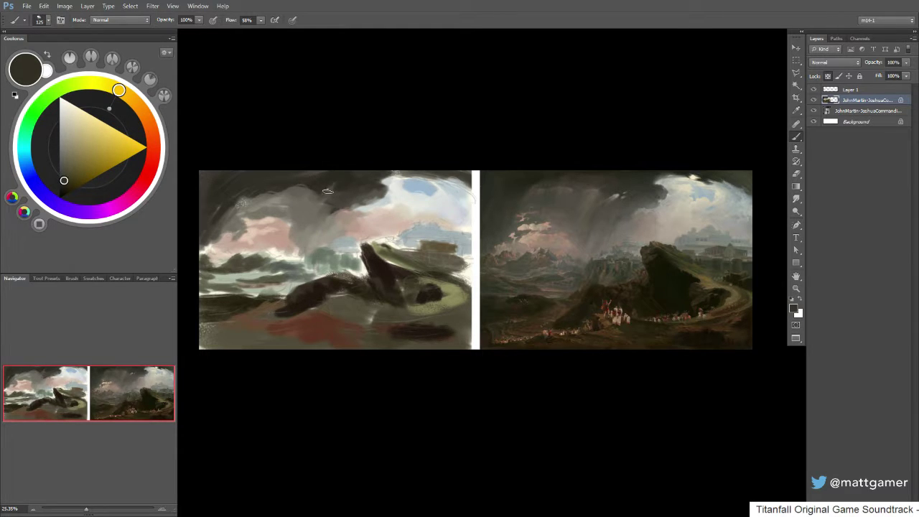
{"action": "left_click", "coordinate": [375, 202], "text": "alt"}
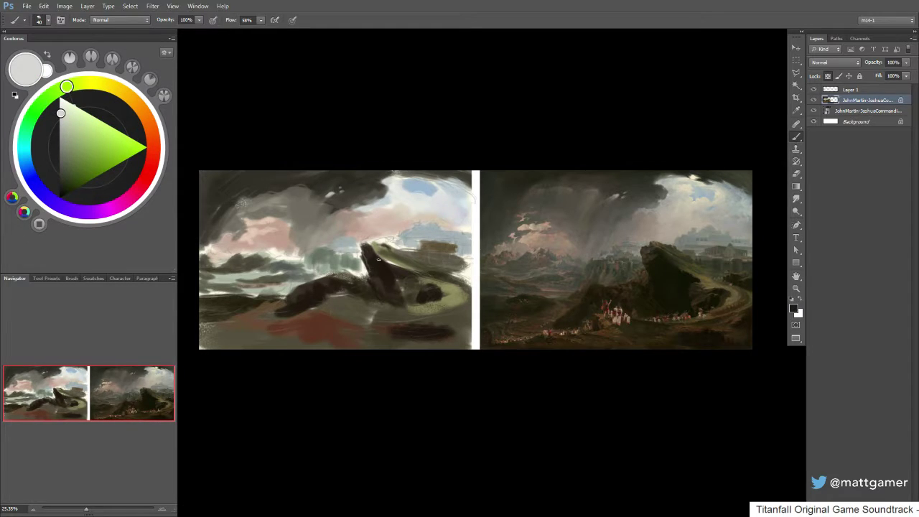
- Sample near-black, dark olive and dark brown tones and paint the central rock's upper face and the slope beside it
{"action": "left_click", "coordinate": [385, 262], "text": "alt"}
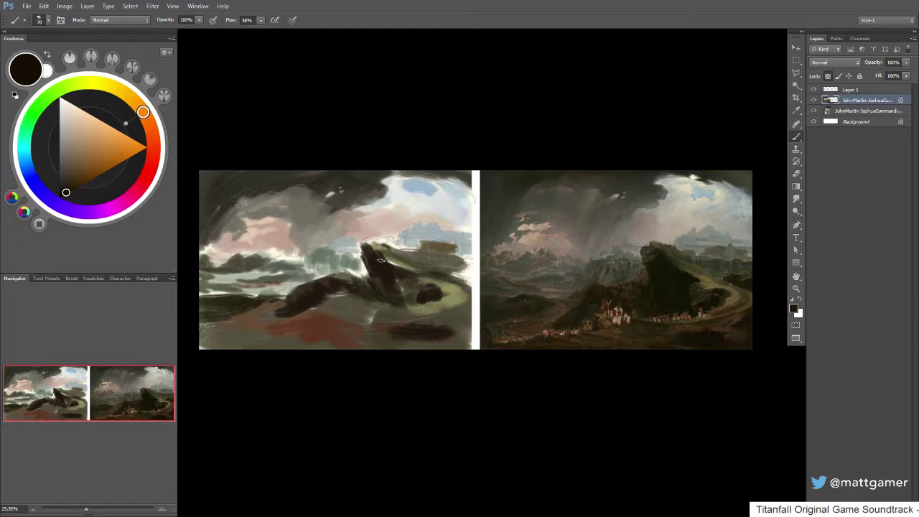
{"action": "left_click", "coordinate": [429, 267], "text": "alt"}
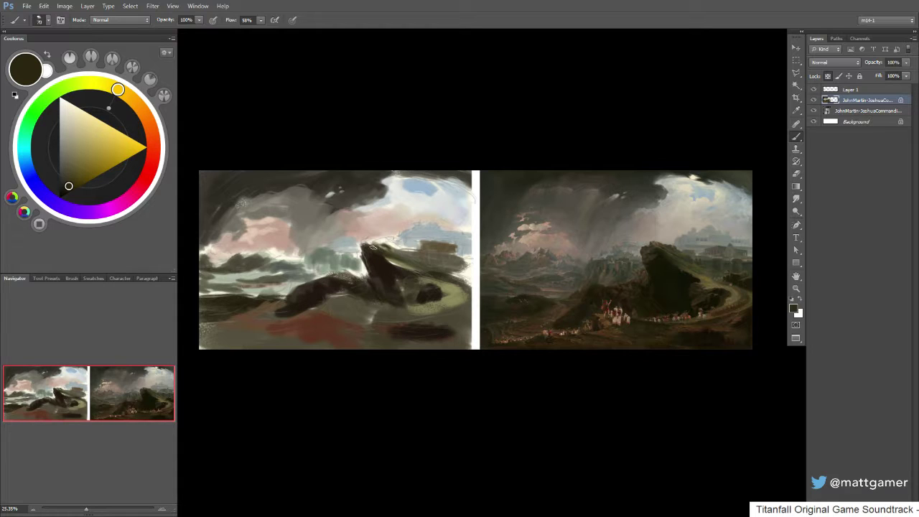
{"action": "left_click", "coordinate": [376, 276], "text": "alt"}
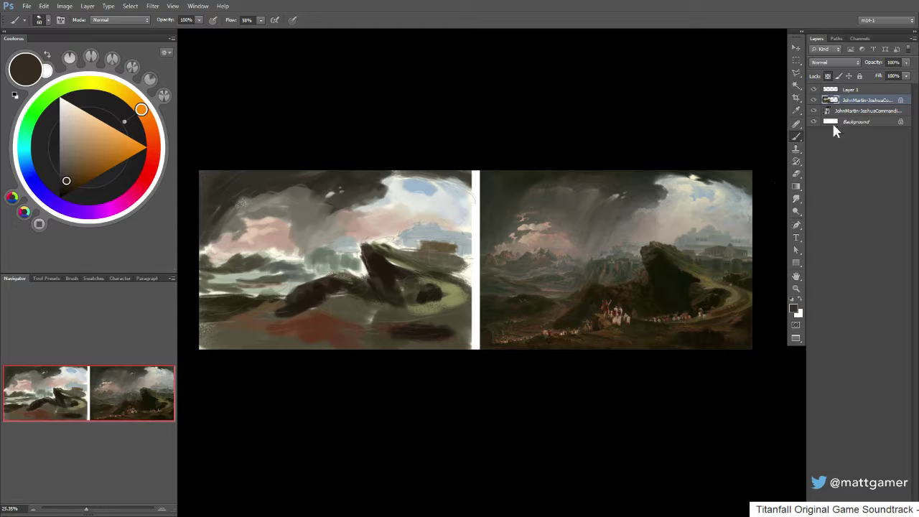
- Lower the opacity of Layer 1 and add a new layer above it
{"action": "left_click", "coordinate": [849, 90]}
{"action": "left_click", "coordinate": [859, 66]}
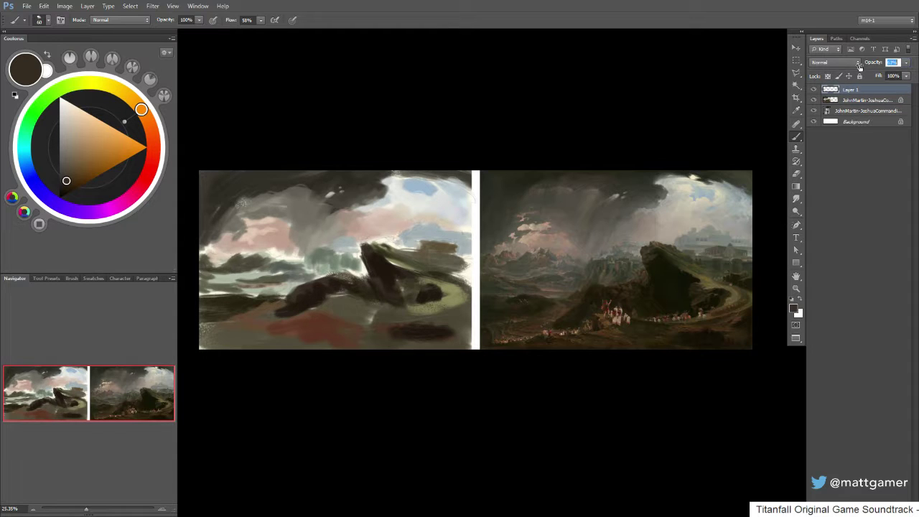
{"action": "left_click_drag", "start_coordinate": [860, 66], "coordinate": [857, 66]}
{"action": "left_click", "coordinate": [852, 90]}
{"action": "key", "text": "ctrl+shift+n"}
{"action": "key", "text": "Return"}
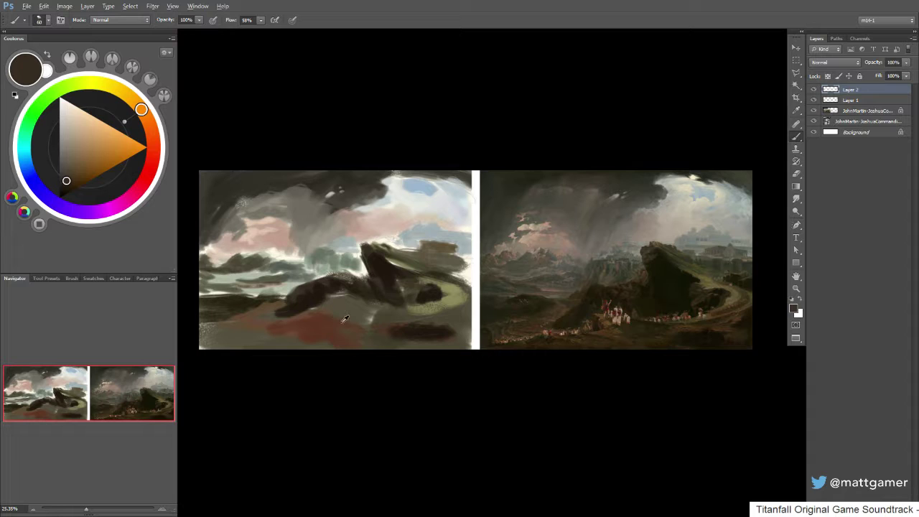
- Mix a darker, yellower olive from the foreground and paint over the ground below the central rock with a large brush, about 175 px
{"action": "left_click", "coordinate": [384, 315], "text": "alt"}
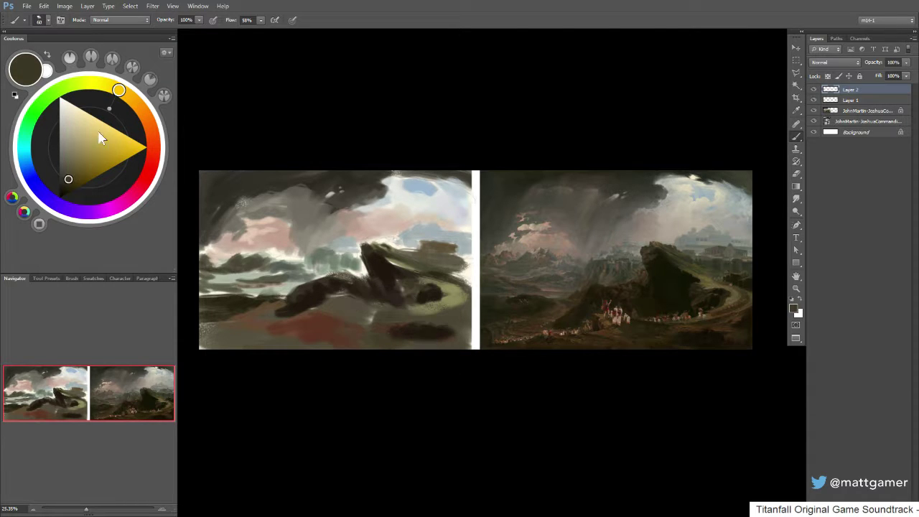
{"action": "left_click", "coordinate": [69, 184]}
{"action": "left_click", "coordinate": [113, 89]}
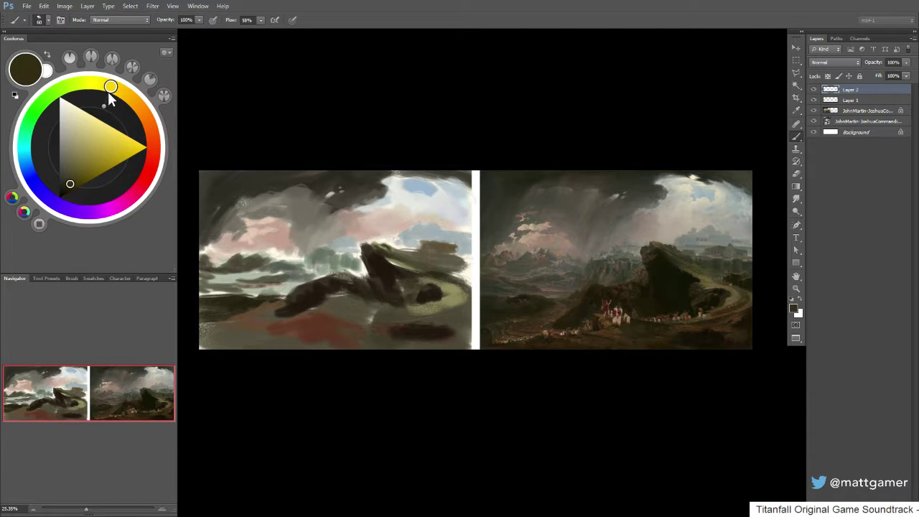
{"action": "key", "text": "]"}
{"action": "key", "text": "]"}
{"action": "key", "text": "]"}
{"action": "key", "text": "]"}
{"action": "key", "text": "]"}
{"action": "key", "text": "]"}
{"action": "key", "text": "]"}
{"action": "key", "text": "]"}
{"action": "key", "text": "]"}
{"action": "left_click", "coordinate": [353, 330]}
{"action": "key", "text": "bracketleft"}
{"action": "key", "text": "bracketleft"}
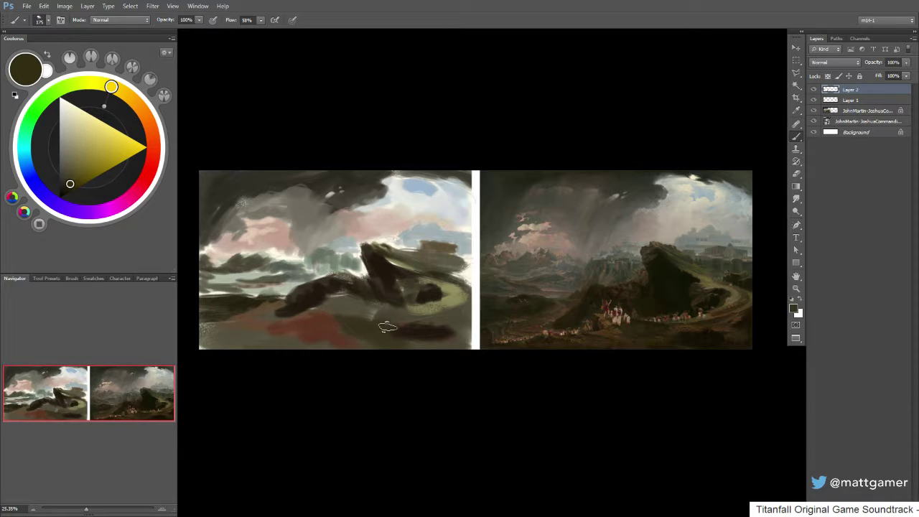
- Sample the rock's dark brown and extend the rock's base to join the low dark ridge with a 175 px brush
{"action": "left_click", "coordinate": [380, 261], "text": "alt"}
{"action": "mouse_move", "coordinate": [395, 285]}
{"action": "left_mouse_down"}
{"action": "mouse_move", "coordinate": [361, 302]}
{"action": "mouse_move", "coordinate": [382, 310]}
{"action": "mouse_move", "coordinate": [344, 295]}
{"action": "mouse_move", "coordinate": [348, 309]}
{"action": "mouse_move", "coordinate": [362, 299]}
{"action": "mouse_move", "coordinate": [345, 290]}
{"action": "mouse_move", "coordinate": [339, 303]}
{"action": "mouse_move", "coordinate": [334, 295]}
{"action": "mouse_move", "coordinate": [351, 295]}
{"action": "mouse_move", "coordinate": [311, 295]}
{"action": "mouse_move", "coordinate": [339, 302]}
{"action": "left_mouse_up"}
{"action": "left_click", "coordinate": [347, 294], "text": "alt"}
{"action": "left_click", "coordinate": [345, 293], "text": "alt"}
{"action": "left_click", "coordinate": [309, 299], "text": "alt"}
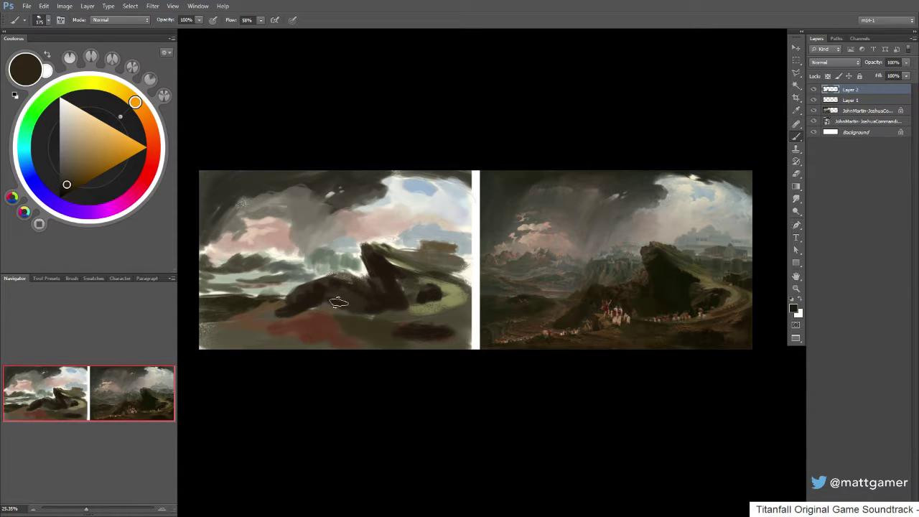
- Sample the ridge's dark browns and solidify its far end and lower edge, reducing the brush to 100 px
{"action": "left_click", "coordinate": [301, 310], "text": "alt"}
{"action": "mouse_move", "coordinate": [292, 319]}
{"action": "left_mouse_down"}
{"action": "mouse_move", "coordinate": [278, 320]}
{"action": "mouse_move", "coordinate": [290, 314]}
{"action": "left_mouse_up"}
{"action": "key", "text": "bracketleft"}
{"action": "key", "text": "bracketleft"}
{"action": "left_click", "coordinate": [359, 288], "text": "alt"}
{"action": "key", "text": "bracketleft"}
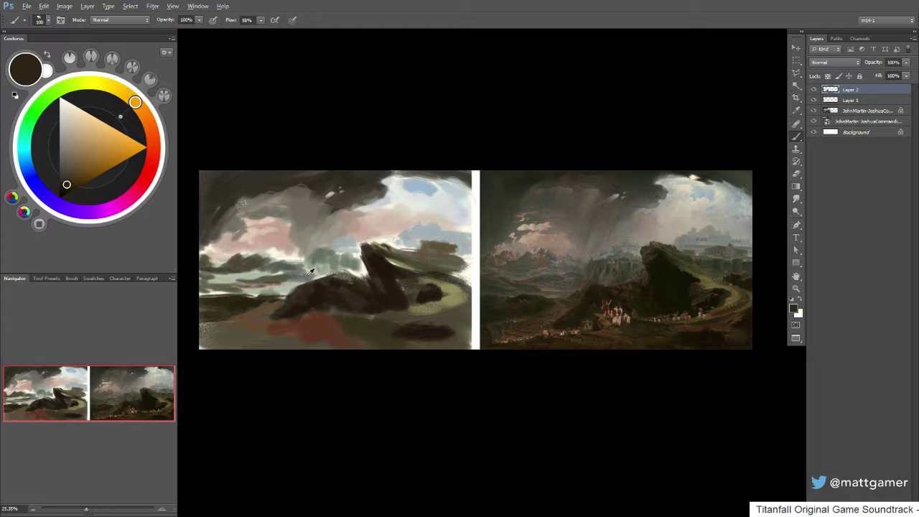
- Sample a dusty pink, darken it to a muted brown, and glaze it over the pale valley behind the dark ridge
{"action": "left_click", "coordinate": [288, 273], "text": "alt"}
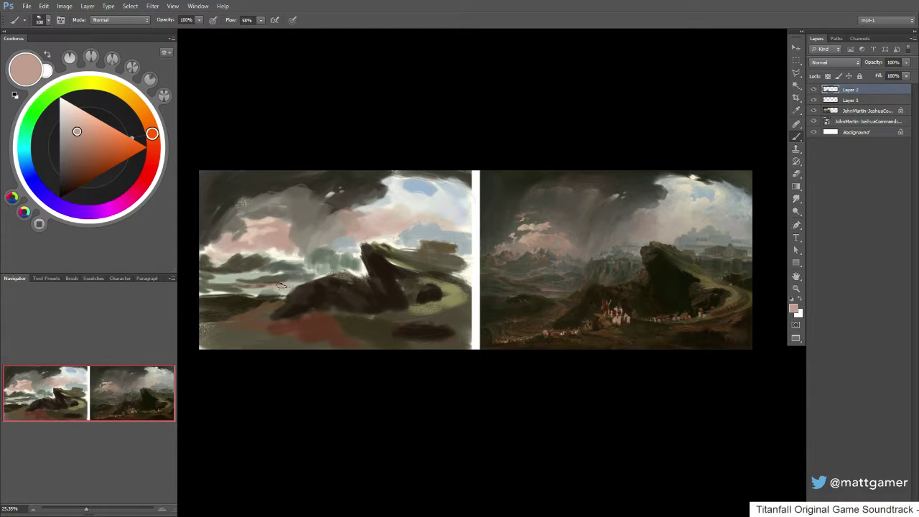
{"action": "left_click", "coordinate": [72, 154]}
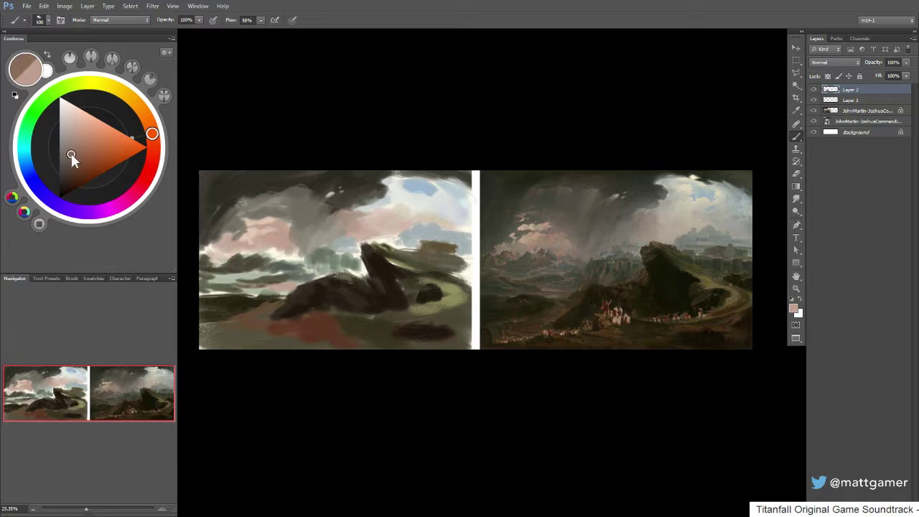
{"action": "mouse_move", "coordinate": [264, 289]}
{"action": "left_mouse_down"}
{"action": "mouse_move", "coordinate": [296, 282]}
{"action": "mouse_move", "coordinate": [285, 291]}
{"action": "mouse_move", "coordinate": [227, 278]}
{"action": "mouse_move", "coordinate": [262, 275]}
{"action": "mouse_move", "coordinate": [239, 263]}
{"action": "left_mouse_up"}
{"action": "key", "text": "]"}
- Sample olive and grey-green tones from the distant hills and blend the hills into the valley with a 100 px brush
{"action": "left_click", "coordinate": [239, 263], "text": "alt"}
{"action": "key", "text": "bracketleft"}
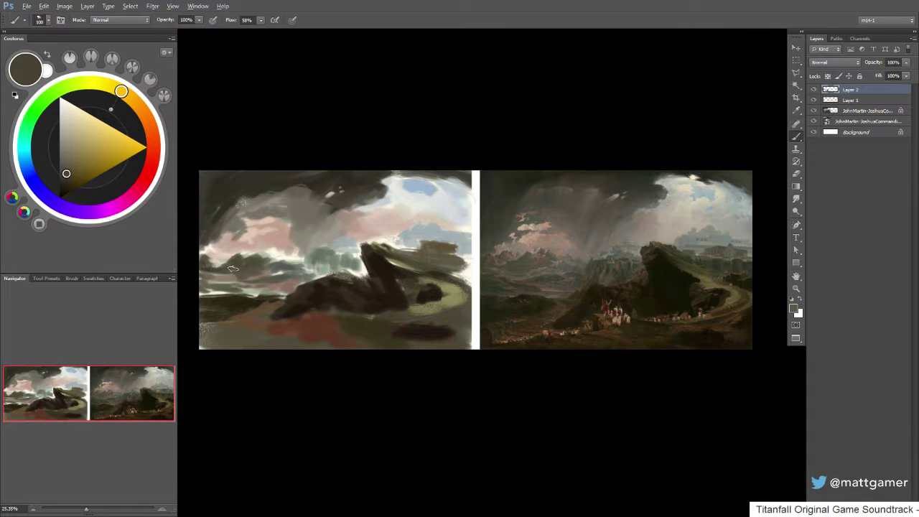
{"action": "left_click", "coordinate": [244, 270], "text": "alt"}
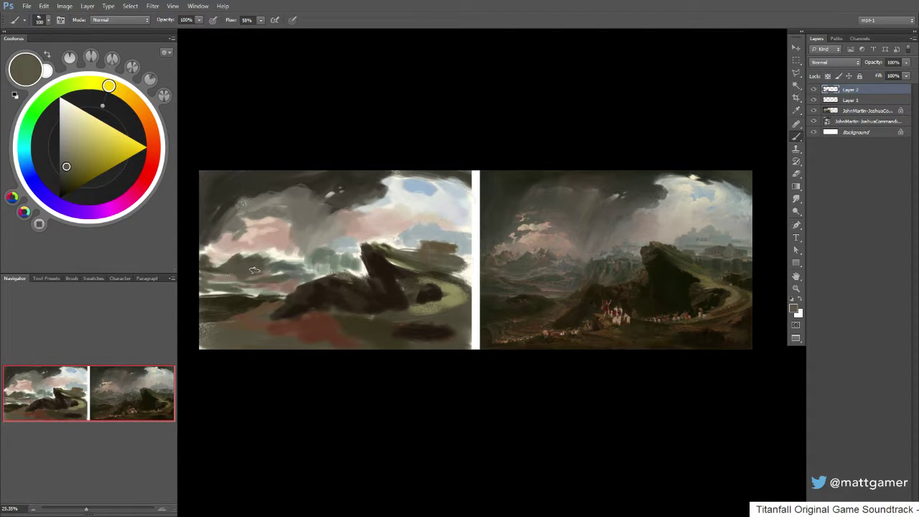
{"action": "left_click", "coordinate": [251, 267], "text": "alt"}
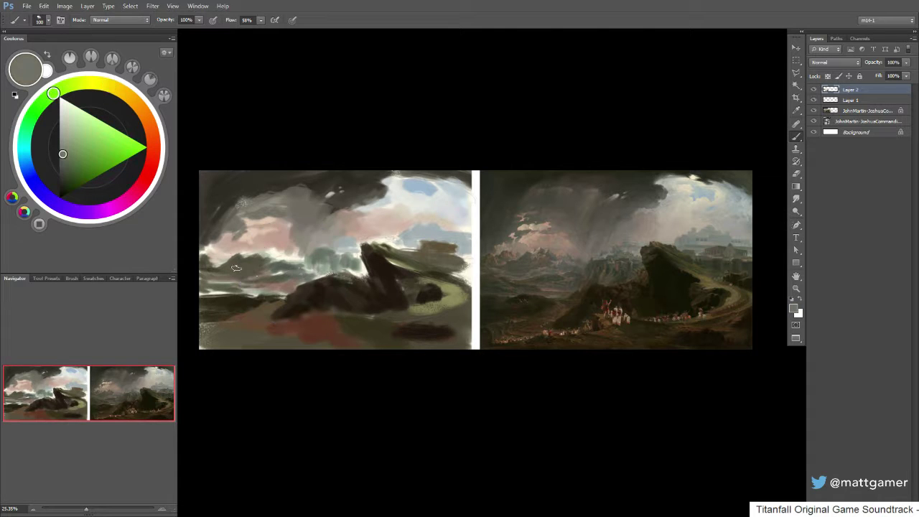
- Mix a darker, greener grey and paint the base of the distant hills and the valley floor below them
{"action": "key", "text": "bracketleft"}
{"action": "left_click", "coordinate": [63, 166]}
{"action": "left_click", "coordinate": [45, 99]}
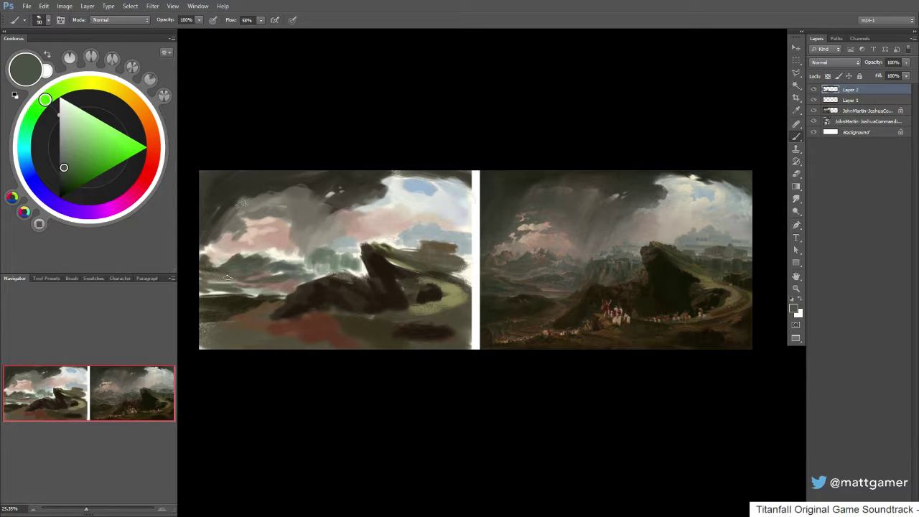
{"action": "key", "text": "bracketright"}
{"action": "mouse_move", "coordinate": [246, 291]}
{"action": "left_mouse_down"}
{"action": "mouse_move", "coordinate": [197, 294]}
{"action": "mouse_move", "coordinate": [237, 293]}
{"action": "left_mouse_up"}
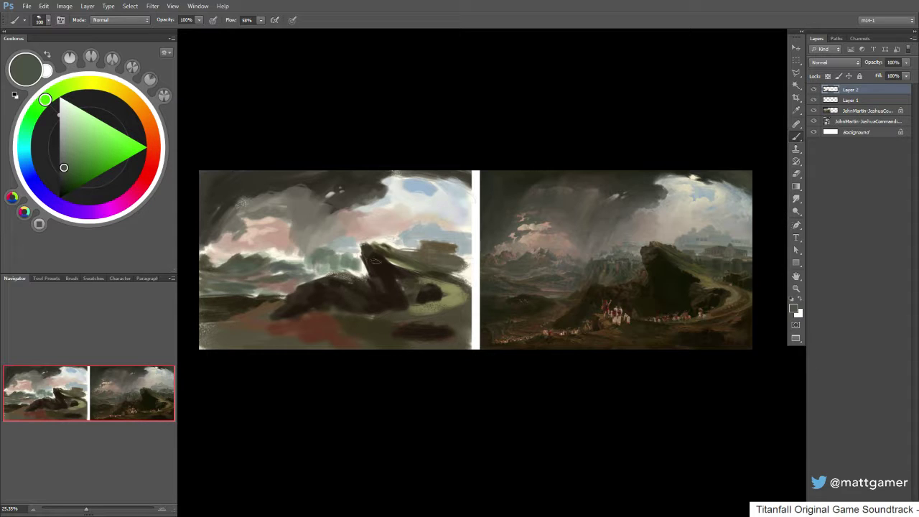
- Sample the rock's near-black and dark brown tones and round out the overhanging peak of the central rock
{"action": "left_click", "coordinate": [372, 259], "text": "alt"}
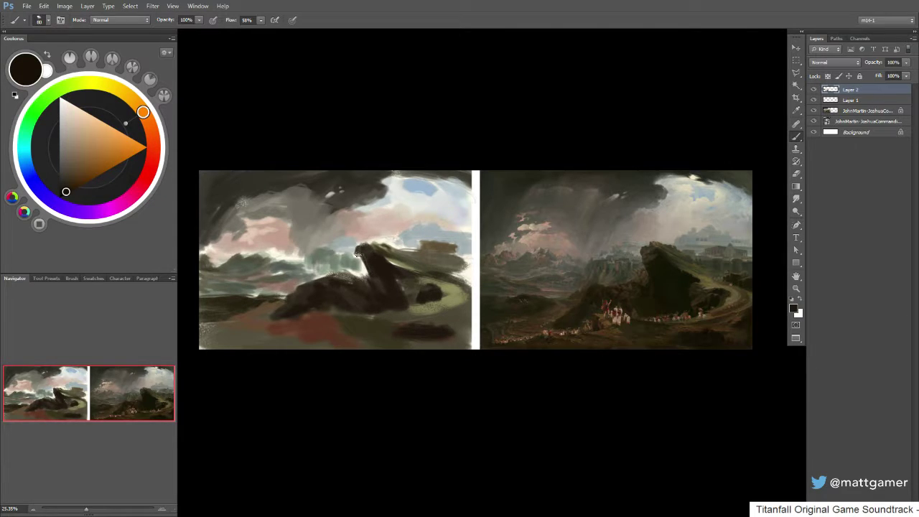
{"action": "left_click", "coordinate": [362, 249], "text": "alt"}
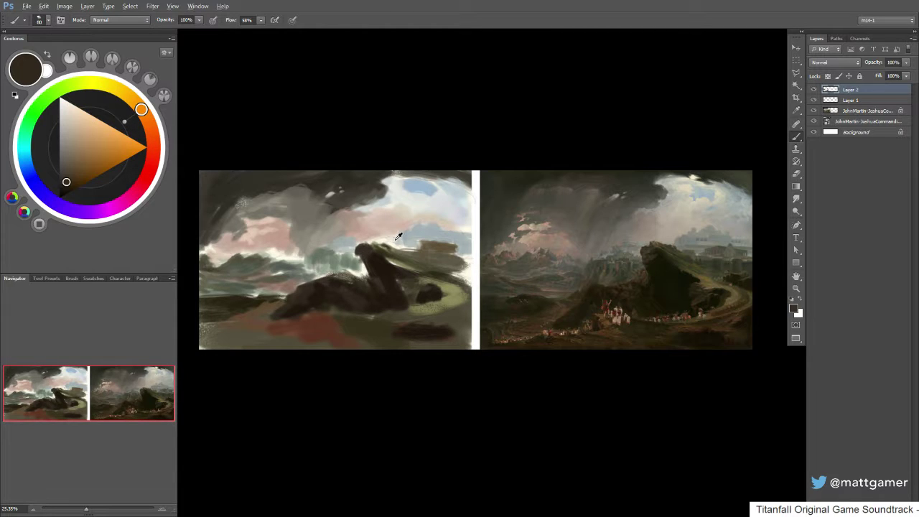
{"action": "key", "text": "alt"}
- Sample the central rock's dark browns, shift the hue toward olive, and paint over the upper face of the rock
{"action": "left_click", "coordinate": [372, 268], "text": "alt"}
{"action": "mouse_move", "coordinate": [363, 265]}
{"action": "left_mouse_down"}
{"action": "mouse_move", "coordinate": [365, 277]}
{"action": "mouse_move", "coordinate": [363, 264]}
{"action": "left_mouse_up"}
{"action": "left_click", "coordinate": [366, 266], "text": "alt"}
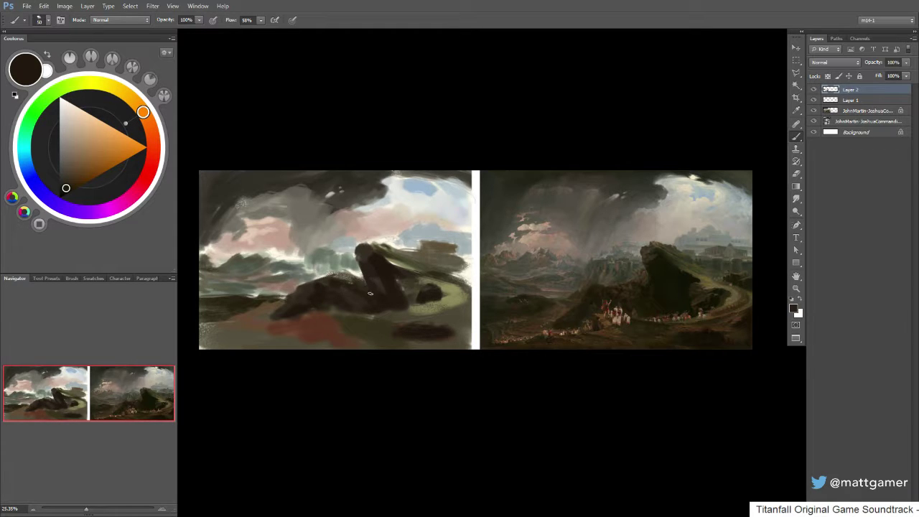
{"action": "left_click", "coordinate": [370, 264], "text": "alt"}
{"action": "left_click_drag", "start_coordinate": [87, 92], "coordinate": [111, 87]}
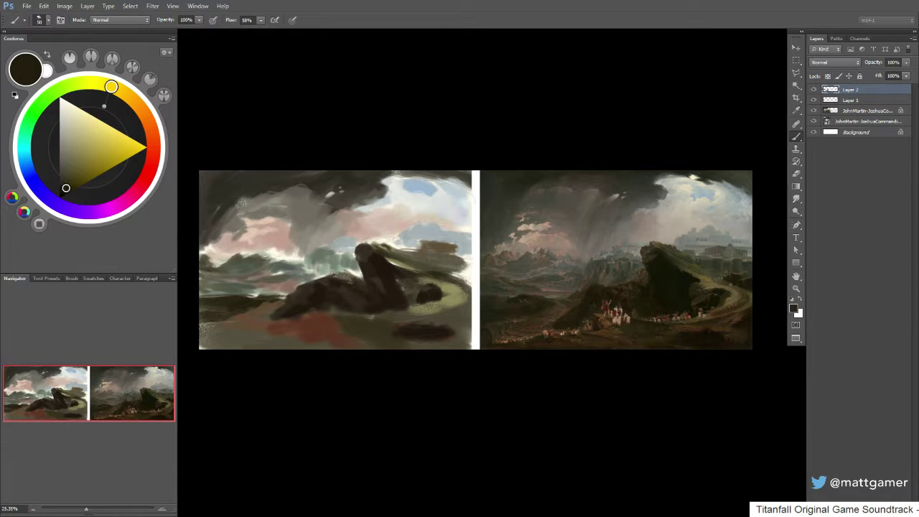
{"action": "left_click", "coordinate": [380, 270], "text": "alt"}
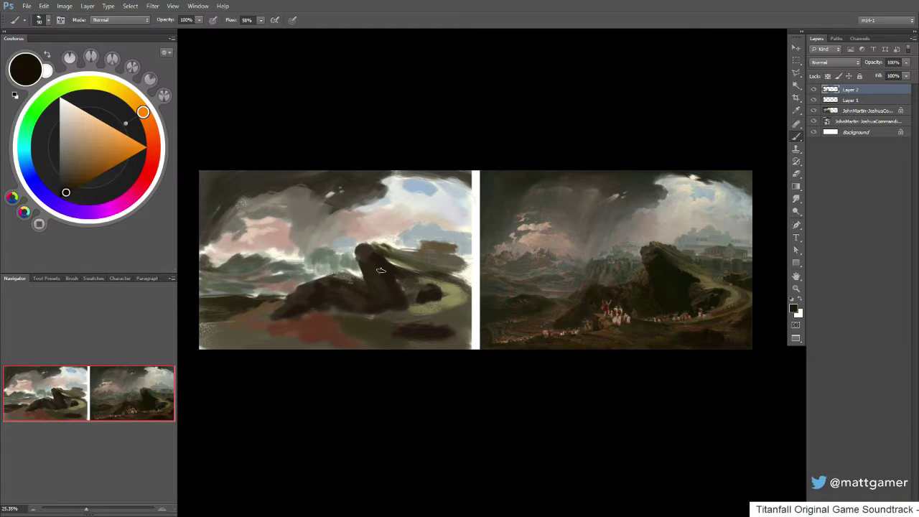
- Mix a near-black olive and darken the central rock's shadowed face and base with a larger brush
{"action": "left_click", "coordinate": [93, 82]}
{"action": "left_click", "coordinate": [66, 193]}
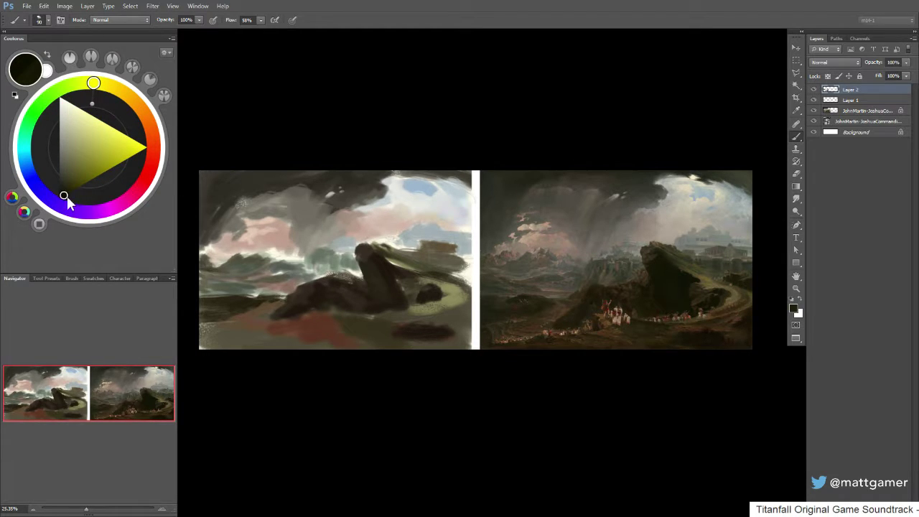
{"action": "key", "text": "]"}
{"action": "key", "text": "]"}
{"action": "key", "text": "bracketleft"}
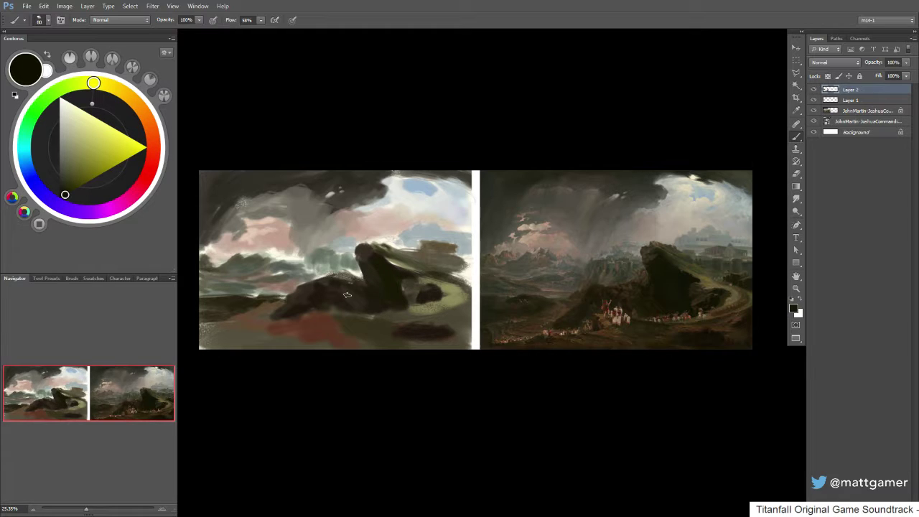
{"action": "left_click", "coordinate": [374, 280], "text": "alt"}
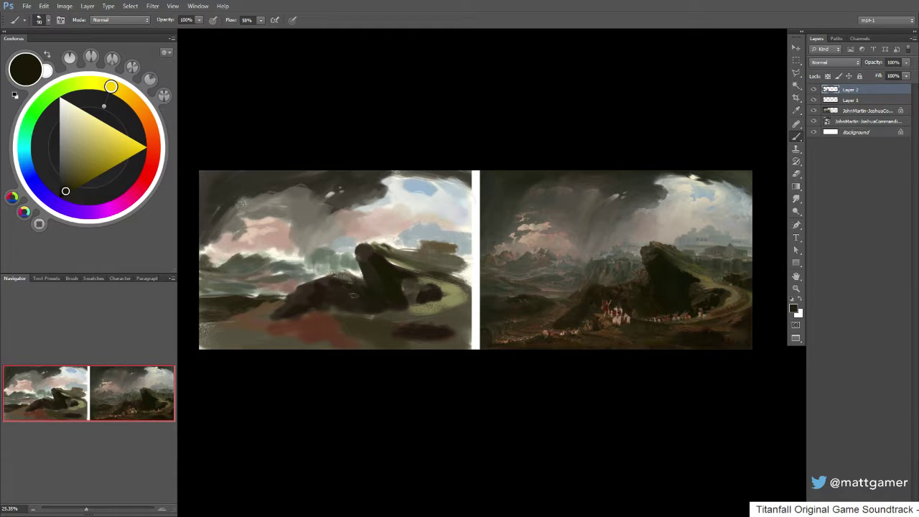
- Sample the hillside's olive brown, mix darker and redder browns from it, and paint the top of the low rocks beside the central rock
{"action": "left_click", "coordinate": [428, 244], "text": "alt"}
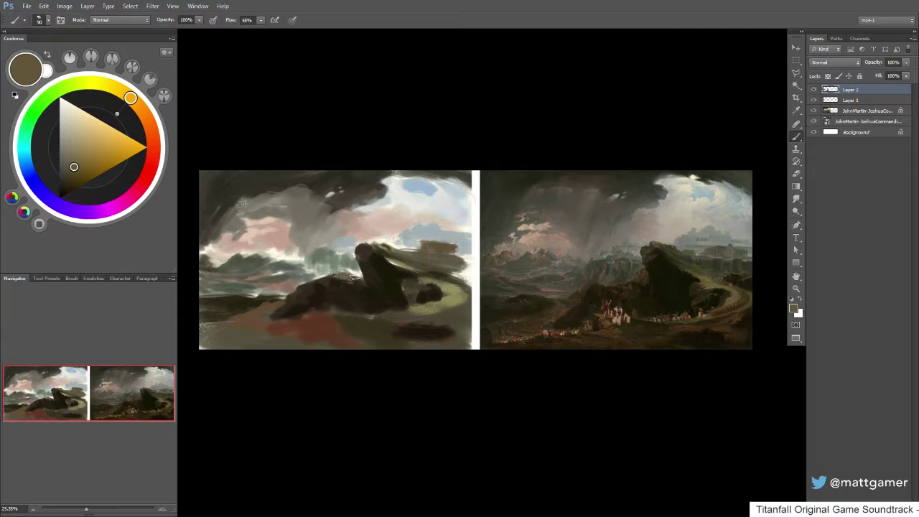
{"action": "left_click_drag", "start_coordinate": [355, 281], "coordinate": [360, 274]}
{"action": "left_click", "coordinate": [75, 177]}
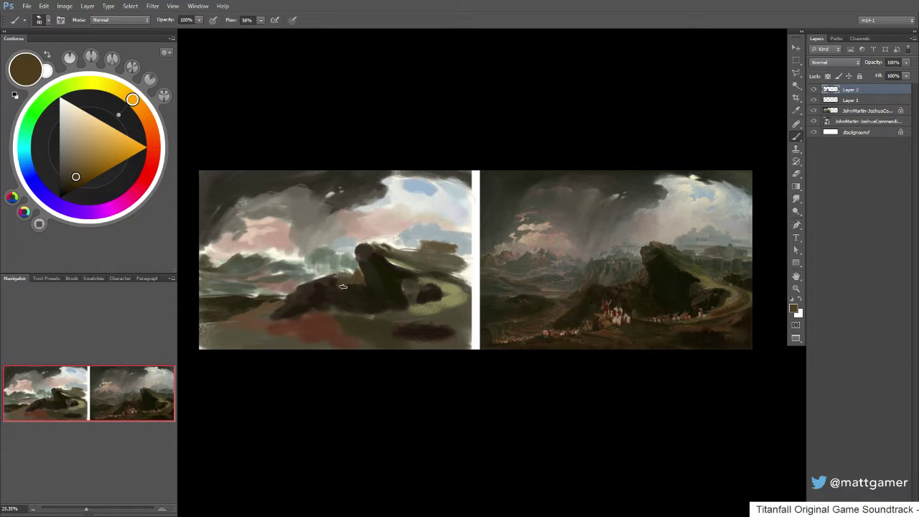
{"action": "left_click_drag", "start_coordinate": [133, 102], "coordinate": [148, 119]}
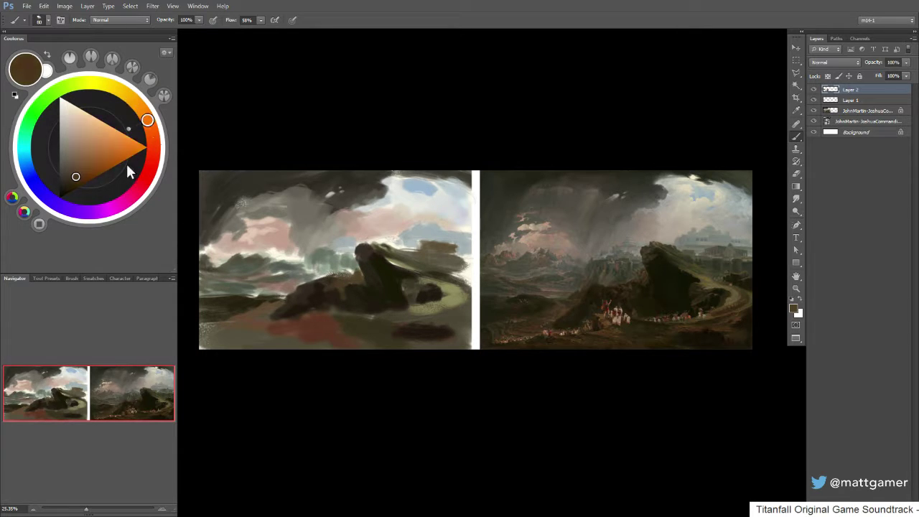
{"action": "left_click_drag", "start_coordinate": [76, 175], "coordinate": [75, 181]}
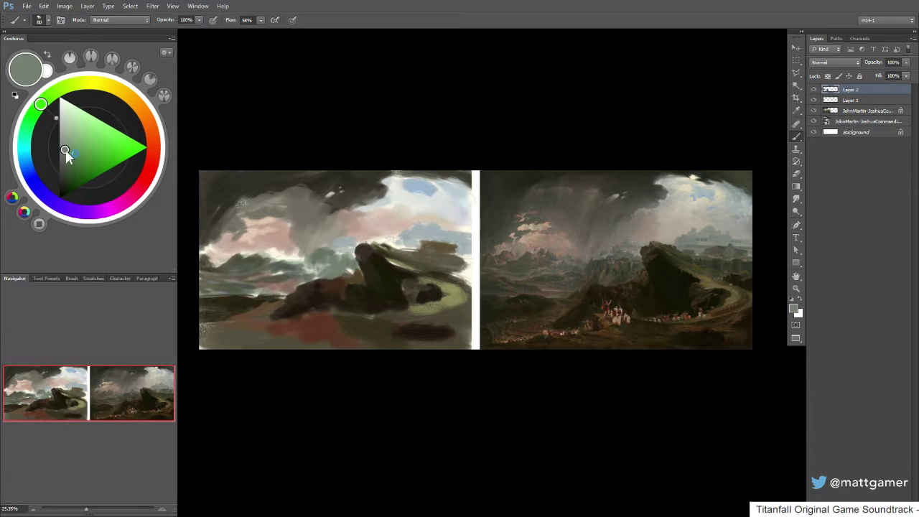
- Mix a darker, cooler grey-green and paint the valley hills just behind the low rocks with a smaller brush
{"action": "left_click_drag", "start_coordinate": [66, 150], "coordinate": [65, 162]}
{"action": "left_click", "coordinate": [33, 113]}
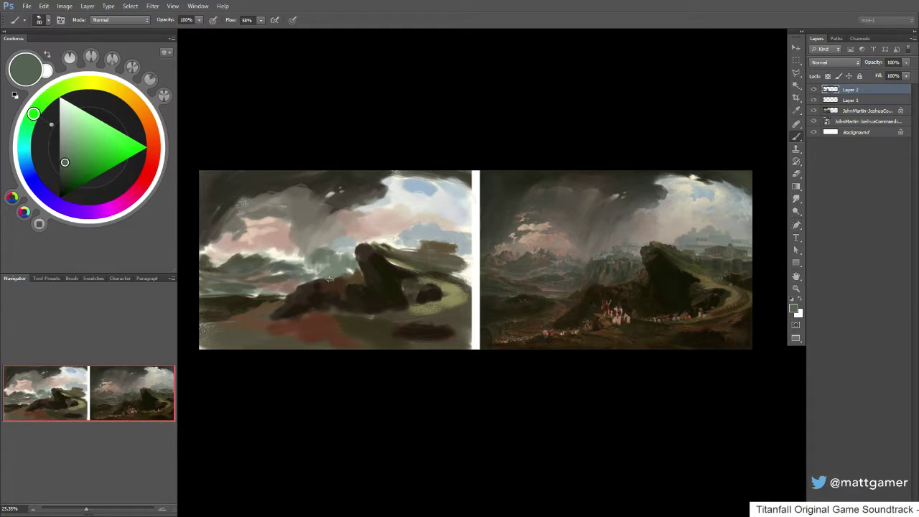
{"action": "key", "text": "["}
{"action": "mouse_move", "coordinate": [332, 272]}
{"action": "left_mouse_down"}
{"action": "mouse_move", "coordinate": [328, 260]}
{"action": "mouse_move", "coordinate": [312, 270]}
{"action": "left_mouse_up"}
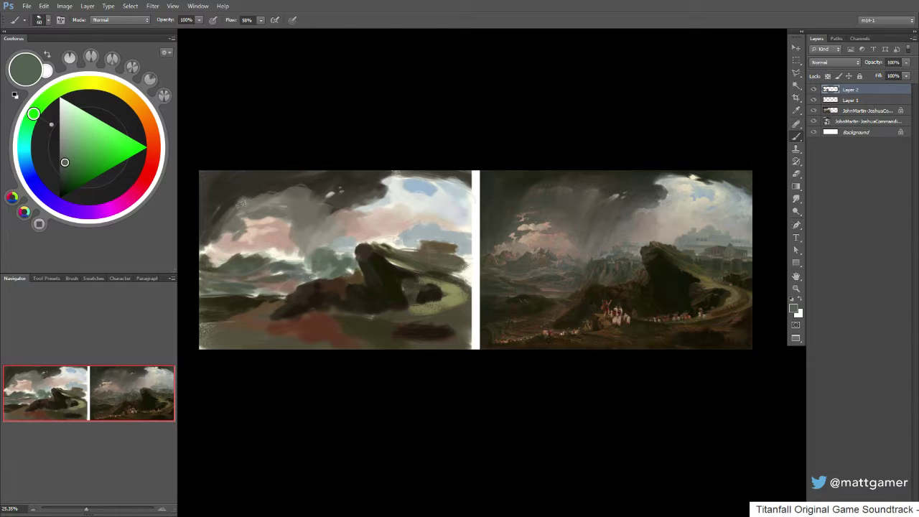
- Sample the pale grey-green of the distant hills, mix a muted teal blue, and paint hilltops behind the central rock
{"action": "left_click", "coordinate": [338, 249], "text": "alt"}
{"action": "left_click", "coordinate": [334, 250], "text": "alt"}
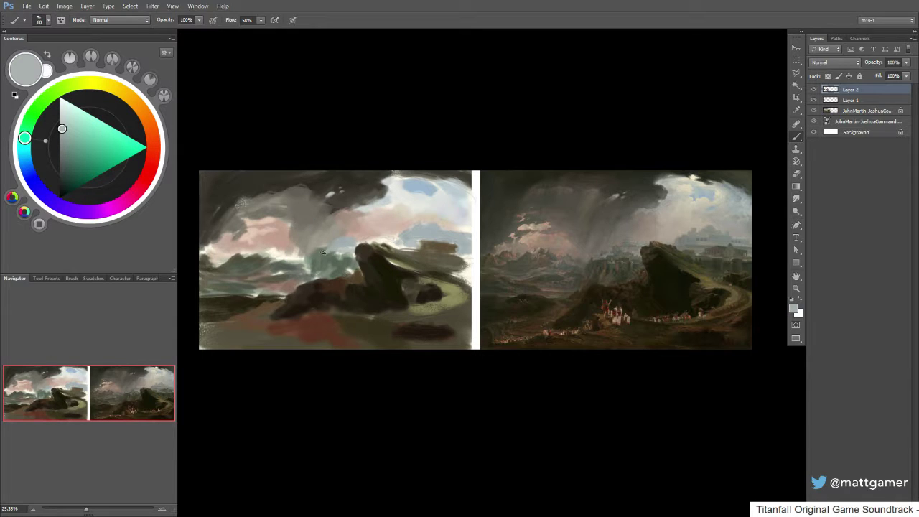
{"action": "left_click", "coordinate": [25, 152]}
{"action": "left_click", "coordinate": [68, 159]}
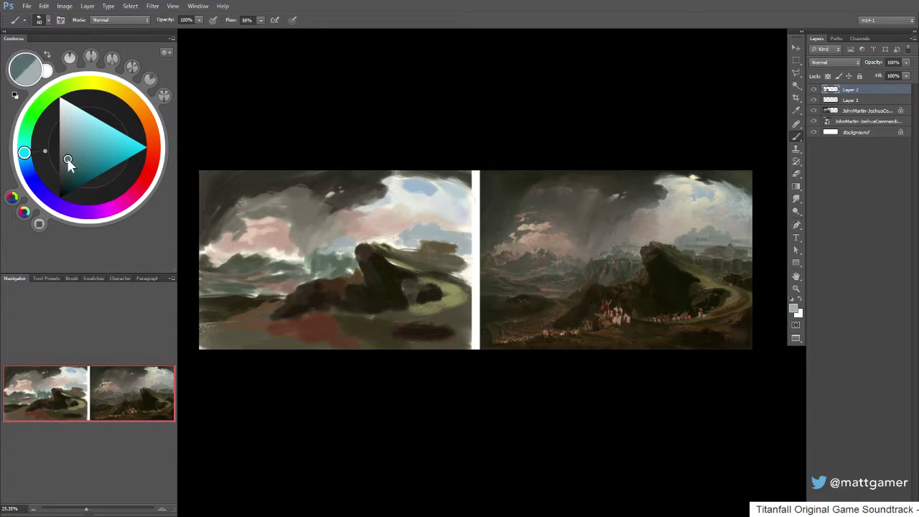
{"action": "left_click", "coordinate": [338, 245], "text": "alt"}
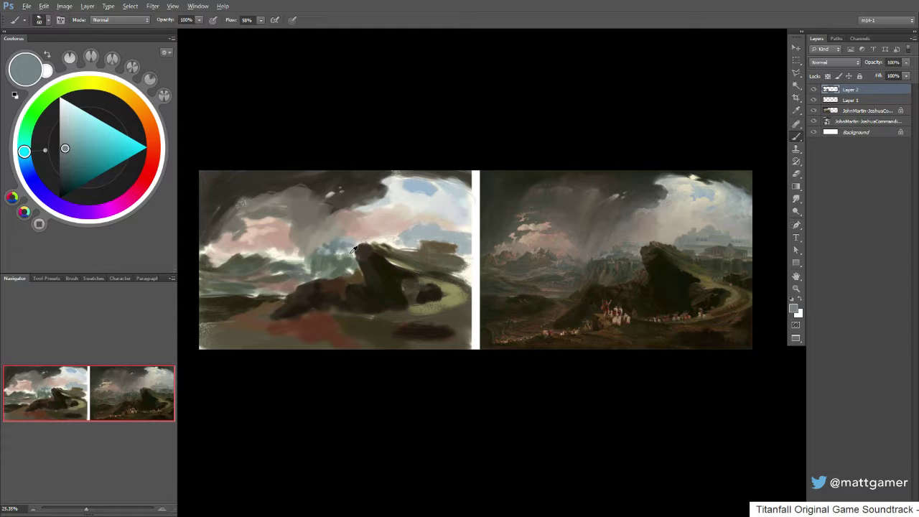
- Sample green, blue-grey and cloud-grey tones and refine the distant hilltops where they meet the sky with a smaller brush
{"action": "left_click", "coordinate": [345, 253], "text": "alt"}
{"action": "left_click", "coordinate": [332, 250], "text": "alt"}
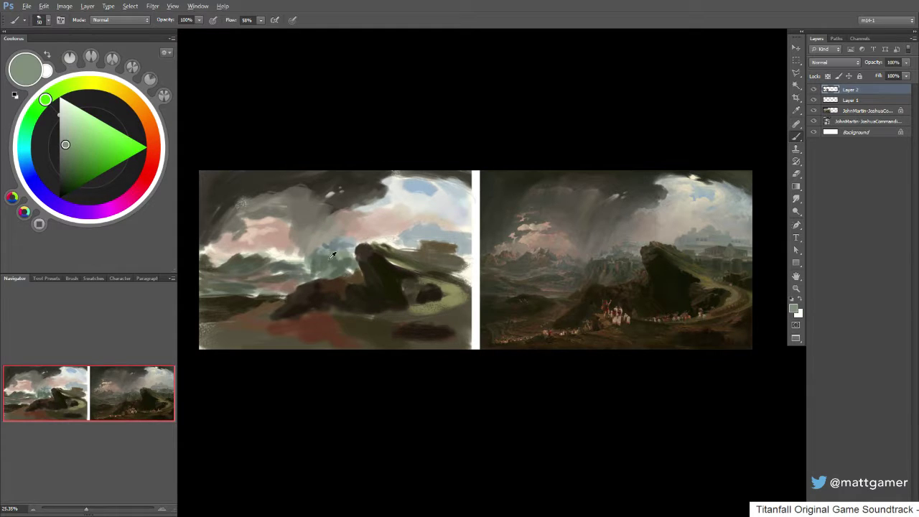
{"action": "left_click", "coordinate": [323, 252], "text": "alt"}
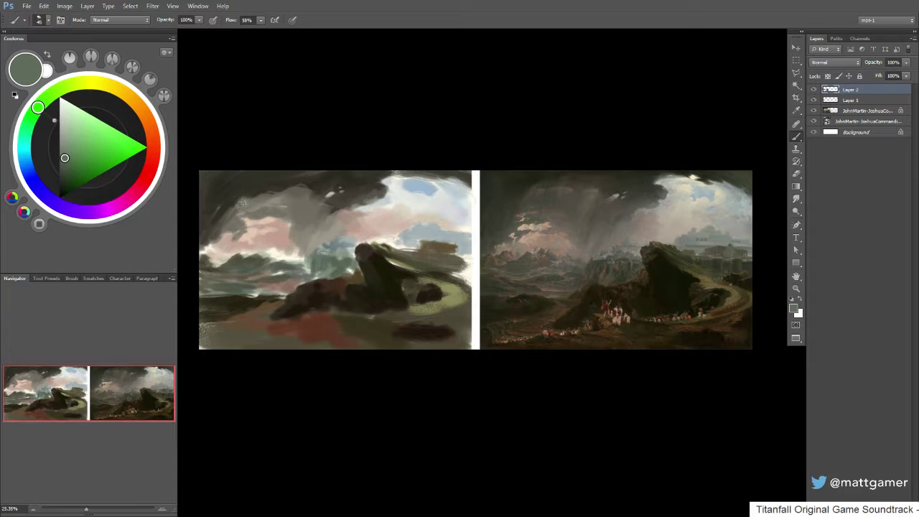
{"action": "left_click", "coordinate": [325, 241], "text": "alt"}
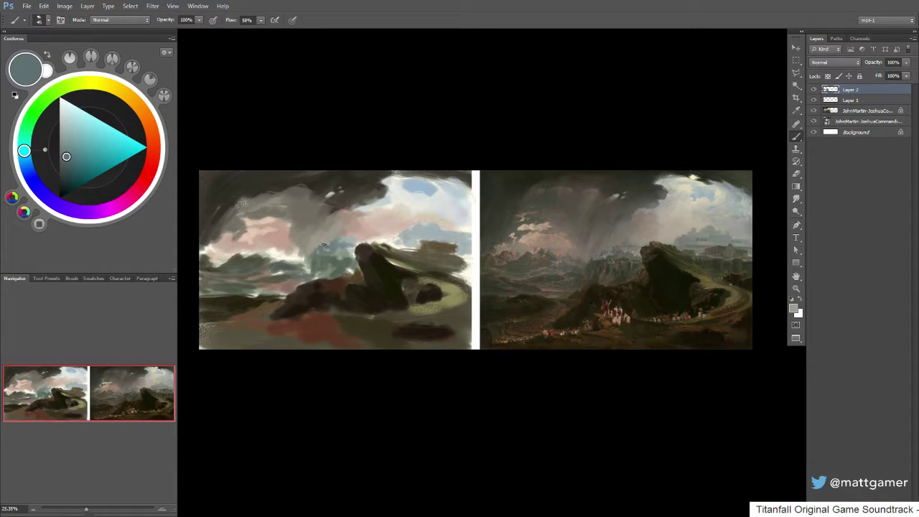
{"action": "left_click", "coordinate": [325, 245], "text": "alt"}
{"action": "left_click", "coordinate": [334, 247], "text": "alt"}
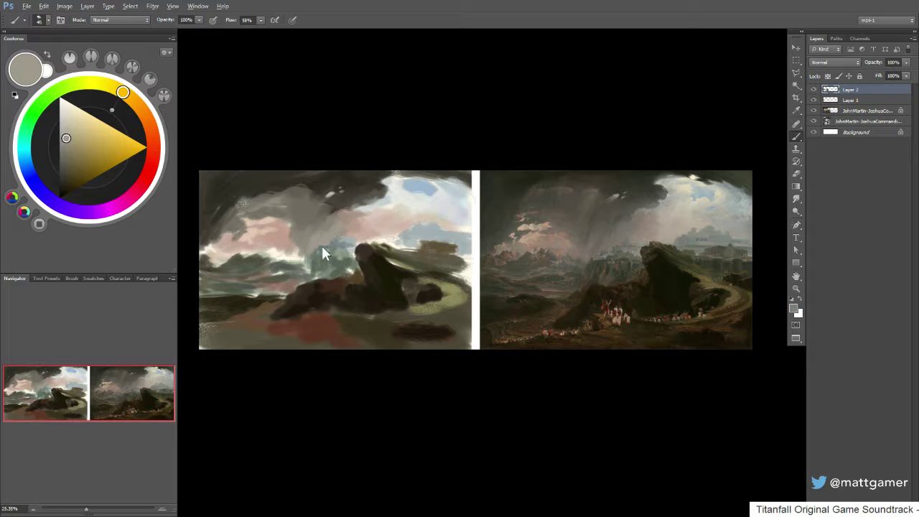
- Mix a muted blue-violet grey from the horizon blue and paint the far mountains behind the hillside with a larger brush
{"action": "left_click", "coordinate": [414, 238], "text": "alt"}
{"action": "left_click_drag", "start_coordinate": [57, 166], "coordinate": [65, 177]}
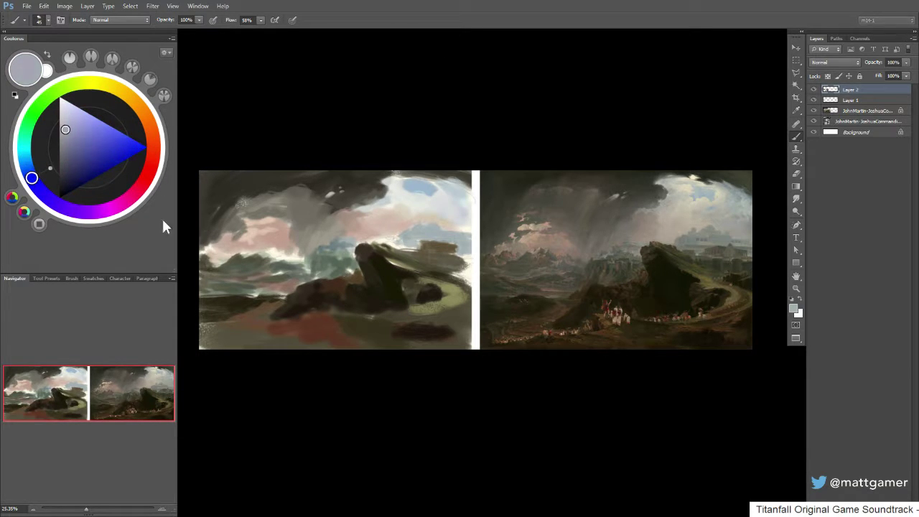
{"action": "mouse_move", "coordinate": [425, 250]}
{"action": "left_mouse_down"}
{"action": "mouse_move", "coordinate": [410, 234]}
{"action": "mouse_move", "coordinate": [405, 243]}
{"action": "left_mouse_up"}
{"action": "key", "text": "bracketright"}
{"action": "key", "text": "bracketright"}
{"action": "key", "text": "bracketright"}
{"action": "left_click_drag", "start_coordinate": [72, 144], "coordinate": [67, 152]}
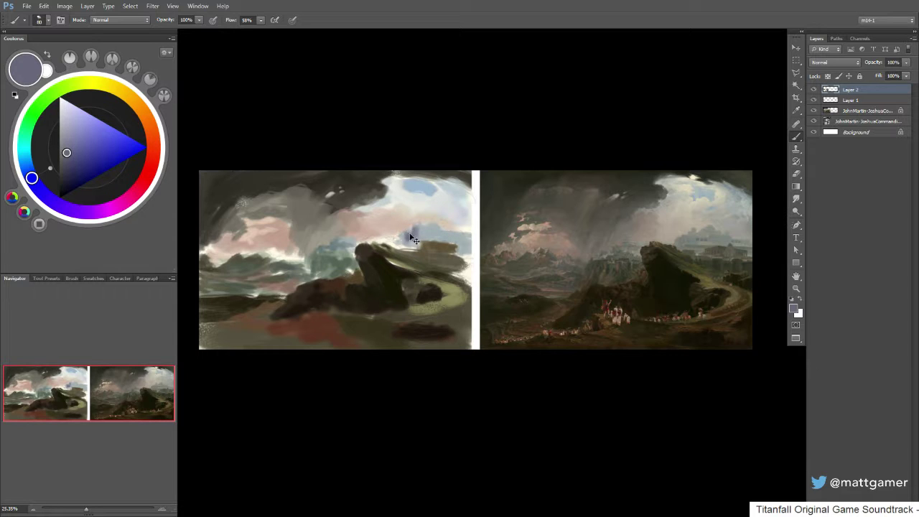
{"action": "key", "text": "ctrl+z"}
{"action": "left_click", "coordinate": [417, 232], "text": "alt"}
{"action": "left_click_drag", "start_coordinate": [414, 239], "coordinate": [406, 236]}
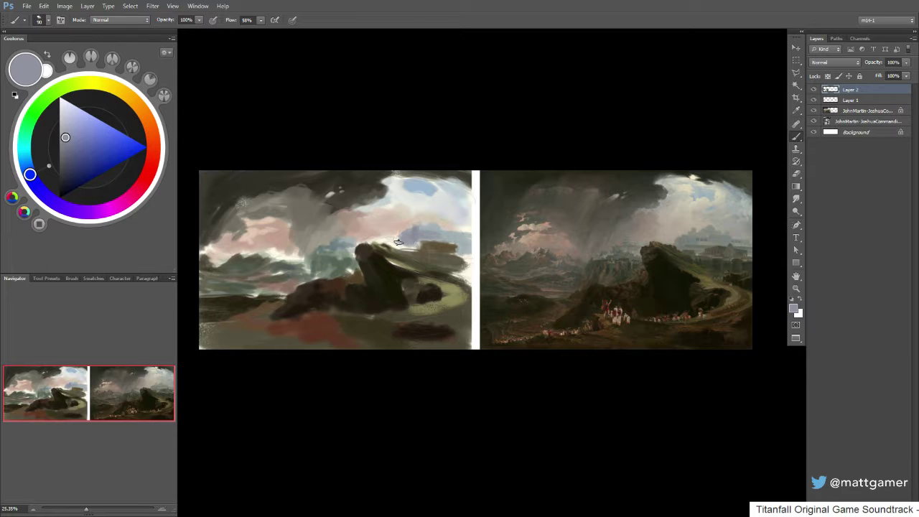
- Sample the hillside's olive and the rock's near-black, and reshape the top of the central rock with a smaller brush
{"action": "left_click", "coordinate": [388, 248], "text": "alt"}
{"action": "key", "text": "["}
{"action": "key", "text": "["}
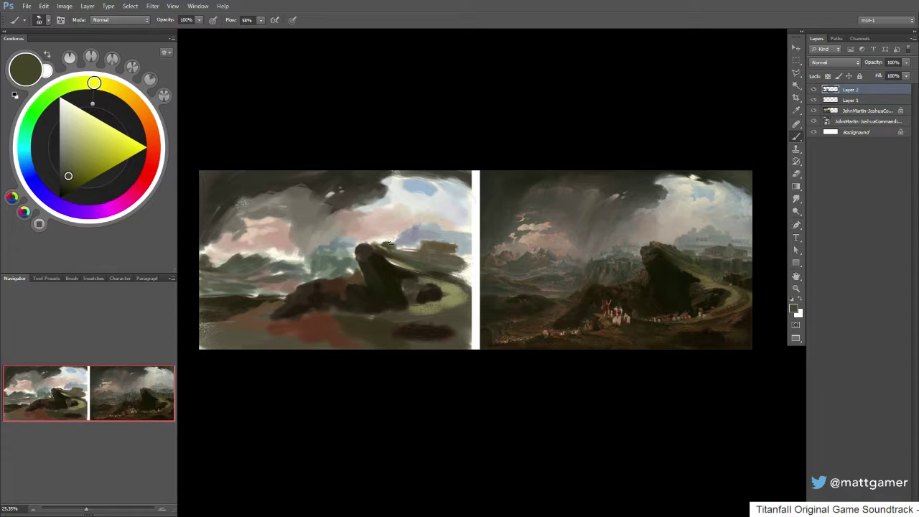
{"action": "left_click_drag", "start_coordinate": [376, 244], "coordinate": [367, 239]}
{"action": "left_click", "coordinate": [365, 246], "text": "alt"}
{"action": "left_click", "coordinate": [356, 247], "text": "alt"}
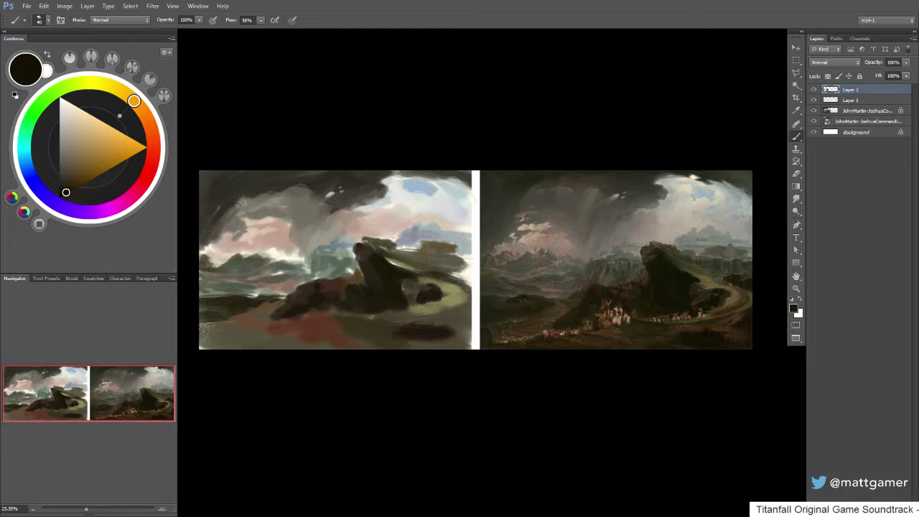
{"action": "left_click", "coordinate": [364, 245], "text": "alt"}
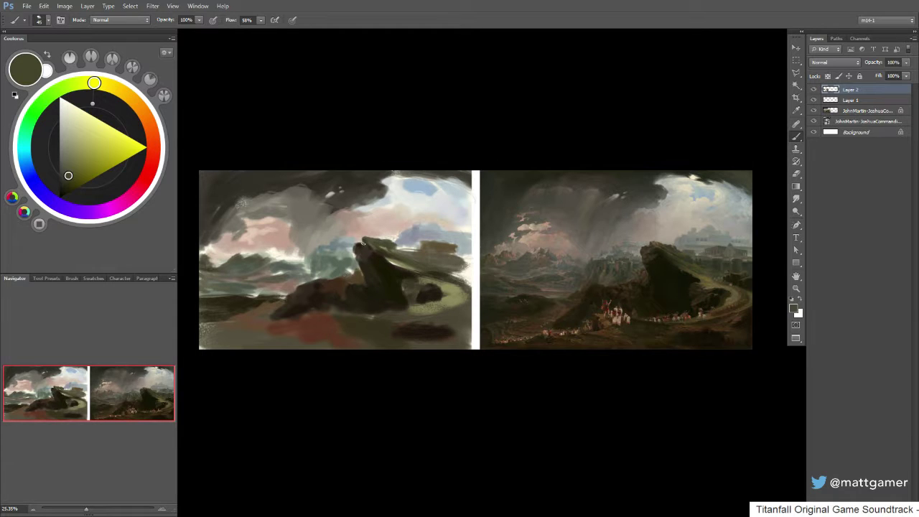
- Sample the rock's dark browns and the slope's olive, and refine the edge between the rock's shadow face and the grassy slope
{"action": "left_click", "coordinate": [376, 263], "text": "alt"}
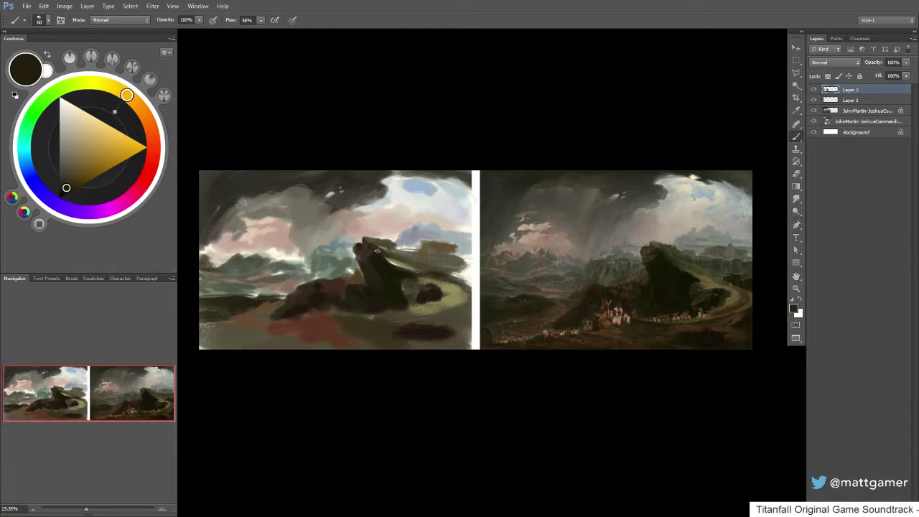
{"action": "left_click", "coordinate": [394, 255], "text": "alt"}
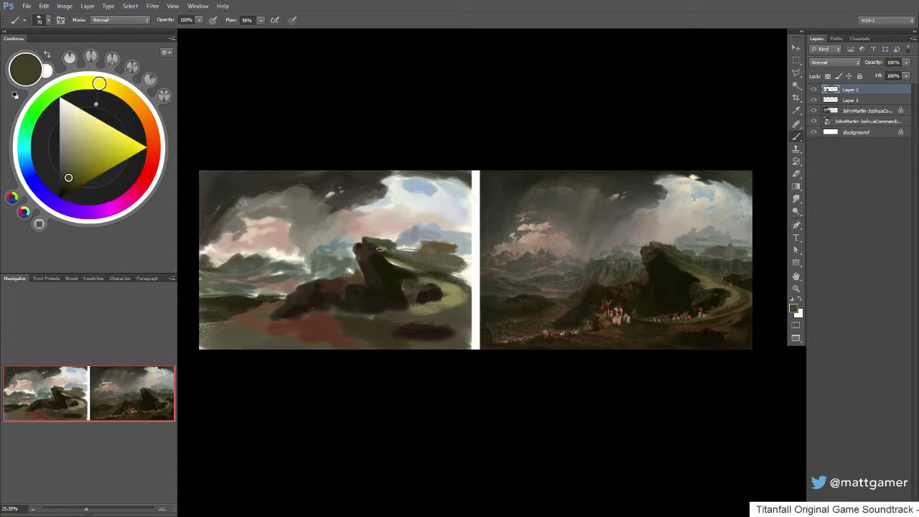
{"action": "left_click", "coordinate": [378, 251], "text": "alt"}
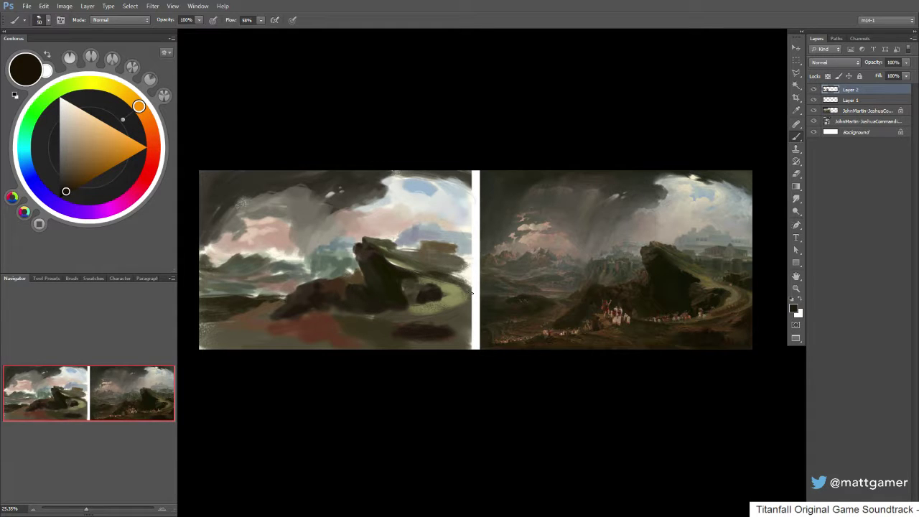
{"action": "left_click", "coordinate": [372, 260], "text": "alt"}
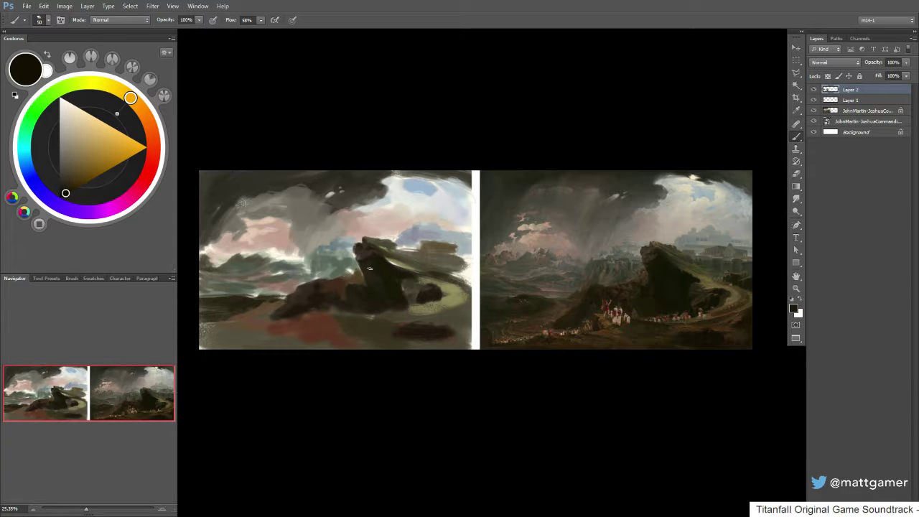
{"action": "left_click", "coordinate": [374, 271], "text": "alt"}
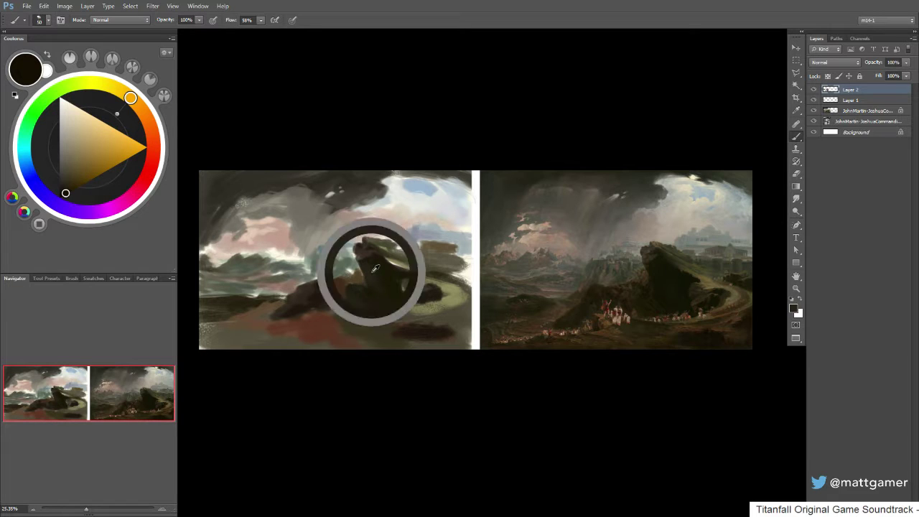
{"action": "left_click", "coordinate": [384, 265], "text": "alt"}
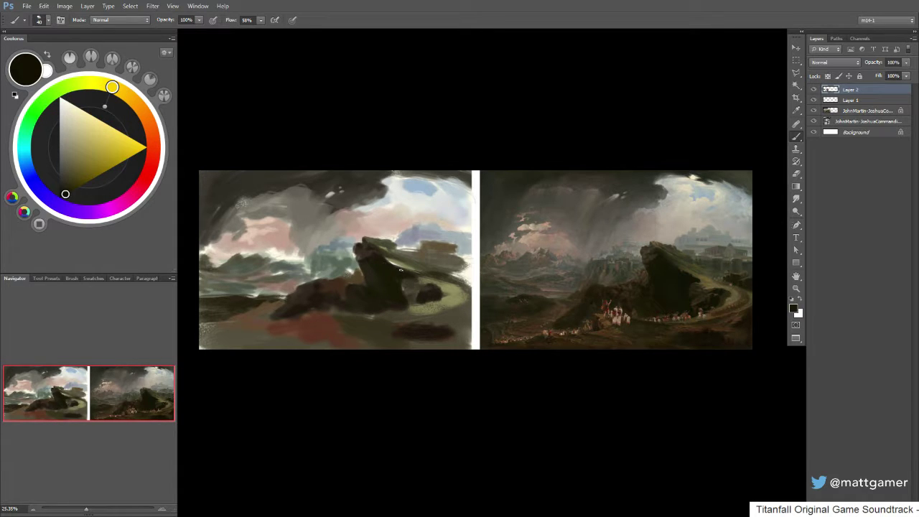
- Mix a dark olive-brown from the hillside and reference tones, and paint the slope beside the central rock and around the small boulder
{"action": "left_click", "coordinate": [410, 262], "text": "alt"}
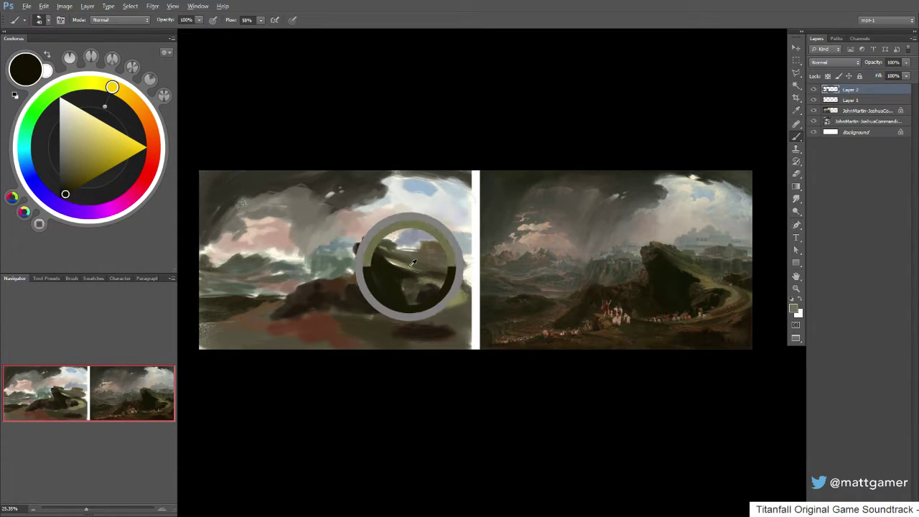
{"action": "left_click", "coordinate": [98, 84]}
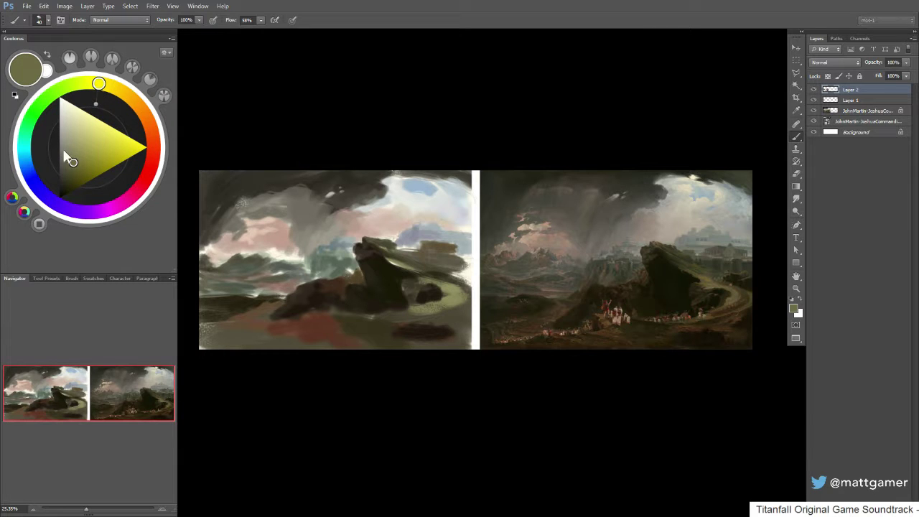
{"action": "left_click", "coordinate": [84, 167]}
{"action": "left_click", "coordinate": [697, 281], "text": "alt"}
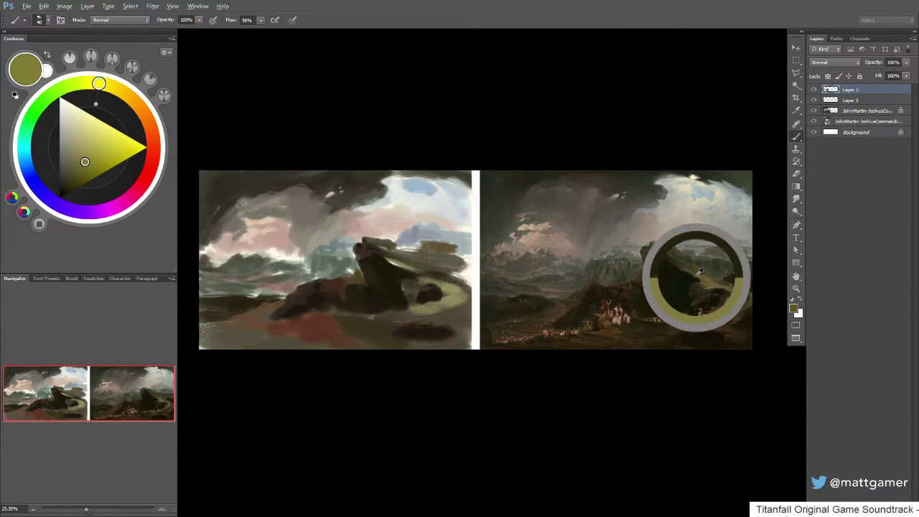
{"action": "left_click", "coordinate": [400, 259], "text": "alt"}
{"action": "left_click", "coordinate": [122, 92]}
{"action": "left_click_drag", "start_coordinate": [79, 158], "coordinate": [72, 176]}
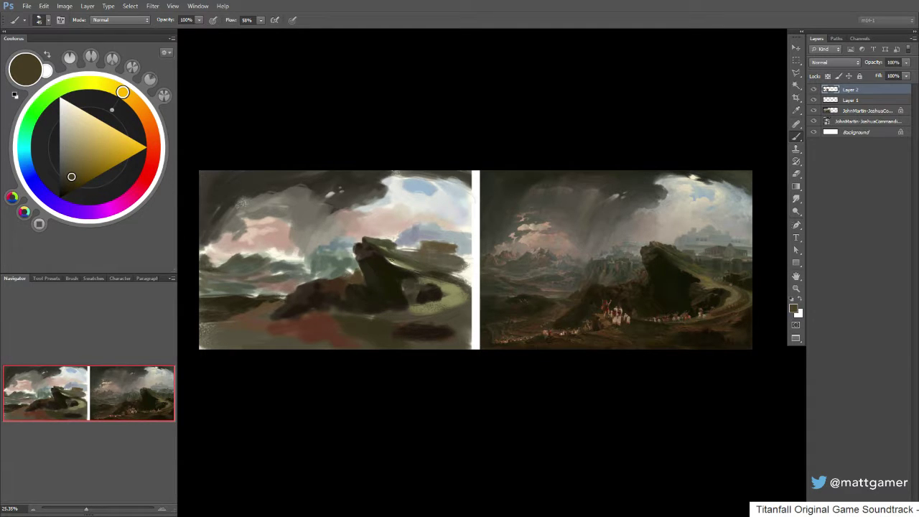
{"action": "key", "text": "]"}
{"action": "mouse_move", "coordinate": [394, 262]}
{"action": "left_mouse_down"}
{"action": "mouse_move", "coordinate": [416, 270]}
{"action": "mouse_move", "coordinate": [406, 266]}
{"action": "left_mouse_up"}
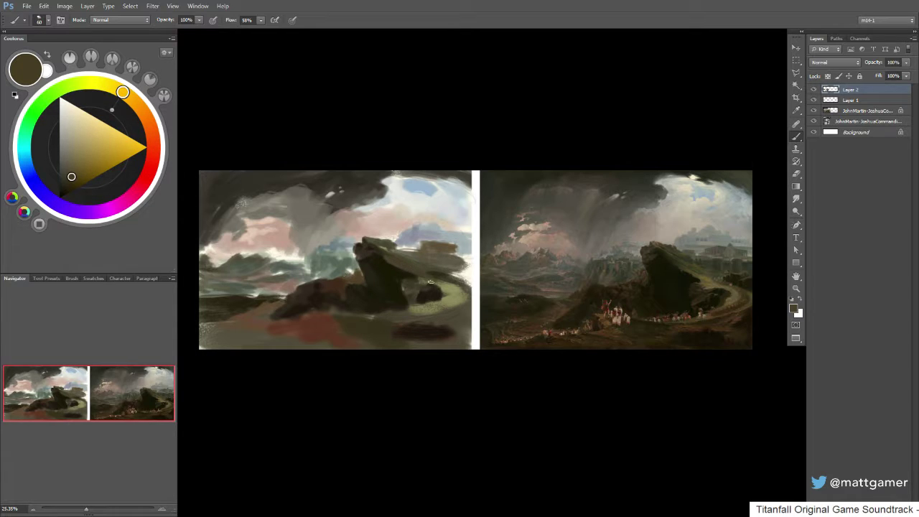
{"action": "mouse_move", "coordinate": [437, 283]}
{"action": "left_mouse_down"}
{"action": "mouse_move", "coordinate": [452, 287]}
{"action": "mouse_move", "coordinate": [442, 300]}
{"action": "left_mouse_up"}
- Mix a lighter grey-olive and brush in the upper path running down the slope from the central rock
{"action": "left_click_drag", "start_coordinate": [63, 172], "coordinate": [73, 157]}
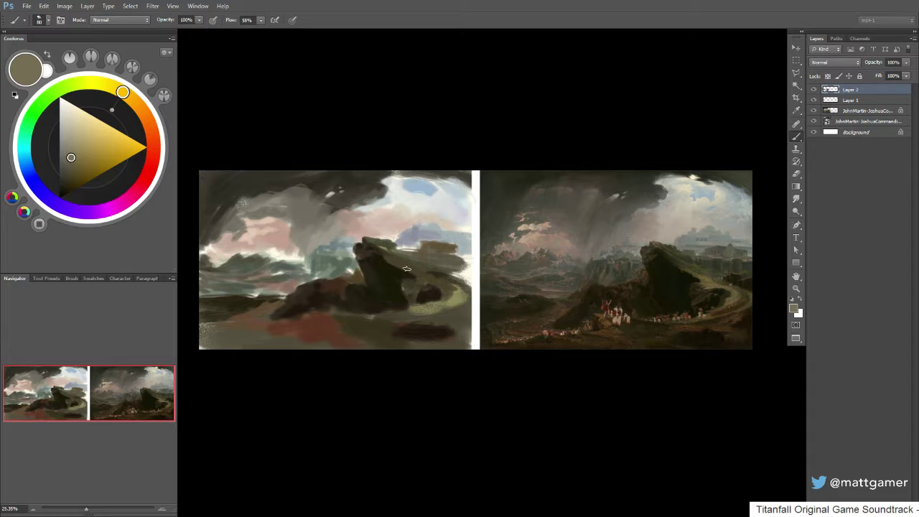
{"action": "left_click_drag", "start_coordinate": [407, 268], "coordinate": [440, 282]}
{"action": "key", "text": "["}
- Mix a warm ochre-brown and paint the winding path down the hillside, around the boulder and into the foreground, varying the brush size
{"action": "left_click_drag", "start_coordinate": [71, 156], "coordinate": [80, 160]}
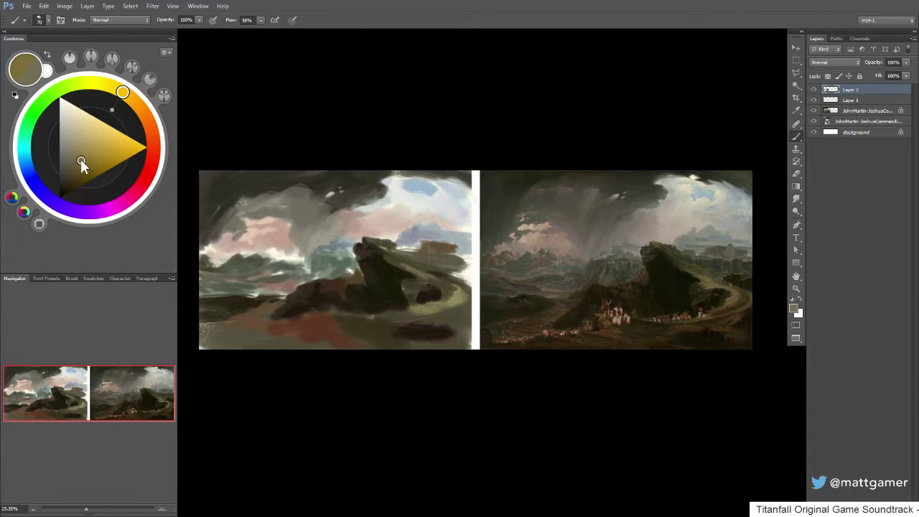
{"action": "left_click", "coordinate": [709, 276], "text": "alt"}
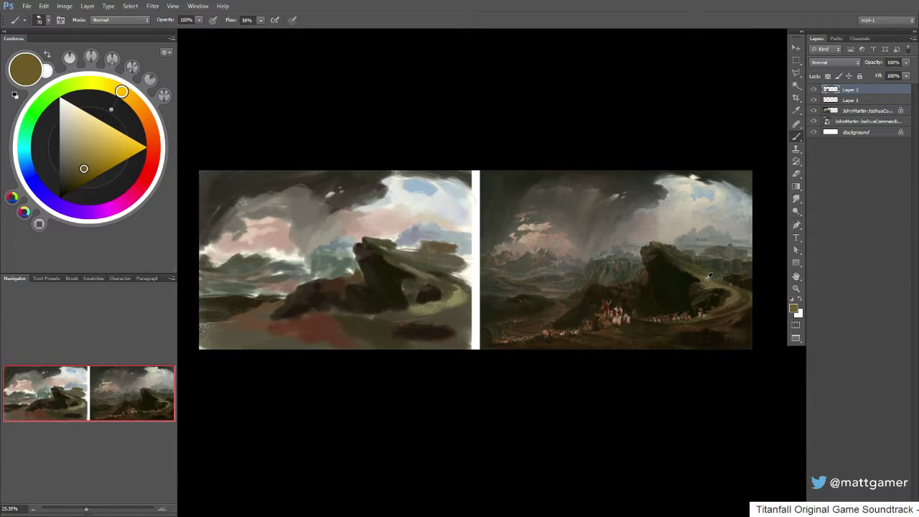
{"action": "left_click", "coordinate": [412, 266], "text": "alt"}
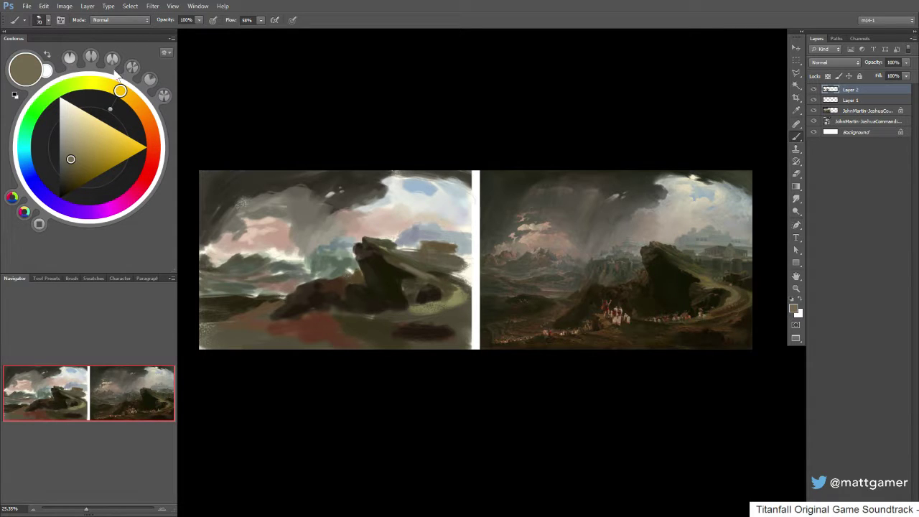
{"action": "left_click_drag", "start_coordinate": [120, 91], "coordinate": [126, 94]}
{"action": "left_click_drag", "start_coordinate": [71, 159], "coordinate": [84, 165]}
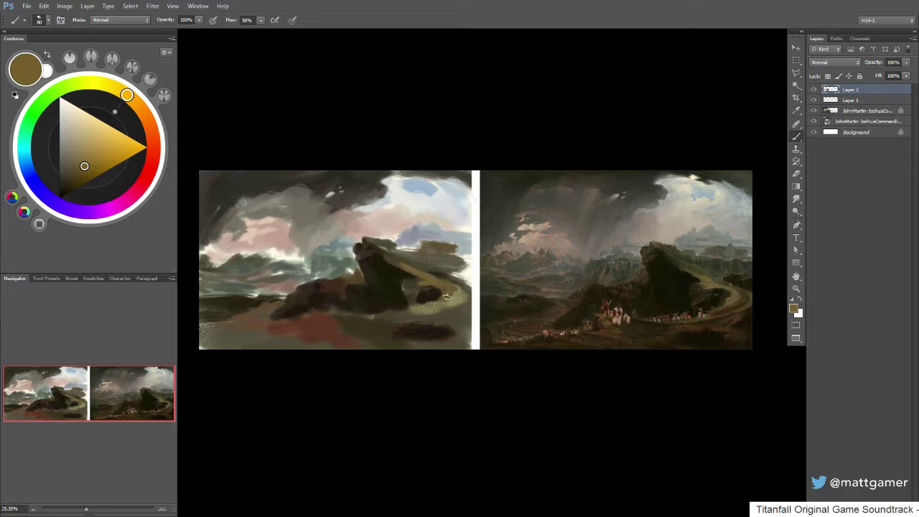
{"action": "key", "text": "]"}
{"action": "key", "text": "]"}
{"action": "key", "text": "]"}
{"action": "key", "text": "bracketleft"}
{"action": "key", "text": "bracketleft"}
- Sample the foreground's dark tones and extend the near-black shadow patch below the path with a deeper brown
{"action": "left_click", "coordinate": [420, 323], "text": "alt"}
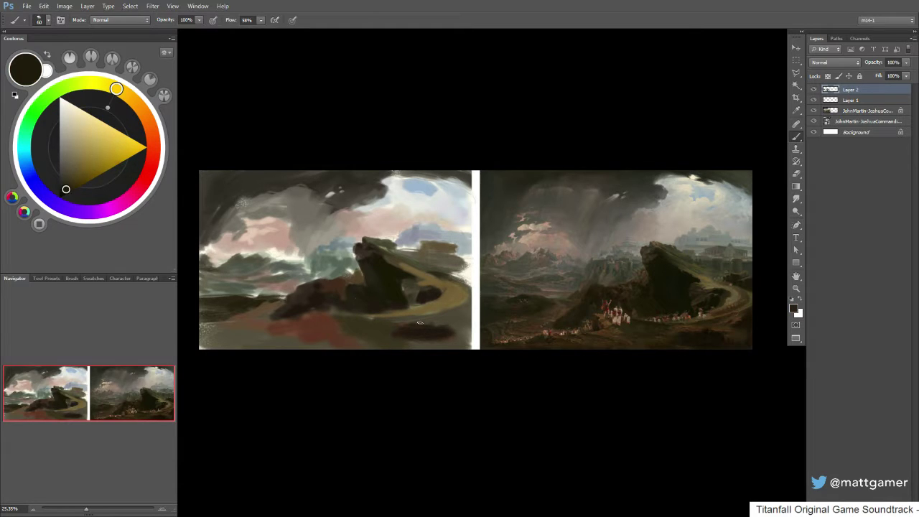
{"action": "left_click", "coordinate": [421, 331], "text": "alt"}
{"action": "left_click_drag", "start_coordinate": [411, 333], "coordinate": [391, 338]}
{"action": "left_click", "coordinate": [424, 338], "text": "alt"}
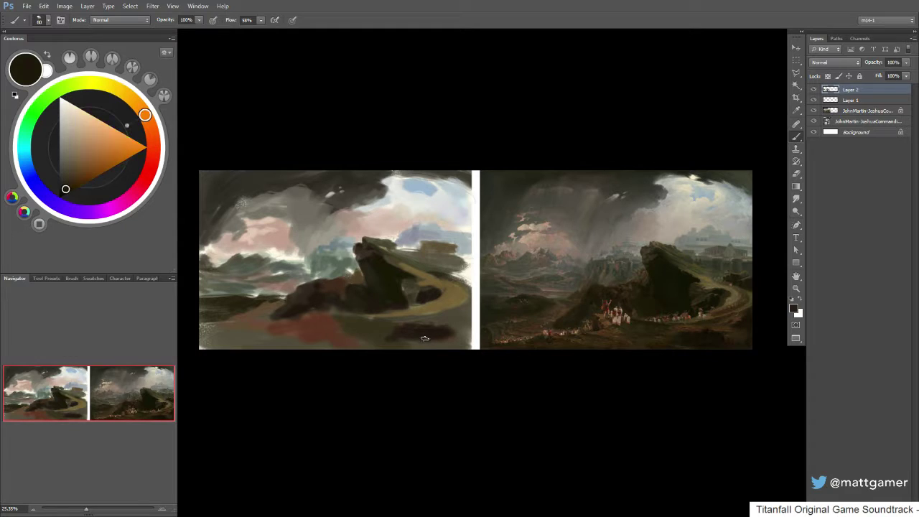
{"action": "left_click", "coordinate": [68, 192]}
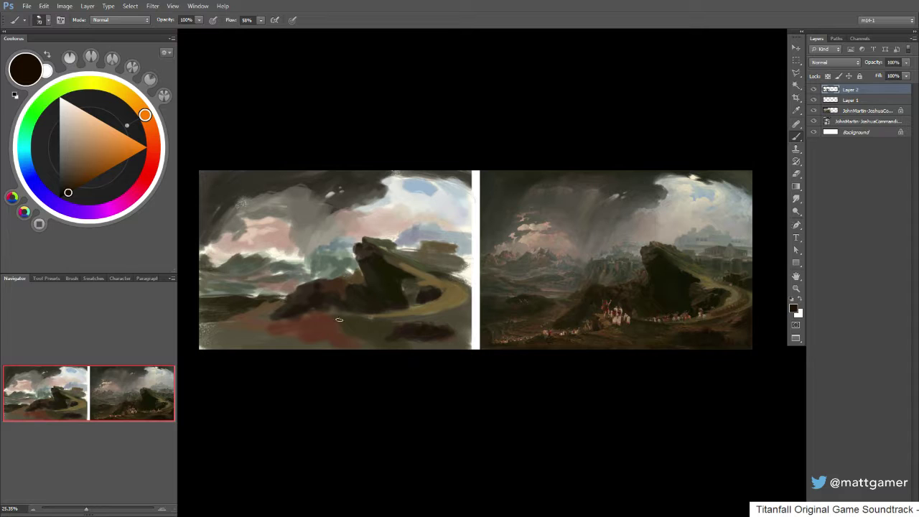
- Mix a dark brown from the shadow patch and tone down the red foreground ground with a larger brush
{"action": "left_click", "coordinate": [420, 324], "text": "alt"}
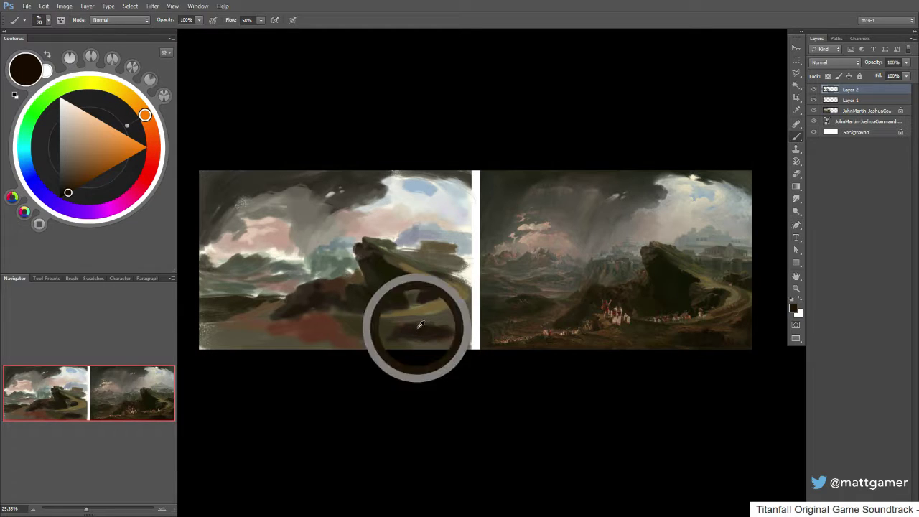
{"action": "left_click_drag", "start_coordinate": [73, 183], "coordinate": [74, 177]}
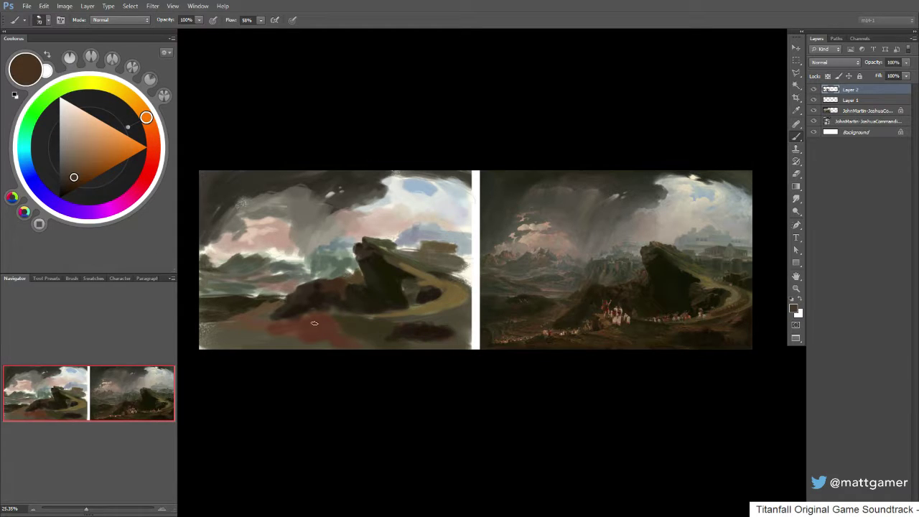
{"action": "key", "text": "]"}
{"action": "key", "text": "]"}
- Sample the path's ochre and the slope's olives, and refine the upper path and the rock's grassy crest with a smaller brush
{"action": "left_click", "coordinate": [430, 271], "text": "alt"}
{"action": "key", "text": "bracketleft"}
{"action": "key", "text": "bracketleft"}
{"action": "key", "text": "bracketleft"}
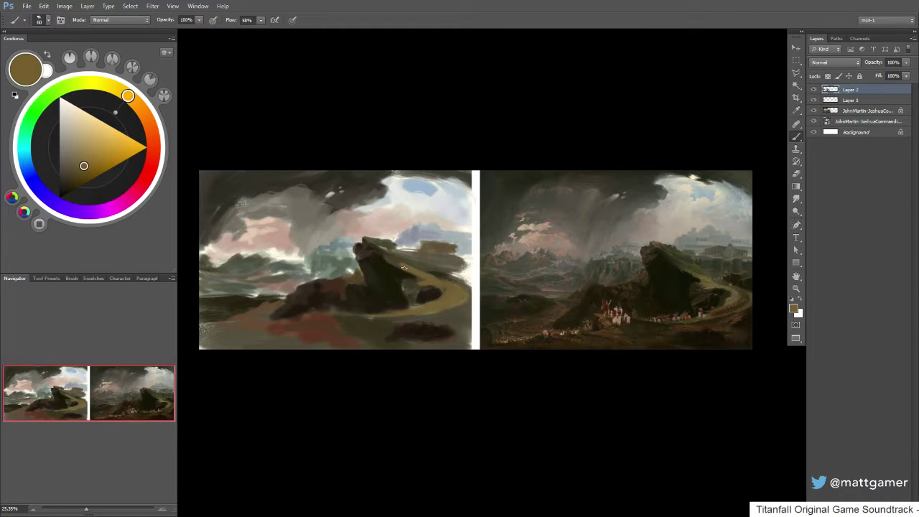
{"action": "left_click", "coordinate": [394, 258], "text": "alt"}
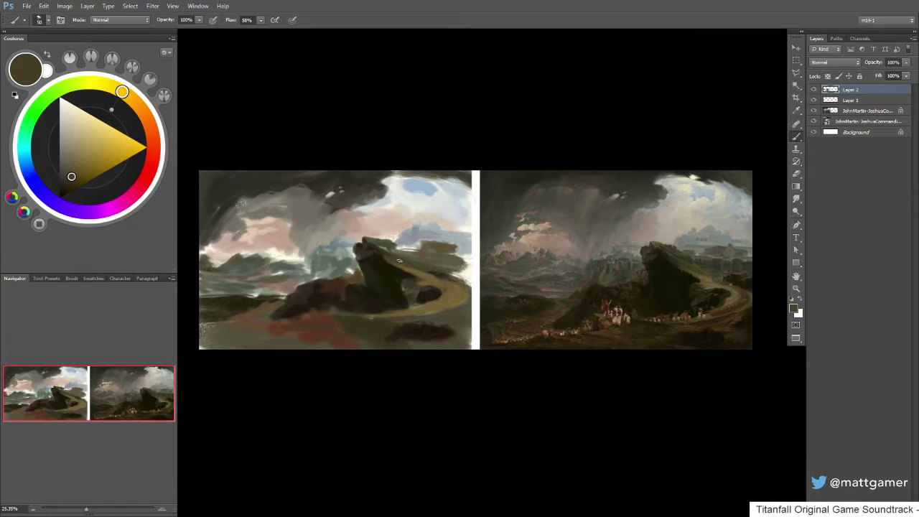
{"action": "left_click", "coordinate": [400, 261], "text": "alt"}
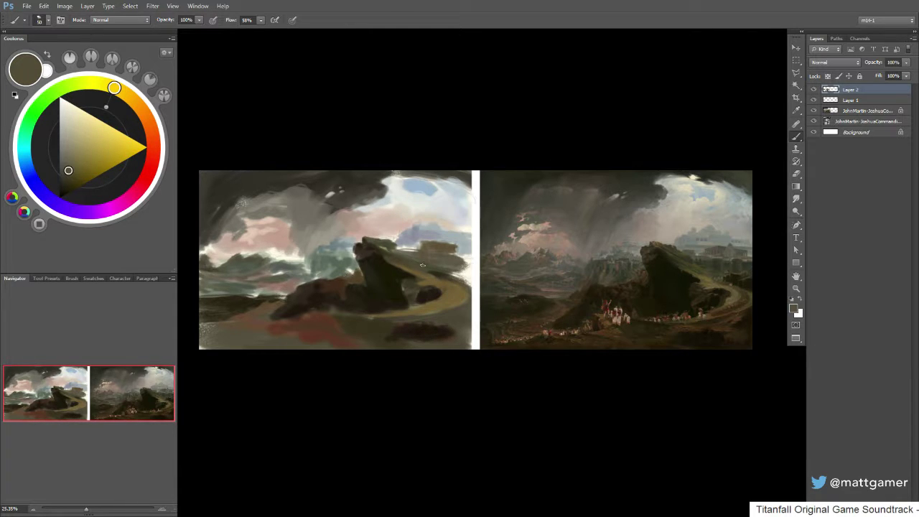
{"action": "left_click", "coordinate": [390, 249], "text": "alt"}
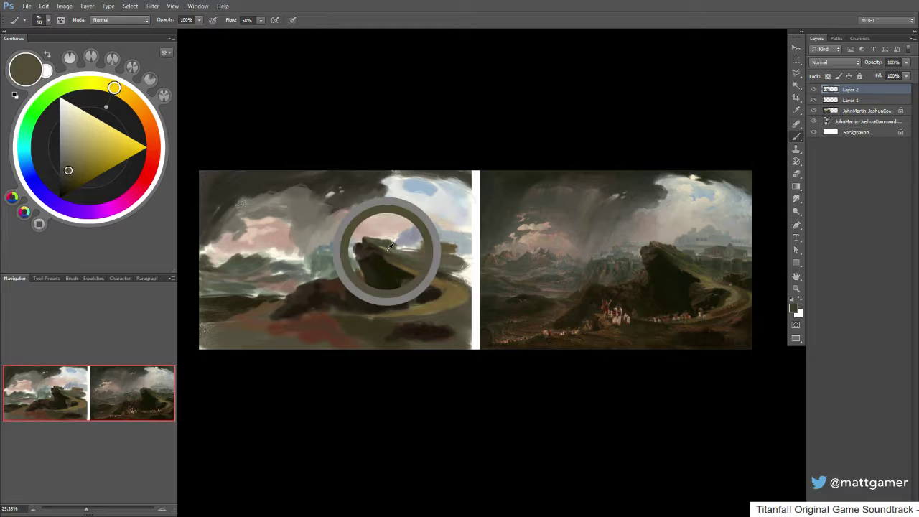
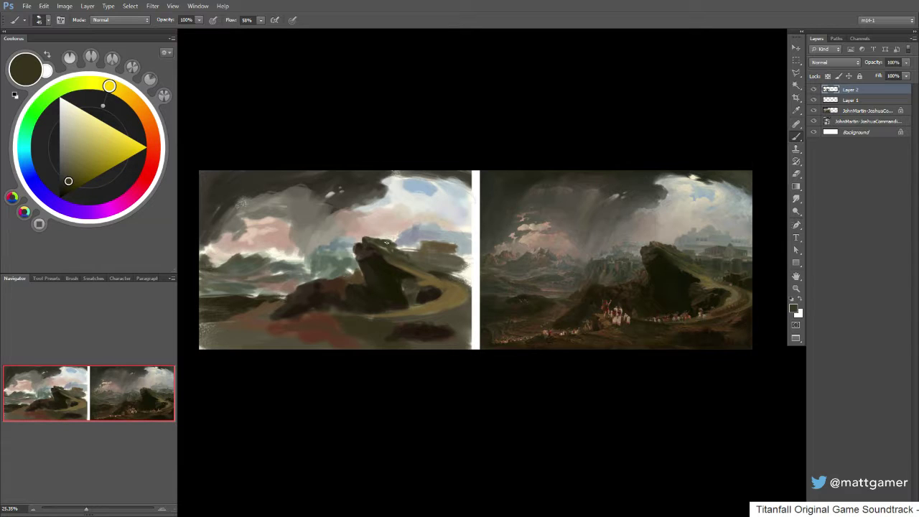
- Sample cream and pink sky tones to clean up the sky above the rock's crest, and touch up the upper path with ochre
{"action": "left_click", "coordinate": [394, 238], "text": "alt"}
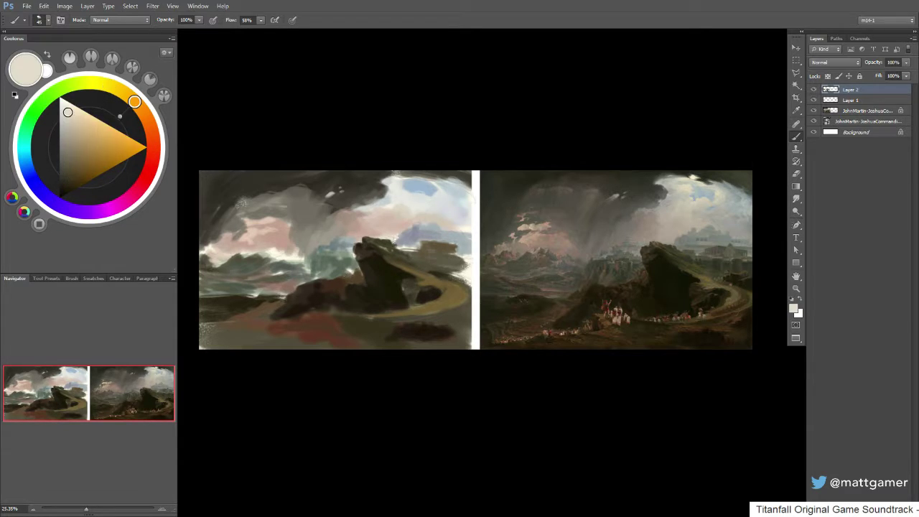
{"action": "left_click", "coordinate": [396, 224], "text": "alt"}
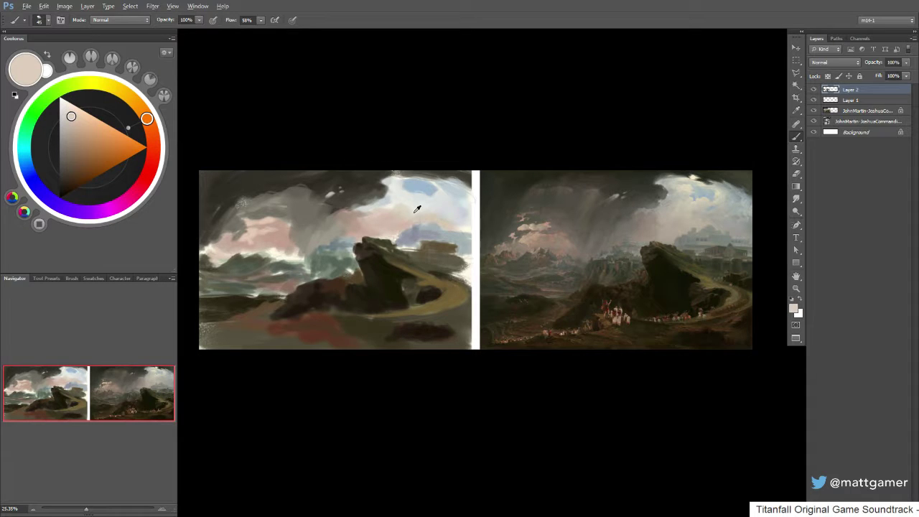
{"action": "left_click", "coordinate": [412, 210], "text": "alt"}
{"action": "left_click", "coordinate": [393, 236], "text": "alt"}
{"action": "left_click", "coordinate": [396, 222], "text": "alt"}
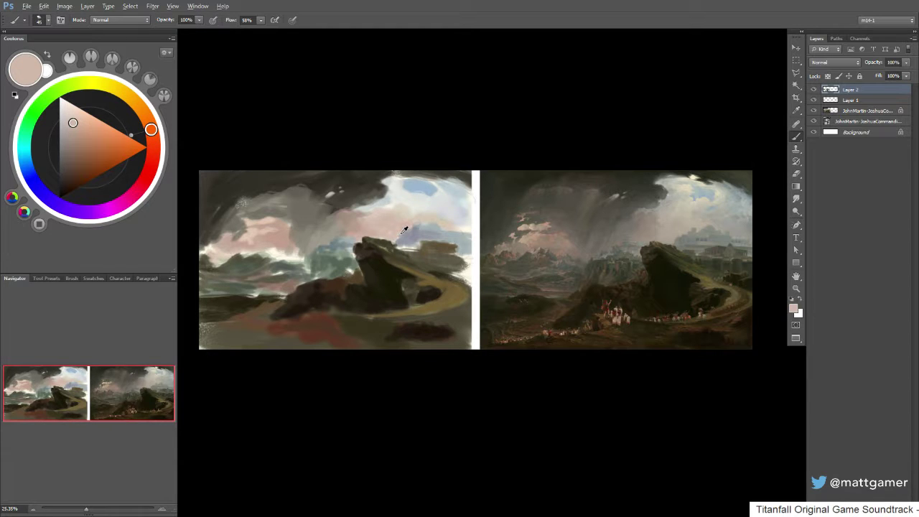
{"action": "left_click_drag", "start_coordinate": [391, 256], "coordinate": [440, 279]}
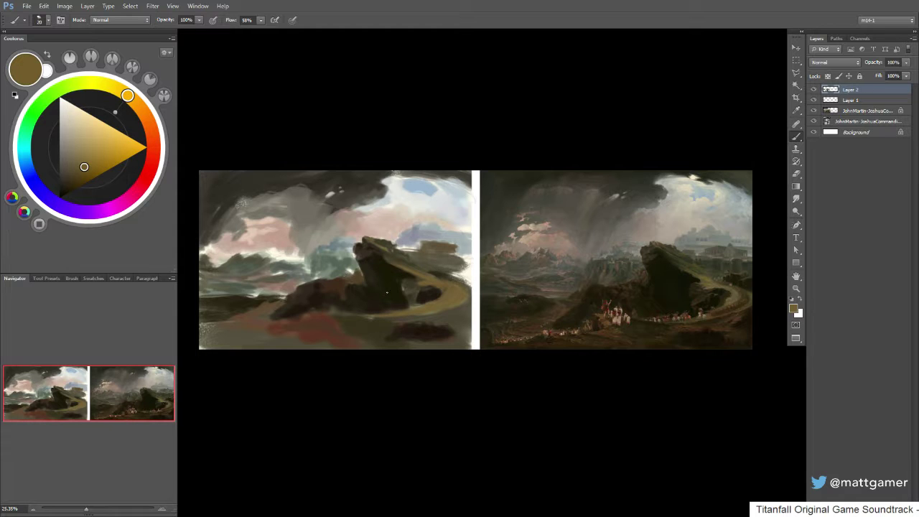
- Flip the canvas horizontally and rework the lower edge of the dark storm cloud with sampled dark and mid greys
{"action": "key", "text": "ctrl+shift+h"}
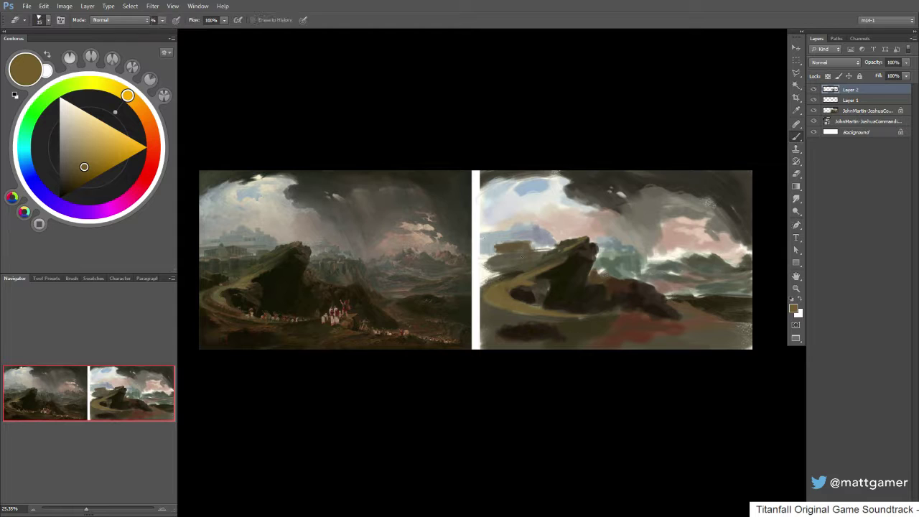
{"action": "left_click", "coordinate": [617, 203], "text": "alt"}
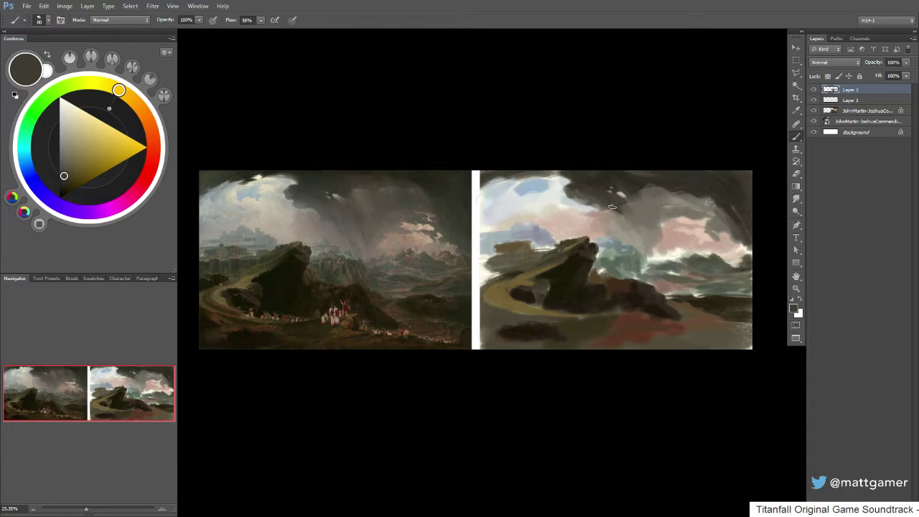
{"action": "left_click", "coordinate": [610, 206], "text": "alt"}
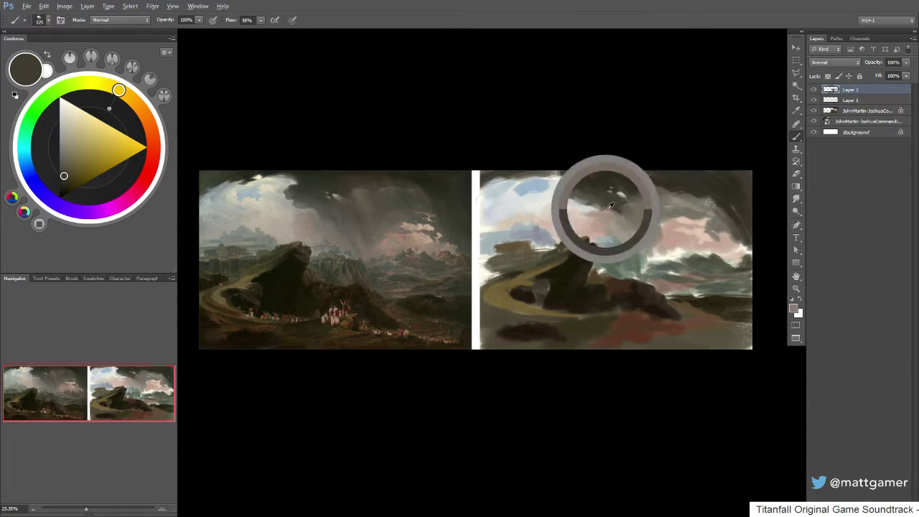
{"action": "left_click", "coordinate": [621, 216], "text": "alt"}
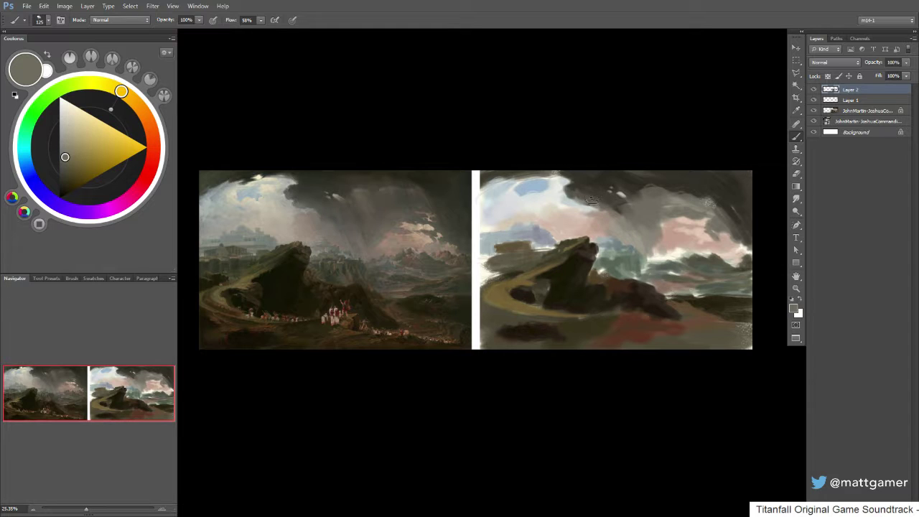
{"action": "left_click", "coordinate": [608, 198], "text": "alt"}
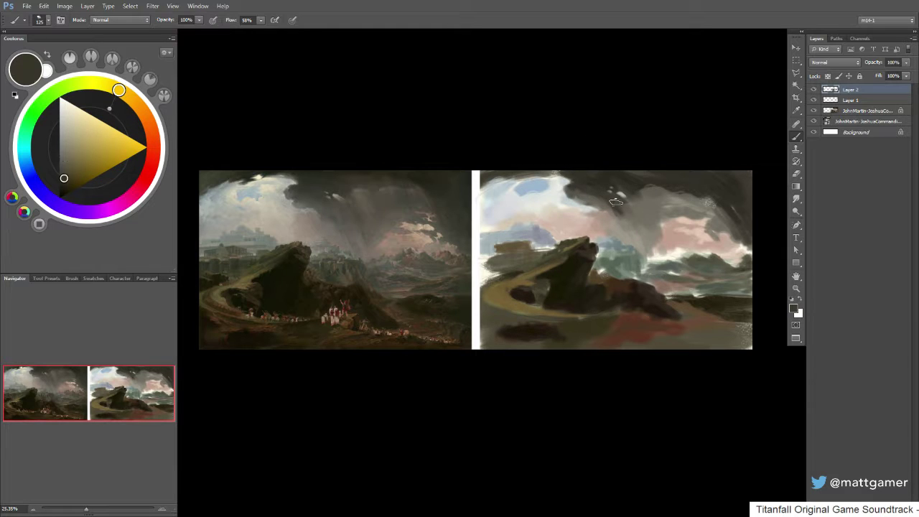
- Mix a darker warm grey and paint over the light grey cloud above the pink clouds with a larger brush
{"action": "left_click", "coordinate": [675, 209], "text": "alt"}
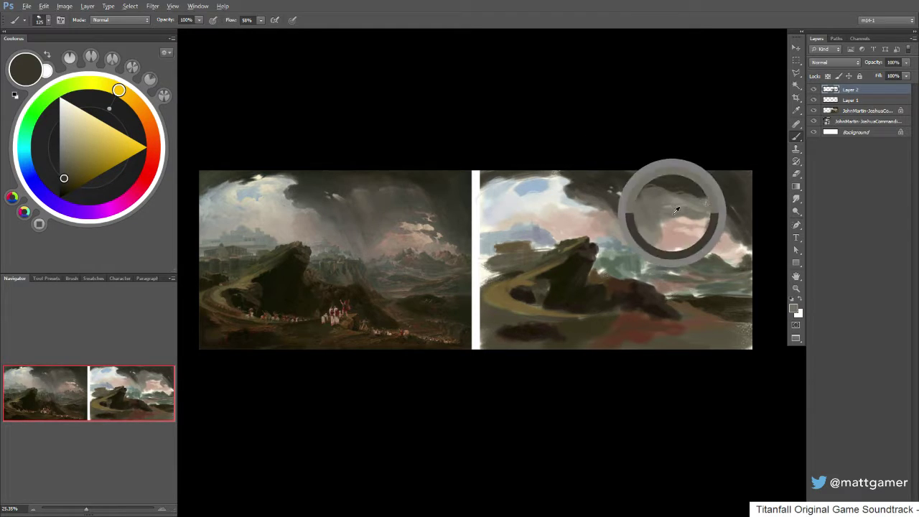
{"action": "left_click_drag", "start_coordinate": [65, 159], "coordinate": [65, 170]}
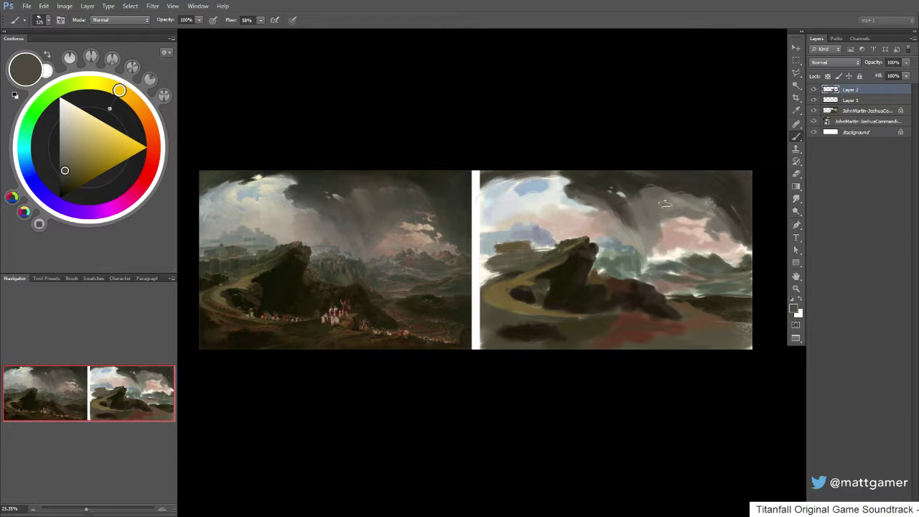
{"action": "mouse_move", "coordinate": [665, 204]}
{"action": "left_mouse_down"}
{"action": "mouse_move", "coordinate": [644, 225]}
{"action": "mouse_move", "coordinate": [630, 202]}
{"action": "mouse_move", "coordinate": [652, 189]}
{"action": "mouse_move", "coordinate": [688, 206]}
{"action": "mouse_move", "coordinate": [697, 191]}
{"action": "mouse_move", "coordinate": [669, 187]}
{"action": "mouse_move", "coordinate": [677, 198]}
{"action": "mouse_move", "coordinate": [691, 184]}
{"action": "mouse_move", "coordinate": [670, 178]}
{"action": "mouse_move", "coordinate": [667, 193]}
{"action": "mouse_move", "coordinate": [654, 178]}
{"action": "mouse_move", "coordinate": [627, 186]}
{"action": "mouse_move", "coordinate": [636, 176]}
{"action": "mouse_move", "coordinate": [678, 207]}
{"action": "mouse_move", "coordinate": [682, 189]}
{"action": "mouse_move", "coordinate": [687, 213]}
{"action": "left_mouse_up"}
{"action": "key", "text": "]"}
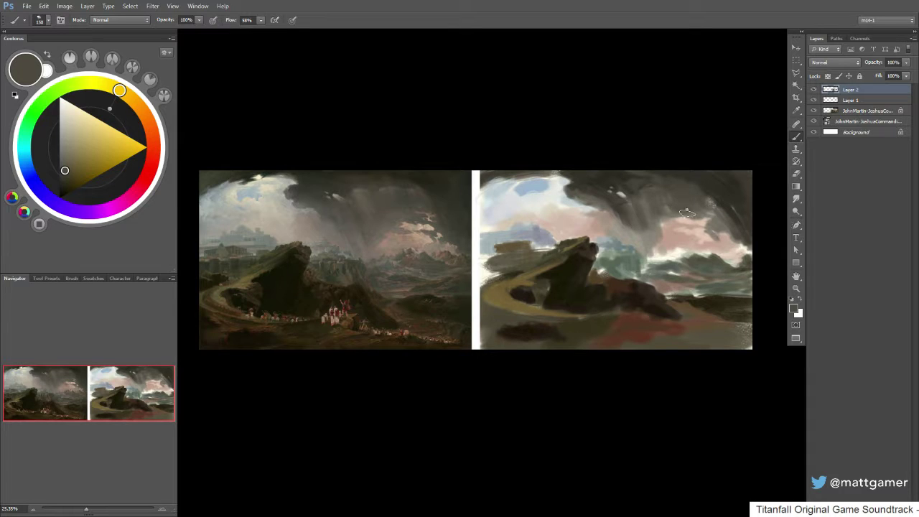
- Sample warm greys and blend the storm cloud and rain streaks into the pink clouds with a 100-size brush
{"action": "left_click", "coordinate": [688, 206], "text": "alt"}
{"action": "key", "text": "bracketleft"}
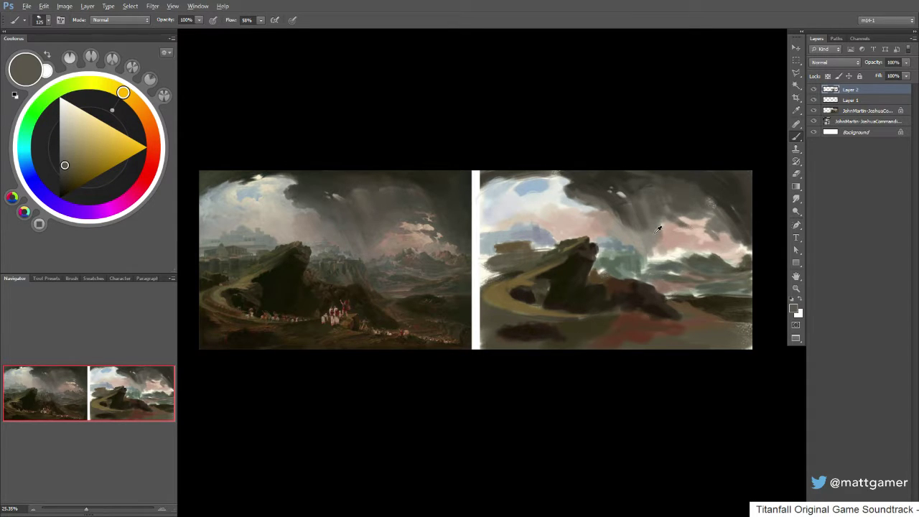
{"action": "key", "text": "bracketleft"}
{"action": "left_click", "coordinate": [668, 224], "text": "alt"}
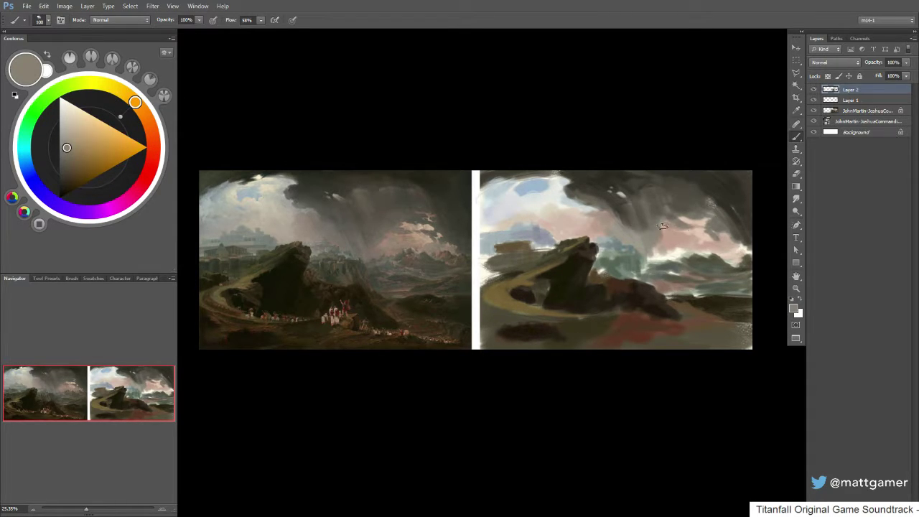
{"action": "left_click", "coordinate": [662, 226], "text": "alt"}
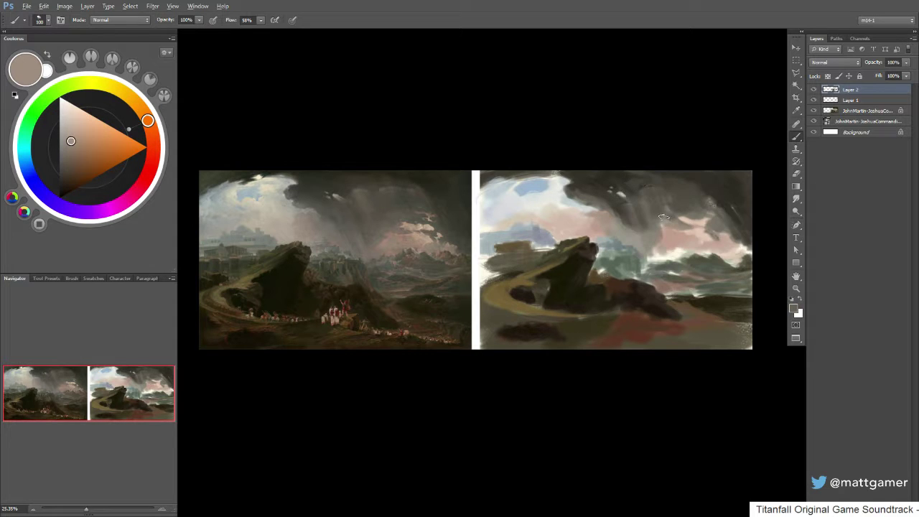
- Sample warm greys and a dusty pink to blend the base of the rain streaks into the pink clouds
{"action": "left_click", "coordinate": [656, 226], "text": "alt"}
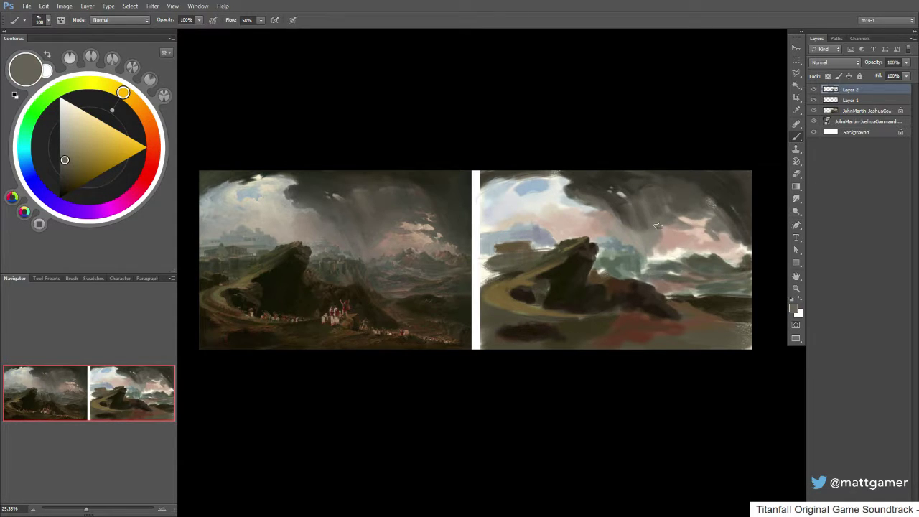
{"action": "left_click", "coordinate": [666, 231], "text": "alt"}
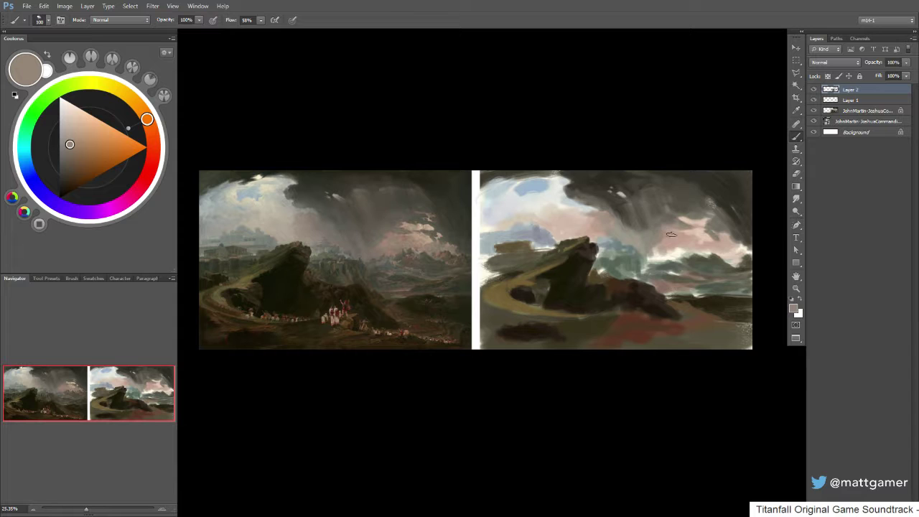
{"action": "left_click", "coordinate": [670, 235], "text": "alt"}
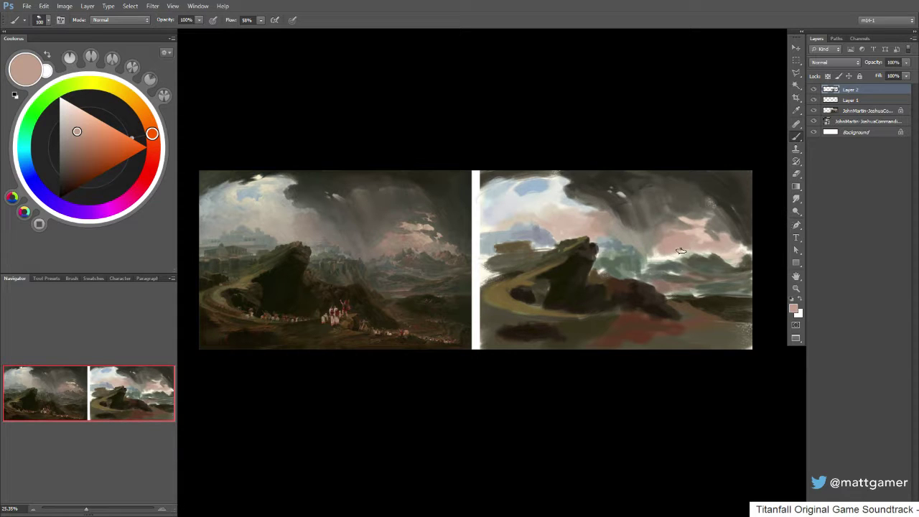
- Sample dark olive and grey-teal and paint the distant hills beneath the pink clouds with a 90-size brush
{"action": "left_click", "coordinate": [691, 255], "text": "alt"}
{"action": "key", "text": "bracketleft"}
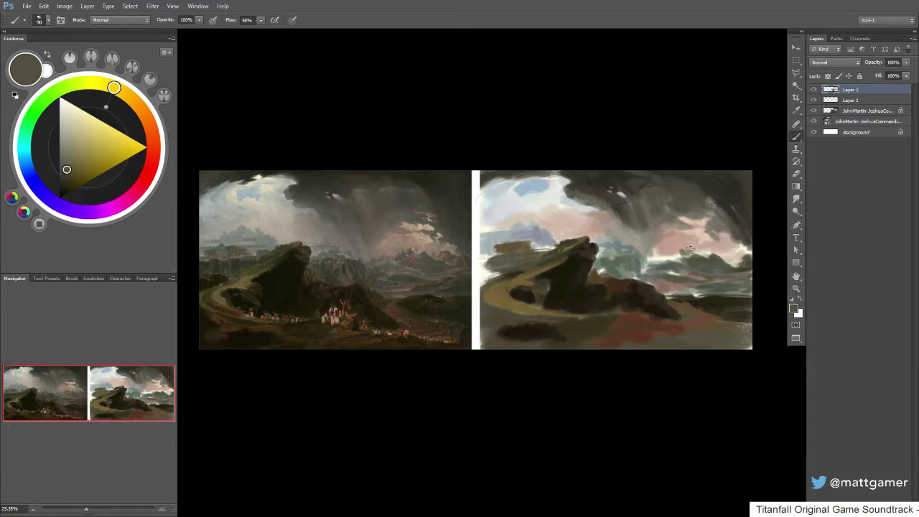
{"action": "left_click_drag", "start_coordinate": [682, 251], "coordinate": [664, 257]}
{"action": "left_click", "coordinate": [675, 260], "text": "alt"}
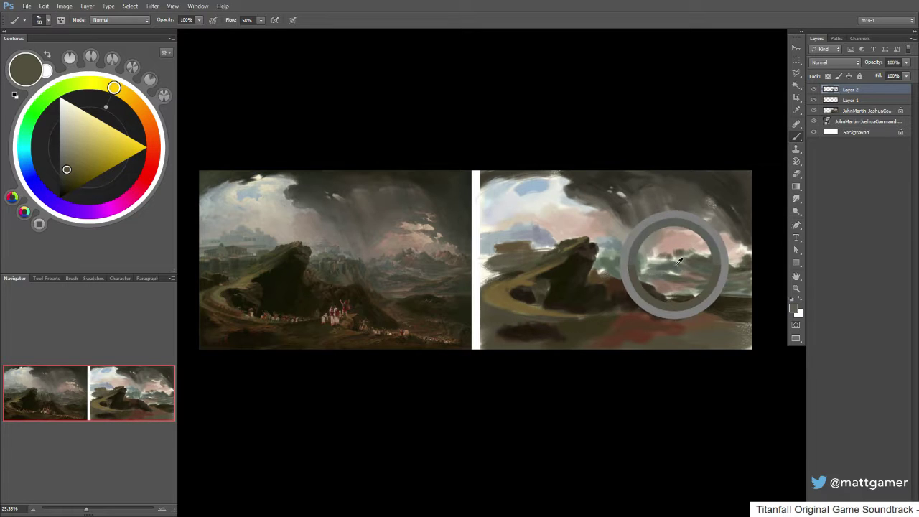
{"action": "left_click", "coordinate": [631, 247], "text": "alt"}
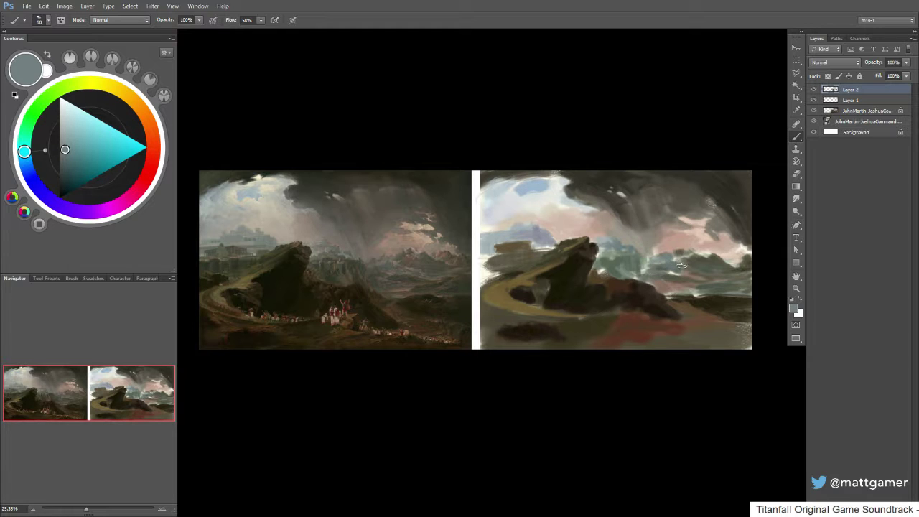
- Refine the small peaks on the distant ridge with sampled hill tones and pink sky tones, using a smaller brush
{"action": "left_click", "coordinate": [703, 256], "text": "alt"}
{"action": "left_click", "coordinate": [688, 258], "text": "alt"}
{"action": "left_click", "coordinate": [689, 247], "text": "alt"}
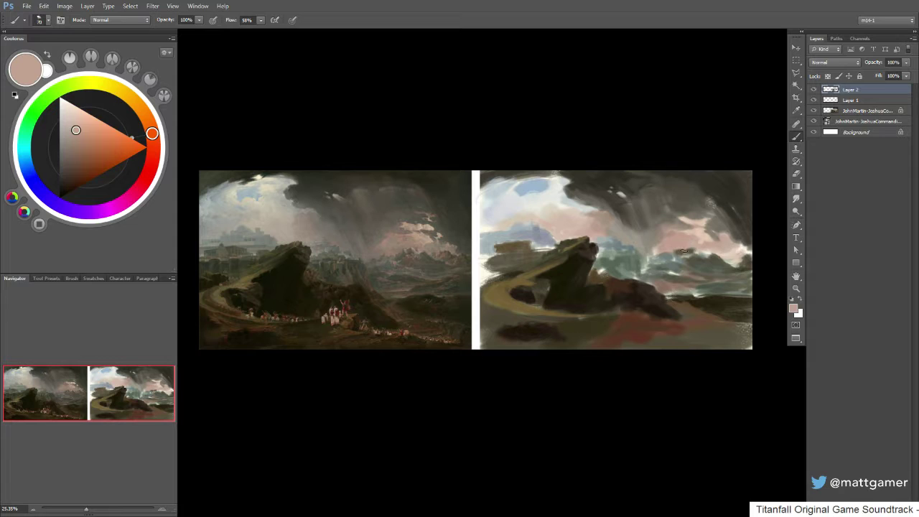
{"action": "left_click", "coordinate": [687, 245], "text": "alt"}
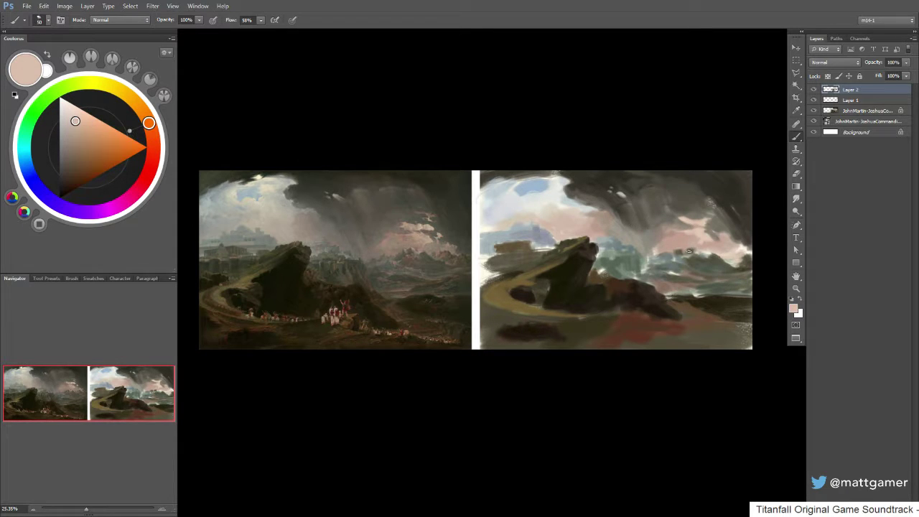
{"action": "left_click", "coordinate": [675, 250], "text": "alt"}
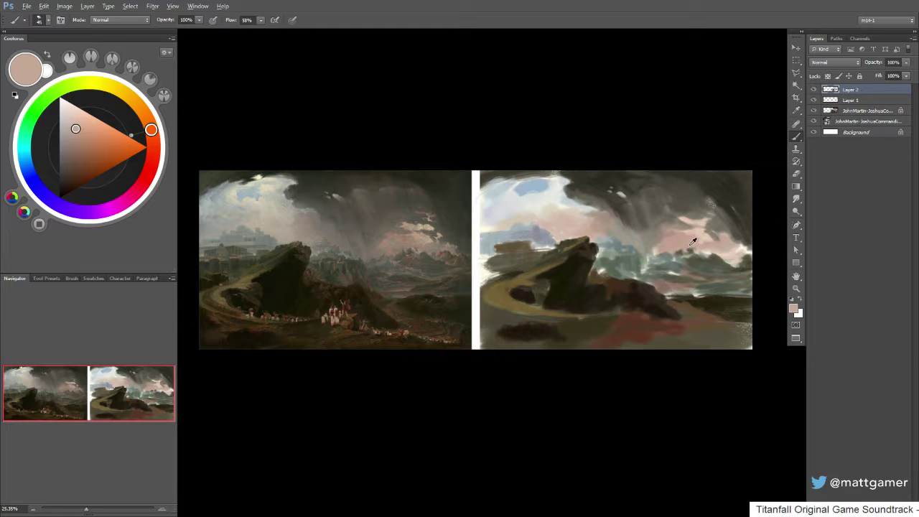
{"action": "left_click", "coordinate": [688, 250], "text": "alt"}
{"action": "left_click", "coordinate": [680, 257], "text": "alt"}
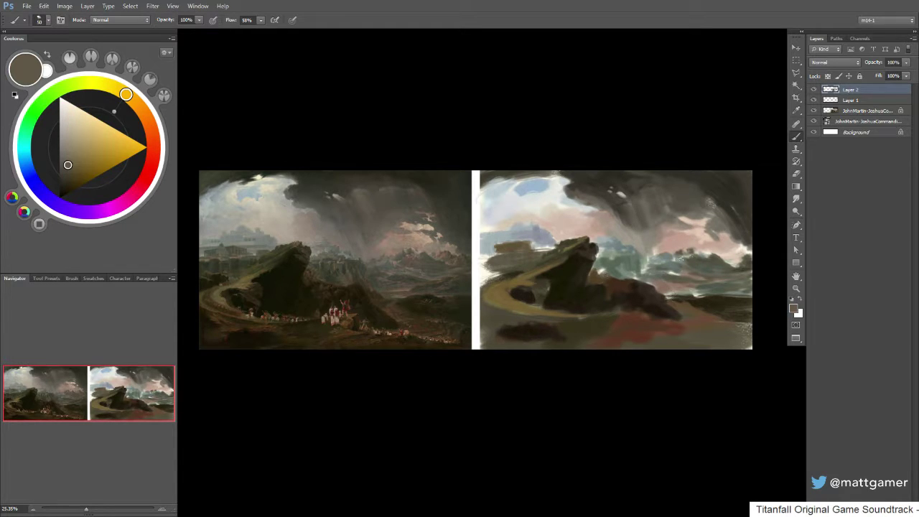
- Sample pale pinks, light greys and olive to reshape the ridgeline and the sky behind it toward the painting's right edge
{"action": "left_click", "coordinate": [707, 246], "text": "alt"}
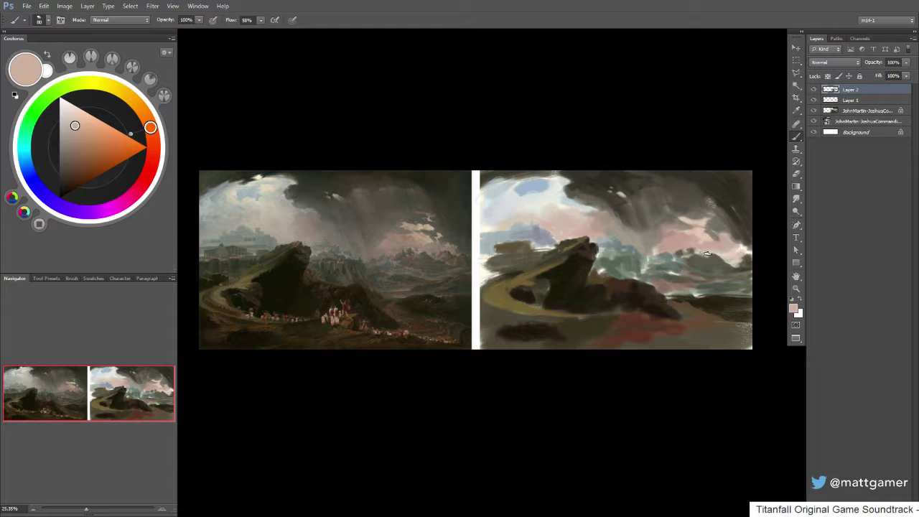
{"action": "left_click", "coordinate": [703, 247], "text": "alt"}
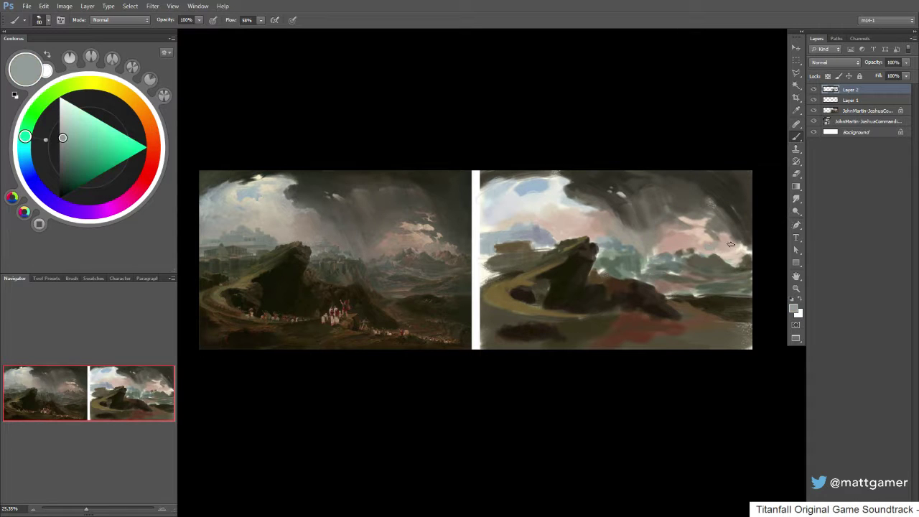
{"action": "key", "text": "alt"}
{"action": "left_click_drag", "start_coordinate": [711, 253], "coordinate": [717, 247]}
{"action": "key", "text": "alt"}
{"action": "left_click", "coordinate": [724, 246], "text": "alt"}
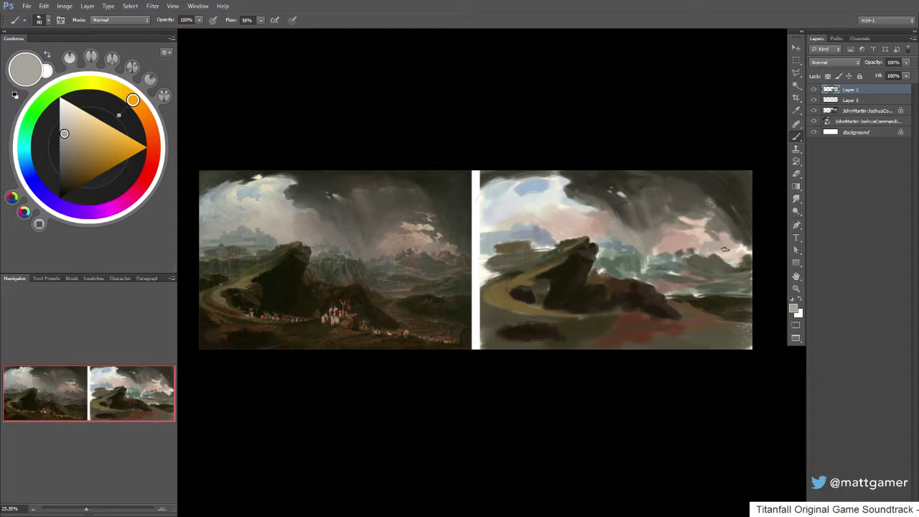
{"action": "left_click", "coordinate": [714, 257], "text": "alt"}
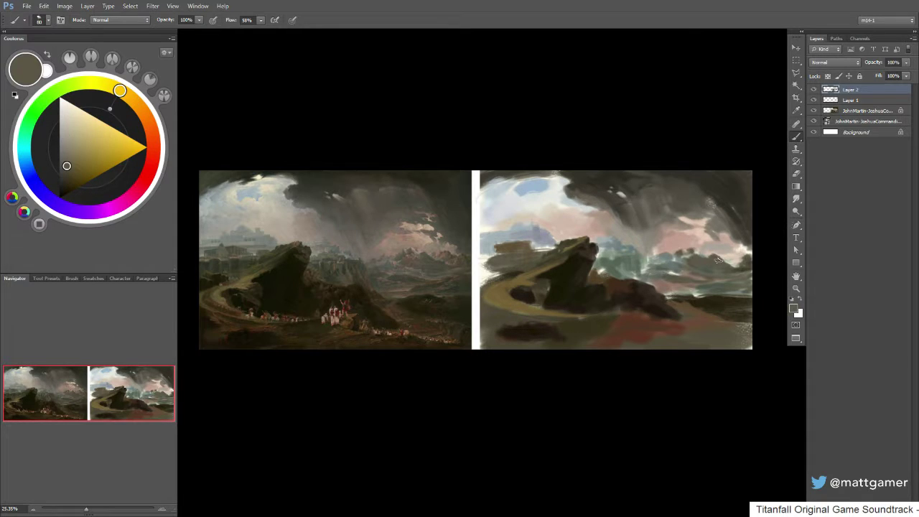
{"action": "left_click", "coordinate": [691, 252], "text": "alt"}
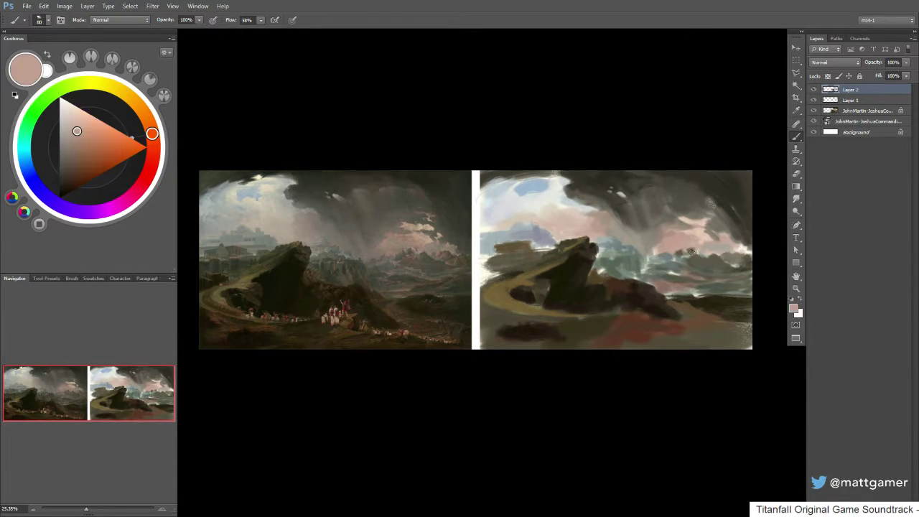
- Mix a deeper pink and sample olive browns to detail the hills at the painting's far right with a fine brush
{"action": "left_click", "coordinate": [82, 136]}
{"action": "left_click", "coordinate": [739, 262], "text": "alt"}
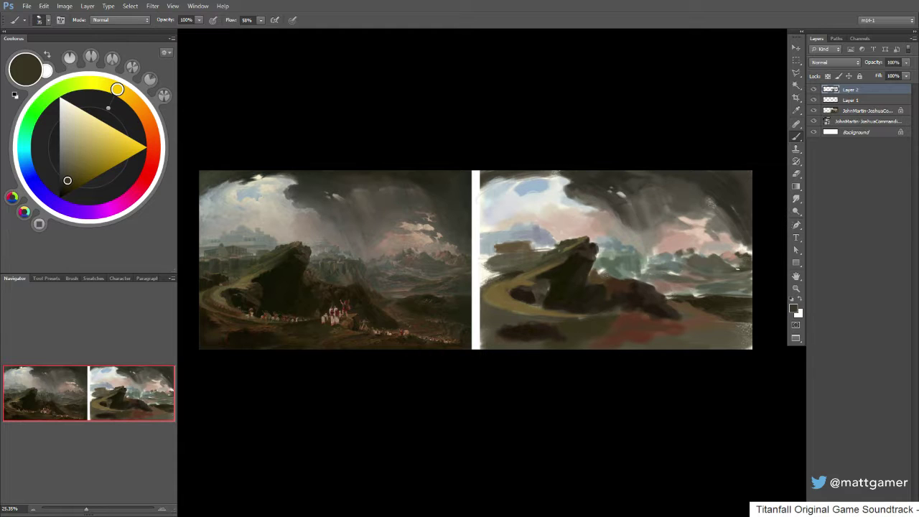
{"action": "left_click", "coordinate": [736, 257], "text": "alt"}
{"action": "left_click", "coordinate": [750, 256], "text": "alt"}
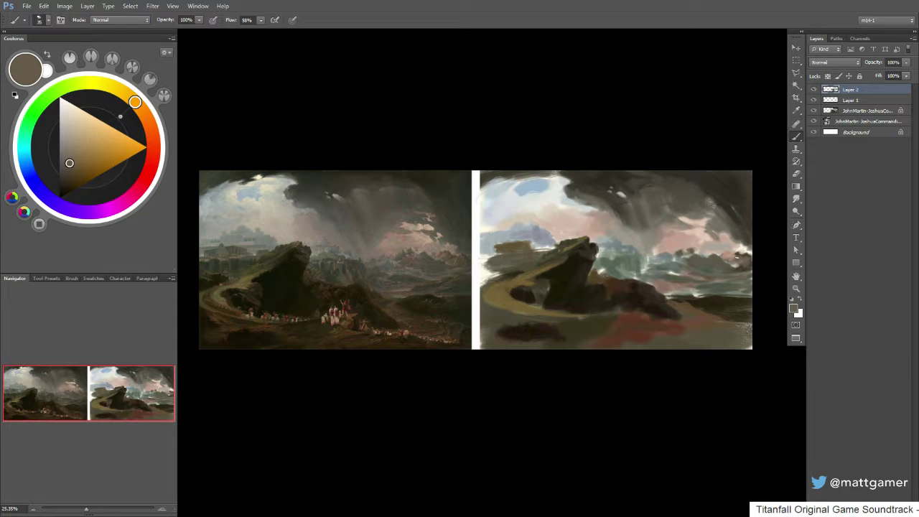
{"action": "left_click", "coordinate": [735, 255], "text": "alt"}
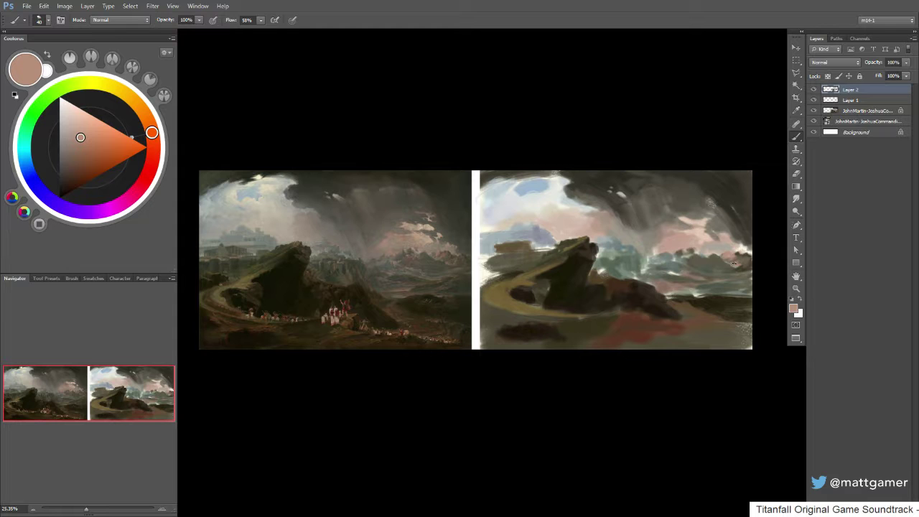
{"action": "left_click", "coordinate": [718, 254], "text": "alt"}
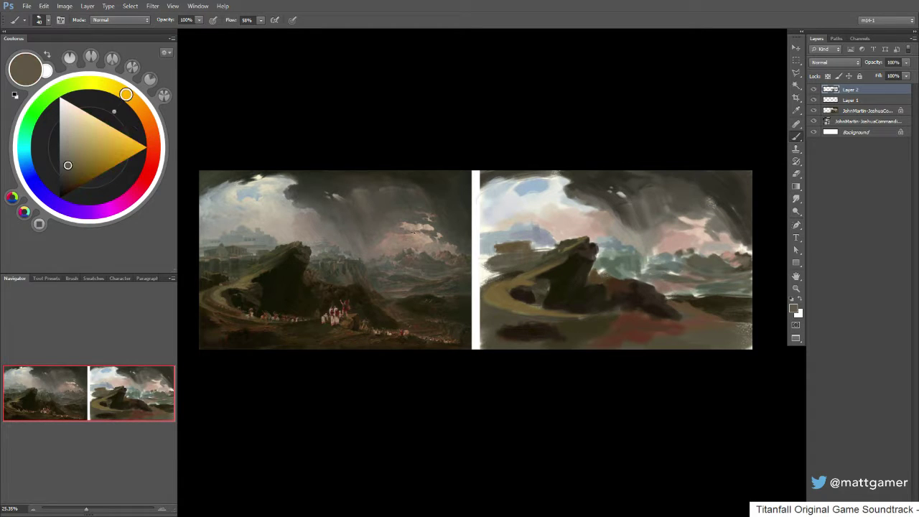
- Sample dark and mid greys and blend the slanting streaks of the storm cloud above the pink clouds
{"action": "left_click", "coordinate": [720, 192], "text": "alt"}
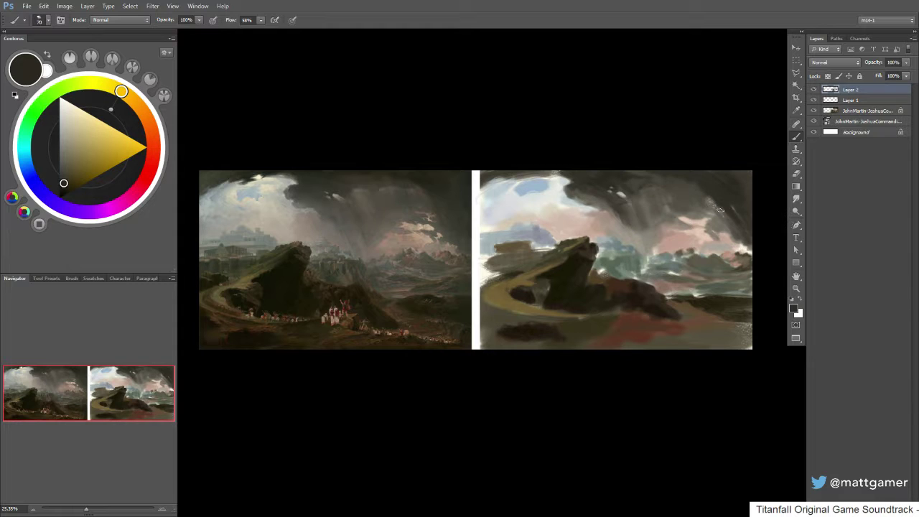
{"action": "left_click", "coordinate": [718, 209], "text": "alt"}
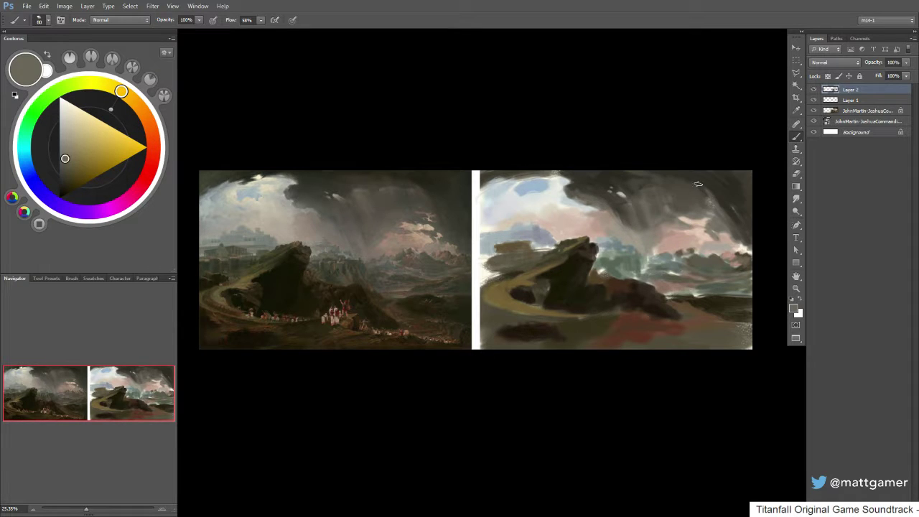
{"action": "left_click", "coordinate": [717, 199], "text": "alt"}
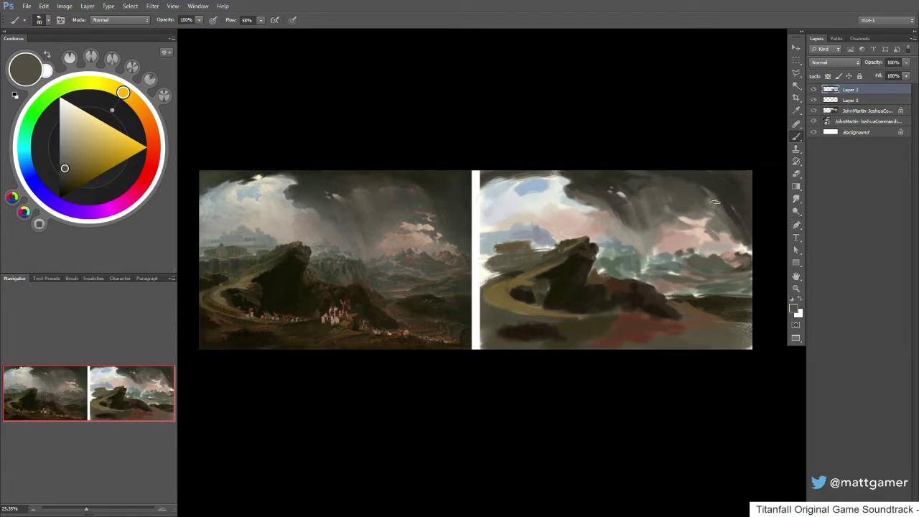
{"action": "left_click", "coordinate": [701, 191], "text": "alt"}
{"action": "left_click", "coordinate": [699, 179], "text": "alt"}
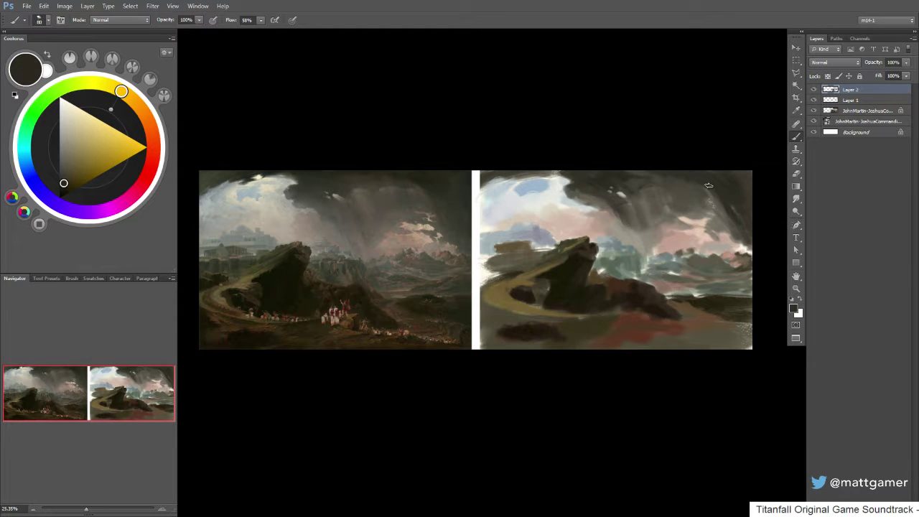
{"action": "left_click", "coordinate": [690, 180], "text": "alt"}
{"action": "left_click", "coordinate": [701, 173], "text": "alt"}
- Mix a near-black grey and darken the upper edge of the storm sky with a much larger brush
{"action": "left_click", "coordinate": [62, 186]}
{"action": "key", "text": "bracketright"}
{"action": "key", "text": "bracketright"}
{"action": "key", "text": "bracketright"}
{"action": "key", "text": "bracketright"}
{"action": "key", "text": "bracketright"}
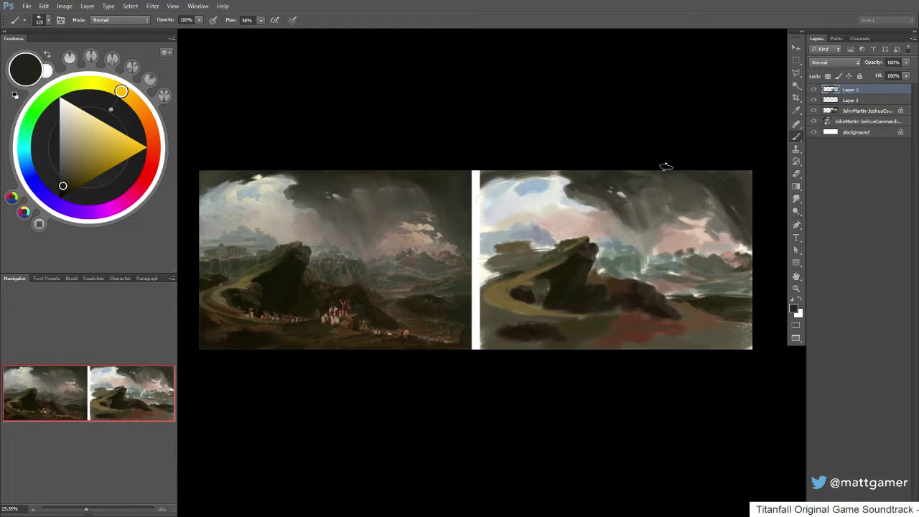
{"action": "key", "text": "bracketleft"}
{"action": "key", "text": "bracketleft"}
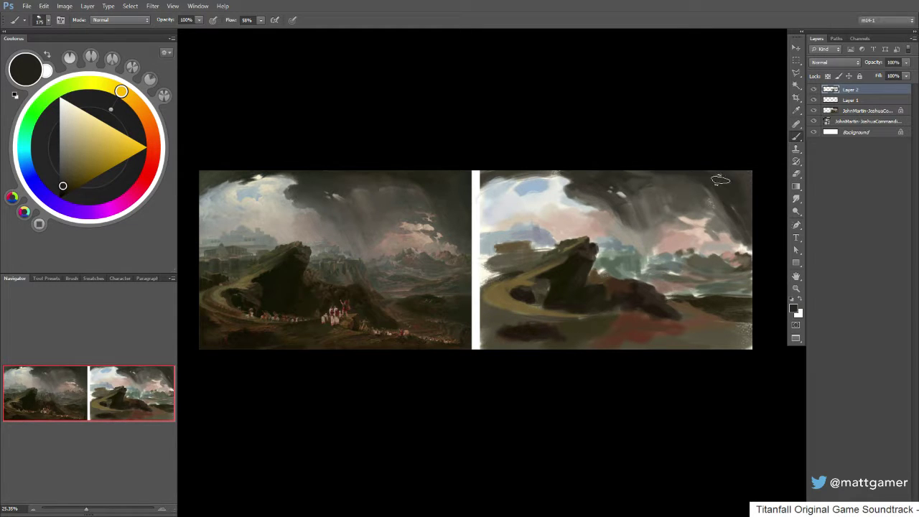
{"action": "key", "text": "bracketleft"}
{"action": "key", "text": "bracketright"}
- Sample a warm grey and paint thin cloud strokes over the blue sky's upper-left corner with a 60-size brush
{"action": "key", "text": "bracketleft"}
{"action": "key", "text": "bracketleft"}
{"action": "key", "text": "bracketleft"}
{"action": "key", "text": "bracketleft"}
{"action": "left_click", "coordinate": [483, 171], "text": "alt"}
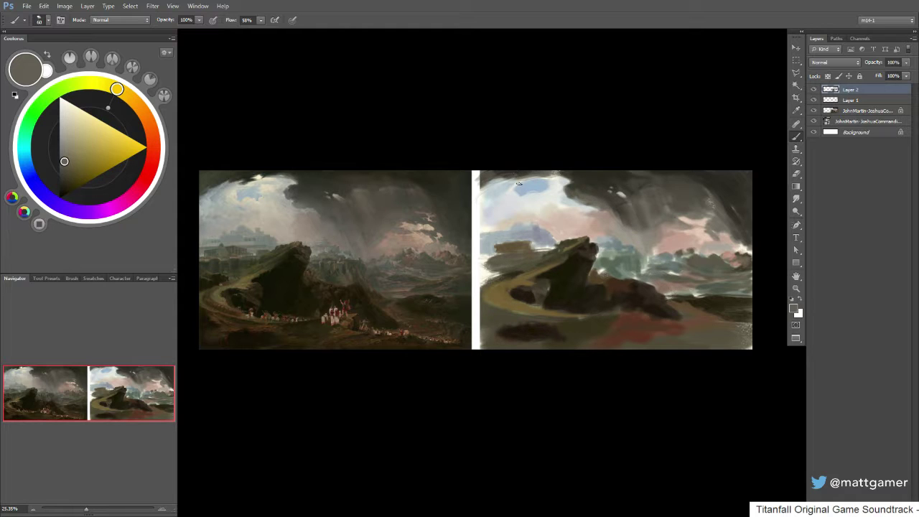
- Mix pale blue tones to lighten the sky at the painting's left edge, and reshape the distant blue mountain with sampled purple-grey
{"action": "left_click", "coordinate": [502, 188], "text": "alt"}
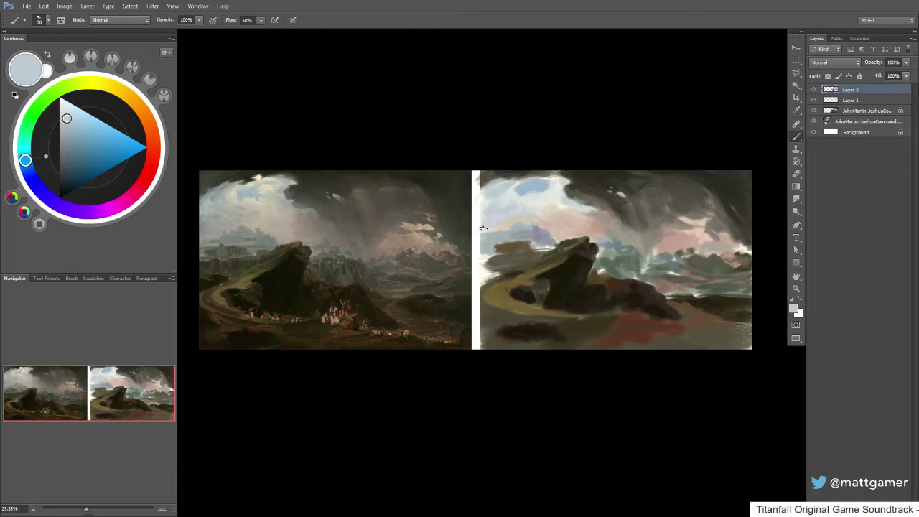
{"action": "left_click", "coordinate": [499, 233], "text": "alt"}
{"action": "left_click_drag", "start_coordinate": [70, 142], "coordinate": [67, 118]}
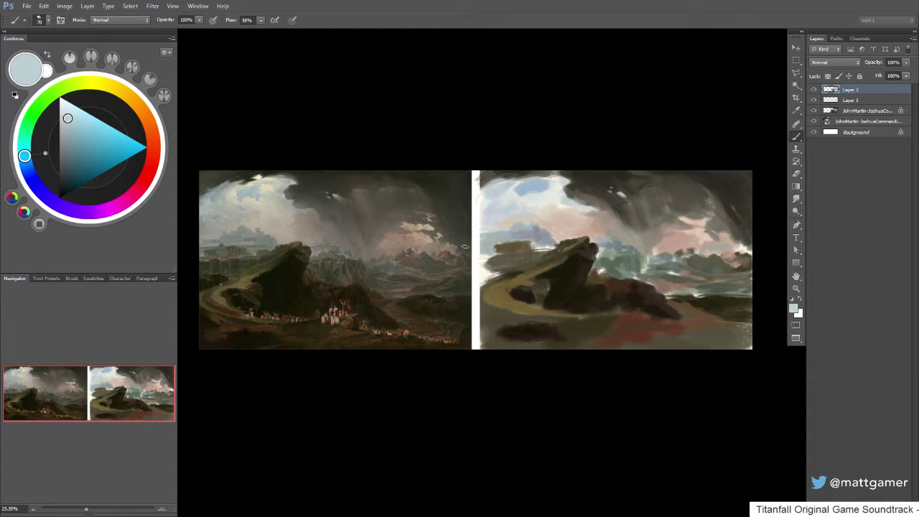
{"action": "left_click_drag", "start_coordinate": [26, 159], "coordinate": [24, 151]}
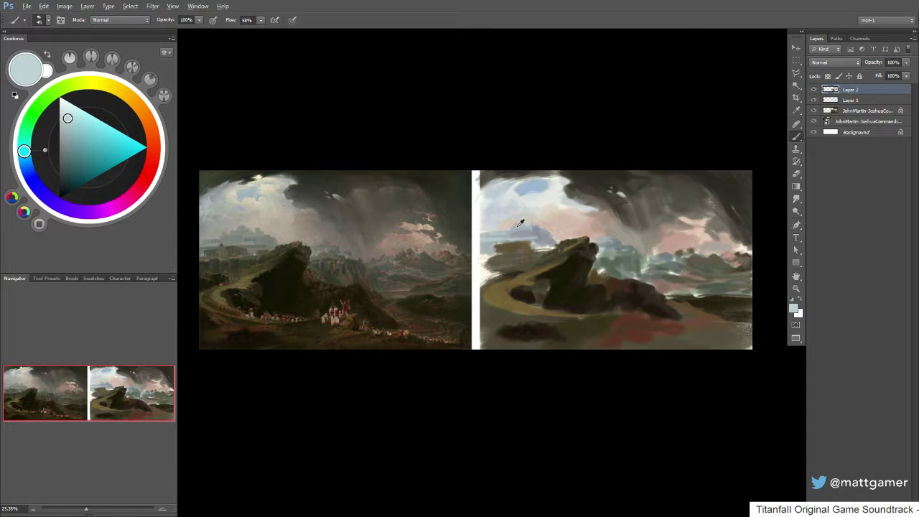
{"action": "left_click", "coordinate": [519, 224], "text": "alt"}
{"action": "left_click", "coordinate": [524, 224], "text": "alt"}
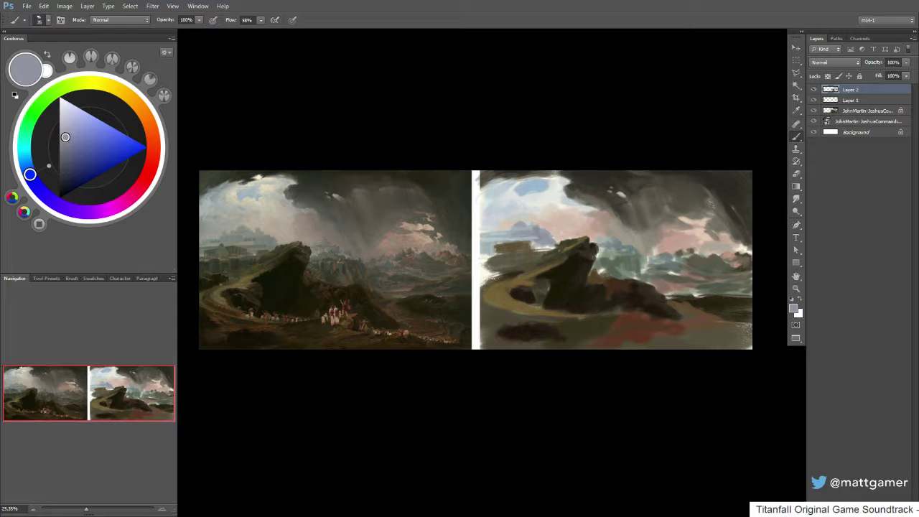
- Sample olive and dark brown tones and refine the slope and crest behind the main rock with a 25-size brush
{"action": "left_click", "coordinate": [542, 259], "text": "alt"}
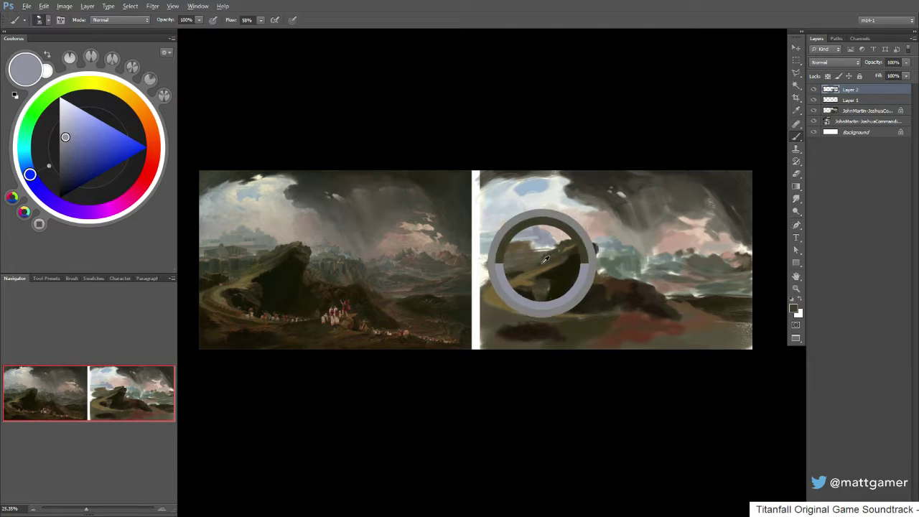
{"action": "left_click", "coordinate": [538, 270], "text": "alt"}
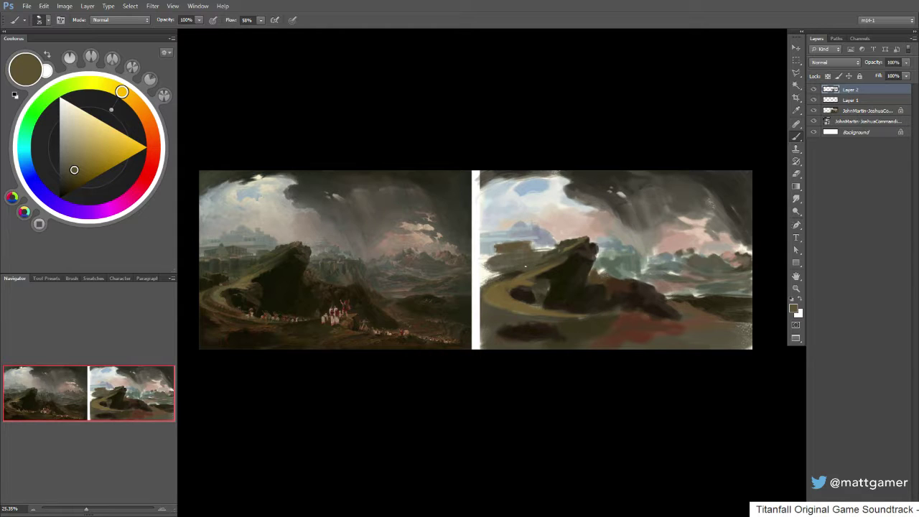
{"action": "left_click", "coordinate": [561, 244], "text": "alt"}
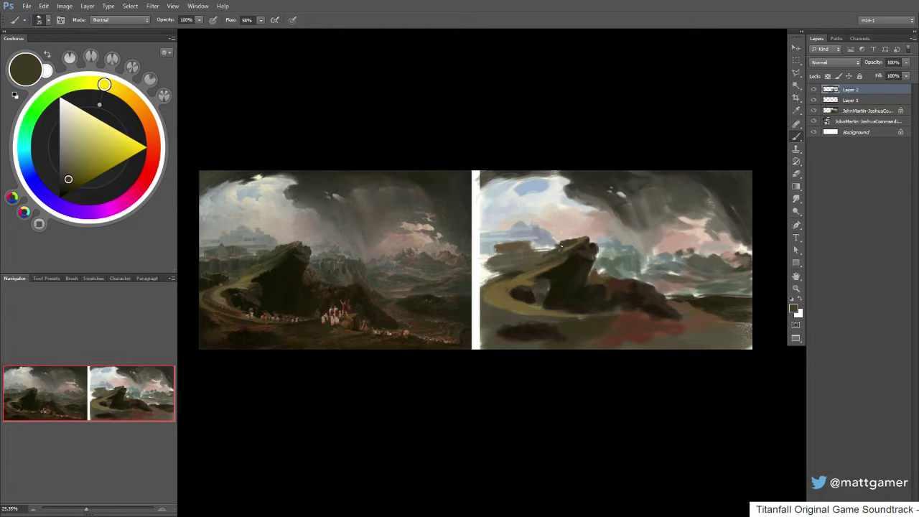
- Paint near-black dark shapes along the plateau's left edge and extend the winding path beneath them with sampled ochre
{"action": "left_click", "coordinate": [501, 268], "text": "alt"}
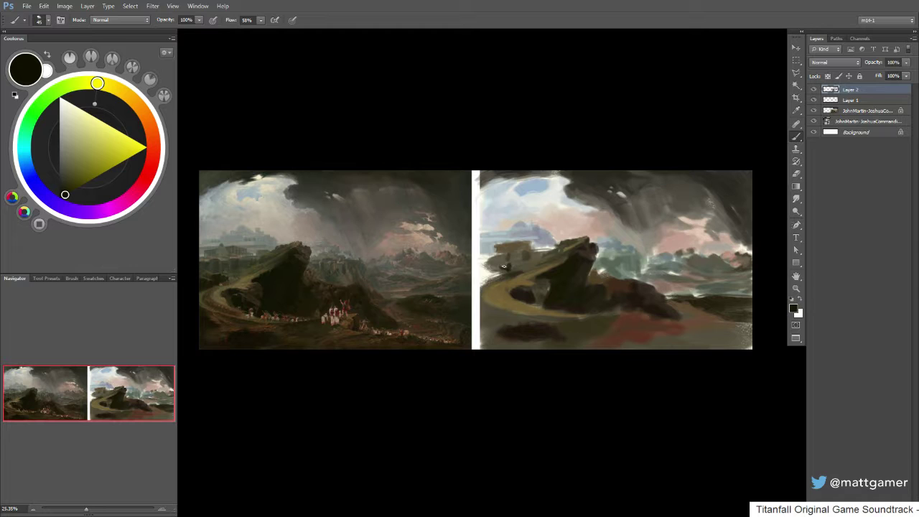
{"action": "mouse_move", "coordinate": [495, 267]}
{"action": "left_mouse_down"}
{"action": "mouse_move", "coordinate": [482, 279]}
{"action": "mouse_move", "coordinate": [498, 274]}
{"action": "left_mouse_up"}
{"action": "left_click", "coordinate": [490, 284], "text": "alt"}
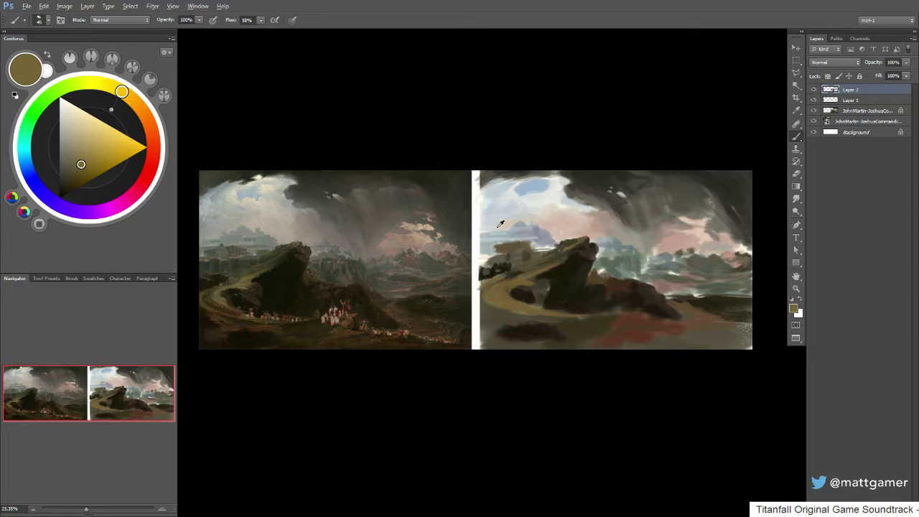
- Sample brown and near-black tones and touch up the plateau slope and the shadow beside the main rock
{"action": "left_click", "coordinate": [522, 240], "text": "alt"}
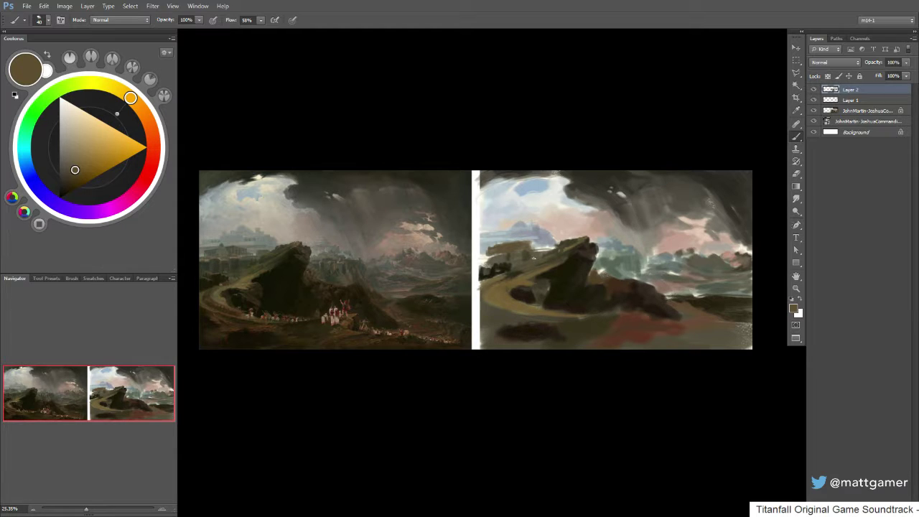
{"action": "left_click", "coordinate": [569, 300], "text": "alt"}
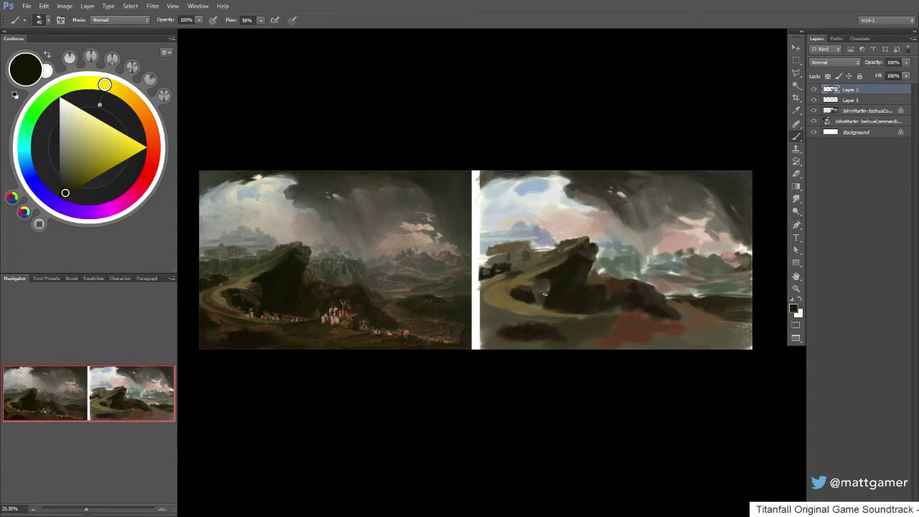
- Mix a dark olive and darken the ground beneath the winding path with a brush enlarged to 100 and trimmed to 90
{"action": "left_click", "coordinate": [581, 322], "text": "alt"}
{"action": "left_click_drag", "start_coordinate": [70, 187], "coordinate": [67, 188]}
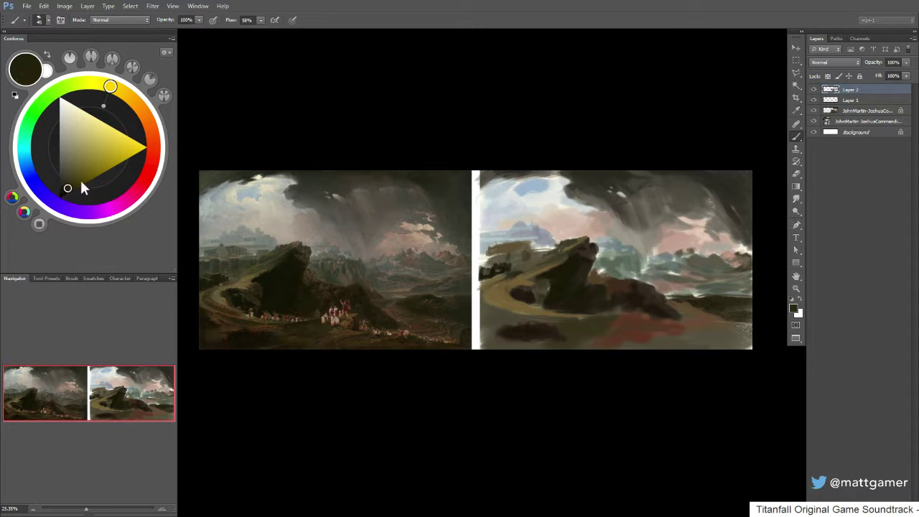
{"action": "left_click_drag", "start_coordinate": [110, 90], "coordinate": [101, 84]}
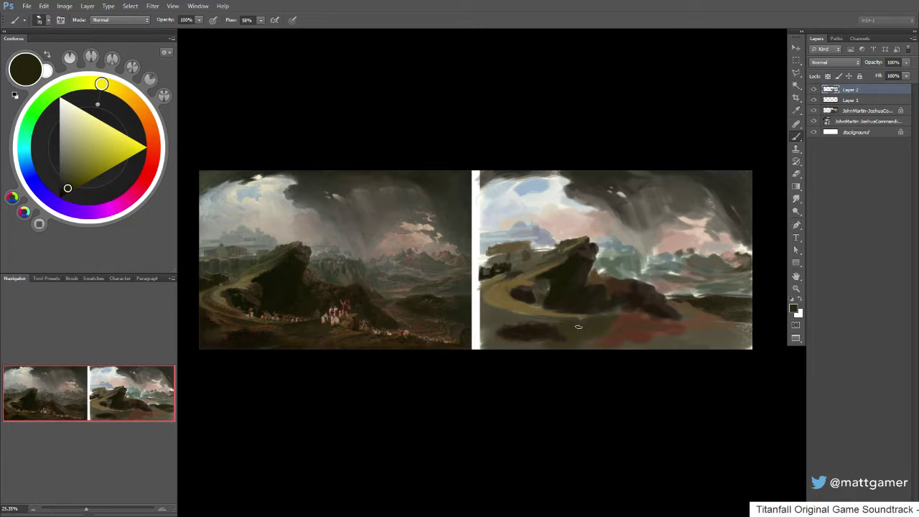
{"action": "key", "text": "bracketright"}
{"action": "key", "text": "bracketright"}
{"action": "key", "text": "bracketright"}
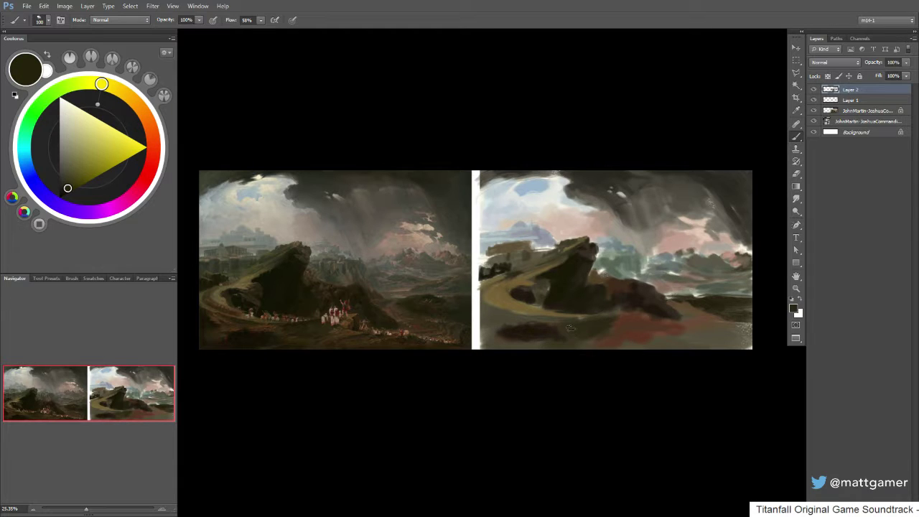
{"action": "key", "text": "bracketleft"}
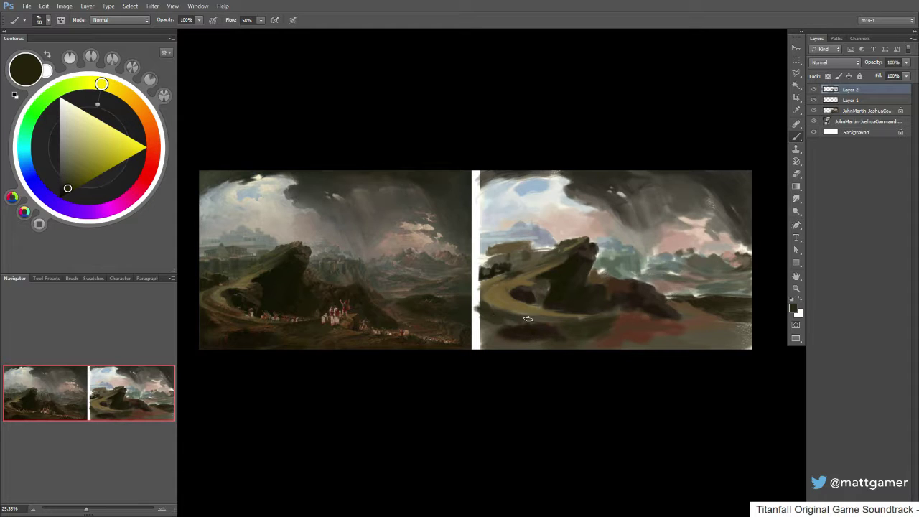
{"action": "mouse_move", "coordinate": [498, 317]}
{"action": "left_mouse_down"}
{"action": "mouse_move", "coordinate": [476, 327]}
{"action": "mouse_move", "coordinate": [475, 344]}
{"action": "mouse_move", "coordinate": [536, 350]}
{"action": "mouse_move", "coordinate": [489, 339]}
{"action": "left_mouse_up"}
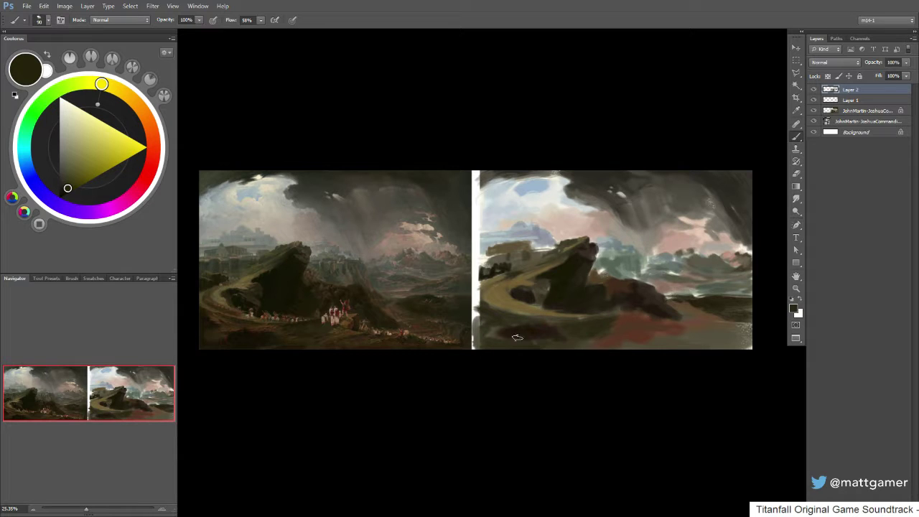
- Sample dark brown and near-black tones and deepen the lower-left foreground and the ground below the path with 100- and 60-size brushes
{"action": "key", "text": "bracketright"}
{"action": "mouse_move", "coordinate": [523, 346]}
{"action": "left_mouse_down"}
{"action": "mouse_move", "coordinate": [485, 340]}
{"action": "mouse_move", "coordinate": [526, 332]}
{"action": "left_mouse_up"}
{"action": "left_click", "coordinate": [521, 316], "text": "alt"}
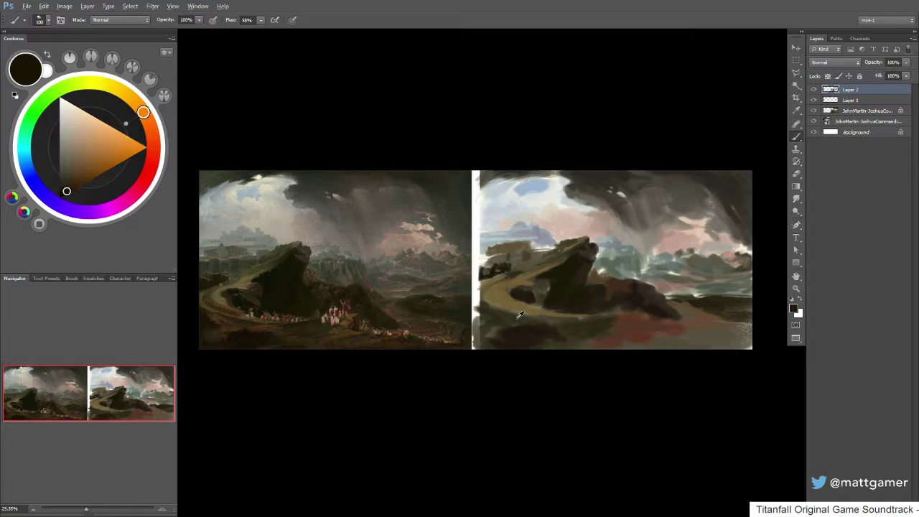
{"action": "key", "text": "bracketleft"}
{"action": "left_click", "coordinate": [517, 293], "text": "alt"}
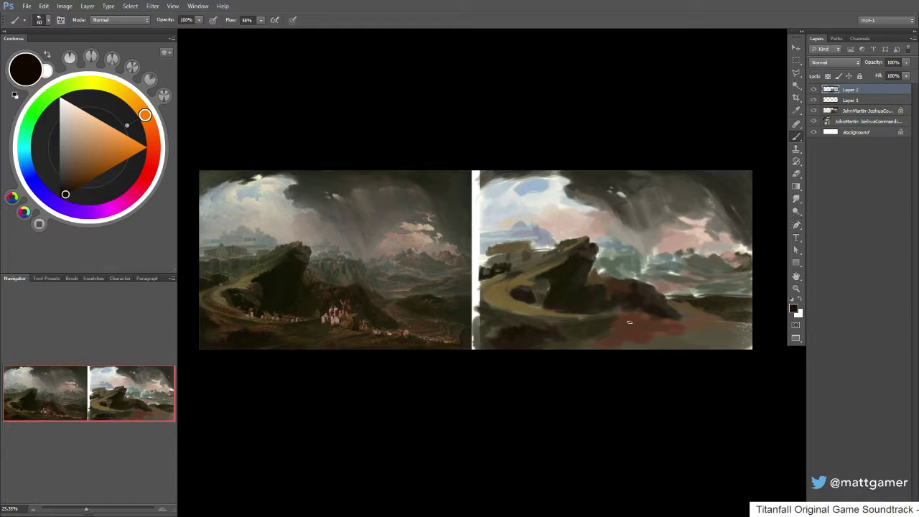
- Mix a warm brown from the ground beyond the reddish rock and blend it over the right foreground with a slightly larger brush
{"action": "left_click", "coordinate": [691, 309], "text": "alt"}
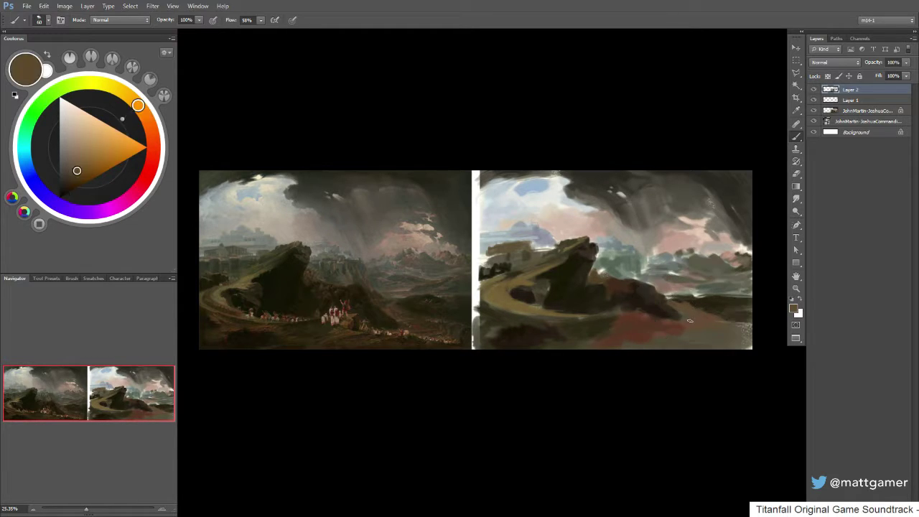
{"action": "left_click", "coordinate": [79, 162]}
{"action": "mouse_move", "coordinate": [79, 161]}
{"action": "left_mouse_down"}
{"action": "mouse_move", "coordinate": [78, 173]}
{"action": "mouse_move", "coordinate": [85, 166]}
{"action": "left_mouse_up"}
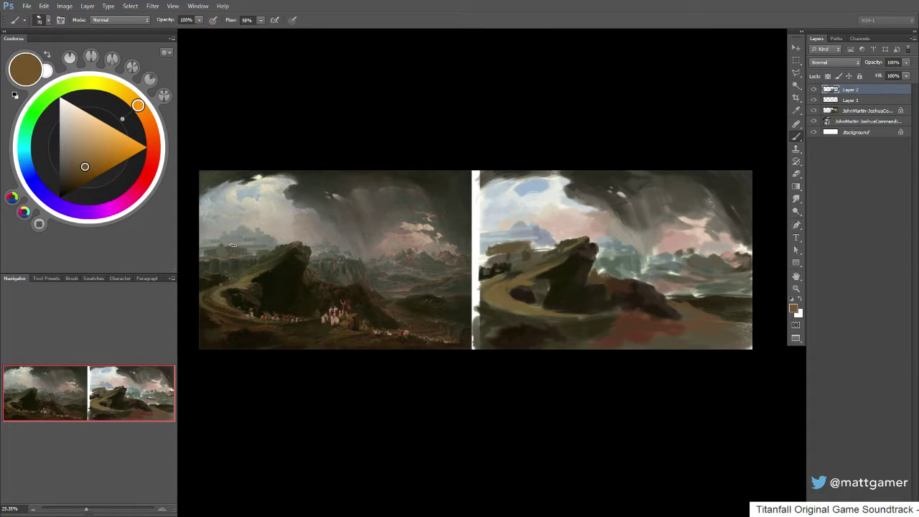
{"action": "key", "text": "bracketright"}
{"action": "mouse_move", "coordinate": [411, 312]}
{"action": "left_mouse_down"}
{"action": "mouse_move", "coordinate": [422, 328]}
{"action": "mouse_move", "coordinate": [419, 321]}
{"action": "left_mouse_up"}
{"action": "left_click", "coordinate": [720, 325], "text": "alt"}
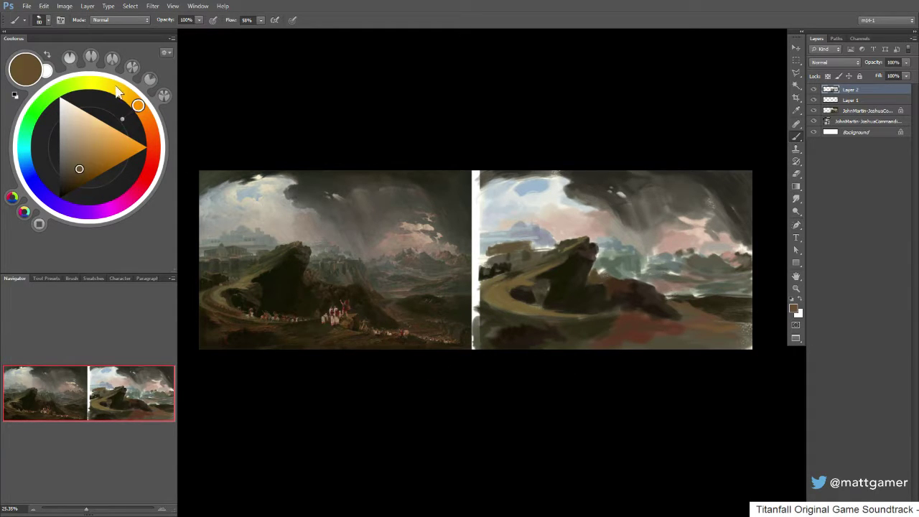
- Darken the red patch and right foreground with a very dark brown, enlarging the brush to 175
{"action": "left_click_drag", "start_coordinate": [80, 171], "coordinate": [72, 189]}
{"action": "mouse_move", "coordinate": [704, 327]}
{"action": "left_mouse_down"}
{"action": "mouse_move", "coordinate": [731, 324]}
{"action": "mouse_move", "coordinate": [698, 324]}
{"action": "mouse_move", "coordinate": [683, 304]}
{"action": "mouse_move", "coordinate": [714, 322]}
{"action": "mouse_move", "coordinate": [696, 326]}
{"action": "mouse_move", "coordinate": [684, 308]}
{"action": "mouse_move", "coordinate": [725, 327]}
{"action": "mouse_move", "coordinate": [714, 330]}
{"action": "mouse_move", "coordinate": [745, 337]}
{"action": "mouse_move", "coordinate": [748, 327]}
{"action": "mouse_move", "coordinate": [740, 332]}
{"action": "mouse_move", "coordinate": [750, 350]}
{"action": "mouse_move", "coordinate": [741, 333]}
{"action": "mouse_move", "coordinate": [655, 346]}
{"action": "mouse_move", "coordinate": [677, 346]}
{"action": "mouse_move", "coordinate": [667, 351]}
{"action": "mouse_move", "coordinate": [587, 343]}
{"action": "mouse_move", "coordinate": [672, 330]}
{"action": "left_mouse_up"}
{"action": "key", "text": "]"}
{"action": "key", "text": "]"}
{"action": "key", "text": "bracketright"}
{"action": "key", "text": "bracketleft"}
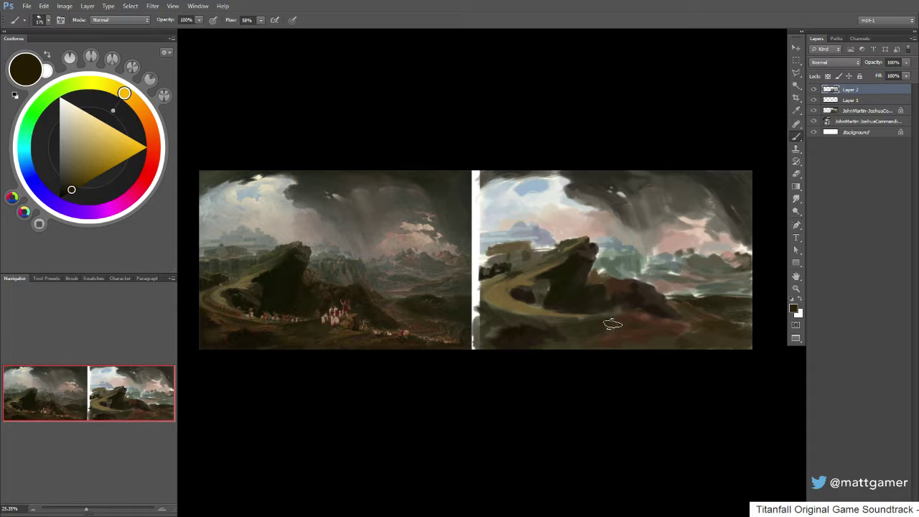
- Sample near-black tones and darken the hollow inside the path's bend, reducing the brush to 50
{"action": "left_click", "coordinate": [567, 300], "text": "alt"}
{"action": "key", "text": "bracketleft"}
{"action": "key", "text": "bracketleft"}
{"action": "key", "text": "bracketleft"}
{"action": "key", "text": "bracketleft"}
{"action": "key", "text": "bracketleft"}
{"action": "key", "text": "bracketleft"}
{"action": "left_click", "coordinate": [534, 296], "text": "alt"}
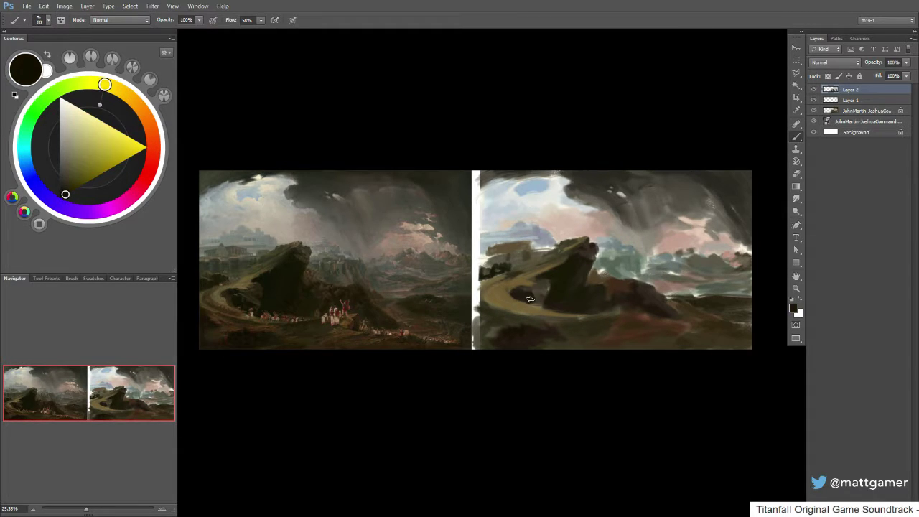
{"action": "key", "text": "bracketleft"}
{"action": "key", "text": "bracketleft"}
{"action": "left_click", "coordinate": [532, 295], "text": "alt"}
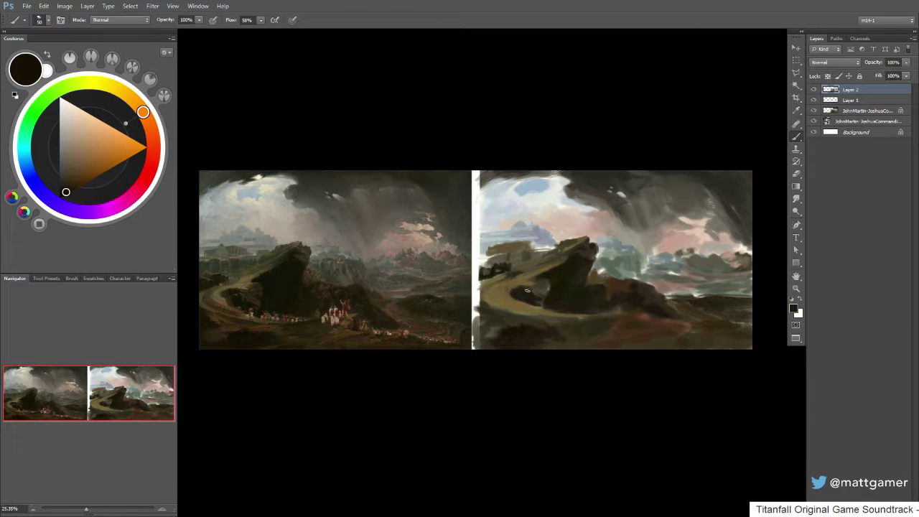
{"action": "left_click", "coordinate": [522, 300], "text": "alt"}
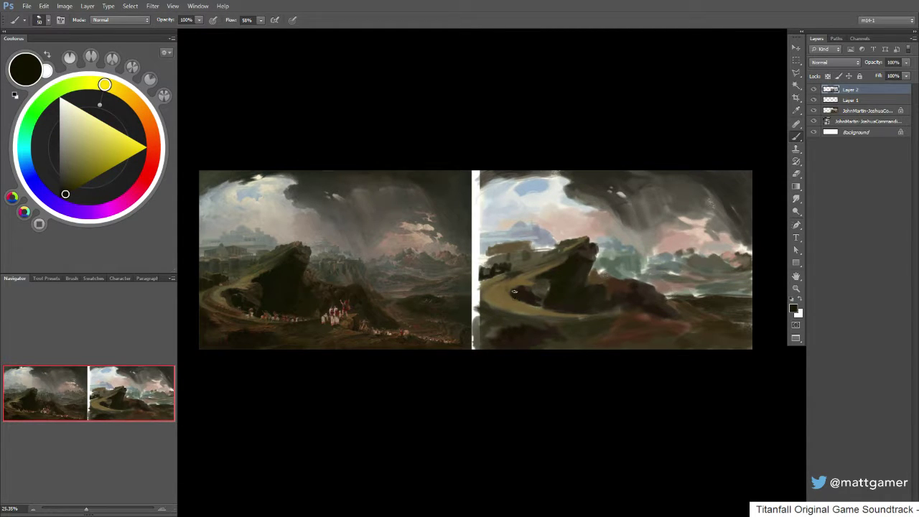
- Sample dark olive and ochre-brown tones and refine the small rock between the hollow and the main rock, reducing the brush to 35
{"action": "left_click", "coordinate": [554, 316], "text": "alt"}
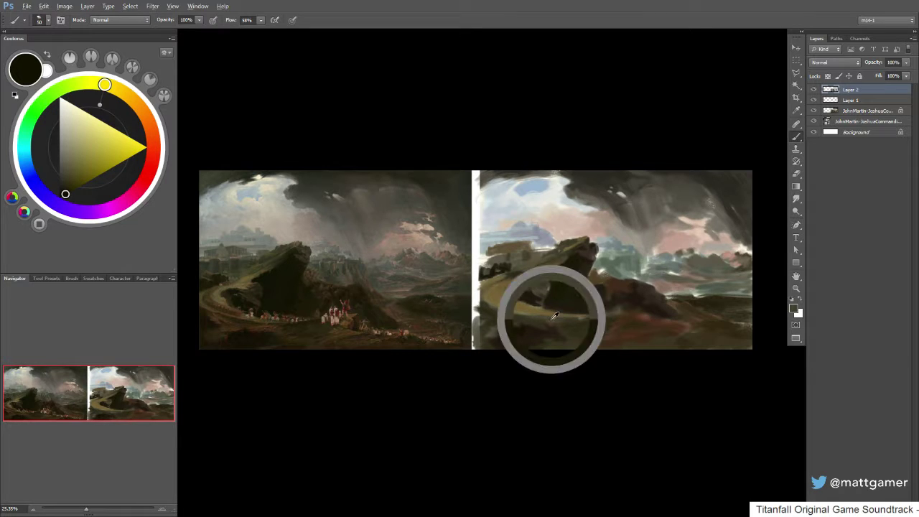
{"action": "left_click_drag", "start_coordinate": [554, 316], "coordinate": [533, 306]}
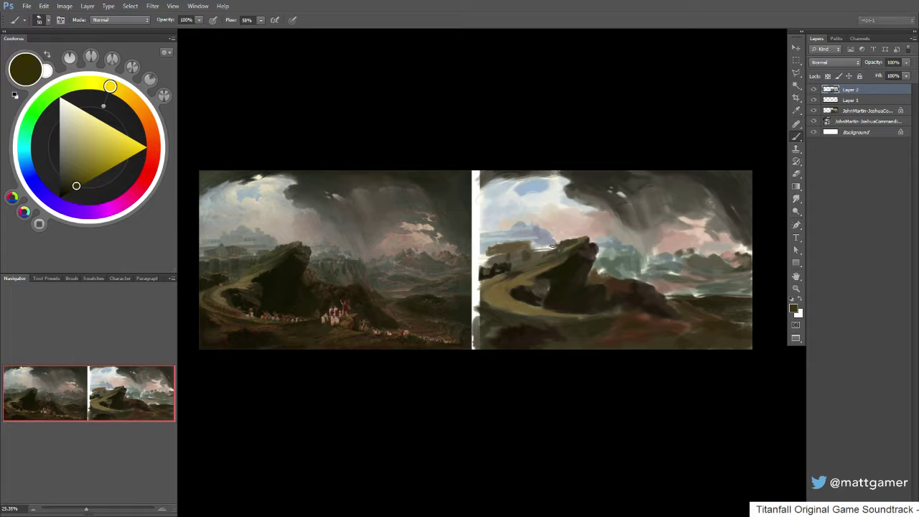
{"action": "left_click", "coordinate": [543, 290], "text": "alt"}
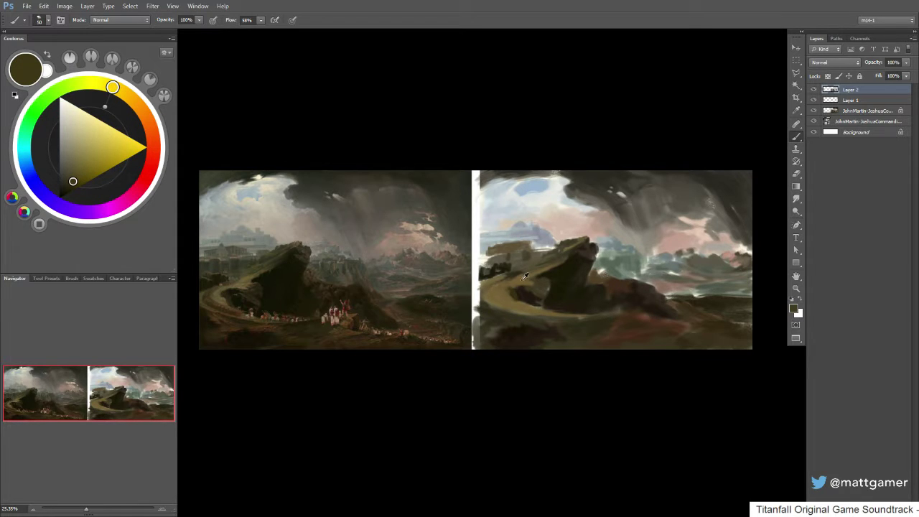
{"action": "left_click", "coordinate": [543, 282], "text": "alt"}
{"action": "key", "text": "bracketleft"}
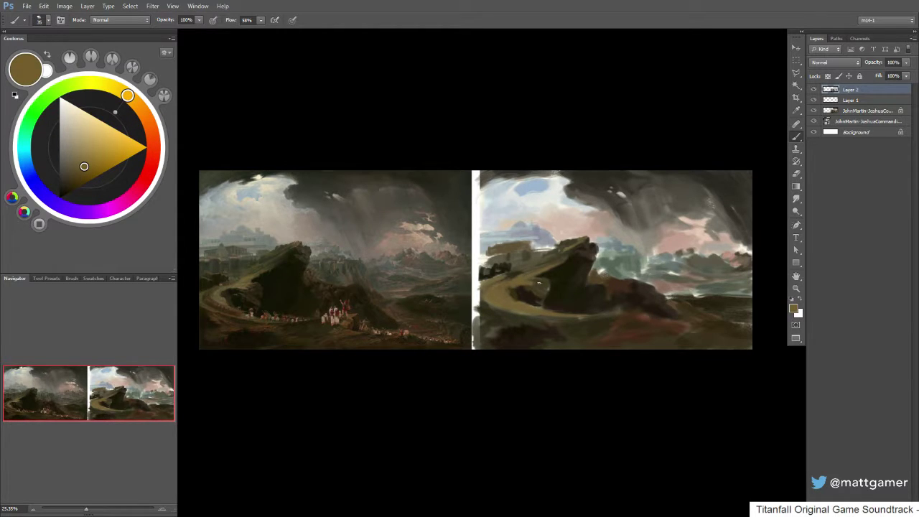
- Mix a lighter tan to highlight the path's inner bend, and redefine the hollow's edge with sampled dark tones using a 35-size brush
{"action": "left_click", "coordinate": [524, 278], "text": "alt"}
{"action": "left_click_drag", "start_coordinate": [84, 167], "coordinate": [83, 152]}
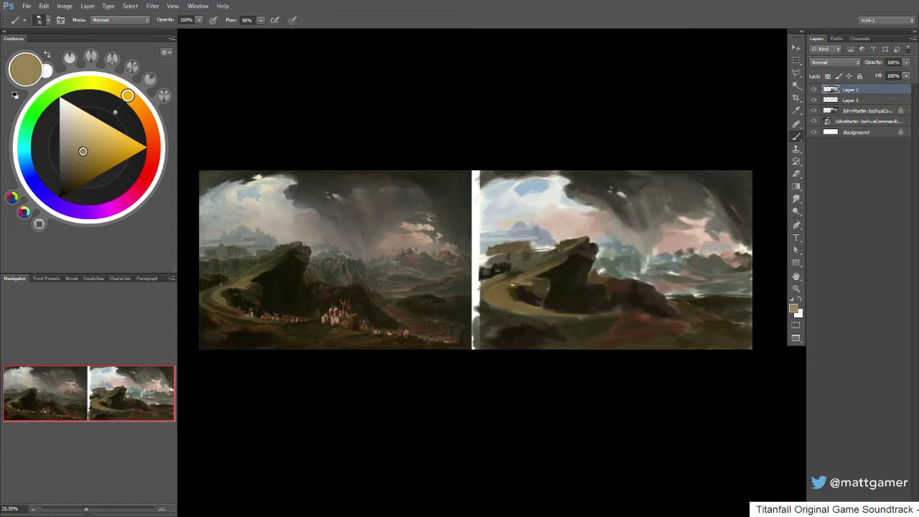
{"action": "left_click", "coordinate": [514, 286], "text": "alt"}
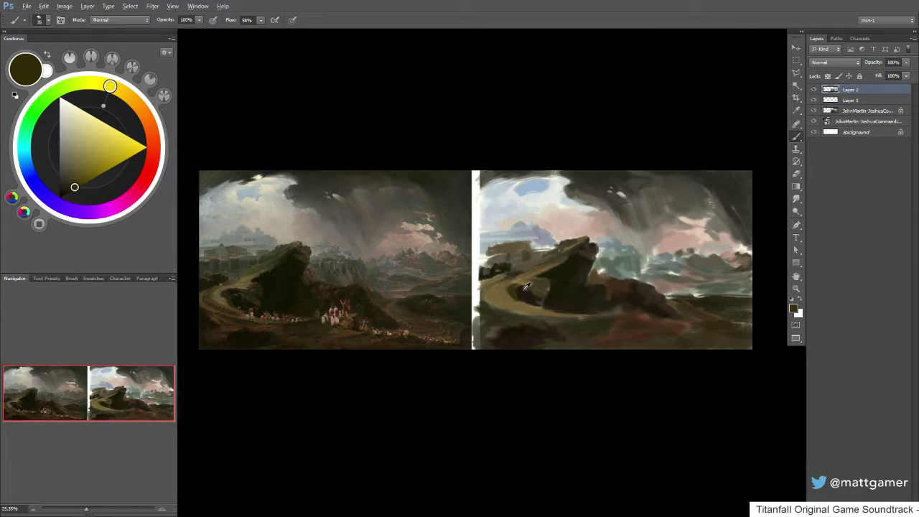
{"action": "left_click", "coordinate": [515, 285], "text": "alt"}
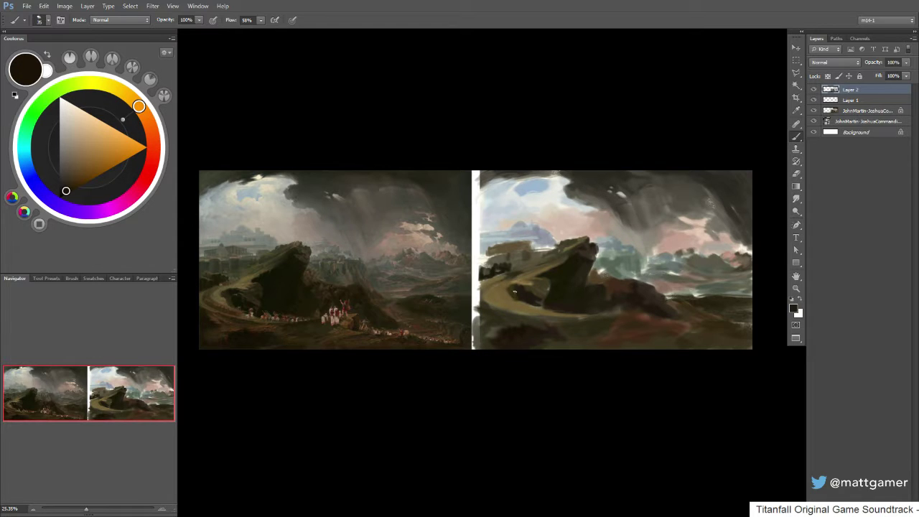
- Lighten the path's curve with a mixed greyish tan, and trim its lower edge with sampled dark olive using a 50-size brush
{"action": "left_click", "coordinate": [509, 291], "text": "alt"}
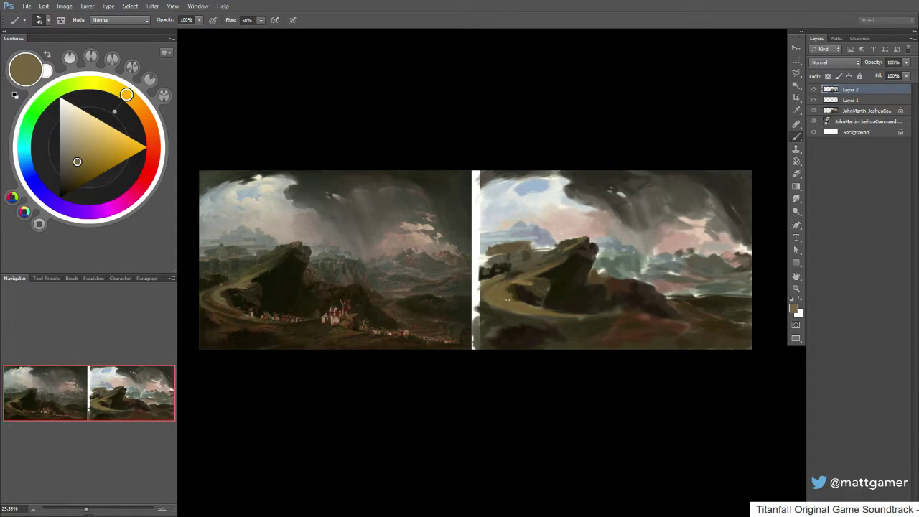
{"action": "left_click", "coordinate": [75, 153]}
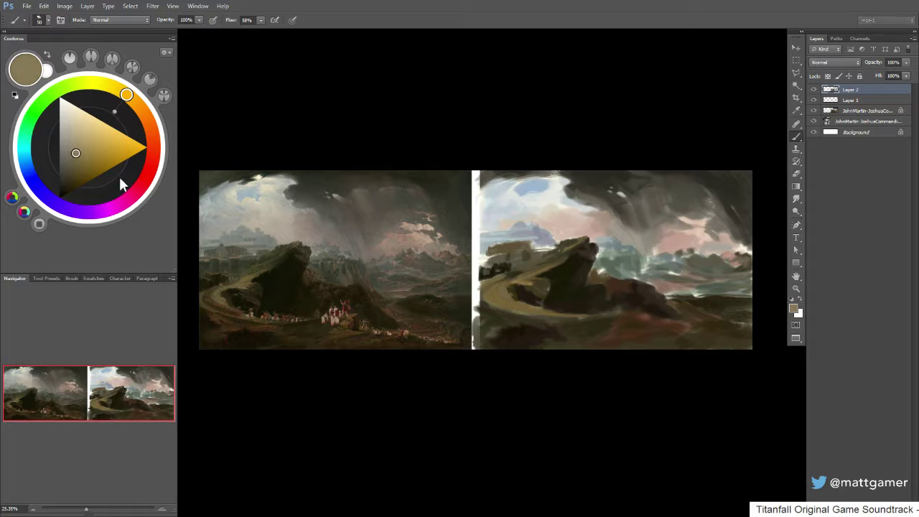
{"action": "left_click", "coordinate": [506, 314], "text": "alt"}
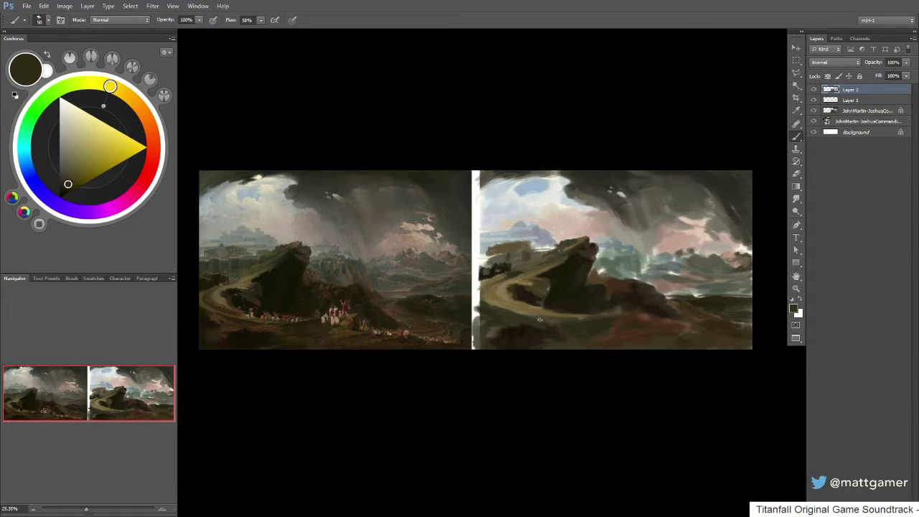
{"action": "left_click_drag", "start_coordinate": [520, 315], "coordinate": [553, 315]}
- Sample a near-black from the main rock and darken the ground just below the path with a 70-size brush
{"action": "left_click", "coordinate": [560, 295], "text": "alt"}
{"action": "key", "text": "]"}
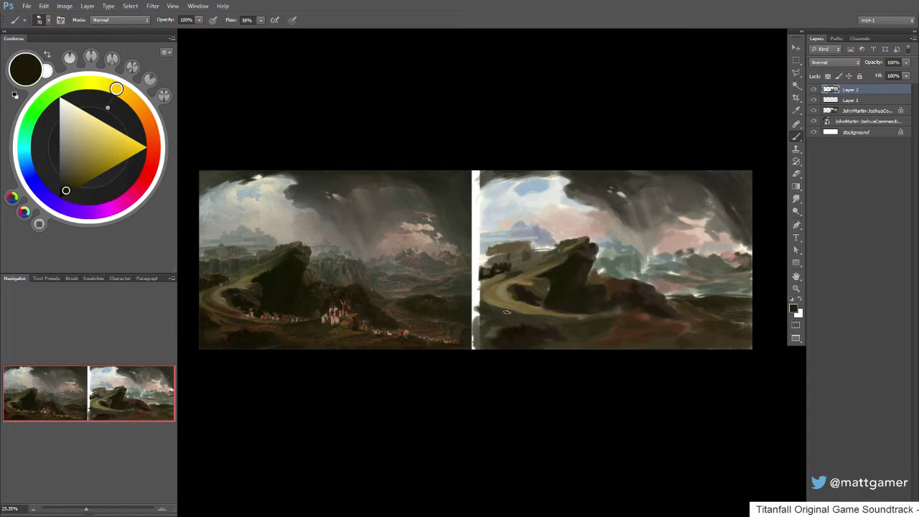
{"action": "left_click", "coordinate": [506, 317], "text": "alt"}
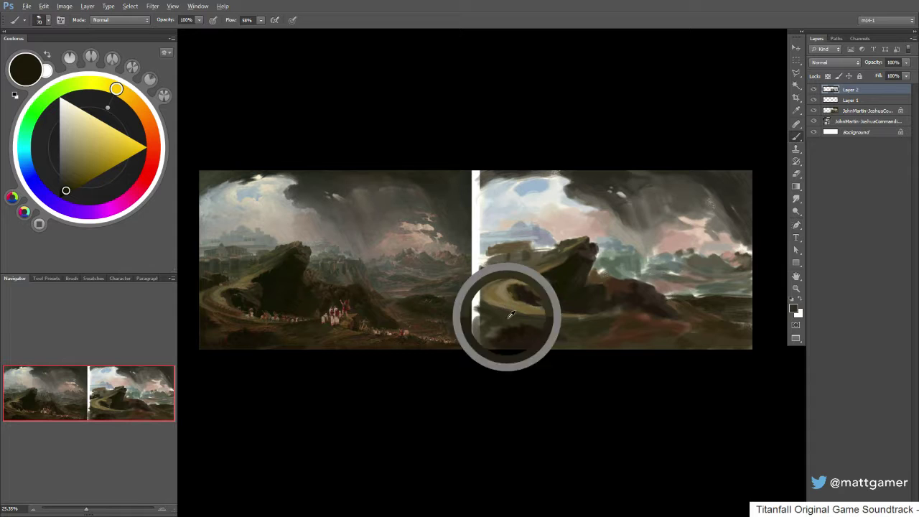
- Work reddish brown and dark brown tones, sampled from the painting and the reference, into the left foreground below the path
{"action": "left_click", "coordinate": [632, 323], "text": "alt"}
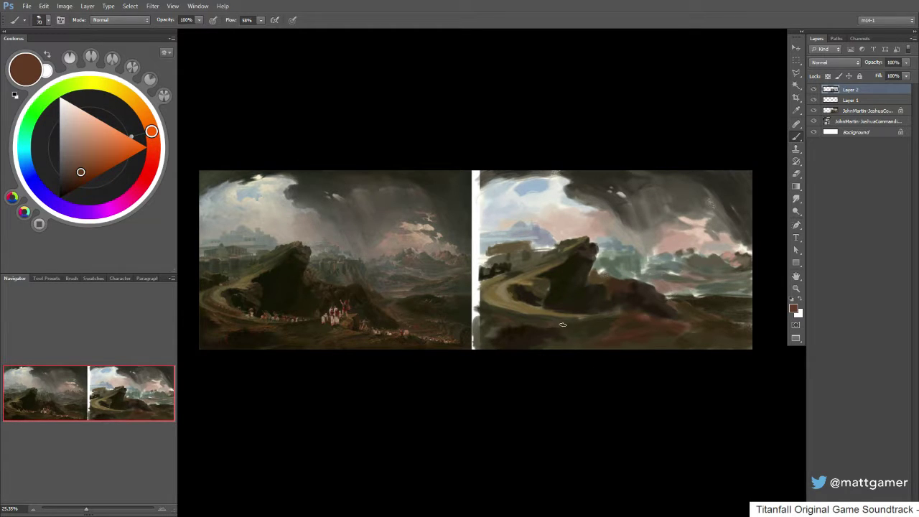
{"action": "left_click", "coordinate": [79, 168]}
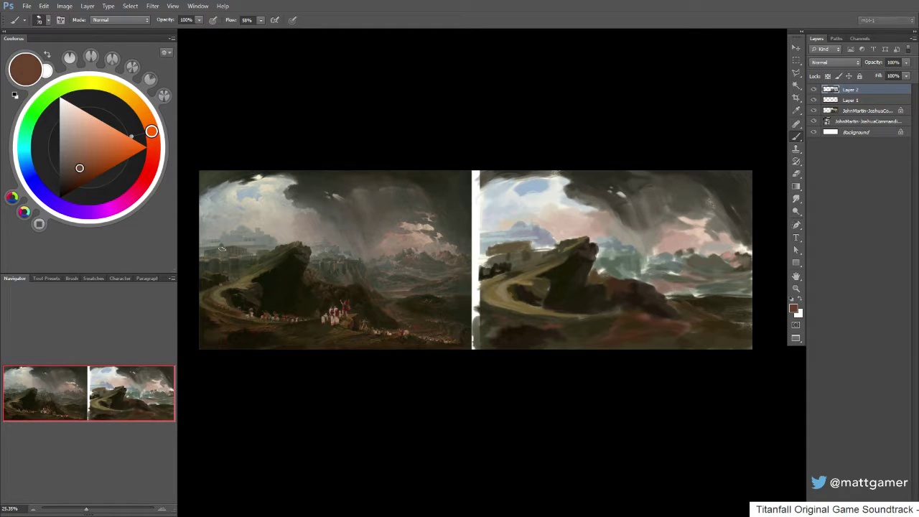
{"action": "left_click", "coordinate": [217, 316], "text": "alt"}
{"action": "left_click", "coordinate": [218, 317], "text": "alt"}
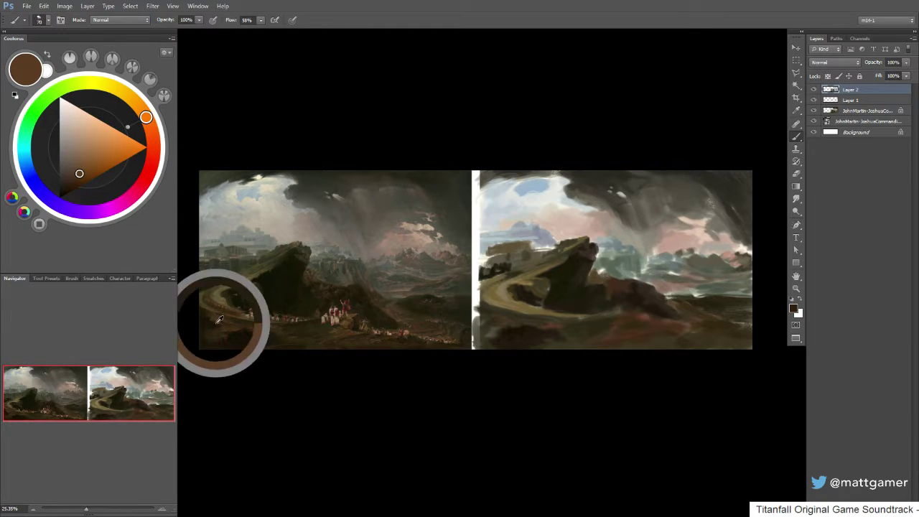
{"action": "left_click", "coordinate": [505, 320], "text": "alt"}
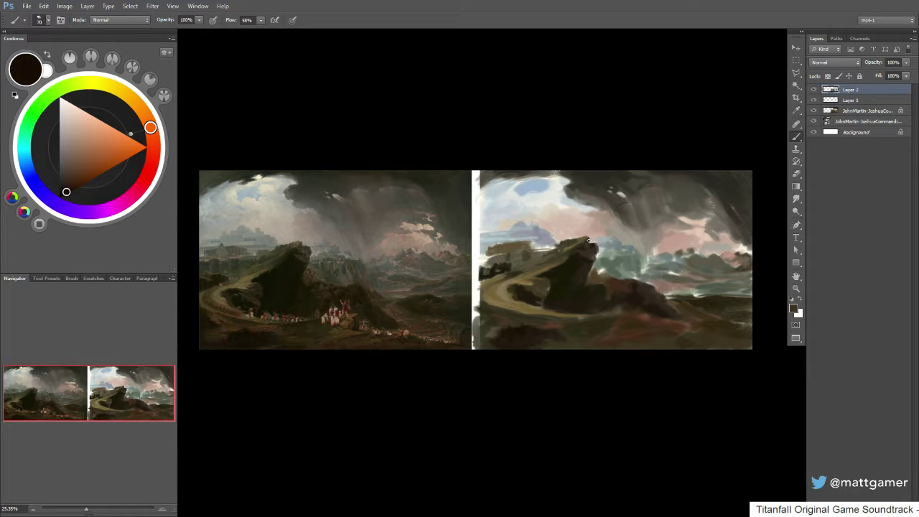
- Mix a greyish brown for the path and switch to the Sampled Brush 1 52 preset
{"action": "left_click_drag", "start_coordinate": [72, 180], "coordinate": [71, 169]}
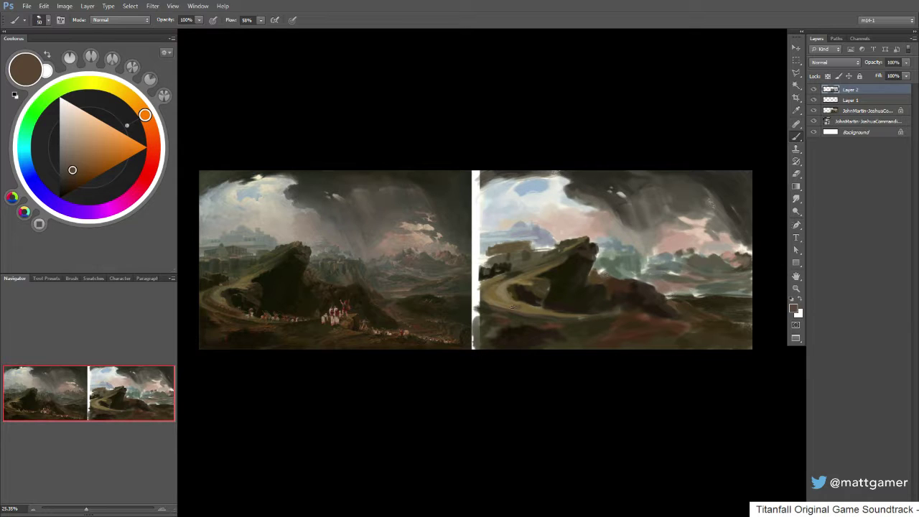
{"action": "right_click", "coordinate": [510, 295]}
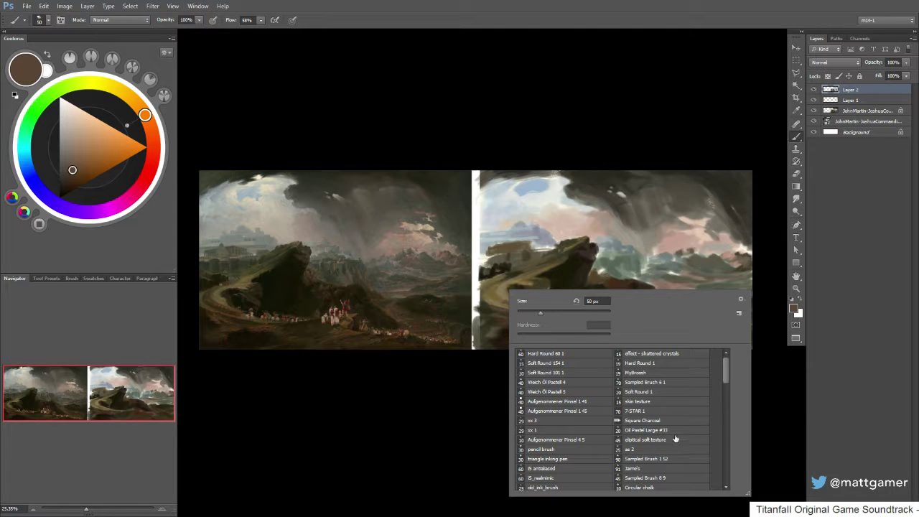
{"action": "left_click", "coordinate": [637, 459]}
{"action": "left_click", "coordinate": [466, 394]}
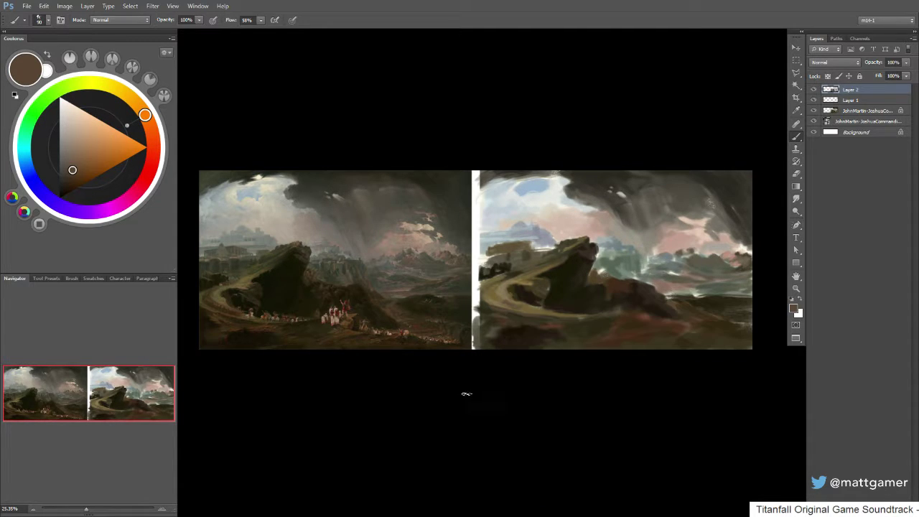
- Sample a near-black from the main rock and darken the lower end of the reddish mound beside it with a 100-size brush
{"action": "key", "text": "alt"}
{"action": "key", "text": "bracketleft"}
{"action": "left_click", "coordinate": [504, 320], "text": "alt"}
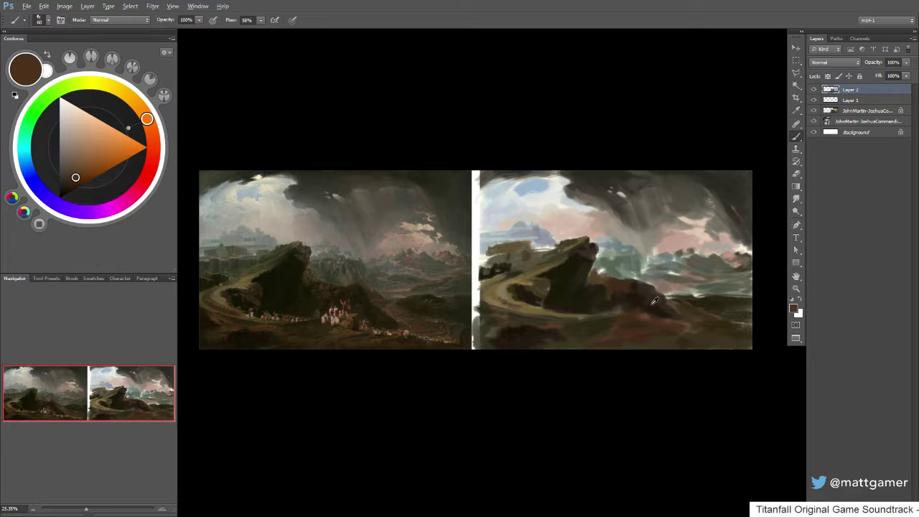
{"action": "left_click", "coordinate": [567, 299], "text": "alt"}
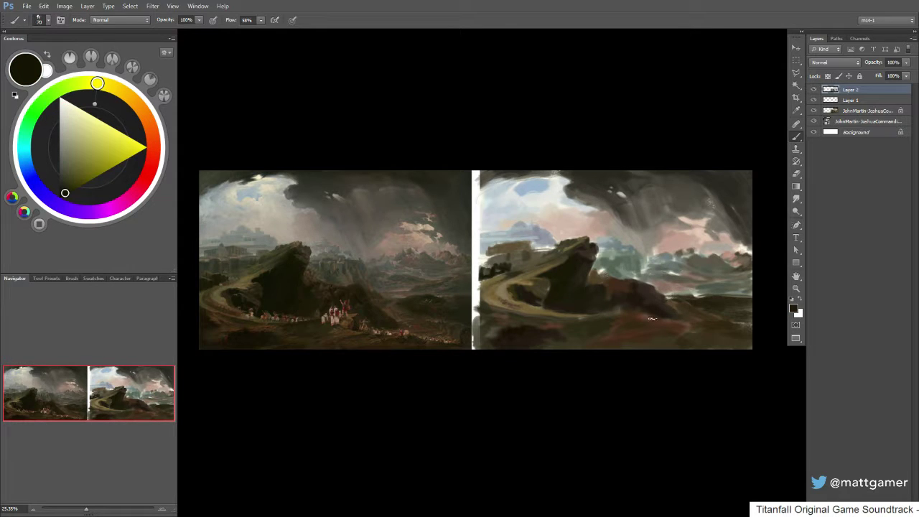
{"action": "key", "text": "bracketright"}
{"action": "key", "text": "bracketright"}
{"action": "key", "text": "bracketright"}
{"action": "mouse_move", "coordinate": [672, 318]}
{"action": "left_mouse_down"}
{"action": "mouse_move", "coordinate": [664, 322]}
{"action": "mouse_move", "coordinate": [677, 315]}
{"action": "mouse_move", "coordinate": [682, 326]}
{"action": "left_mouse_up"}
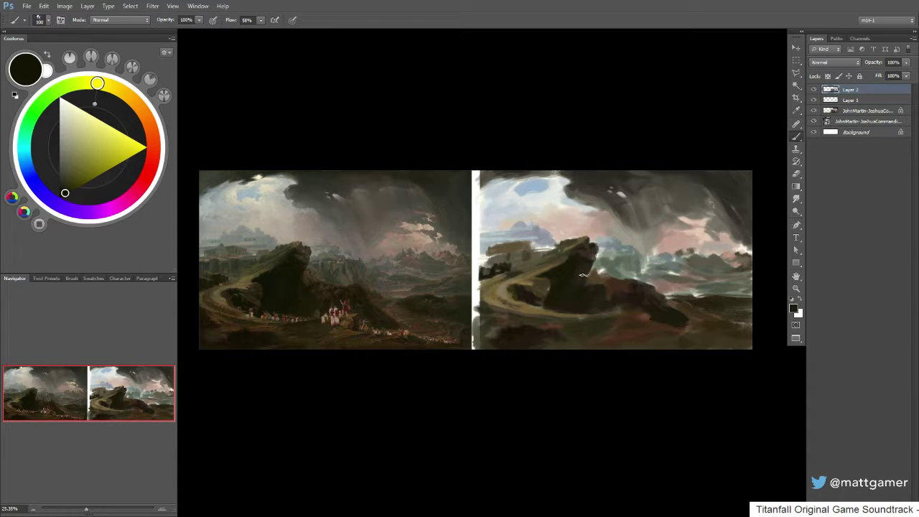
- Sample tones from the main rock's tip and touch it up with a mixed dark brown using a 45-size brush
{"action": "left_click", "coordinate": [594, 252], "text": "alt"}
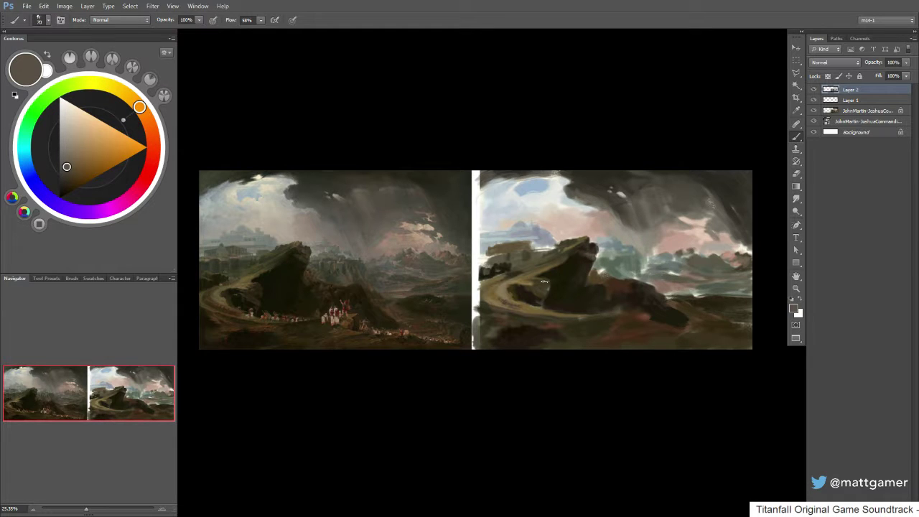
{"action": "left_click", "coordinate": [587, 249], "text": "alt"}
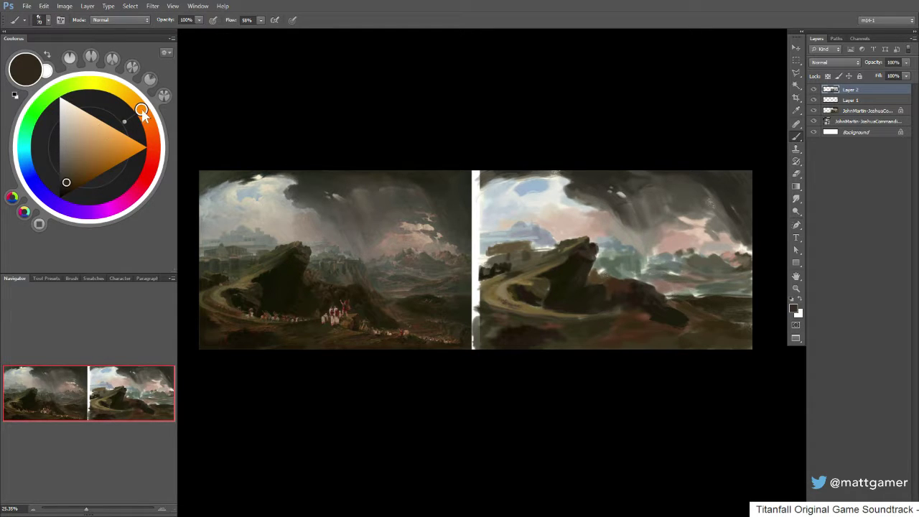
{"action": "left_click_drag", "start_coordinate": [66, 186], "coordinate": [68, 177]}
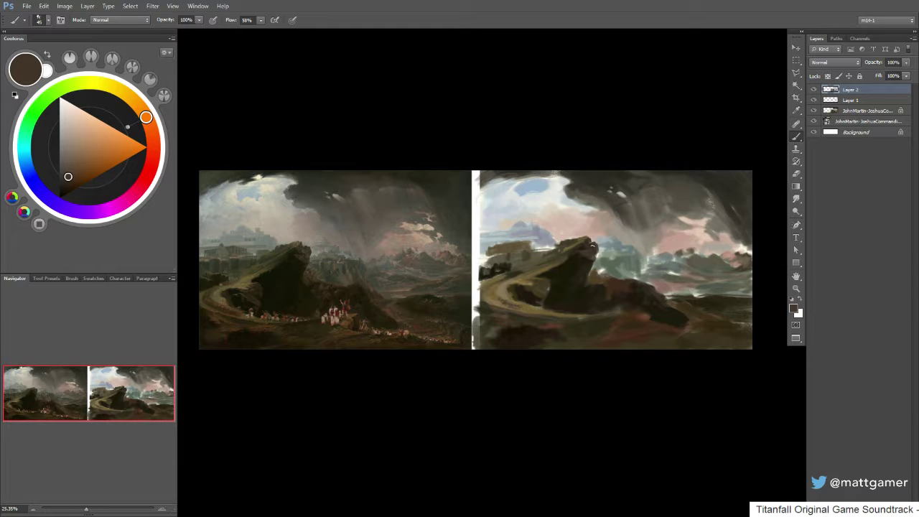
- Refine the main rock's crest with olive and dark olive tones sampled along its upper edge
{"action": "left_click", "coordinate": [566, 245], "text": "alt"}
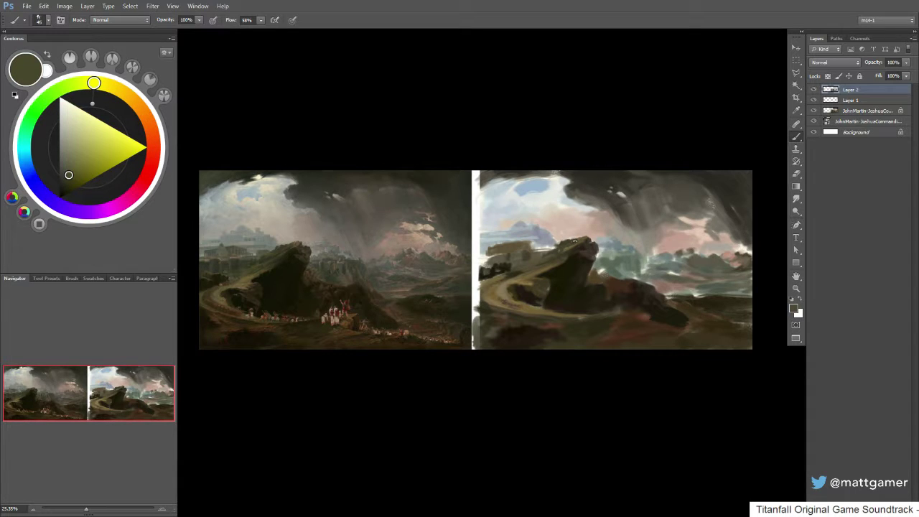
{"action": "left_click", "coordinate": [574, 242], "text": "alt"}
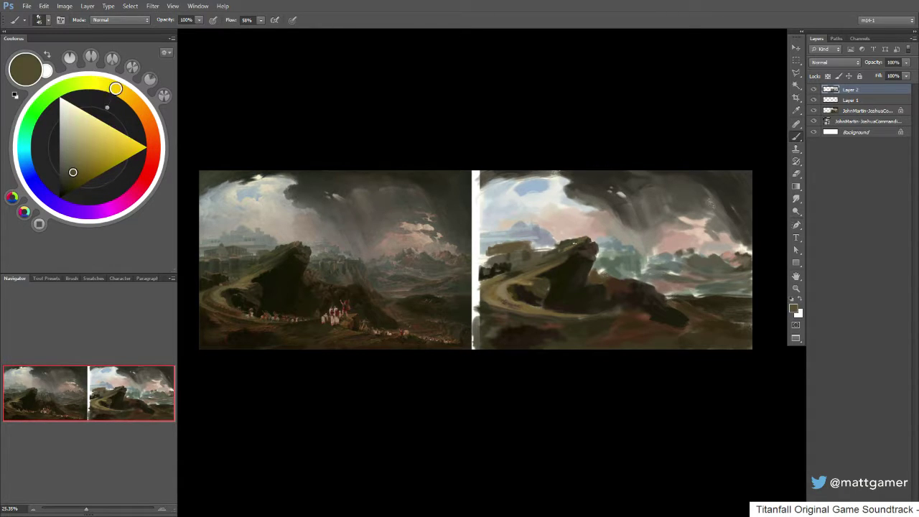
{"action": "left_click", "coordinate": [564, 246], "text": "alt"}
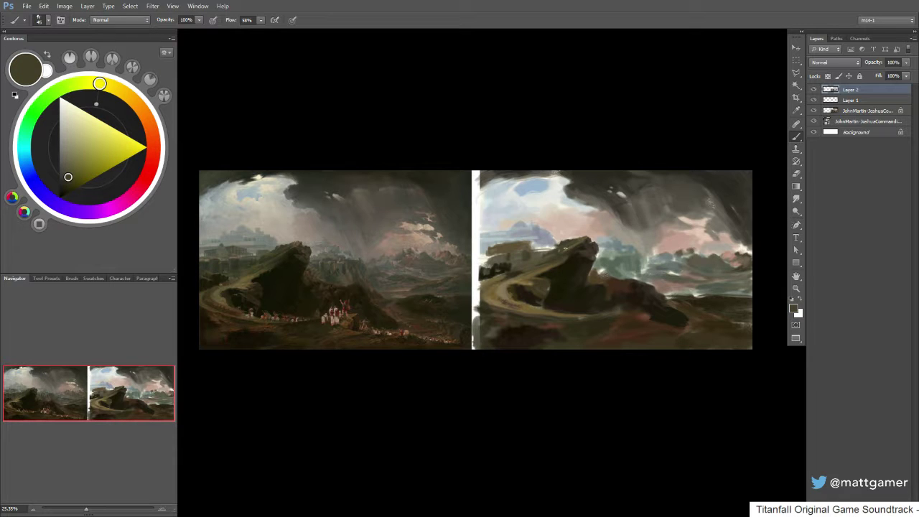
{"action": "left_click", "coordinate": [567, 248], "text": "alt"}
{"action": "left_click", "coordinate": [566, 250], "text": "alt"}
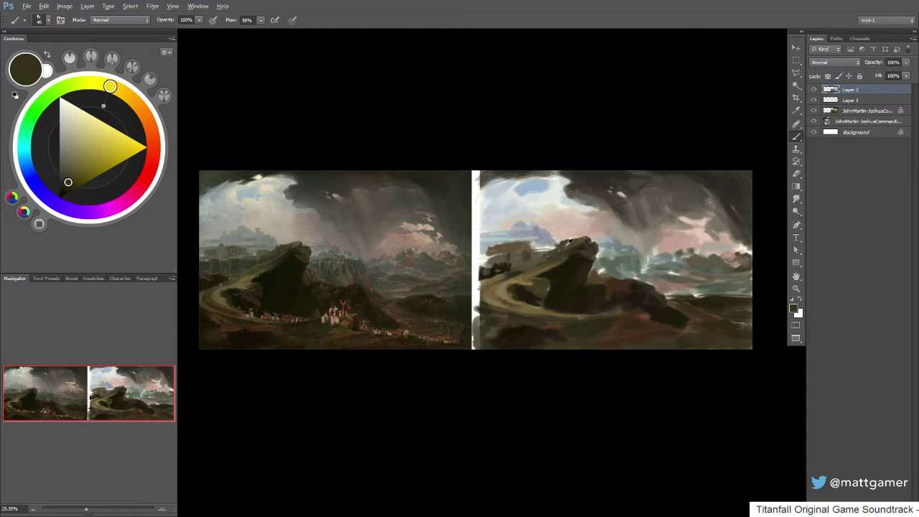
{"action": "left_click", "coordinate": [548, 253], "text": "alt"}
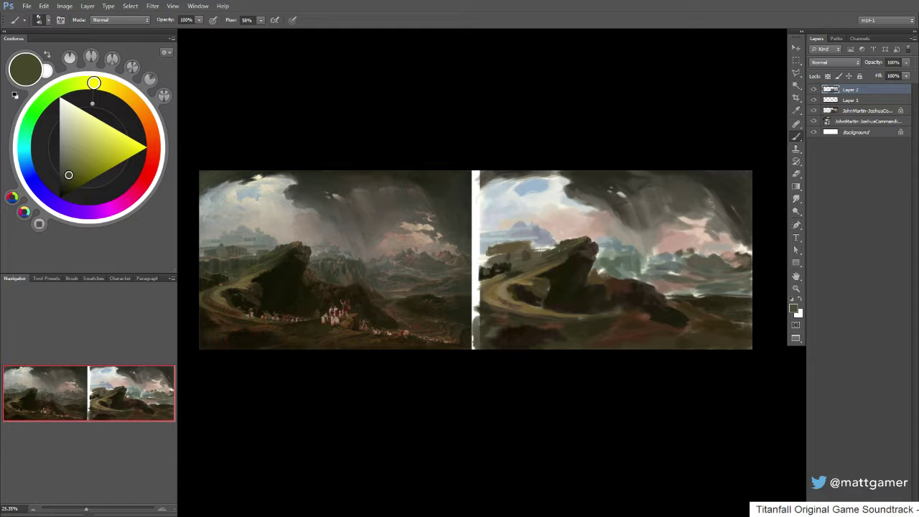
- Blend the slope behind the path into the fortress hill with sampled dark olive tones and a 50-size brush
{"action": "left_click", "coordinate": [527, 254], "text": "alt"}
{"action": "left_click", "coordinate": [528, 252], "text": "alt"}
{"action": "key", "text": "]"}
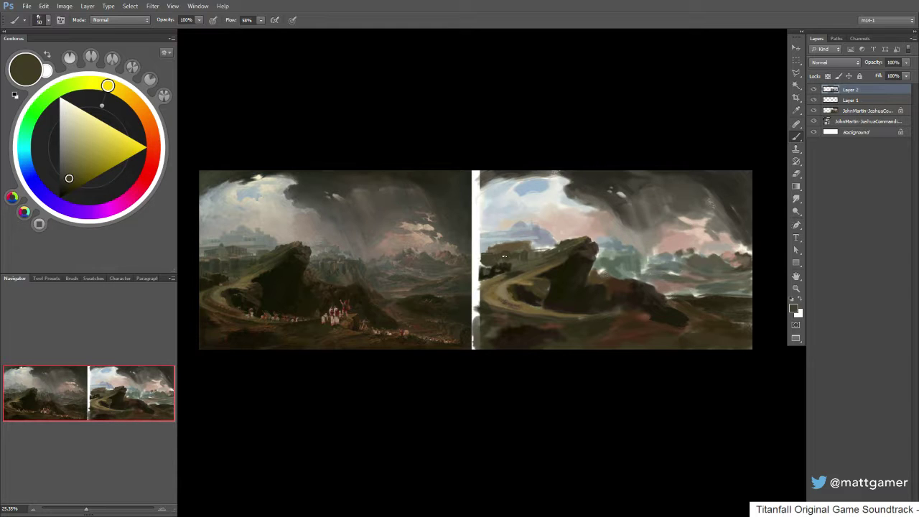
{"action": "left_click", "coordinate": [490, 253], "text": "alt"}
- Sample horizon greys from the painting and the reference, mix a blue-grey, and block in the distant city with a 60-size brush
{"action": "left_click", "coordinate": [537, 247], "text": "alt"}
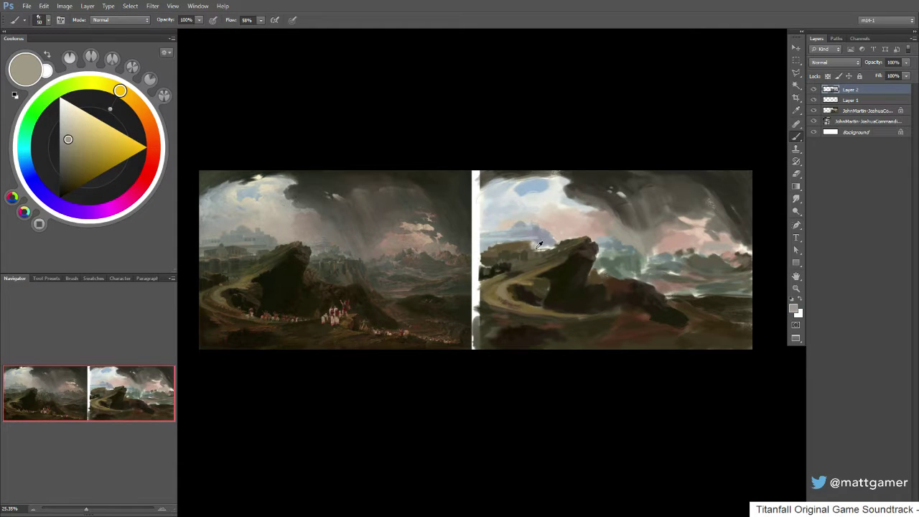
{"action": "left_click", "coordinate": [538, 245], "text": "alt"}
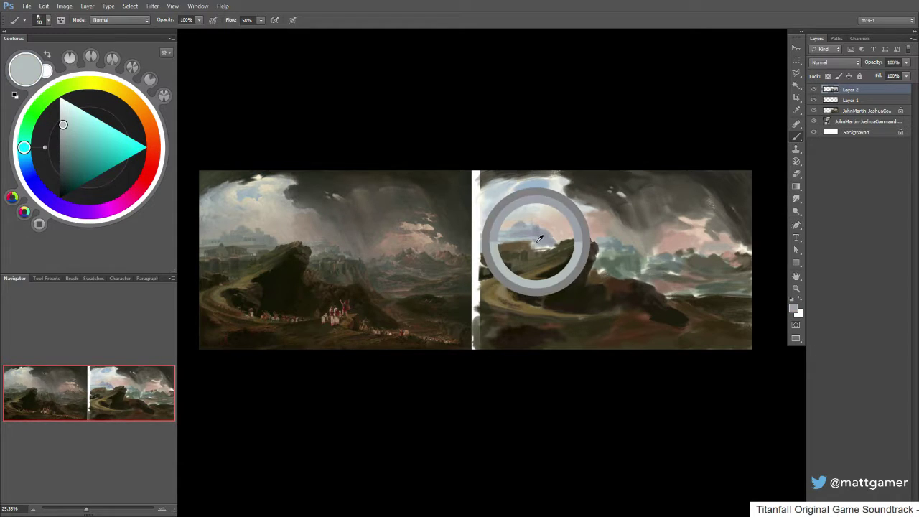
{"action": "left_click", "coordinate": [256, 243], "text": "alt"}
{"action": "left_click", "coordinate": [540, 241], "text": "alt"}
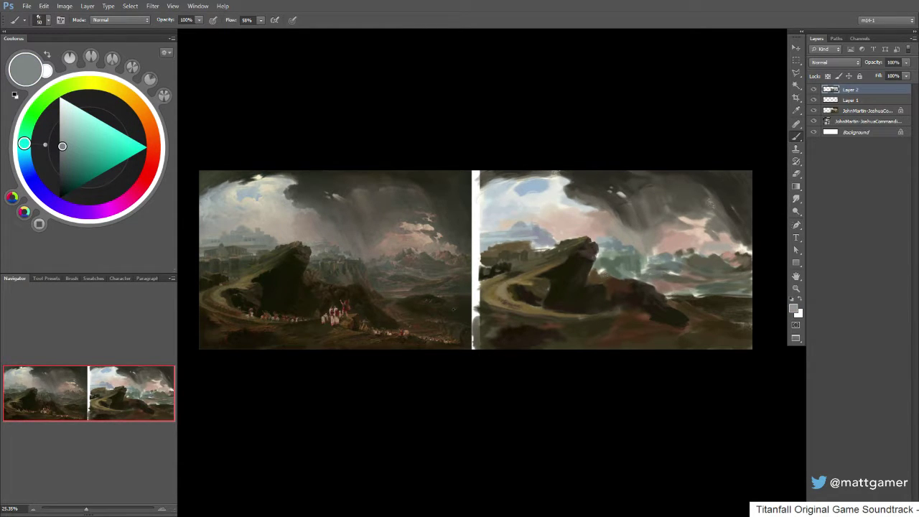
{"action": "mouse_move", "coordinate": [63, 135]}
{"action": "left_mouse_down"}
{"action": "mouse_move", "coordinate": [59, 148]}
{"action": "mouse_move", "coordinate": [23, 151]}
{"action": "left_mouse_up"}
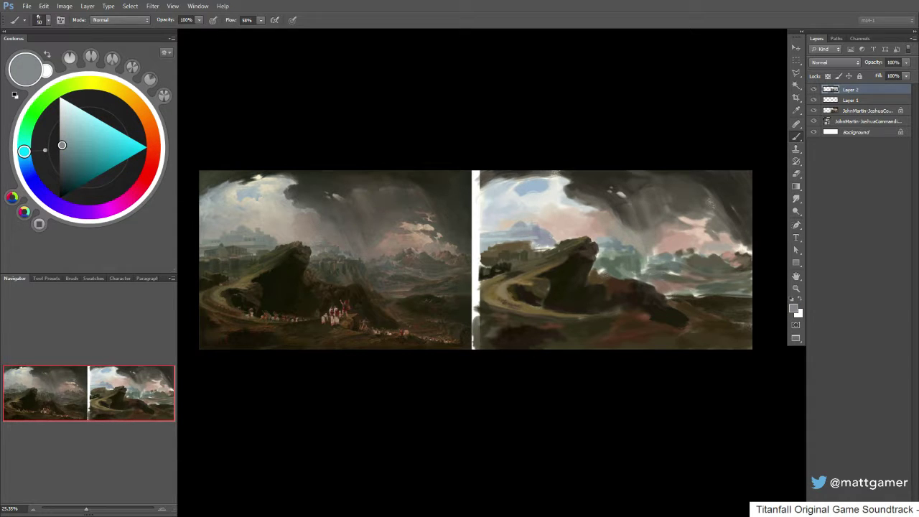
{"action": "left_click_drag", "start_coordinate": [536, 245], "coordinate": [537, 241]}
{"action": "key", "text": "bracketright"}
{"action": "key", "text": "bracketright"}
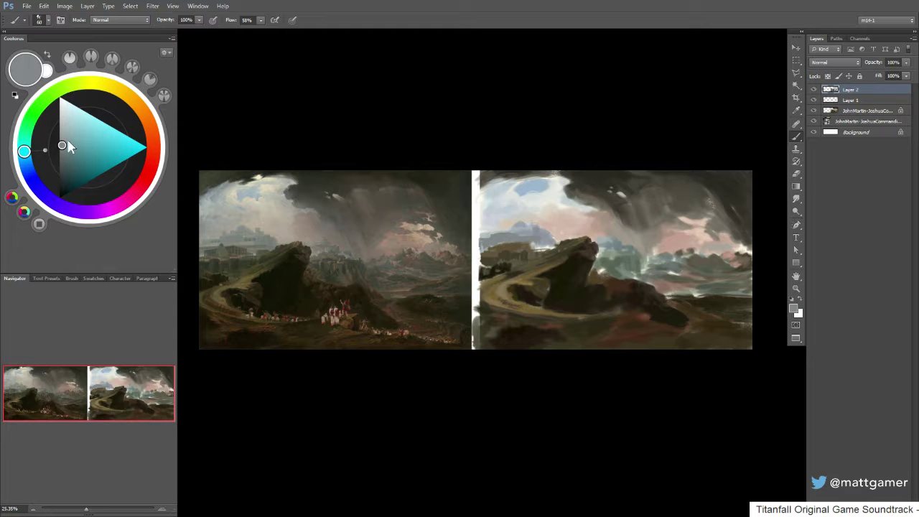
- Lighten the blue-grey and shape the distant city's flat-topped blocks, blending with tones sampled from it
{"action": "left_click", "coordinate": [63, 138]}
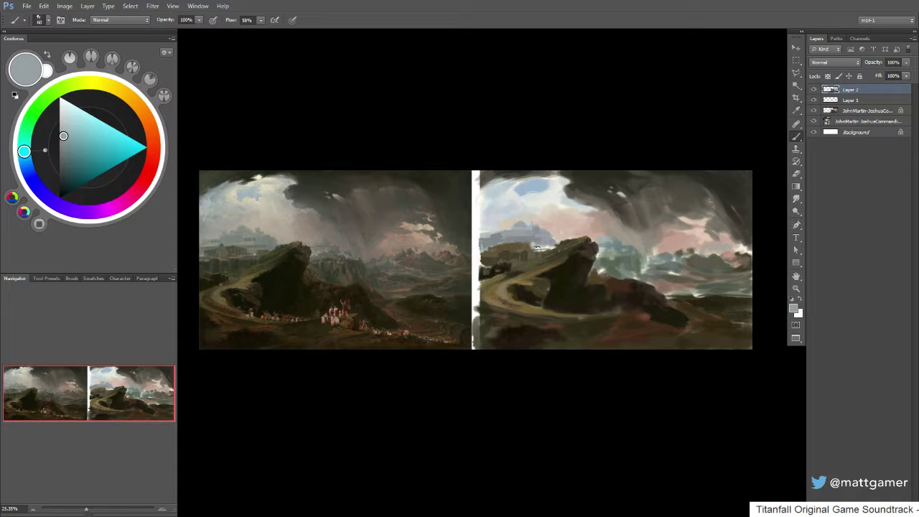
{"action": "left_click", "coordinate": [544, 240], "text": "alt"}
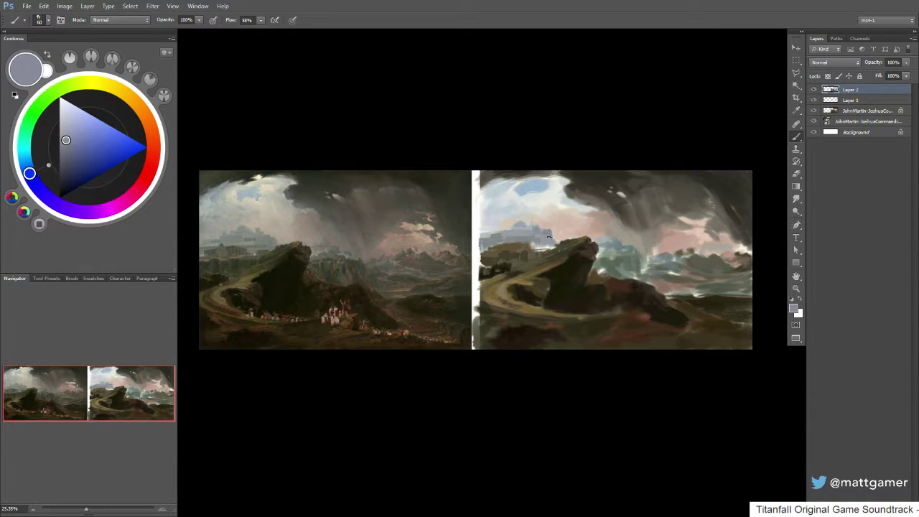
{"action": "left_click", "coordinate": [548, 239], "text": "alt"}
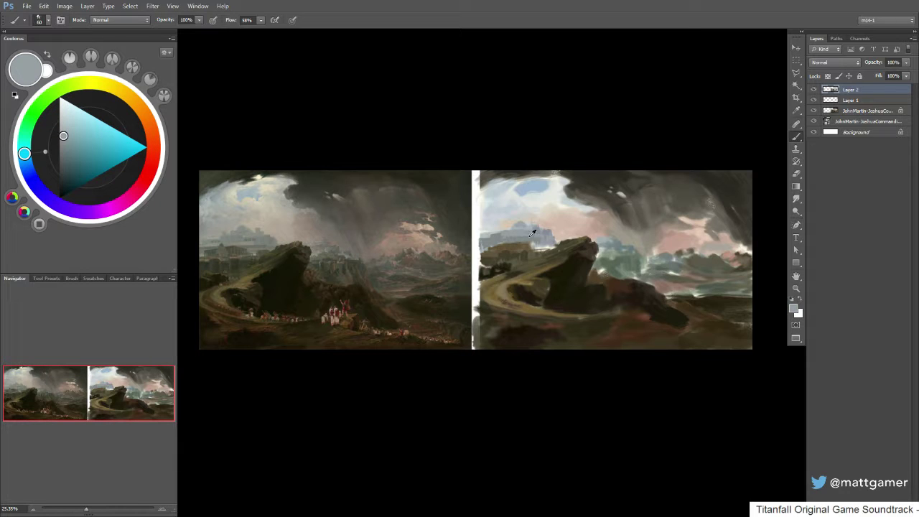
- Mix a darker greenish grey from the city's sampled tone and add detail to its upper buildings and base
{"action": "left_click", "coordinate": [527, 235], "text": "alt"}
{"action": "left_click", "coordinate": [65, 149]}
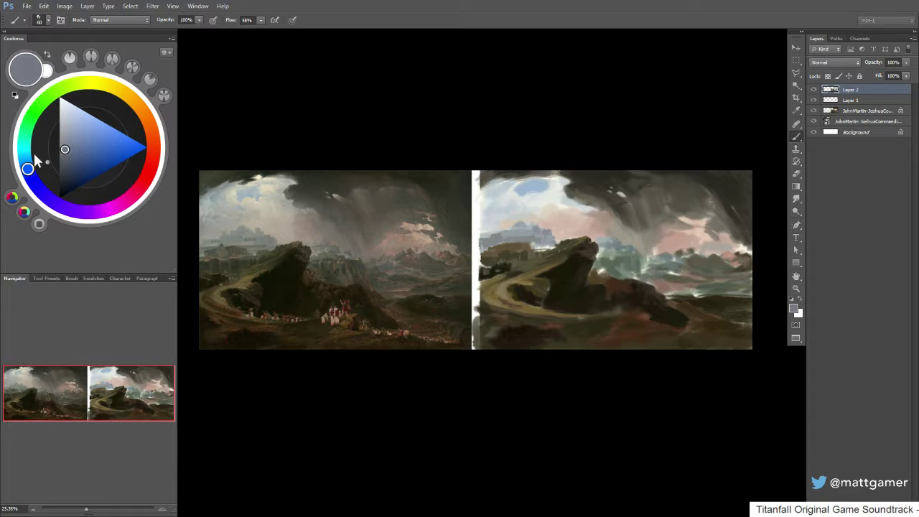
{"action": "left_click", "coordinate": [34, 144]}
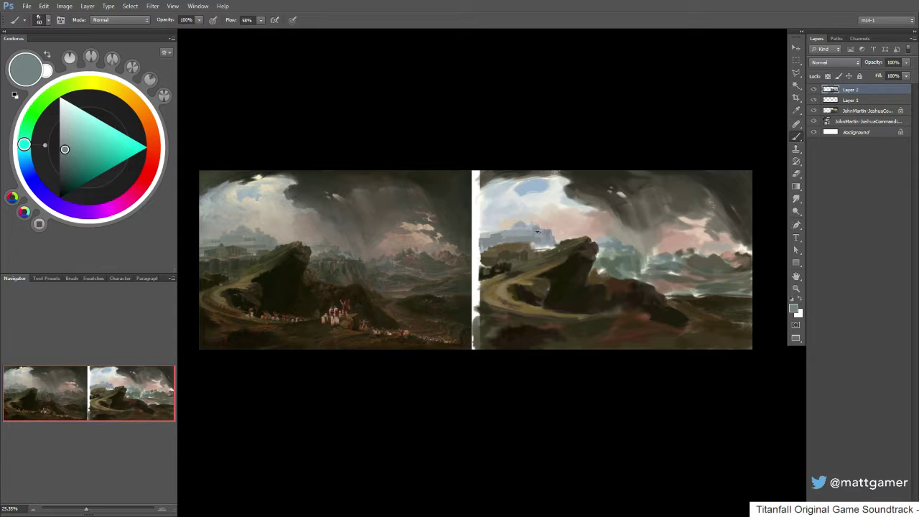
{"action": "left_click_drag", "start_coordinate": [518, 226], "coordinate": [525, 226]}
{"action": "left_click", "coordinate": [514, 242]}
- Sample brown from the fortress hill, mix a dark greyish brown, and define the hill's structures with a 50-size brush
{"action": "left_click", "coordinate": [518, 246], "text": "alt"}
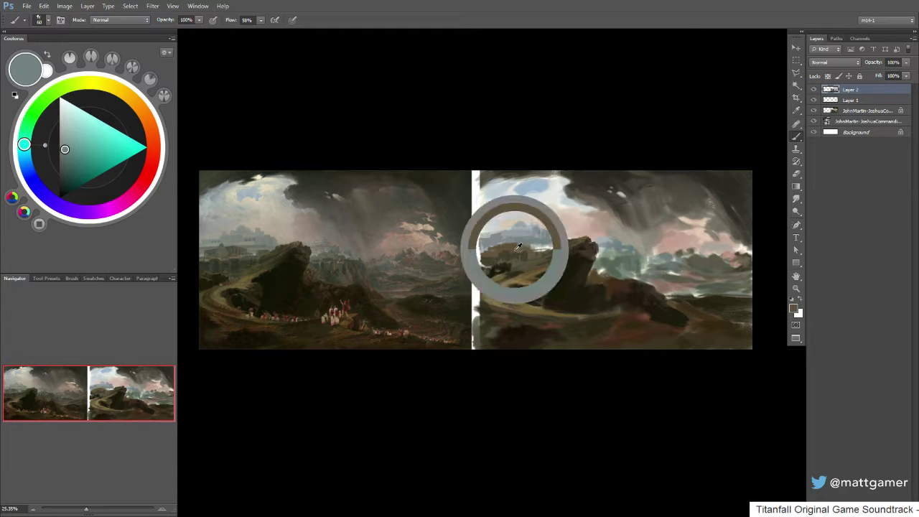
{"action": "left_click_drag", "start_coordinate": [518, 246], "coordinate": [503, 246]}
{"action": "left_click_drag", "start_coordinate": [67, 176], "coordinate": [67, 173]}
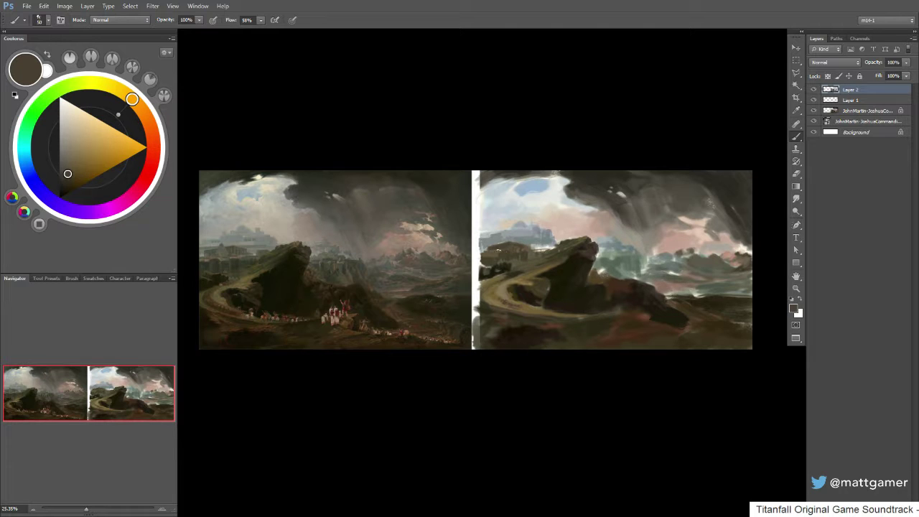
{"action": "left_click", "coordinate": [510, 252], "text": "alt"}
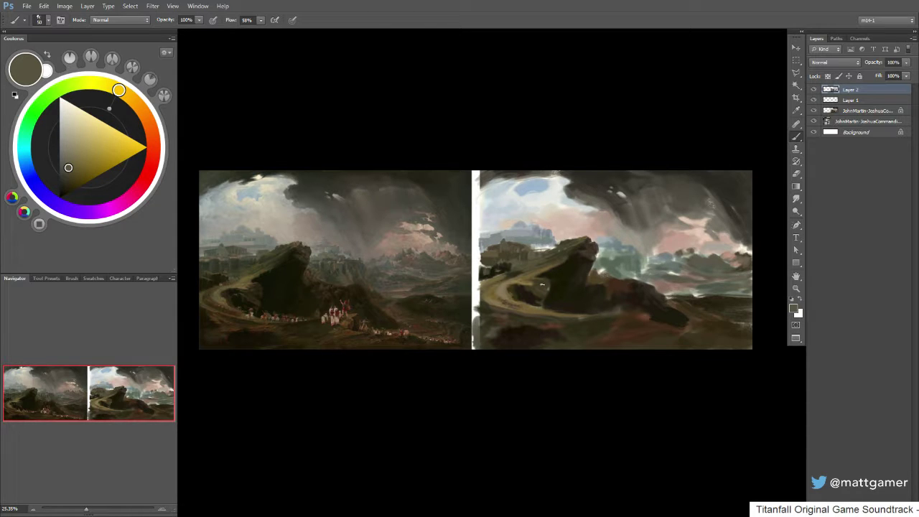
- Clean the main rock's skyline with sampled pale pink and rework the path's upper bend with sampled tan and ochre tones
{"action": "left_click", "coordinate": [564, 238], "text": "alt"}
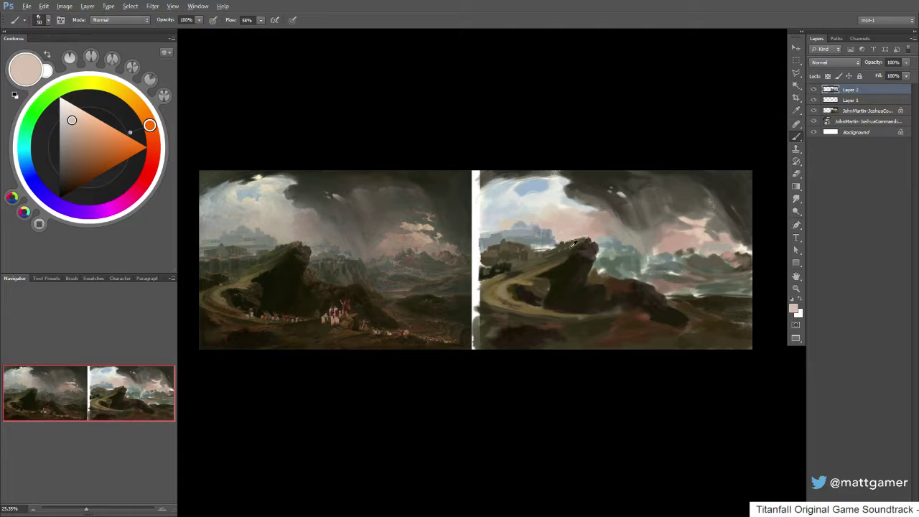
{"action": "left_click", "coordinate": [501, 284], "text": "alt"}
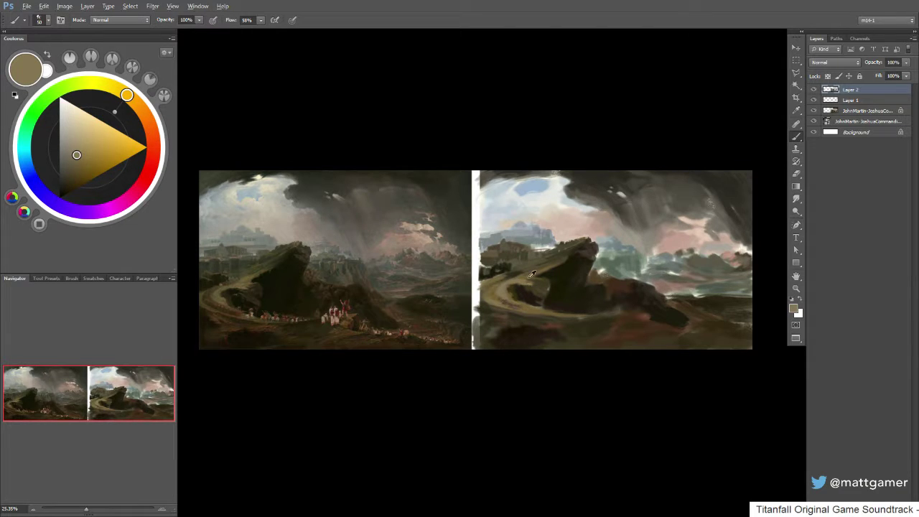
{"action": "left_click", "coordinate": [531, 274], "text": "alt"}
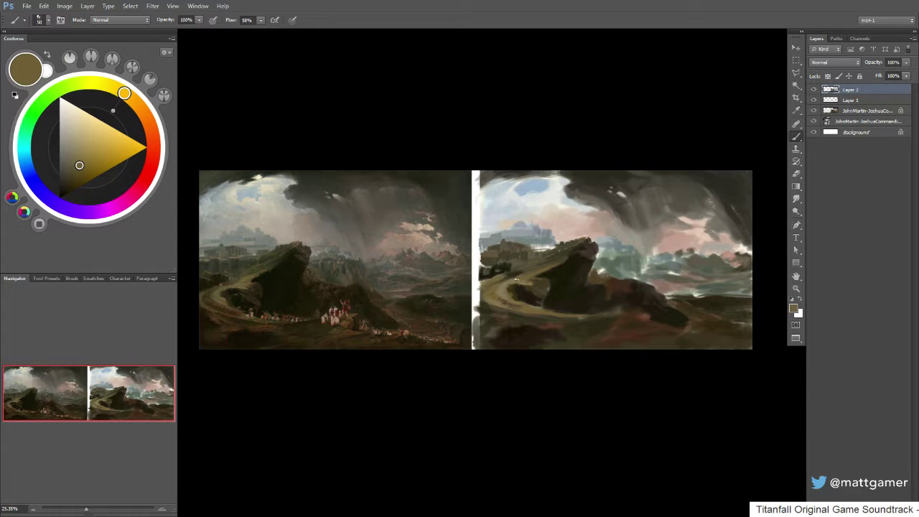
{"action": "left_click", "coordinate": [507, 280], "text": "alt"}
{"action": "left_click", "coordinate": [521, 277], "text": "alt"}
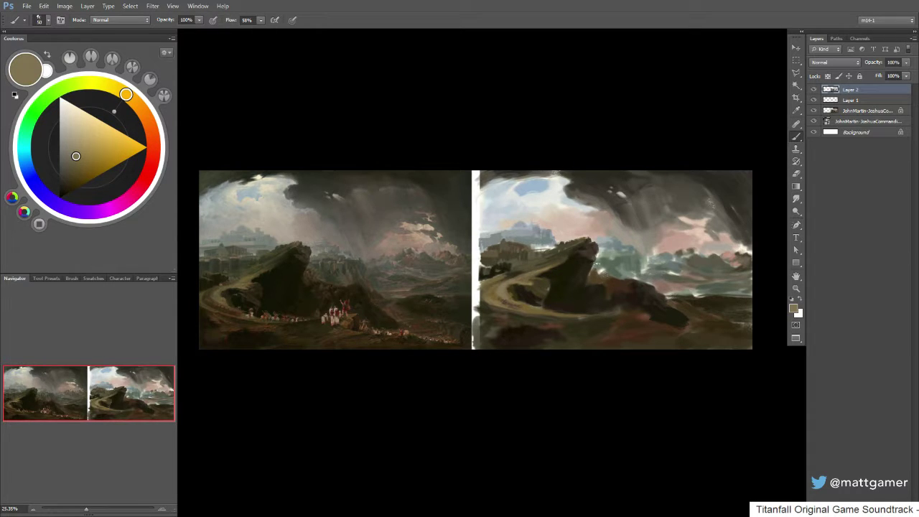
- Work sampled dark olive and a mixed yellowish olive into the grassy slope above the path
{"action": "left_click", "coordinate": [545, 263], "text": "alt"}
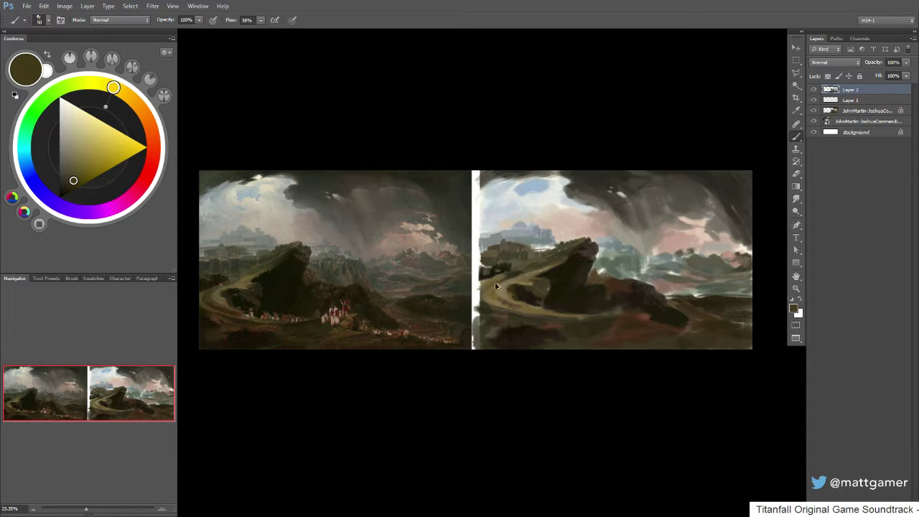
{"action": "left_click", "coordinate": [517, 258], "text": "alt"}
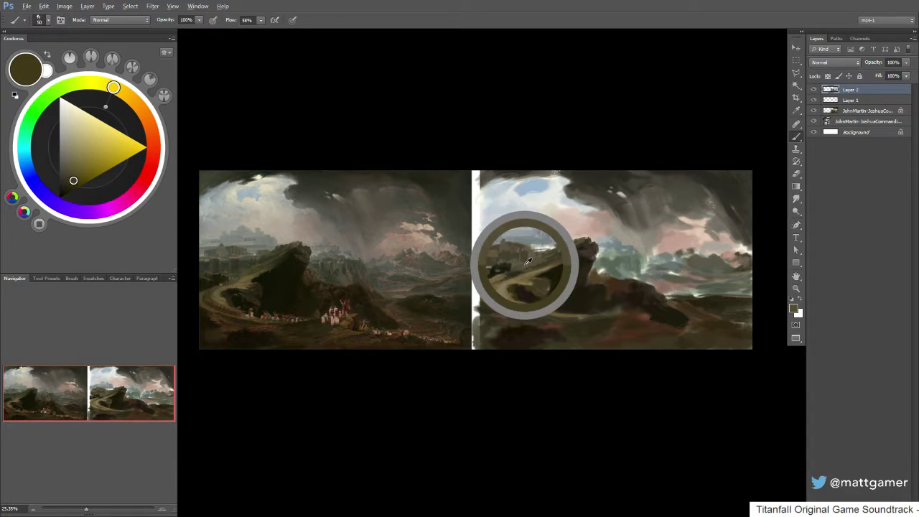
{"action": "left_click_drag", "start_coordinate": [71, 171], "coordinate": [77, 175]}
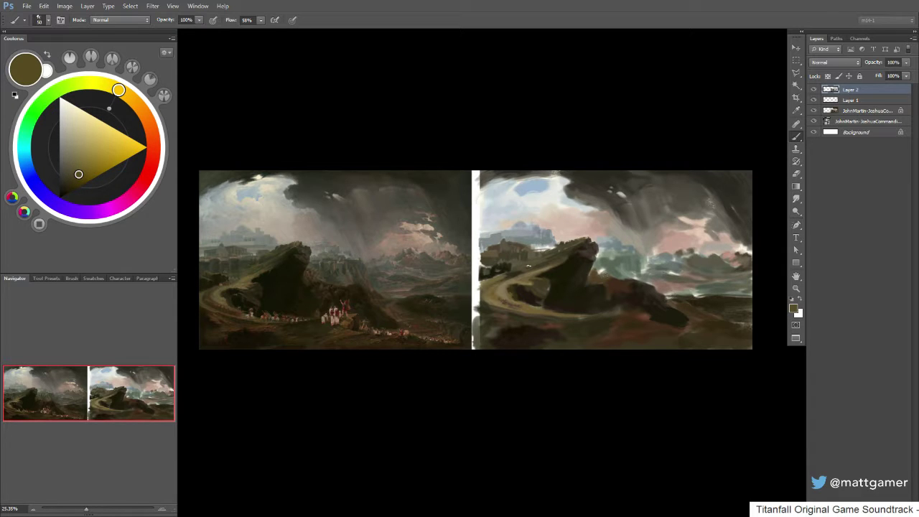
{"action": "left_click_drag", "start_coordinate": [119, 90], "coordinate": [112, 87]}
{"action": "left_click", "coordinate": [529, 264], "text": "alt"}
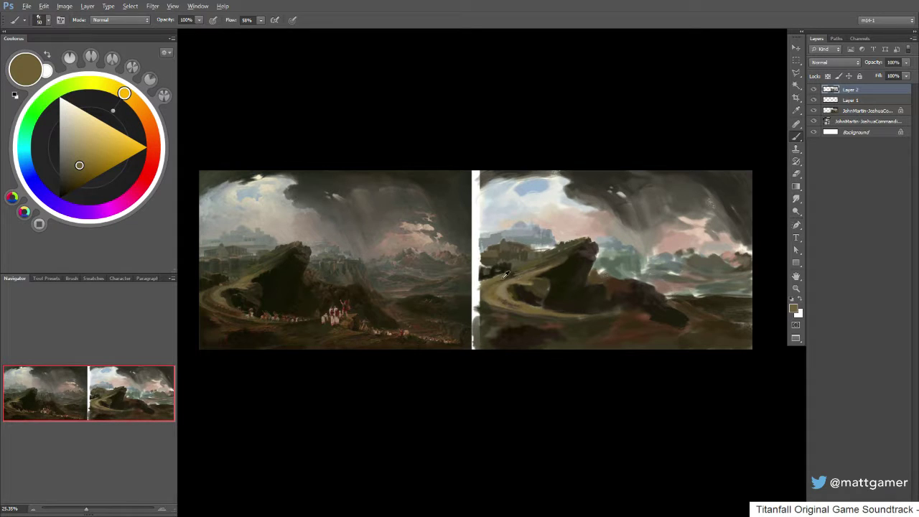
- Rework the dark bank beside the path's upper bend with sampled brown and near-black tones, and touch up the main rock's crest
{"action": "left_click_drag", "start_coordinate": [503, 277], "coordinate": [514, 302]}
{"action": "left_click", "coordinate": [510, 274], "text": "alt"}
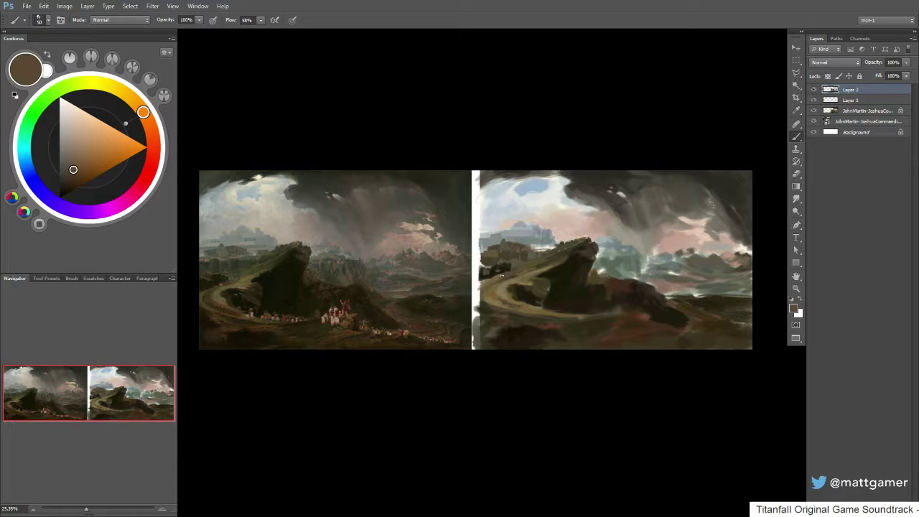
{"action": "left_click", "coordinate": [493, 274], "text": "alt"}
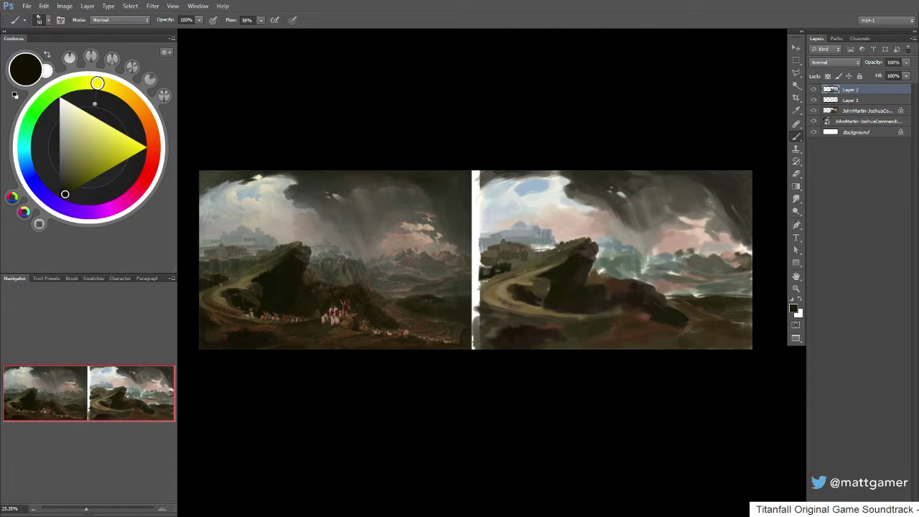
{"action": "left_click", "coordinate": [584, 256], "text": "alt"}
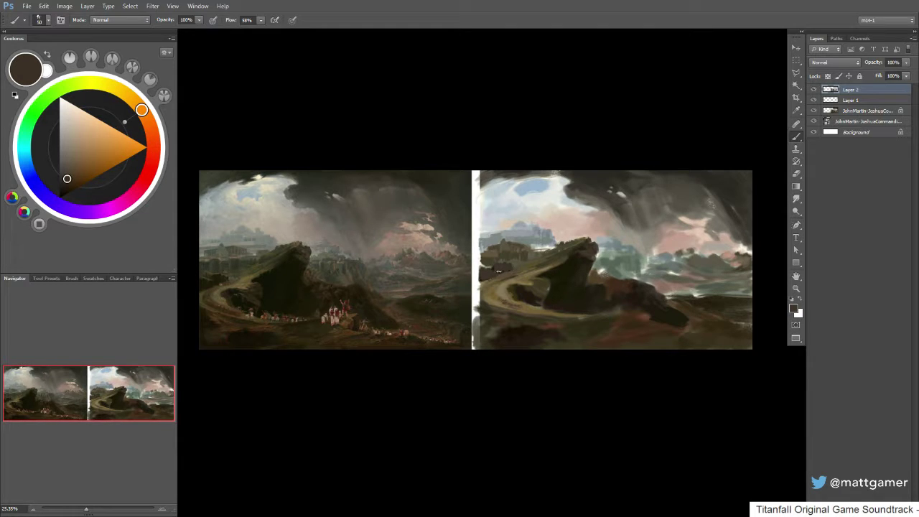
{"action": "left_click_drag", "start_coordinate": [567, 239], "coordinate": [588, 243]}
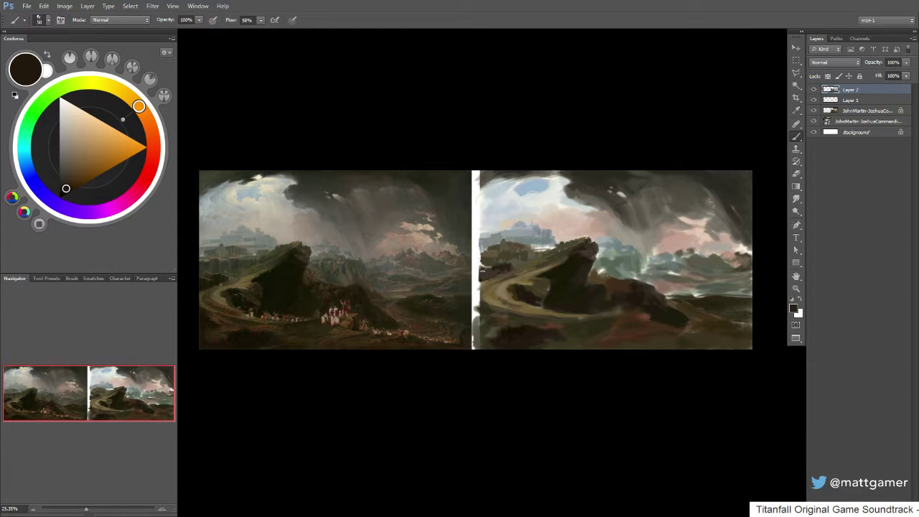
{"action": "left_click", "coordinate": [532, 258], "text": "alt"}
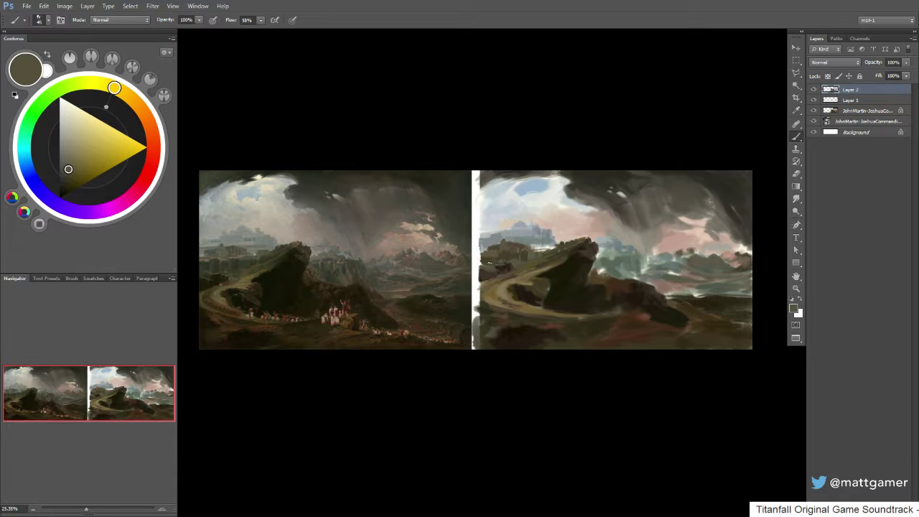
- Shape the small boulder inside the path's bend with sampled olive and near-black tones and a mixed darker olive, using a 45-size brush
{"action": "left_click", "coordinate": [536, 287], "text": "alt"}
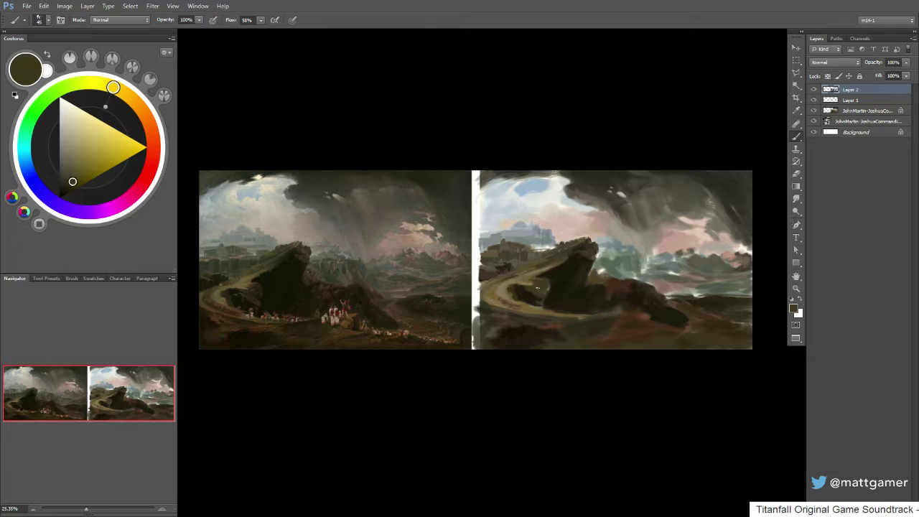
{"action": "left_click", "coordinate": [550, 293], "text": "alt"}
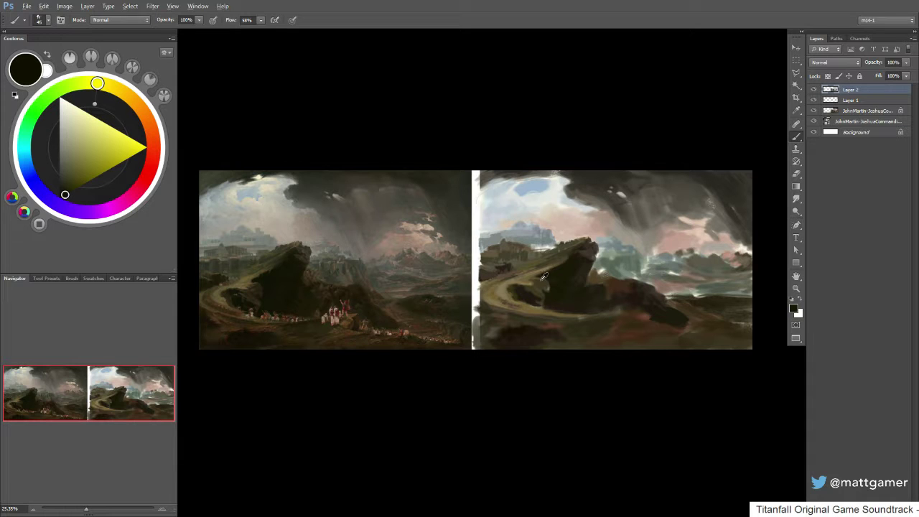
{"action": "left_click", "coordinate": [538, 278], "text": "alt"}
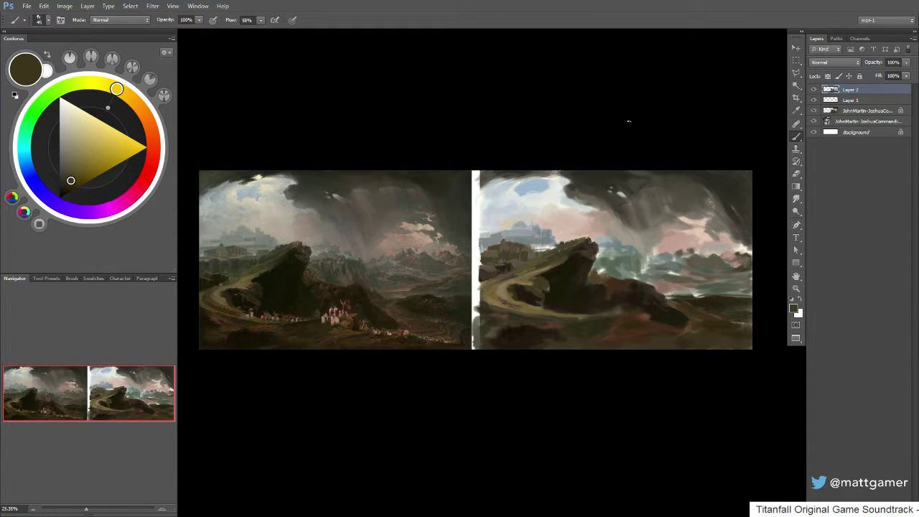
{"action": "left_click", "coordinate": [543, 284], "text": "alt"}
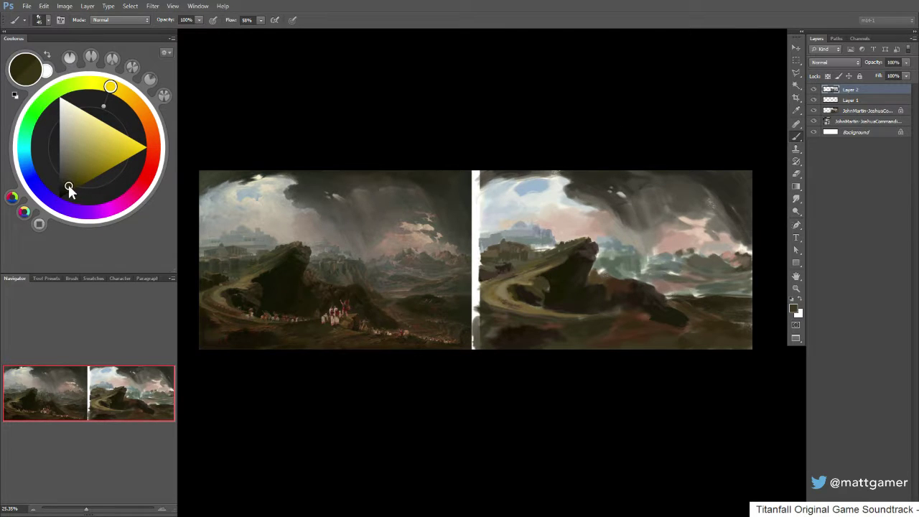
{"action": "left_click_drag", "start_coordinate": [72, 185], "coordinate": [69, 186]}
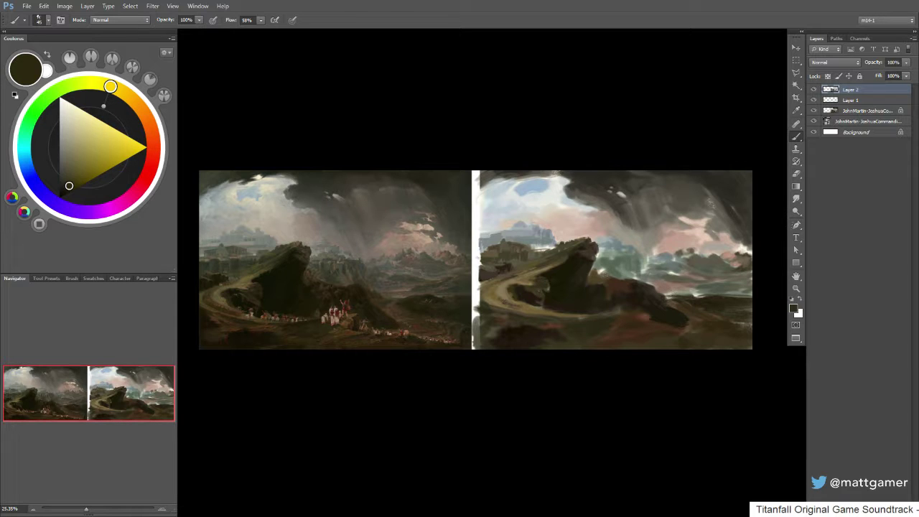
- Soften the dark bank below the fortress hill with sampled dark browns at 50% brush opacity
{"action": "left_click", "coordinate": [500, 268], "text": "alt"}
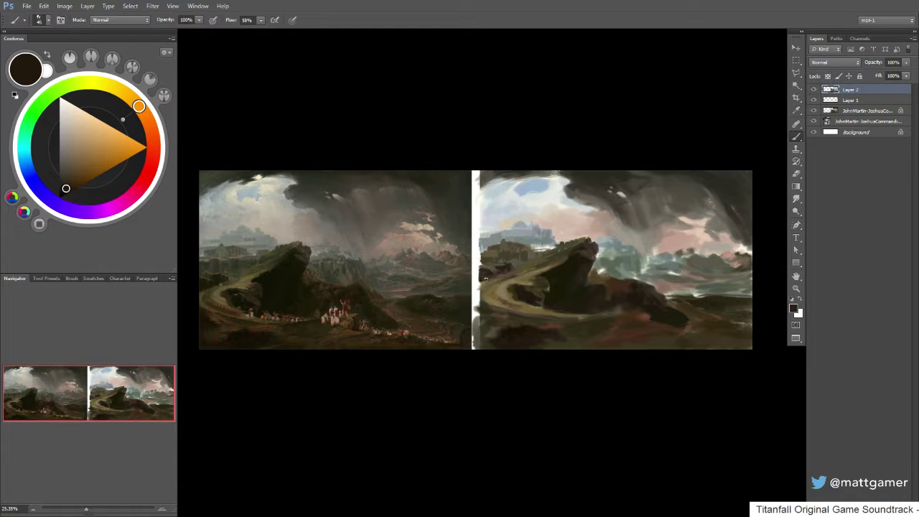
{"action": "key", "text": "5"}
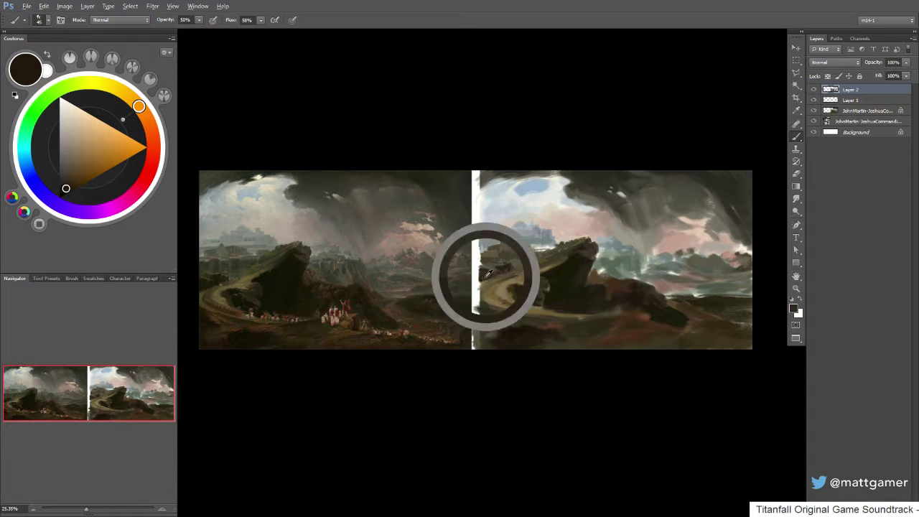
{"action": "left_click", "coordinate": [483, 277], "text": "alt"}
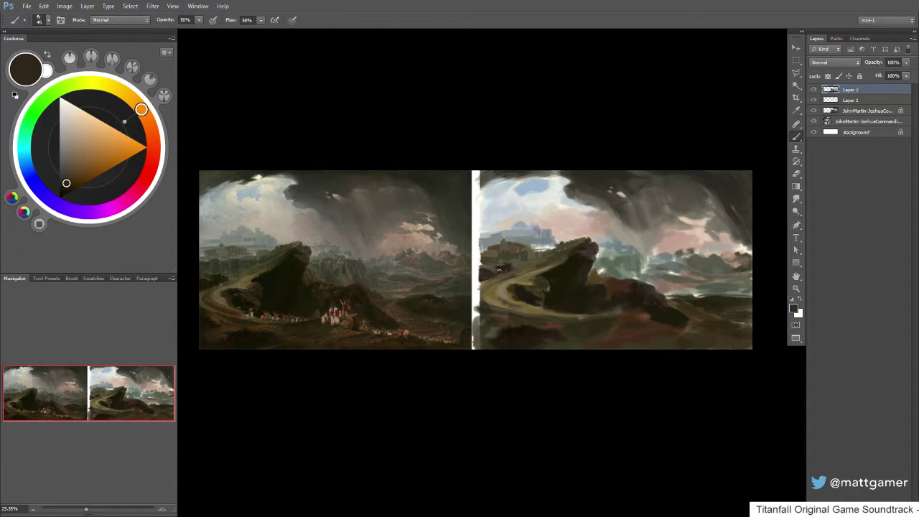
{"action": "left_click", "coordinate": [488, 261], "text": "alt"}
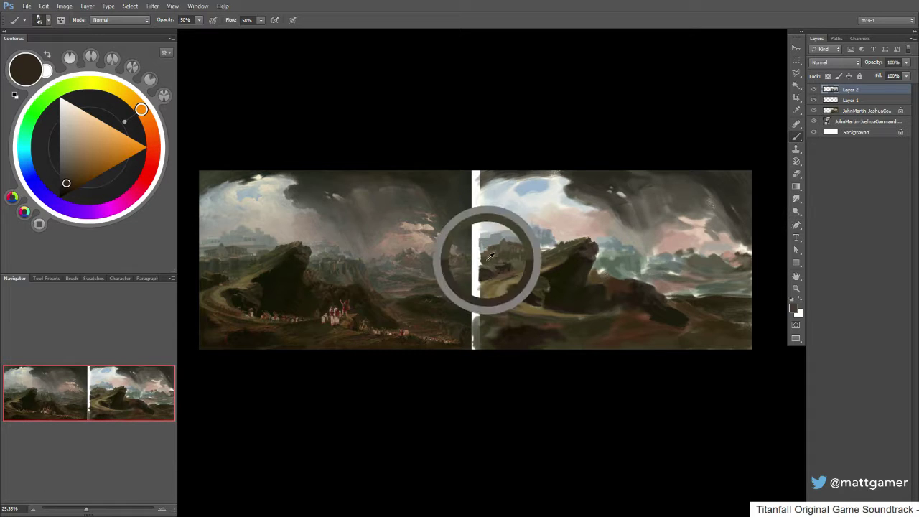
- Sample dark green from the reference's hillside, mix a dark yellowish green, and paint it across the fortress hill's base
{"action": "left_click", "coordinate": [205, 262], "text": "alt"}
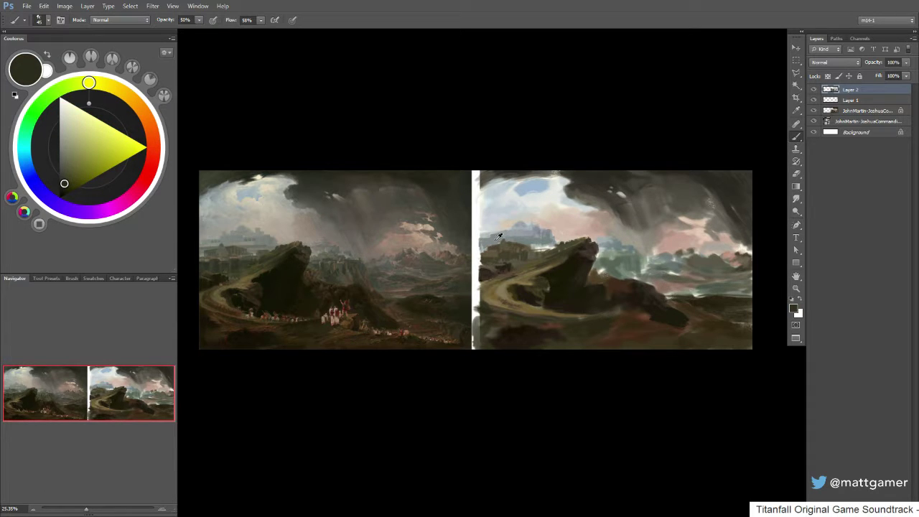
{"action": "left_click", "coordinate": [488, 259], "text": "alt"}
{"action": "left_click", "coordinate": [65, 184]}
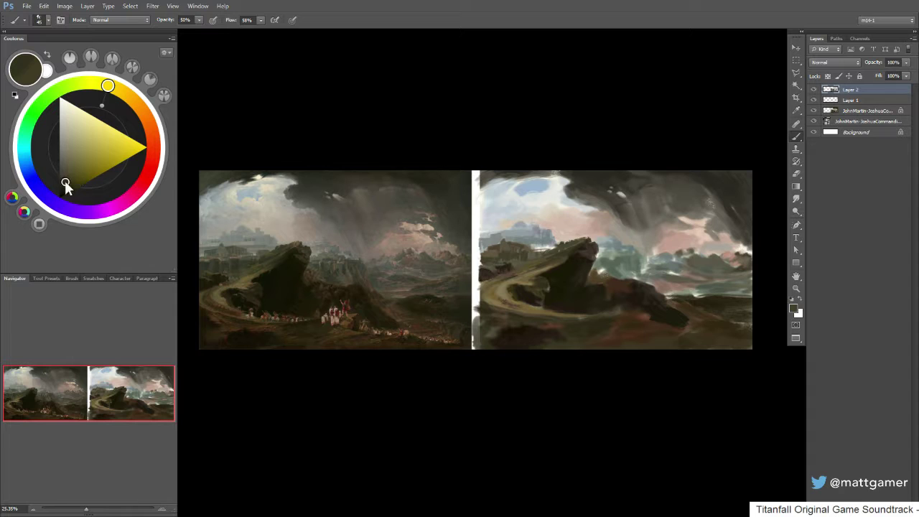
{"action": "left_click_drag", "start_coordinate": [99, 85], "coordinate": [84, 82]}
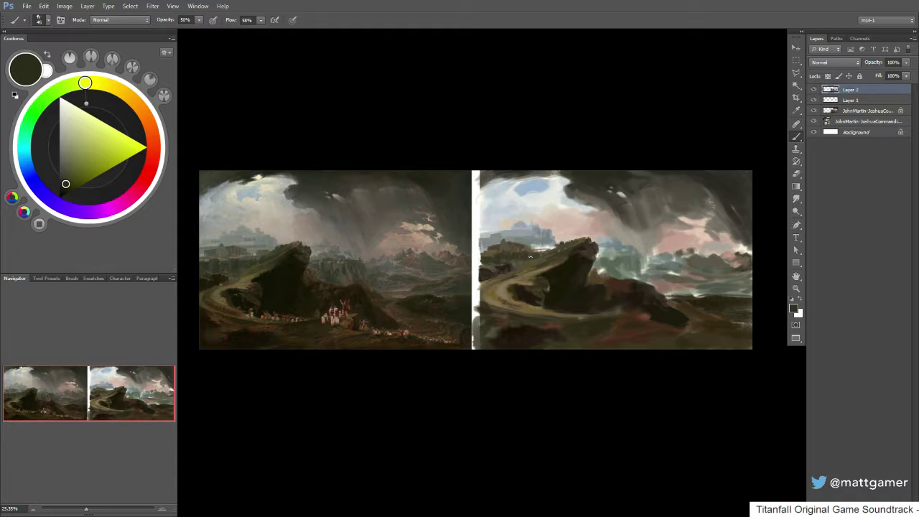
{"action": "left_click_drag", "start_coordinate": [527, 262], "coordinate": [513, 263]}
- Refine the path and the grassy slope leading up to the main rock with sampled ochre brown and olive tones
{"action": "left_click", "coordinate": [532, 264], "text": "alt"}
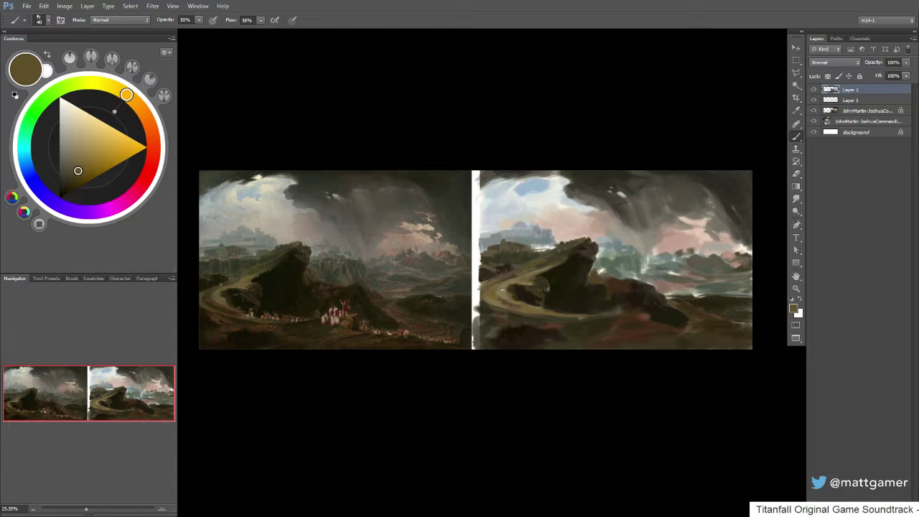
{"action": "left_click", "coordinate": [586, 231], "text": "alt"}
{"action": "left_click", "coordinate": [556, 251], "text": "alt"}
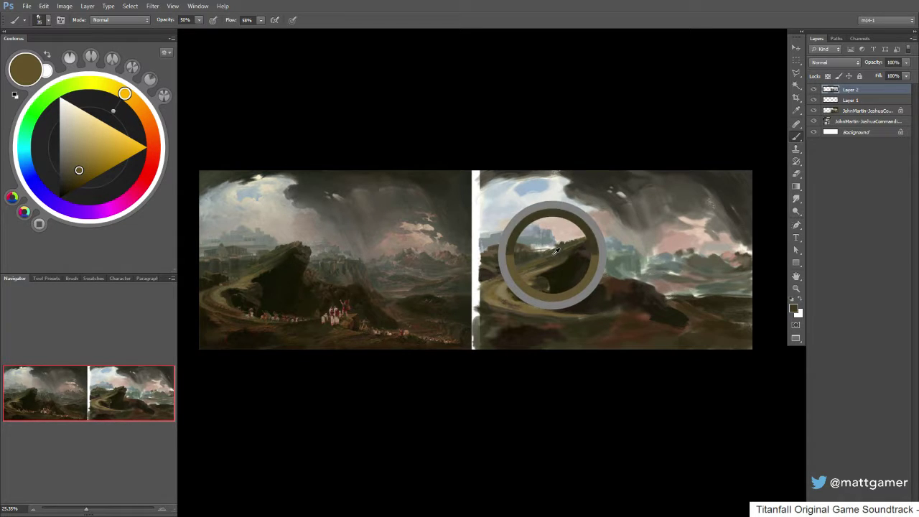
{"action": "left_click_drag", "start_coordinate": [555, 251], "coordinate": [524, 232]}
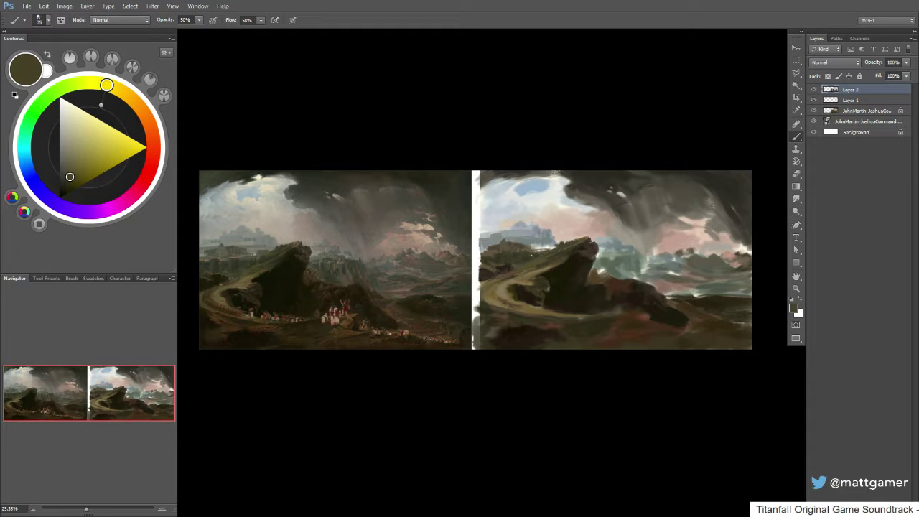
{"action": "left_click", "coordinate": [538, 250], "text": "alt"}
- Refine the distant city's buildings and skyline with sampled greenish grey, blue-grey and pale beige at 80% brush opacity
{"action": "left_click", "coordinate": [534, 244], "text": "alt"}
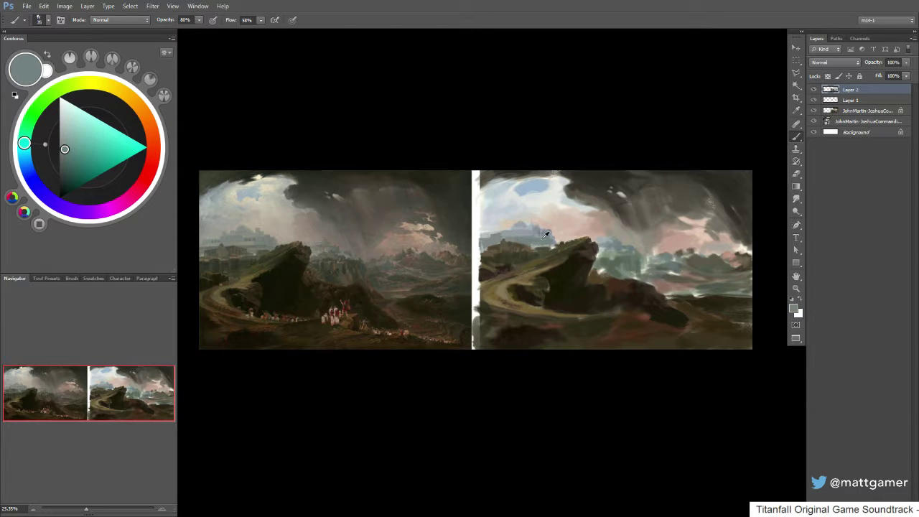
{"action": "left_click", "coordinate": [538, 235], "text": "alt"}
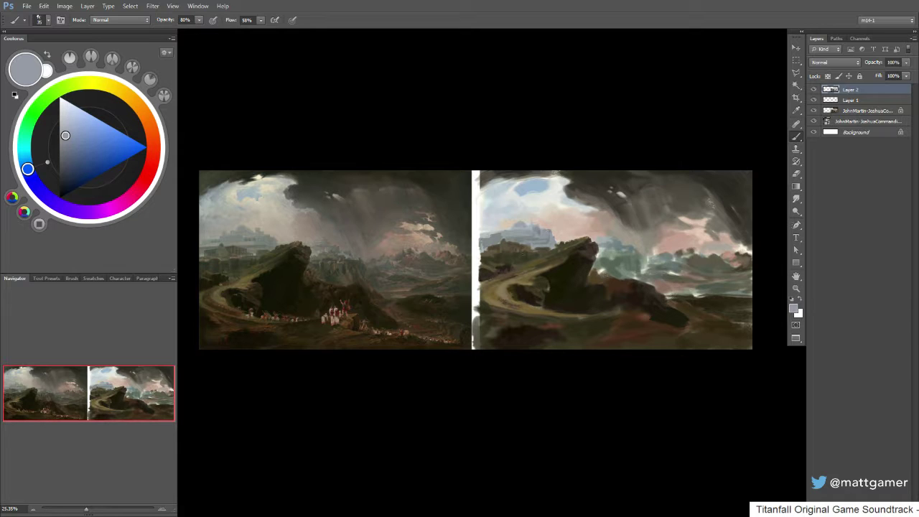
{"action": "left_click", "coordinate": [539, 232], "text": "alt"}
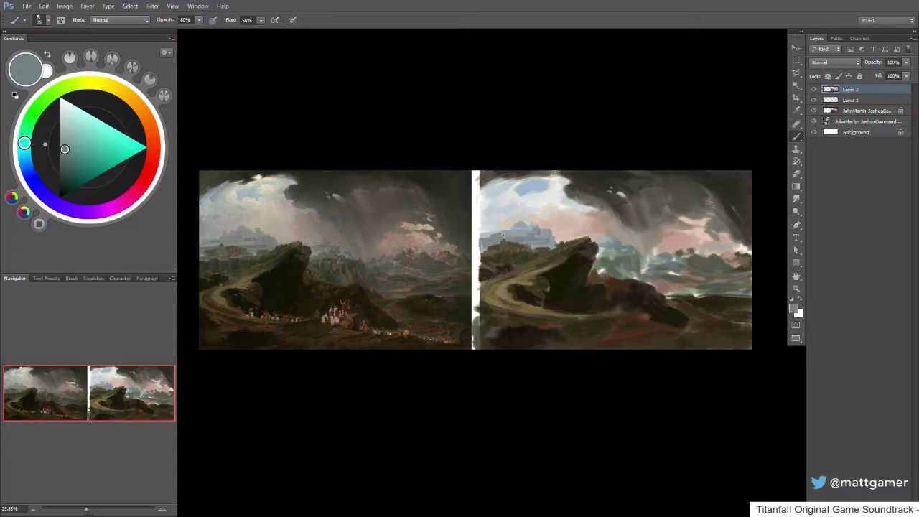
{"action": "left_click", "coordinate": [491, 235], "text": "alt"}
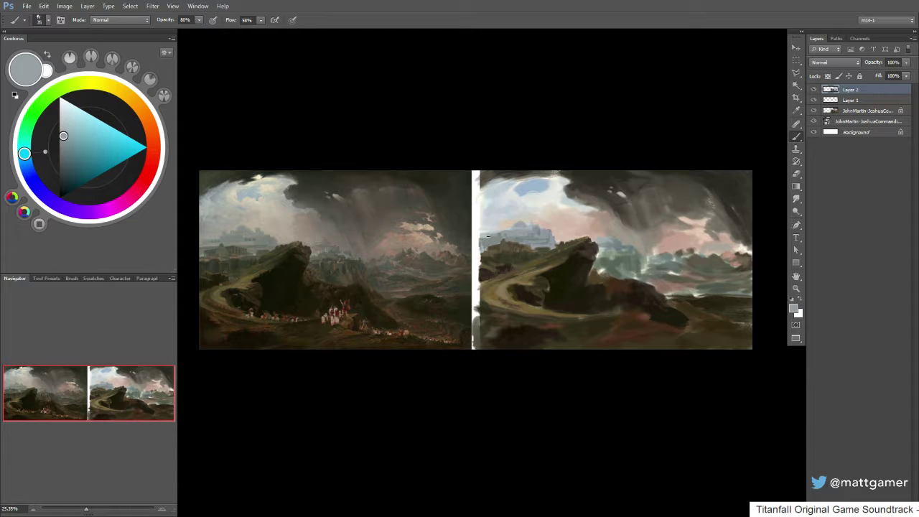
{"action": "left_click", "coordinate": [499, 226], "text": "alt"}
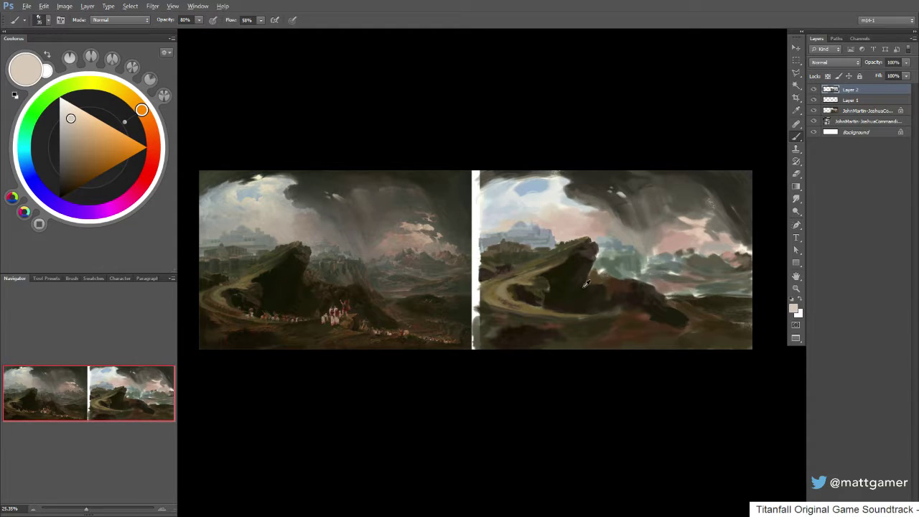
- Define the edge between the grassy slope and the main rock's shadow with sampled dark olive and near-black tones
{"action": "left_click", "coordinate": [562, 255], "text": "alt"}
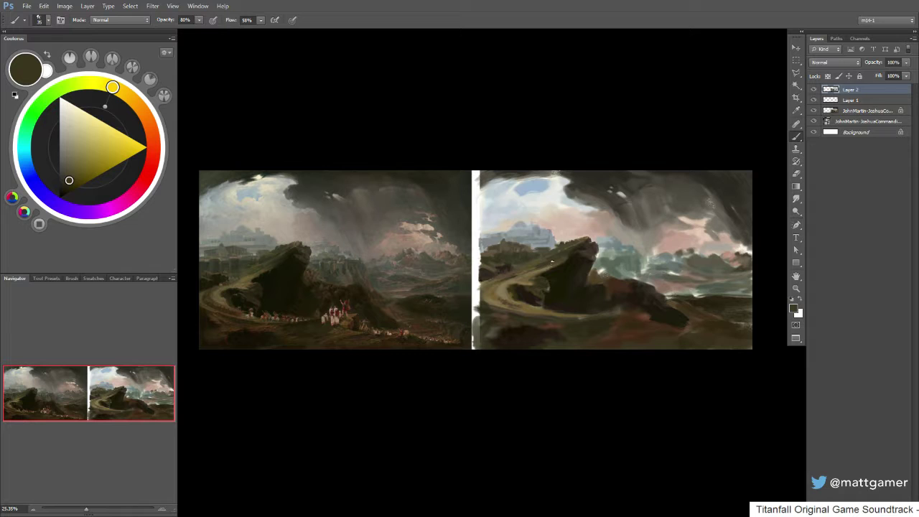
{"action": "left_click", "coordinate": [561, 259], "text": "alt"}
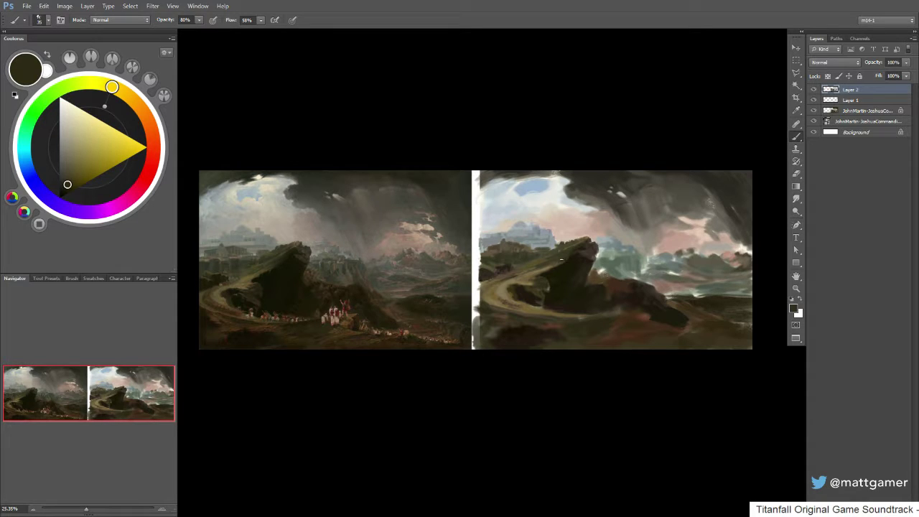
{"action": "left_click", "coordinate": [560, 262], "text": "alt"}
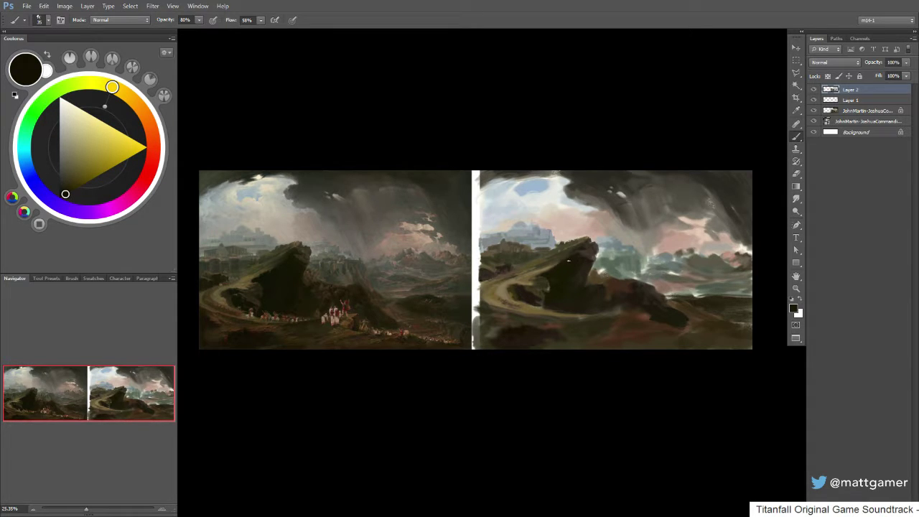
{"action": "left_click_drag", "start_coordinate": [552, 269], "coordinate": [535, 274]}
- Add form to the dark foreground mound beside the main rock with sampled near-black, a mixed dark olive and a warmer dark brown
{"action": "left_click", "coordinate": [650, 293], "text": "alt"}
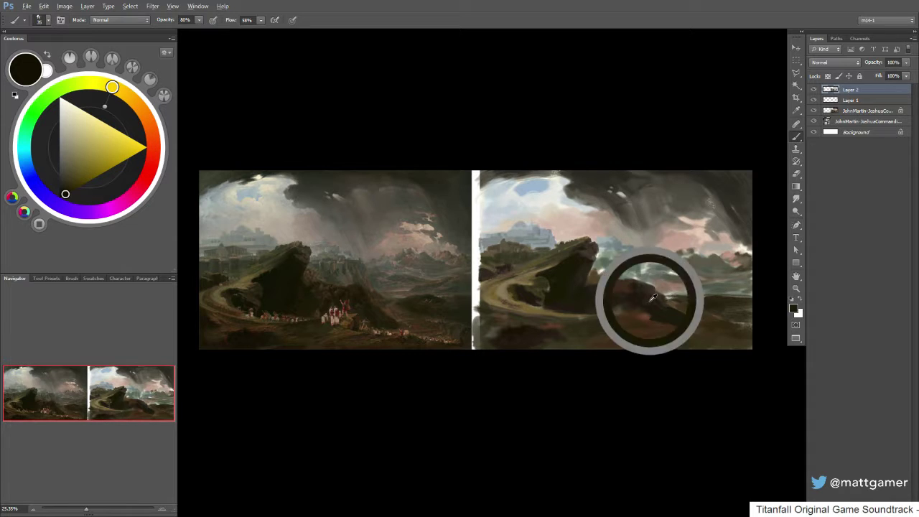
{"action": "left_click", "coordinate": [655, 307], "text": "alt"}
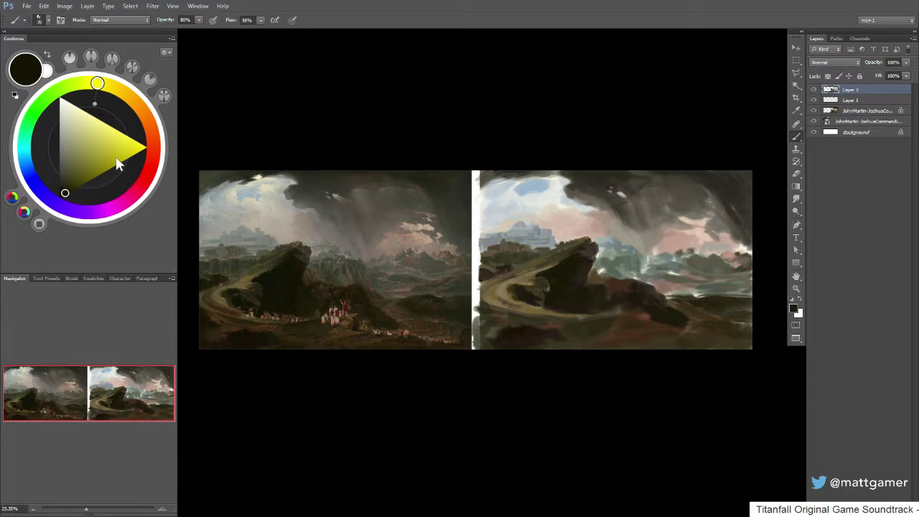
{"action": "left_click", "coordinate": [66, 183]}
{"action": "left_click", "coordinate": [66, 183]}
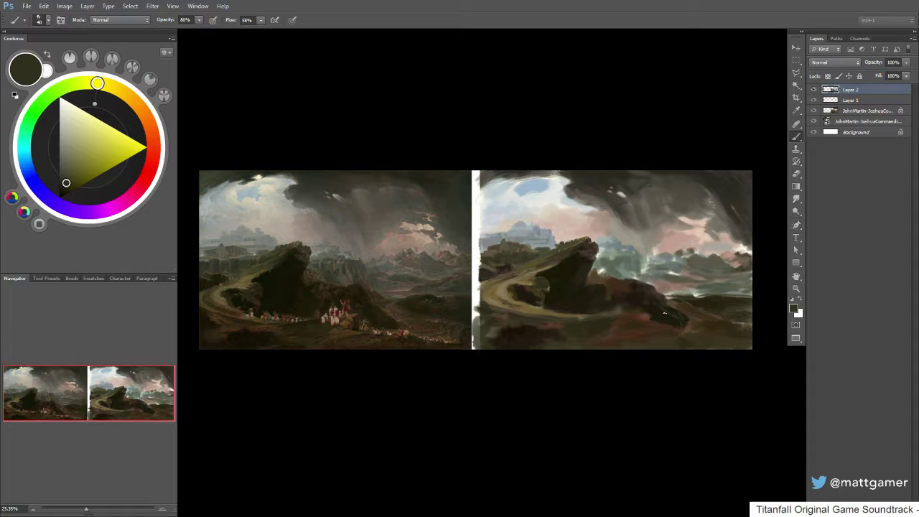
{"action": "left_click", "coordinate": [661, 314], "text": "alt"}
{"action": "left_click", "coordinate": [123, 92]}
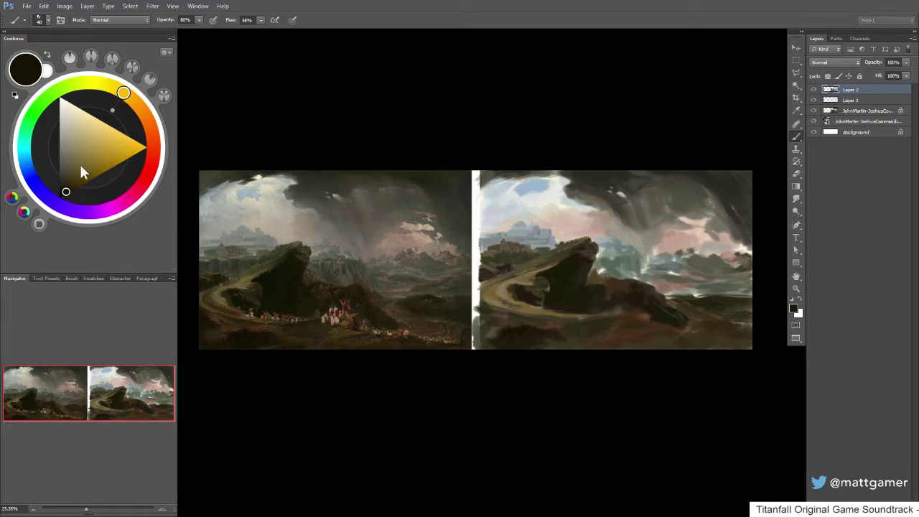
{"action": "left_click", "coordinate": [68, 190]}
- Rework the ground and shoreline behind the foreground mound with sampled brown tones and a 70-size brush
{"action": "left_click", "coordinate": [667, 302], "text": "alt"}
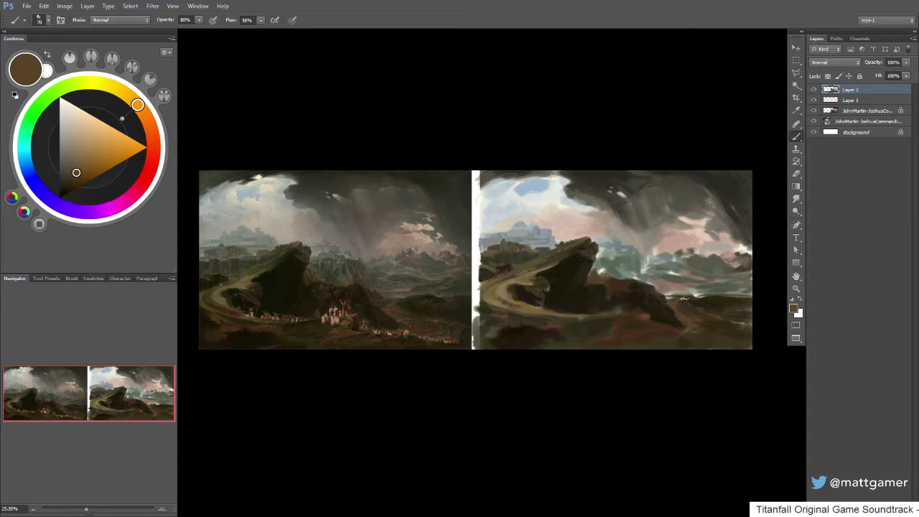
{"action": "left_click", "coordinate": [677, 290], "text": "alt"}
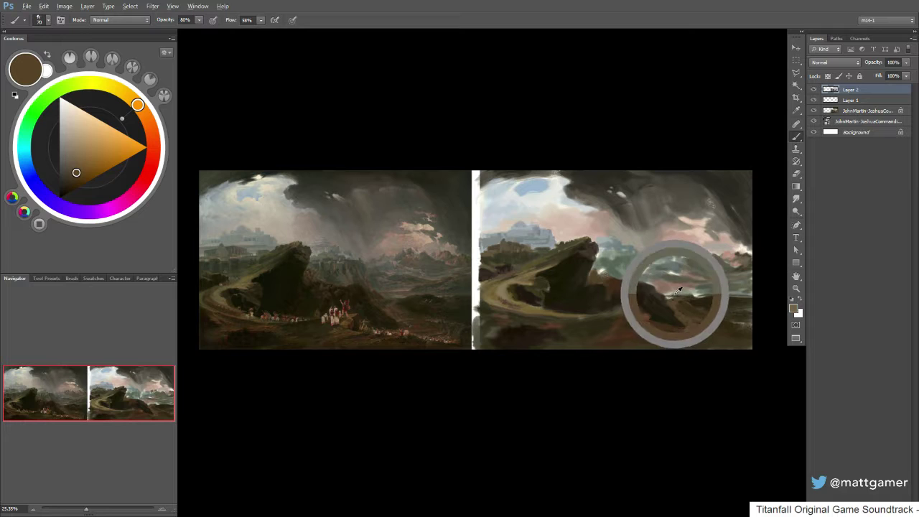
{"action": "left_click", "coordinate": [667, 292], "text": "alt"}
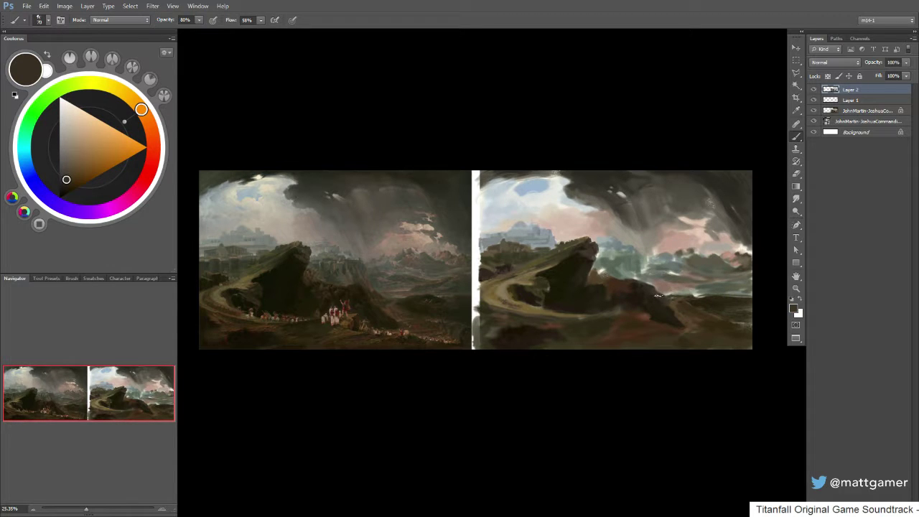
- Rework the dark ground behind the foreground mound, out to the painting's far edge, with sampled dark brown and near-black olive tones
{"action": "left_click", "coordinate": [709, 323], "text": "alt"}
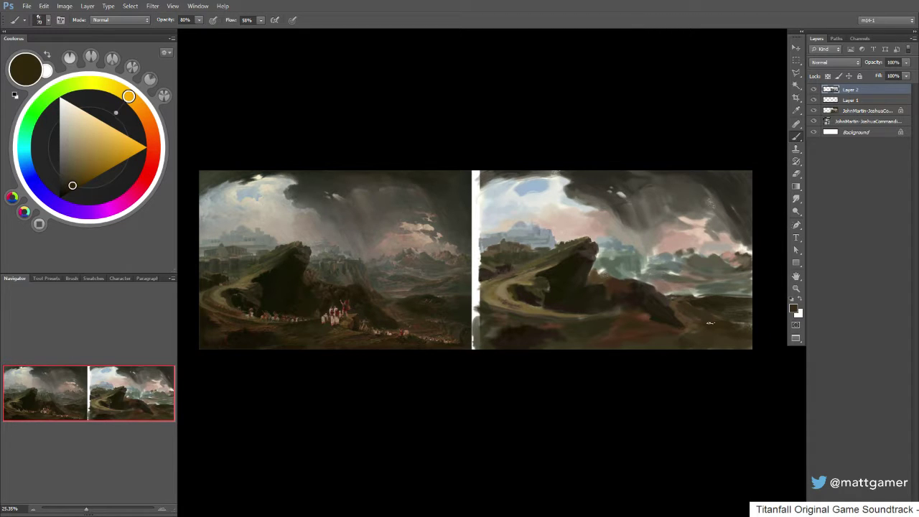
{"action": "left_click", "coordinate": [703, 307], "text": "alt"}
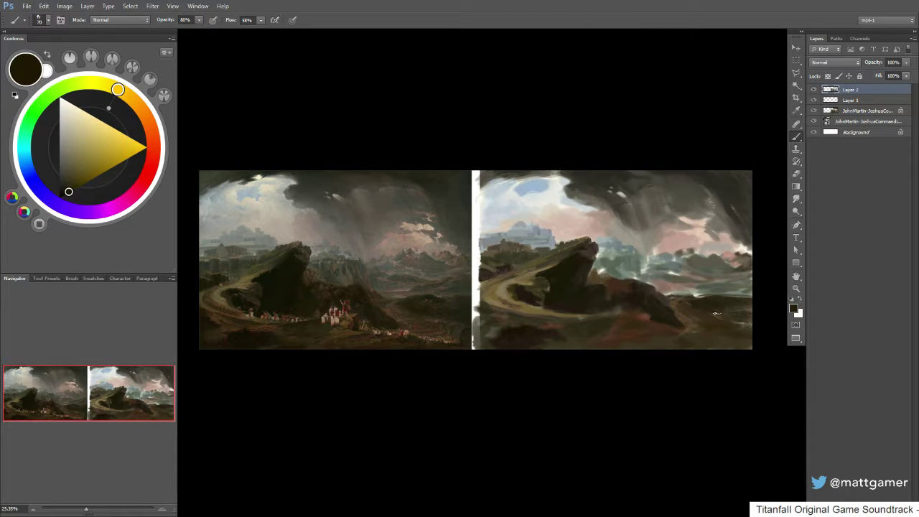
{"action": "left_click", "coordinate": [691, 301], "text": "alt"}
{"action": "left_click", "coordinate": [719, 301], "text": "alt"}
{"action": "left_click", "coordinate": [724, 310], "text": "alt"}
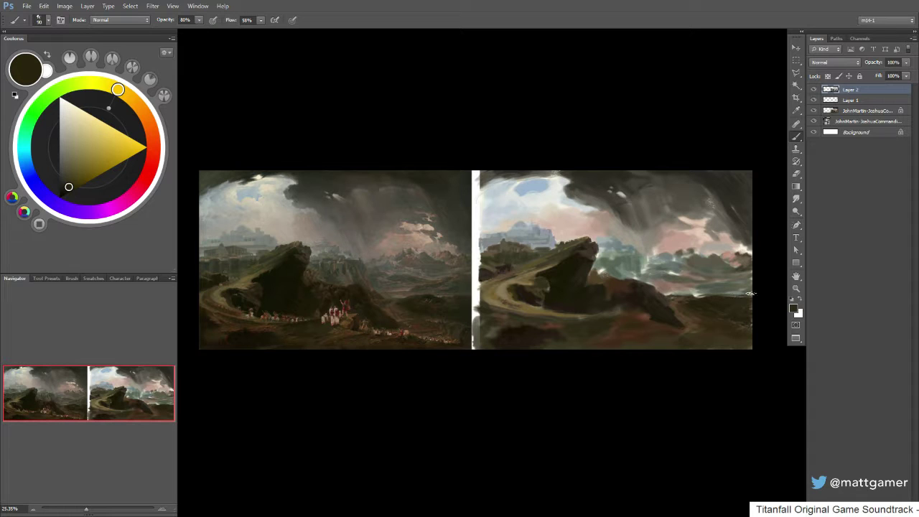
- Soften the shoreline above the dark ground with sampled dark olive-grey tones at 50% brush opacity
{"action": "left_click", "coordinate": [739, 288], "text": "alt"}
{"action": "key", "text": "5"}
{"action": "left_click_drag", "start_coordinate": [746, 289], "coordinate": [685, 291]}
{"action": "left_click", "coordinate": [714, 286], "text": "alt"}
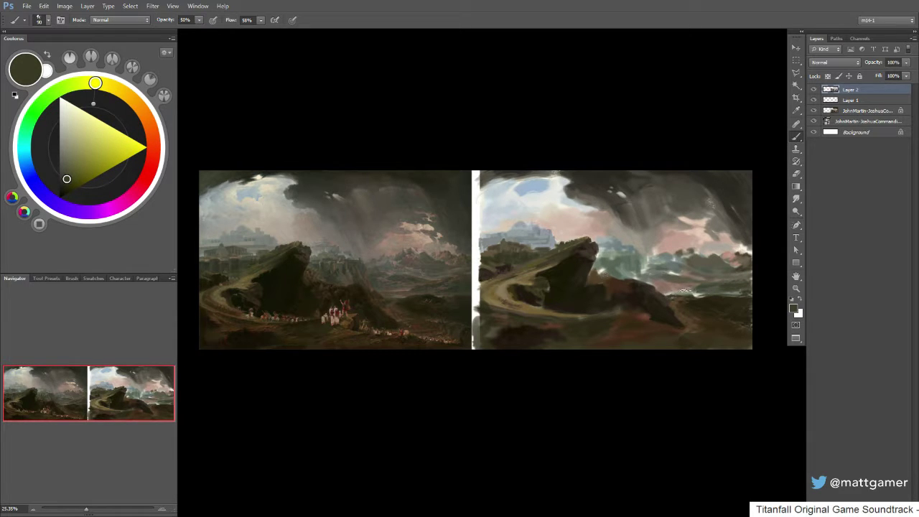
- Add pale beige-pink light sampled from the sunset clouds to the water along the shoreline, using a smaller brush
{"action": "left_click", "coordinate": [700, 237], "text": "alt"}
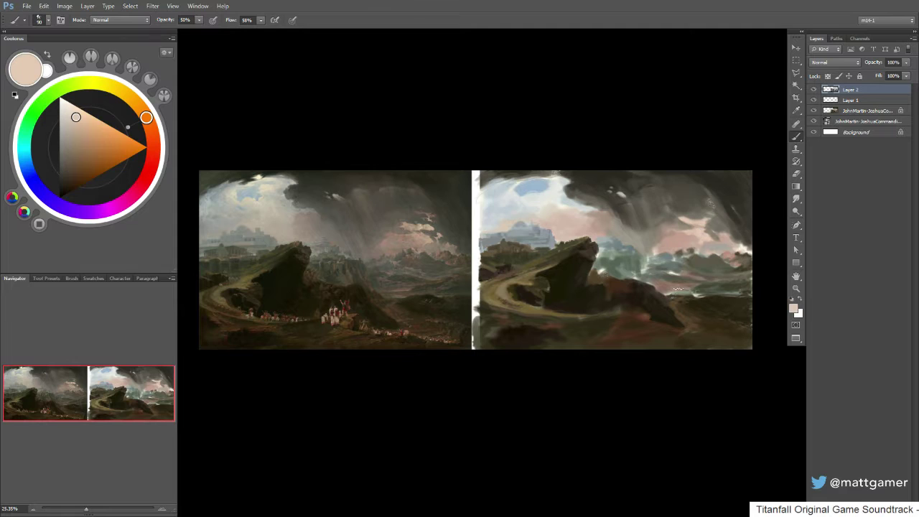
{"action": "key", "text": "bracketleft"}
{"action": "key", "text": "bracketleft"}
{"action": "key", "text": "bracketleft"}
{"action": "left_click_drag", "start_coordinate": [692, 288], "coordinate": [681, 289]}
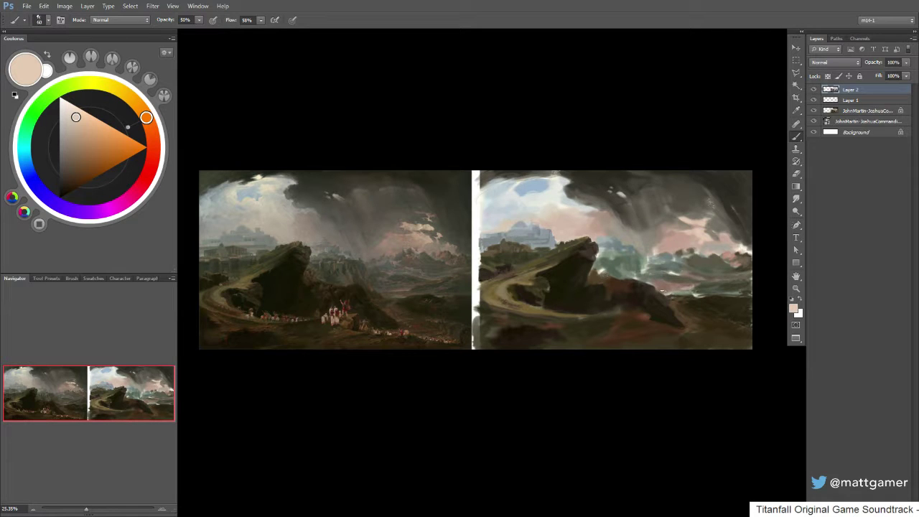
- Tone down the shoreline beside the foreground mound with sampled dark olive, and sample a mid grey from the misty valley behind it
{"action": "left_click", "coordinate": [683, 284], "text": "alt"}
{"action": "left_click", "coordinate": [672, 286], "text": "alt"}
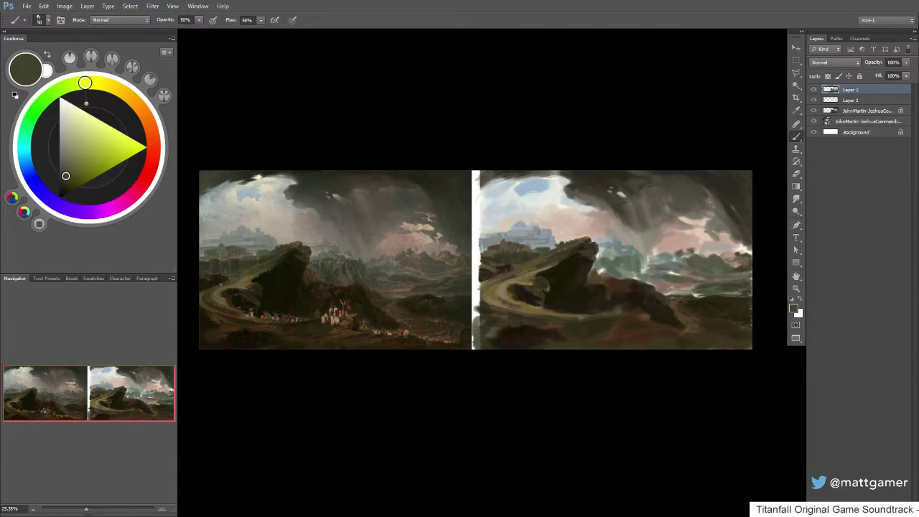
{"action": "left_click_drag", "start_coordinate": [702, 291], "coordinate": [665, 293]}
{"action": "left_click", "coordinate": [657, 275], "text": "alt"}
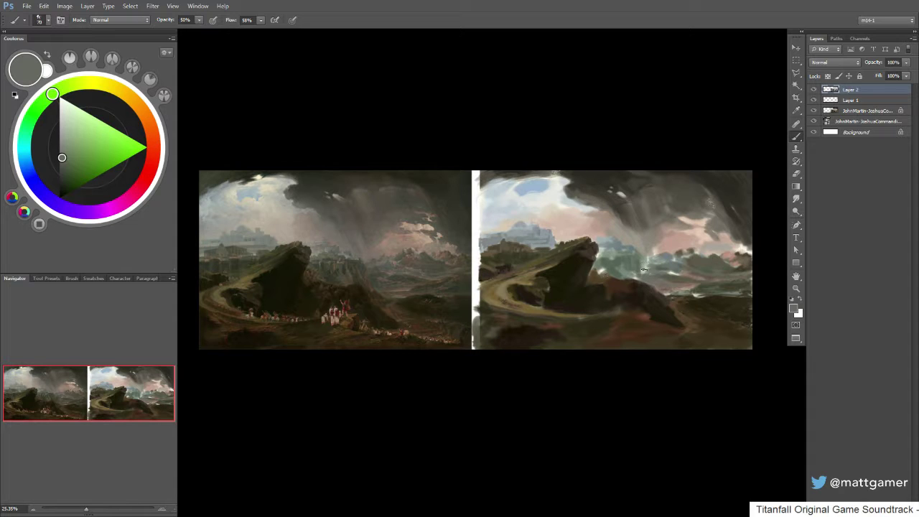
- Blend the rain shaft and the storm cloud's edge above the pink clouds in the painted copy, using sampled greys and muted browns
{"action": "left_click", "coordinate": [641, 274], "text": "alt"}
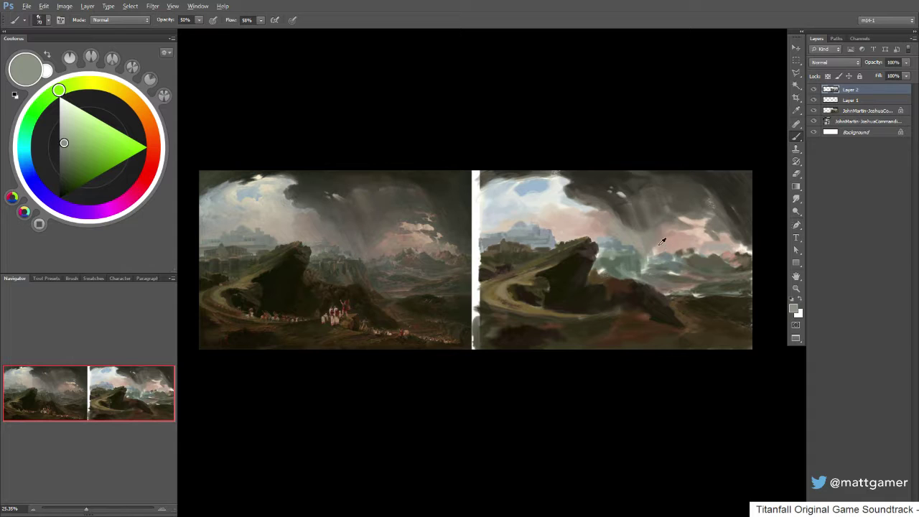
{"action": "left_click", "coordinate": [654, 248], "text": "alt"}
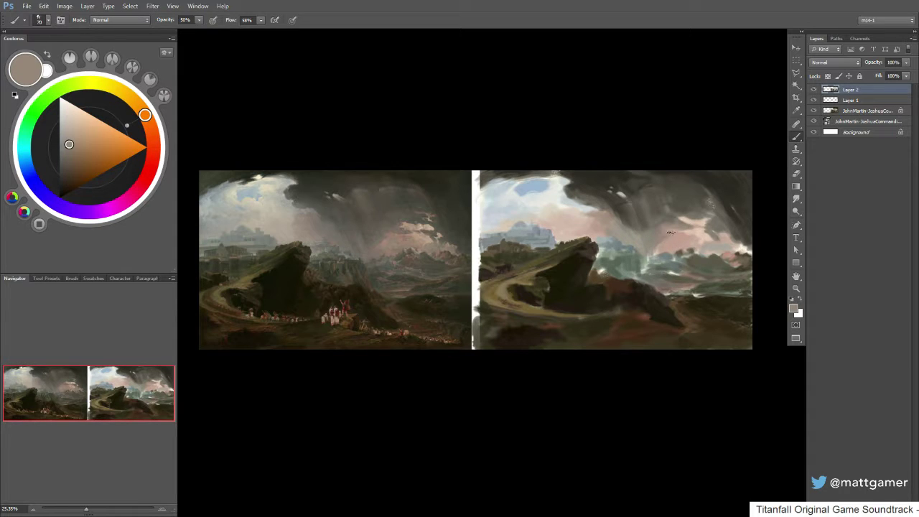
{"action": "left_click", "coordinate": [674, 224], "text": "alt"}
{"action": "left_click", "coordinate": [677, 227], "text": "alt"}
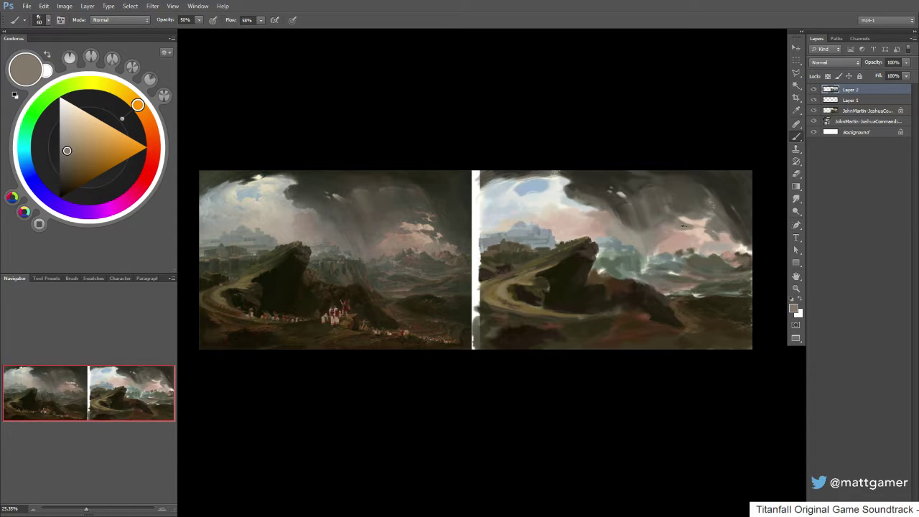
{"action": "left_click", "coordinate": [691, 221], "text": "alt"}
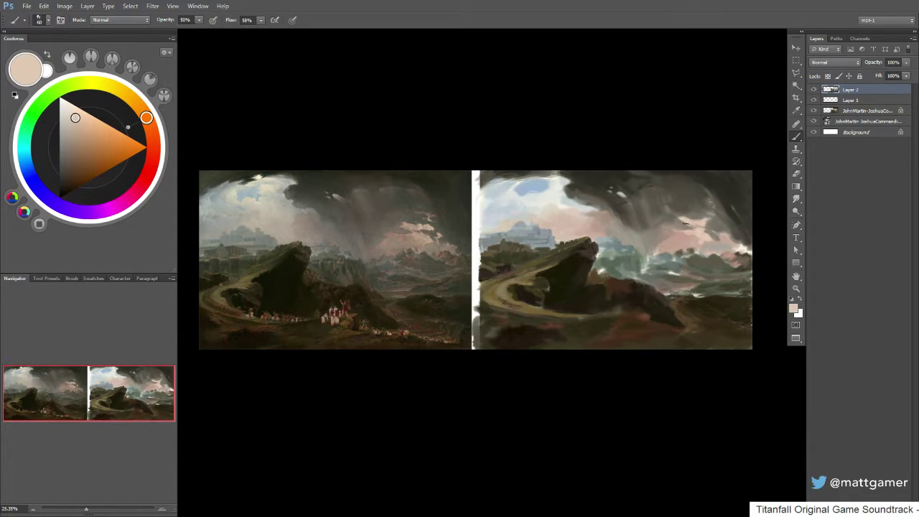
{"action": "left_click", "coordinate": [684, 215], "text": "alt"}
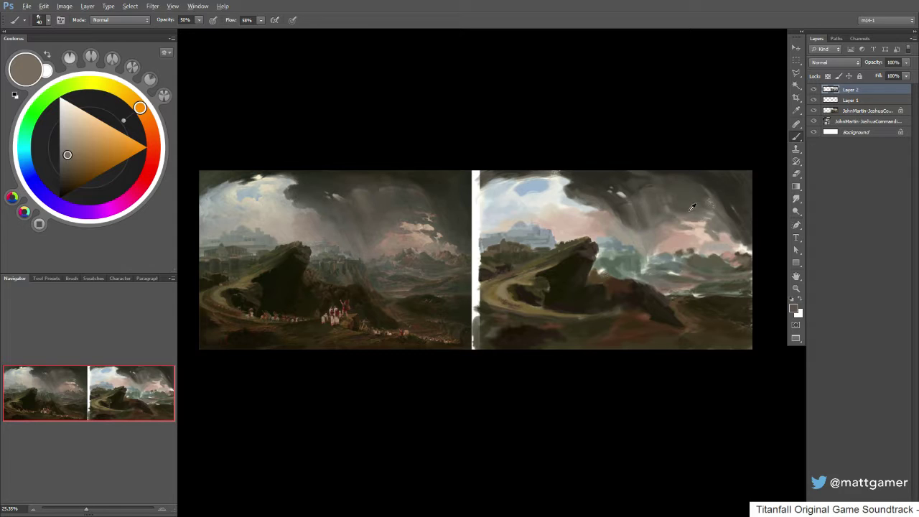
{"action": "left_click", "coordinate": [688, 212], "text": "alt"}
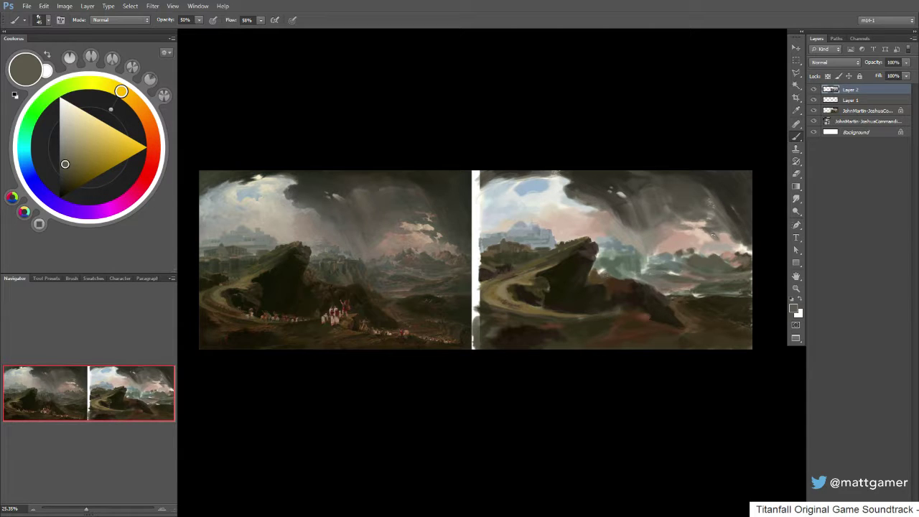
- Refine the lower edge of the pink clouds near the copy's far-side mountains with beige and grey sampled from the sky
{"action": "left_click", "coordinate": [714, 243], "text": "alt"}
{"action": "left_click", "coordinate": [716, 242], "text": "alt"}
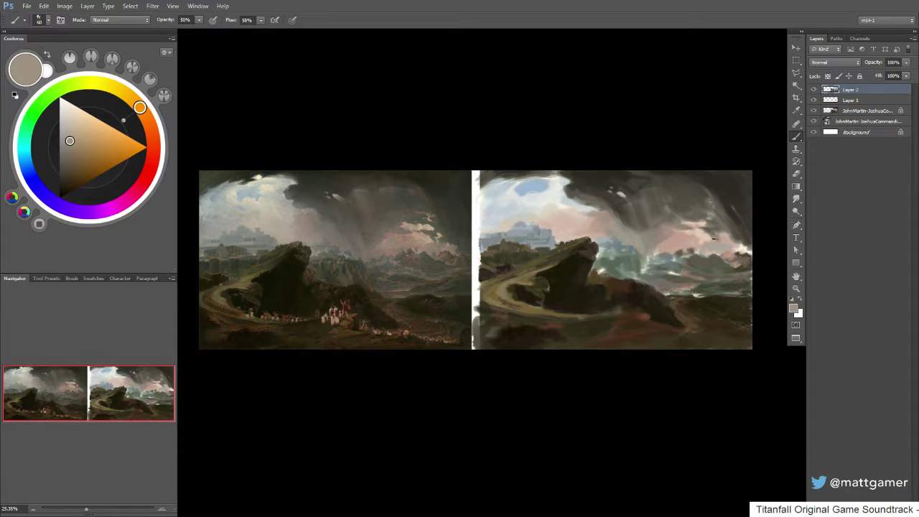
{"action": "left_click", "coordinate": [725, 241], "text": "alt"}
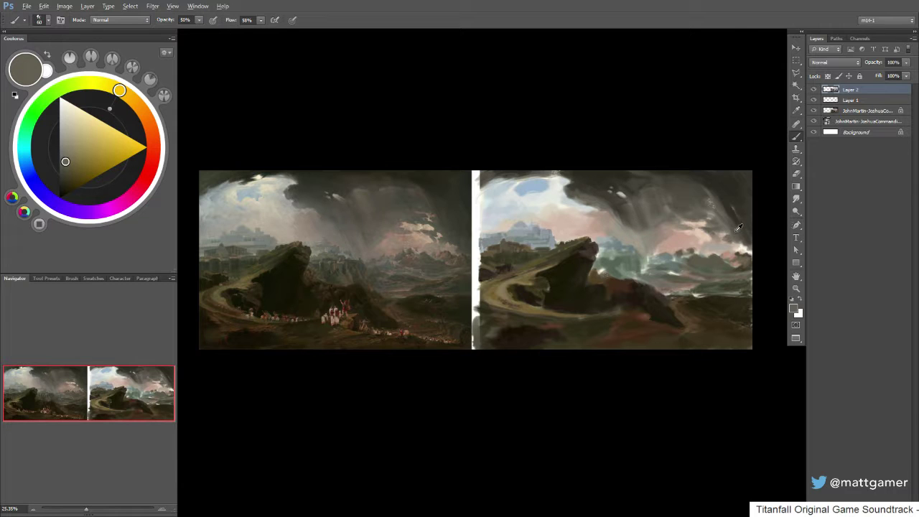
- Darken and smooth the storm clouds along the outer edge and upper corner of the painted sky with sampled dark grey-browns
{"action": "left_click", "coordinate": [730, 231], "text": "alt"}
{"action": "left_click", "coordinate": [700, 190], "text": "alt"}
{"action": "left_click", "coordinate": [707, 181], "text": "alt"}
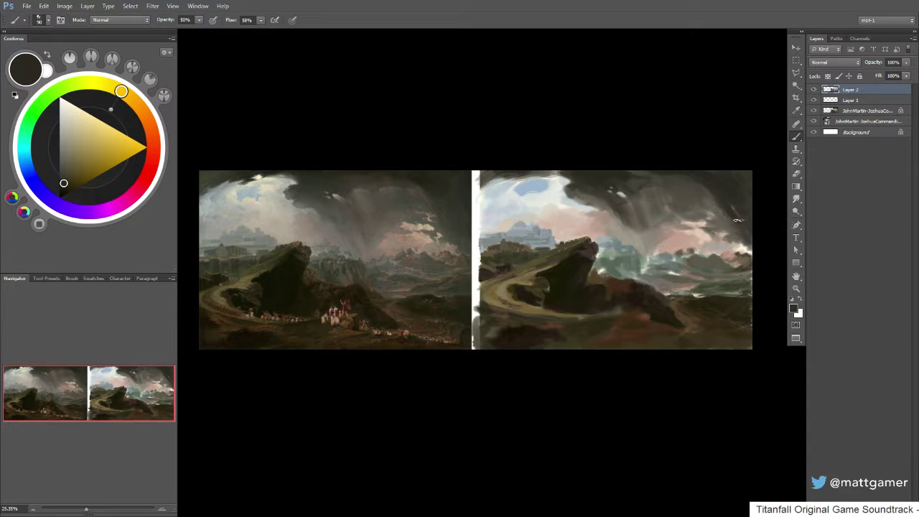
{"action": "left_click", "coordinate": [743, 229], "text": "alt"}
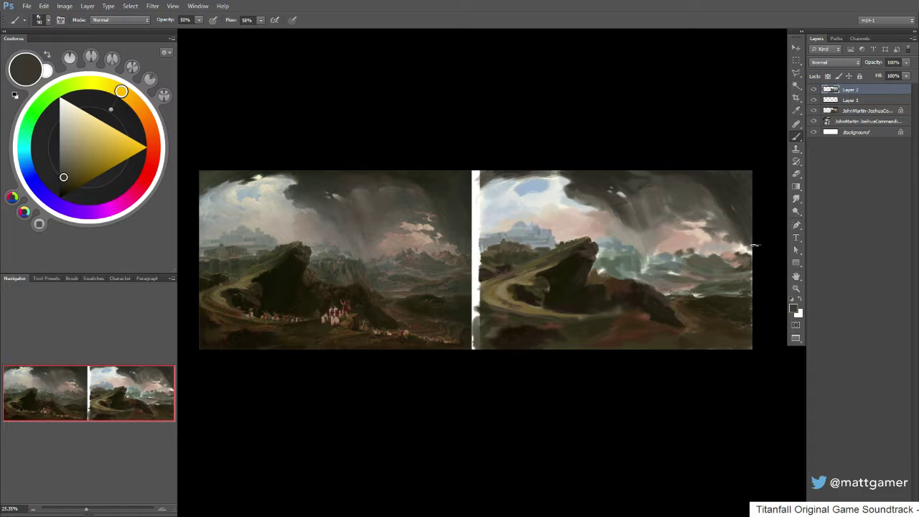
{"action": "left_click", "coordinate": [733, 179], "text": "alt"}
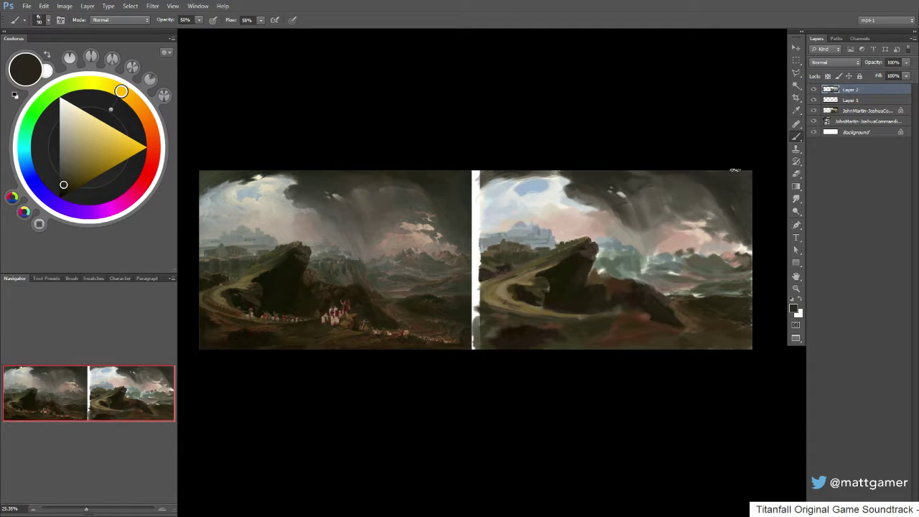
{"action": "left_click", "coordinate": [707, 176], "text": "alt"}
- Flip the canvas horizontally and rework the sky around the distant blue city with sampled blue-grey and pale pink tones
{"action": "key", "text": "ctrl+shift+h"}
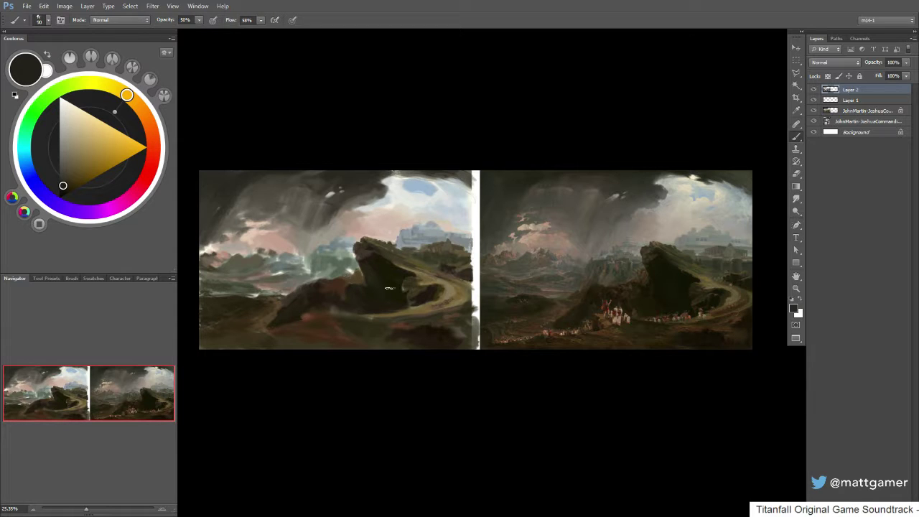
{"action": "left_click", "coordinate": [353, 235], "text": "alt"}
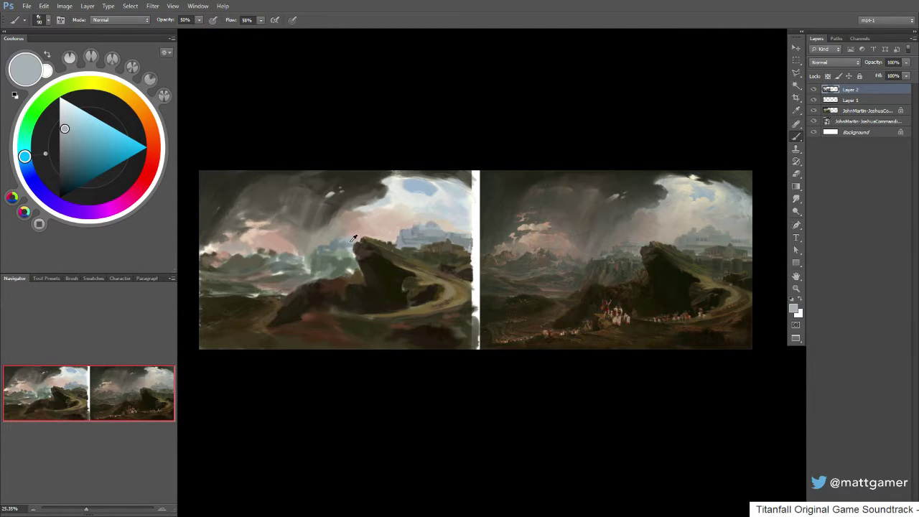
{"action": "left_click", "coordinate": [407, 228], "text": "alt"}
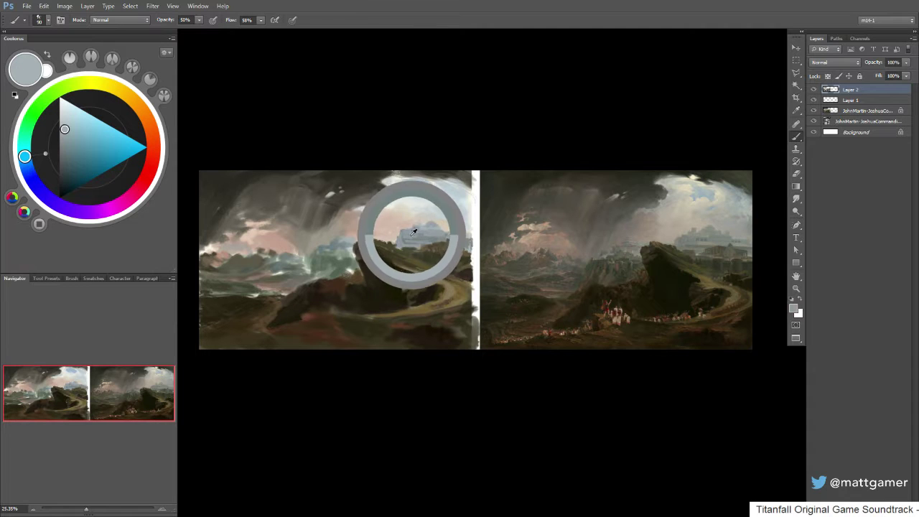
{"action": "left_click", "coordinate": [419, 224], "text": "alt"}
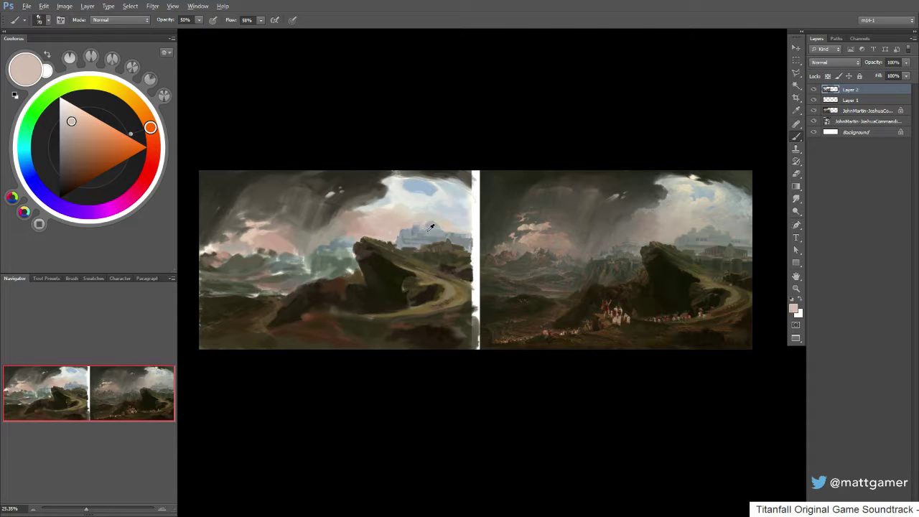
{"action": "left_click", "coordinate": [415, 224], "text": "alt"}
{"action": "left_click", "coordinate": [412, 221], "text": "alt"}
- Reshape the dark hollow inside the road's bend by alternating sampled near-black brown and light olive-tan strokes
{"action": "left_click", "coordinate": [434, 286], "text": "alt"}
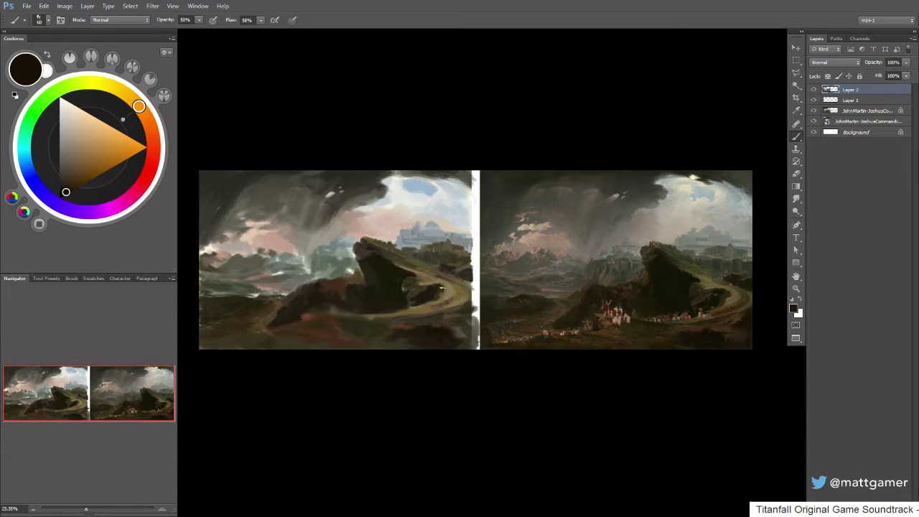
{"action": "left_click", "coordinate": [430, 284], "text": "alt"}
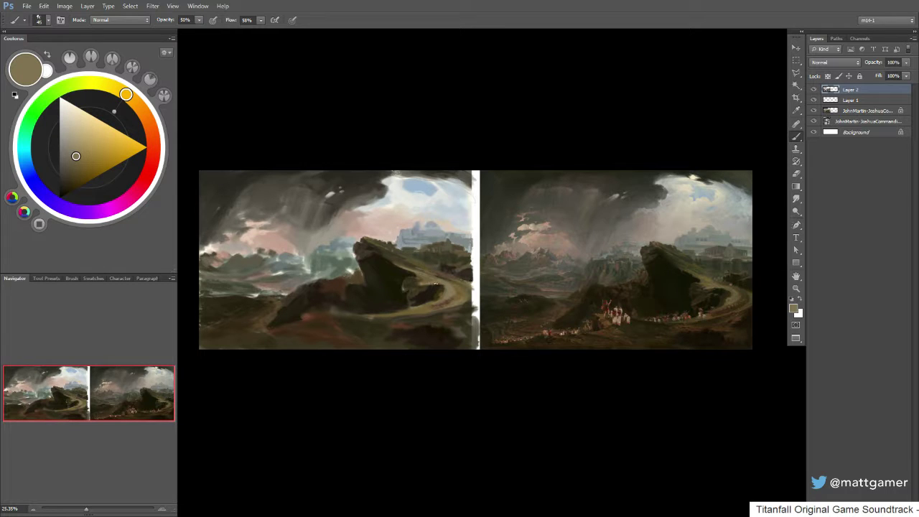
{"action": "left_click", "coordinate": [435, 282], "text": "alt"}
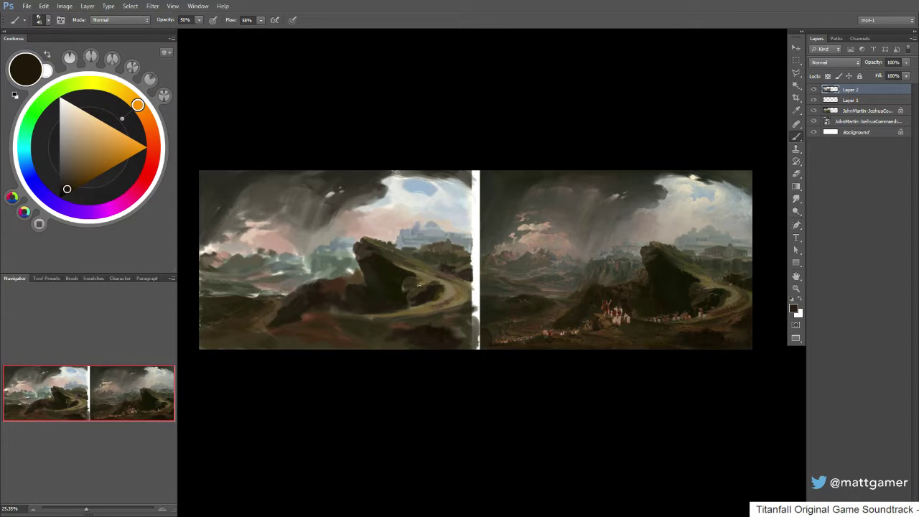
{"action": "left_click", "coordinate": [424, 280], "text": "alt"}
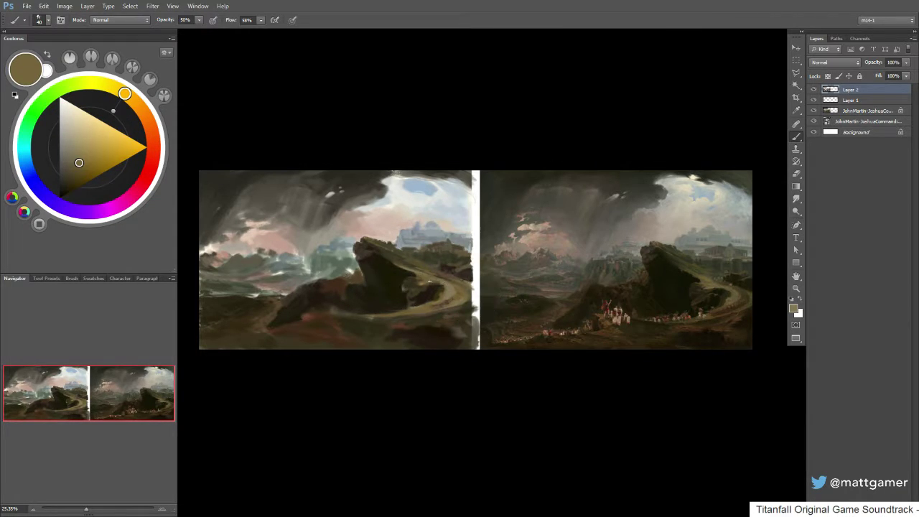
{"action": "left_click", "coordinate": [431, 283], "text": "alt"}
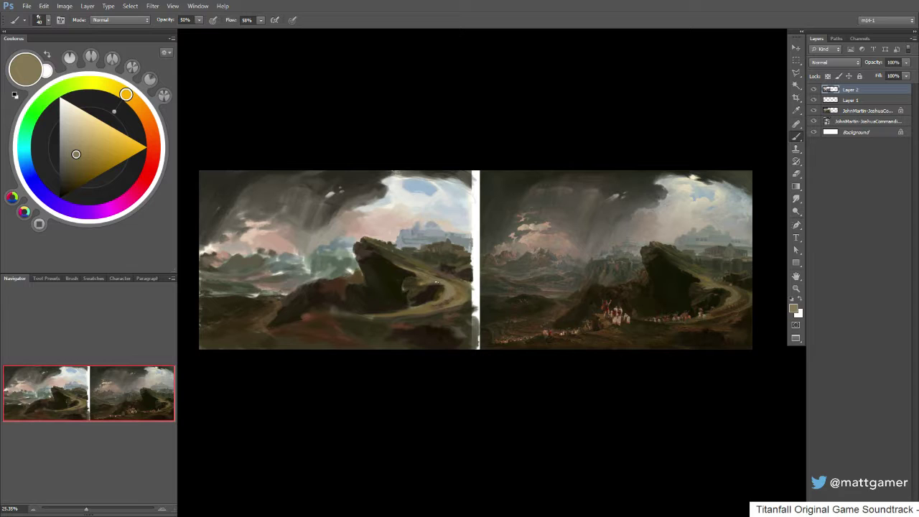
- Paint the shadowed base of the large rock with sampled dark olive and brown, raising the brush opacity to 80%
{"action": "left_click", "coordinate": [403, 299], "text": "alt"}
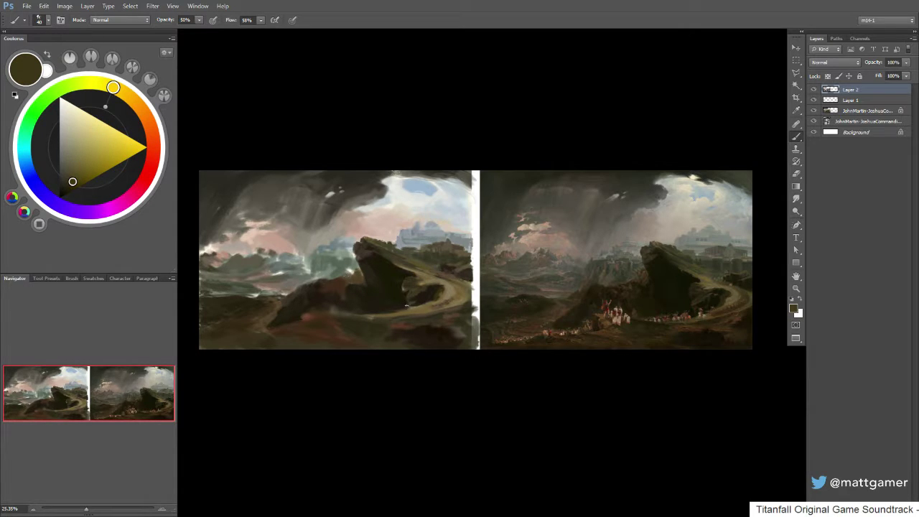
{"action": "left_click", "coordinate": [401, 291], "text": "alt"}
{"action": "left_click", "coordinate": [400, 287], "text": "alt"}
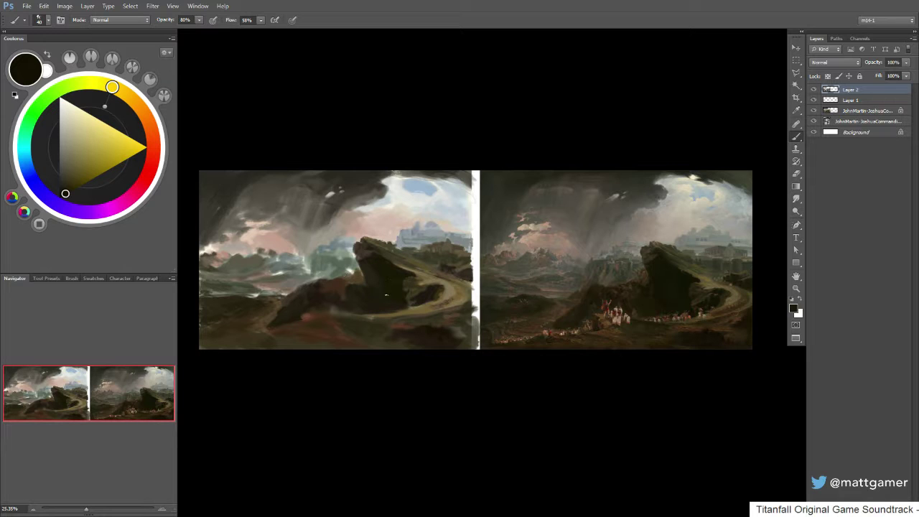
{"action": "left_click", "coordinate": [376, 271], "text": "alt"}
{"action": "left_click", "coordinate": [376, 283], "text": "alt"}
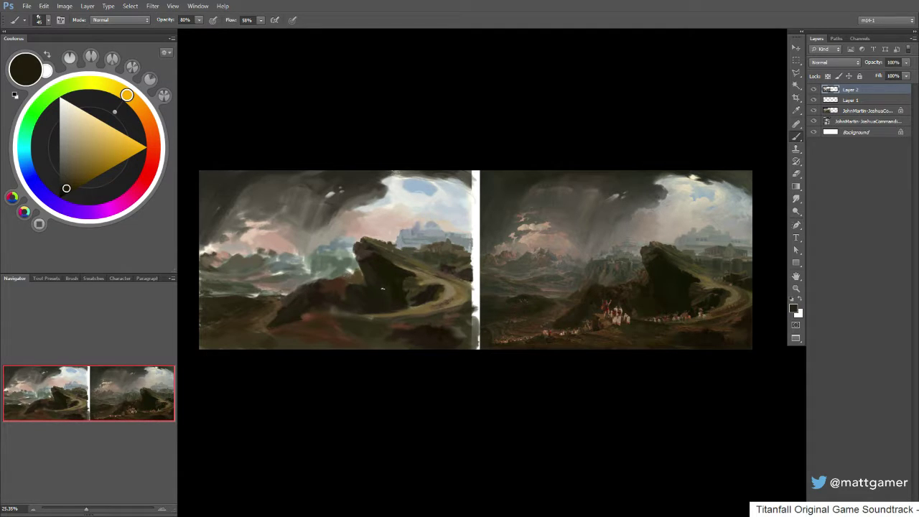
- Define the distant city's silhouette with a smaller brush, using sampled pale sky tones around it and blue-grey on the buildings
{"action": "left_click", "coordinate": [417, 217], "text": "alt"}
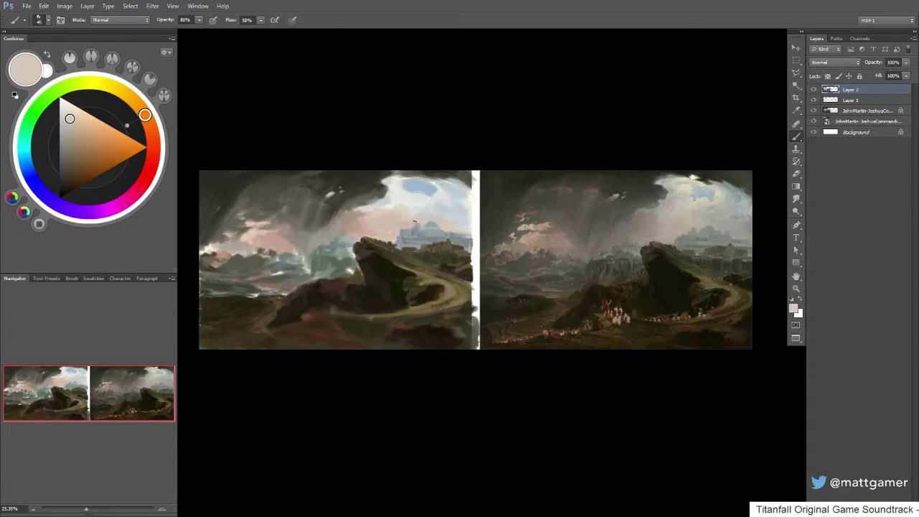
{"action": "left_click", "coordinate": [422, 222], "text": "alt"}
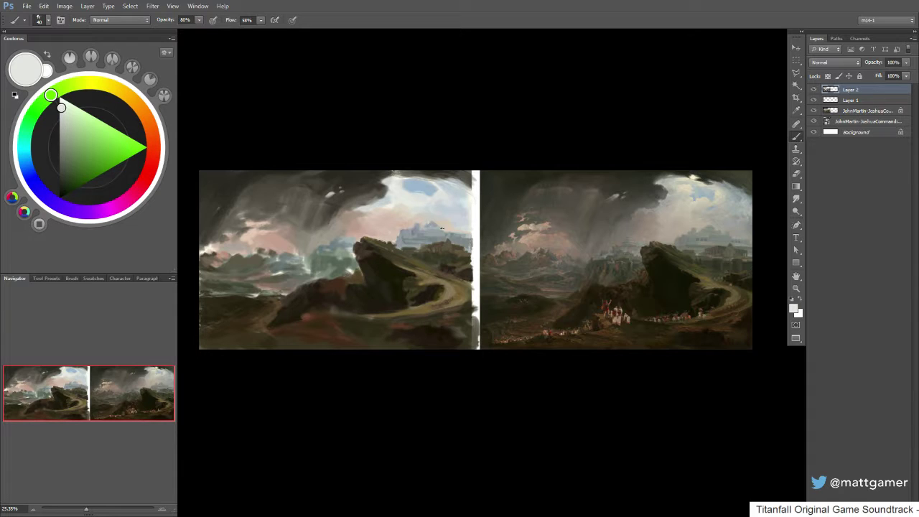
{"action": "key", "text": "alt"}
{"action": "key", "text": "["}
{"action": "left_click", "coordinate": [427, 235], "text": "alt"}
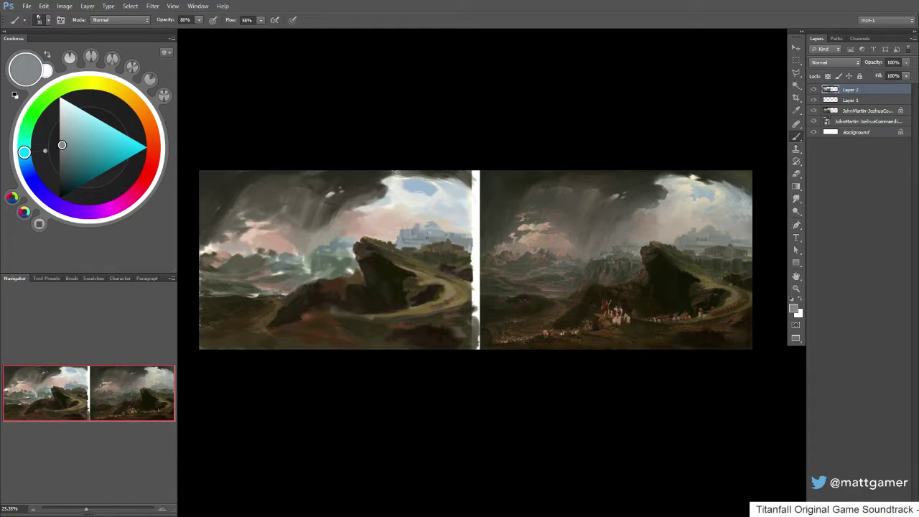
- Paint the distant mountain peaks below the pink clouds with sampled olive and brown greys, plus a dark teal from the colour wheel
{"action": "left_click", "coordinate": [261, 247], "text": "alt"}
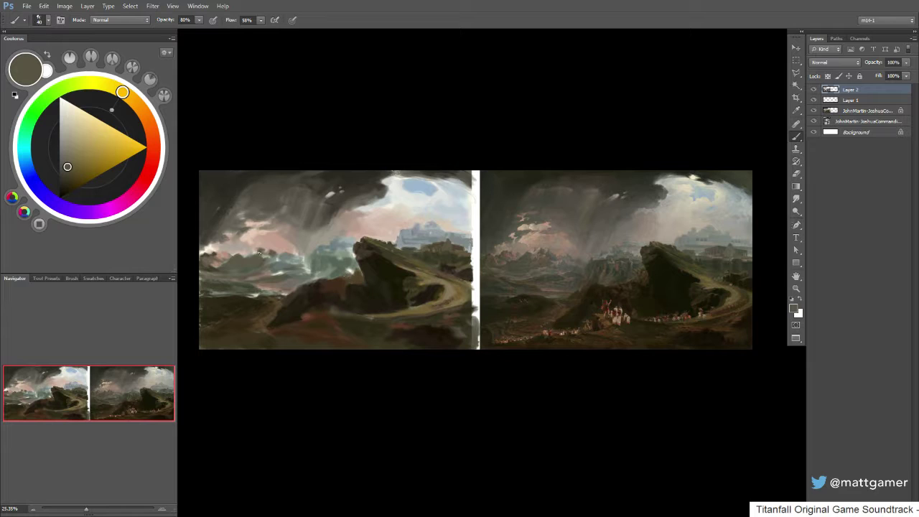
{"action": "mouse_move", "coordinate": [270, 253]}
{"action": "left_mouse_down"}
{"action": "mouse_move", "coordinate": [257, 254]}
{"action": "mouse_move", "coordinate": [277, 260]}
{"action": "left_mouse_up"}
{"action": "left_click", "coordinate": [221, 260], "text": "alt"}
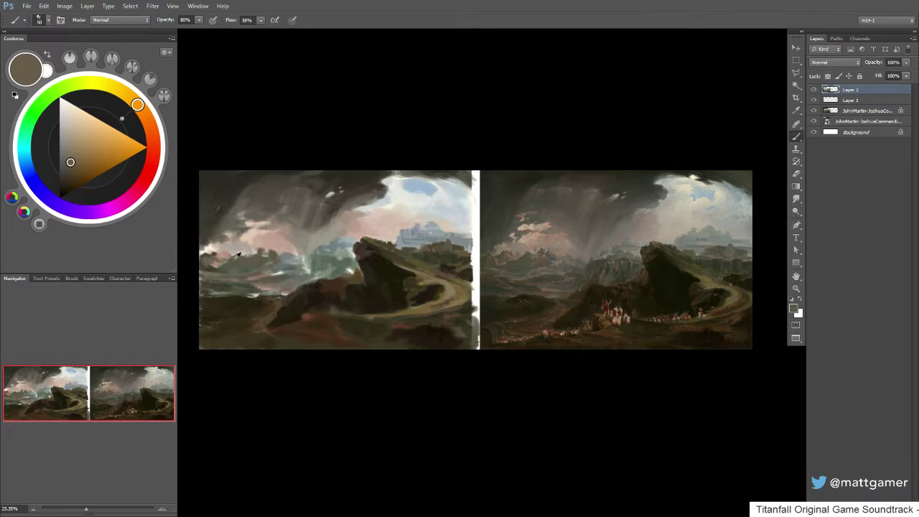
{"action": "mouse_move", "coordinate": [39, 147]}
{"action": "left_mouse_down"}
{"action": "mouse_move", "coordinate": [35, 87]}
{"action": "mouse_move", "coordinate": [39, 149]}
{"action": "left_mouse_up"}
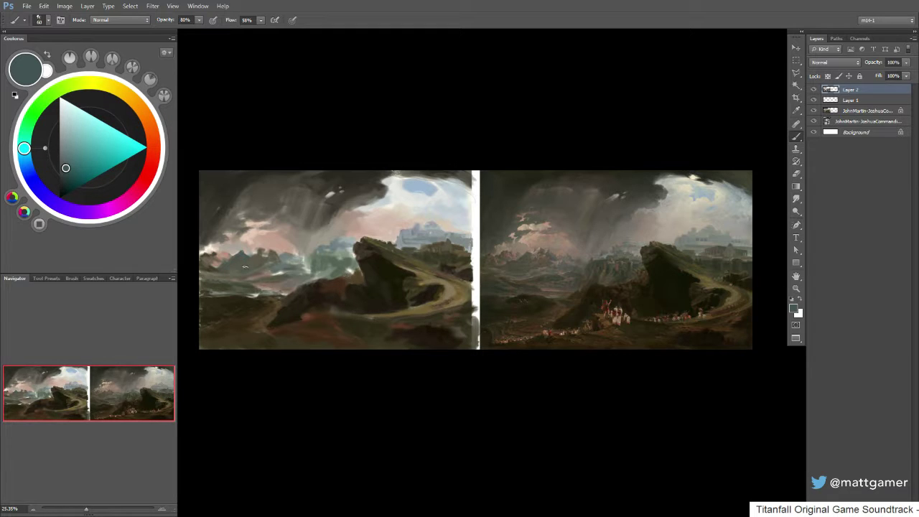
- Refine the mountain ridge between the peaks and the teal cliffs by alternating sampled grey-greens with the pink of the sky
{"action": "left_click", "coordinate": [267, 262], "text": "alt"}
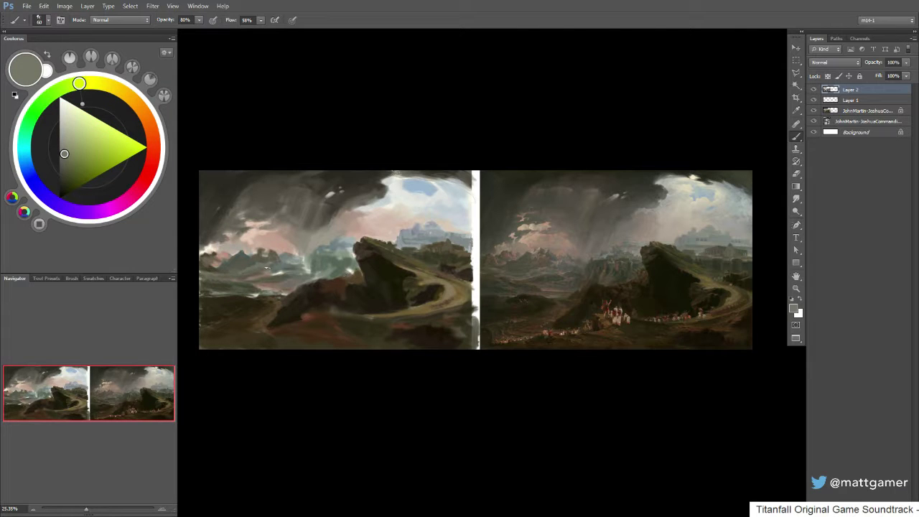
{"action": "left_click", "coordinate": [279, 251], "text": "alt"}
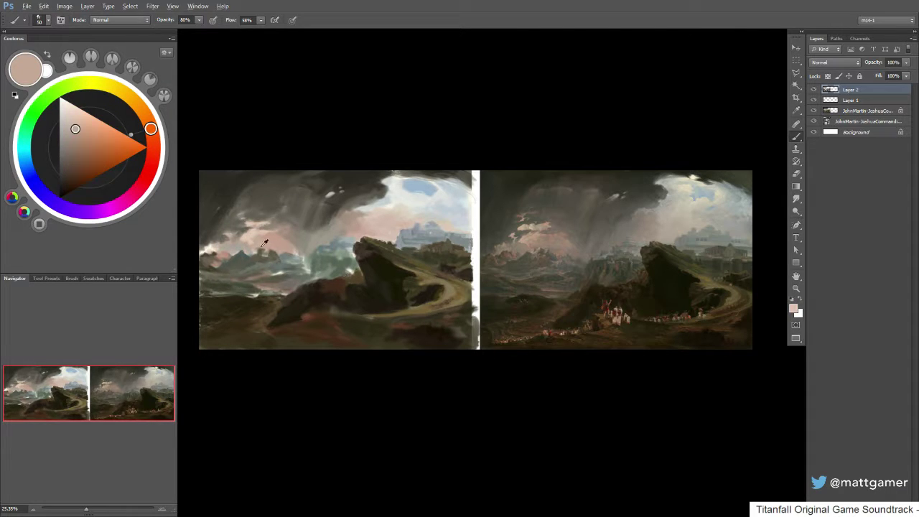
{"action": "left_click", "coordinate": [272, 263], "text": "alt"}
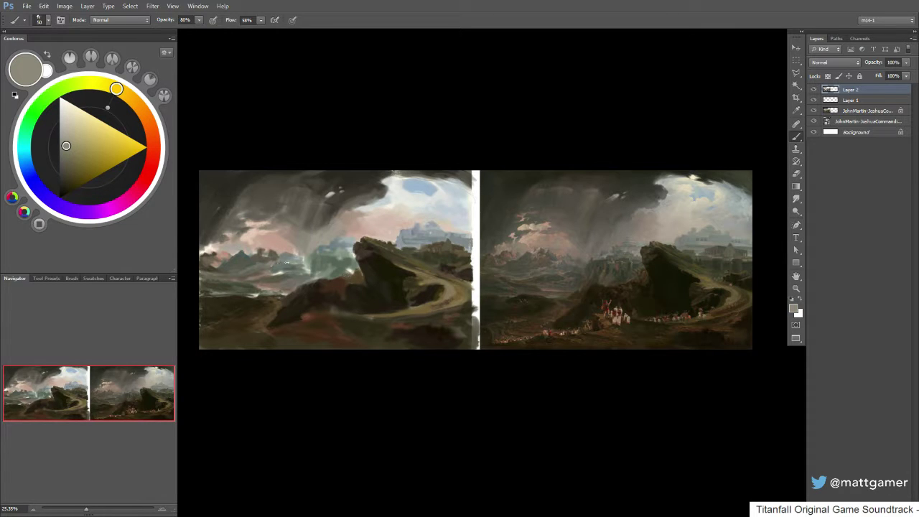
{"action": "left_click", "coordinate": [285, 250], "text": "alt"}
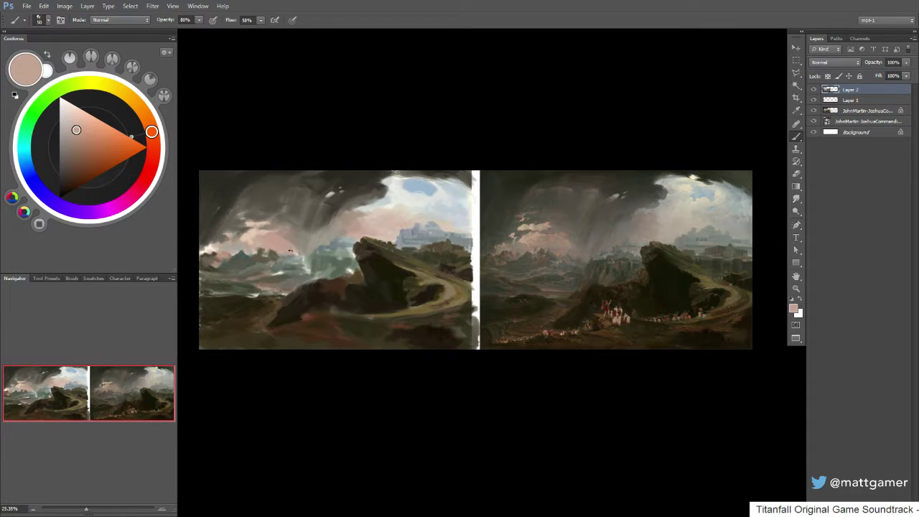
{"action": "left_click", "coordinate": [284, 260], "text": "alt"}
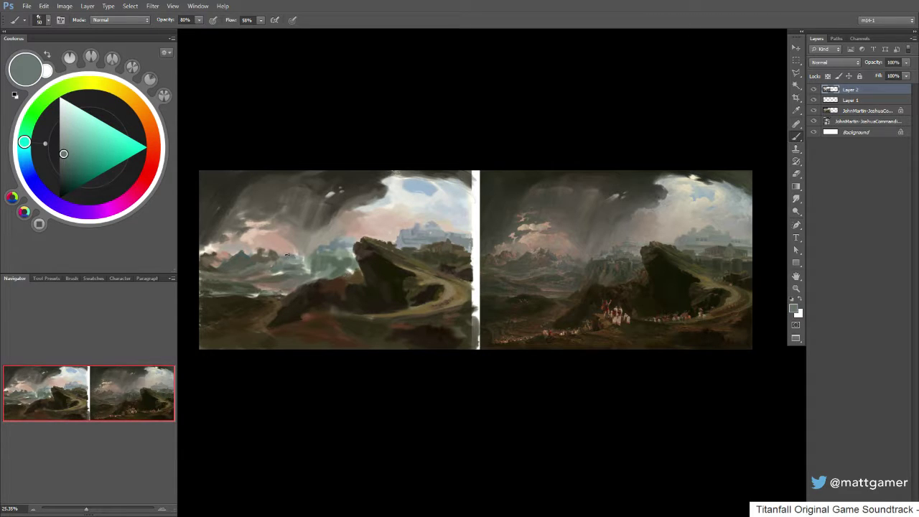
{"action": "left_click", "coordinate": [287, 261], "text": "alt"}
{"action": "left_click", "coordinate": [287, 257], "text": "alt"}
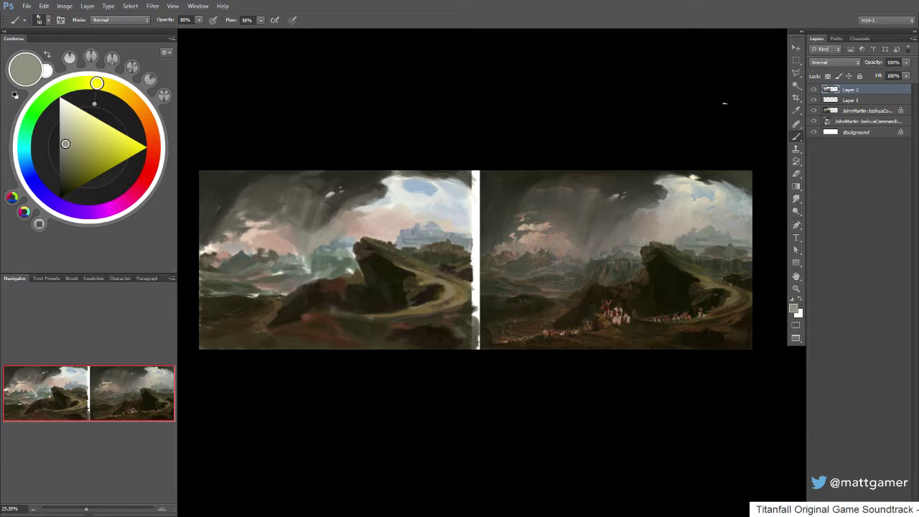
- Paint the valley and mountain slopes beside the teal cliffs with sampled olive and grey-green tones
{"action": "left_click", "coordinate": [276, 273], "text": "alt"}
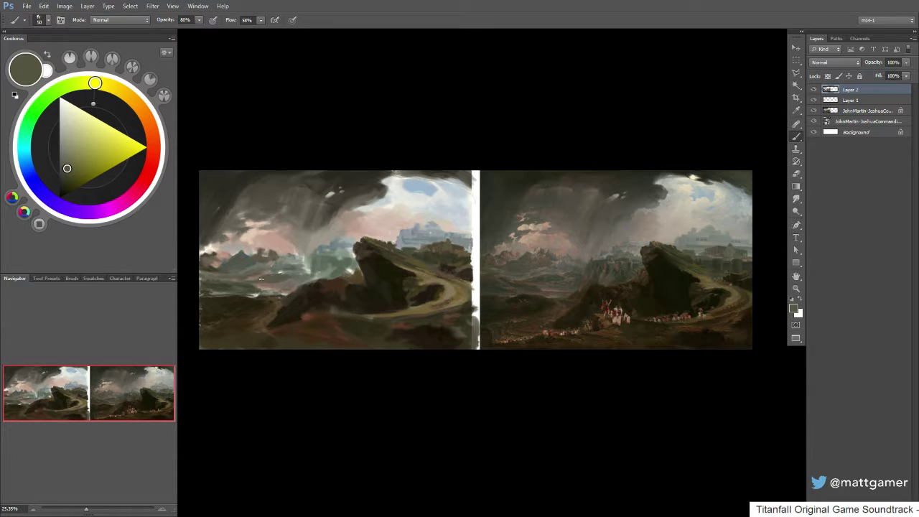
{"action": "left_click", "coordinate": [224, 284], "text": "alt"}
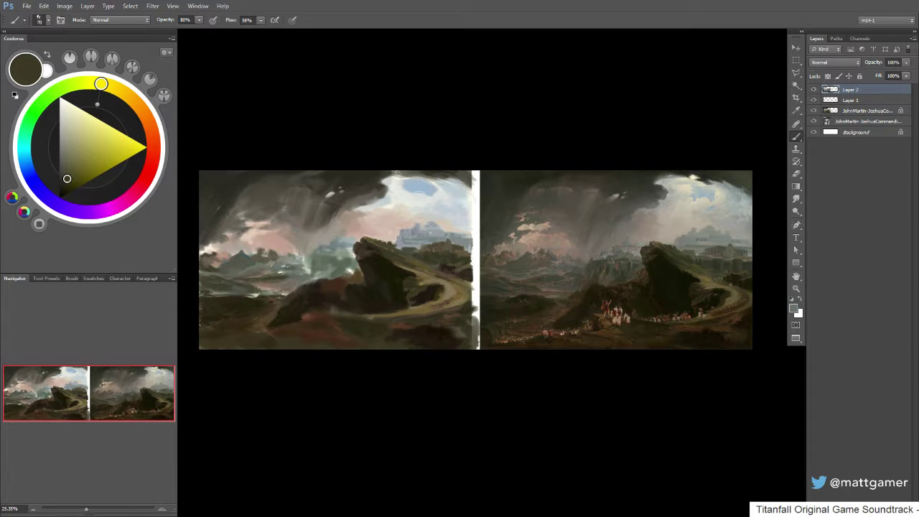
{"action": "left_click", "coordinate": [295, 267], "text": "alt"}
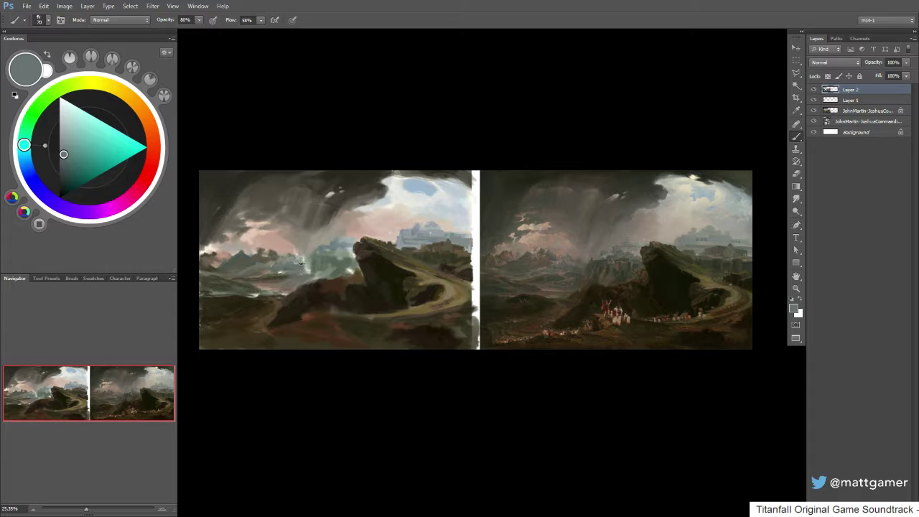
{"action": "left_click", "coordinate": [320, 255], "text": "alt"}
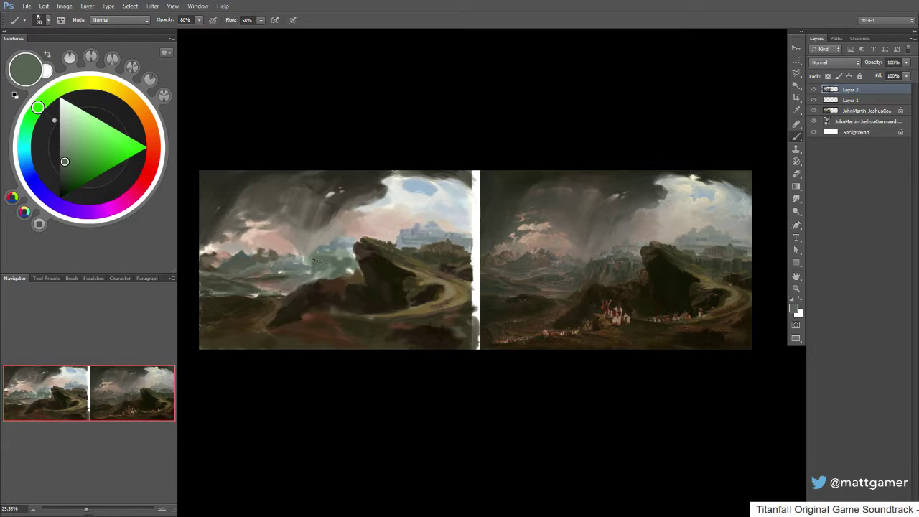
- Paint dark vertical shadows on the teal cliffs with a sampled green darkened on the colour wheel
{"action": "left_click", "coordinate": [578, 266], "text": "alt"}
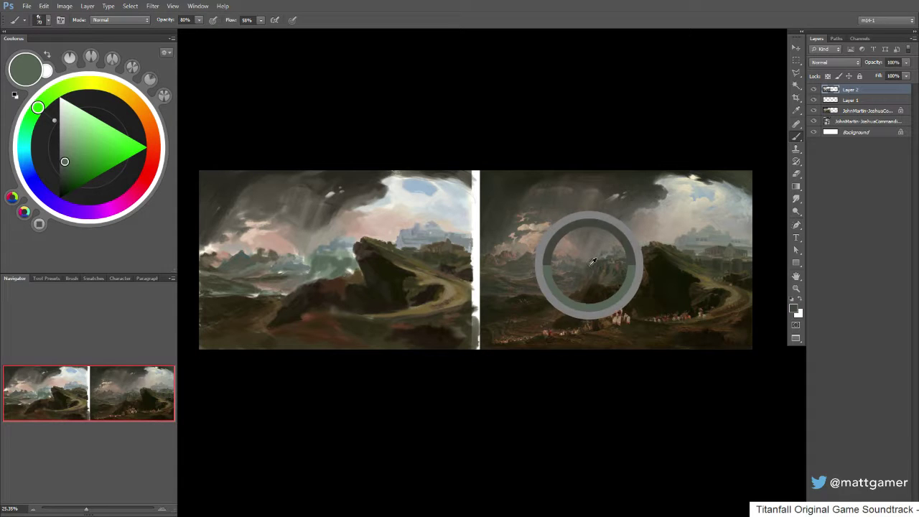
{"action": "left_click", "coordinate": [313, 257], "text": "alt"}
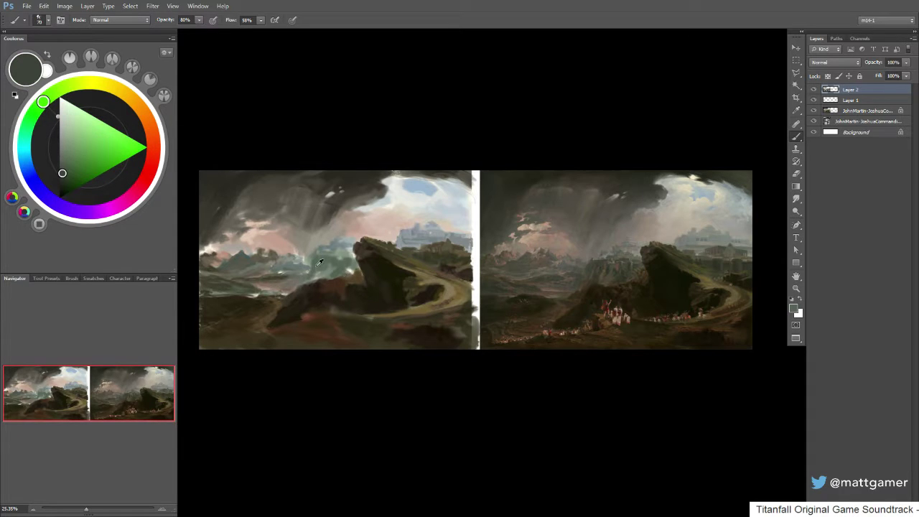
{"action": "left_click_drag", "start_coordinate": [64, 162], "coordinate": [63, 172]}
{"action": "left_click", "coordinate": [43, 102]}
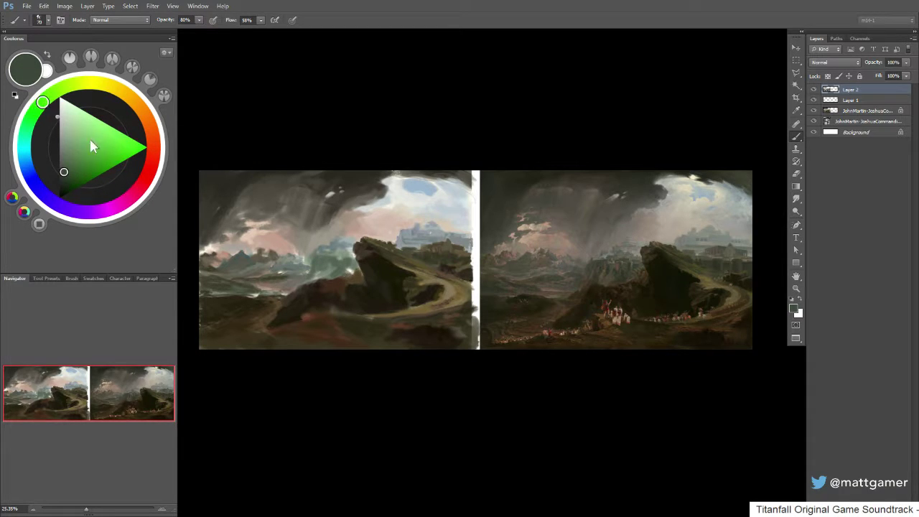
{"action": "left_click", "coordinate": [64, 176]}
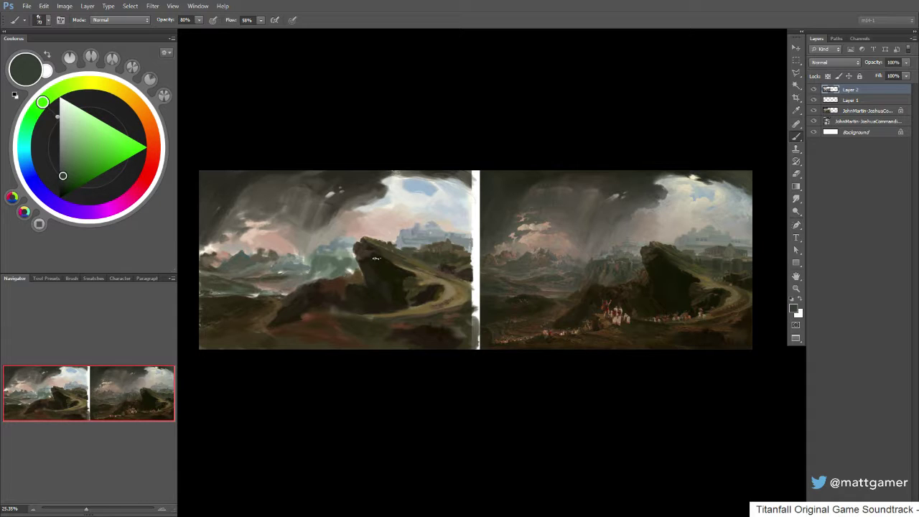
{"action": "mouse_move", "coordinate": [316, 257]}
{"action": "left_mouse_down"}
{"action": "mouse_move", "coordinate": [315, 273]}
{"action": "mouse_move", "coordinate": [349, 260]}
{"action": "mouse_move", "coordinate": [337, 259]}
{"action": "left_mouse_up"}
{"action": "key", "text": "]"}
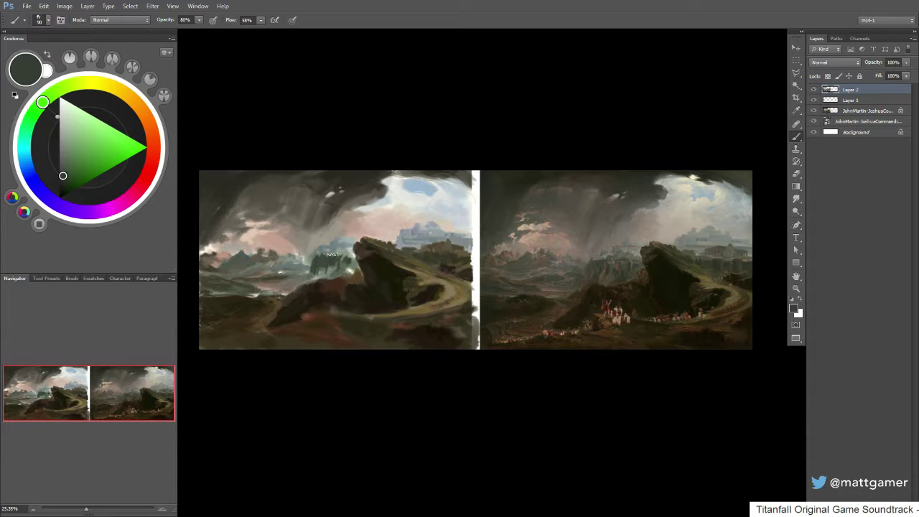
- Paint the structures along the cliff tops in blue-greys from the colour wheel, reducing the brush size to 35
{"action": "left_click", "coordinate": [333, 243], "text": "alt"}
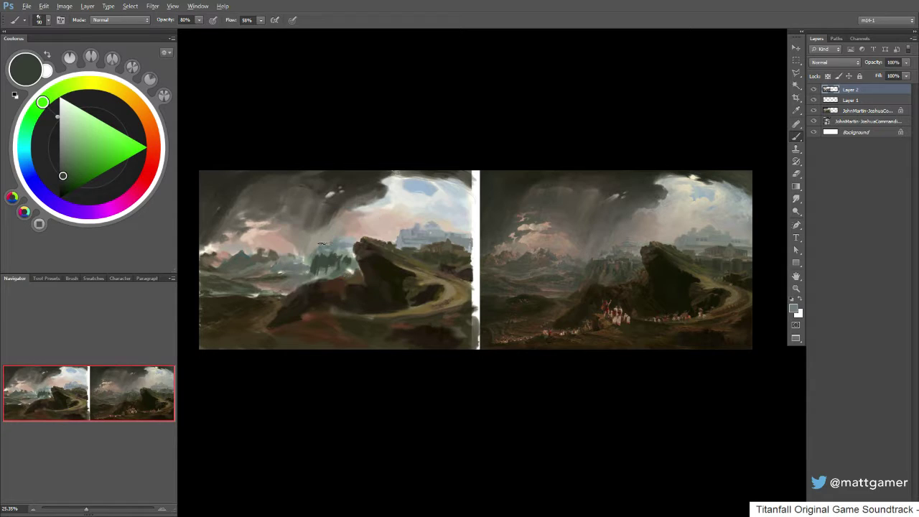
{"action": "left_click", "coordinate": [62, 161]}
{"action": "left_click_drag", "start_coordinate": [27, 156], "coordinate": [26, 162]}
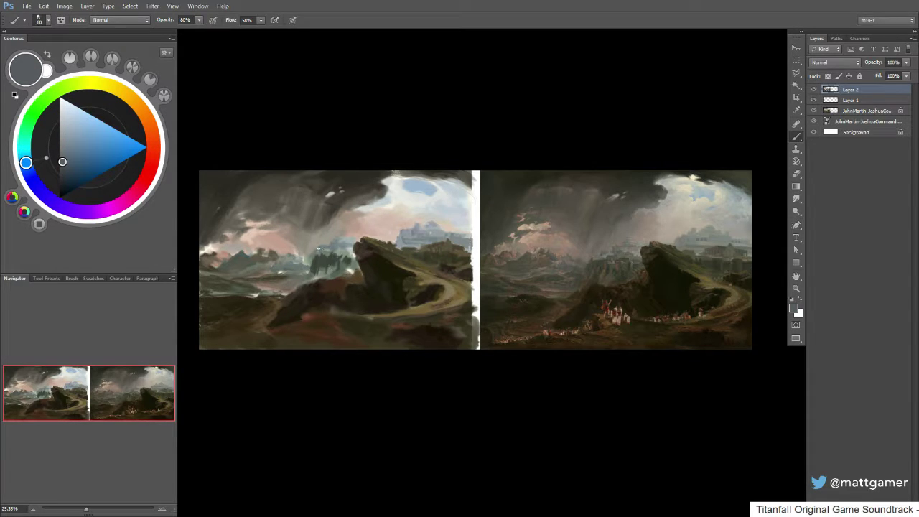
{"action": "key", "text": "["}
{"action": "key", "text": "["}
{"action": "key", "text": "["}
{"action": "left_click_drag", "start_coordinate": [62, 163], "coordinate": [63, 149]}
{"action": "left_click", "coordinate": [28, 168]}
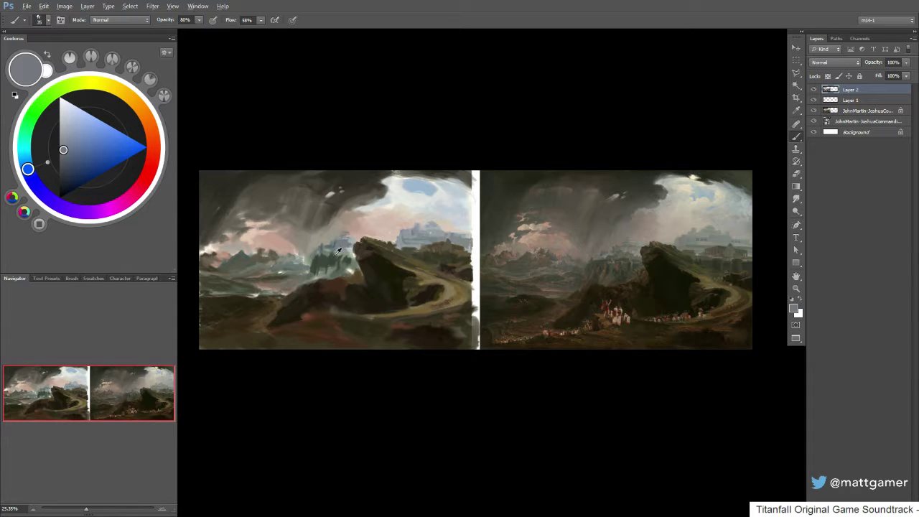
- Vary the cliff faces with sampled grey-greens and a muted reddish brown mixed on the colour wheel
{"action": "left_click", "coordinate": [338, 252], "text": "alt"}
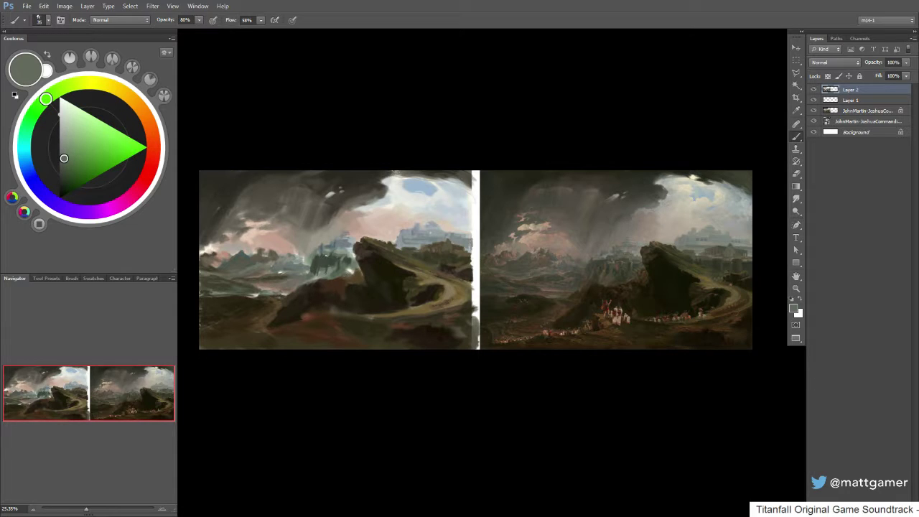
{"action": "left_click_drag", "start_coordinate": [316, 256], "coordinate": [329, 255]}
{"action": "left_click", "coordinate": [275, 259], "text": "alt"}
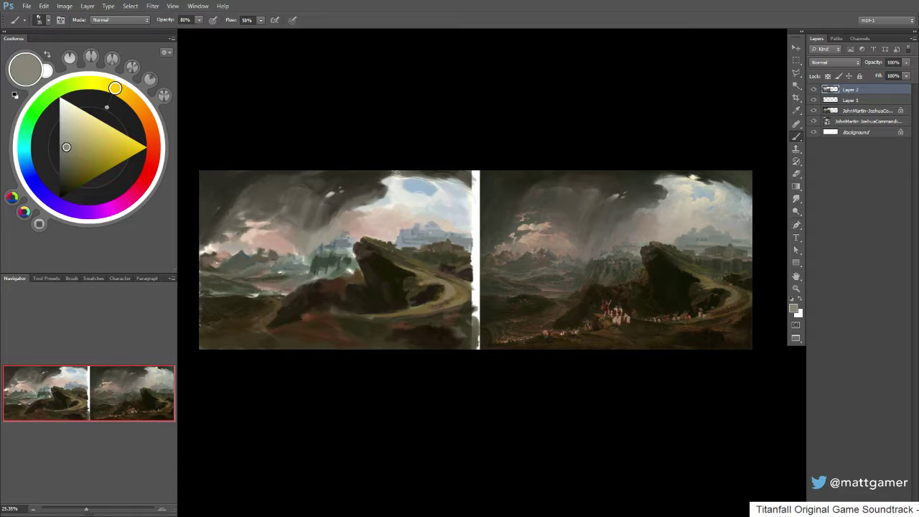
{"action": "left_click", "coordinate": [226, 265], "text": "alt"}
{"action": "left_click", "coordinate": [71, 156]}
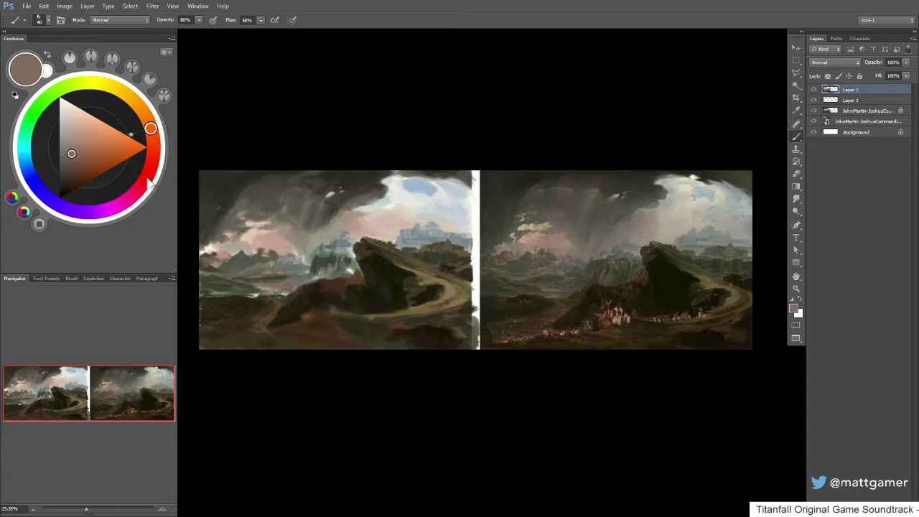
{"action": "left_click", "coordinate": [77, 147]}
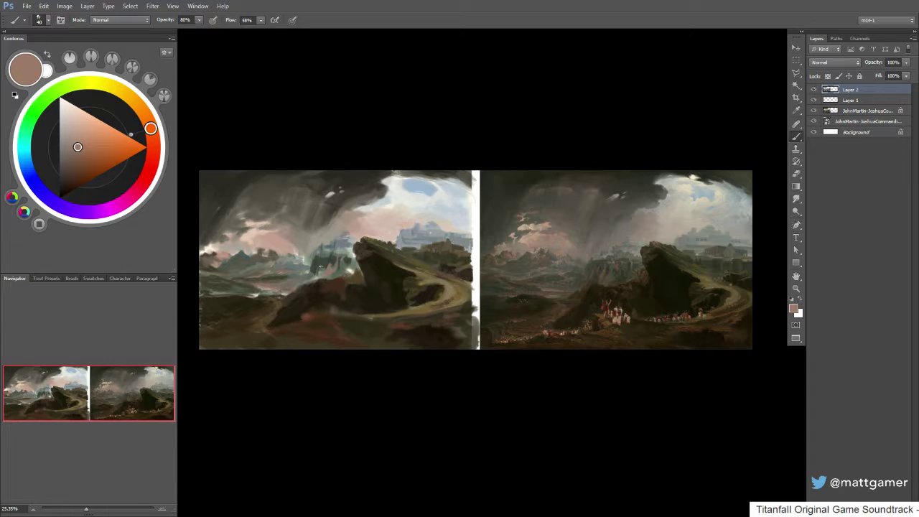
- Paint sampled dark brown and olive brown at the foot of the cliffs and along the dark hill's ridge
{"action": "left_click", "coordinate": [341, 278], "text": "alt"}
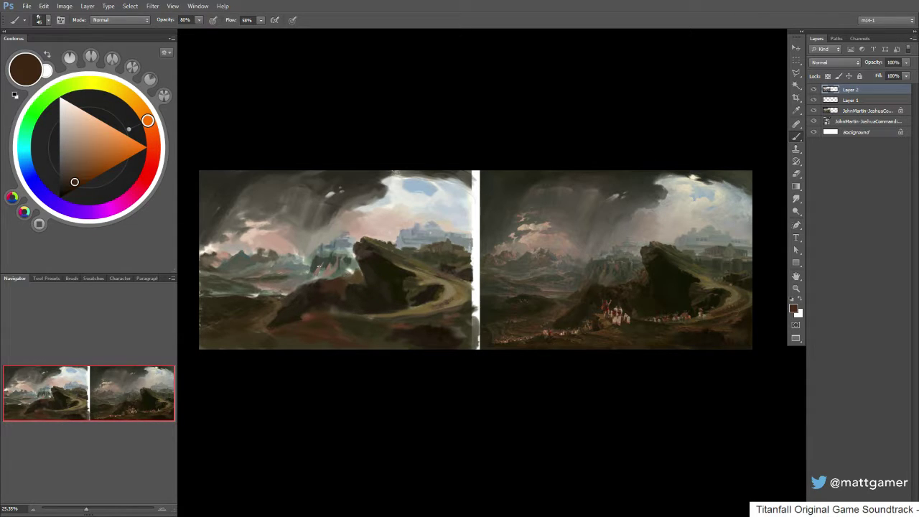
{"action": "left_click_drag", "start_coordinate": [318, 266], "coordinate": [321, 274]}
{"action": "left_click", "coordinate": [353, 271], "text": "alt"}
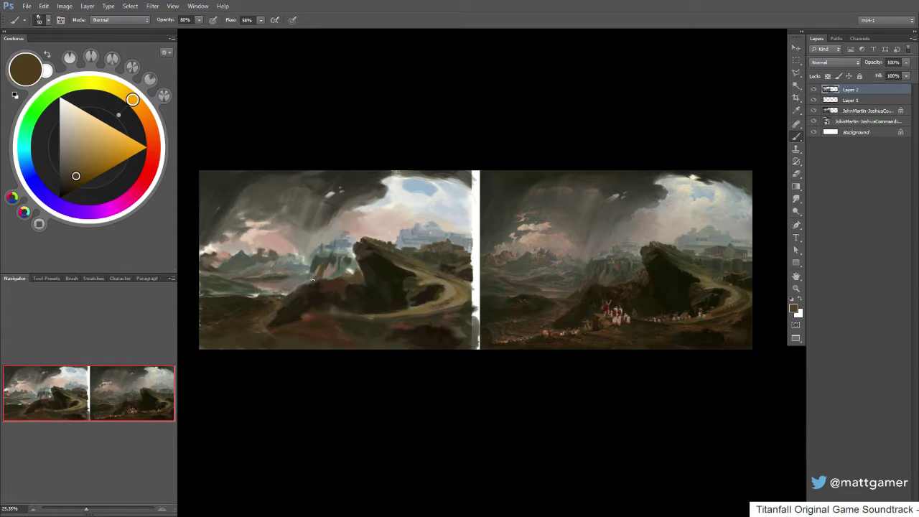
- Deepen the foreground slopes below the dark hill with sampled dark browns and olive blacks
{"action": "left_click", "coordinate": [279, 303], "text": "alt"}
{"action": "left_click", "coordinate": [269, 316], "text": "alt"}
{"action": "left_click", "coordinate": [215, 330], "text": "alt"}
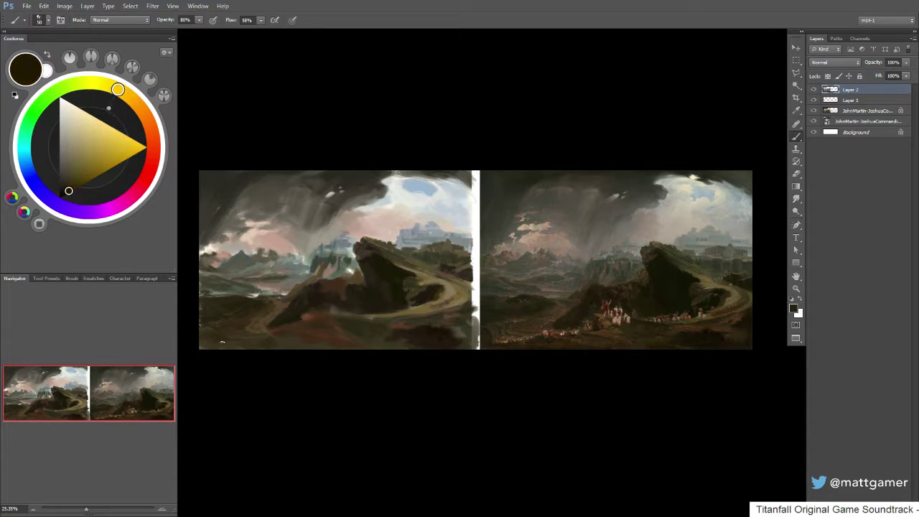
{"action": "left_click", "coordinate": [315, 322], "text": "alt"}
{"action": "left_click", "coordinate": [421, 328], "text": "alt"}
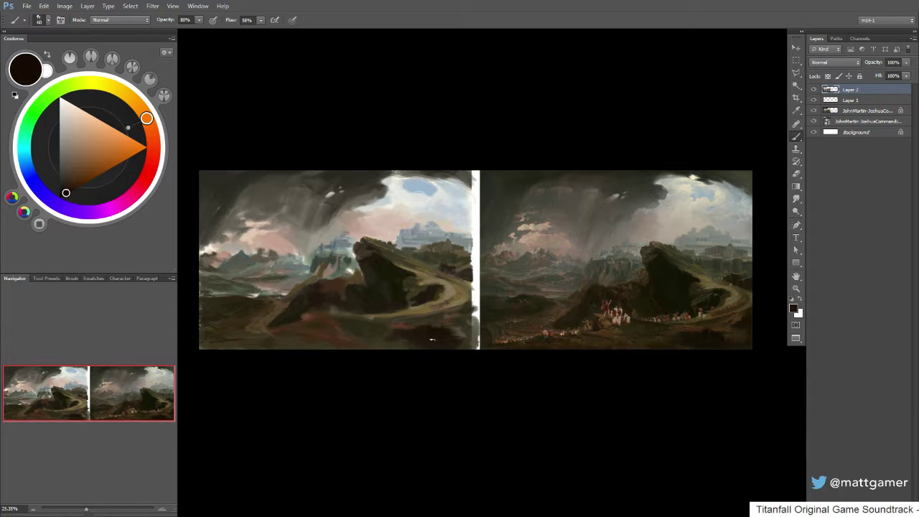
- Darken the strip along the painting's lower edge with sampled near-black browns, enlarging the brush to 90
{"action": "key", "text": "]"}
{"action": "mouse_move", "coordinate": [414, 345]}
{"action": "left_mouse_down"}
{"action": "mouse_move", "coordinate": [378, 338]}
{"action": "mouse_move", "coordinate": [358, 346]}
{"action": "mouse_move", "coordinate": [325, 340]}
{"action": "mouse_move", "coordinate": [376, 343]}
{"action": "mouse_move", "coordinate": [319, 342]}
{"action": "mouse_move", "coordinate": [344, 348]}
{"action": "mouse_move", "coordinate": [221, 347]}
{"action": "left_mouse_up"}
{"action": "left_click", "coordinate": [375, 341], "text": "alt"}
{"action": "left_click", "coordinate": [375, 343], "text": "alt"}
{"action": "key", "text": "]"}
{"action": "key", "text": "]"}
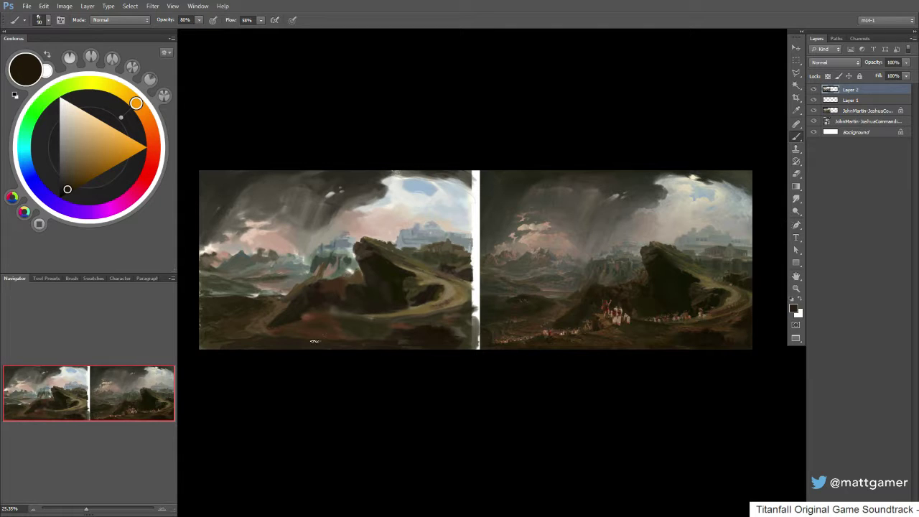
{"action": "left_click", "coordinate": [425, 328], "text": "alt"}
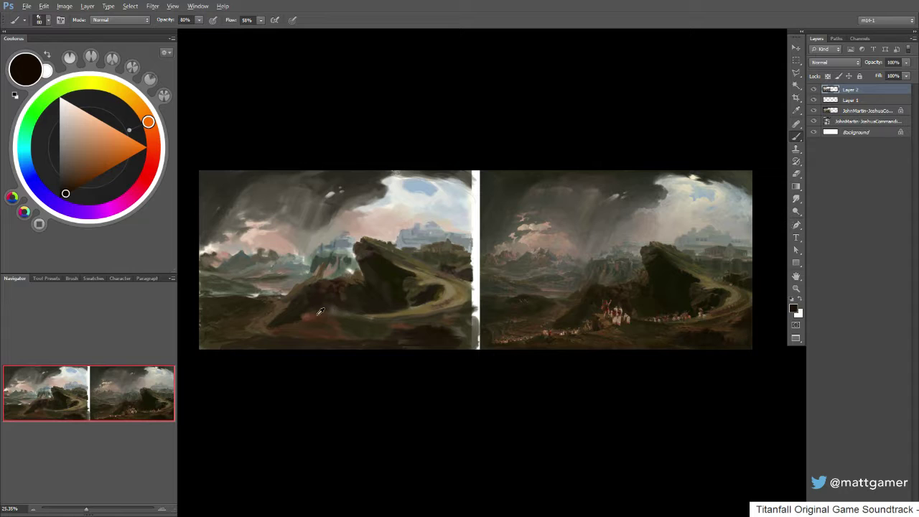
- Paint the shadow between the large rock and the road with sampled near-black brown and a smaller brush
{"action": "left_click", "coordinate": [421, 299], "text": "alt"}
{"action": "left_click", "coordinate": [421, 300], "text": "alt"}
{"action": "key", "text": "["}
{"action": "left_click_drag", "start_coordinate": [422, 303], "coordinate": [371, 317]}
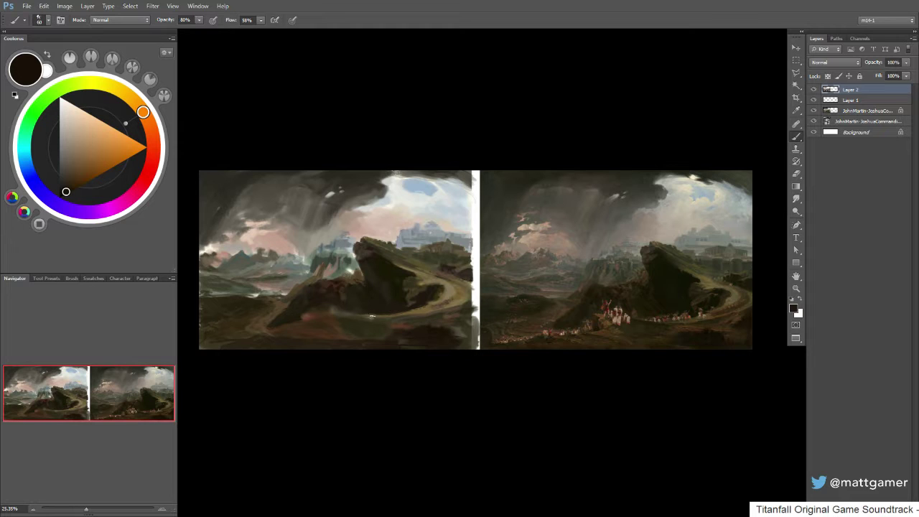
- Refine the lower edge of the winding road with alternating sampled dark olives and browns
{"action": "left_click", "coordinate": [356, 319], "text": "alt"}
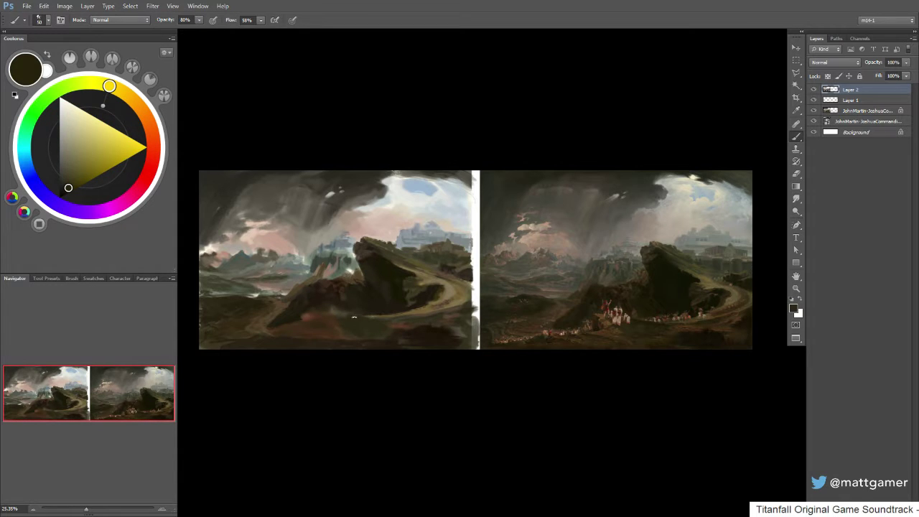
{"action": "left_click", "coordinate": [387, 324], "text": "alt"}
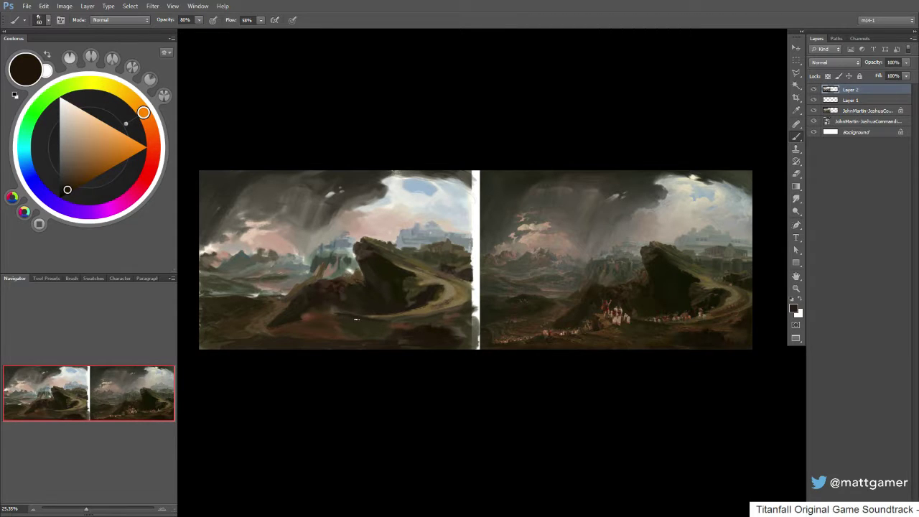
{"action": "left_click", "coordinate": [365, 322], "text": "alt"}
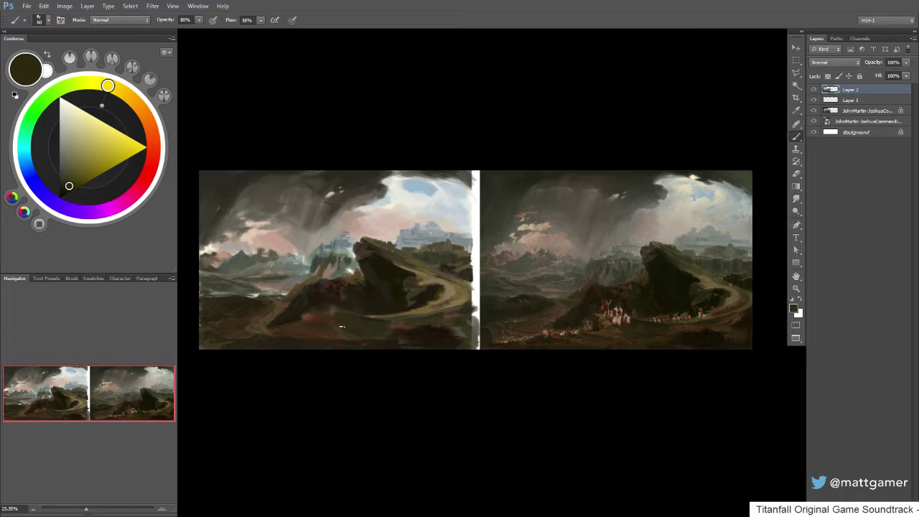
{"action": "left_click", "coordinate": [344, 317], "text": "alt"}
{"action": "left_click", "coordinate": [369, 315], "text": "alt"}
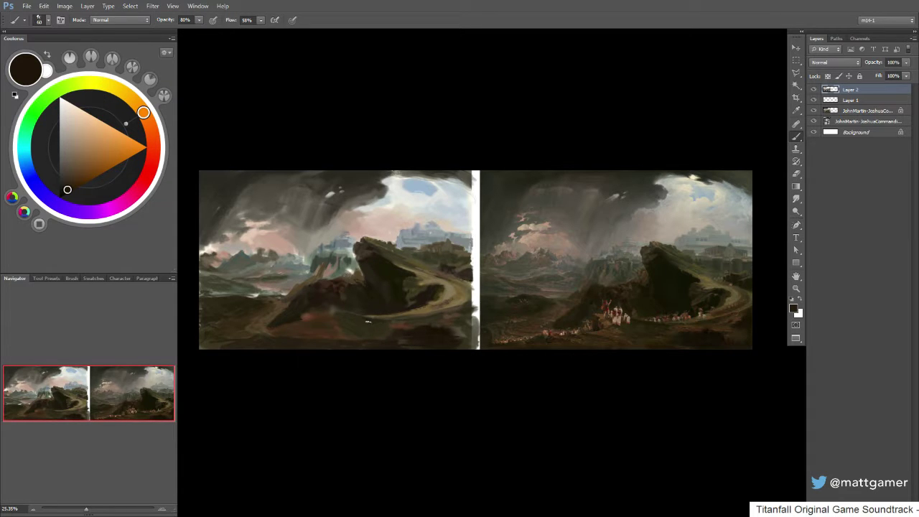
{"action": "left_click", "coordinate": [422, 318], "text": "alt"}
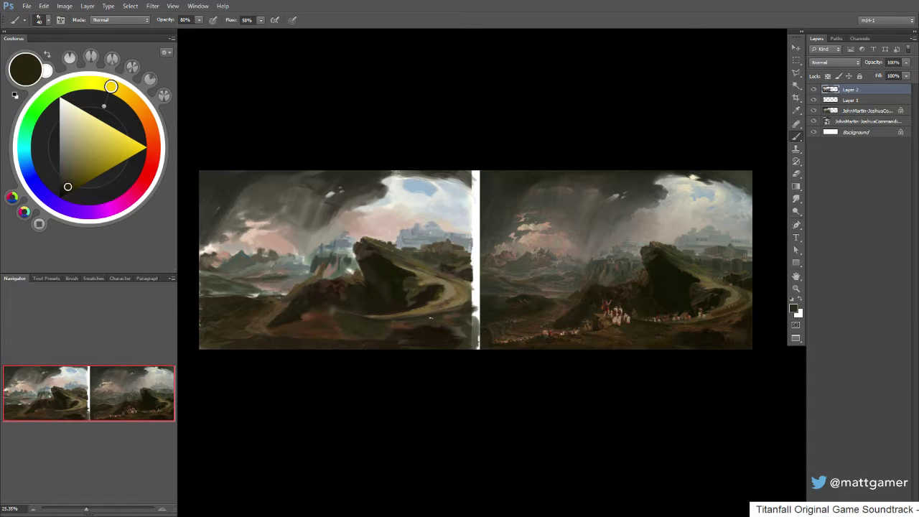
- Paint the ground beneath the road's outer bend with sampled warm browns
{"action": "left_click", "coordinate": [452, 315], "text": "alt"}
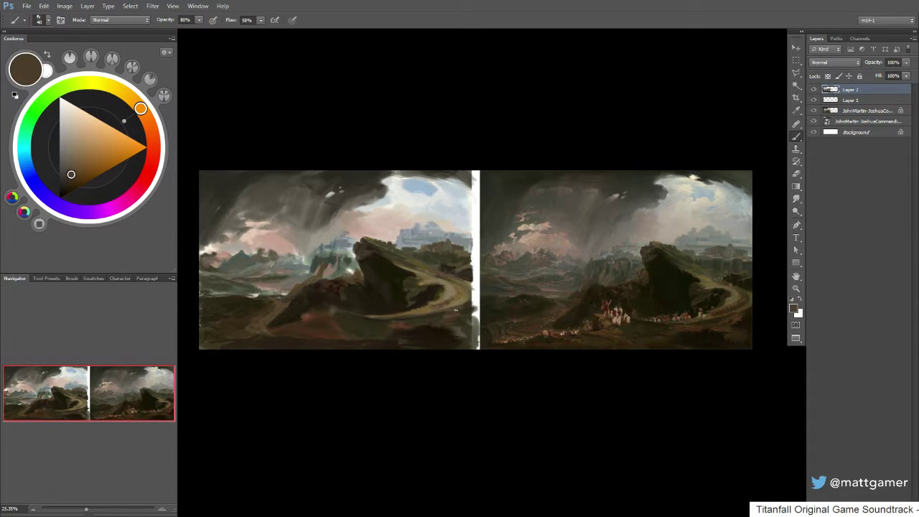
{"action": "left_click", "coordinate": [448, 319], "text": "alt"}
{"action": "left_click", "coordinate": [454, 315], "text": "alt"}
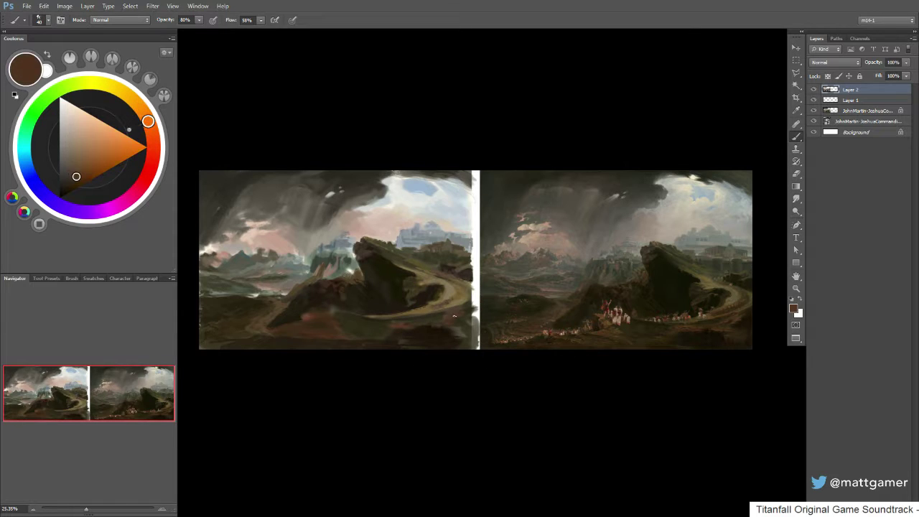
- Darken the ground just below the near end of the winding road with sampled and slightly deepened dark olives
{"action": "left_click", "coordinate": [396, 324], "text": "alt"}
{"action": "left_click", "coordinate": [372, 327], "text": "alt"}
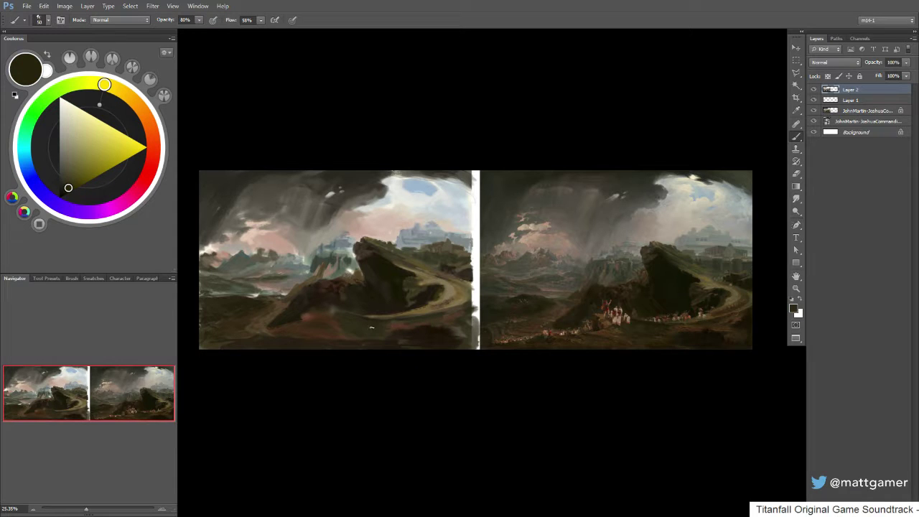
{"action": "left_click", "coordinate": [373, 320], "text": "alt"}
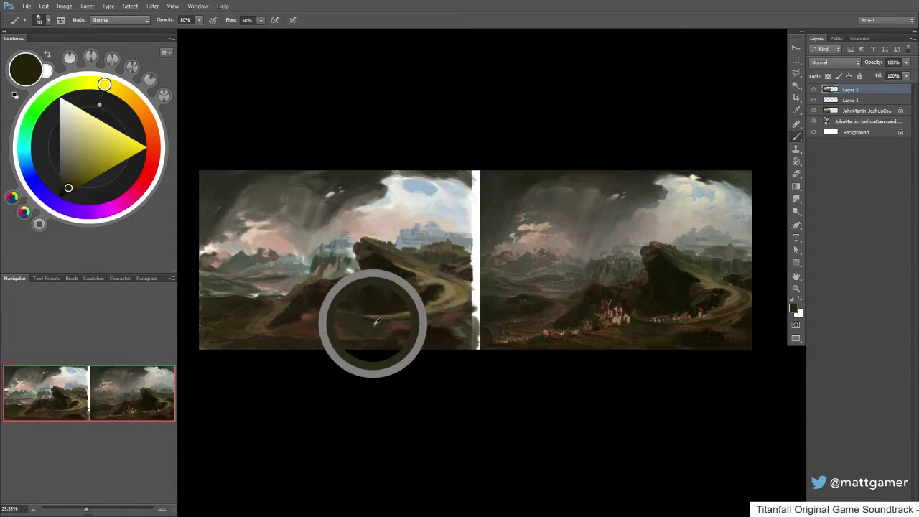
{"action": "left_click", "coordinate": [68, 190]}
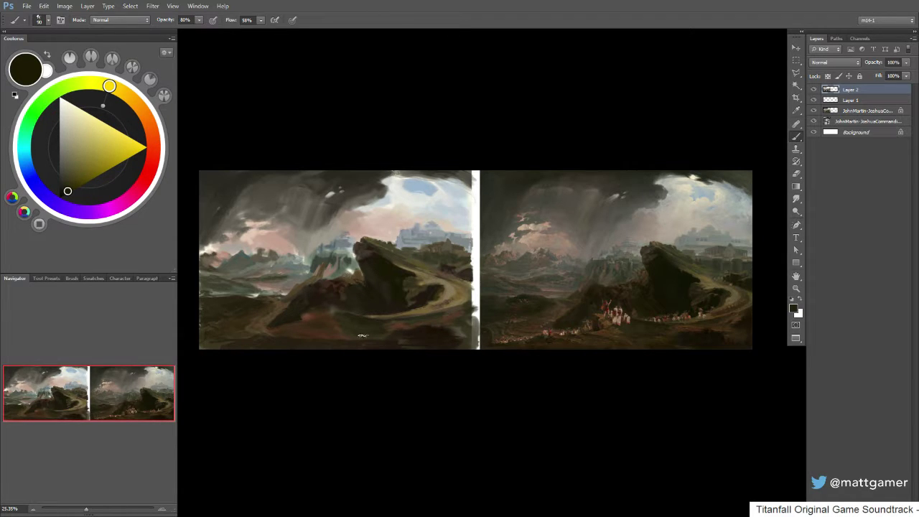
- Paint broad strokes across the lower foreground with sampled browns and near-black olives, enlarging the brush to 125
{"action": "left_click", "coordinate": [346, 334], "text": "alt"}
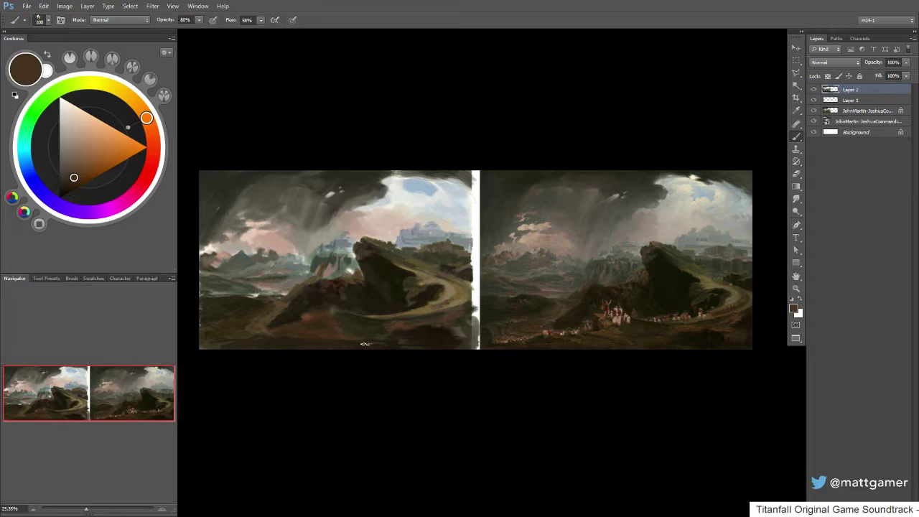
{"action": "key", "text": "bracketright"}
{"action": "left_click", "coordinate": [385, 334], "text": "alt"}
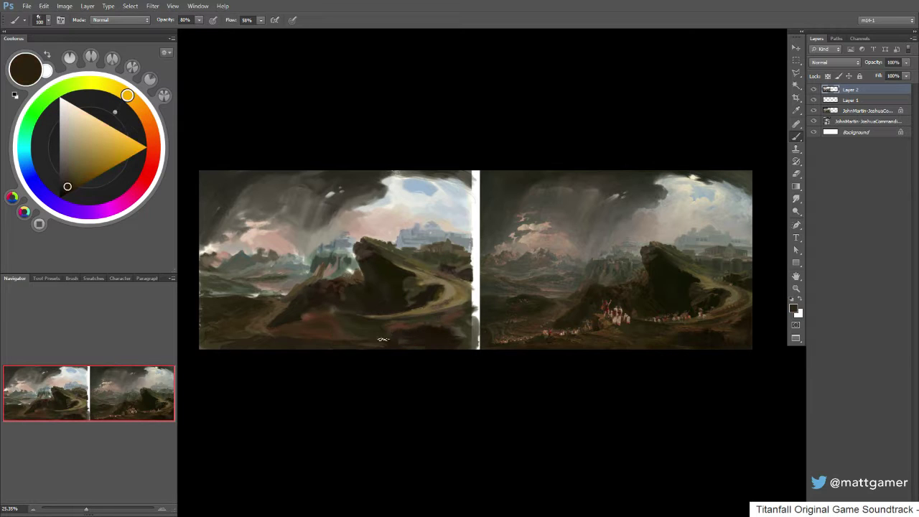
{"action": "left_click", "coordinate": [384, 333], "text": "alt"}
{"action": "left_click", "coordinate": [343, 342], "text": "alt"}
{"action": "key", "text": "bracketright"}
{"action": "left_click", "coordinate": [393, 336], "text": "alt"}
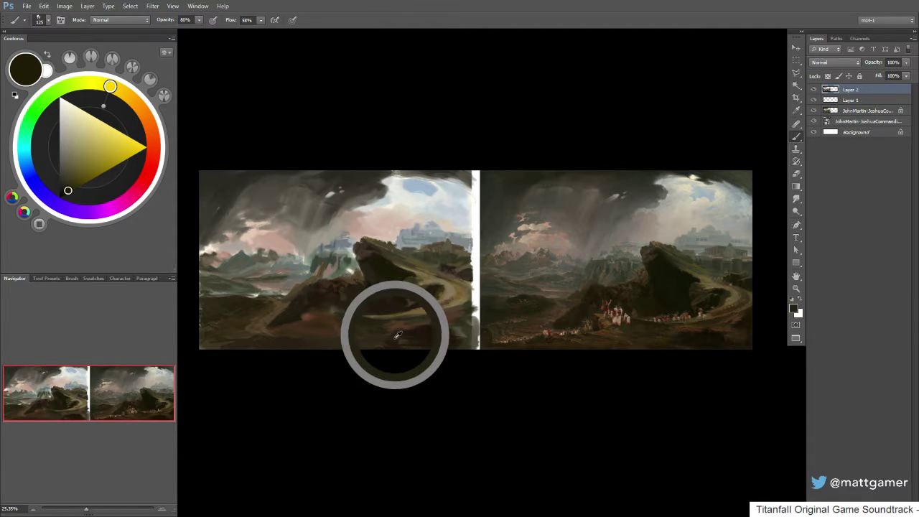
{"action": "left_click", "coordinate": [379, 336], "text": "alt"}
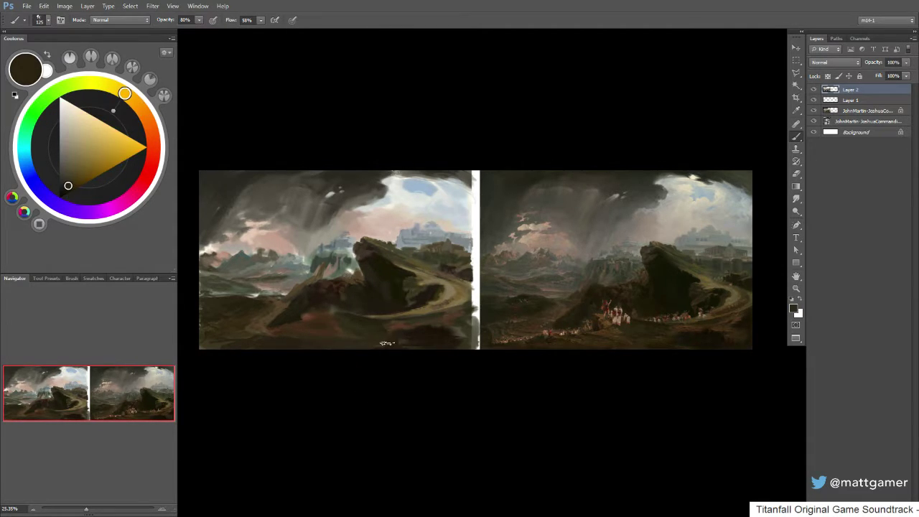
{"action": "left_click", "coordinate": [244, 328], "text": "alt"}
{"action": "left_click", "coordinate": [282, 335], "text": "alt"}
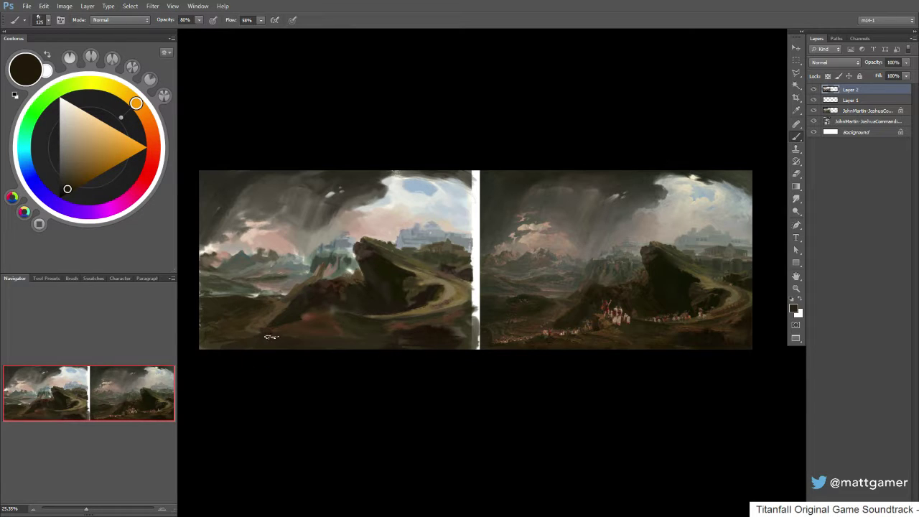
- Refine the lower slope of the dark rock mound with sampled near-black browns, reducing the brush to 60
{"action": "key", "text": "bracketleft"}
{"action": "key", "text": "bracketleft"}
{"action": "key", "text": "bracketleft"}
{"action": "key", "text": "bracketleft"}
{"action": "left_click", "coordinate": [283, 318], "text": "alt"}
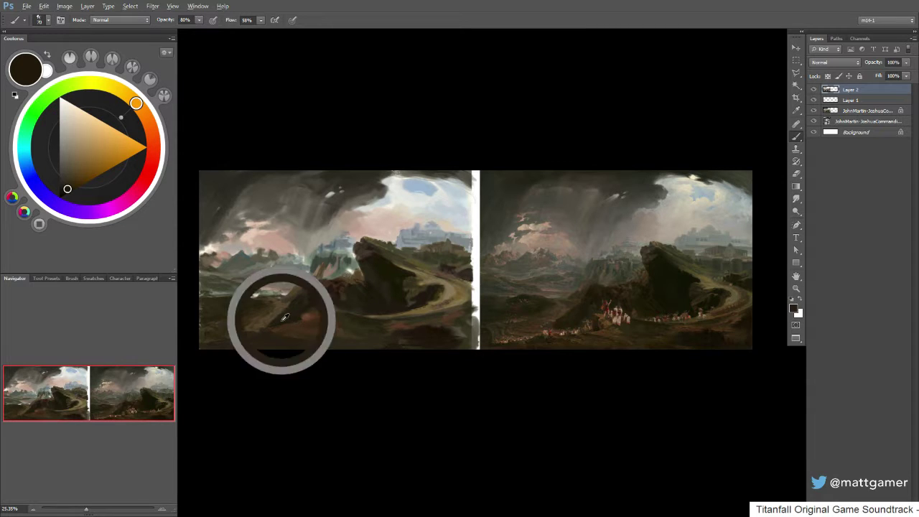
{"action": "left_click", "coordinate": [283, 313], "text": "alt"}
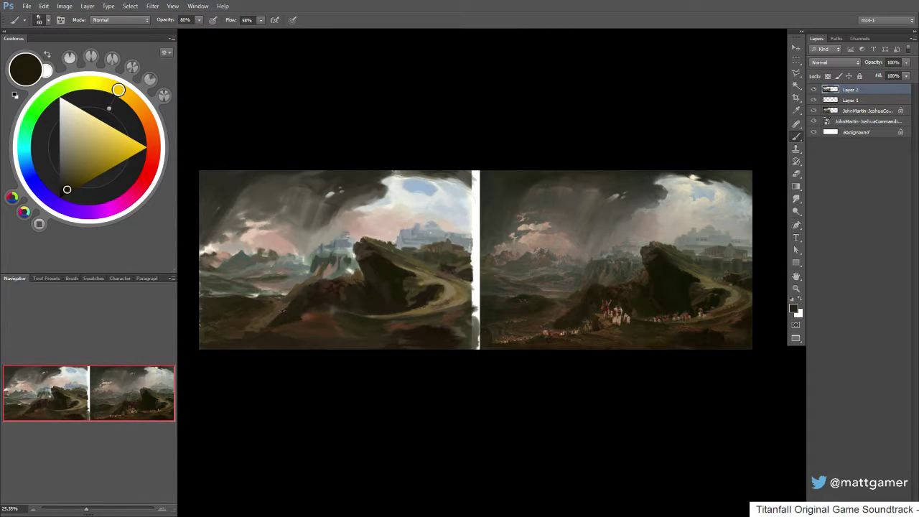
- Work the ground beside the rock mound's foot with sampled warm browns and dark olives, using a brush of 60 to 70
{"action": "left_click", "coordinate": [263, 324], "text": "alt"}
{"action": "left_click", "coordinate": [270, 323], "text": "alt"}
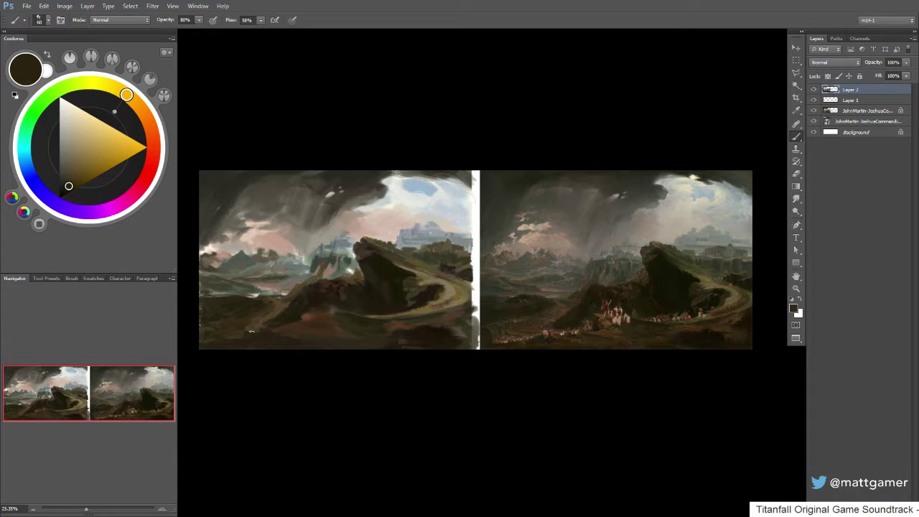
{"action": "left_click", "coordinate": [309, 328], "text": "alt"}
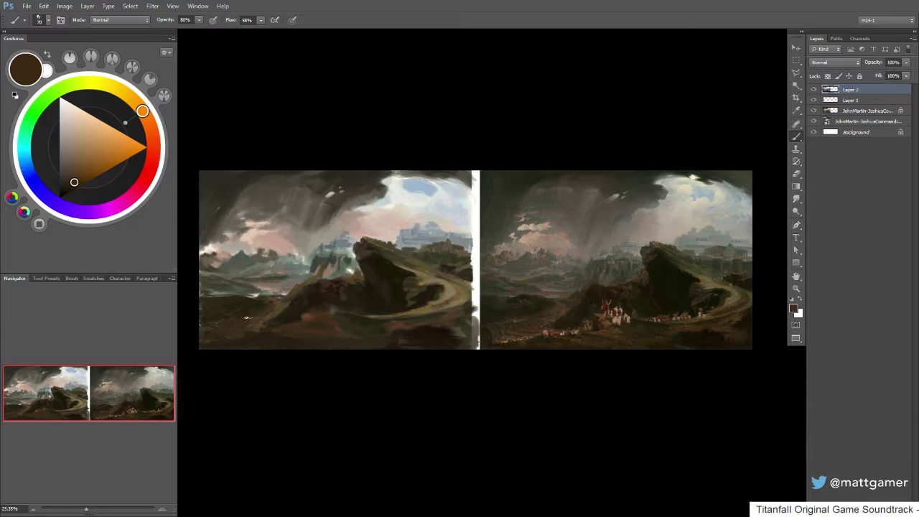
{"action": "left_click", "coordinate": [243, 316], "text": "alt"}
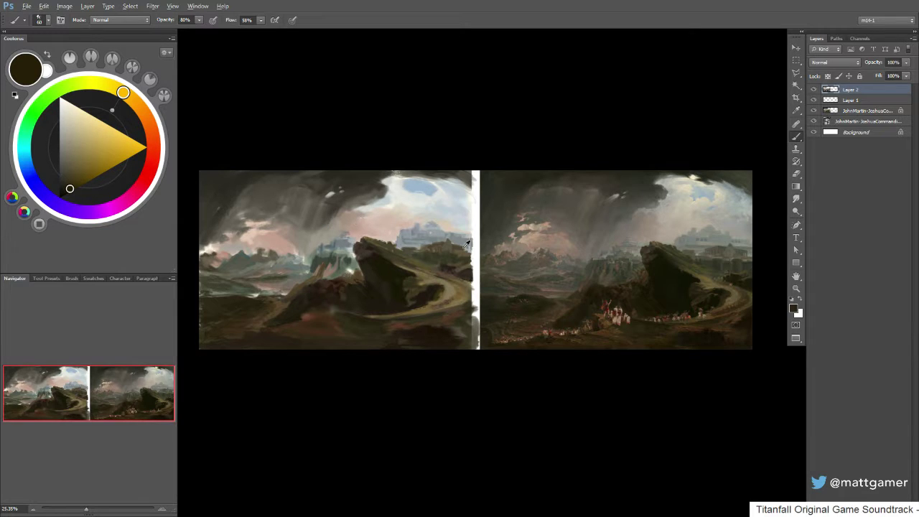
- Paint alternating light warm-grey and darker sampled rain streaks beneath the storm cloud with the brush at 90
{"action": "left_click", "coordinate": [628, 213], "text": "alt"}
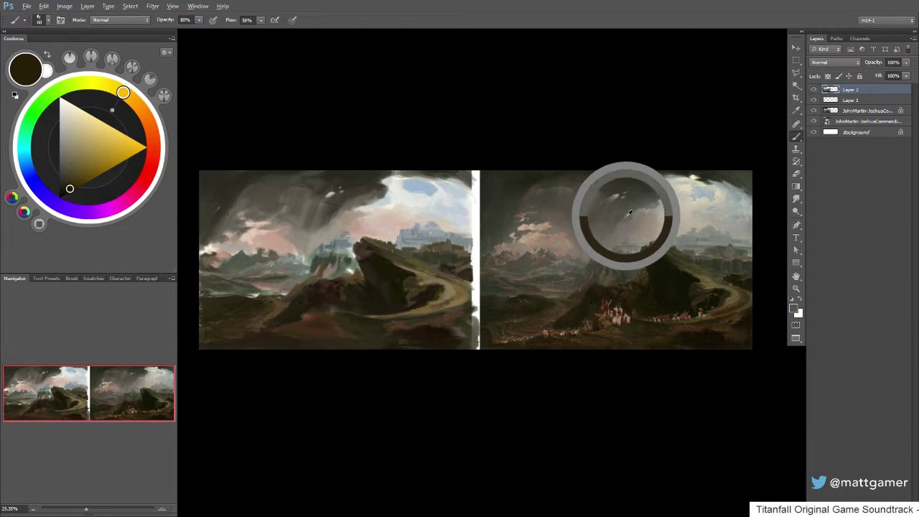
{"action": "left_click", "coordinate": [317, 219], "text": "alt"}
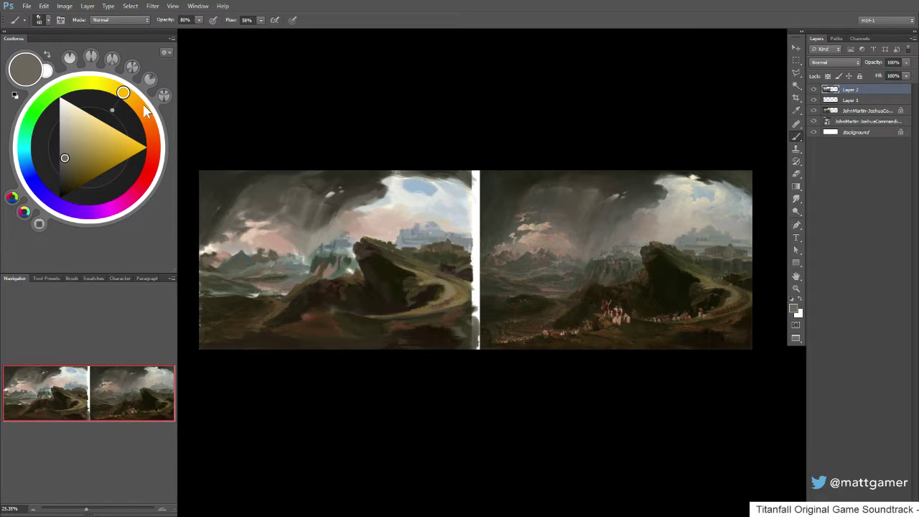
{"action": "left_click_drag", "start_coordinate": [144, 104], "coordinate": [132, 146]}
{"action": "left_click", "coordinate": [66, 148]}
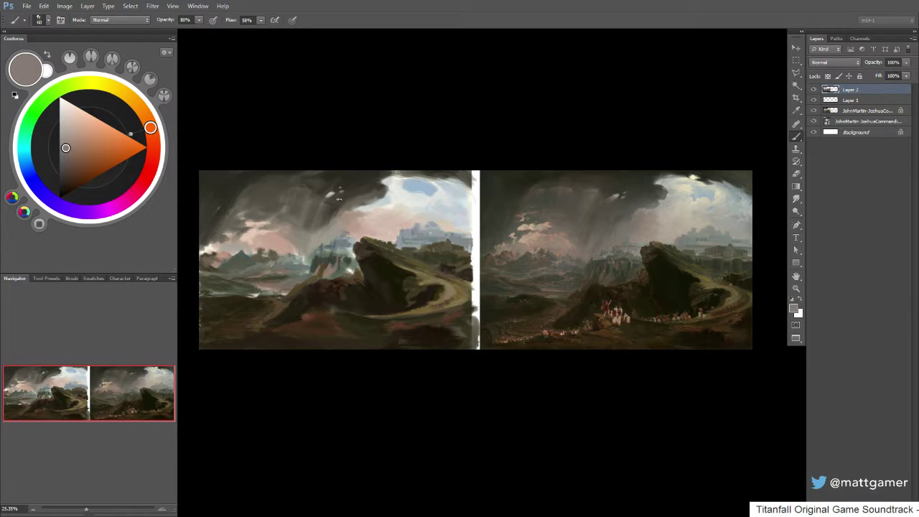
{"action": "key", "text": "bracketright"}
{"action": "key", "text": "bracketright"}
{"action": "left_click_drag", "start_coordinate": [335, 209], "coordinate": [320, 227]}
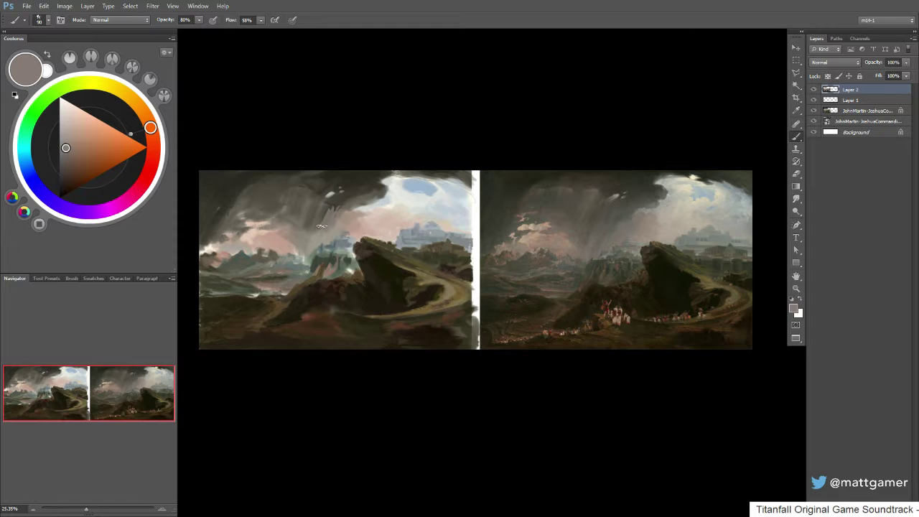
{"action": "left_click", "coordinate": [319, 221], "text": "alt"}
{"action": "mouse_move", "coordinate": [335, 209]}
{"action": "left_mouse_down"}
{"action": "mouse_move", "coordinate": [324, 222]}
{"action": "mouse_move", "coordinate": [333, 223]}
{"action": "left_mouse_up"}
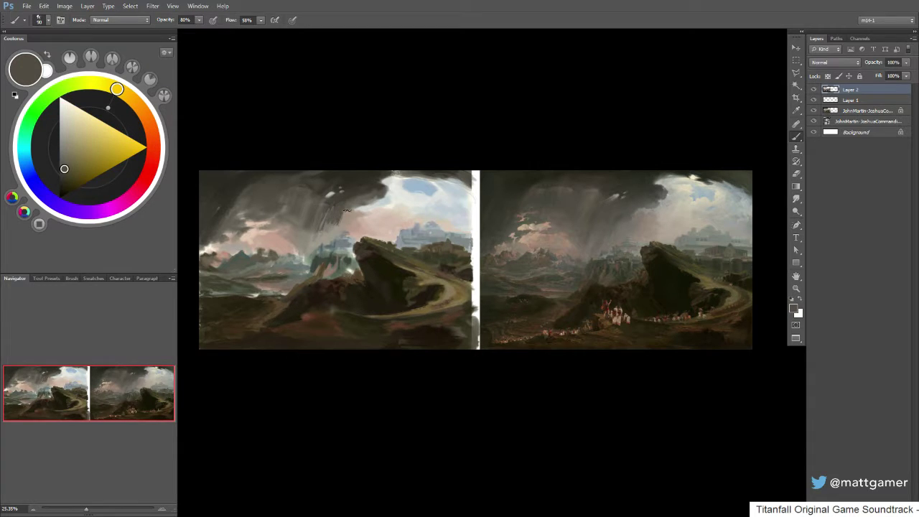
- Refine the storm cloud's edge against the bright sky with sampled greys and dark olives, reducing the brush to 70
{"action": "left_click", "coordinate": [354, 203], "text": "alt"}
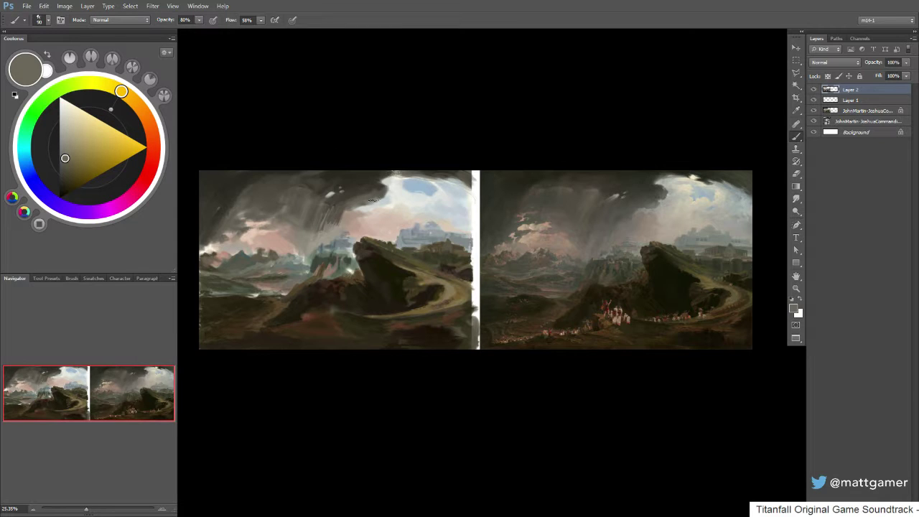
{"action": "left_click", "coordinate": [376, 199], "text": "alt"}
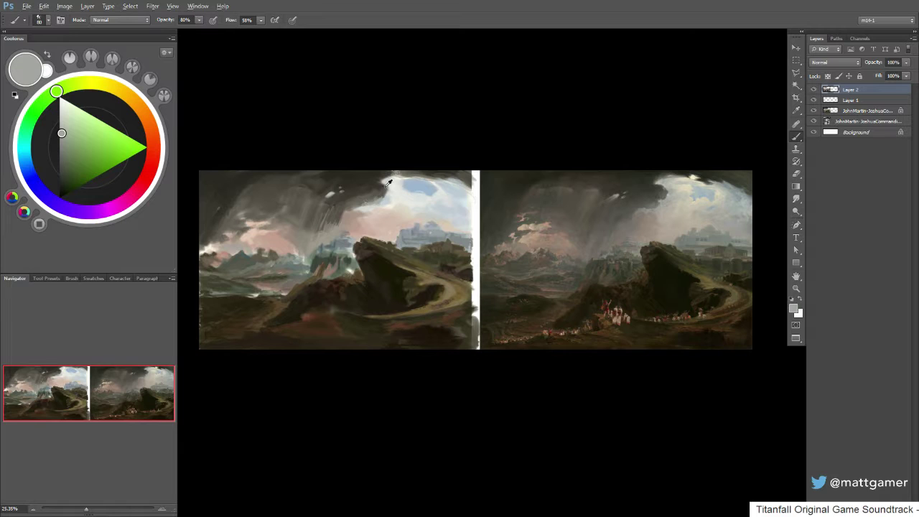
{"action": "left_click", "coordinate": [380, 196], "text": "alt"}
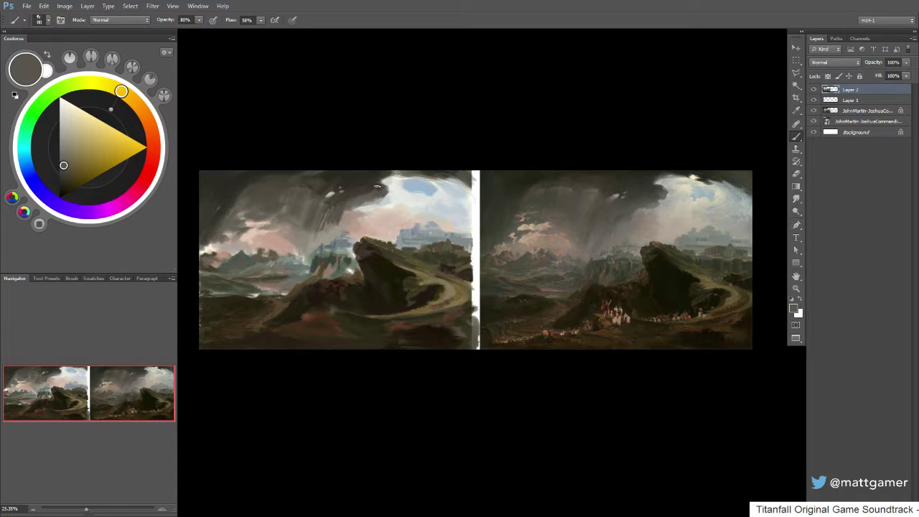
{"action": "left_click", "coordinate": [371, 195], "text": "alt"}
{"action": "key", "text": "bracketleft"}
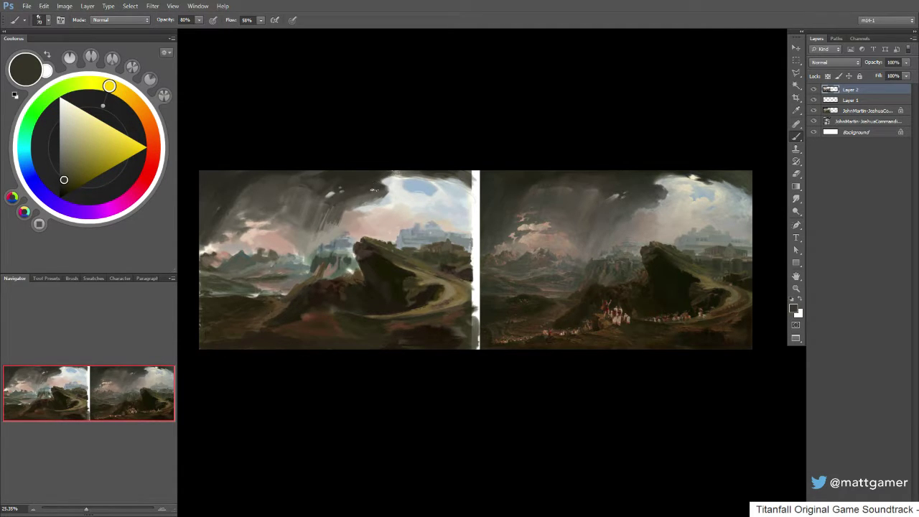
{"action": "left_click", "coordinate": [380, 190], "text": "alt"}
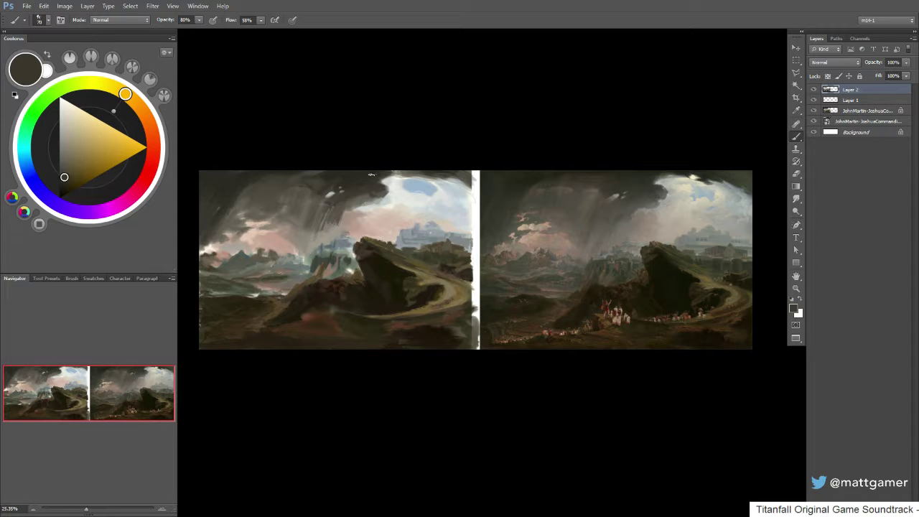
- Touch up the small bright flecks in the storm cloud with sampled light and dark greys and add a dusty-pink highlight stroke
{"action": "left_click", "coordinate": [328, 192], "text": "alt"}
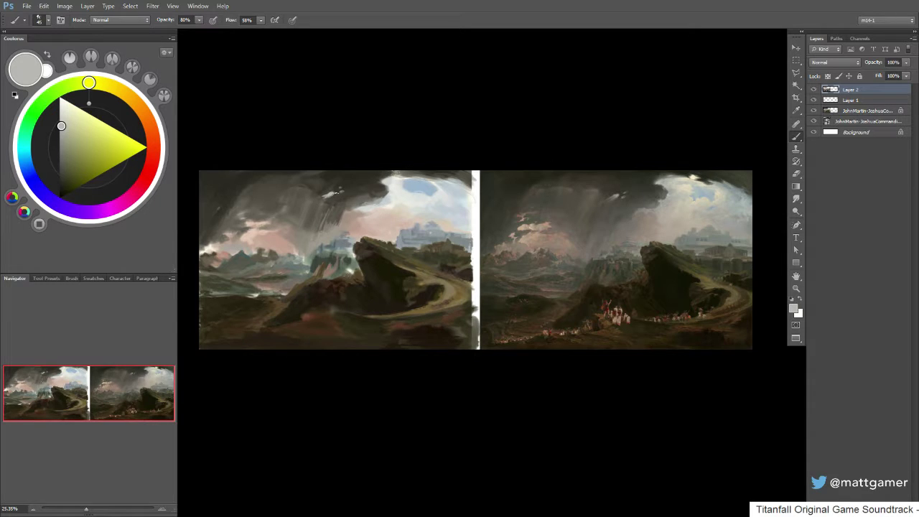
{"action": "left_click", "coordinate": [339, 189], "text": "alt"}
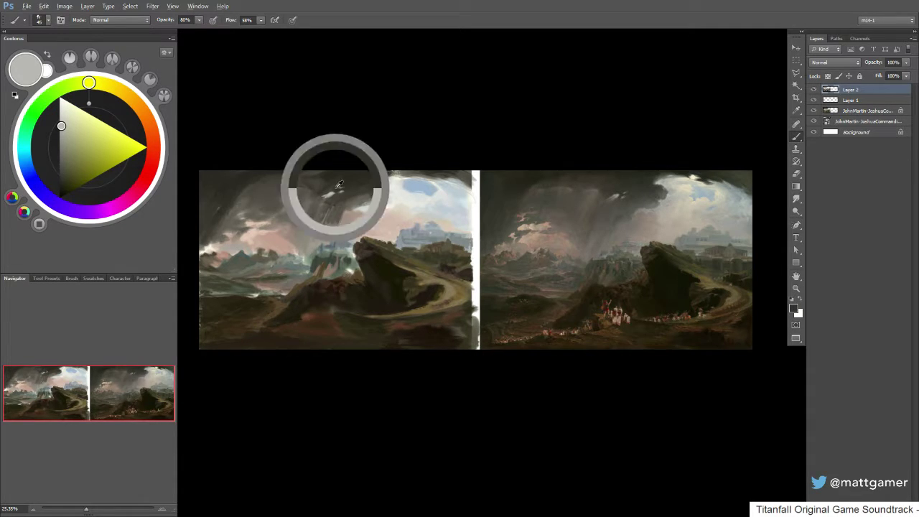
{"action": "left_click", "coordinate": [267, 230], "text": "alt"}
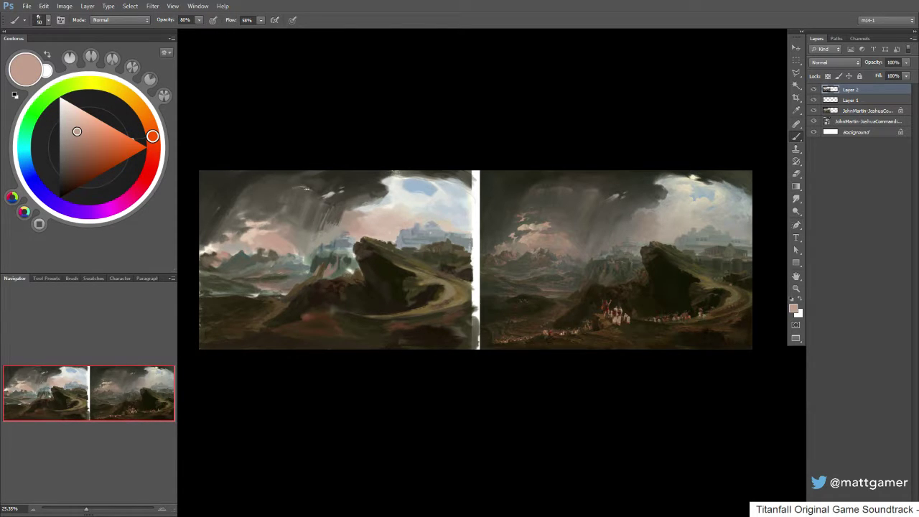
{"action": "key", "text": "u"}
{"action": "left_click_drag", "start_coordinate": [305, 188], "coordinate": [308, 192]}
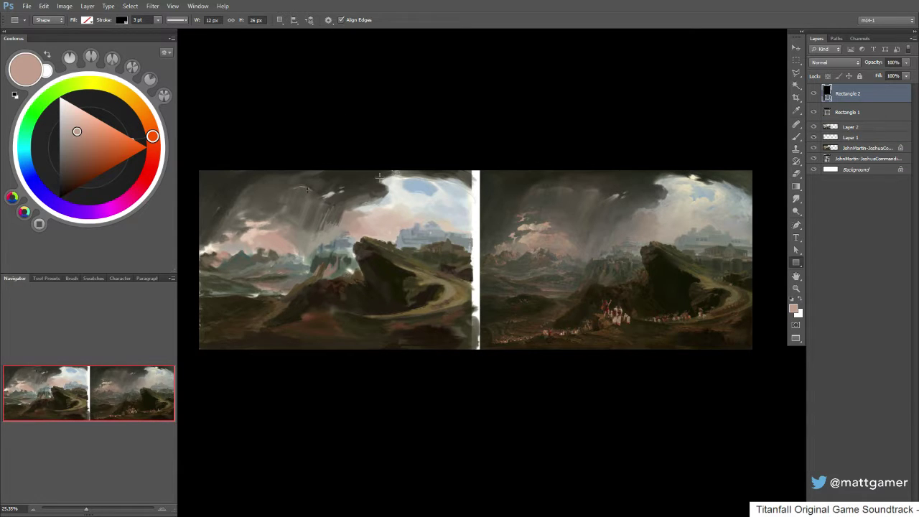
{"action": "key", "text": "ctrl+z"}
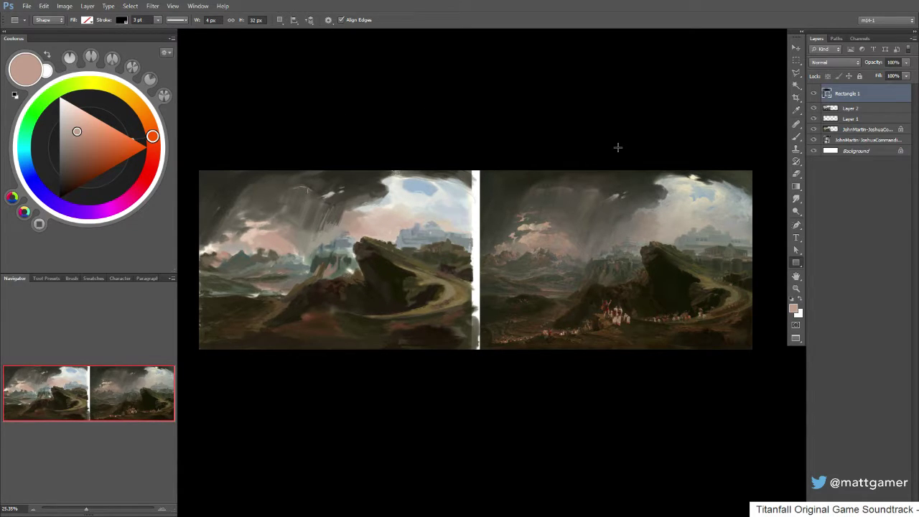
{"action": "key", "text": "ctrl+z"}
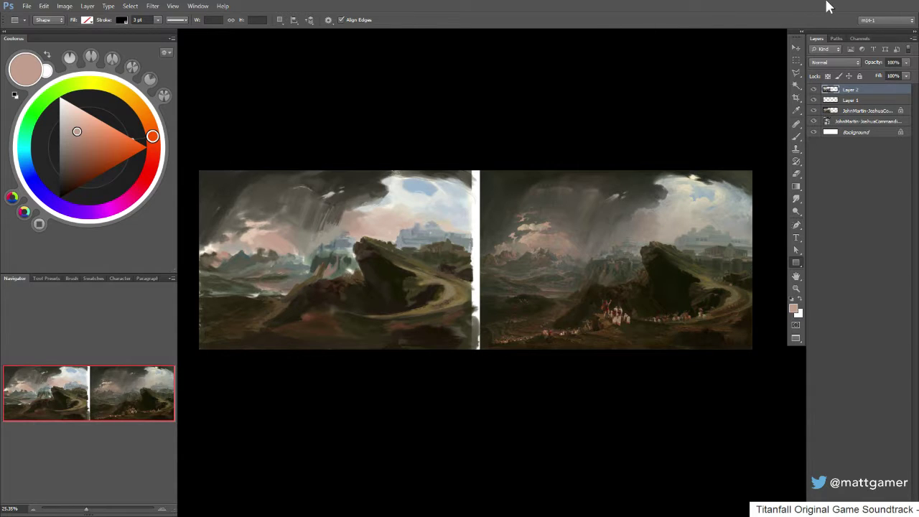
- Soften the faint highlights in the upper storm cloud with the Smudge tool at 60% strength, alternating with dusty-pink Brush strokes
{"action": "key", "text": "r"}
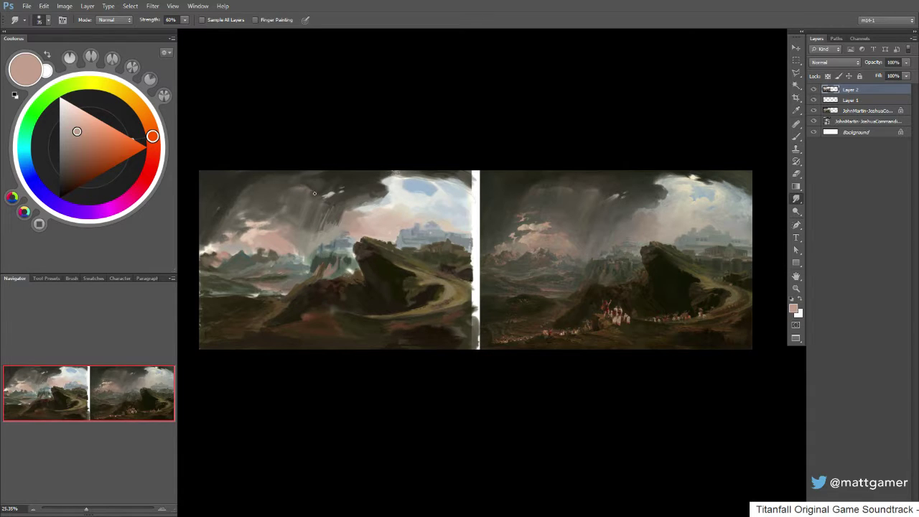
{"action": "key", "text": "b"}
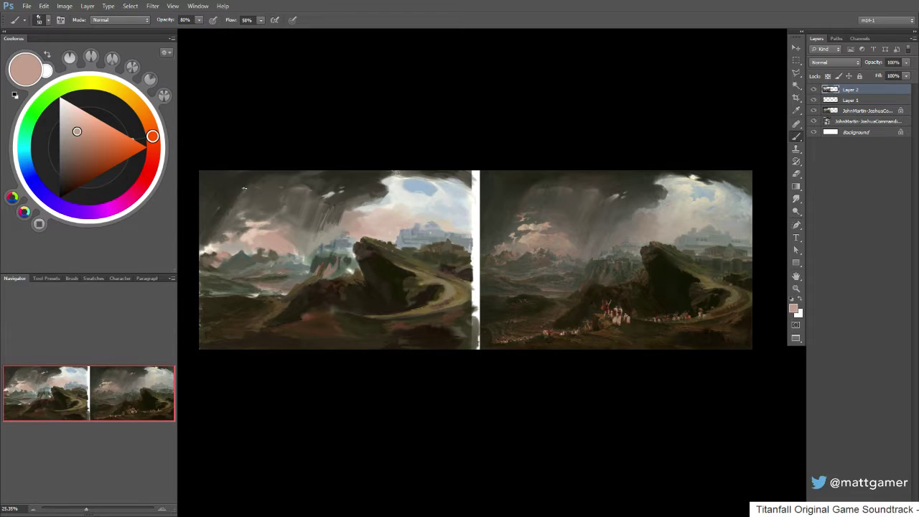
{"action": "left_click_drag", "start_coordinate": [239, 198], "coordinate": [247, 190]}
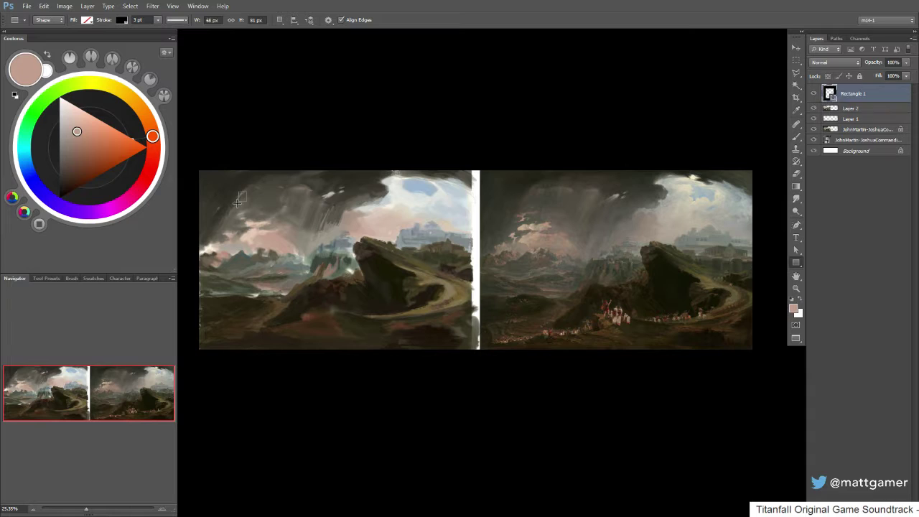
{"action": "key", "text": "ctrl+z"}
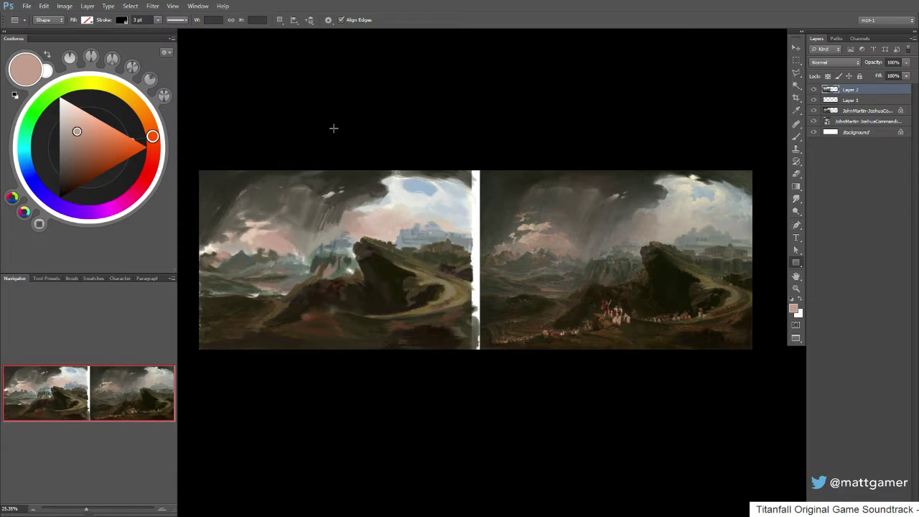
{"action": "key", "text": "r"}
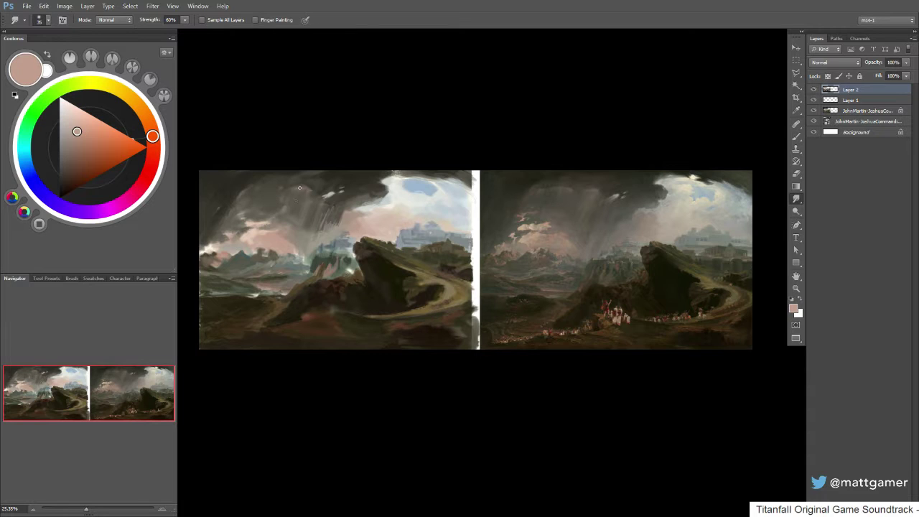
{"action": "key", "text": "b"}
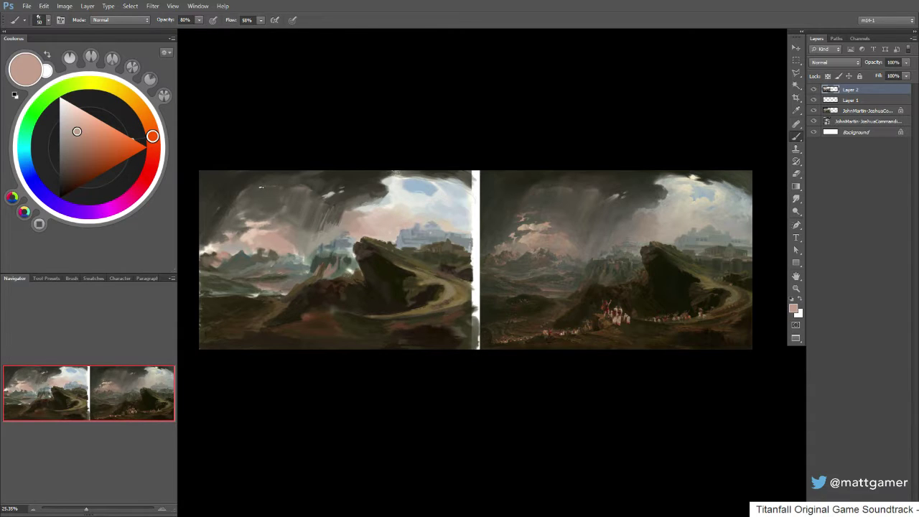
- Blend the remaining light fleck in the upper storm cloud, alternating Smudge at 60% strength with the dusty-pink Brush at 80% opacity
{"action": "key", "text": "r"}
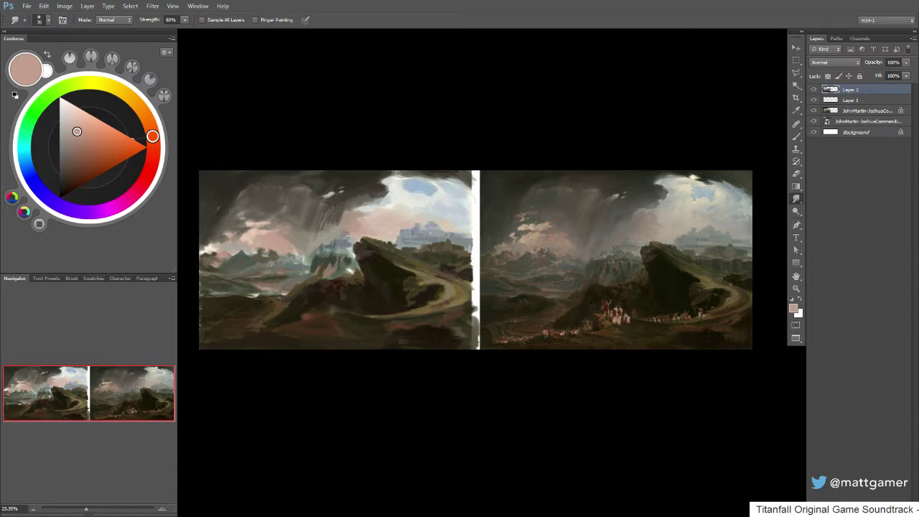
{"action": "key", "text": "b"}
{"action": "key", "text": "r"}
{"action": "key", "text": "b"}
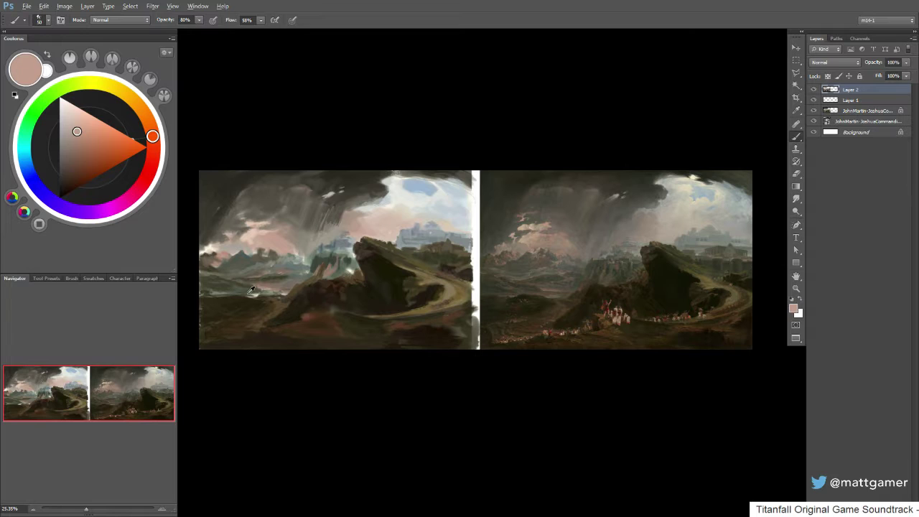
- Tone down the bright strip on the valley floor with sampled warm greys and grey-browns, using the brush at 50
{"action": "left_click", "coordinate": [267, 286], "text": "alt"}
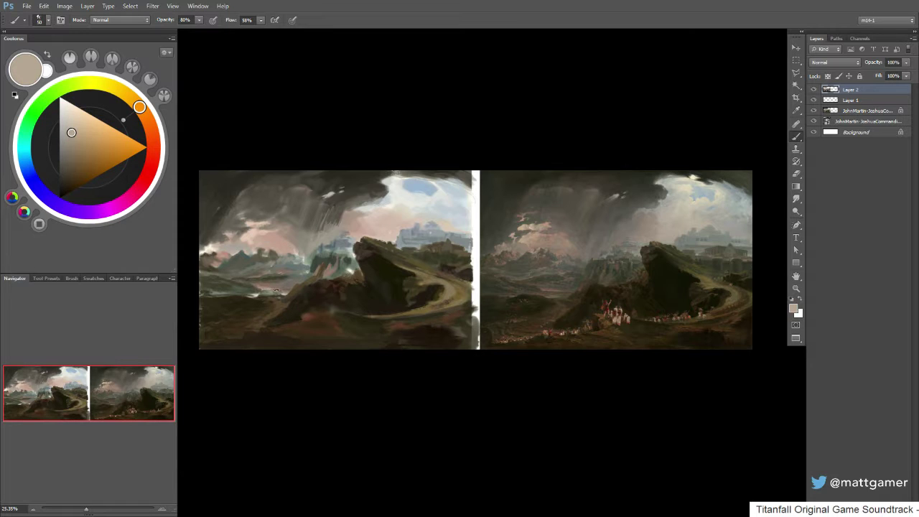
{"action": "left_click", "coordinate": [269, 284], "text": "alt"}
{"action": "left_click", "coordinate": [286, 285], "text": "alt"}
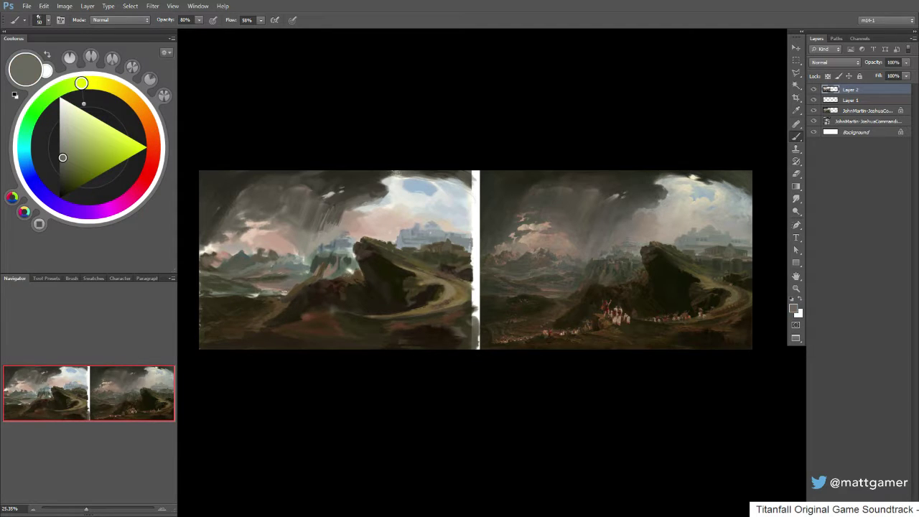
{"action": "left_click", "coordinate": [268, 290], "text": "alt"}
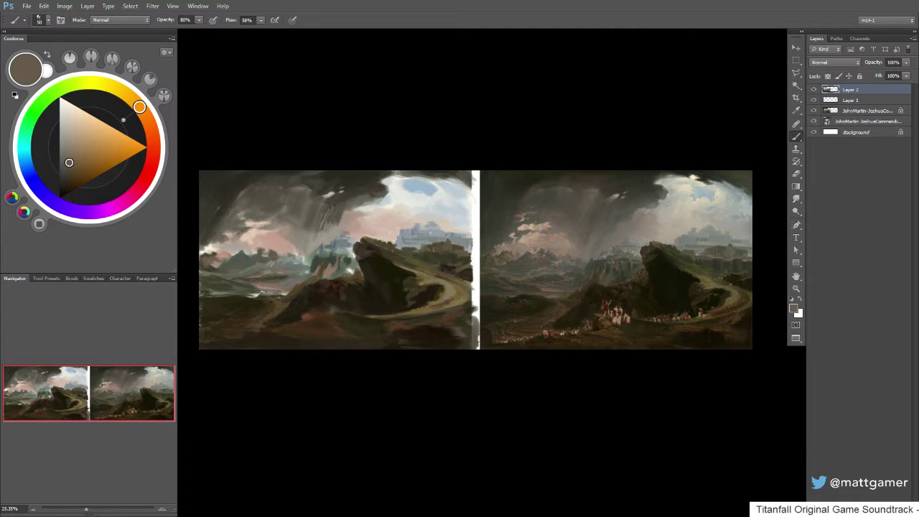
{"action": "left_click_drag", "start_coordinate": [260, 291], "coordinate": [284, 294]}
{"action": "left_click", "coordinate": [257, 295], "text": "alt"}
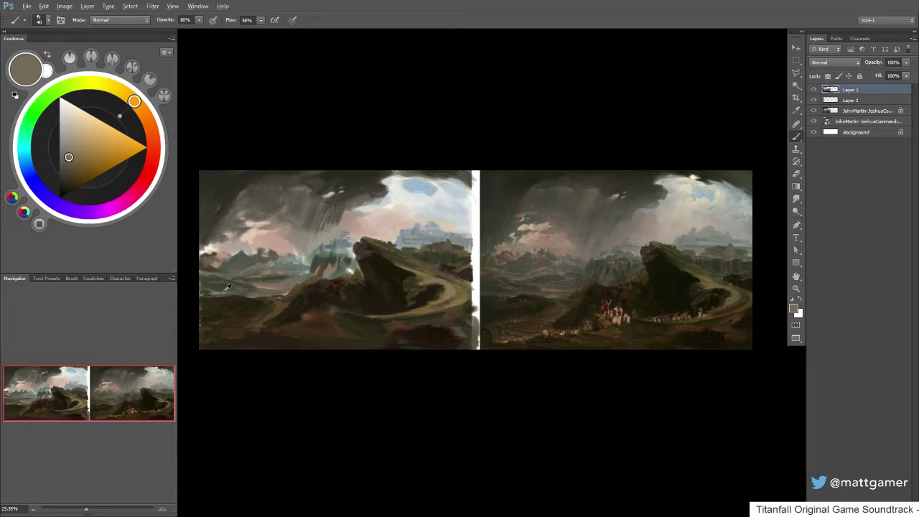
- Refine the valley floor's lower edge where it meets the dark slope with sampled greys and dark olive-browns, brush at 35 to 40
{"action": "left_click", "coordinate": [221, 289], "text": "alt"}
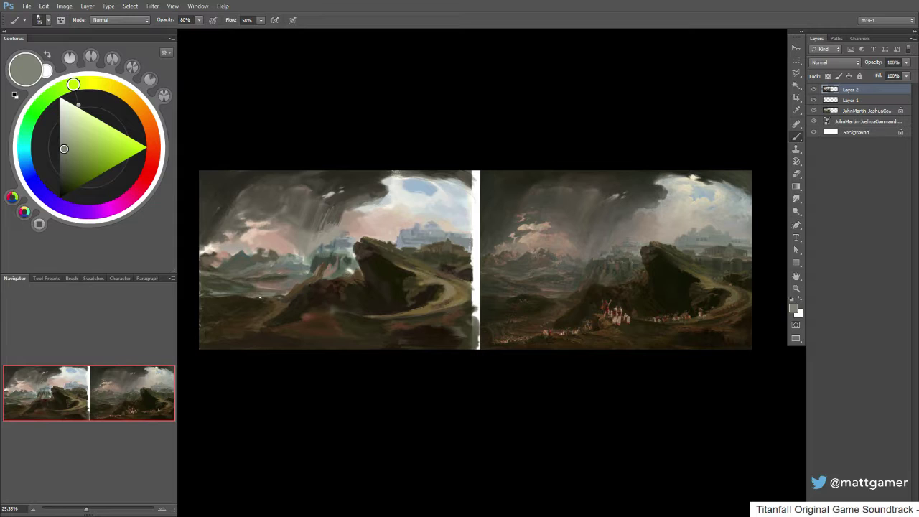
{"action": "left_click", "coordinate": [258, 291], "text": "alt"}
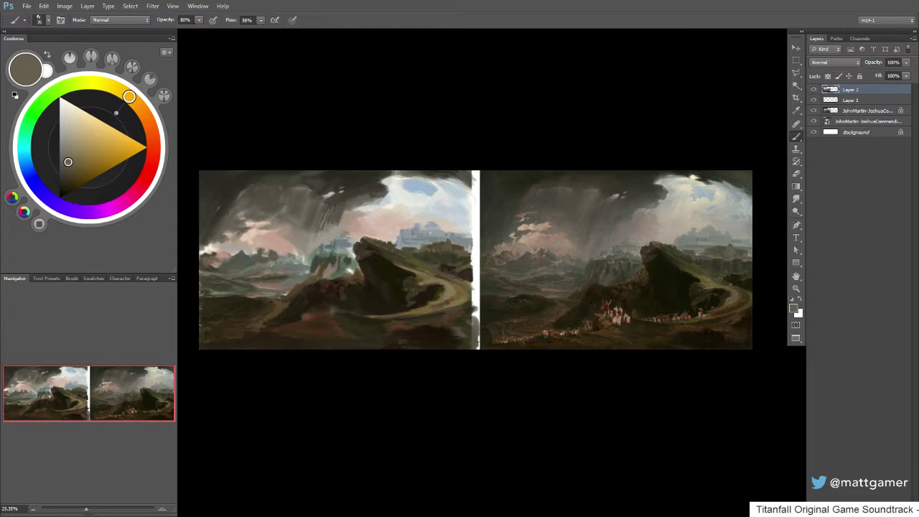
{"action": "left_click", "coordinate": [290, 293], "text": "alt"}
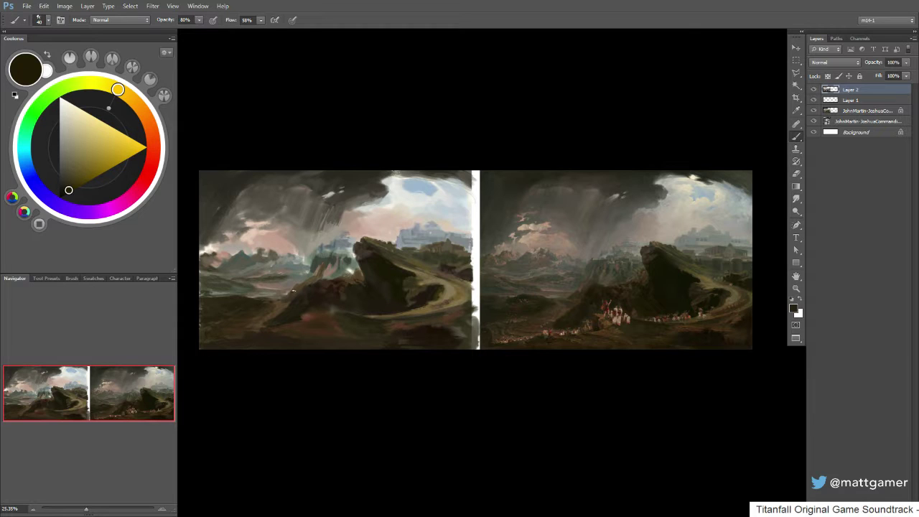
{"action": "left_click", "coordinate": [297, 289], "text": "alt"}
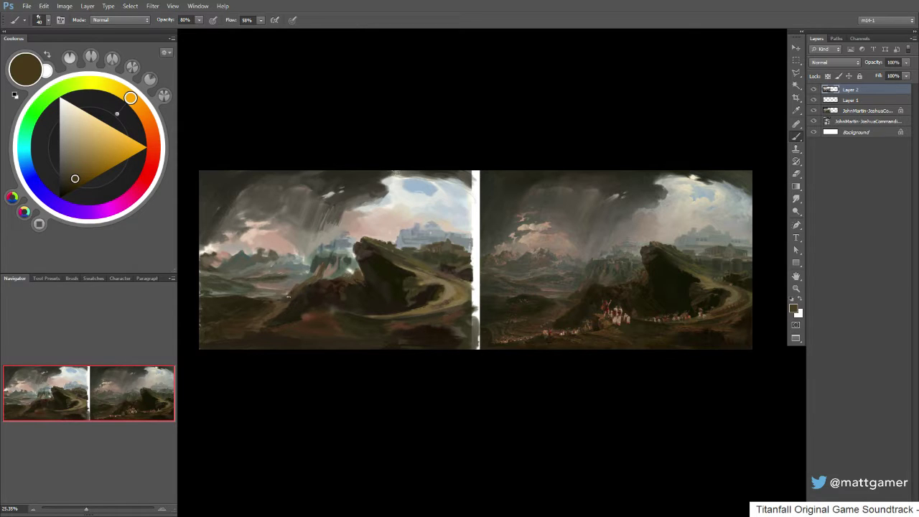
{"action": "left_click", "coordinate": [290, 294], "text": "alt"}
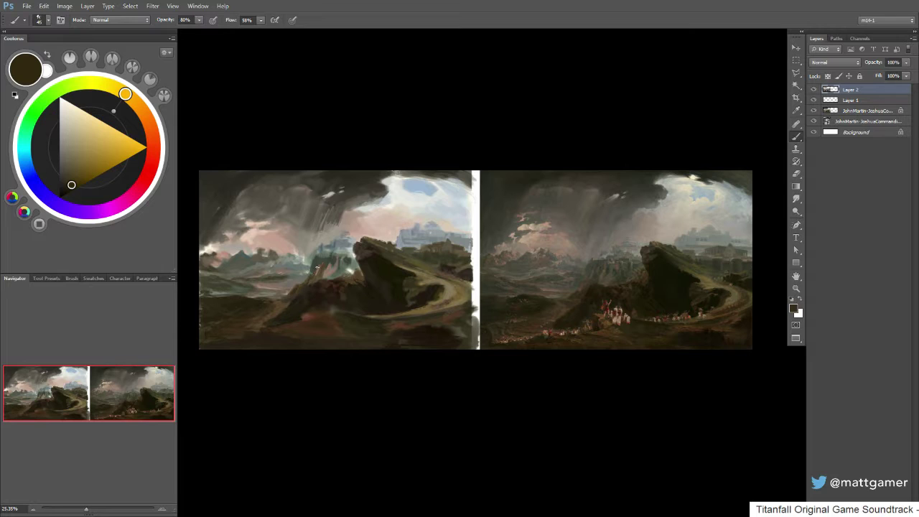
- Rework the rocky slope below the teal cliffs with sampled pinkish browns and dark browns, enlarging the brush from 45 to 60
{"action": "left_click", "coordinate": [320, 266], "text": "alt"}
{"action": "left_click", "coordinate": [315, 268], "text": "alt"}
{"action": "left_click", "coordinate": [318, 266], "text": "alt"}
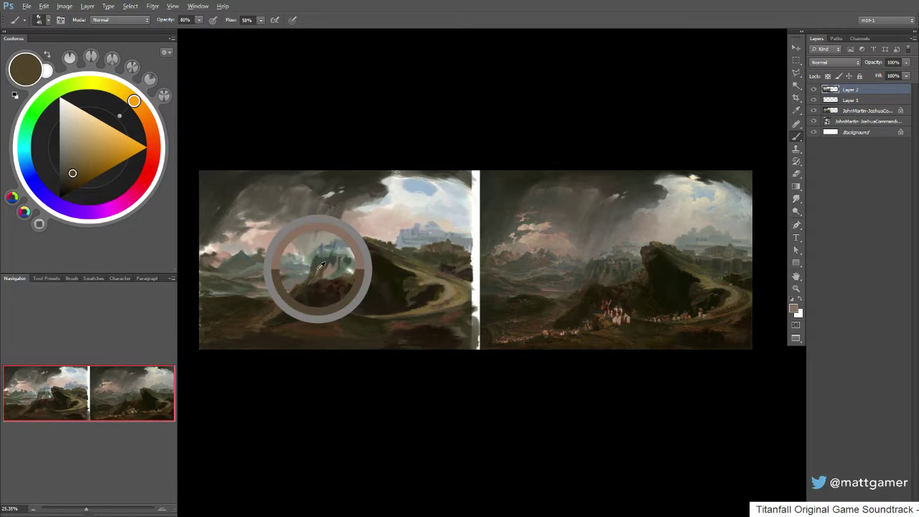
{"action": "left_click", "coordinate": [320, 264], "text": "alt"}
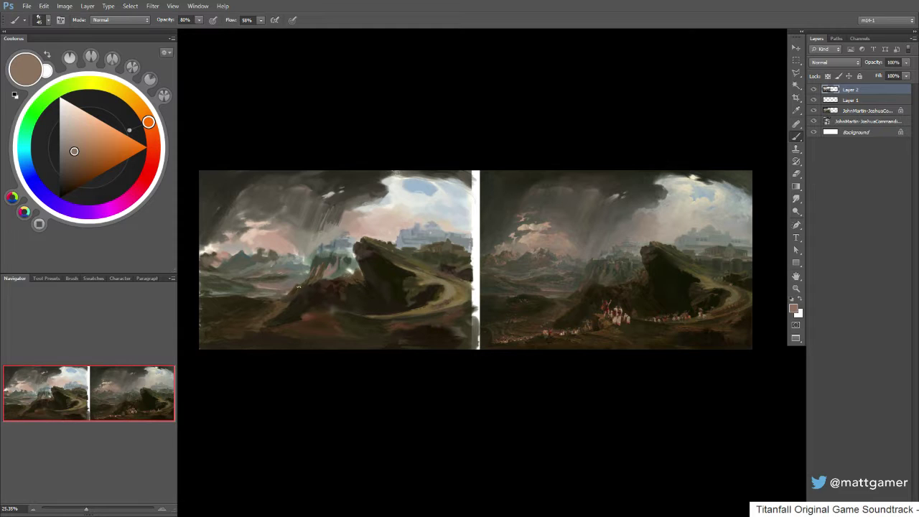
{"action": "left_click", "coordinate": [307, 280], "text": "alt"}
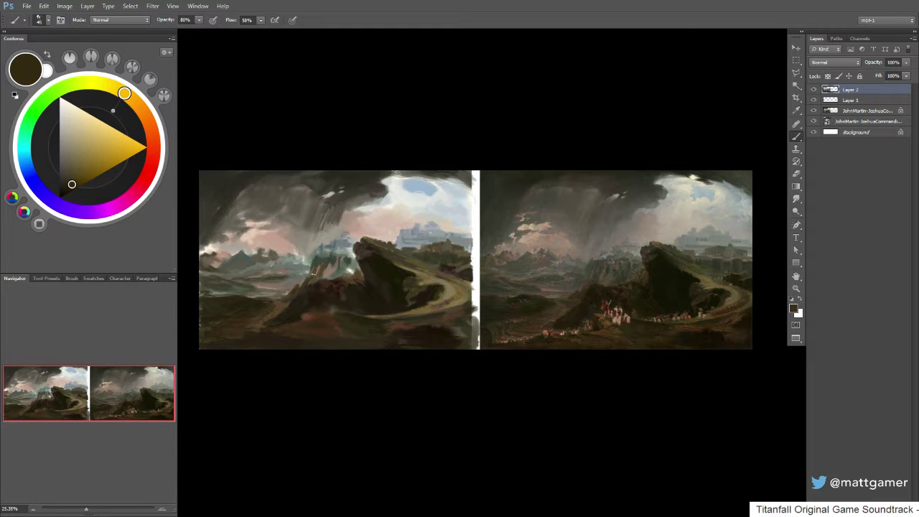
{"action": "mouse_move", "coordinate": [314, 275]}
{"action": "left_mouse_down"}
{"action": "mouse_move", "coordinate": [320, 269]}
{"action": "mouse_move", "coordinate": [314, 274]}
{"action": "left_mouse_up"}
{"action": "left_click", "coordinate": [306, 285], "text": "alt"}
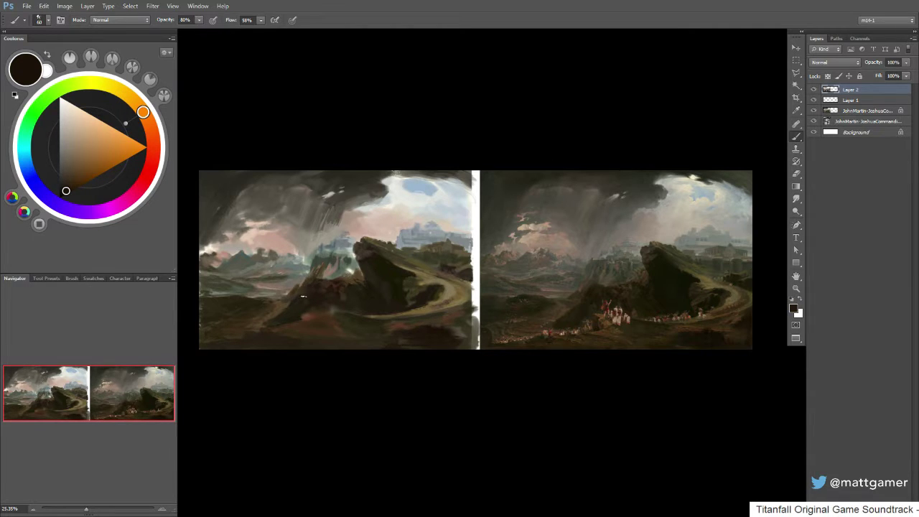
{"action": "left_click", "coordinate": [377, 310], "text": "alt"}
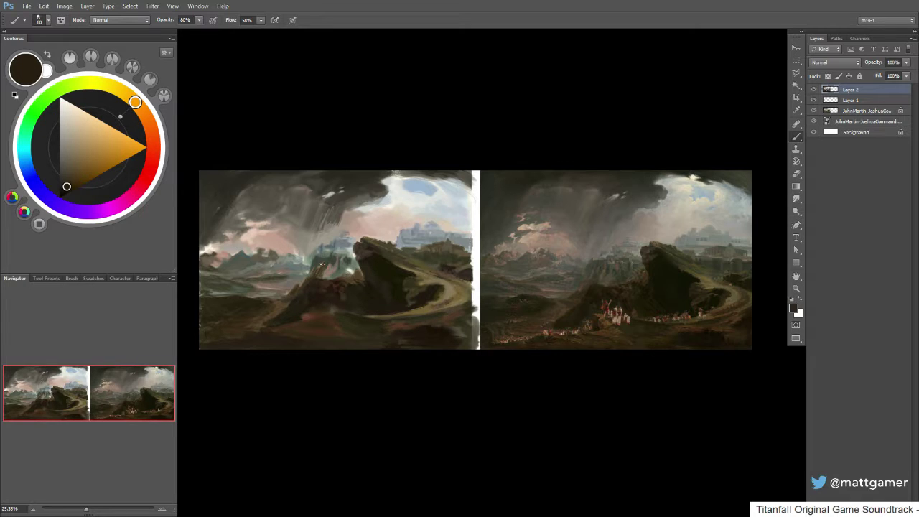
- Repaint the distant mountain range with sampled blue-greys and olive-greys, reducing the brush from 90 to 45
{"action": "left_click", "coordinate": [294, 266], "text": "alt"}
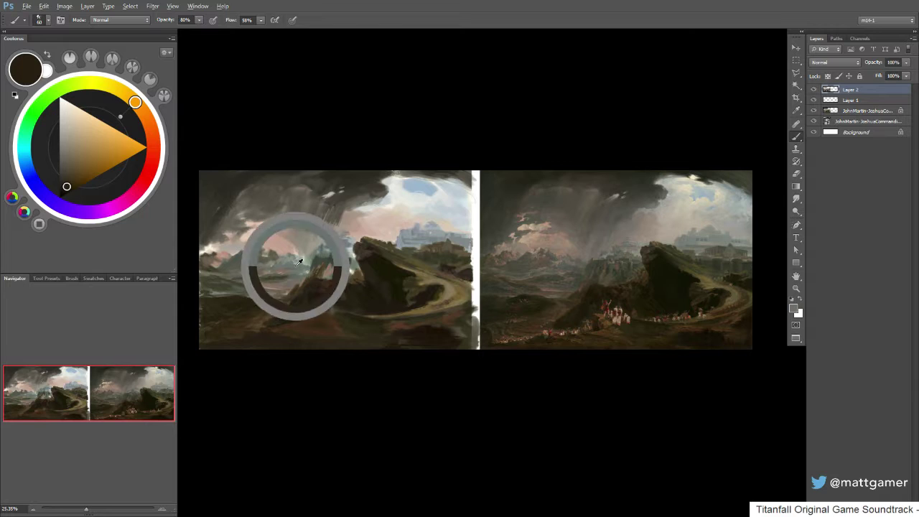
{"action": "left_click", "coordinate": [231, 241], "text": "alt"}
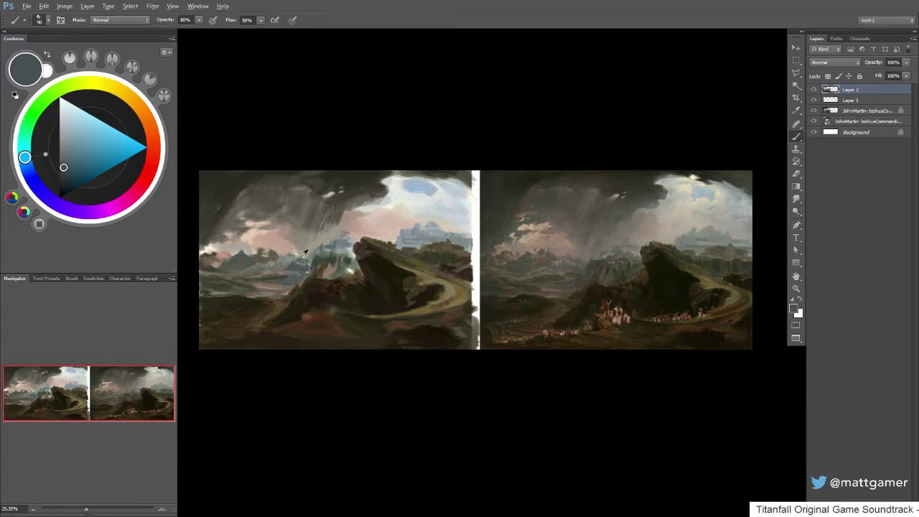
{"action": "left_click", "coordinate": [298, 259], "text": "alt"}
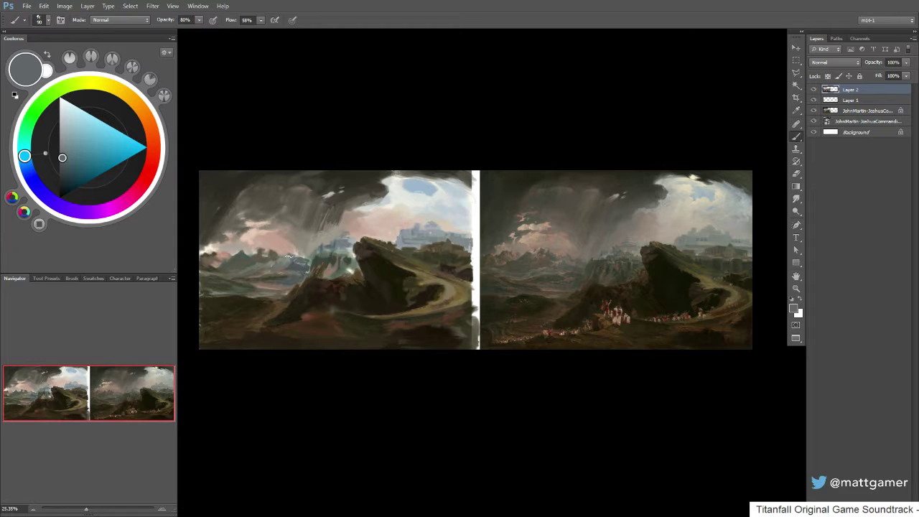
{"action": "left_click", "coordinate": [275, 248], "text": "alt"}
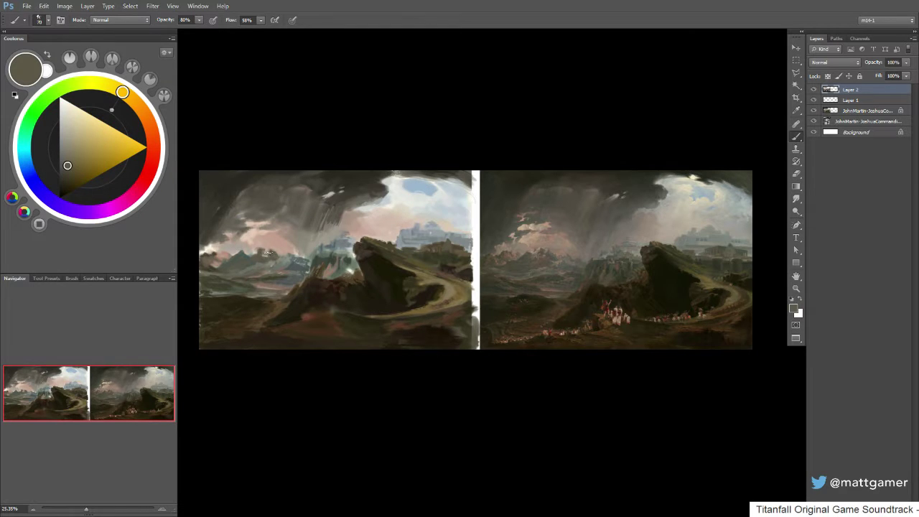
{"action": "left_click", "coordinate": [240, 253], "text": "alt"}
{"action": "left_click", "coordinate": [214, 255], "text": "alt"}
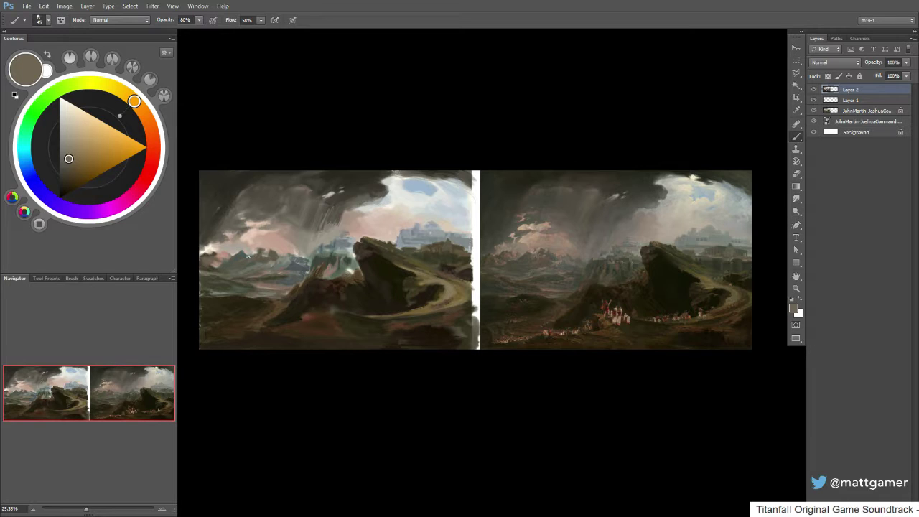
- Paint the sky just above the distant peaks with a sampled dusty pink darkened slightly, using the brush at 60
{"action": "left_click", "coordinate": [259, 246], "text": "alt"}
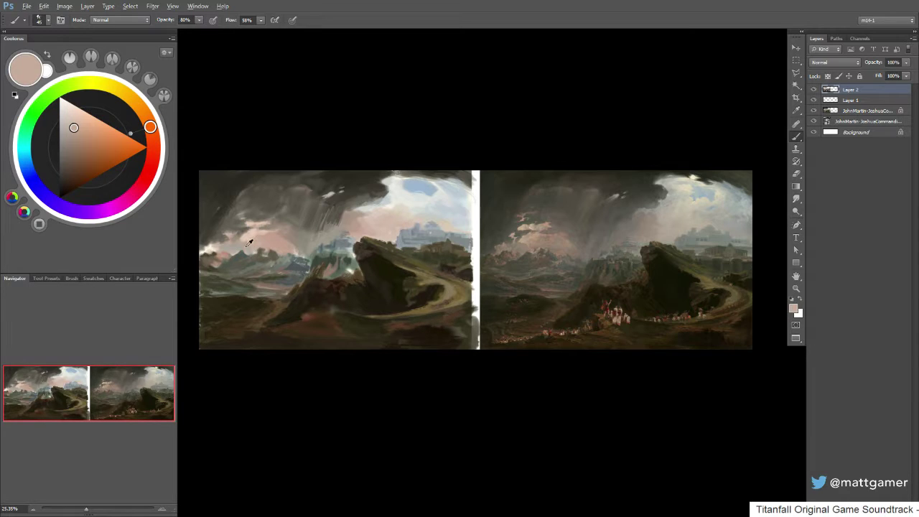
{"action": "left_click", "coordinate": [260, 239], "text": "alt"}
{"action": "left_click_drag", "start_coordinate": [76, 130], "coordinate": [71, 138]}
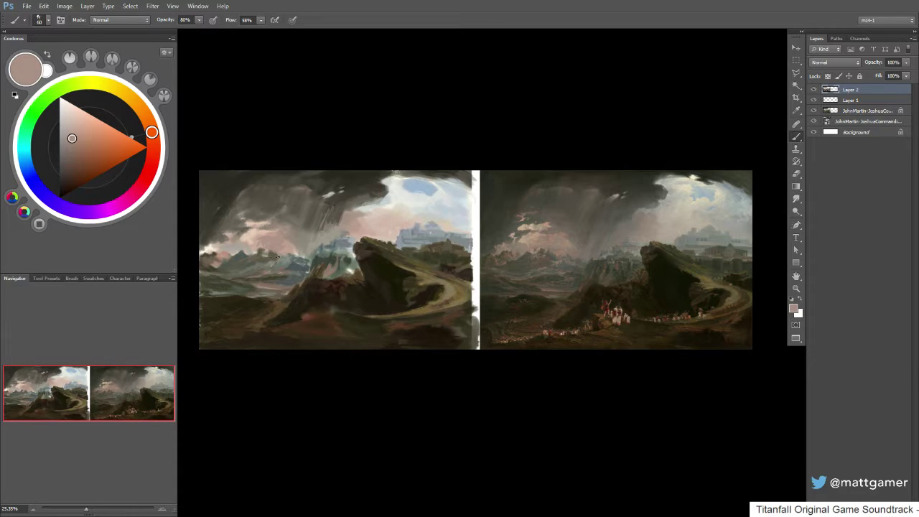
- Define the ridges and lit faces of the distant mountains with sampled olive-greys and warm browns, brush at 45 to 35
{"action": "left_click", "coordinate": [274, 254], "text": "alt"}
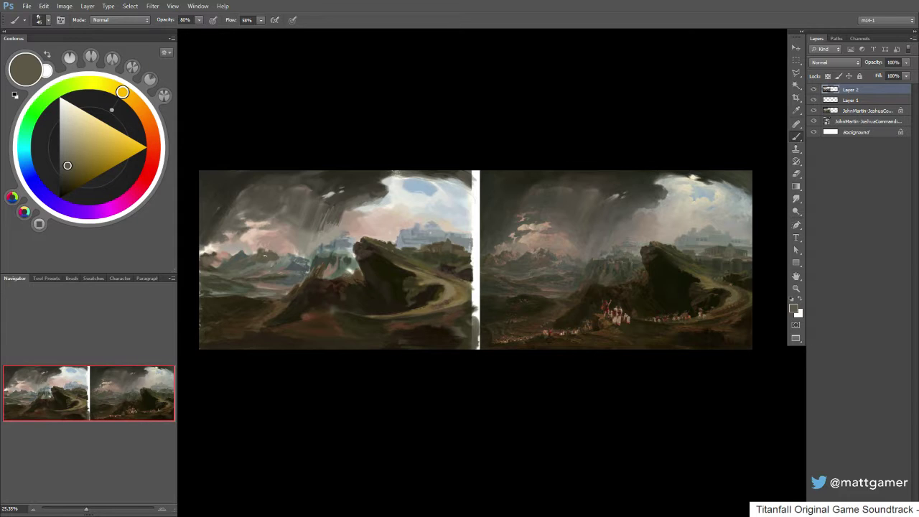
{"action": "left_click", "coordinate": [215, 259], "text": "alt"}
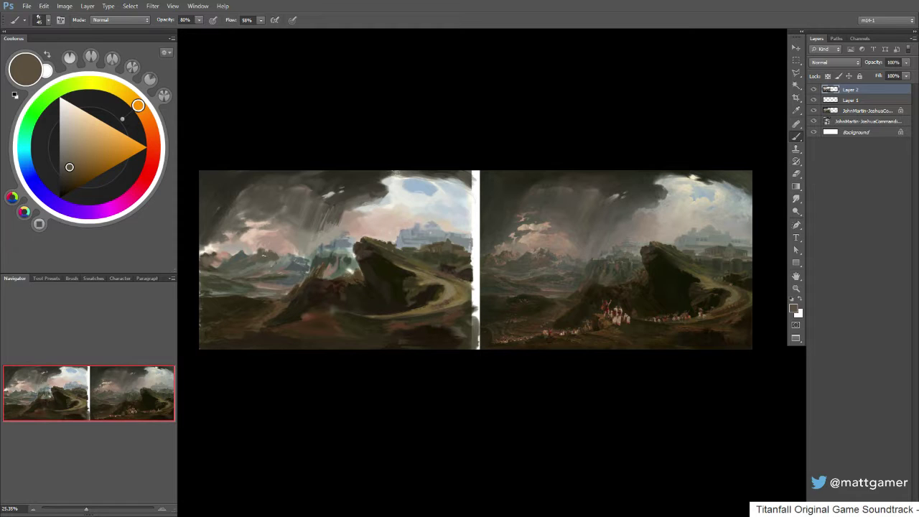
{"action": "left_click", "coordinate": [218, 262], "text": "alt"}
{"action": "left_click", "coordinate": [272, 262], "text": "alt"}
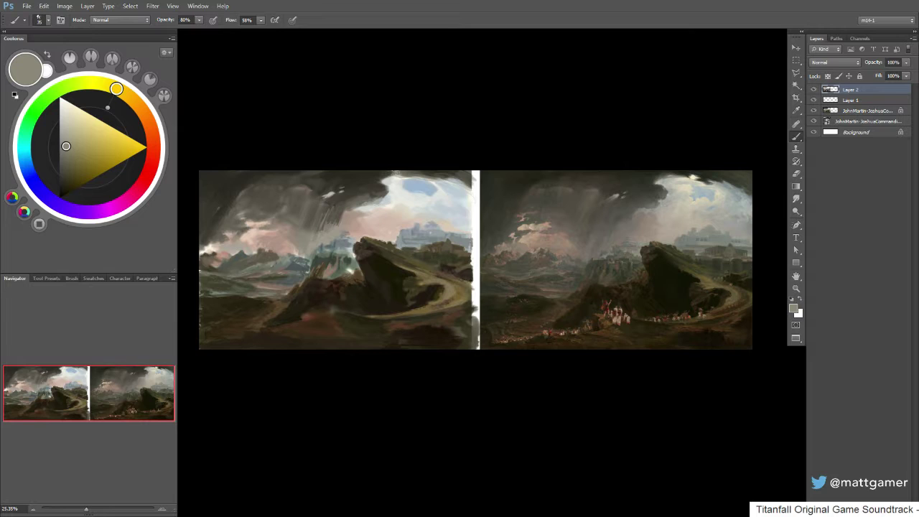
- Darken the plain at the study's far-left edge with sampled dark olives at 100% brush opacity, enlarging the brush
{"action": "left_click", "coordinate": [219, 279], "text": "alt"}
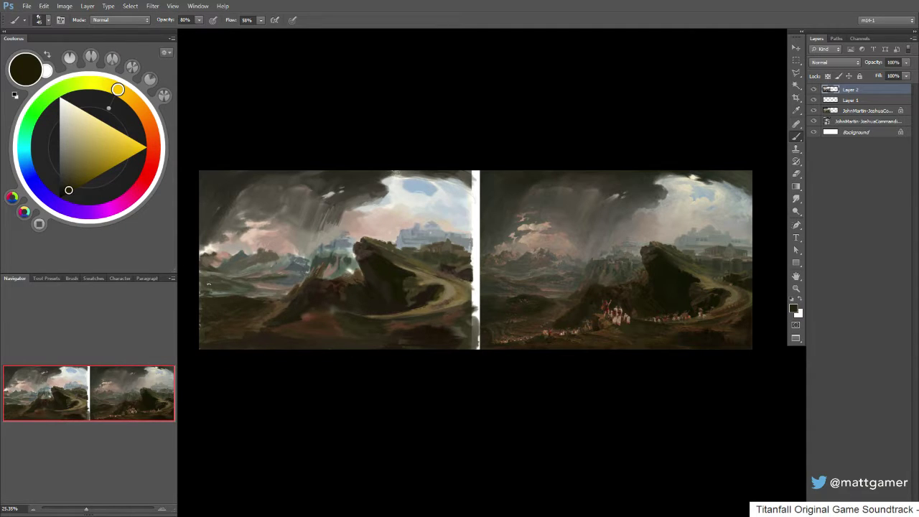
{"action": "key", "text": "0"}
{"action": "left_click", "coordinate": [206, 282], "text": "alt"}
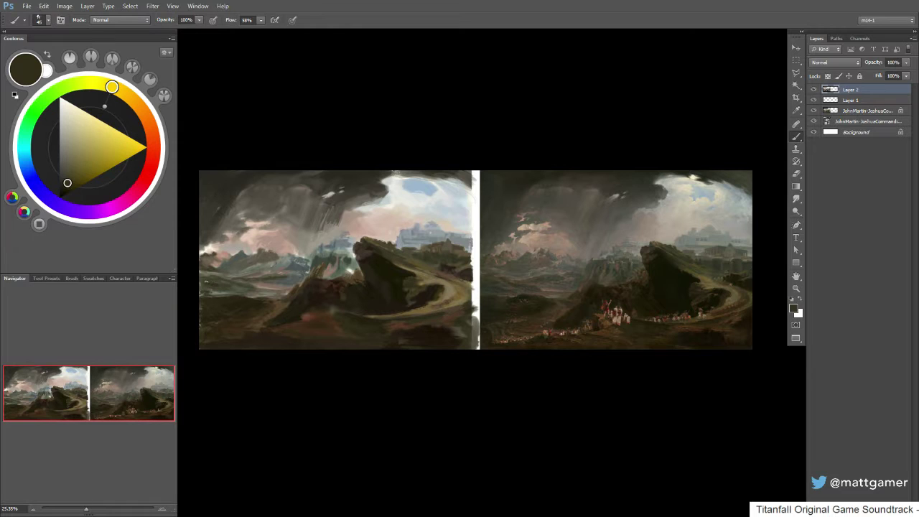
{"action": "key", "text": "bracketright"}
{"action": "key", "text": "bracketright"}
{"action": "left_click_drag", "start_coordinate": [226, 287], "coordinate": [239, 287]}
- Touch up the hills at the study's far-left edge with sampled grey-brown, olive-grey and light beige, reducing the brush to 35
{"action": "left_click", "coordinate": [213, 264], "text": "alt"}
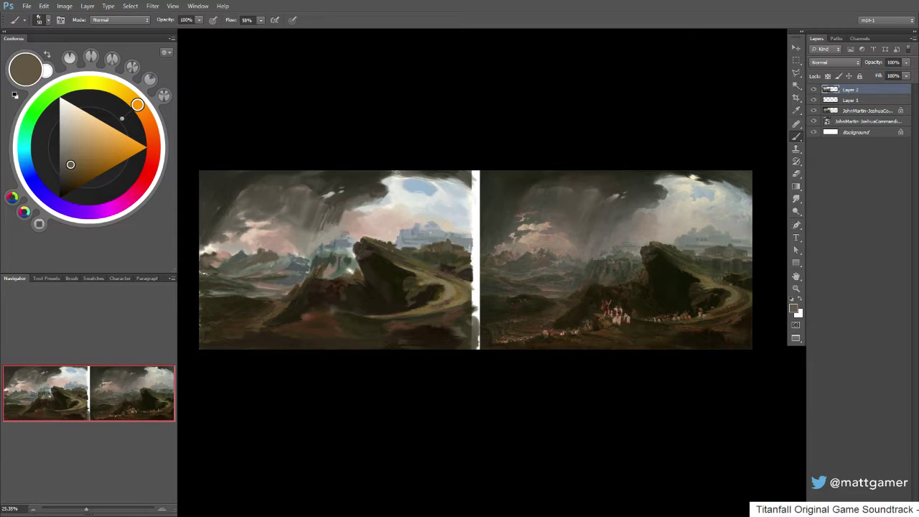
{"action": "left_click", "coordinate": [219, 265], "text": "alt"}
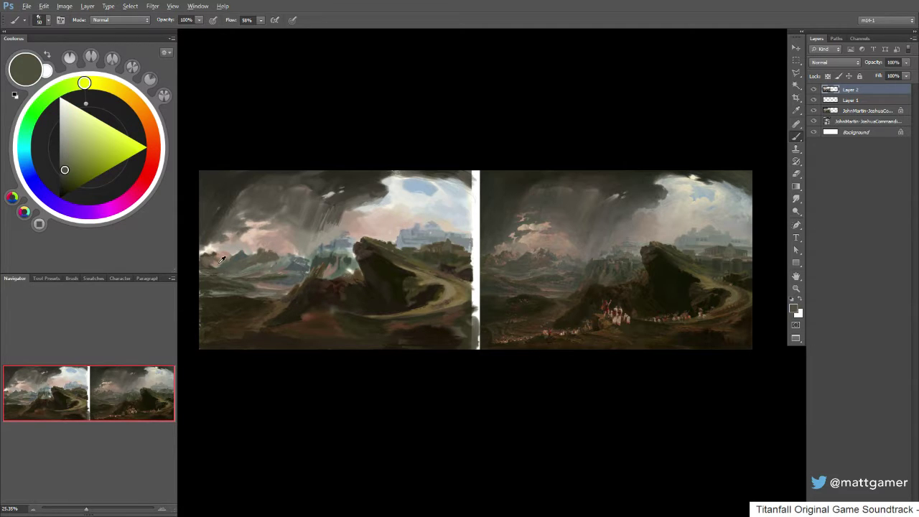
{"action": "left_click", "coordinate": [218, 261], "text": "alt"}
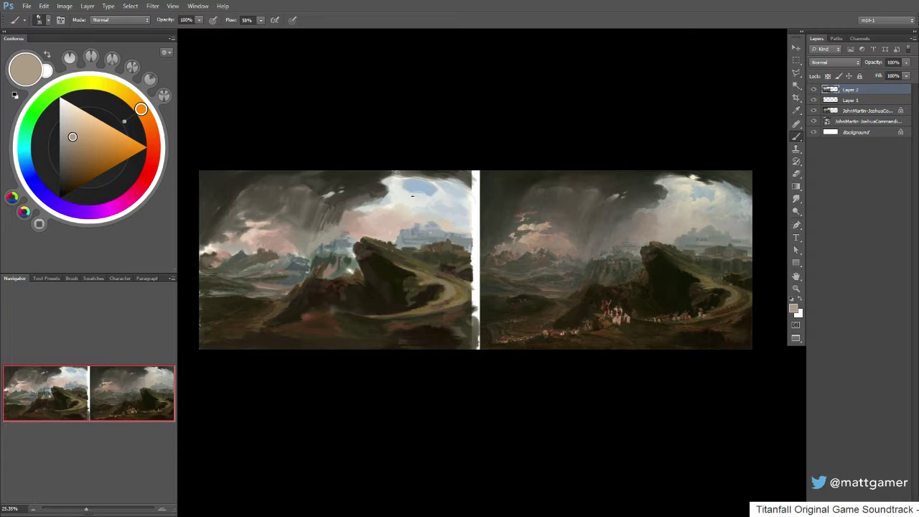
- Refine the top of the teal cliffs against the sky beside the large rock with sampled grey-green, pale pink and warm grey
{"action": "left_click", "coordinate": [356, 262], "text": "alt"}
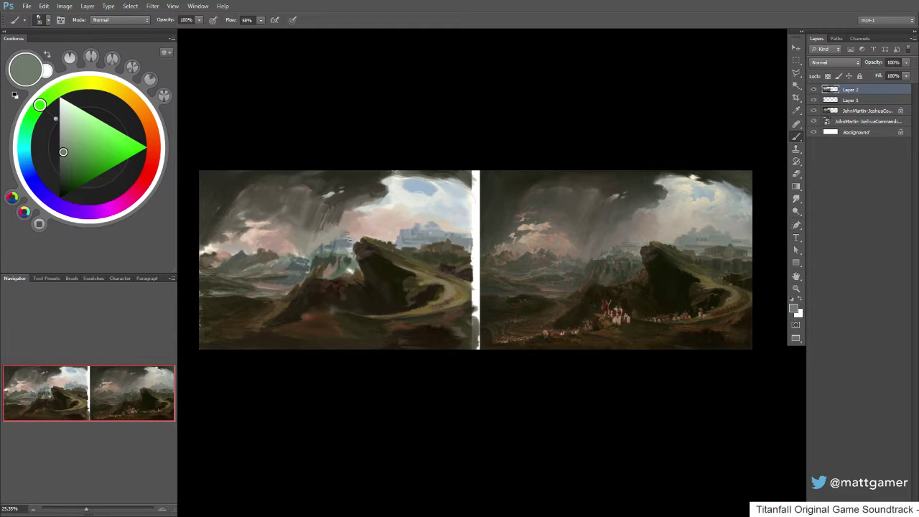
{"action": "left_click", "coordinate": [347, 234], "text": "alt"}
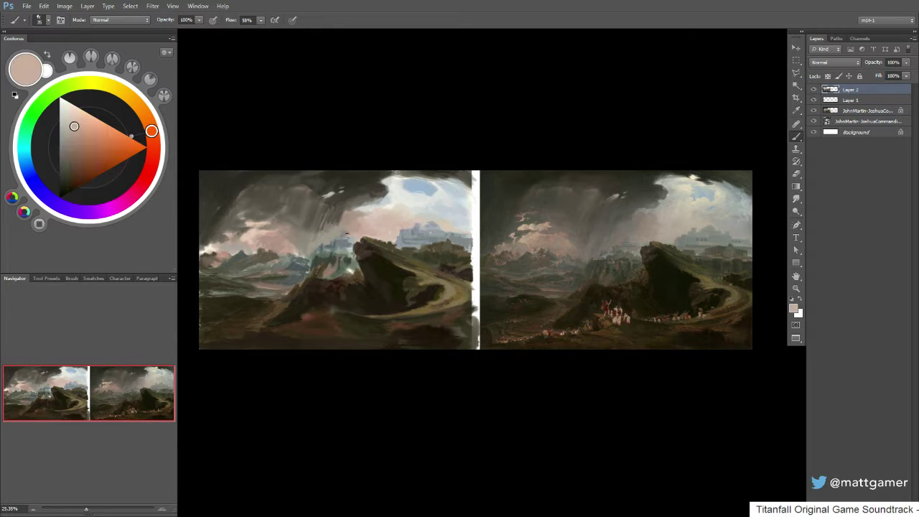
{"action": "left_click", "coordinate": [348, 230], "text": "alt"}
{"action": "left_click", "coordinate": [337, 234], "text": "alt"}
{"action": "left_click", "coordinate": [341, 234], "text": "alt"}
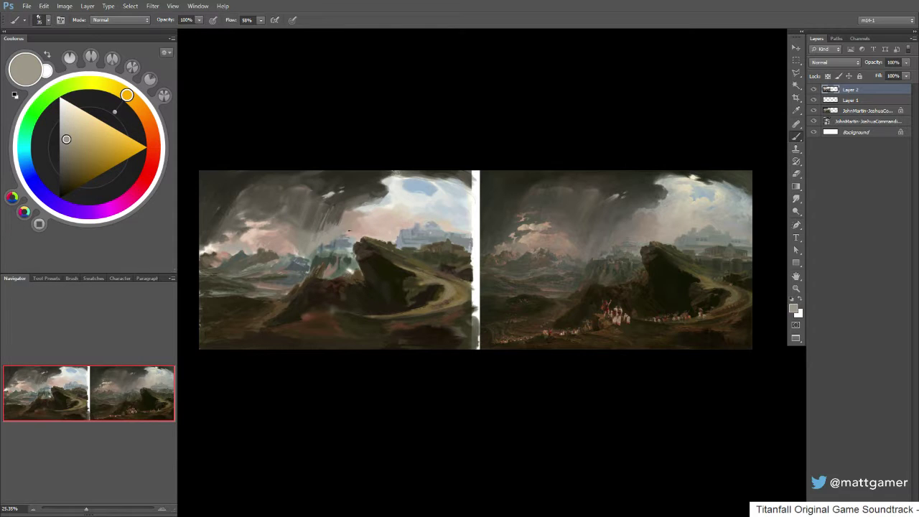
- Soften the rain area with Smudge at 60% strength and rework the pink clouds beneath with sampled grey-brown and dusty pinks, brush at 40 to 50
{"action": "key", "text": "r"}
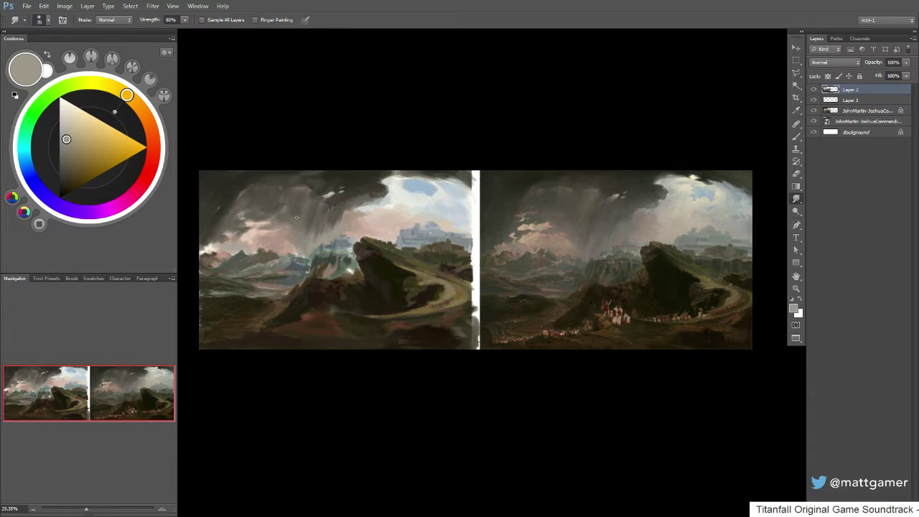
{"action": "key", "text": "b"}
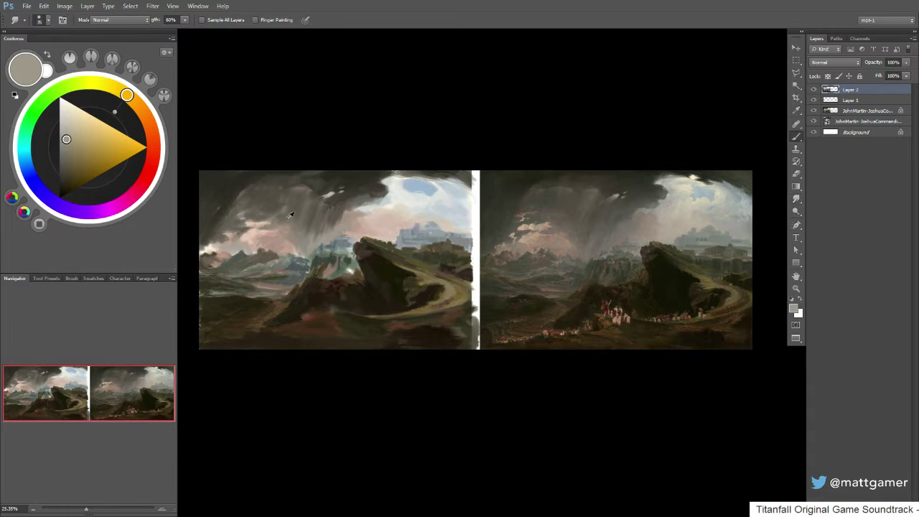
{"action": "left_click", "coordinate": [290, 233], "text": "alt"}
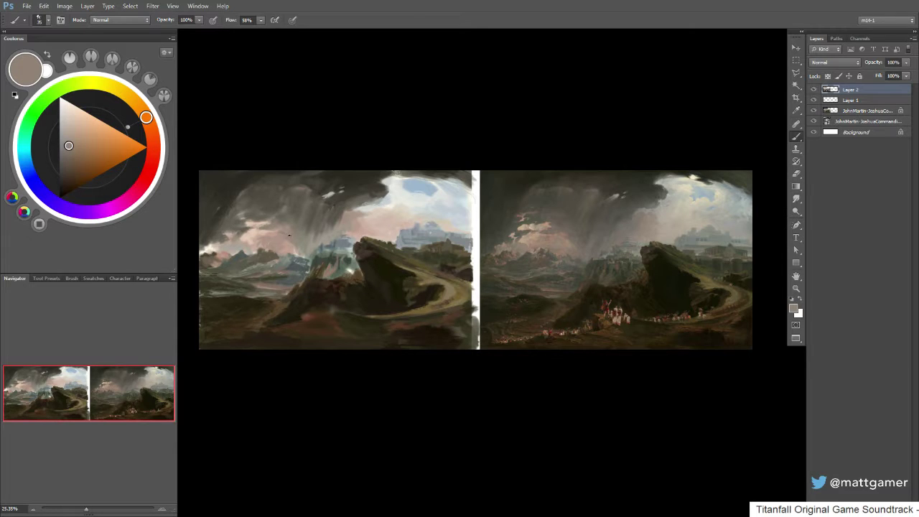
{"action": "left_click", "coordinate": [271, 231], "text": "alt"}
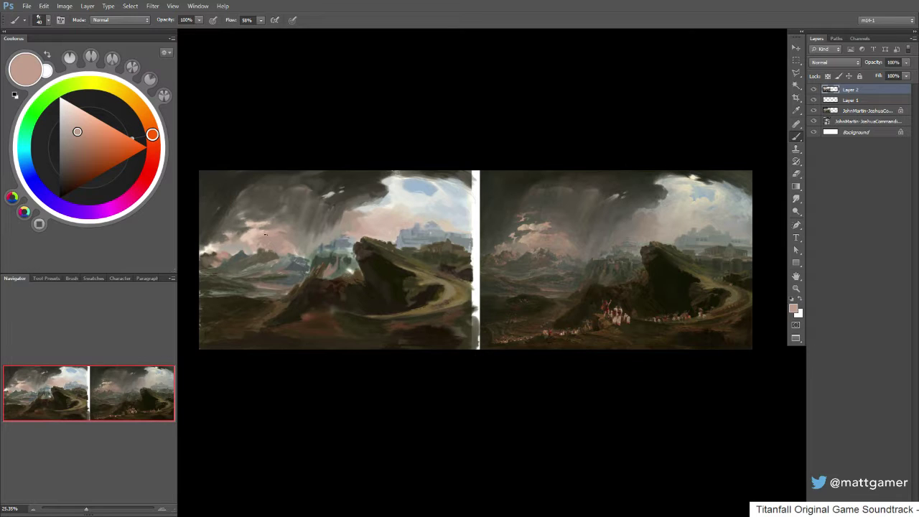
{"action": "key", "text": "]"}
{"action": "left_click", "coordinate": [259, 232], "text": "alt"}
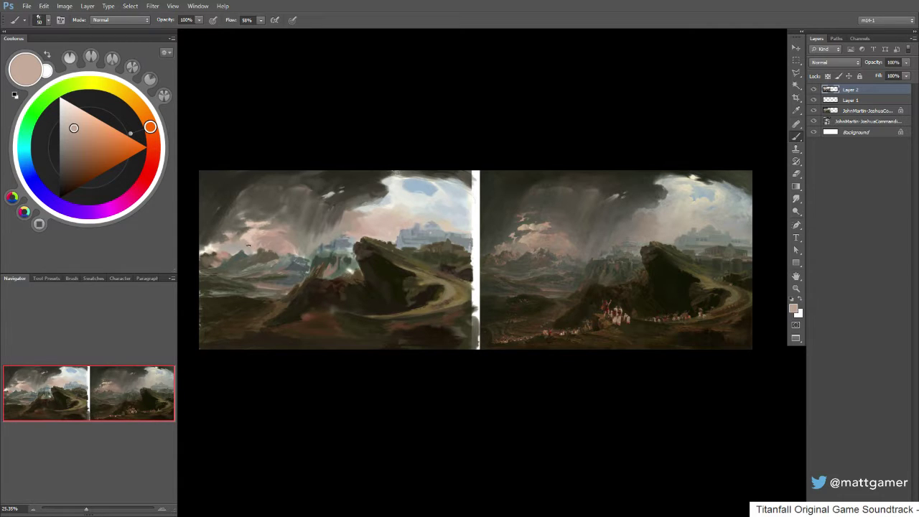
- Reshape the tallest distant peak against the sky with sampled warm greys and dark teal, brush at 50
{"action": "left_click", "coordinate": [249, 246], "text": "alt"}
{"action": "left_click", "coordinate": [250, 242], "text": "alt"}
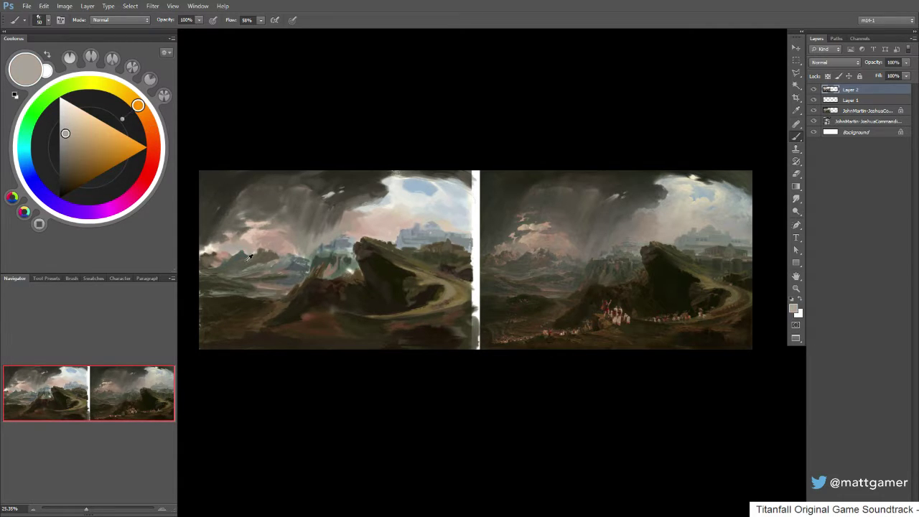
{"action": "left_click", "coordinate": [243, 249], "text": "alt"}
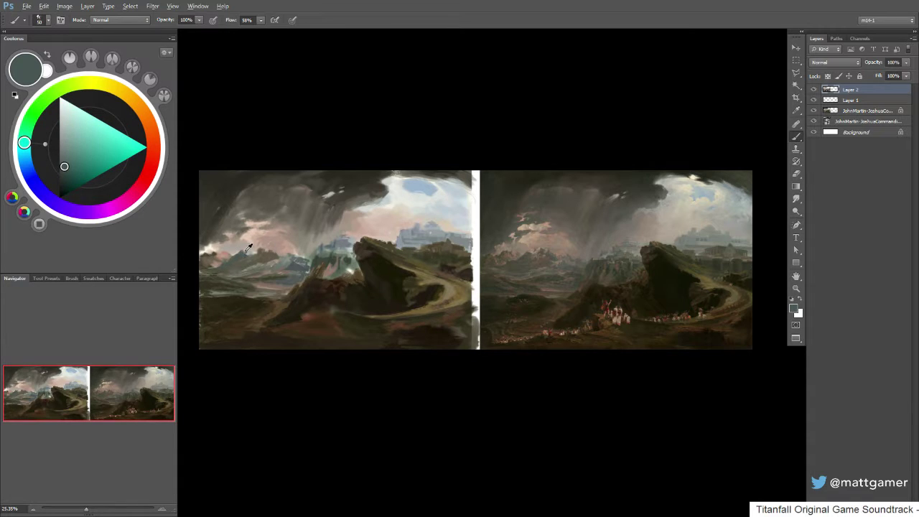
{"action": "left_click", "coordinate": [241, 252], "text": "alt"}
{"action": "left_click", "coordinate": [241, 251], "text": "alt"}
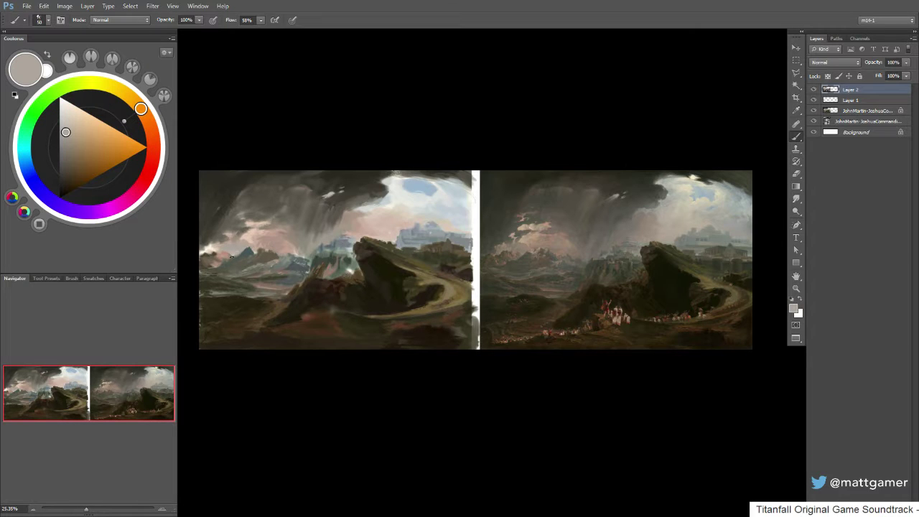
- Add small shadows and lights to the far-left hills with sampled olive-grey, dark brown, pinkish brown and grey-teal, brush at 30 to 35
{"action": "left_click", "coordinate": [228, 254], "text": "alt"}
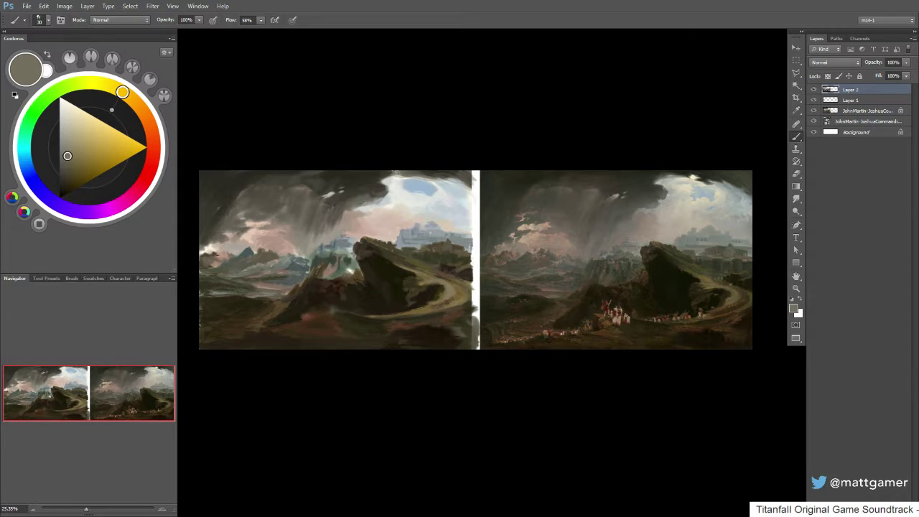
{"action": "left_click", "coordinate": [219, 251], "text": "alt"}
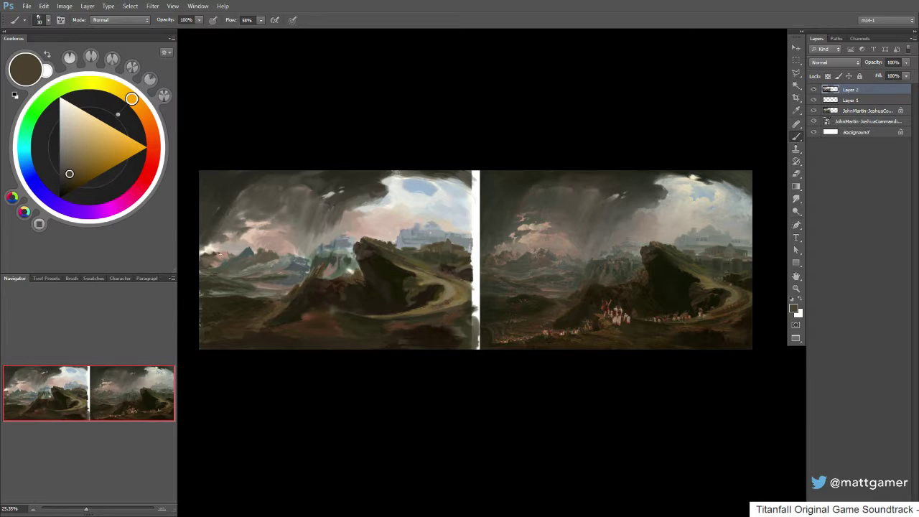
{"action": "left_click", "coordinate": [224, 247], "text": "alt"}
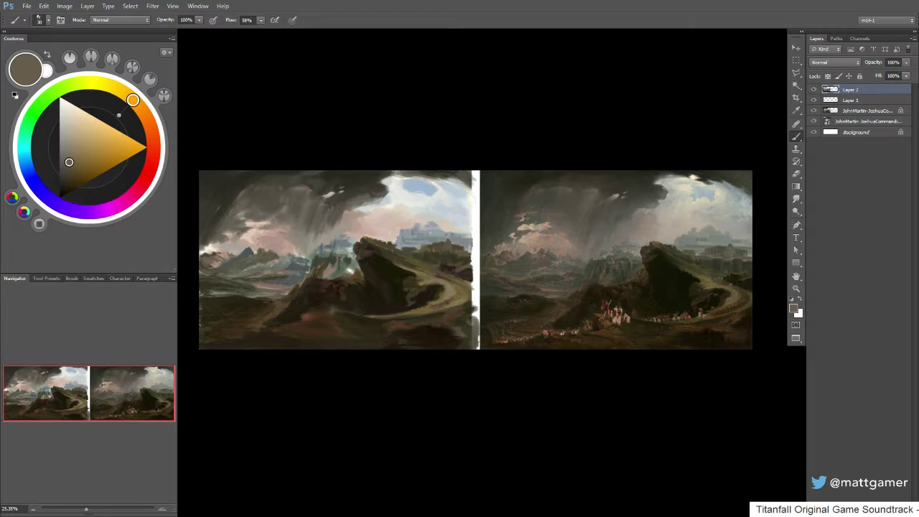
{"action": "left_click", "coordinate": [220, 253], "text": "alt"}
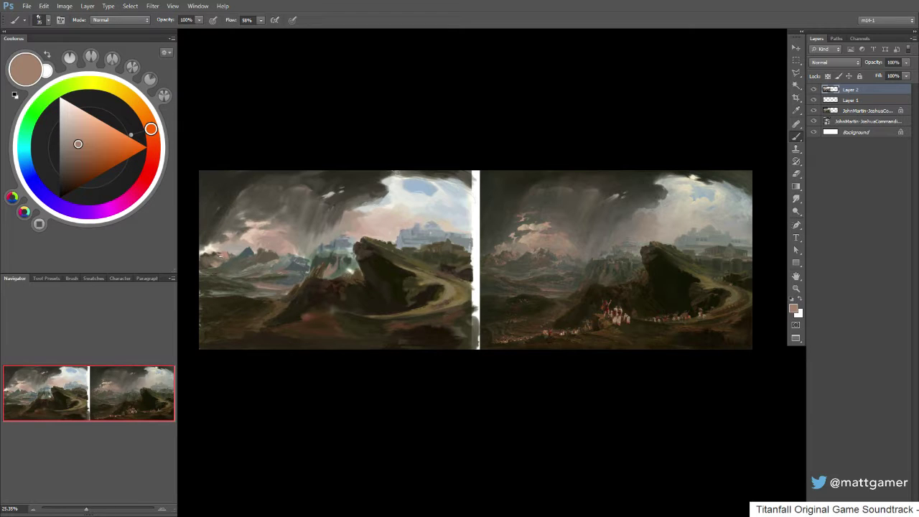
{"action": "left_click", "coordinate": [219, 253], "text": "alt"}
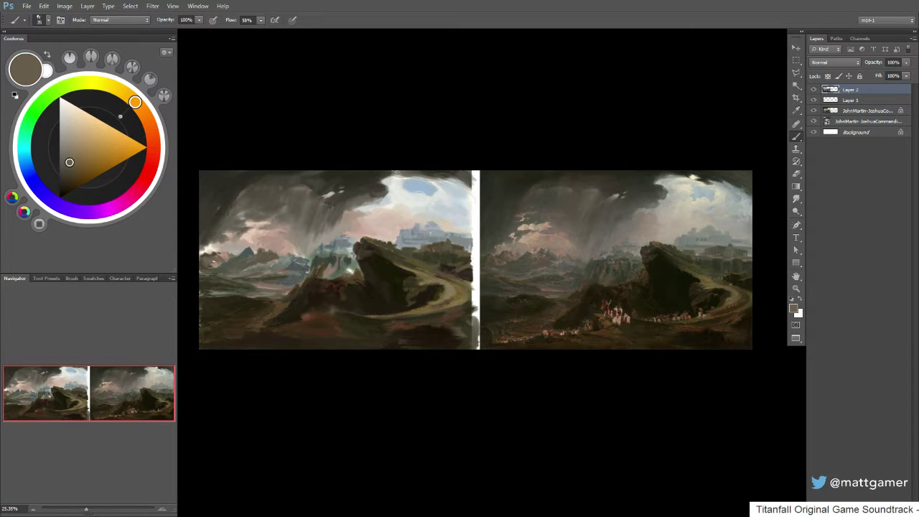
{"action": "left_click", "coordinate": [222, 258], "text": "alt"}
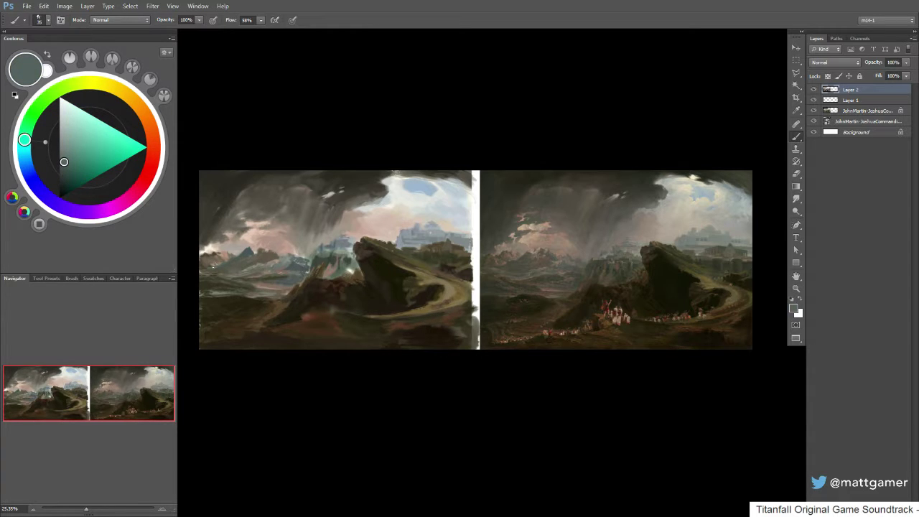
- Model the faces and summit of the tallest distant peak with sampled dark teal, pinkish brown, olive-grey and warm grey, enlarging the brush to 40
{"action": "left_click_drag", "start_coordinate": [252, 247], "coordinate": [246, 251]}
{"action": "left_click", "coordinate": [246, 251], "text": "alt"}
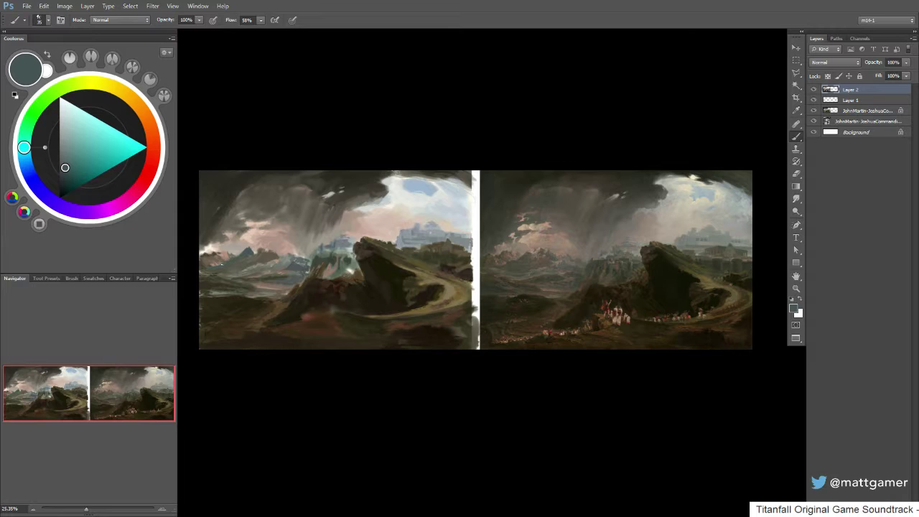
{"action": "left_click", "coordinate": [230, 255], "text": "alt"}
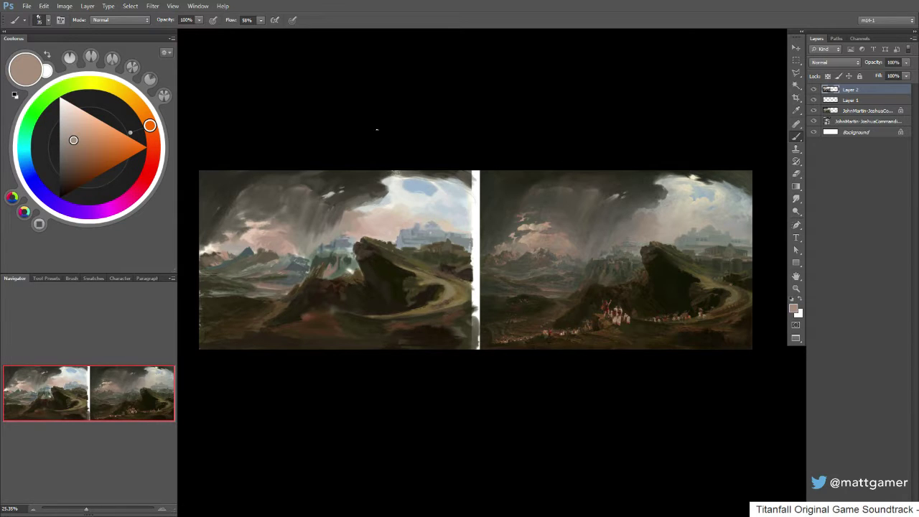
{"action": "left_click", "coordinate": [244, 256], "text": "alt"}
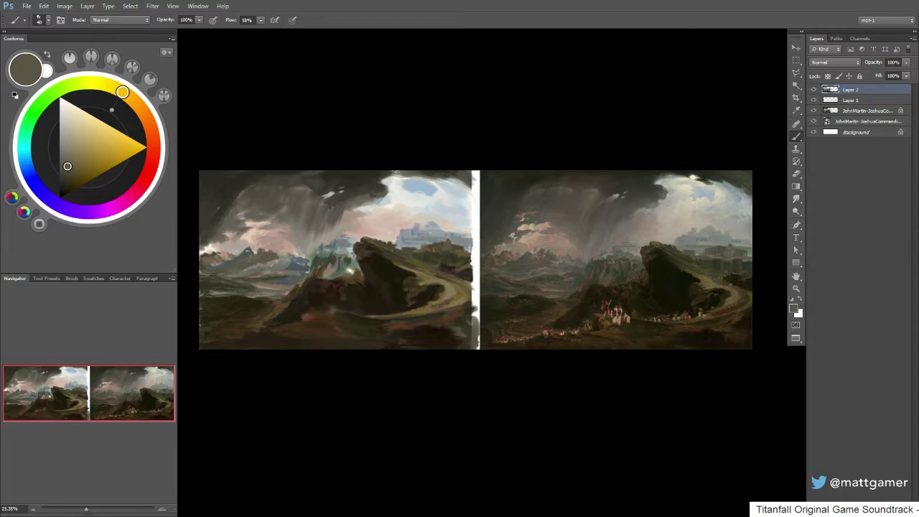
{"action": "left_click", "coordinate": [244, 246], "text": "alt"}
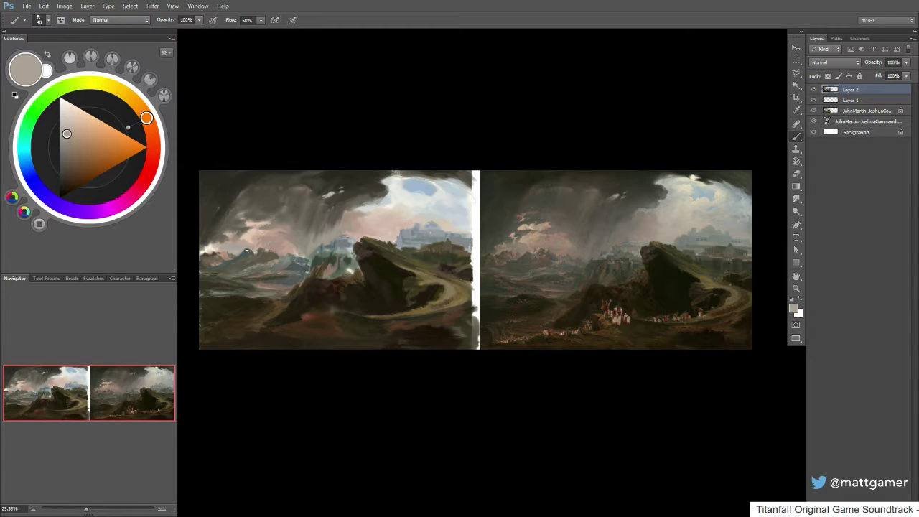
{"action": "left_click", "coordinate": [251, 248], "text": "alt"}
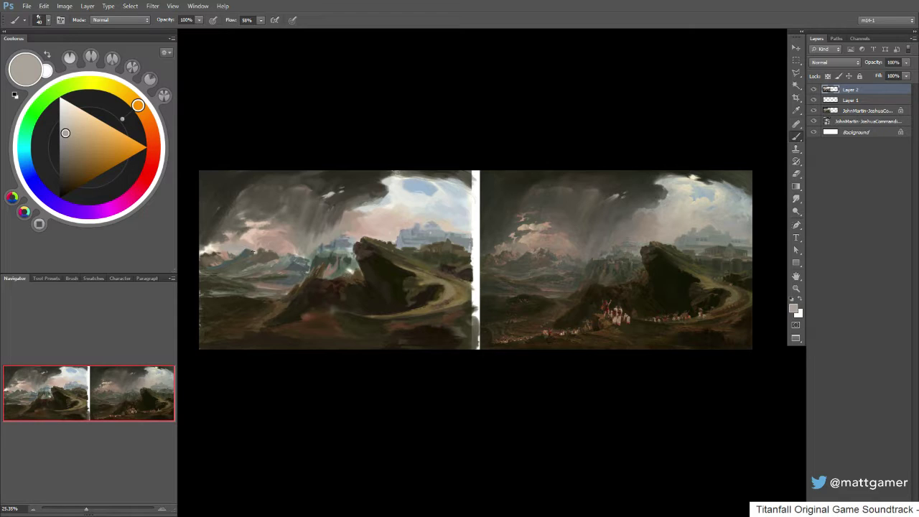
- Break up the dark storm cloud's edge over the left pink clouds with sampled pale pinks and dark olive-greys, brush at 40 to 45
{"action": "left_click", "coordinate": [242, 239], "text": "alt"}
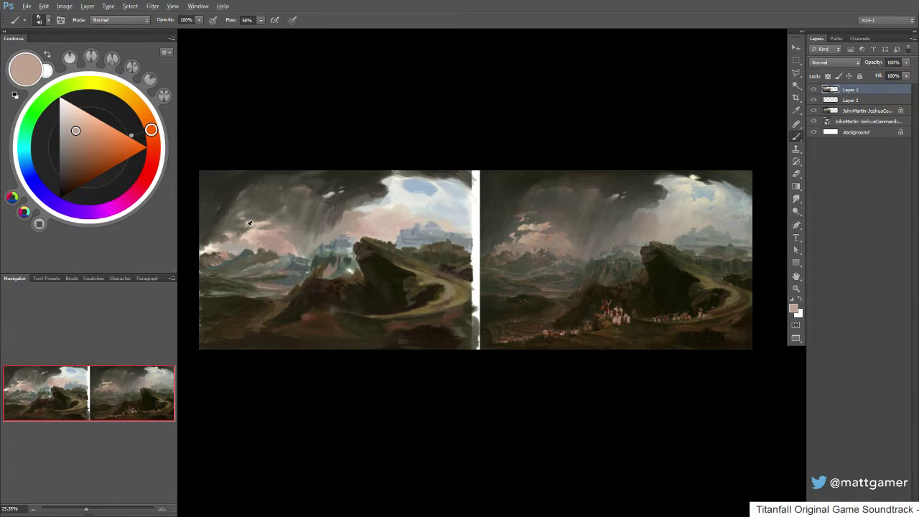
{"action": "left_click", "coordinate": [241, 230], "text": "alt"}
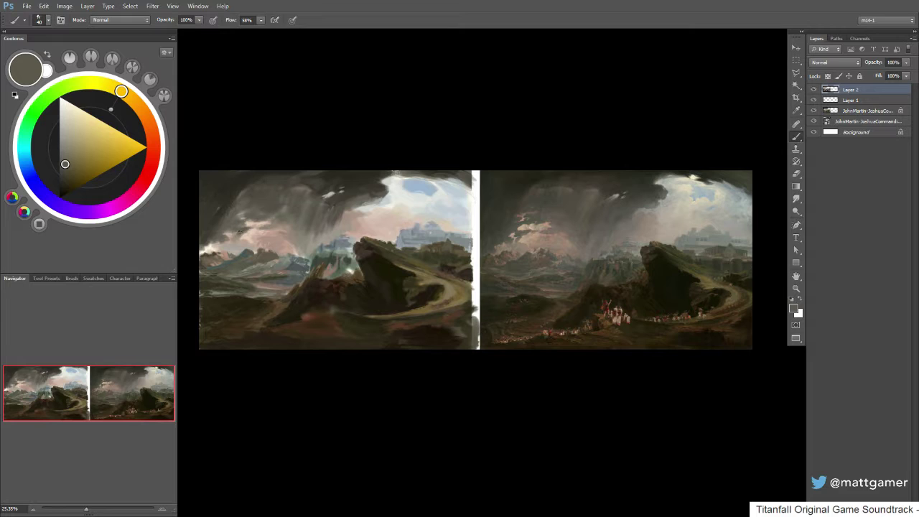
{"action": "left_click", "coordinate": [229, 232], "text": "alt"}
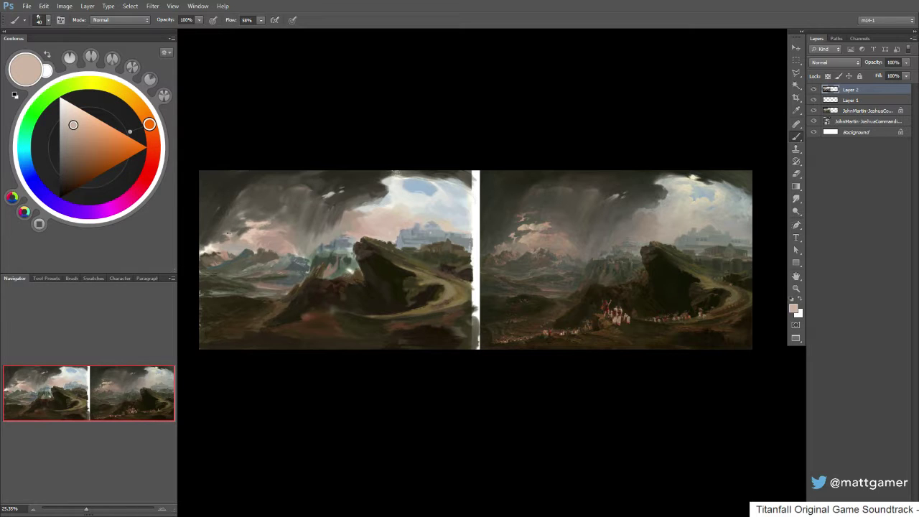
{"action": "left_click", "coordinate": [234, 231], "text": "alt"}
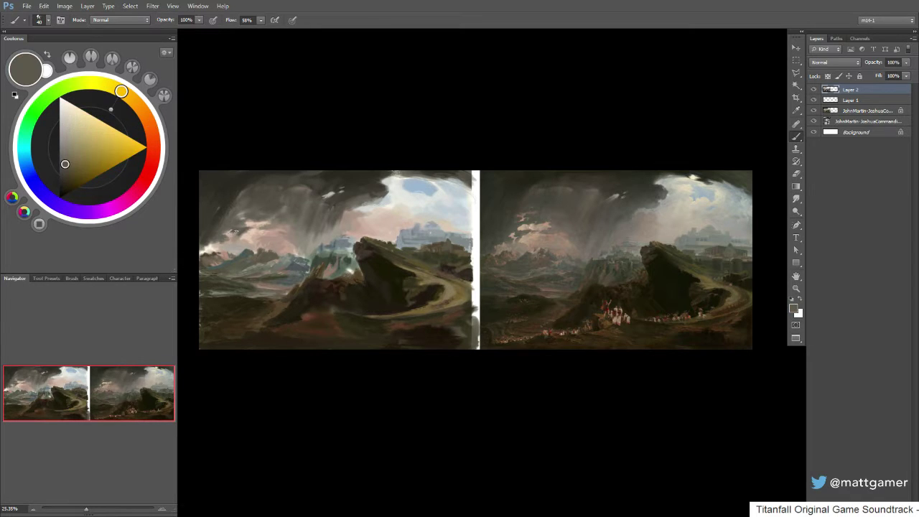
{"action": "left_click", "coordinate": [232, 230], "text": "alt"}
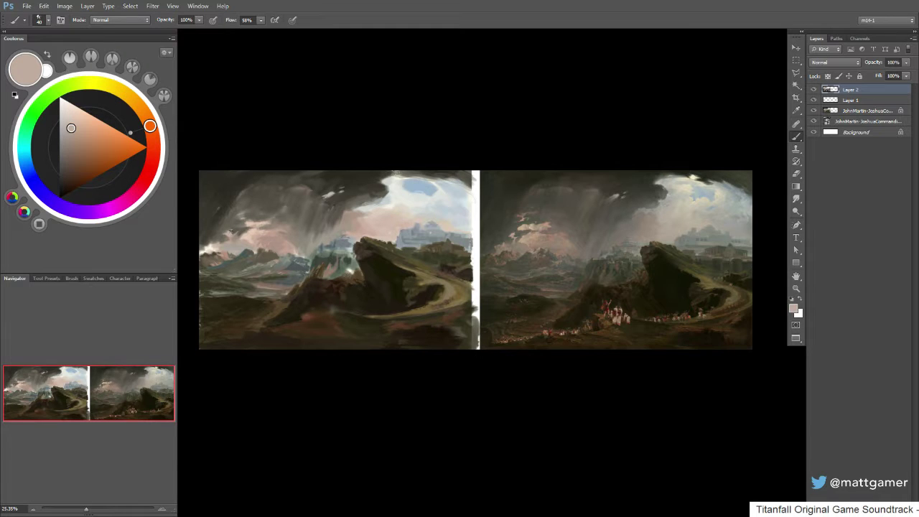
{"action": "left_click", "coordinate": [223, 232], "text": "alt"}
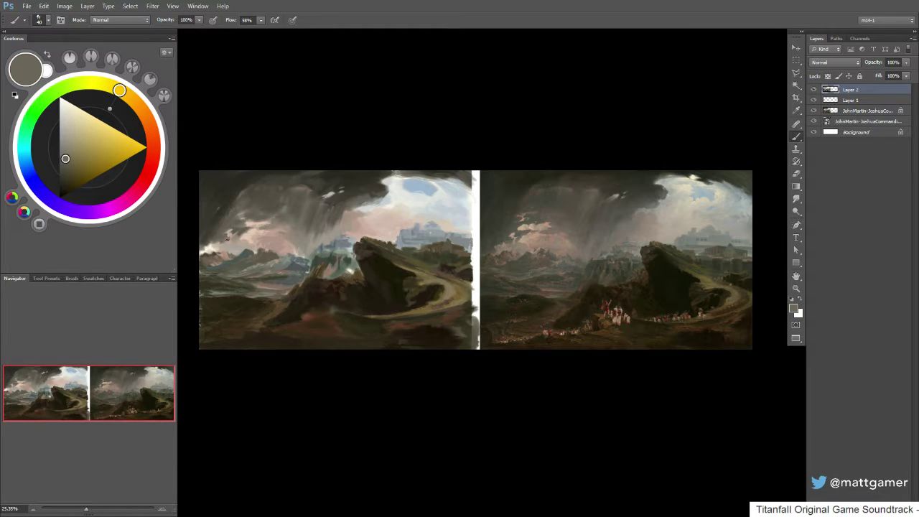
{"action": "left_click", "coordinate": [221, 241], "text": "alt"}
{"action": "left_click", "coordinate": [358, 180], "text": "alt"}
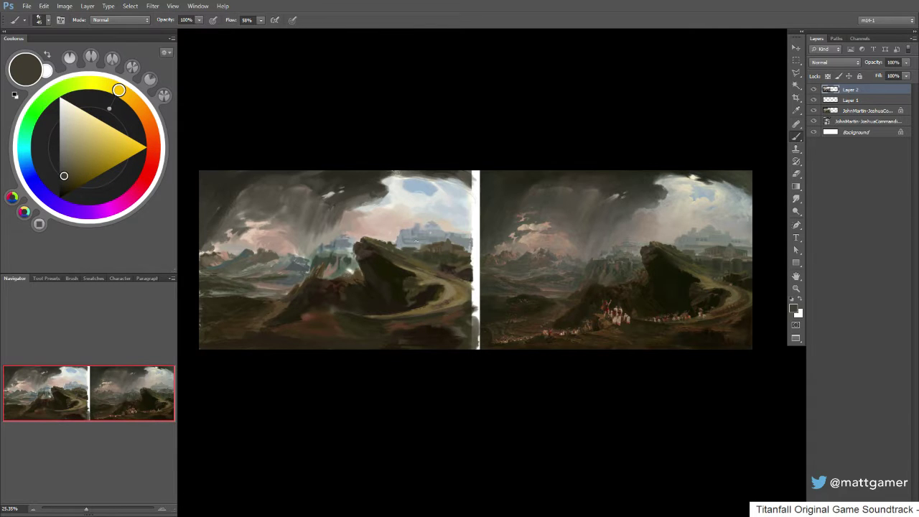
- Paint a dark green shadow on the cliffs directly beside the large rock, mixing the colour from sampled darks and enlarging the brush to 60
{"action": "key", "text": "z"}
{"action": "mouse_move", "coordinate": [402, 265]}
{"action": "left_mouse_down"}
{"action": "mouse_move", "coordinate": [350, 274]}
{"action": "mouse_move", "coordinate": [432, 289]}
{"action": "left_mouse_up"}
{"action": "key", "text": "b"}
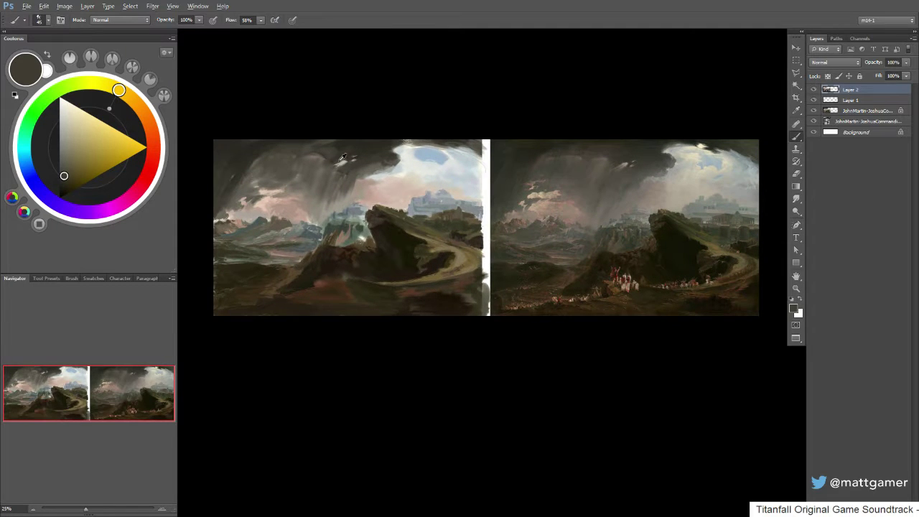
{"action": "left_click", "coordinate": [359, 228], "text": "alt"}
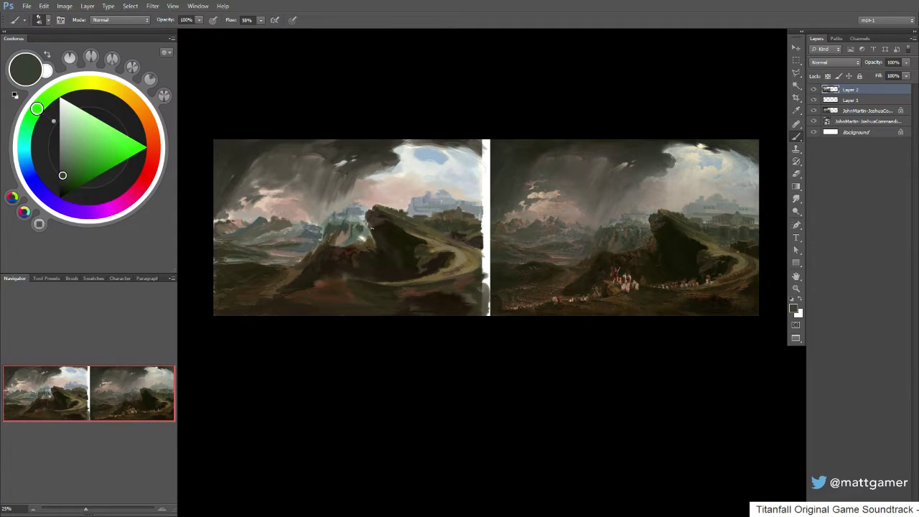
{"action": "left_click", "coordinate": [648, 228], "text": "alt"}
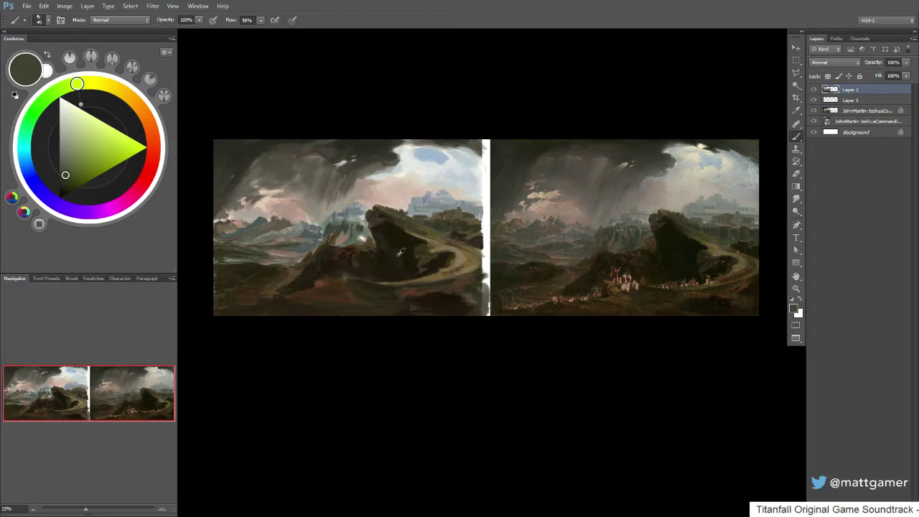
{"action": "left_click", "coordinate": [458, 220], "text": "alt"}
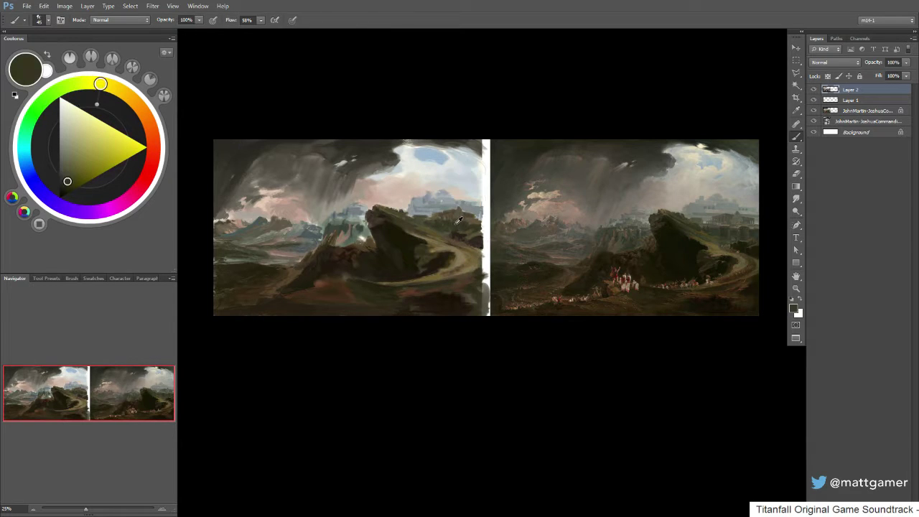
{"action": "left_click", "coordinate": [364, 226], "text": "alt"}
{"action": "left_click", "coordinate": [73, 89]}
{"action": "left_click", "coordinate": [63, 178]}
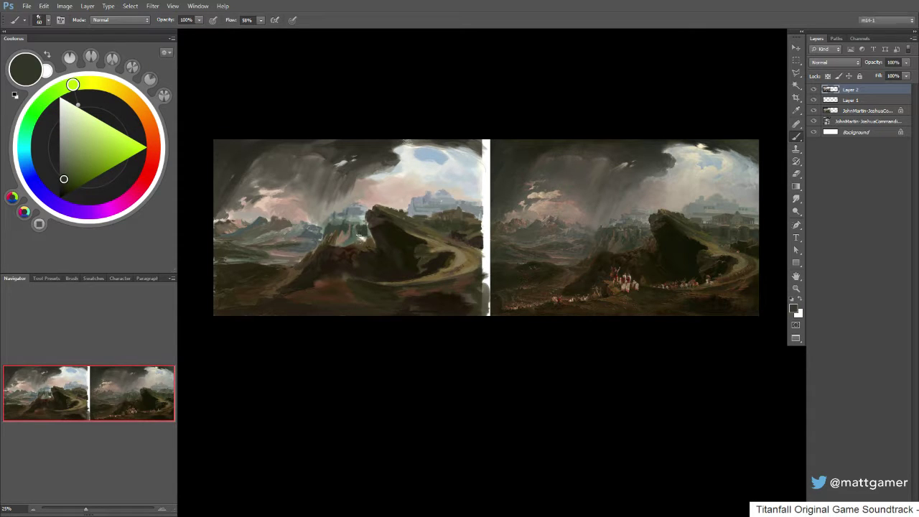
{"action": "left_click_drag", "start_coordinate": [353, 238], "coordinate": [343, 241]}
- Rework the cliffs left of the large rock with lighter olive-grey and a warmer sampled brown, reducing the brush to 45
{"action": "left_click_drag", "start_coordinate": [71, 173], "coordinate": [64, 168]}
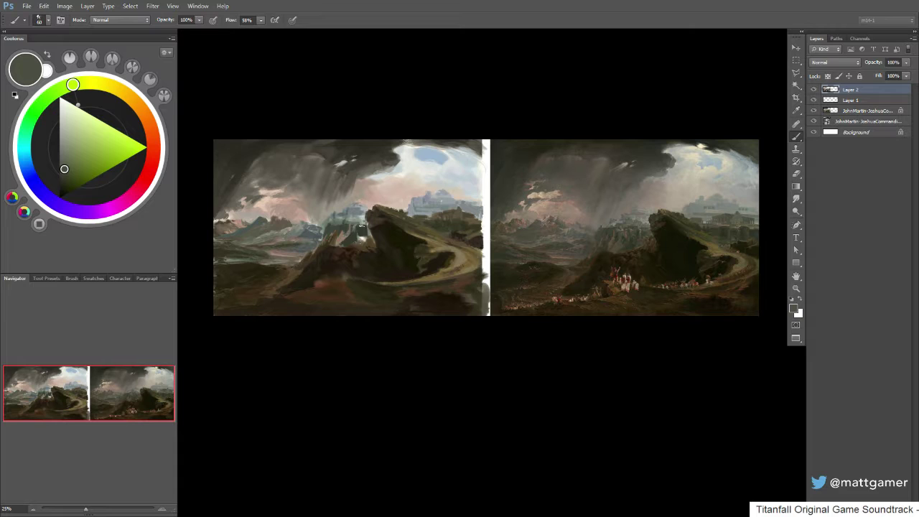
{"action": "mouse_move", "coordinate": [339, 246]}
{"action": "left_mouse_down"}
{"action": "mouse_move", "coordinate": [336, 235]}
{"action": "mouse_move", "coordinate": [349, 230]}
{"action": "left_mouse_up"}
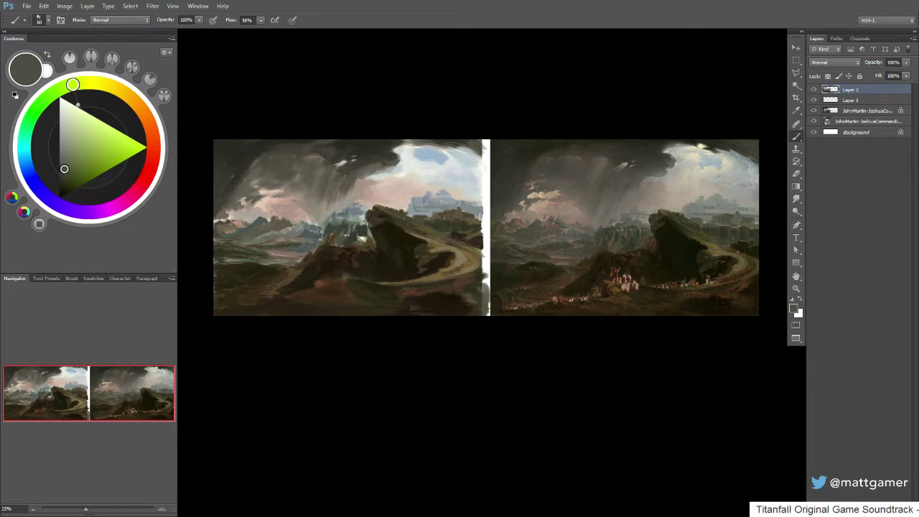
{"action": "left_click", "coordinate": [351, 228], "text": "alt"}
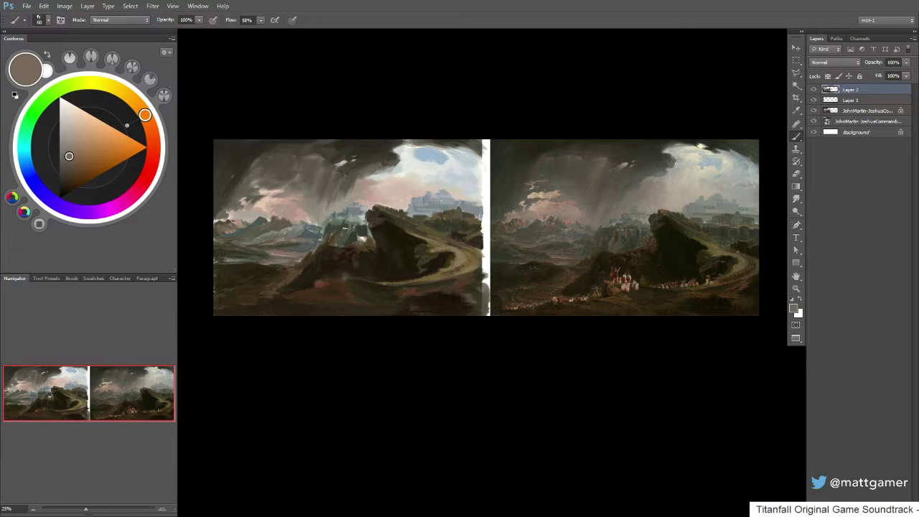
{"action": "left_click", "coordinate": [71, 157]}
{"action": "left_click_drag", "start_coordinate": [146, 115], "coordinate": [148, 123]}
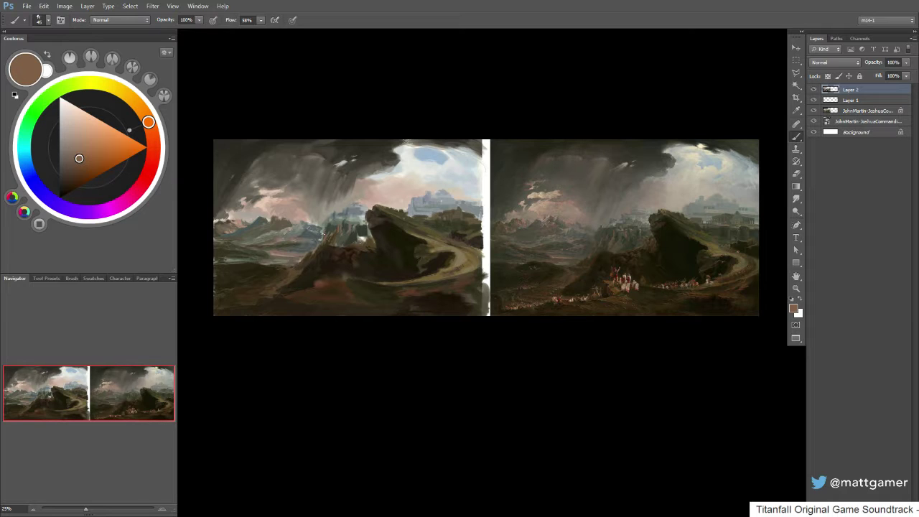
- Paint the hazy sky directly left of the cliffs with sampled dark green-grey and warm greys, enlarging the brush to 70
{"action": "left_click", "coordinate": [329, 225], "text": "alt"}
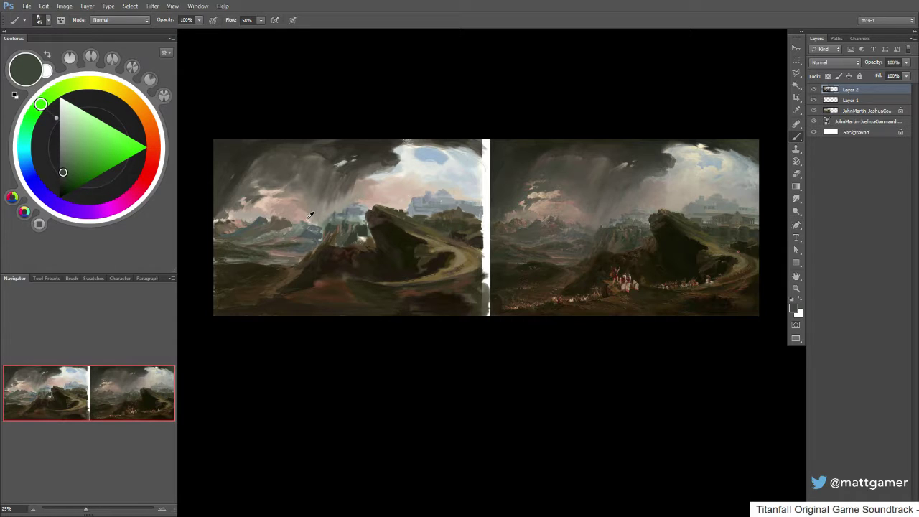
{"action": "left_click", "coordinate": [311, 211], "text": "alt"}
{"action": "left_click", "coordinate": [310, 213], "text": "alt"}
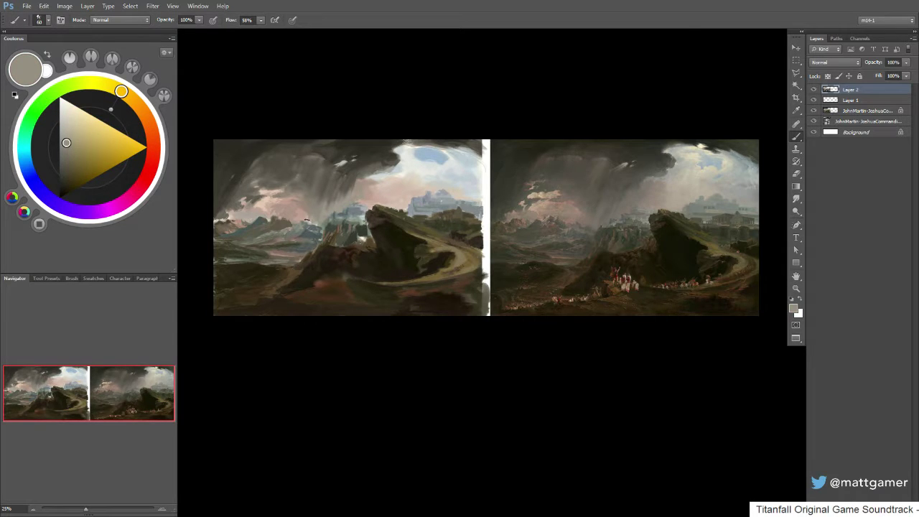
{"action": "left_click", "coordinate": [310, 216], "text": "alt"}
{"action": "key", "text": "bracketright"}
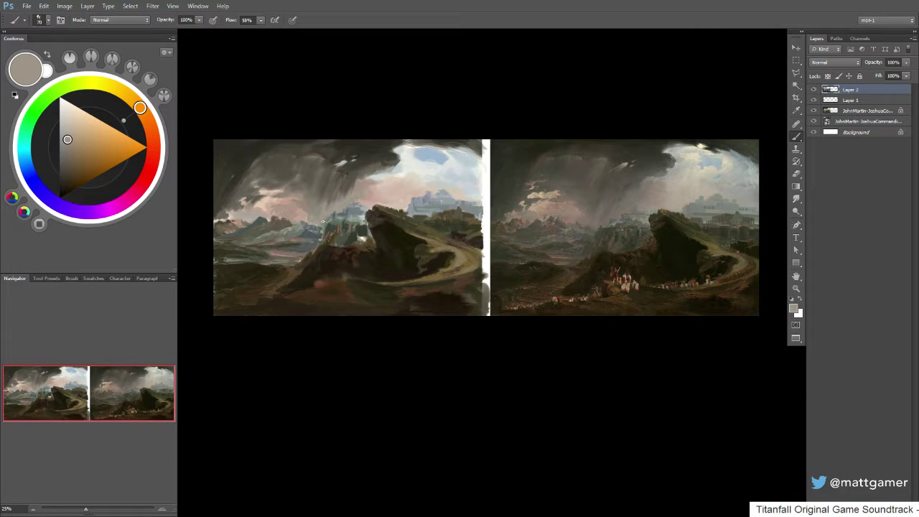
- Rework the rain falling over the cliffs with sampled warm grey and olive-grey, enlarging the brush to 80
{"action": "left_click", "coordinate": [331, 201], "text": "alt"}
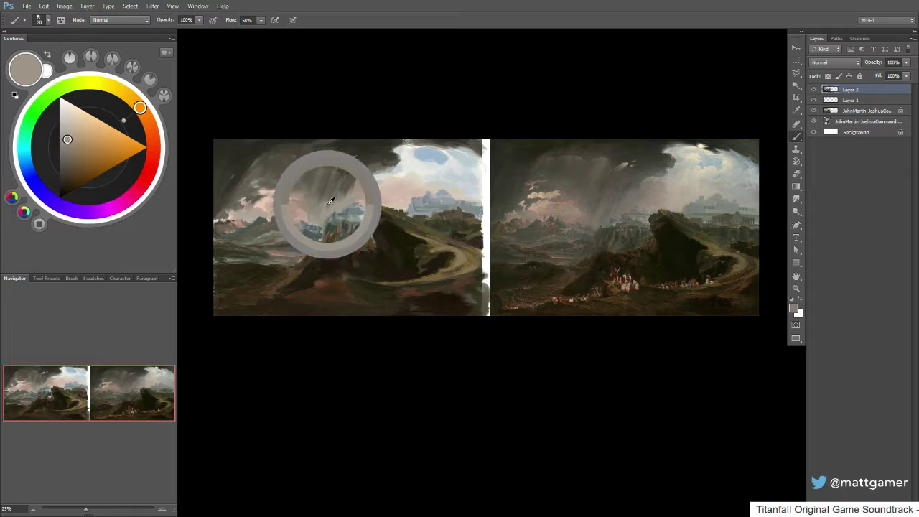
{"action": "left_click", "coordinate": [323, 200], "text": "alt"}
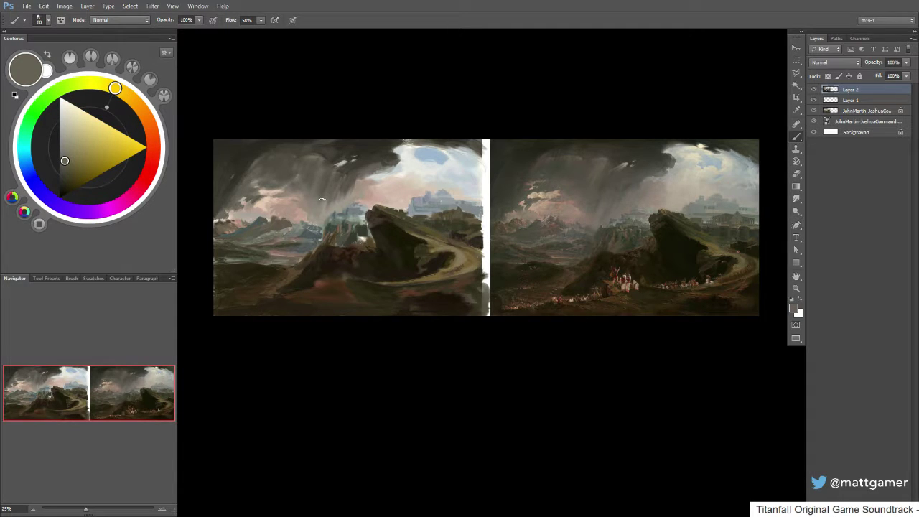
{"action": "left_click", "coordinate": [321, 199], "text": "alt"}
{"action": "left_click", "coordinate": [314, 220], "text": "alt"}
- Blend the lower ends of the rain streaks, alternating the Smudge tool at 60% strength with brush strokes in a sampled warm grey
{"action": "key", "text": "r"}
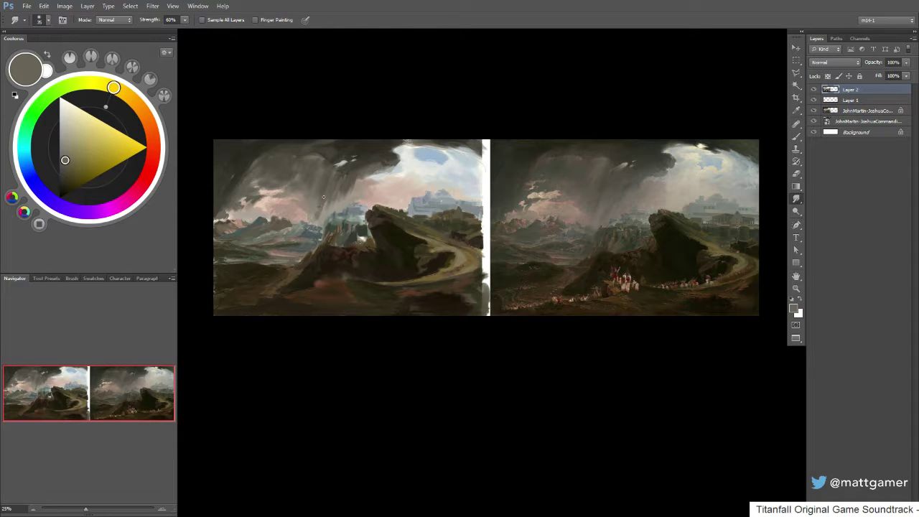
{"action": "key", "text": "b"}
{"action": "key", "text": "r"}
{"action": "key", "text": "b"}
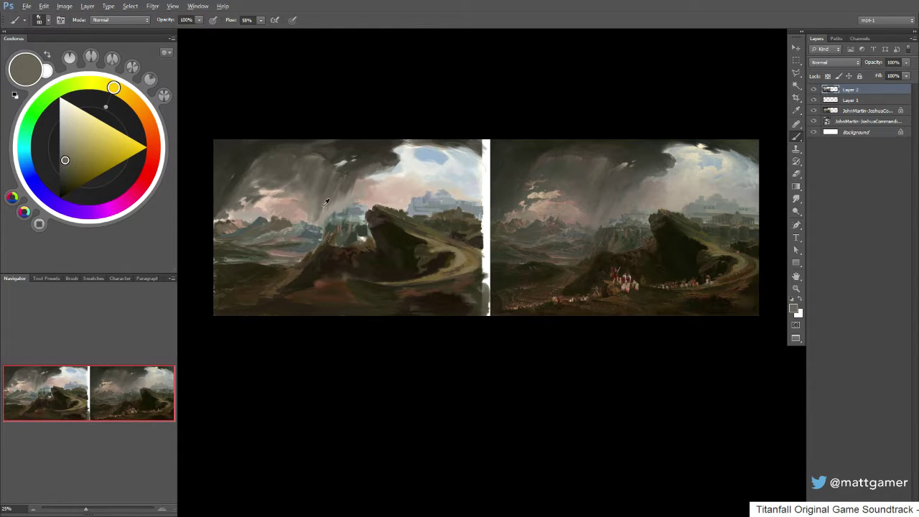
{"action": "left_click", "coordinate": [317, 206], "text": "alt"}
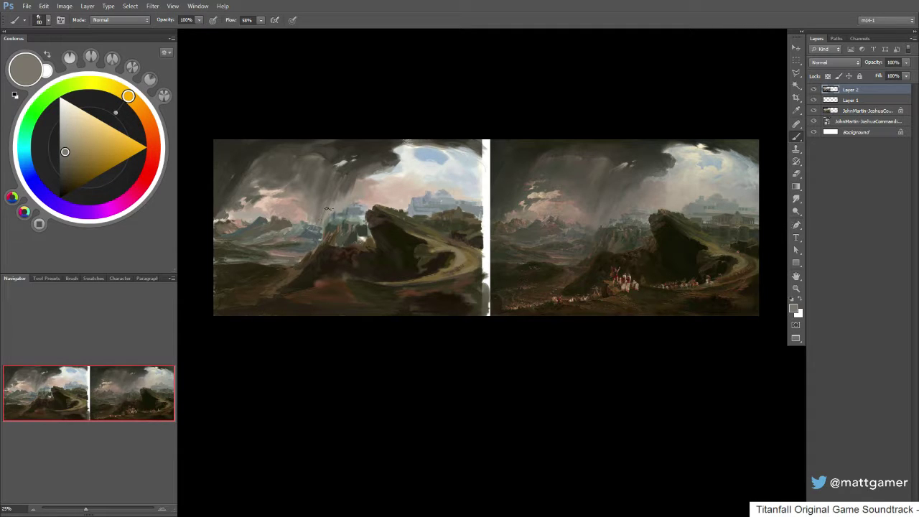
{"action": "key", "text": "r"}
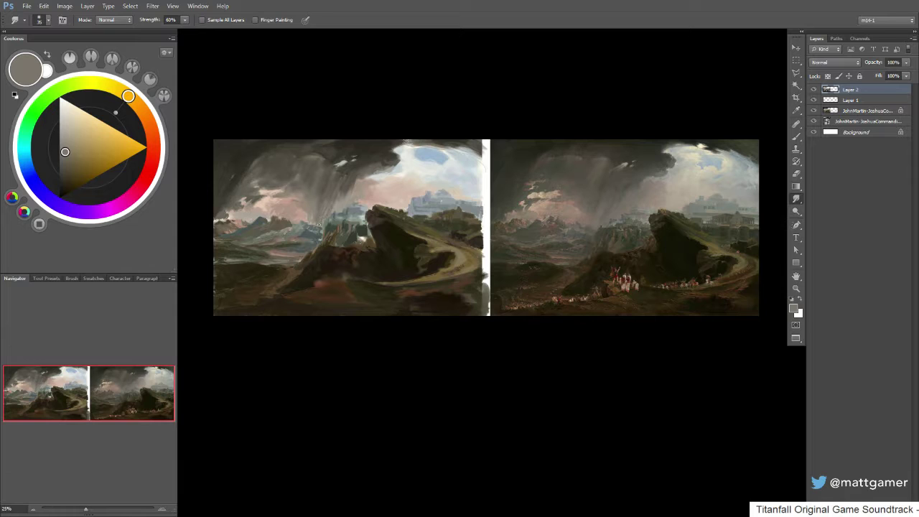
{"action": "key", "text": "b"}
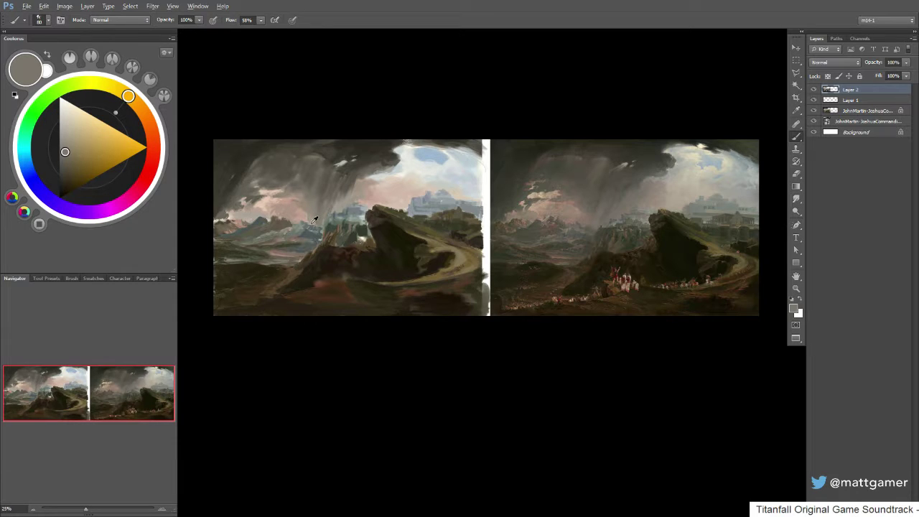
- Soften the horizon where the rain meets the distant hills with sampled pale pink, warm grey and teal-grey
{"action": "left_click", "coordinate": [312, 215], "text": "alt"}
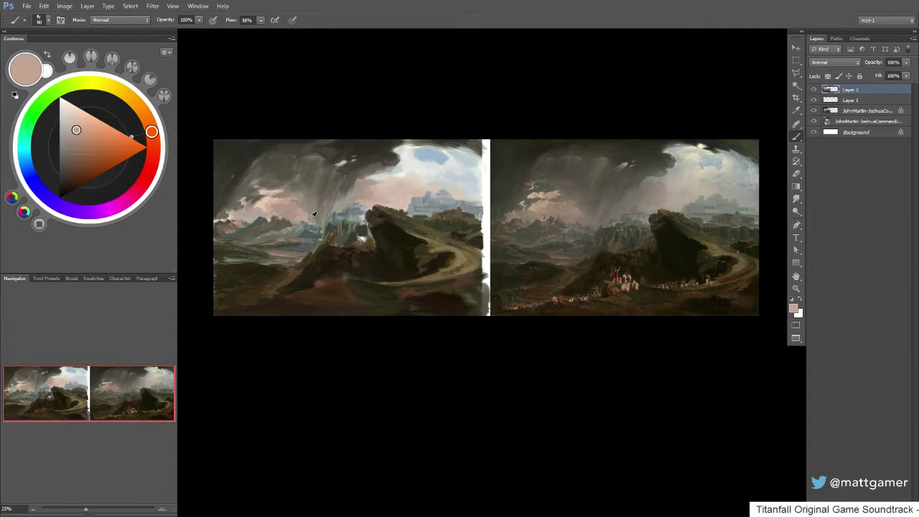
{"action": "left_click", "coordinate": [309, 219], "text": "alt"}
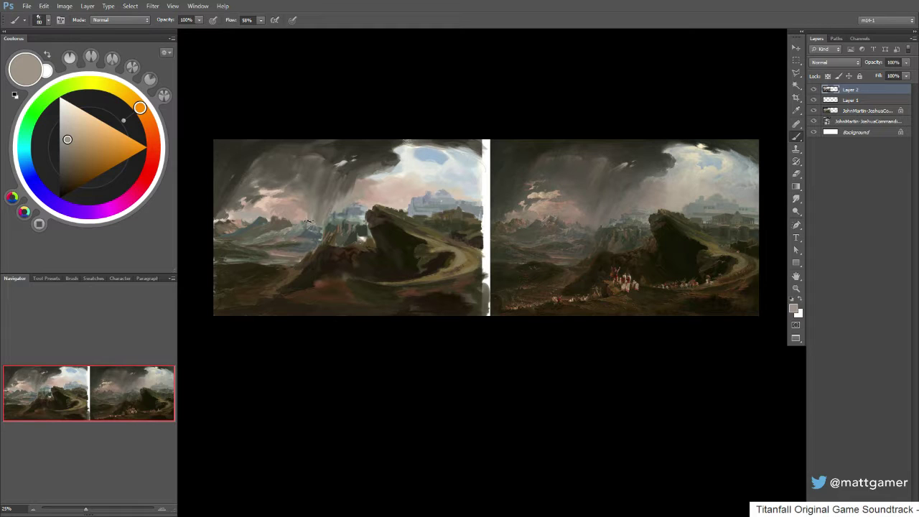
{"action": "left_click", "coordinate": [311, 226], "text": "alt"}
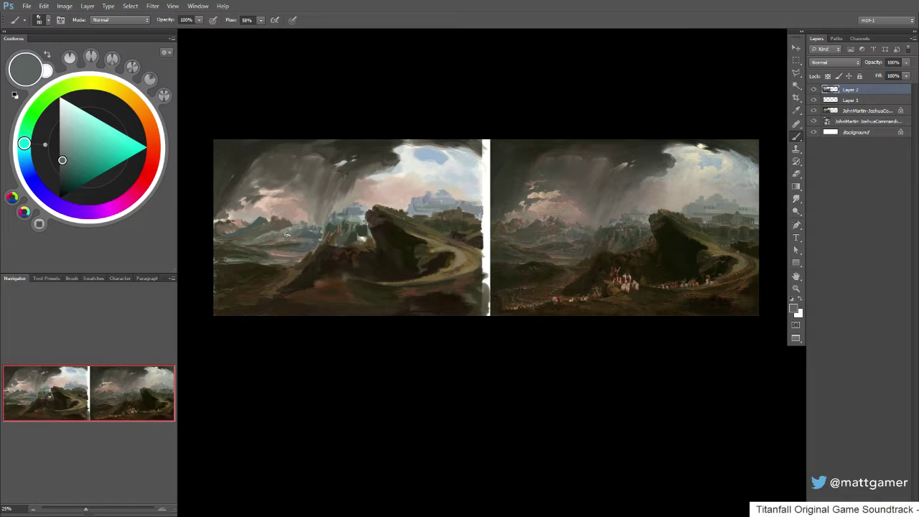
- Refine the distant hills and valley floor with sampled olive, brown, pinkish beige and olive-grey, reducing the brush to 45
{"action": "left_click", "coordinate": [295, 239], "text": "alt"}
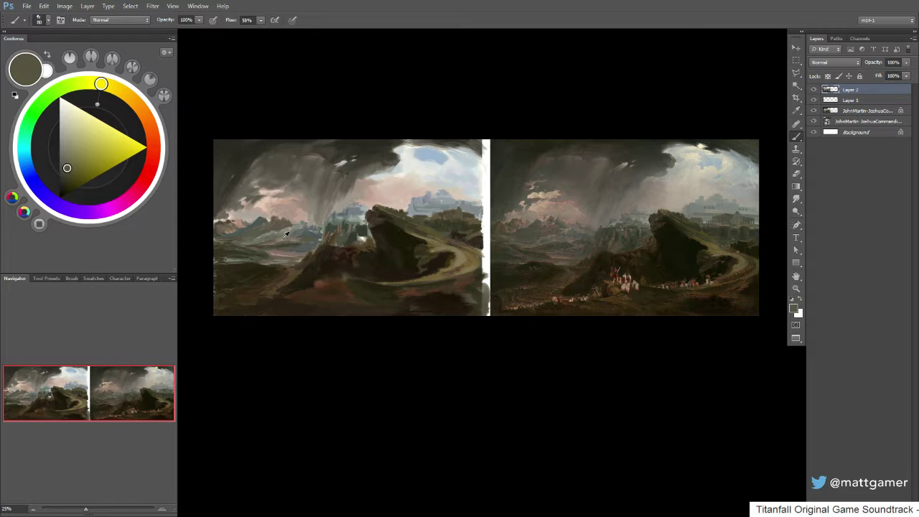
{"action": "left_click", "coordinate": [280, 238], "text": "alt"}
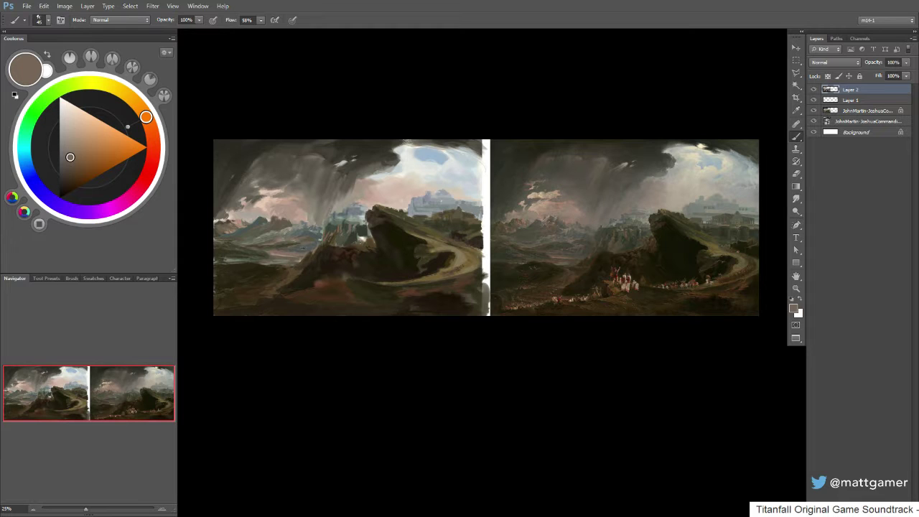
{"action": "left_click", "coordinate": [276, 250], "text": "alt"}
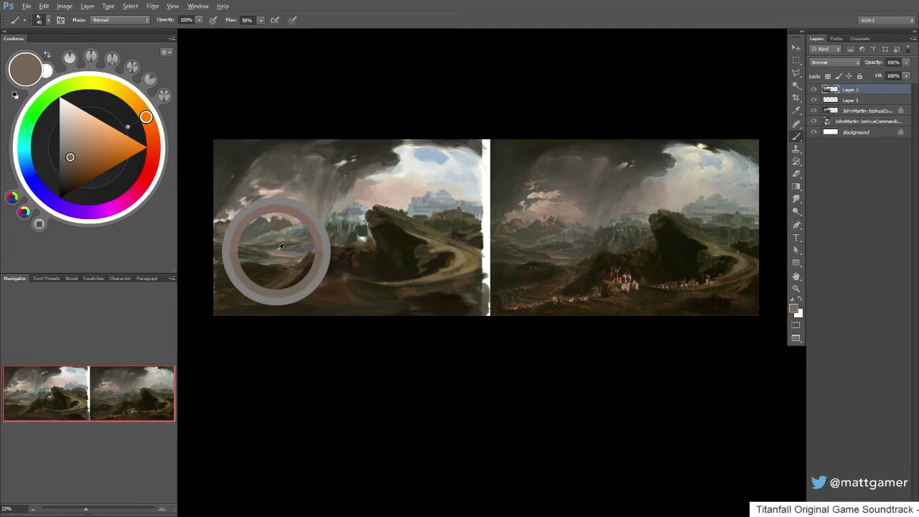
{"action": "left_click", "coordinate": [277, 250], "text": "alt"}
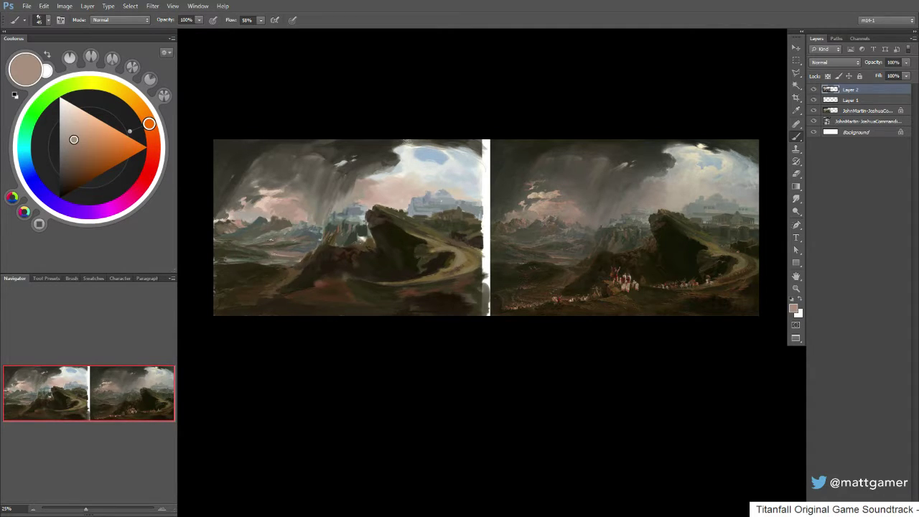
{"action": "left_click", "coordinate": [248, 241], "text": "alt"}
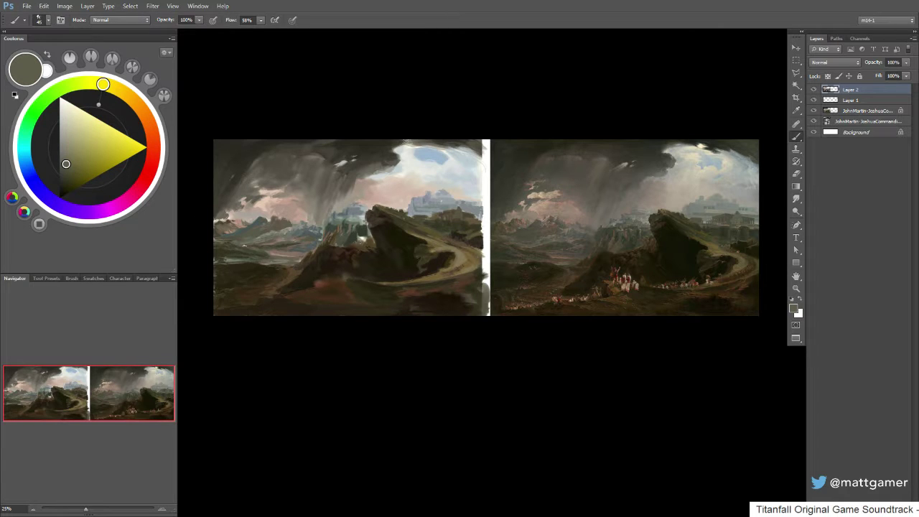
{"action": "left_click", "coordinate": [265, 239], "text": "alt"}
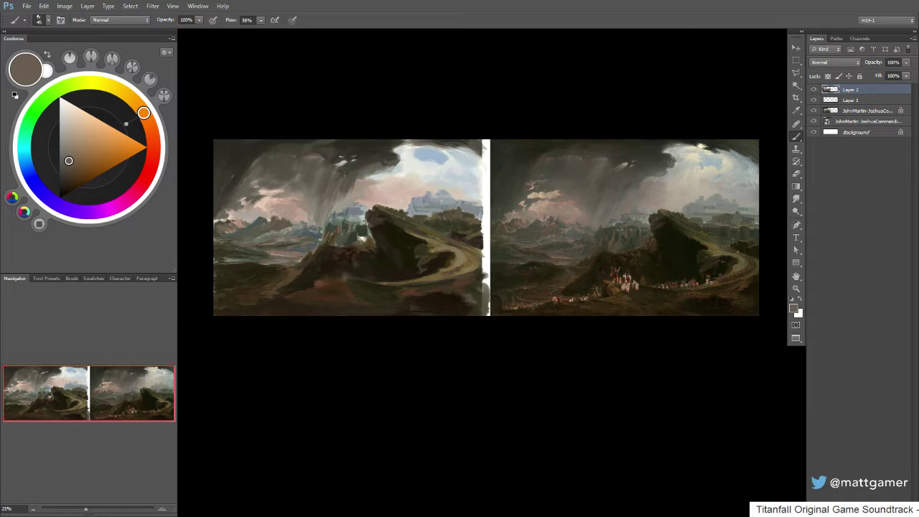
- Touch up the rain cloud and its small bright gap with sampled olive-grey and off-white, reducing the brush to 40
{"action": "left_click", "coordinate": [327, 183], "text": "alt"}
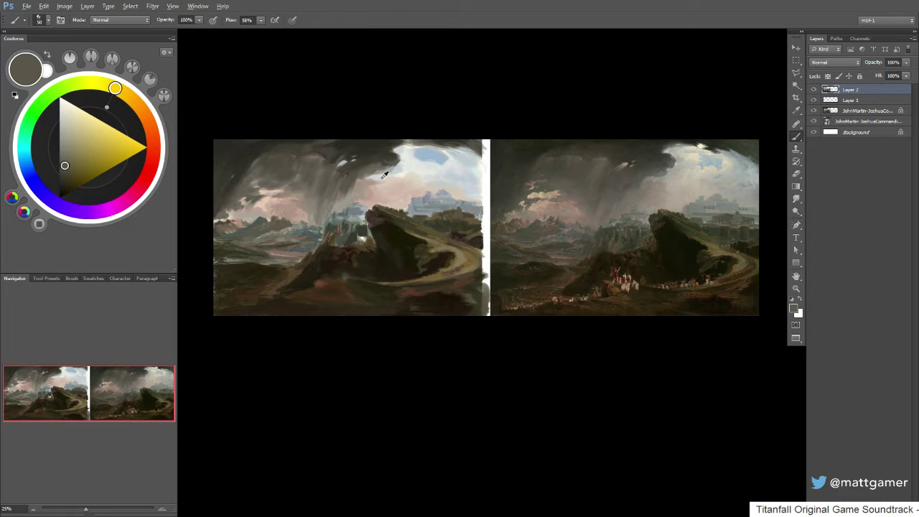
{"action": "left_click", "coordinate": [343, 163], "text": "alt"}
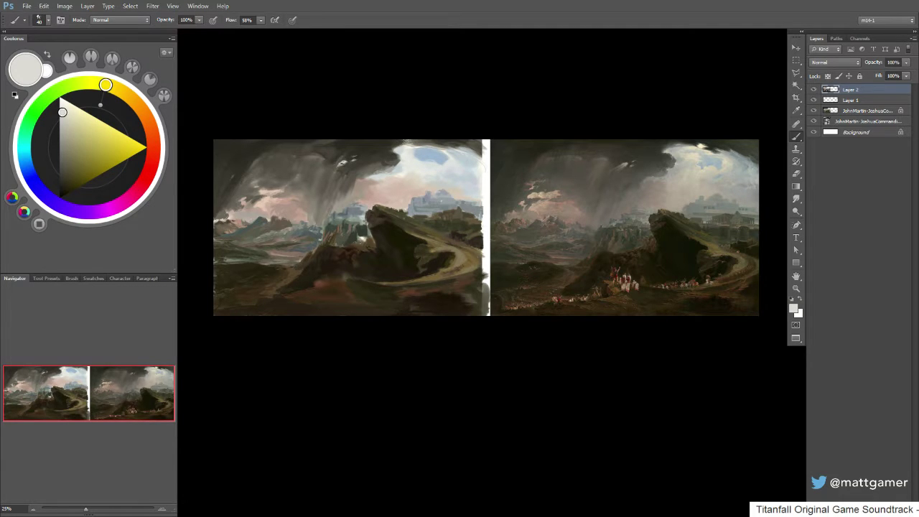
{"action": "left_click", "coordinate": [342, 163]}
- Darken the storm cloud's edge at the upper right corner of the study with sampled dark olive-grey, enlarging the brush to 60
{"action": "left_click", "coordinate": [470, 147], "text": "alt"}
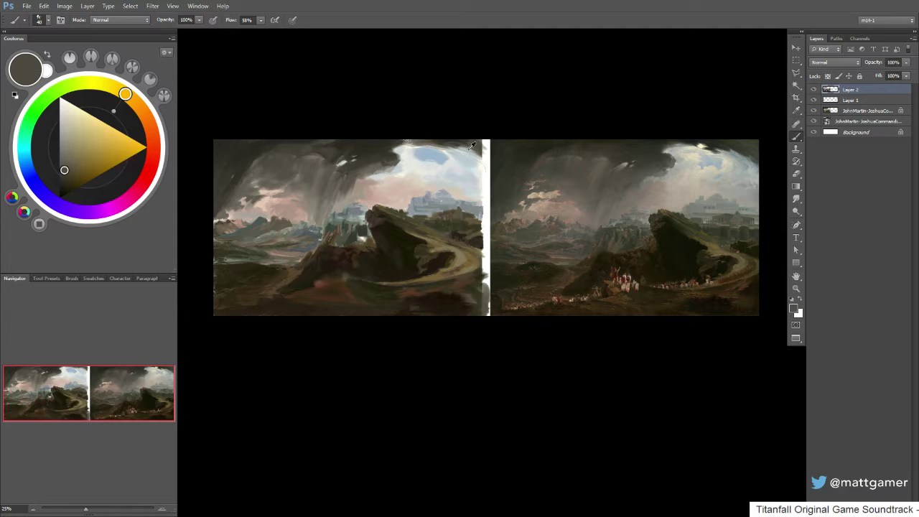
{"action": "left_click_drag", "start_coordinate": [270, 183], "coordinate": [321, 140]}
{"action": "left_click", "coordinate": [469, 150], "text": "alt"}
{"action": "key", "text": "]"}
{"action": "mouse_move", "coordinate": [470, 147]}
{"action": "left_mouse_down"}
{"action": "mouse_move", "coordinate": [485, 160]}
{"action": "mouse_move", "coordinate": [467, 149]}
{"action": "left_mouse_up"}
- Extend the dark cloud's lower edge down over the top of the blue sky opening with a sampled near-black brown
{"action": "left_click", "coordinate": [436, 137], "text": "alt"}
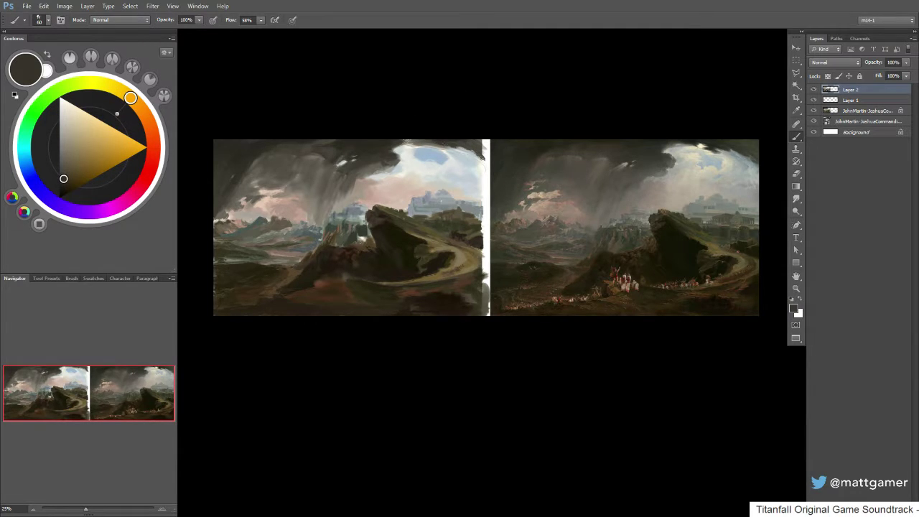
{"action": "key", "text": "bracketright"}
{"action": "mouse_move", "coordinate": [436, 146]}
{"action": "left_mouse_down"}
{"action": "mouse_move", "coordinate": [399, 140]}
{"action": "mouse_move", "coordinate": [422, 141]}
{"action": "left_mouse_up"}
{"action": "key", "text": "bracketleft"}
- Break up the blue sky patch below the dark cloud with sampled light blue and a mixed off-white, brush at 50
{"action": "left_click", "coordinate": [421, 148], "text": "alt"}
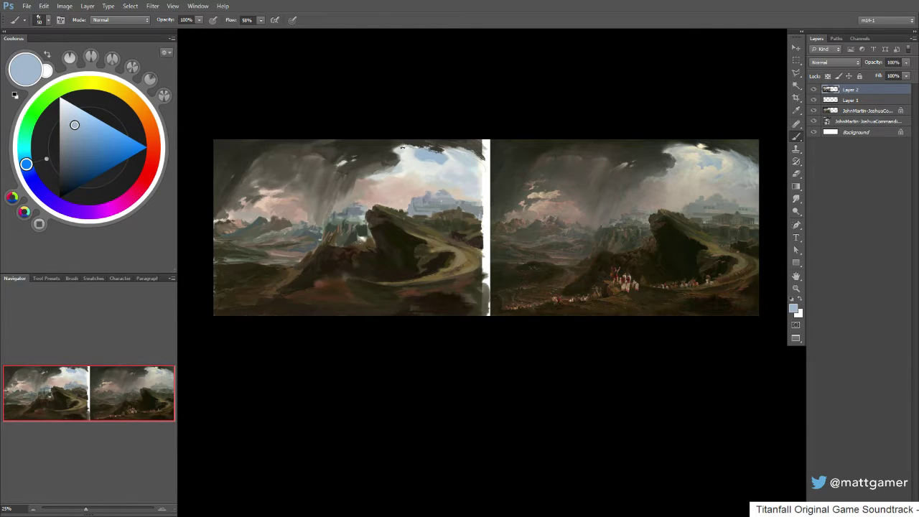
{"action": "left_click", "coordinate": [409, 152], "text": "alt"}
{"action": "left_click_drag", "start_coordinate": [409, 153], "coordinate": [413, 159]}
{"action": "left_click_drag", "start_coordinate": [67, 88], "coordinate": [82, 83]}
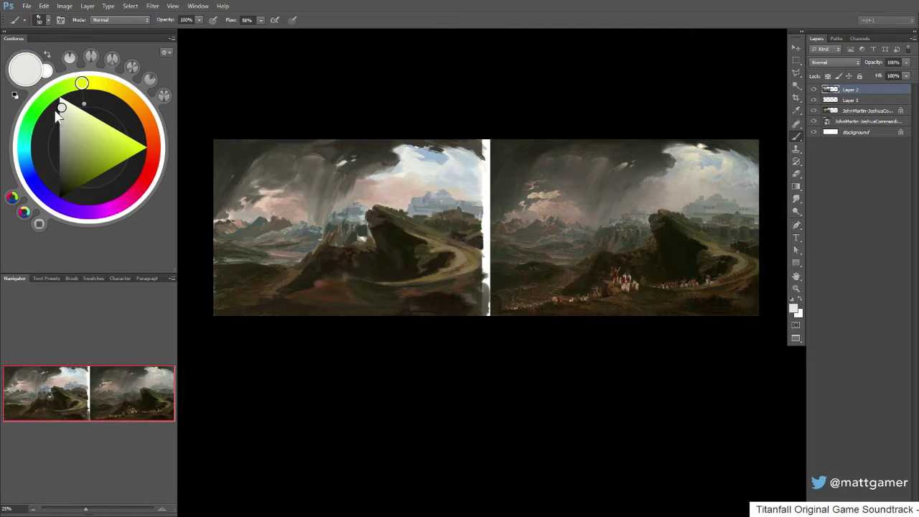
{"action": "left_click", "coordinate": [64, 106]}
- Mute the blue sky patch with a paler, greyer cyan-blue mixed from colours sampled in the study and reference, enlarging the brush to 70
{"action": "left_click", "coordinate": [441, 152], "text": "alt"}
{"action": "left_click", "coordinate": [710, 160], "text": "alt"}
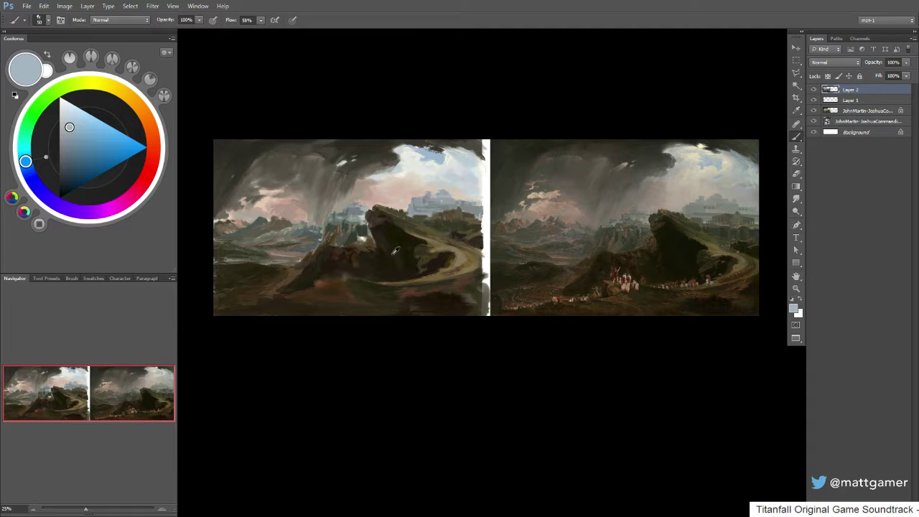
{"action": "left_click", "coordinate": [432, 154], "text": "alt"}
{"action": "left_click_drag", "start_coordinate": [25, 164], "coordinate": [28, 160]}
{"action": "left_click_drag", "start_coordinate": [77, 124], "coordinate": [68, 123]}
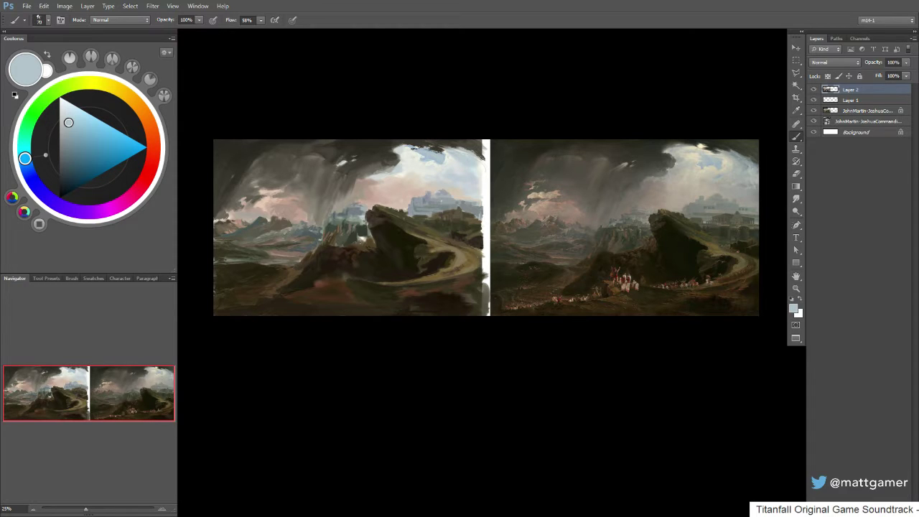
- Paint bright cream highlights along the cloud opening's upper rim, mixing the colour after the reference's glow and reducing the brush to 40
{"action": "left_click", "coordinate": [701, 142], "text": "alt"}
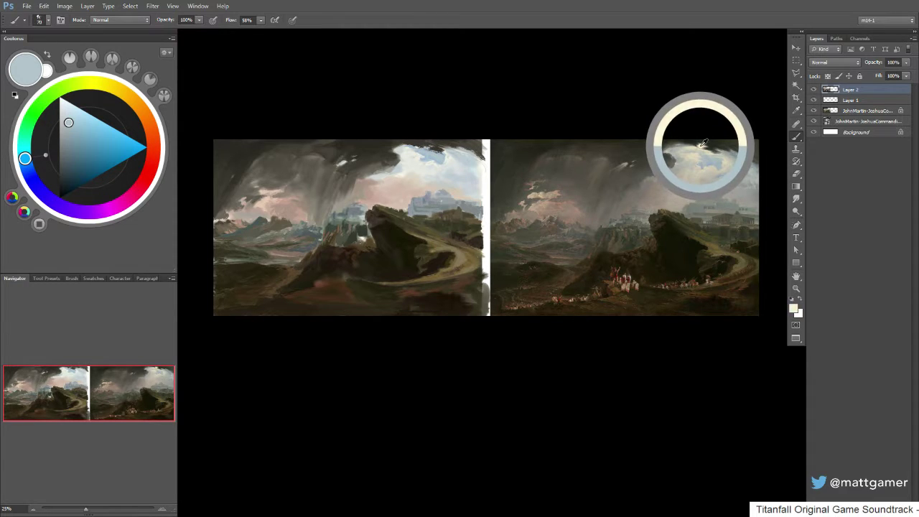
{"action": "left_click", "coordinate": [417, 147], "text": "alt"}
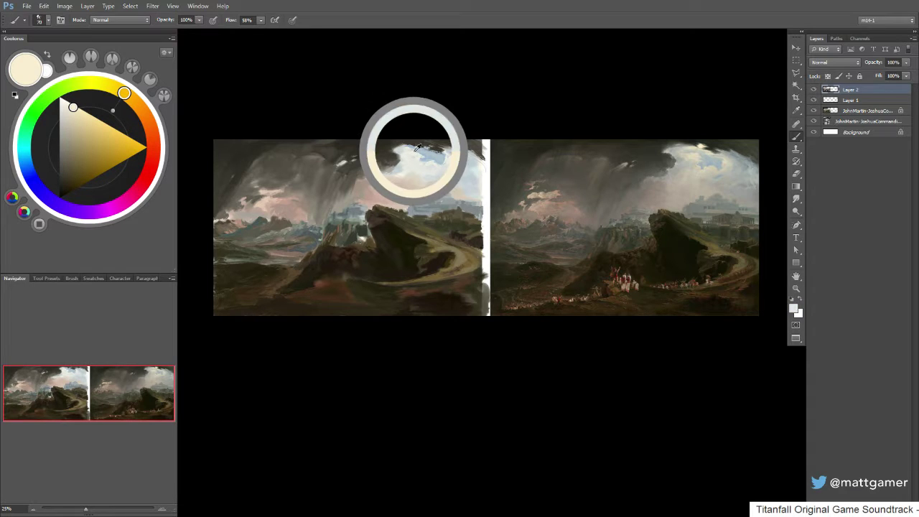
{"action": "left_click", "coordinate": [84, 83]}
{"action": "left_click_drag", "start_coordinate": [92, 83], "coordinate": [121, 91]}
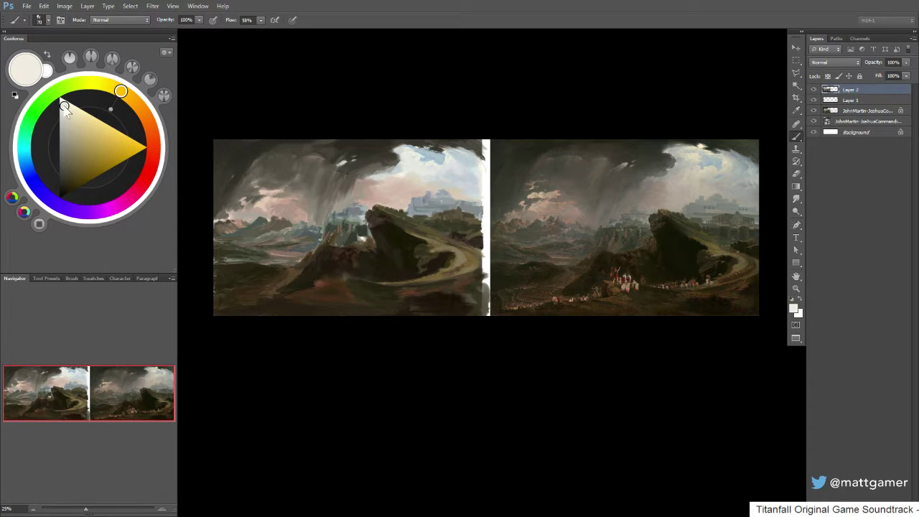
{"action": "left_click", "coordinate": [68, 101]}
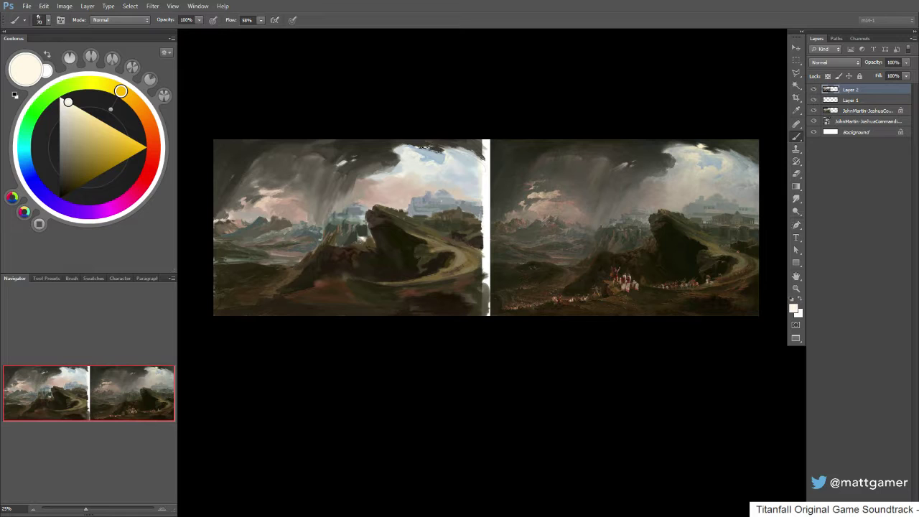
{"action": "left_click_drag", "start_coordinate": [430, 146], "coordinate": [431, 149]}
{"action": "left_click_drag", "start_coordinate": [424, 150], "coordinate": [443, 157]}
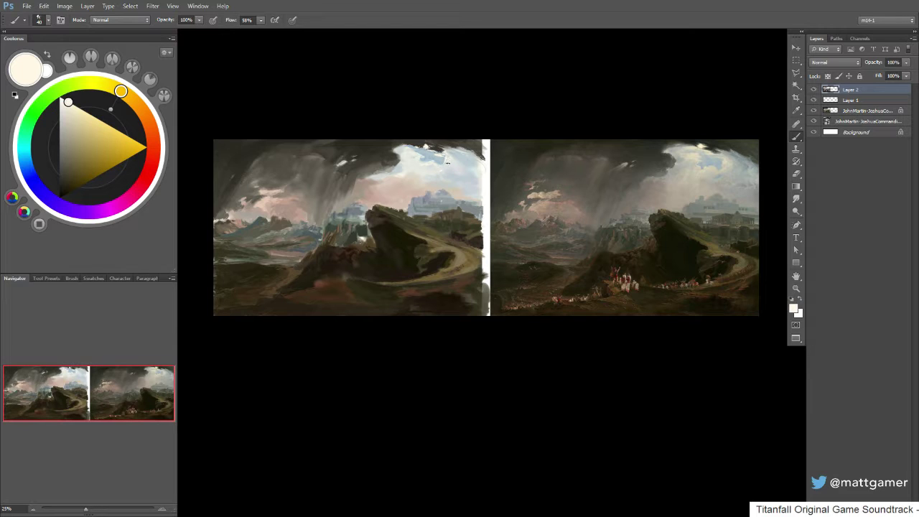
- Paint soft cloud tones into the blue sky opening with sampled pale grey-blue and off-white, enlarging the brush, and smudge them
{"action": "left_click", "coordinate": [452, 158], "text": "alt"}
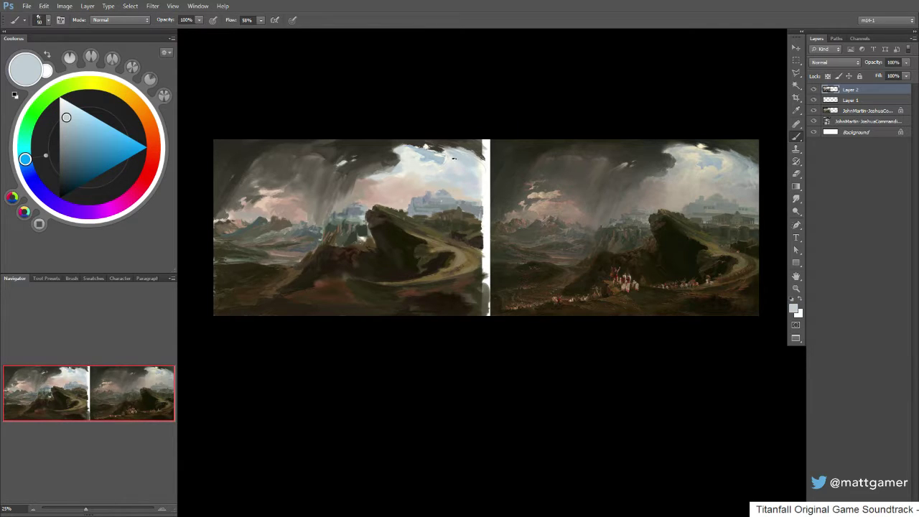
{"action": "key", "text": "bracketright"}
{"action": "key", "text": "bracketright"}
{"action": "key", "text": "bracketright"}
{"action": "left_click", "coordinate": [436, 162], "text": "alt"}
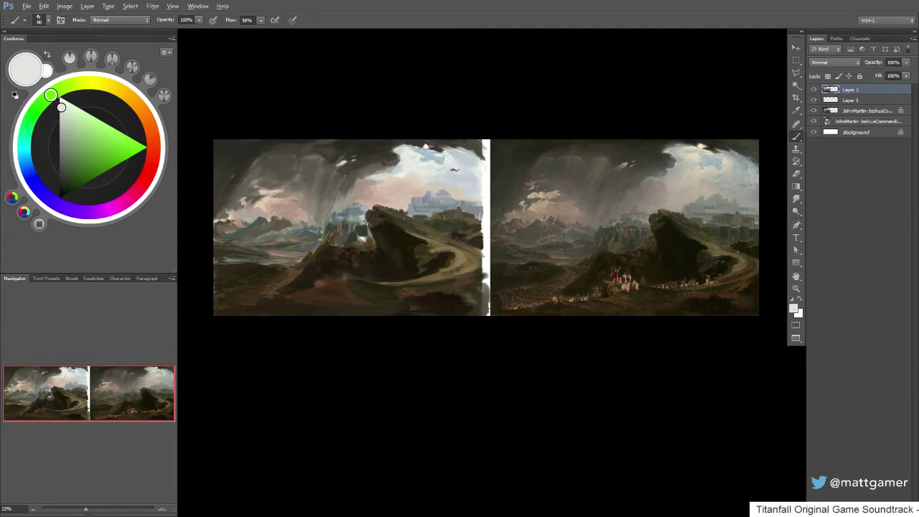
{"action": "left_click", "coordinate": [454, 169], "text": "alt"}
{"action": "key", "text": "r"}
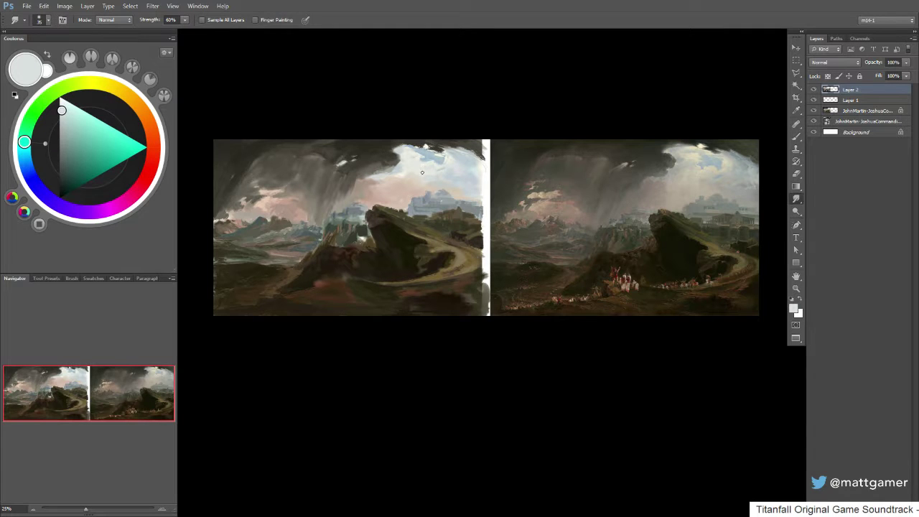
- Reshape the white clouds beside the dark cloud's edge in the sky opening with sampled off-white, light grey-blue and pale beige
{"action": "key", "text": "b"}
{"action": "left_click", "coordinate": [427, 160], "text": "alt"}
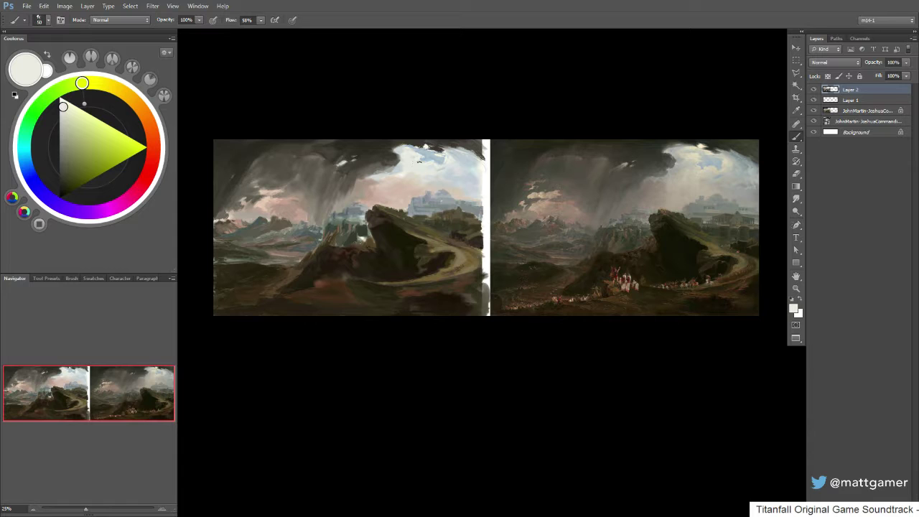
{"action": "left_click", "coordinate": [401, 164], "text": "alt"}
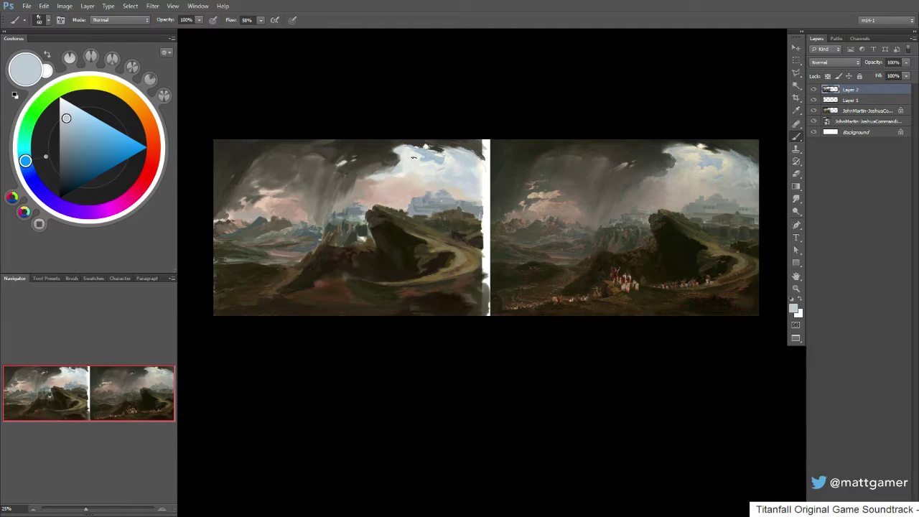
{"action": "left_click", "coordinate": [414, 157], "text": "alt"}
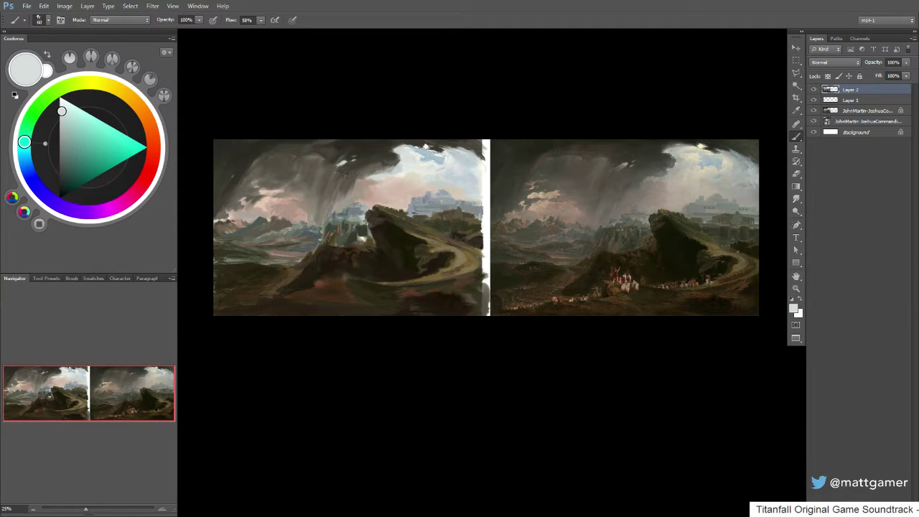
{"action": "left_click", "coordinate": [407, 175], "text": "alt"}
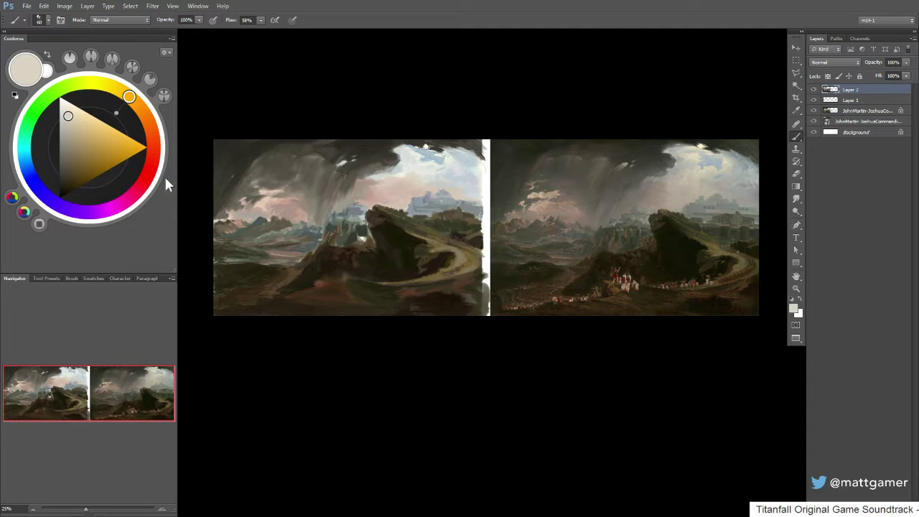
- Paint a warm beige cloud below the blue opening, mixing the colour from samples of the reference and study, brush at 70
{"action": "left_click", "coordinate": [693, 174], "text": "alt"}
{"action": "left_click", "coordinate": [666, 195], "text": "alt"}
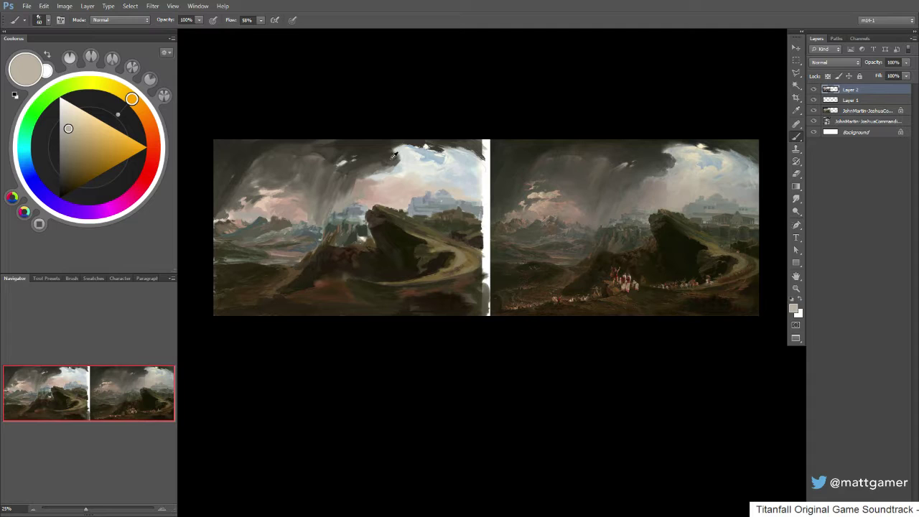
{"action": "left_click", "coordinate": [414, 178], "text": "alt"}
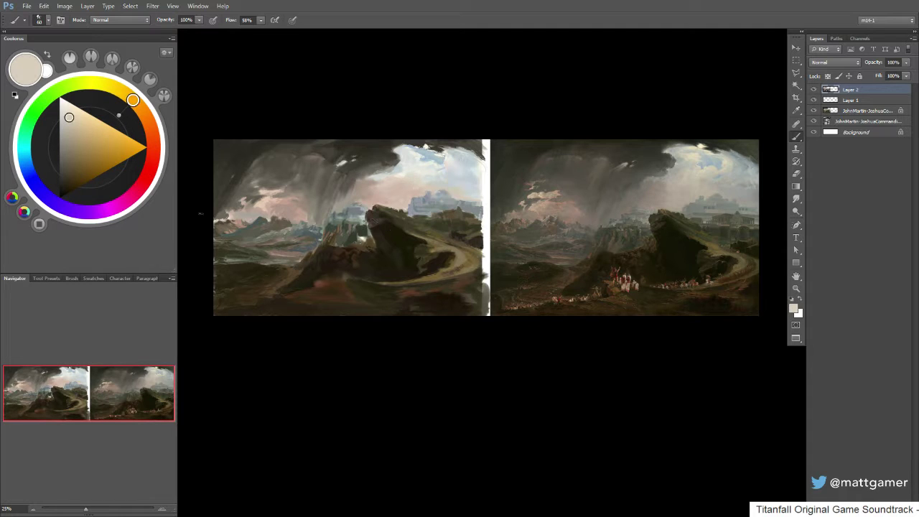
{"action": "left_click", "coordinate": [132, 100]}
{"action": "left_click_drag", "start_coordinate": [69, 117], "coordinate": [73, 117]}
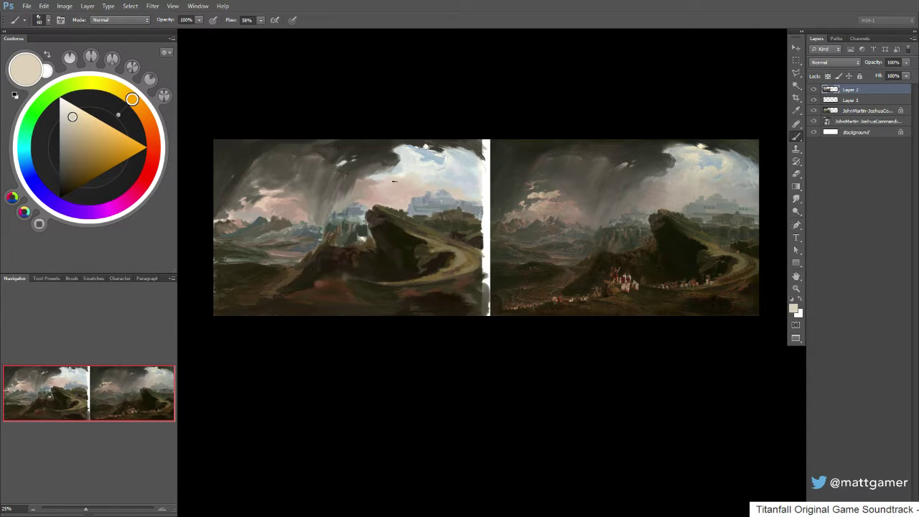
{"action": "key", "text": "]"}
{"action": "left_click_drag", "start_coordinate": [418, 174], "coordinate": [410, 174]}
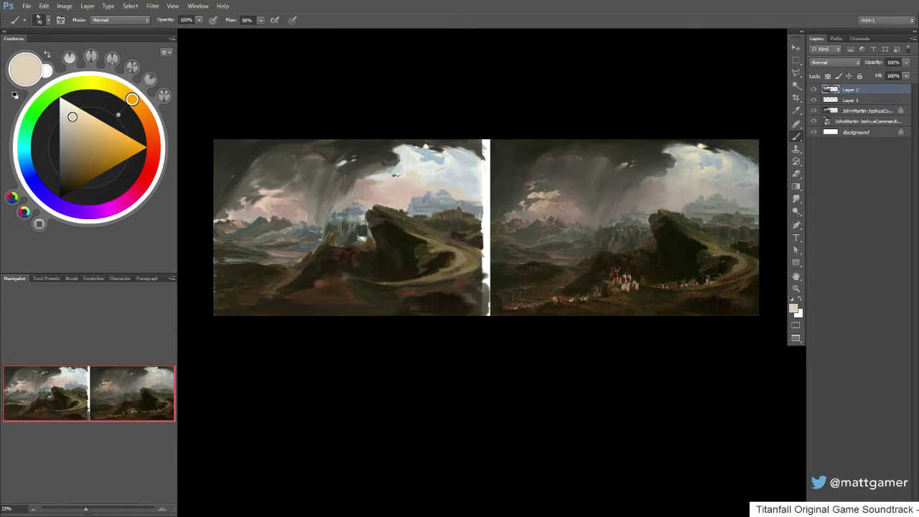
- Build up the pink haze between the rain and the bright opening with sampled dusty pinks, brush at 90, and smudge it
{"action": "left_click", "coordinate": [373, 189], "text": "alt"}
{"action": "key", "text": "bracketright"}
{"action": "key", "text": "bracketright"}
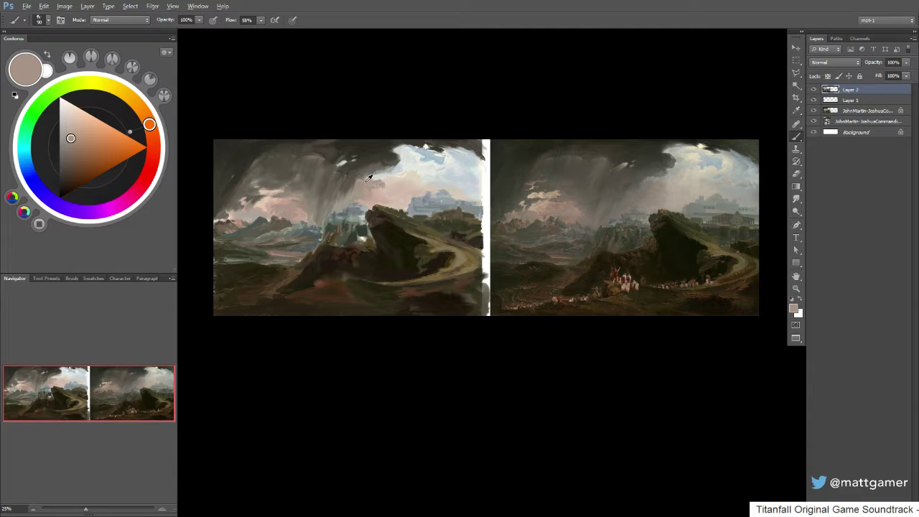
{"action": "left_click", "coordinate": [370, 186], "text": "alt"}
{"action": "left_click", "coordinate": [373, 186], "text": "alt"}
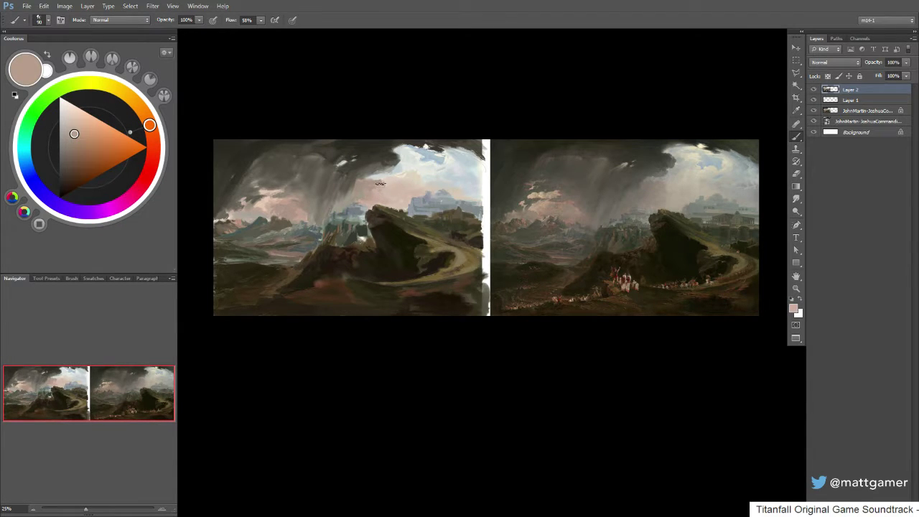
{"action": "left_click", "coordinate": [373, 189], "text": "alt"}
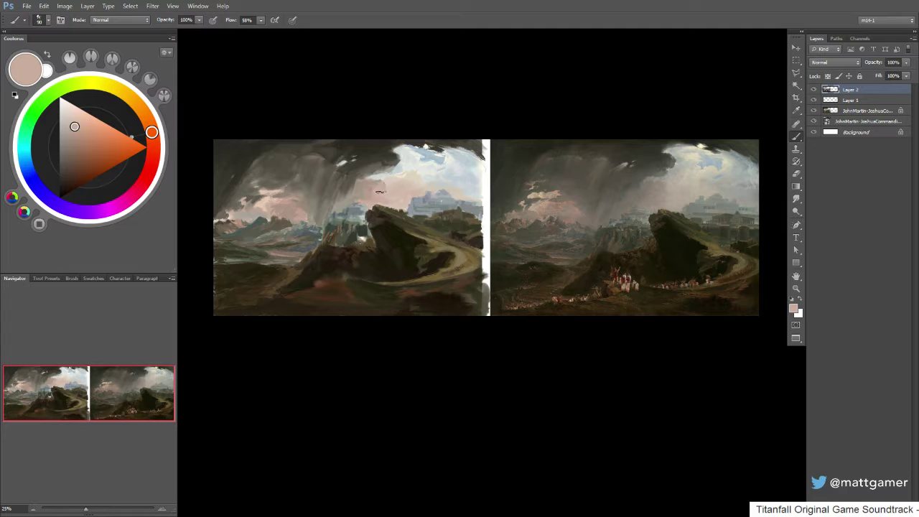
{"action": "left_click", "coordinate": [372, 194], "text": "alt"}
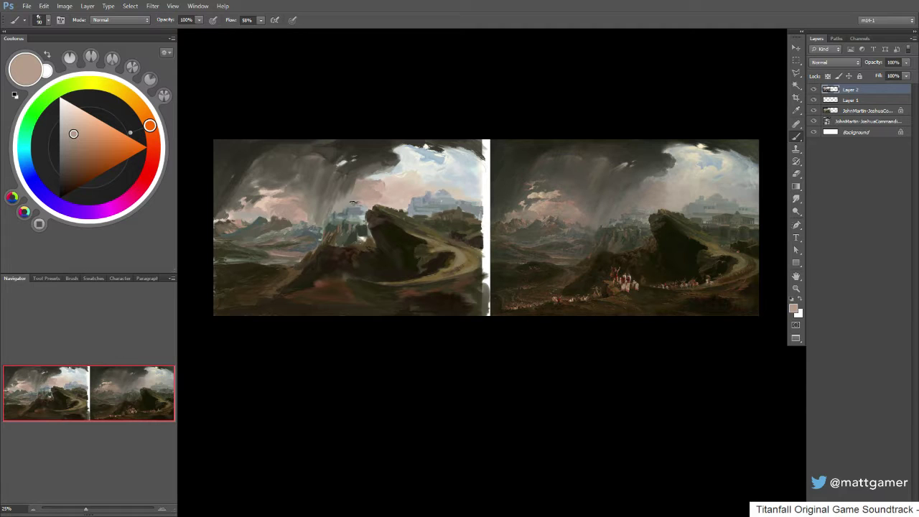
{"action": "key", "text": "r"}
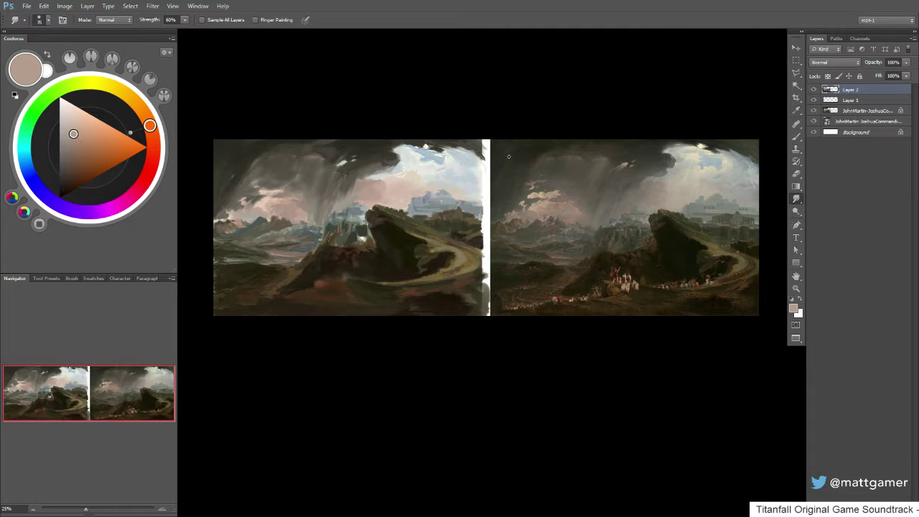
{"action": "key", "text": "b"}
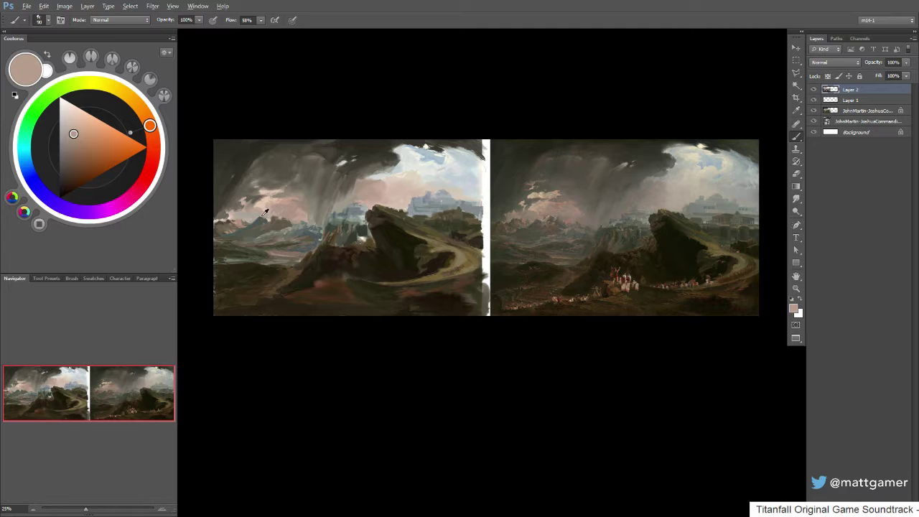
- Refine the pink clouds above the distant mountains with sampled grey-beige, dusty pink and pale peach, using a smaller brush
{"action": "left_click", "coordinate": [261, 215], "text": "alt"}
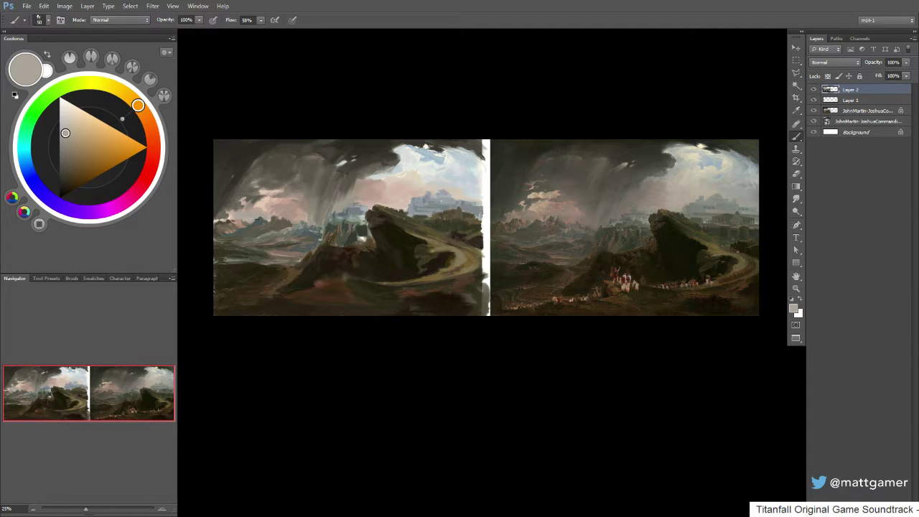
{"action": "left_click", "coordinate": [262, 224], "text": "alt"}
{"action": "left_click", "coordinate": [265, 219], "text": "alt"}
{"action": "left_click", "coordinate": [275, 189], "text": "alt"}
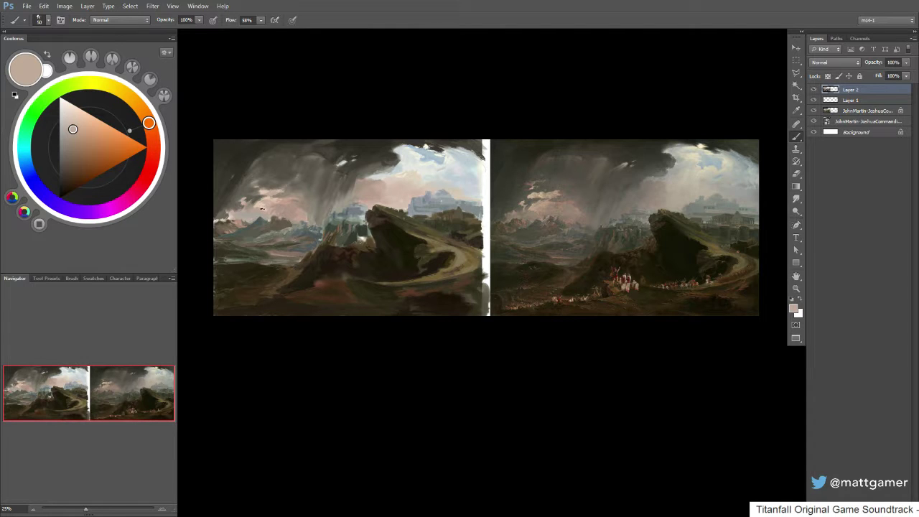
{"action": "left_click", "coordinate": [262, 207], "text": "alt"}
{"action": "left_click", "coordinate": [265, 212], "text": "alt"}
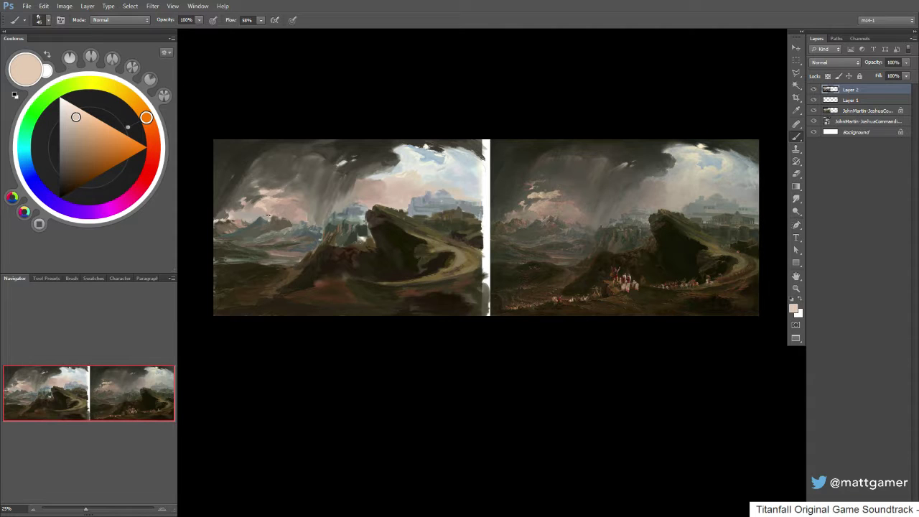
- Rework the ragged storm cloud edge over the far-left mountains with sampled dark olive-grey and light warm grey
{"action": "left_click", "coordinate": [216, 218], "text": "alt"}
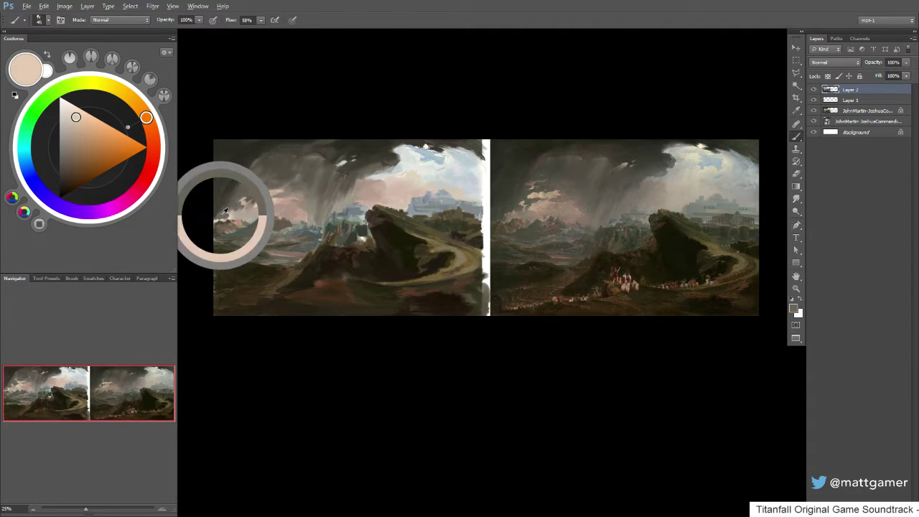
{"action": "left_click_drag", "start_coordinate": [216, 220], "coordinate": [224, 220]}
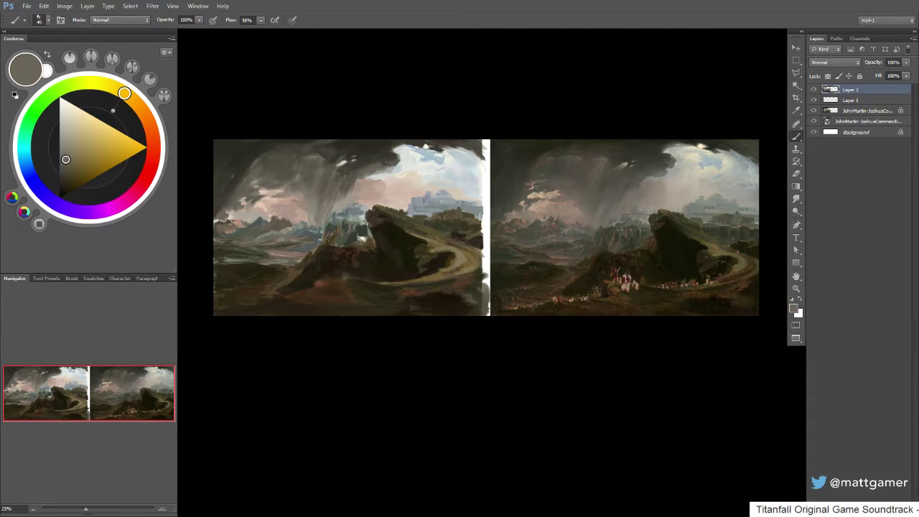
{"action": "left_click", "coordinate": [218, 208], "text": "alt"}
{"action": "left_click", "coordinate": [231, 196], "text": "alt"}
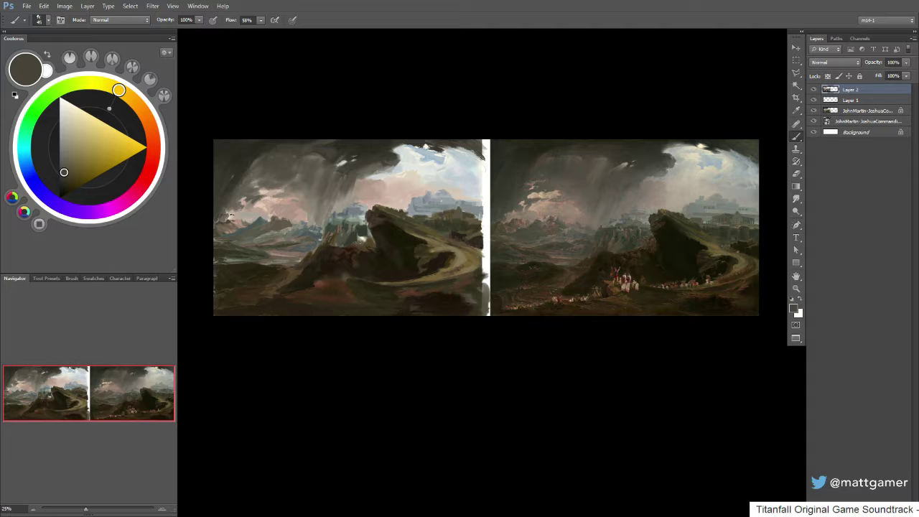
{"action": "left_click", "coordinate": [230, 208], "text": "alt"}
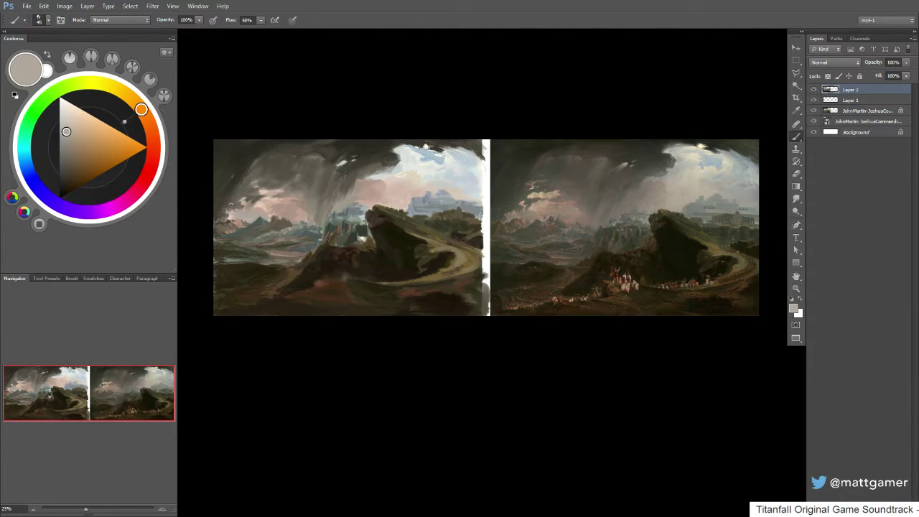
{"action": "left_click", "coordinate": [235, 203], "text": "alt"}
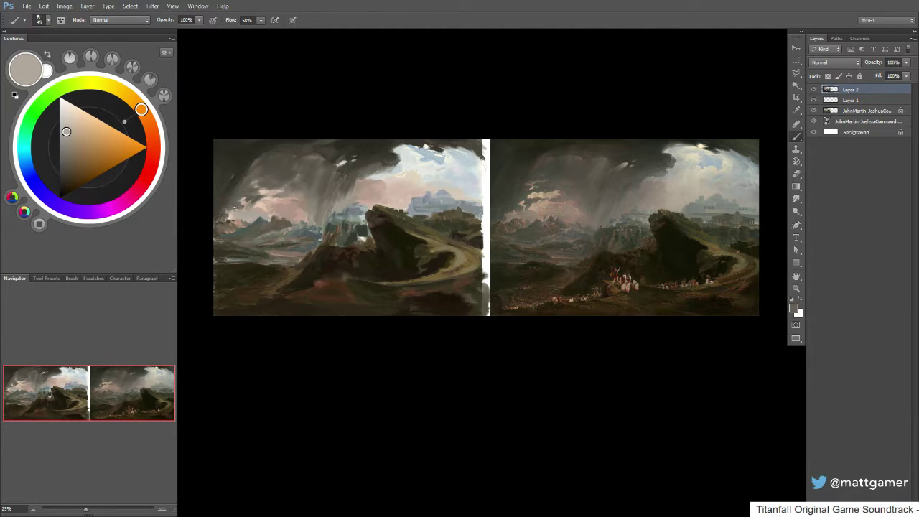
{"action": "left_click", "coordinate": [251, 194], "text": "alt"}
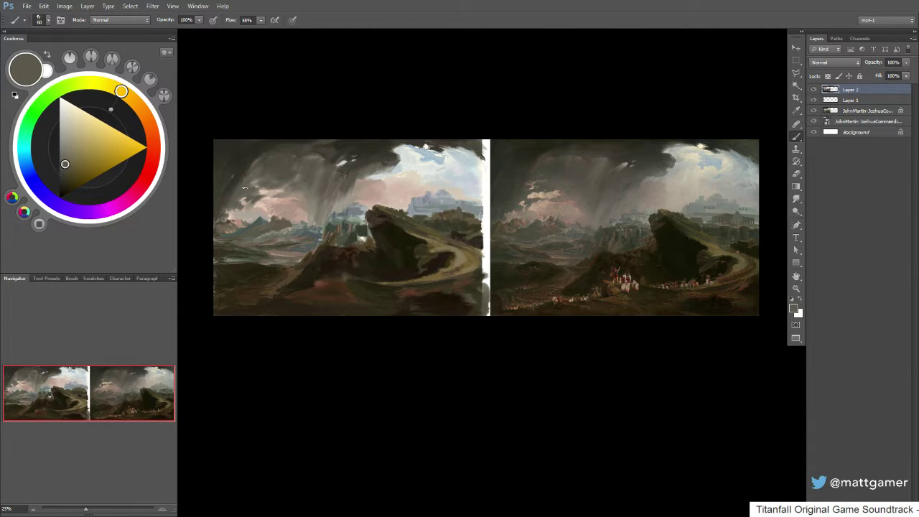
- Soften the pink cloud bank under the storm cloud with sampled dusty pink and pale peach, reducing the brush to 45
{"action": "left_click", "coordinate": [269, 192], "text": "alt"}
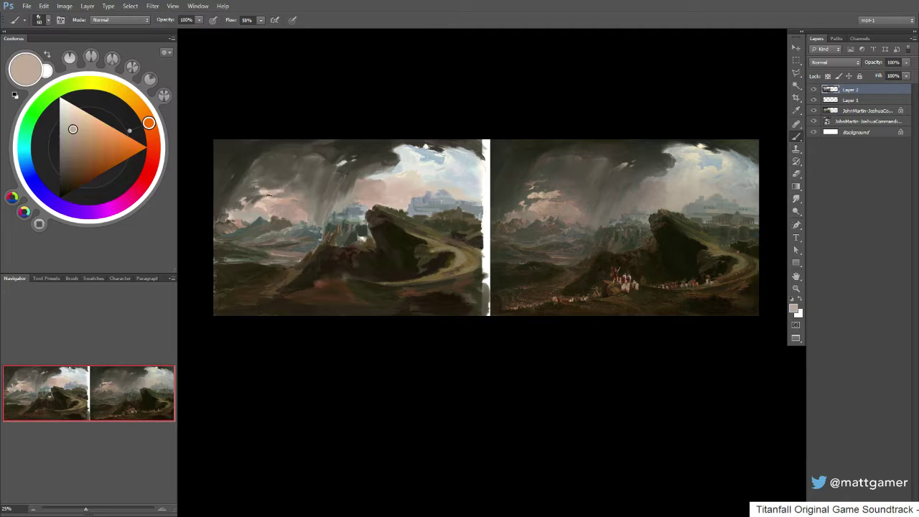
{"action": "left_click", "coordinate": [274, 210], "text": "alt"}
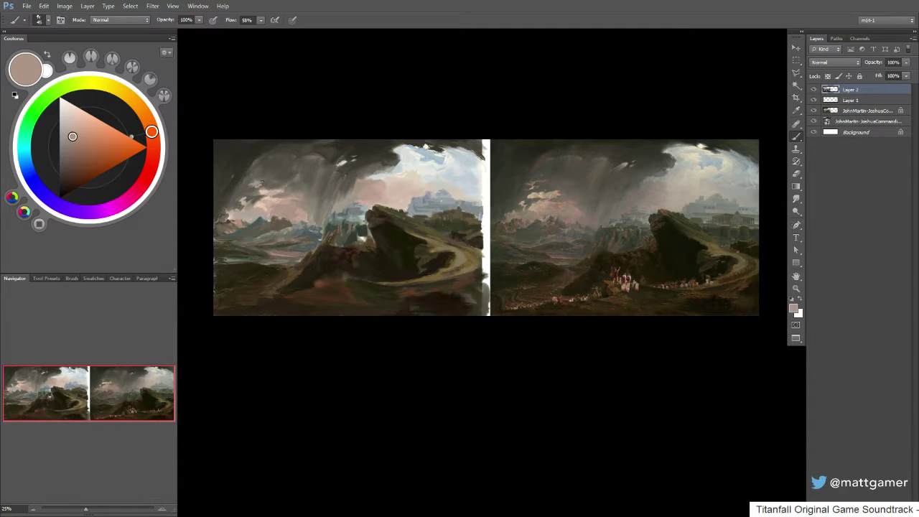
{"action": "left_click", "coordinate": [267, 188], "text": "alt"}
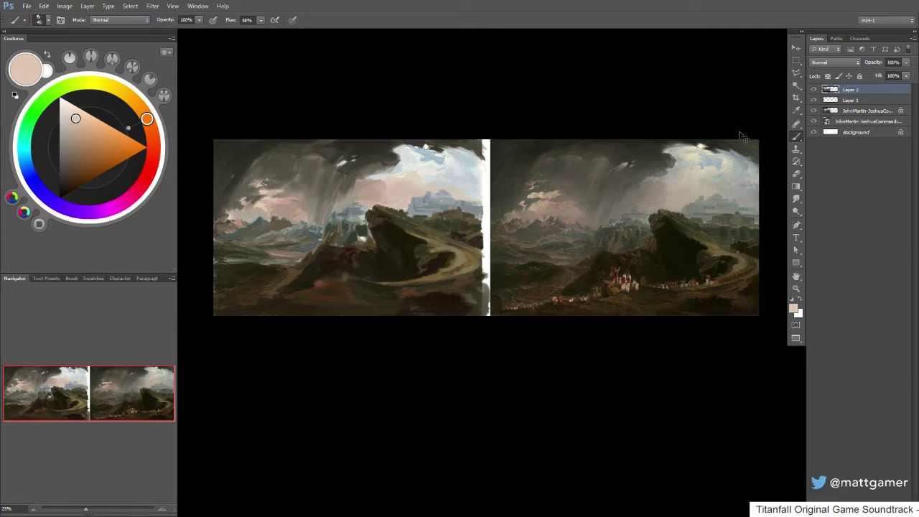
- Cover the white gap between the middle cliffs and the large rock with sampled dark brown and olive
{"action": "left_click", "coordinate": [341, 249], "text": "alt"}
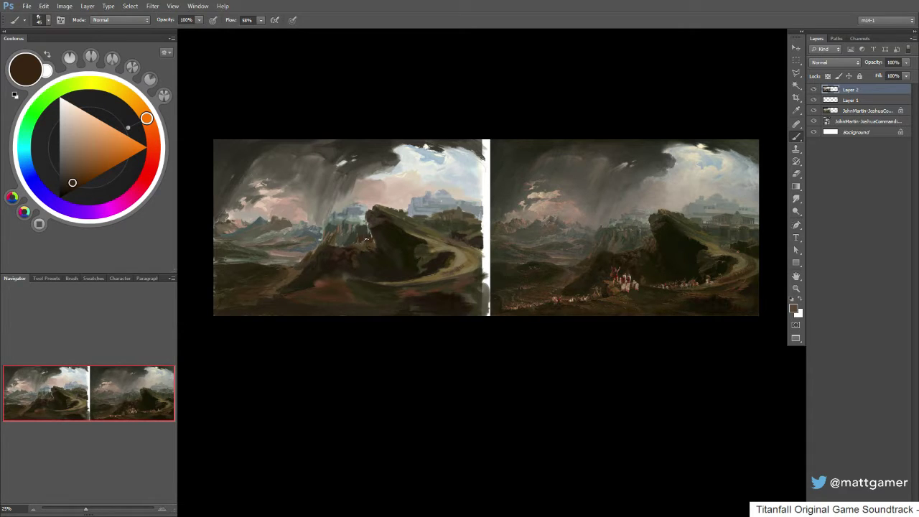
{"action": "left_click", "coordinate": [361, 242], "text": "alt"}
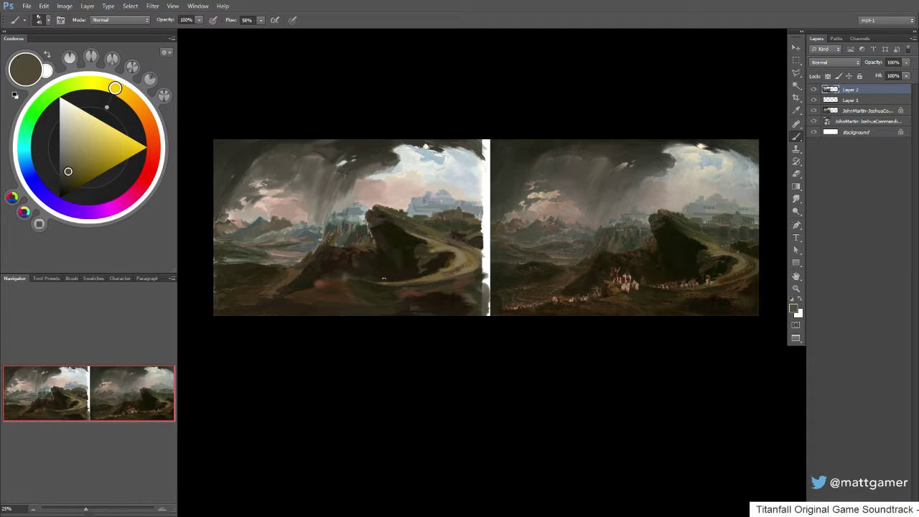
- Rework the reddish foreground mound below the cliffs with sampled brown, near-black and dark olive, enlarging the brush to 70
{"action": "left_click", "coordinate": [350, 289], "text": "alt"}
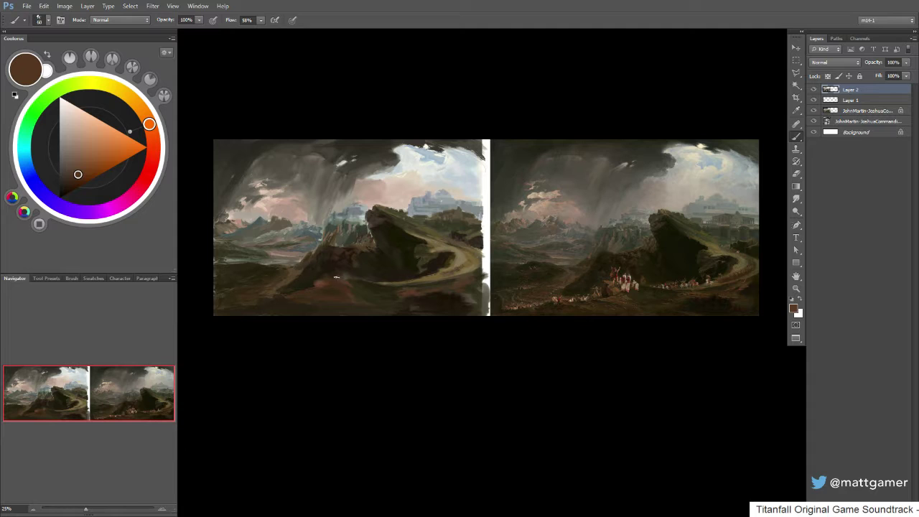
{"action": "left_click", "coordinate": [333, 281], "text": "alt"}
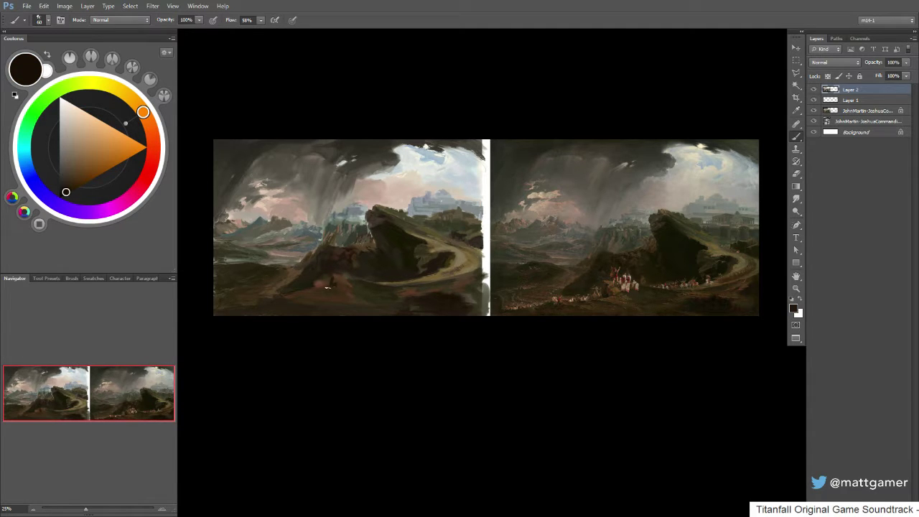
{"action": "mouse_move", "coordinate": [331, 287]}
{"action": "left_mouse_down"}
{"action": "mouse_move", "coordinate": [332, 265]}
{"action": "mouse_move", "coordinate": [306, 284]}
{"action": "left_mouse_up"}
{"action": "key", "text": "]"}
{"action": "left_click", "coordinate": [314, 280], "text": "alt"}
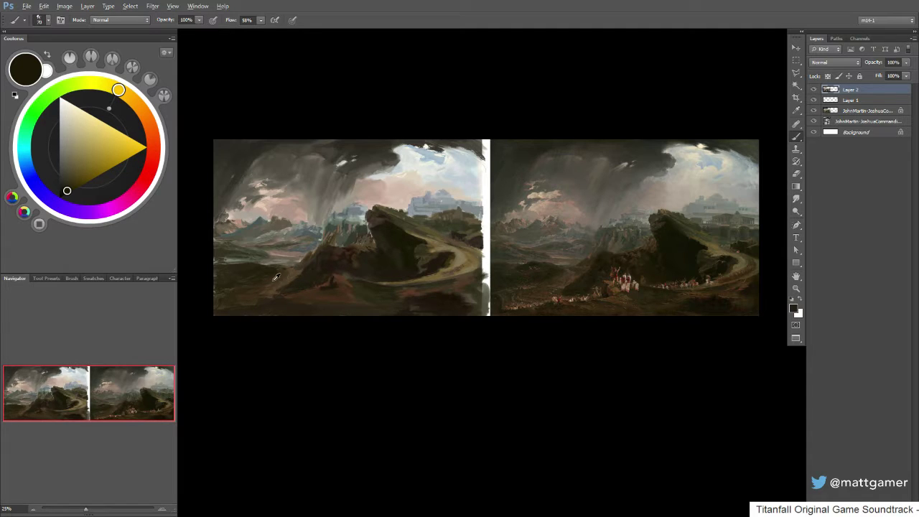
{"action": "left_click", "coordinate": [250, 291], "text": "alt"}
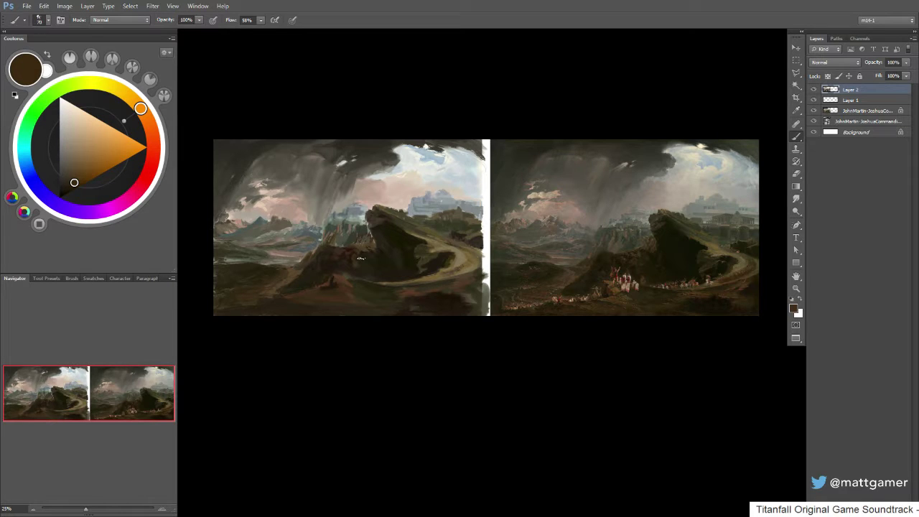
- Blend the dark foreground along the study's lower edge with sampled dark olive, brown, near-black and dark reddish brown
{"action": "left_click", "coordinate": [391, 288], "text": "alt"}
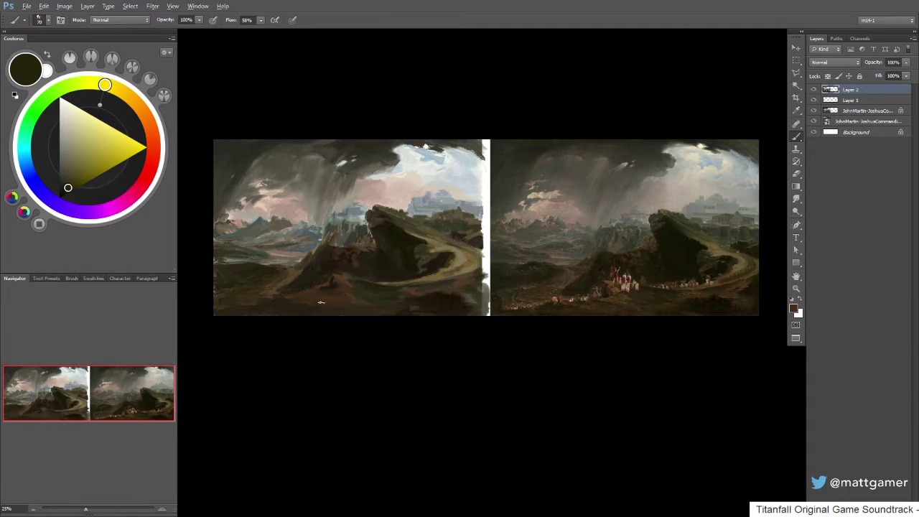
{"action": "left_click", "coordinate": [305, 310], "text": "alt"}
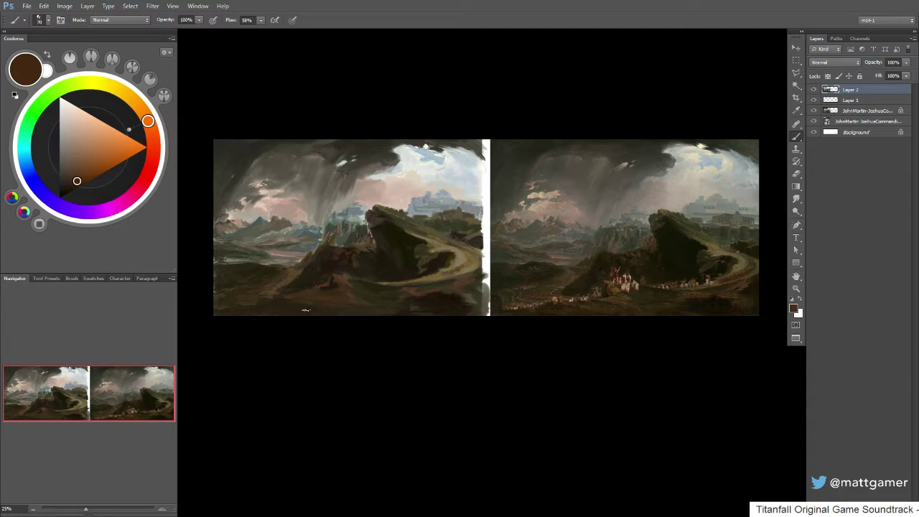
{"action": "left_click", "coordinate": [391, 314], "text": "alt"}
{"action": "left_click", "coordinate": [391, 310], "text": "alt"}
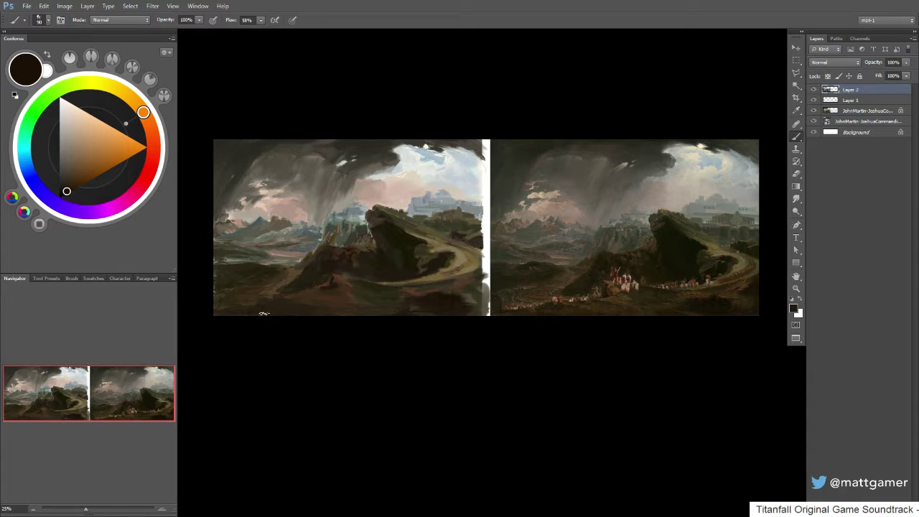
{"action": "left_click", "coordinate": [308, 294], "text": "alt"}
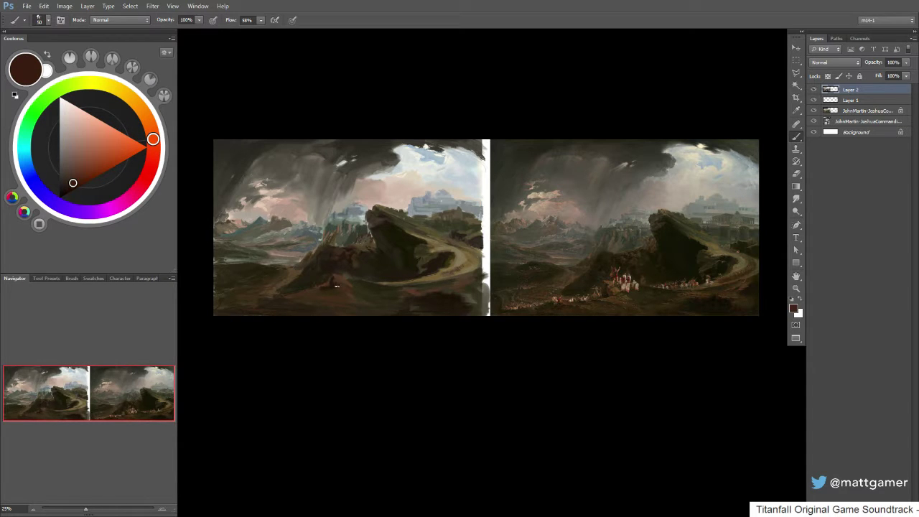
- Add warm brown accents to the foreground mound and the ground below the road, using lightened brown and sampled near-black
{"action": "left_click", "coordinate": [340, 276], "text": "alt"}
{"action": "left_click", "coordinate": [148, 116]}
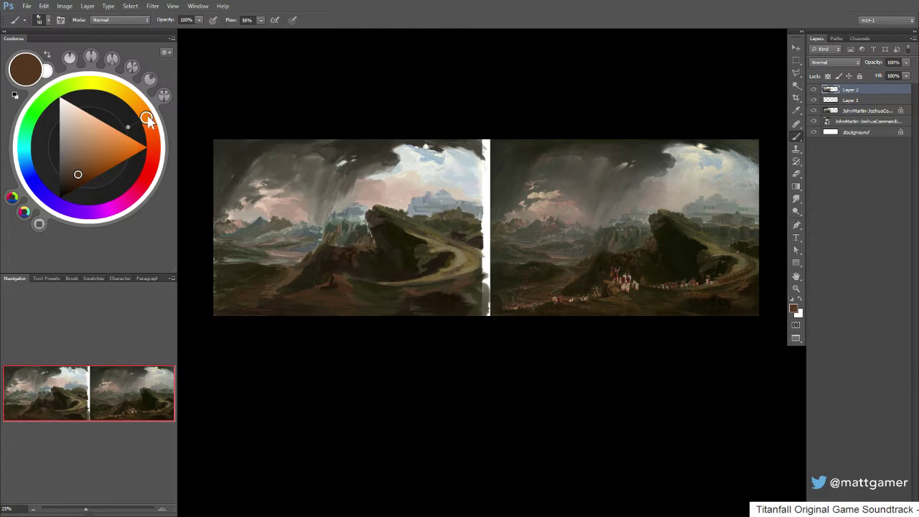
{"action": "left_click_drag", "start_coordinate": [147, 118], "coordinate": [144, 113]}
{"action": "left_click_drag", "start_coordinate": [80, 173], "coordinate": [79, 171]}
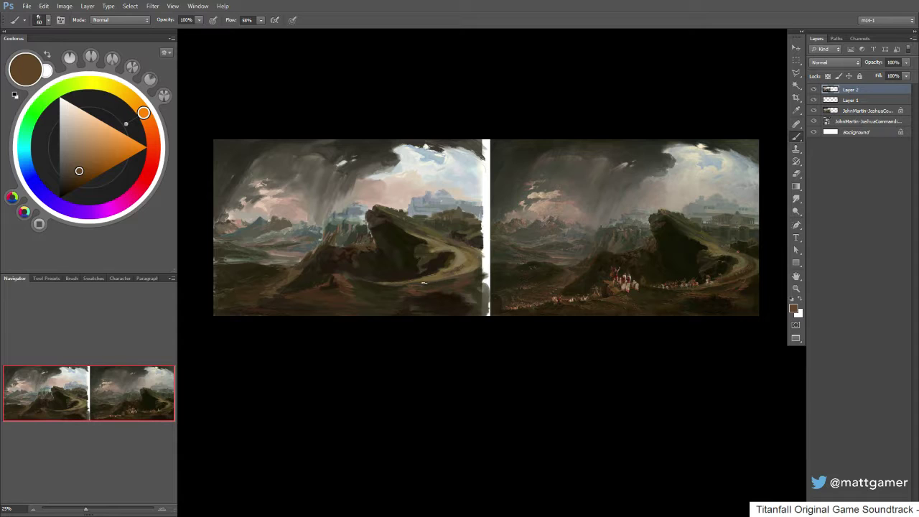
{"action": "left_click", "coordinate": [415, 275], "text": "alt"}
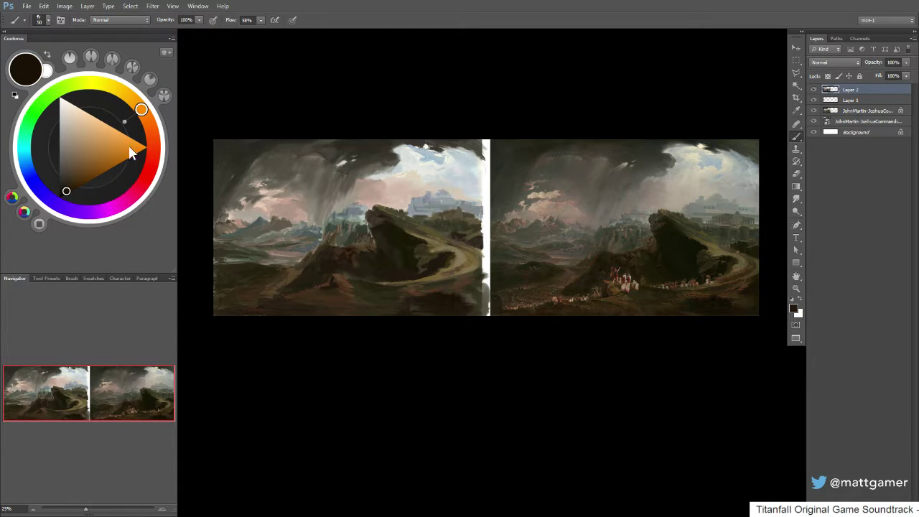
- Paint a cluster of small standing figures on the foreground mound in pale warm grey, deepened to a mid warm grey
{"action": "left_click", "coordinate": [334, 277], "text": "alt"}
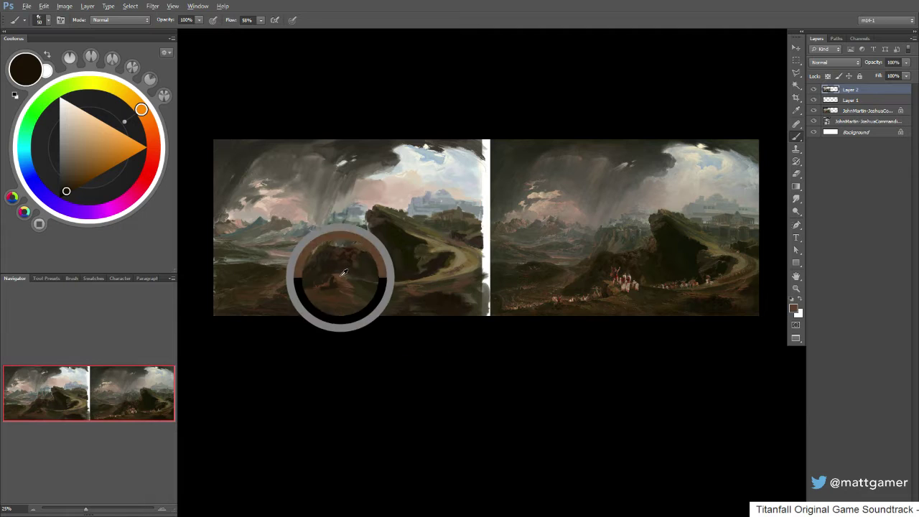
{"action": "left_click", "coordinate": [67, 130]}
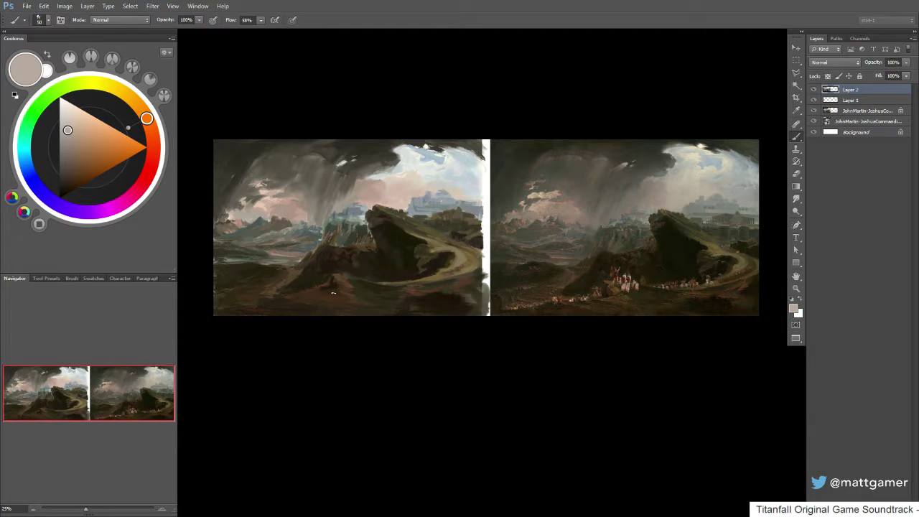
{"action": "left_click_drag", "start_coordinate": [344, 279], "coordinate": [357, 282]}
{"action": "key", "text": "]"}
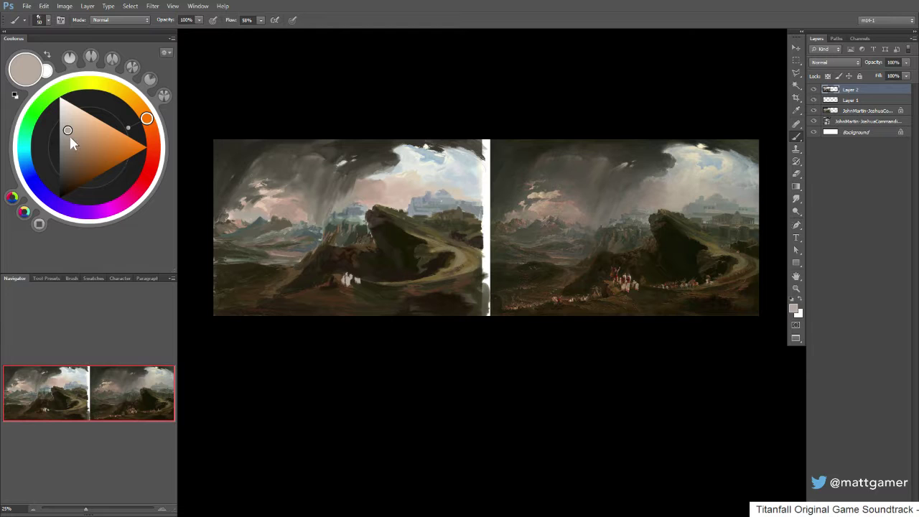
{"action": "left_click_drag", "start_coordinate": [70, 137], "coordinate": [68, 144]}
{"action": "left_click_drag", "start_coordinate": [358, 278], "coordinate": [339, 280]}
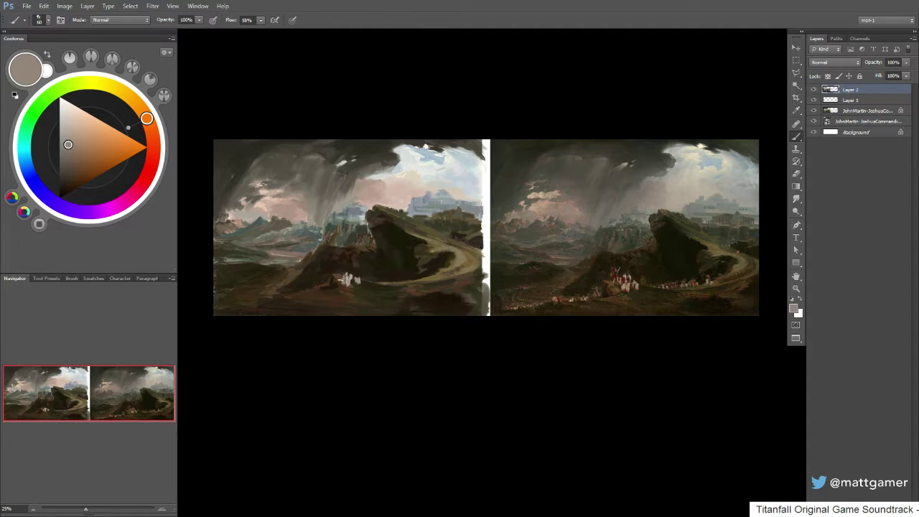
- Add dusty pink, tan, red and dark red accents to the figure cluster on the mound
{"action": "left_click", "coordinate": [153, 155]}
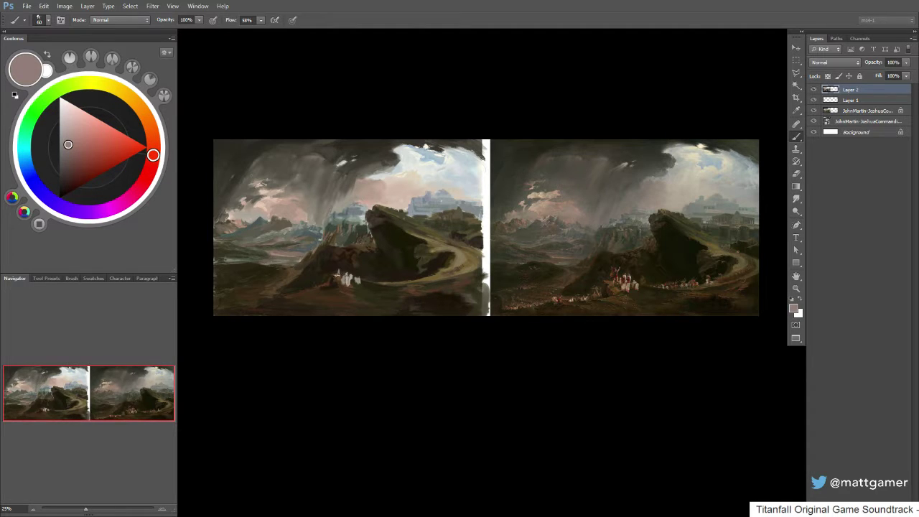
{"action": "left_click", "coordinate": [78, 142]}
{"action": "left_click", "coordinate": [149, 123]}
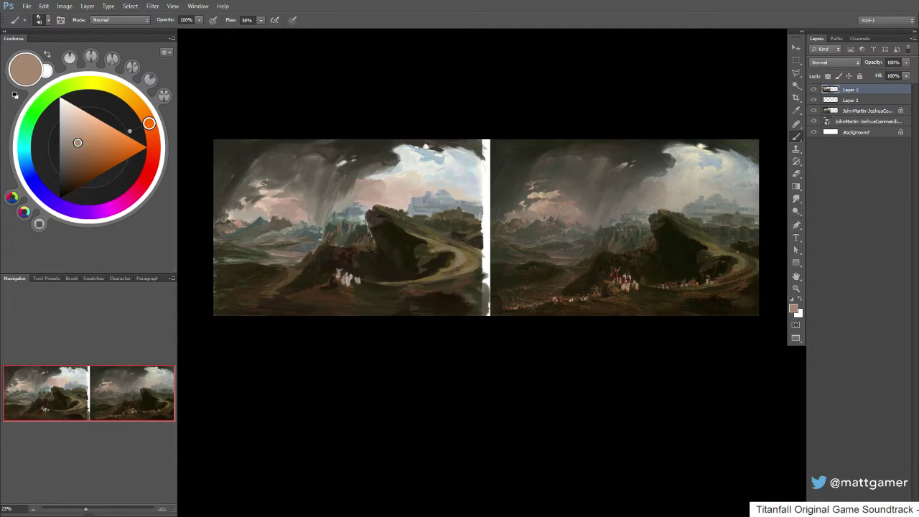
{"action": "left_click", "coordinate": [151, 163]}
{"action": "left_click_drag", "start_coordinate": [108, 147], "coordinate": [98, 158]}
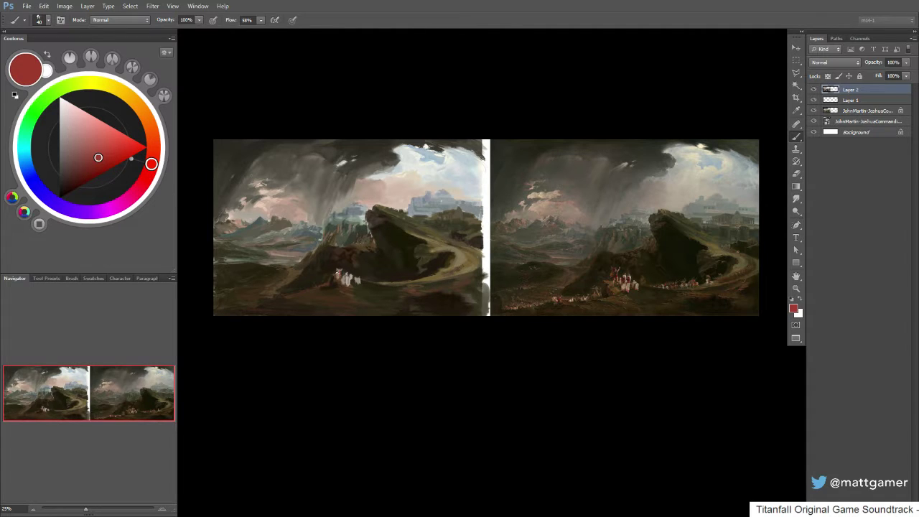
{"action": "left_click_drag", "start_coordinate": [95, 158], "coordinate": [79, 178]}
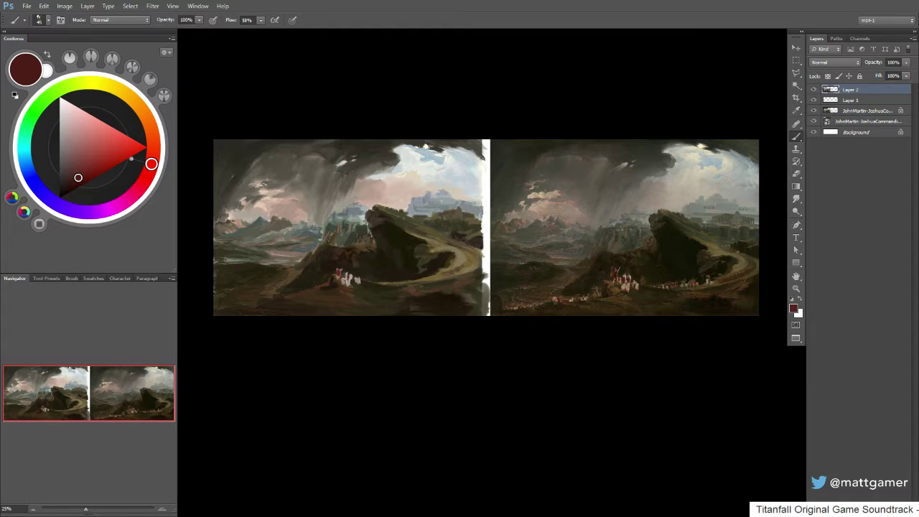
- Dab a trail of tiny distant figures across the lower-left foreground in warm grey, tan and pale peach at brush size 40
{"action": "left_click", "coordinate": [348, 278], "text": "alt"}
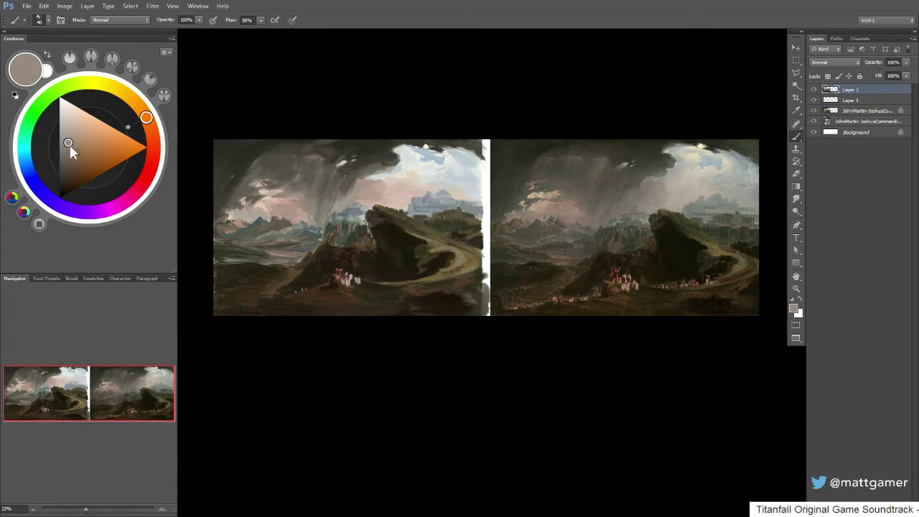
{"action": "left_click_drag", "start_coordinate": [68, 143], "coordinate": [88, 152]}
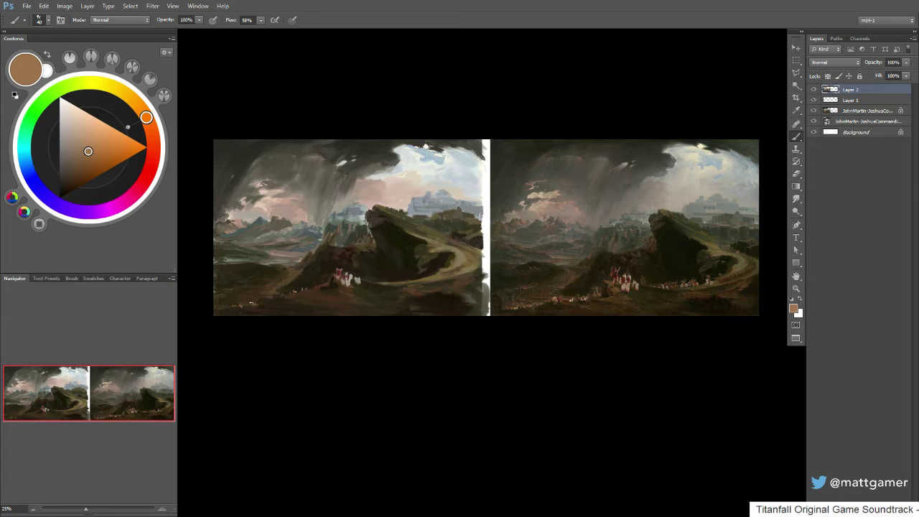
{"action": "left_click_drag", "start_coordinate": [89, 152], "coordinate": [88, 140]}
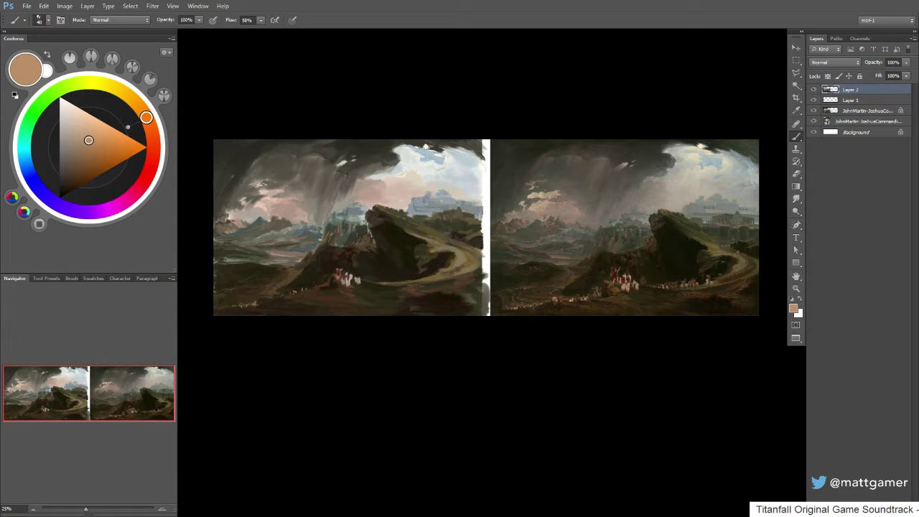
{"action": "left_click_drag", "start_coordinate": [241, 306], "coordinate": [232, 305]}
{"action": "left_click_drag", "start_coordinate": [89, 140], "coordinate": [82, 118]}
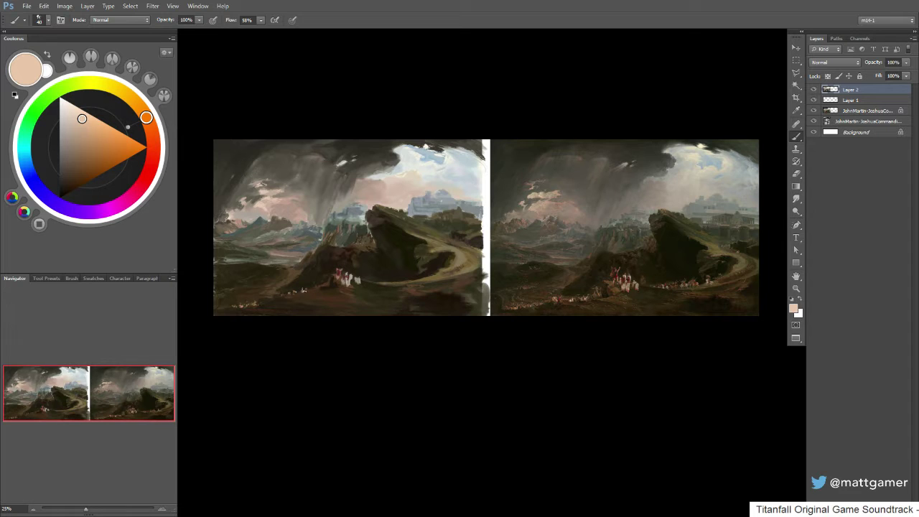
- Break up the trail of tiny figures beside the mound with sampled near-black and dark brown touches
{"action": "left_click", "coordinate": [327, 284], "text": "alt"}
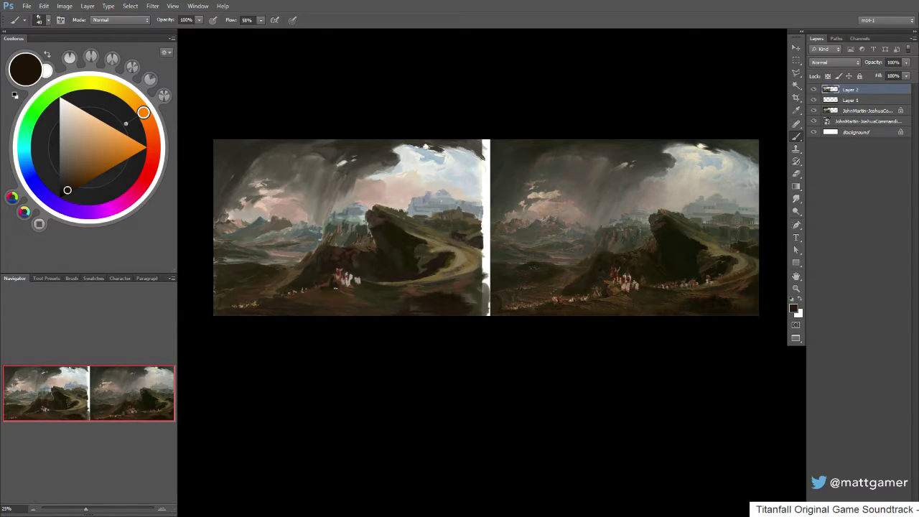
{"action": "left_click", "coordinate": [329, 292], "text": "alt"}
{"action": "left_click", "coordinate": [331, 285], "text": "alt"}
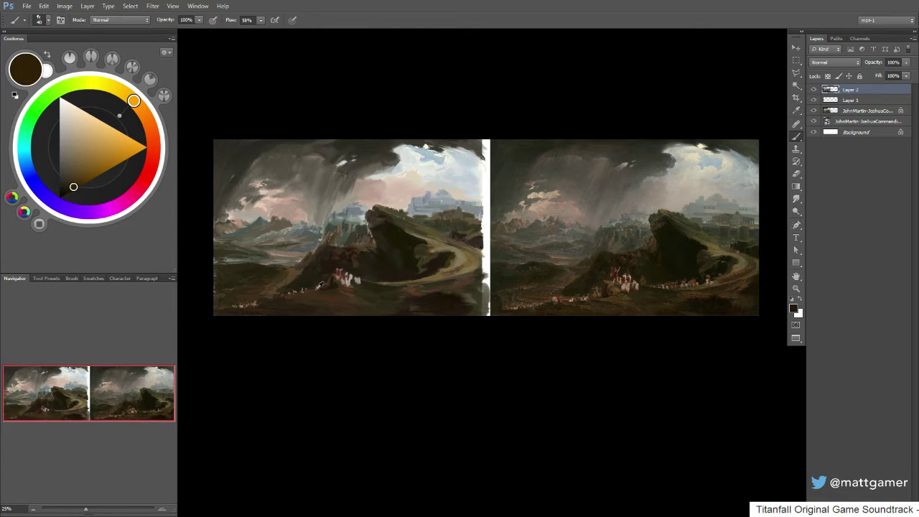
{"action": "left_click", "coordinate": [318, 288], "text": "alt"}
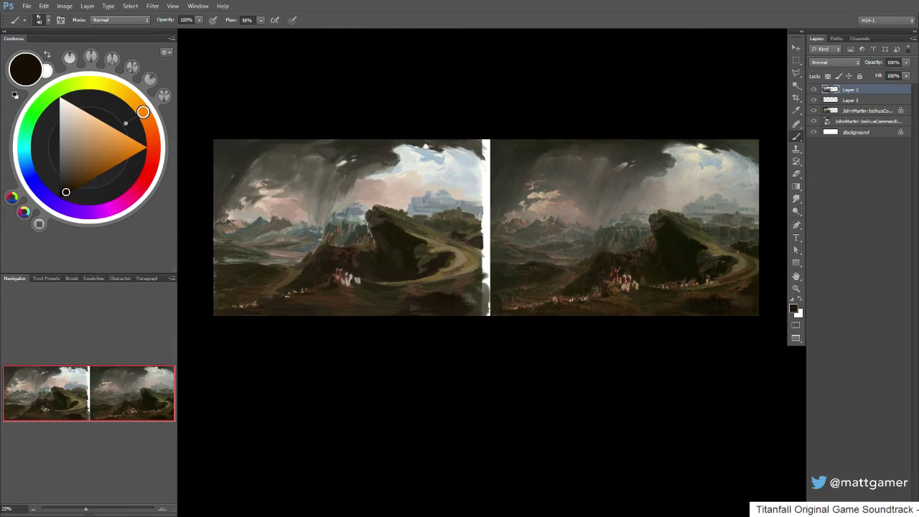
{"action": "left_click_drag", "start_coordinate": [305, 292], "coordinate": [312, 292]}
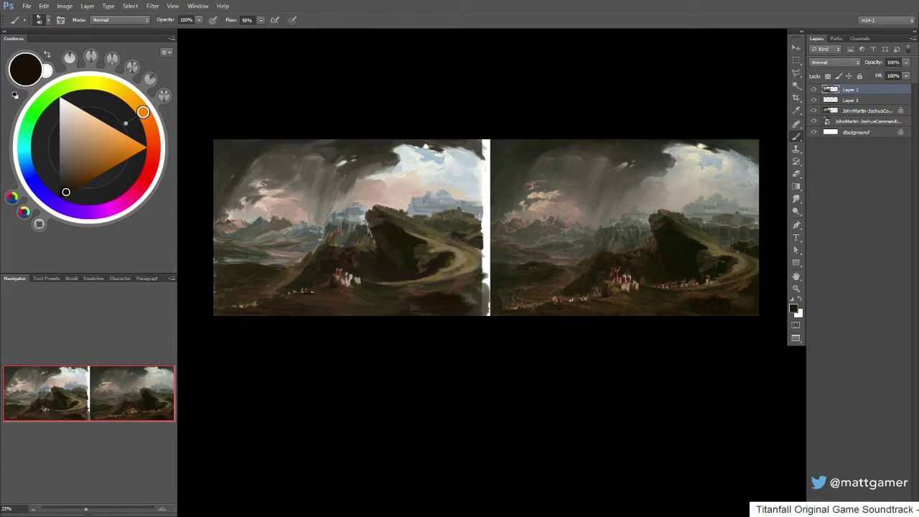
- Rework the dark ground beneath the figure cluster with sampled olive, near-black and brown, enlarging the brush to 70
{"action": "left_click", "coordinate": [416, 300], "text": "alt"}
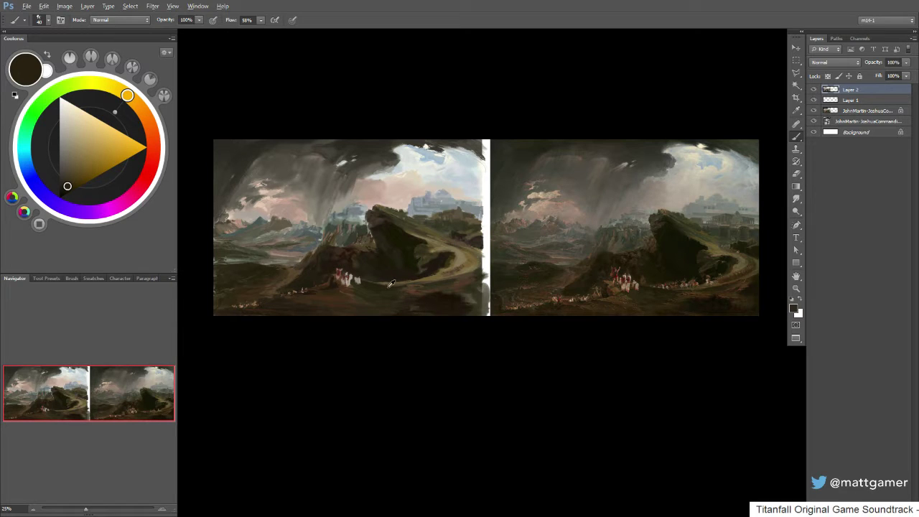
{"action": "left_click", "coordinate": [393, 294], "text": "alt"}
{"action": "left_click", "coordinate": [363, 297], "text": "alt"}
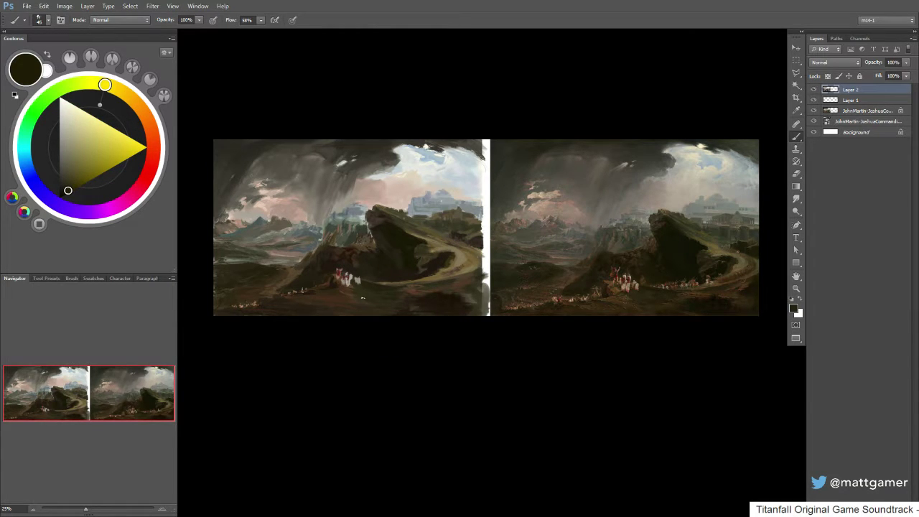
{"action": "left_click", "coordinate": [370, 292], "text": "alt"}
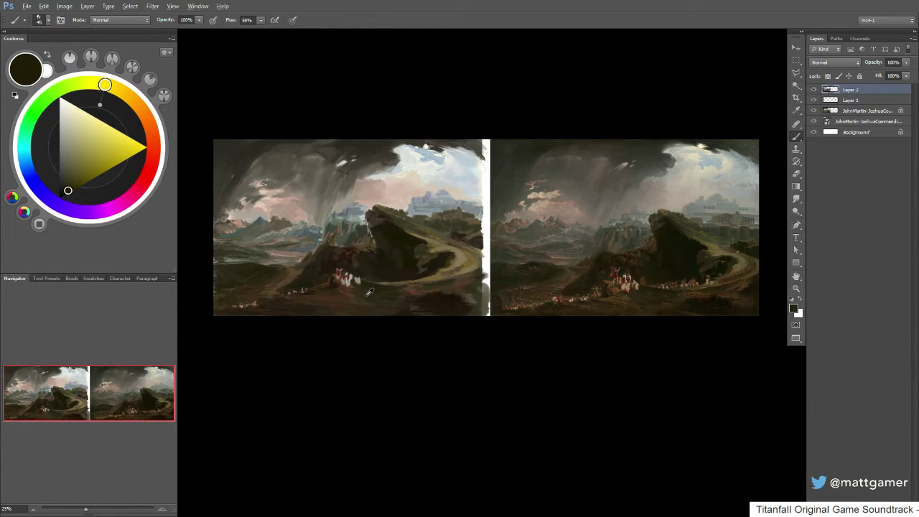
{"action": "left_click", "coordinate": [318, 295], "text": "alt"}
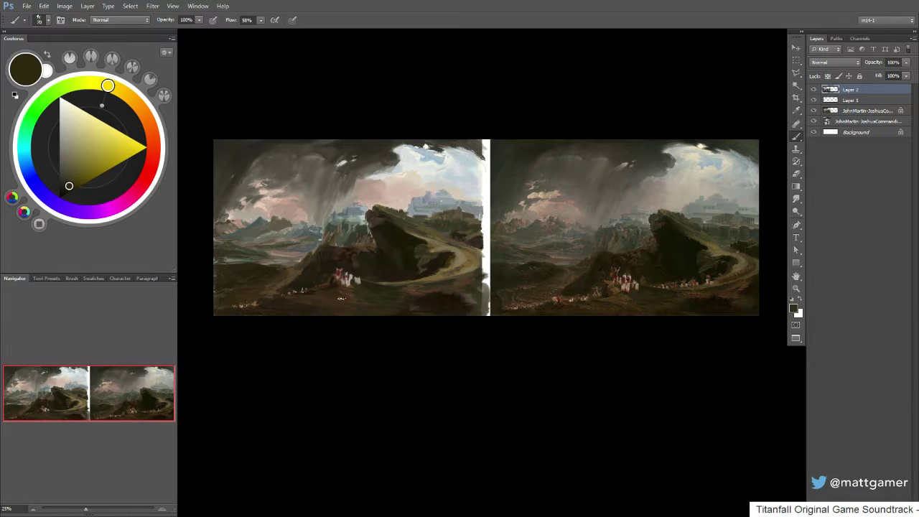
{"action": "left_click", "coordinate": [314, 293], "text": "alt"}
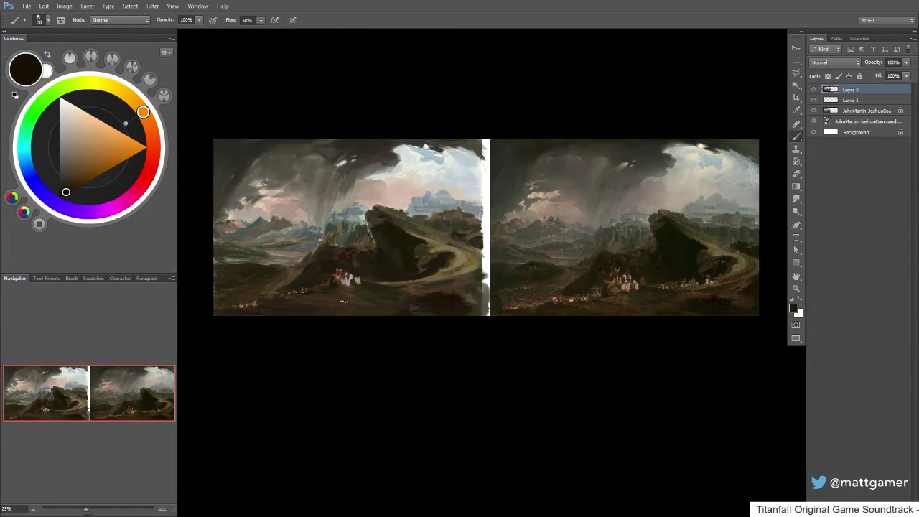
{"action": "left_click", "coordinate": [331, 297], "text": "alt"}
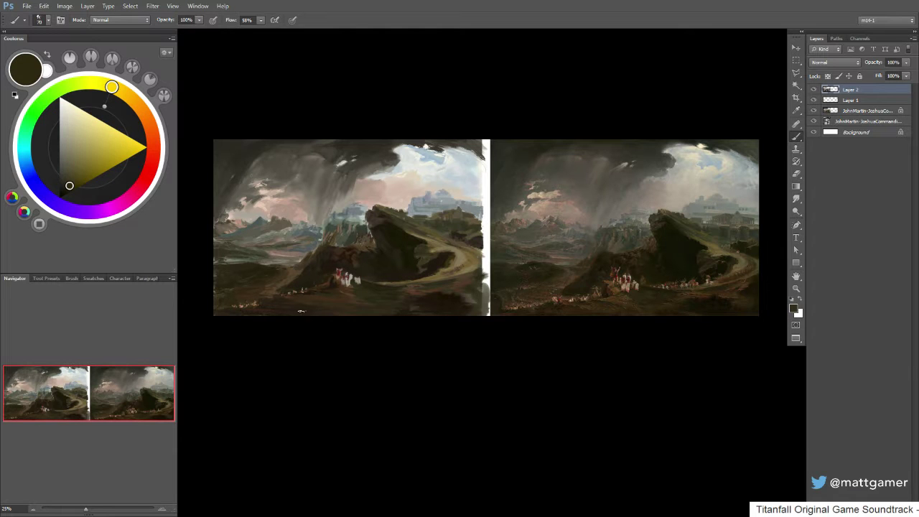
{"action": "left_click", "coordinate": [303, 300], "text": "alt"}
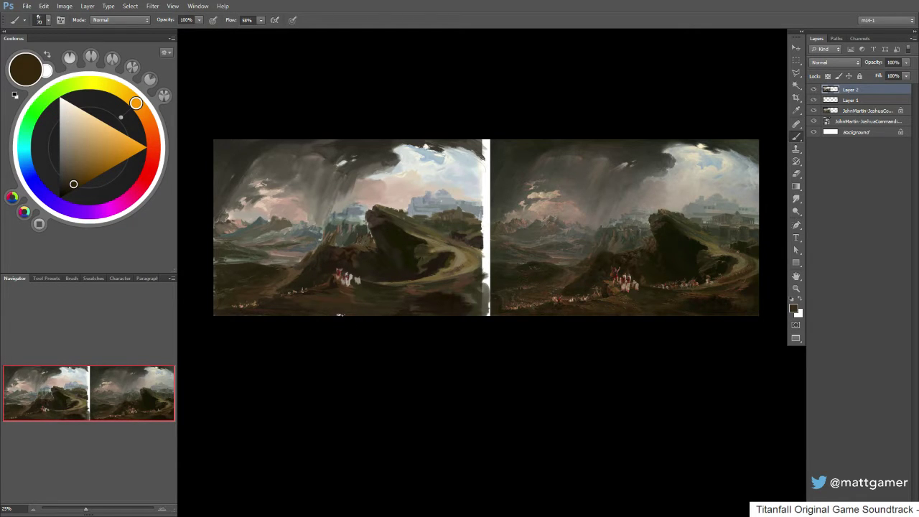
- Break up the dark ground below the winding road with sampled dark and mid browns, reducing the brush to 50
{"action": "key", "text": "]"}
{"action": "left_click", "coordinate": [399, 307], "text": "alt"}
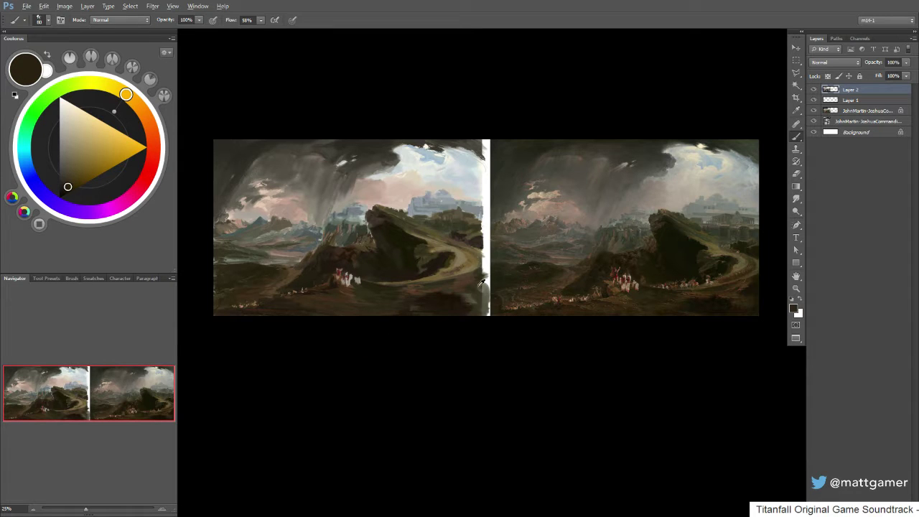
{"action": "key", "text": "bracketleft"}
{"action": "left_click", "coordinate": [416, 290], "text": "alt"}
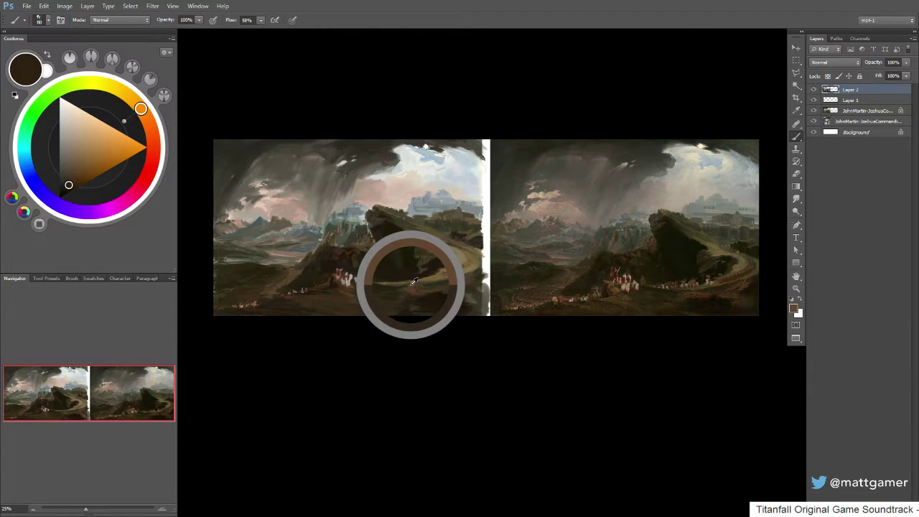
{"action": "key", "text": "bracketleft"}
{"action": "key", "text": "bracketleft"}
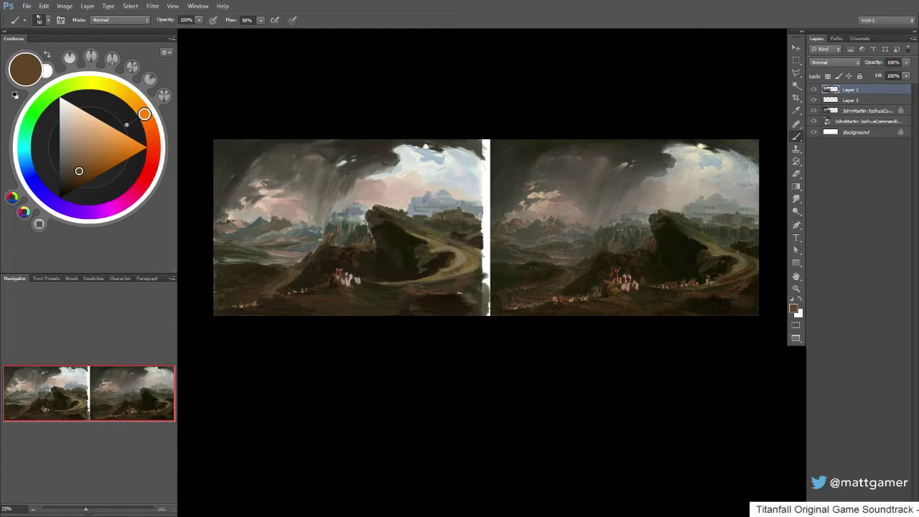
- Warm the lower bend of the winding road with reddish-brown strokes, sampling its olive tones
{"action": "left_click", "coordinate": [446, 269], "text": "alt"}
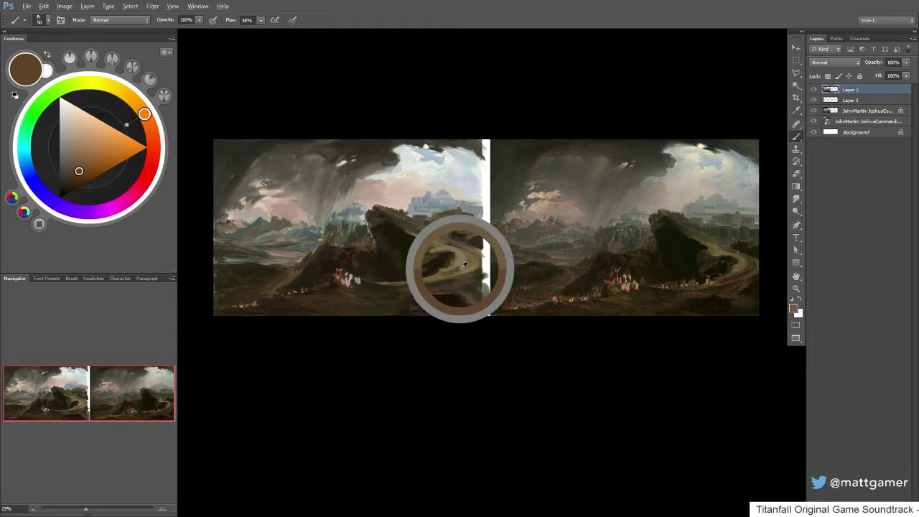
{"action": "left_click", "coordinate": [81, 174]}
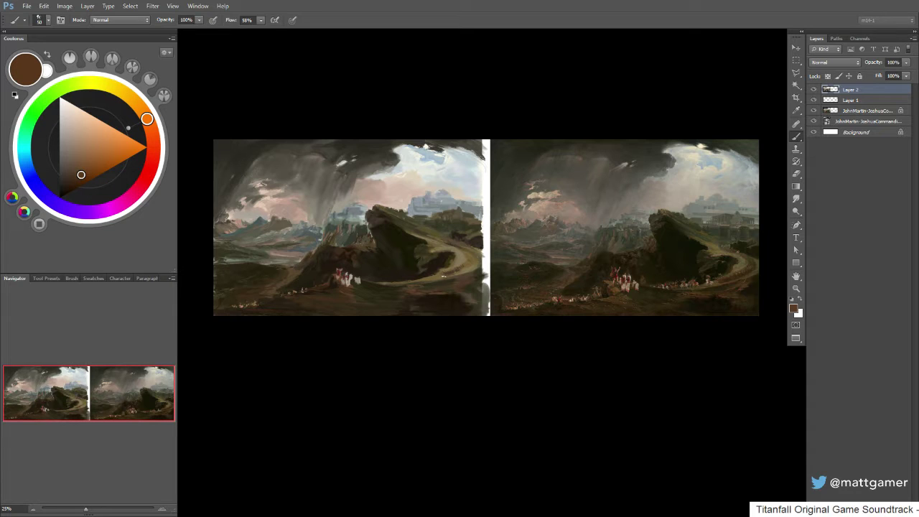
{"action": "key", "text": "["}
{"action": "left_click", "coordinate": [479, 254], "text": "alt"}
{"action": "left_click", "coordinate": [463, 263], "text": "alt"}
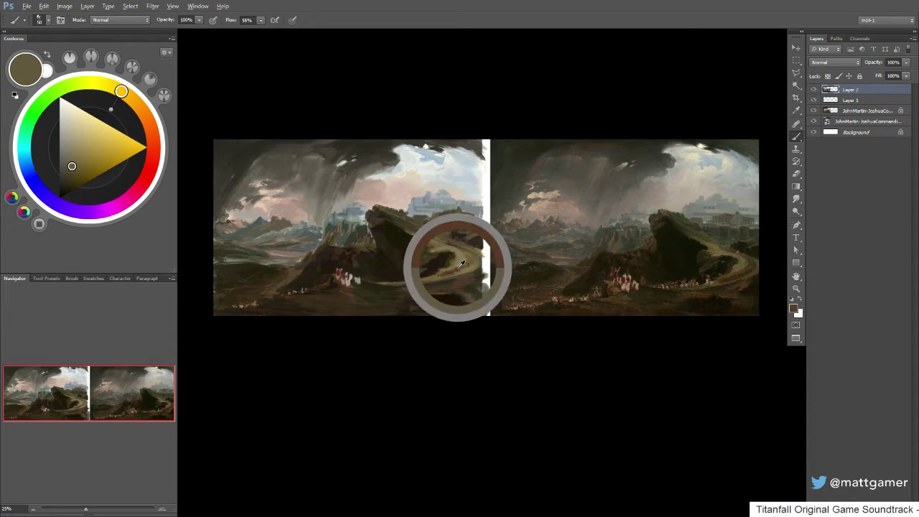
- Stroke a lighter orange-brown along the road's upper bend and work in a sampled darker brown, reducing the brush to 45
{"action": "left_click_drag", "start_coordinate": [74, 172], "coordinate": [82, 167]}
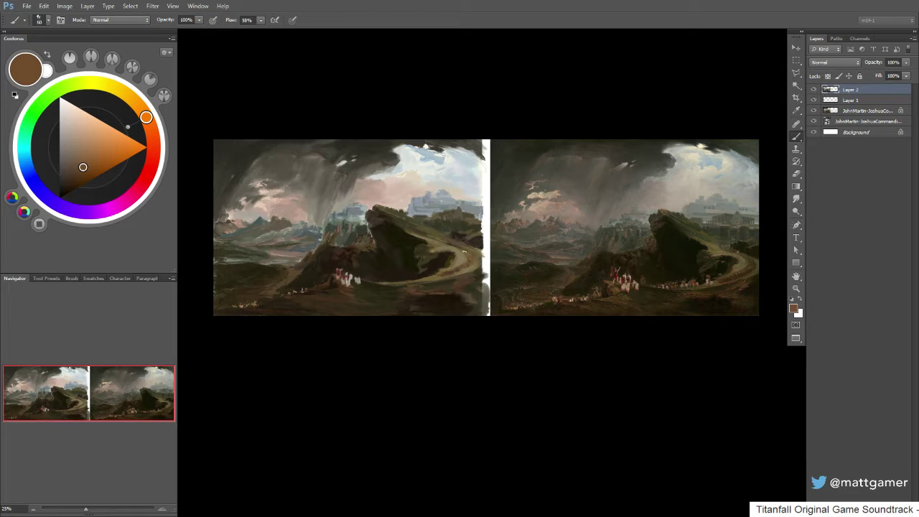
{"action": "left_click_drag", "start_coordinate": [464, 252], "coordinate": [461, 244]}
{"action": "left_click", "coordinate": [464, 243], "text": "alt"}
{"action": "left_click", "coordinate": [461, 268], "text": "alt"}
{"action": "key", "text": "bracketleft"}
{"action": "key", "text": "bracketleft"}
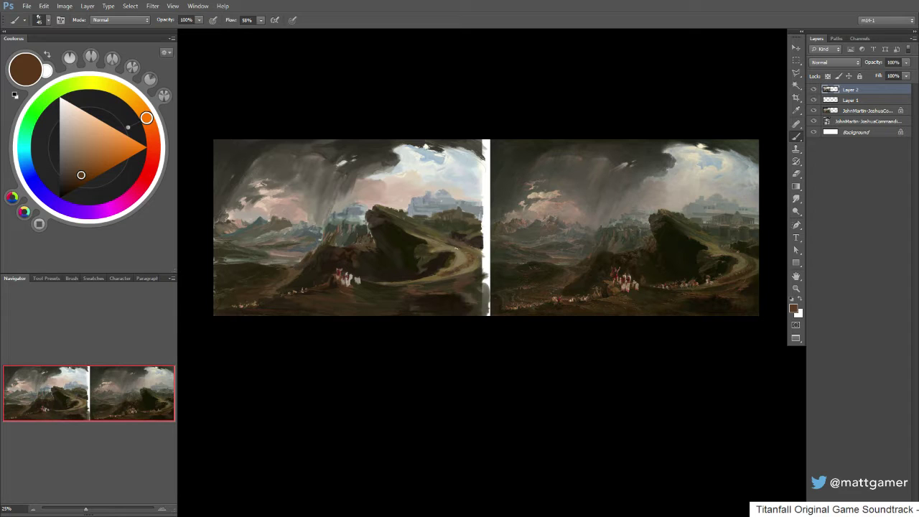
- Touch the figure cluster with warm grey at brush size 30 and darken the mound above with sampled dark brown and near-black
{"action": "left_click", "coordinate": [356, 279], "text": "alt"}
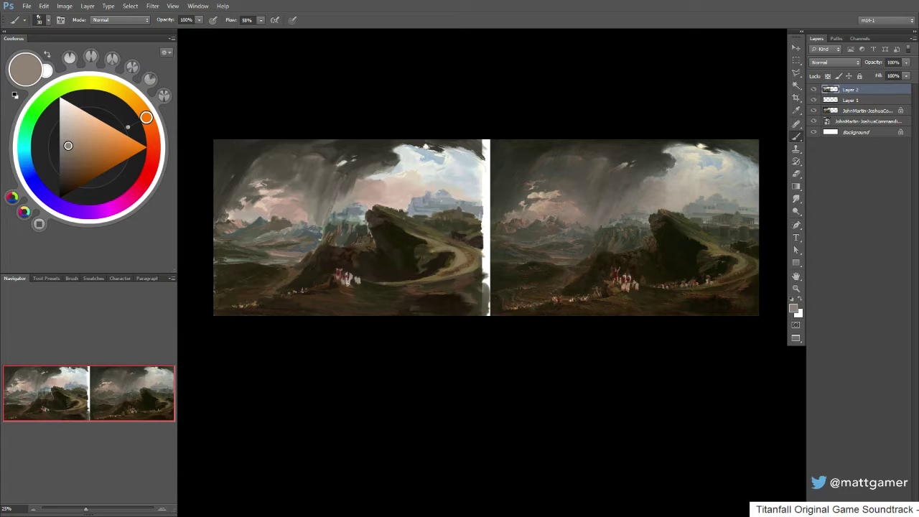
{"action": "left_click", "coordinate": [348, 258], "text": "alt"}
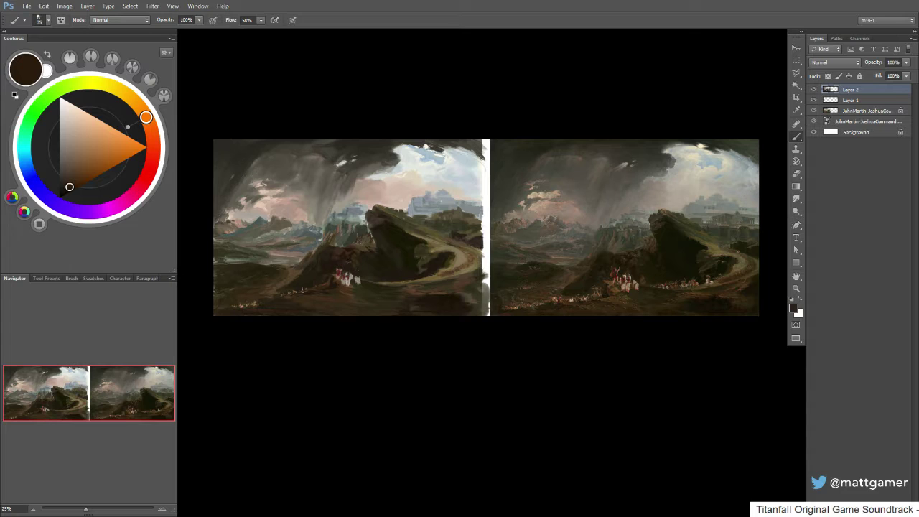
{"action": "left_click", "coordinate": [344, 253], "text": "alt"}
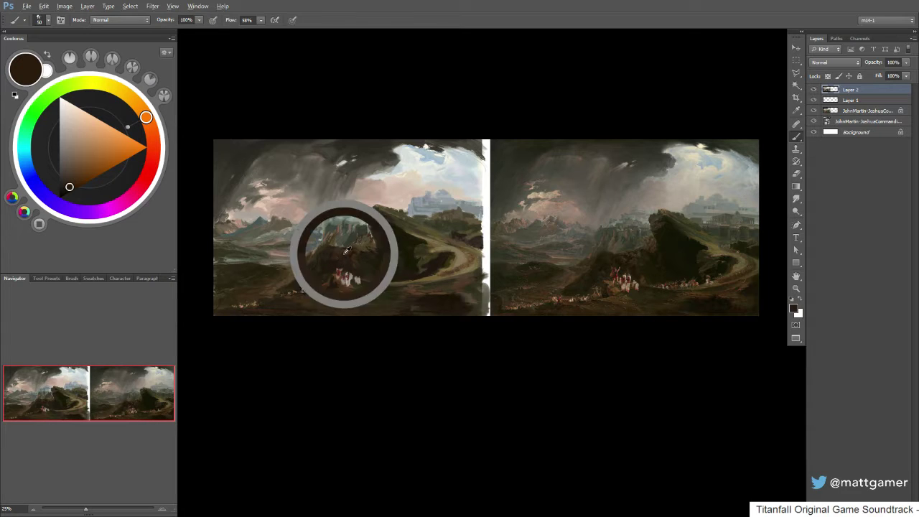
{"action": "left_click", "coordinate": [328, 257], "text": "alt"}
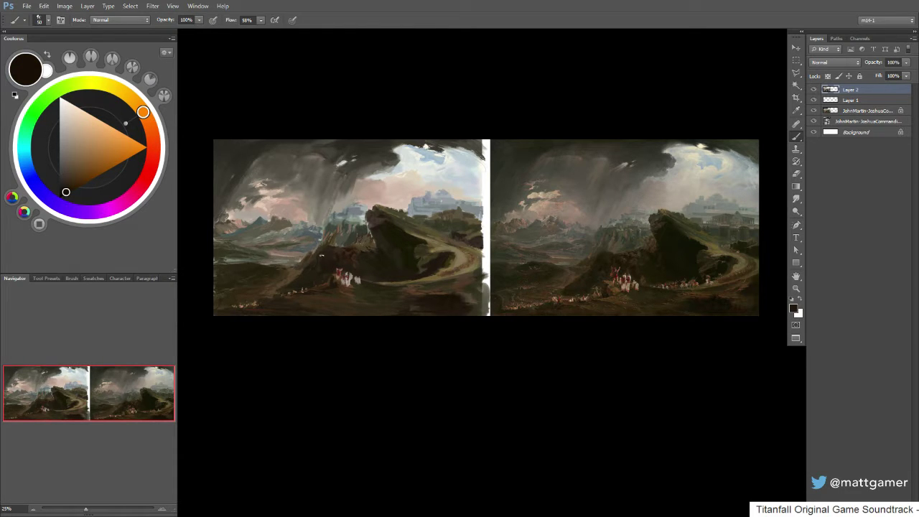
- Rework the top of the cliffs behind the mound with sampled dark olive and dark green at brush size 45
{"action": "left_click", "coordinate": [361, 229], "text": "alt"}
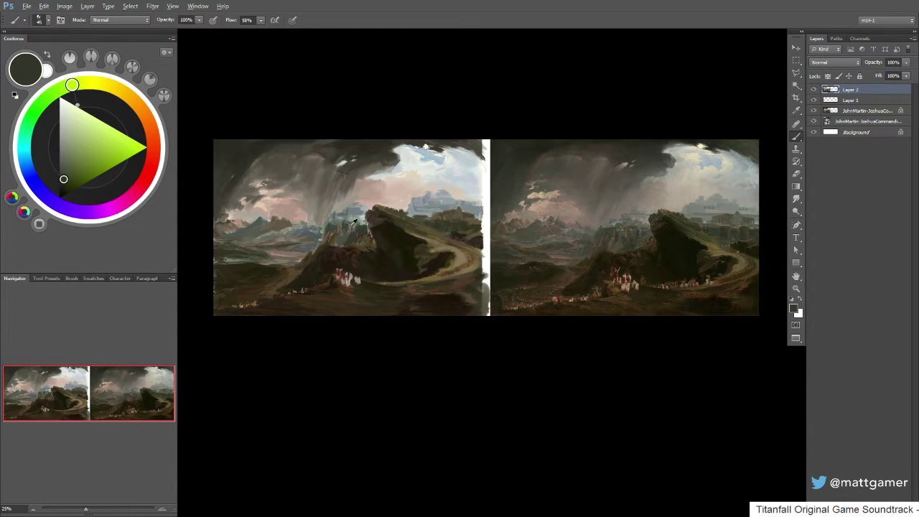
{"action": "key", "text": "bracketleft"}
{"action": "left_click", "coordinate": [345, 222], "text": "alt"}
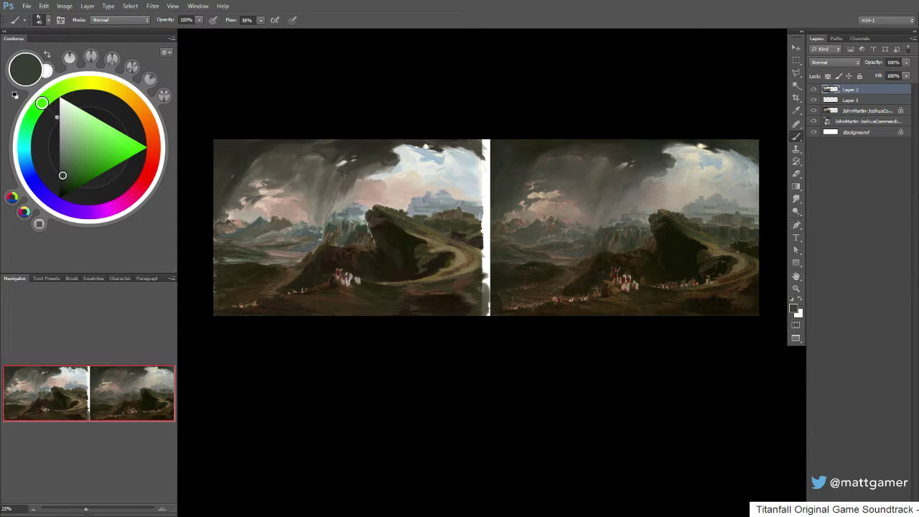
{"action": "left_click_drag", "start_coordinate": [355, 221], "coordinate": [327, 223]}
- Clean up the left edge of the clifftop buildings against the sky with sampled warm grey, green-grey and dark green
{"action": "left_click", "coordinate": [338, 212], "text": "alt"}
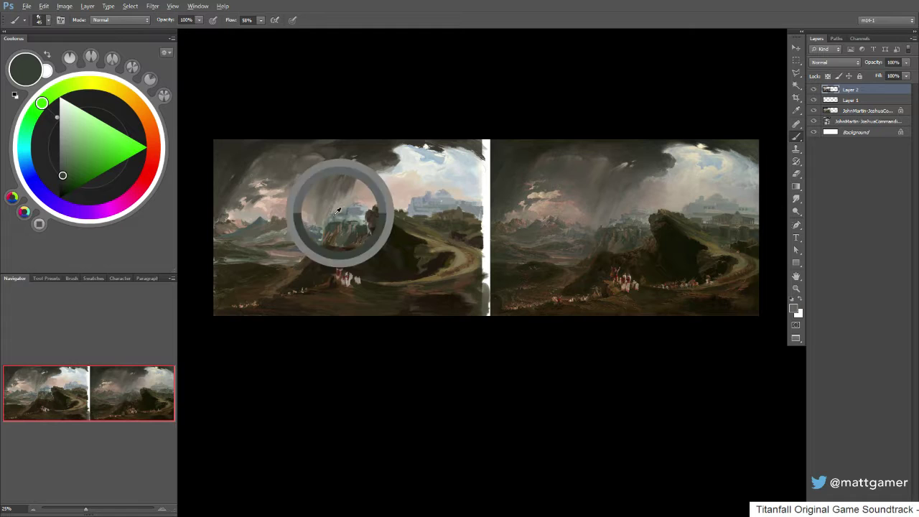
{"action": "left_click", "coordinate": [334, 210], "text": "alt"}
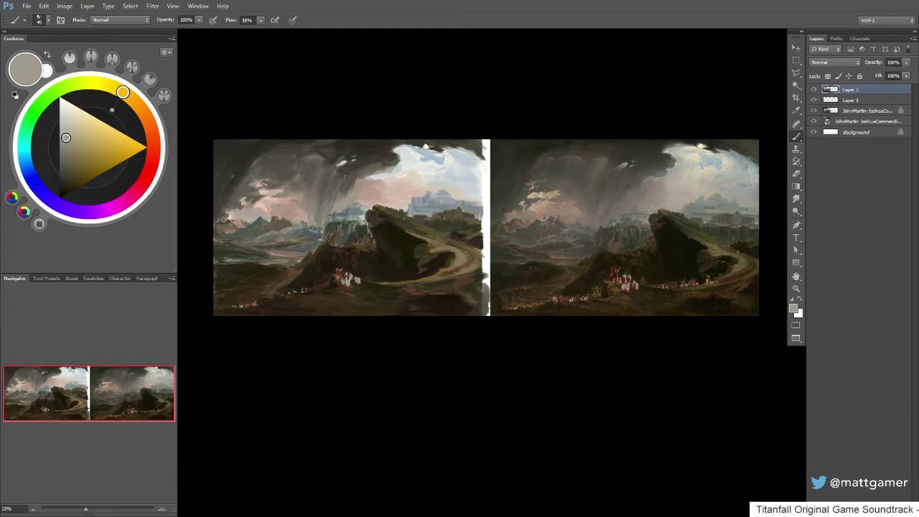
{"action": "left_click", "coordinate": [331, 213], "text": "alt"}
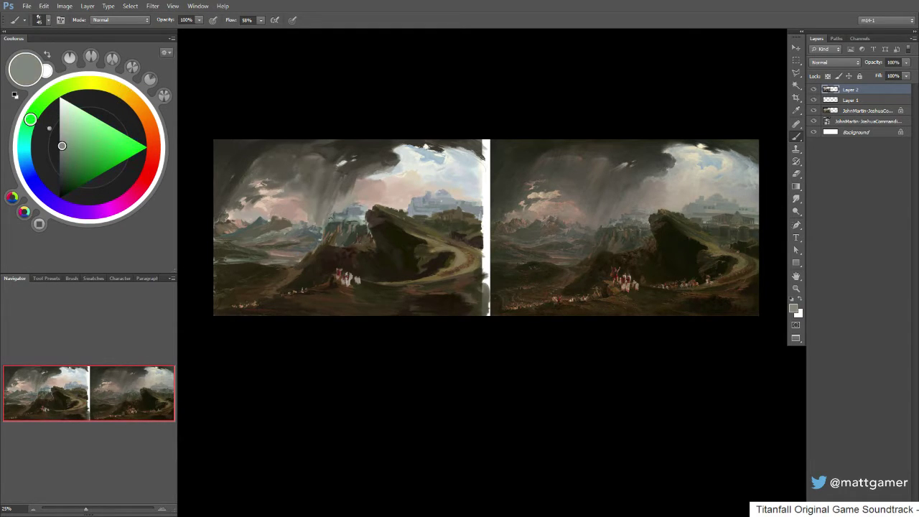
{"action": "left_click", "coordinate": [332, 210], "text": "alt"}
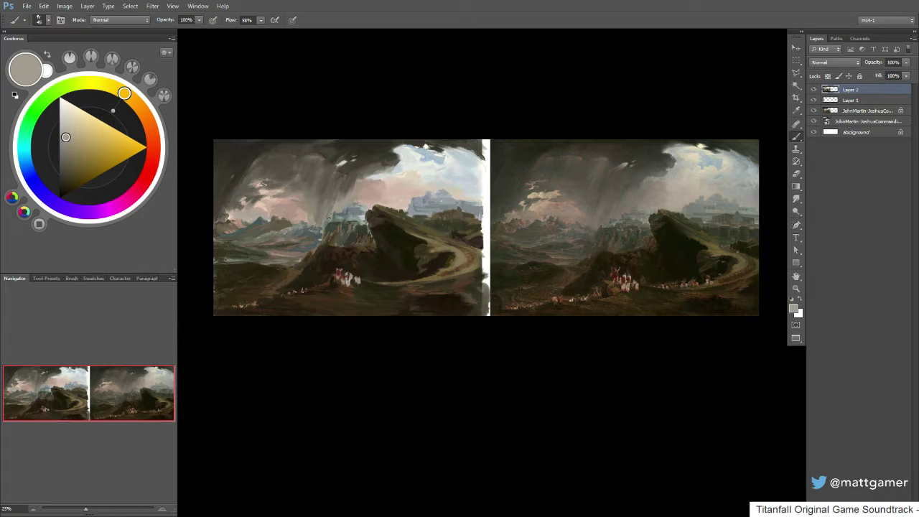
{"action": "left_click", "coordinate": [333, 222], "text": "alt"}
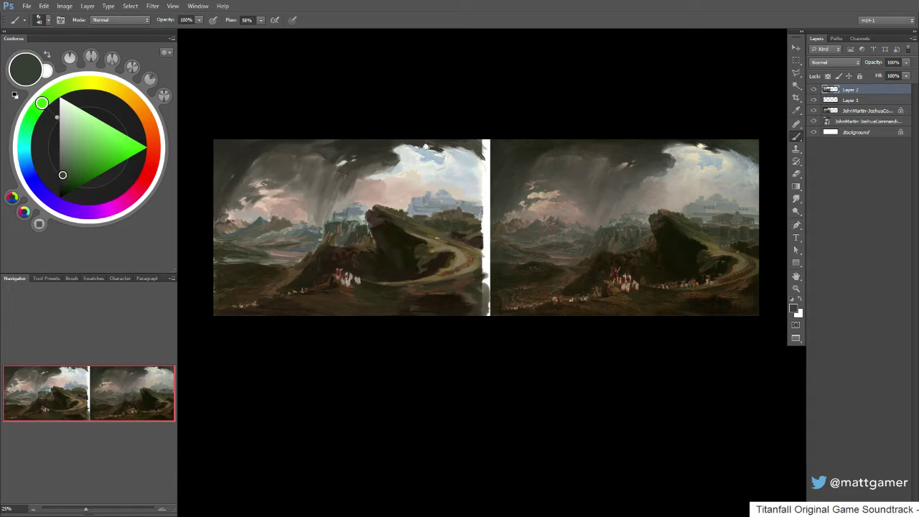
- Refine the clifftop buildings and the distant city with sampled blue-grey, teal-grey and pale grey, reducing the brush to 30
{"action": "left_click", "coordinate": [363, 215], "text": "alt"}
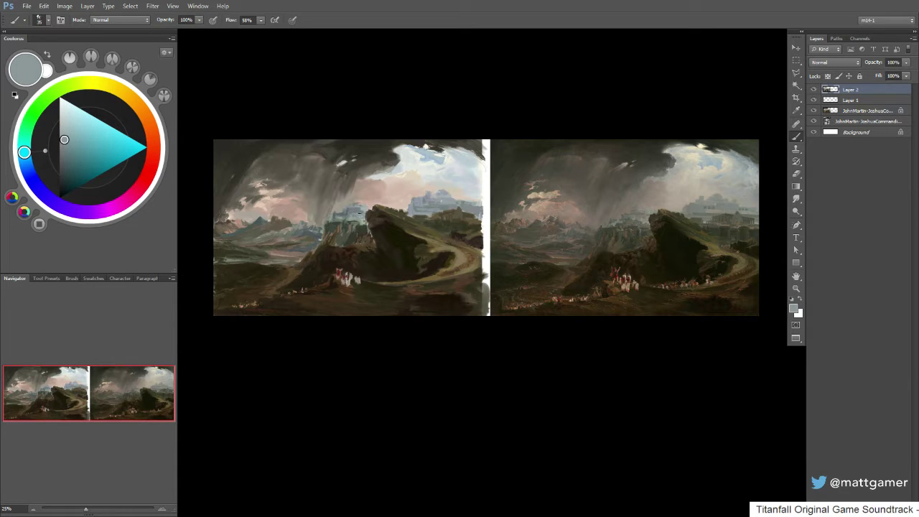
{"action": "left_click", "coordinate": [353, 200], "text": "alt"}
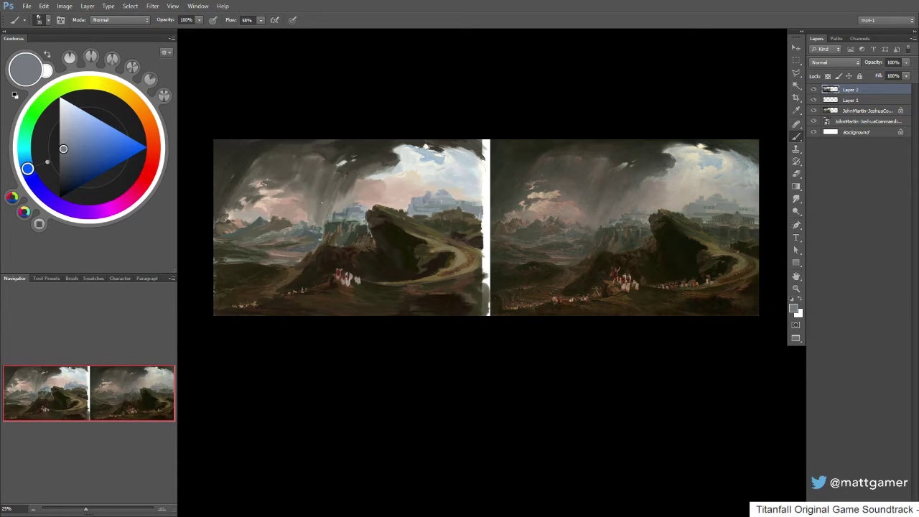
{"action": "left_click", "coordinate": [442, 205], "text": "alt"}
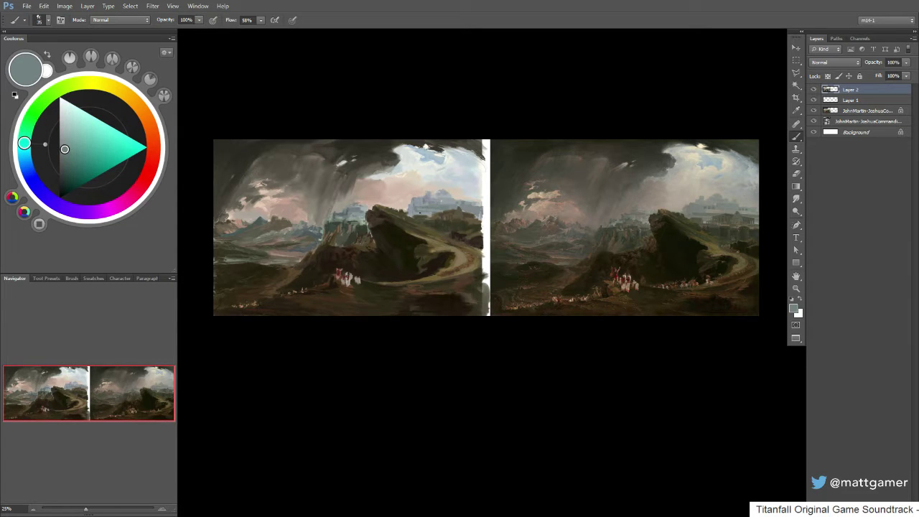
{"action": "left_click", "coordinate": [367, 203], "text": "alt"}
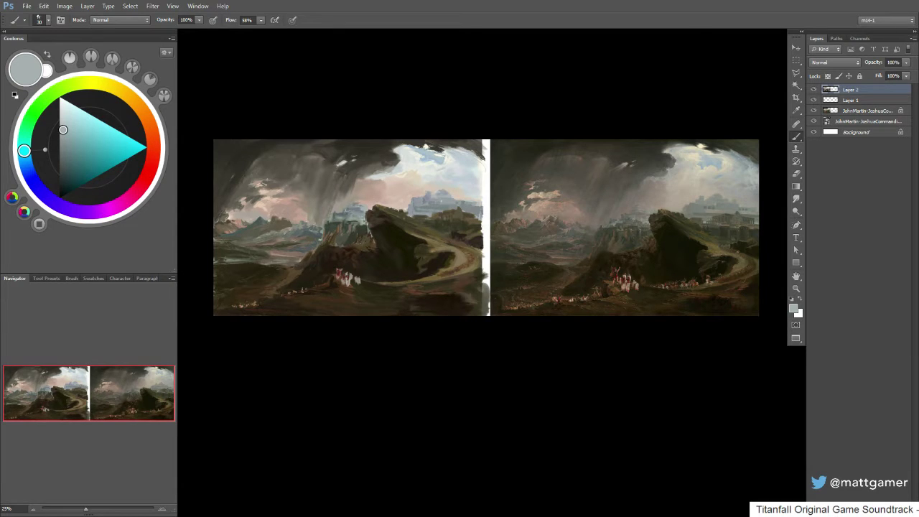
{"action": "left_click", "coordinate": [348, 206], "text": "alt"}
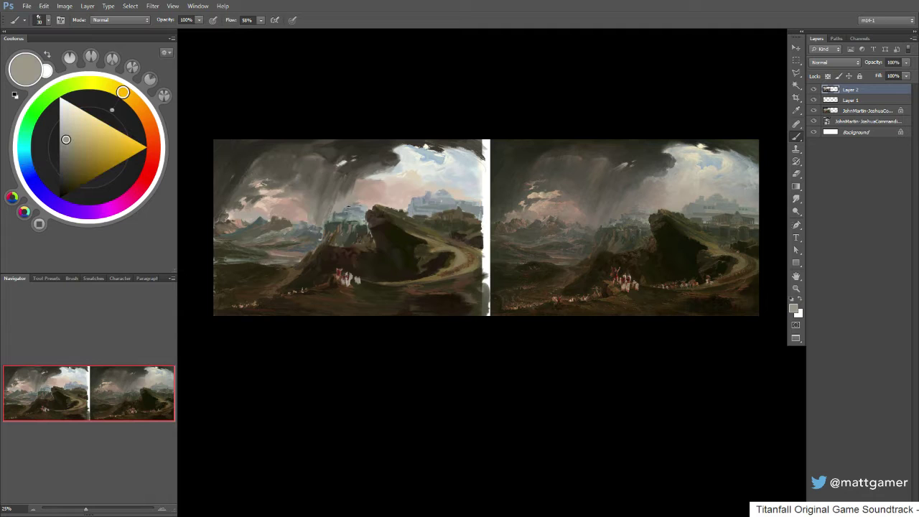
- Add small grey and blue-grey details to the clifftop buildings and the shaded ledge beneath them
{"action": "left_click", "coordinate": [348, 207], "text": "alt"}
{"action": "left_click", "coordinate": [354, 206], "text": "alt"}
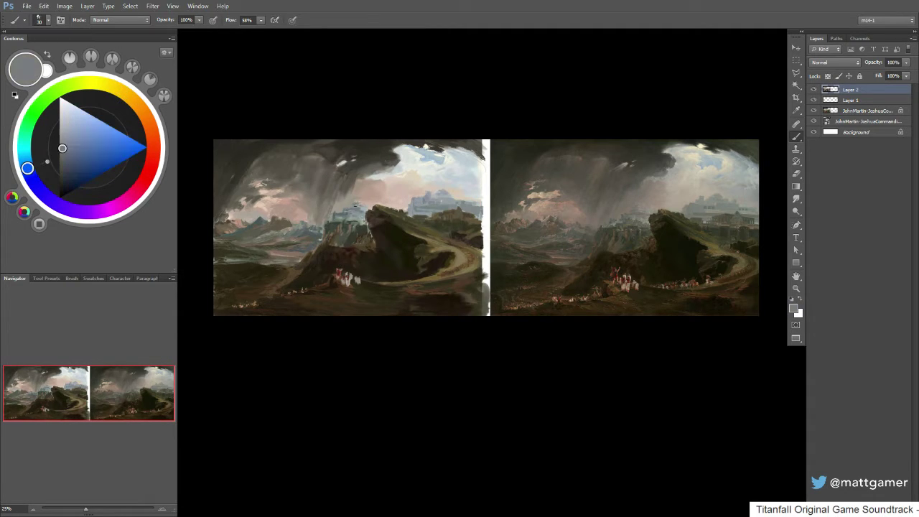
{"action": "left_click", "coordinate": [359, 208], "text": "alt"}
{"action": "left_click", "coordinate": [339, 216], "text": "alt"}
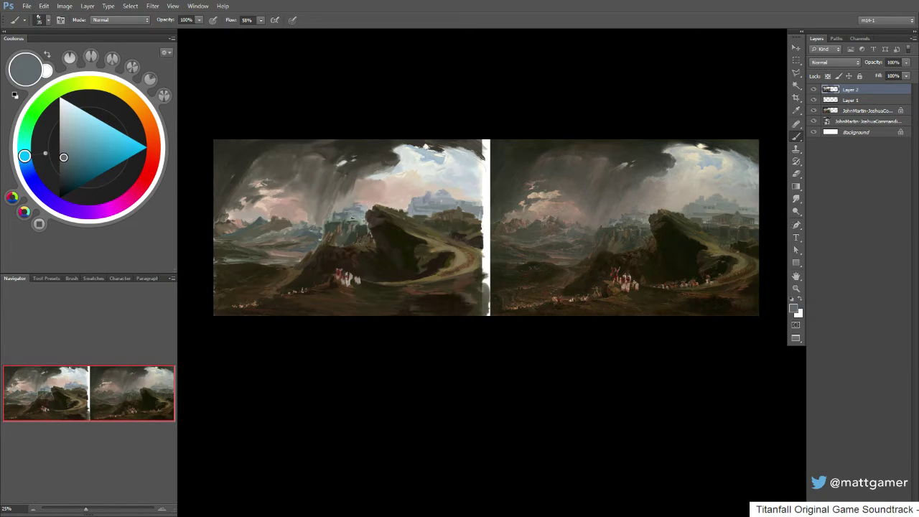
- Shape the cliff face and its shadowed base with sampled olive-grey, dark olive and near-black, enlarging the brush to 45
{"action": "left_click", "coordinate": [346, 237], "text": "alt"}
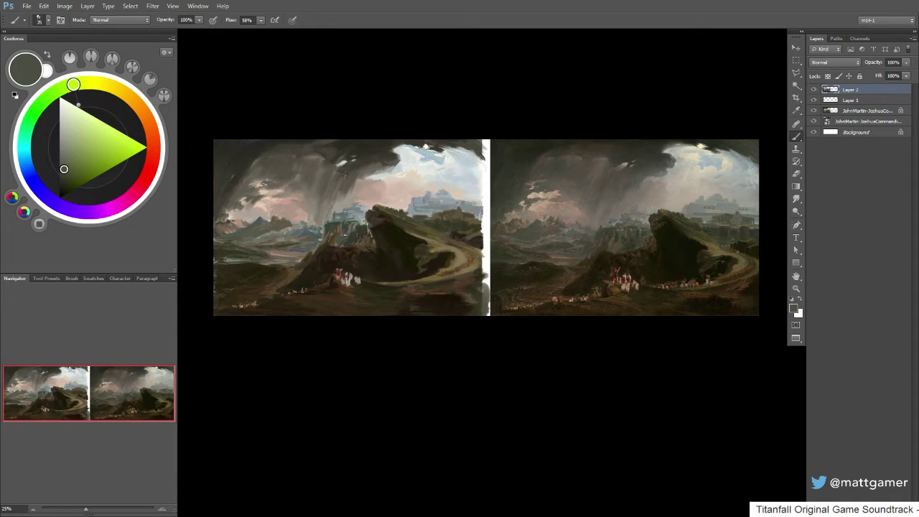
{"action": "left_click", "coordinate": [355, 236], "text": "alt"}
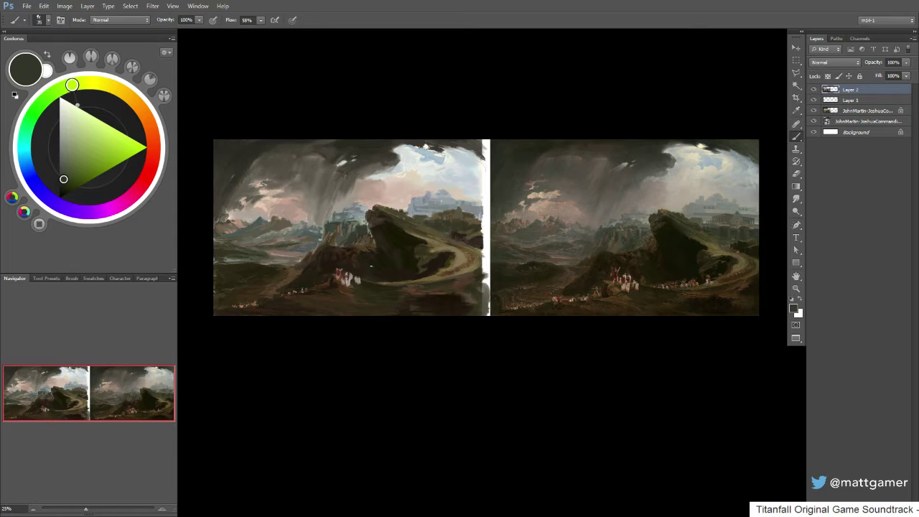
{"action": "left_click", "coordinate": [372, 252], "text": "alt"}
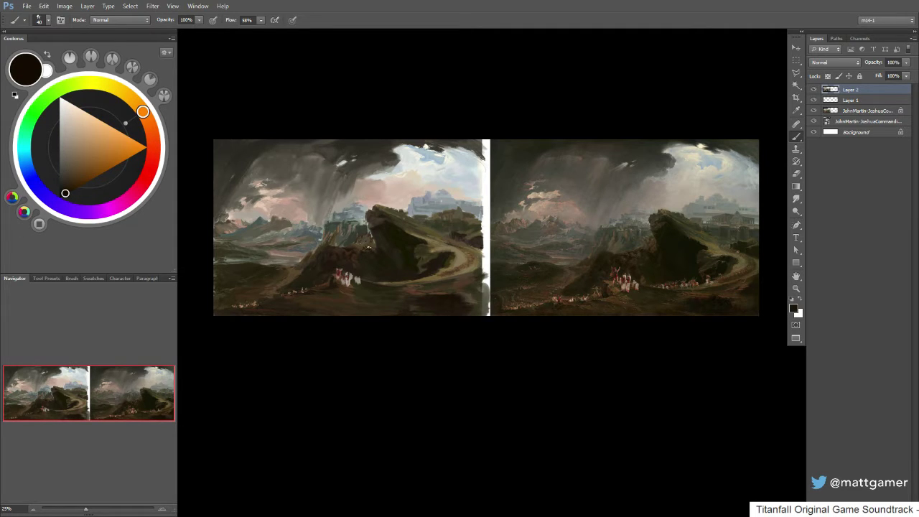
{"action": "left_click", "coordinate": [357, 244], "text": "alt"}
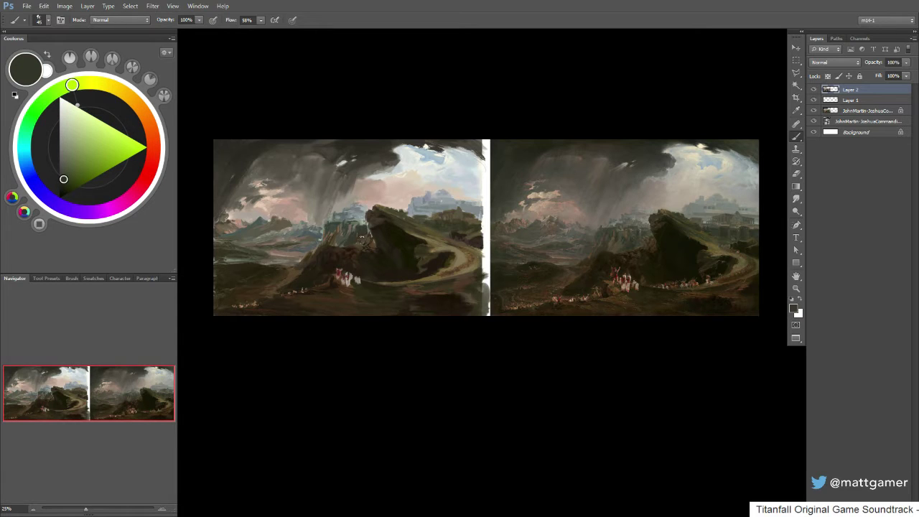
- Blend the rocks where the cliffs meet the dark outcrop with sampled dark brown and olive-brown at brush size 45
{"action": "left_click", "coordinate": [370, 242], "text": "alt"}
{"action": "key", "text": "]"}
{"action": "left_click", "coordinate": [368, 234], "text": "alt"}
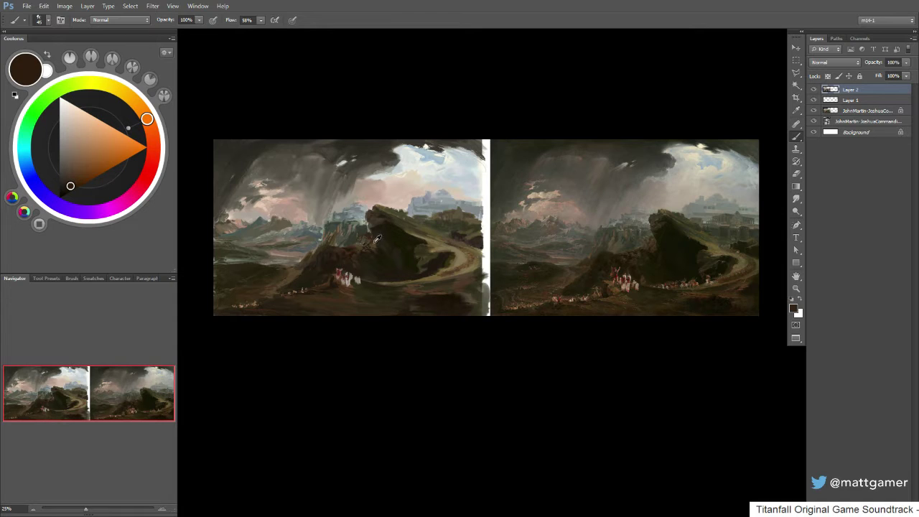
{"action": "left_click", "coordinate": [372, 240], "text": "alt"}
{"action": "left_click", "coordinate": [373, 243], "text": "alt"}
{"action": "left_click", "coordinate": [368, 248], "text": "alt"}
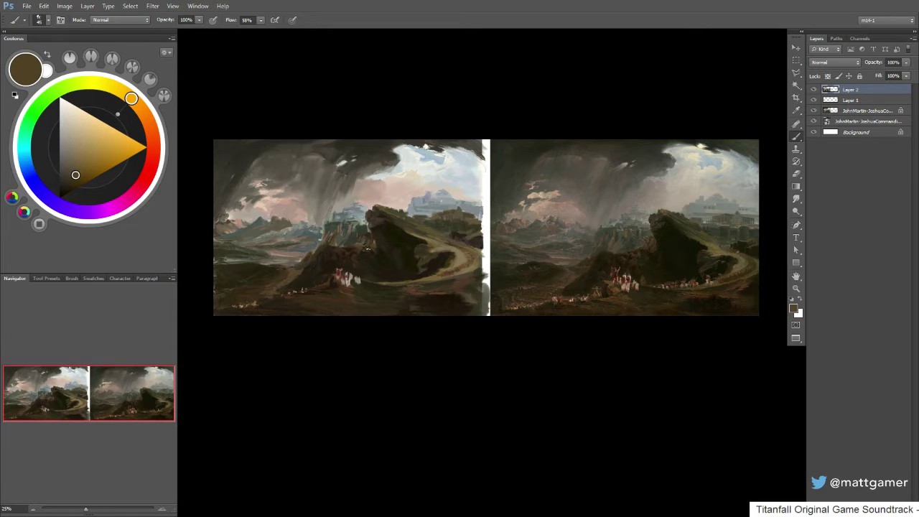
- Rework the left foreground slopes beside the mound with sampled dark olive, grey-brown and near-black tones
{"action": "key", "text": "alt"}
{"action": "left_click", "coordinate": [255, 297], "text": "alt"}
{"action": "left_click", "coordinate": [241, 291], "text": "alt"}
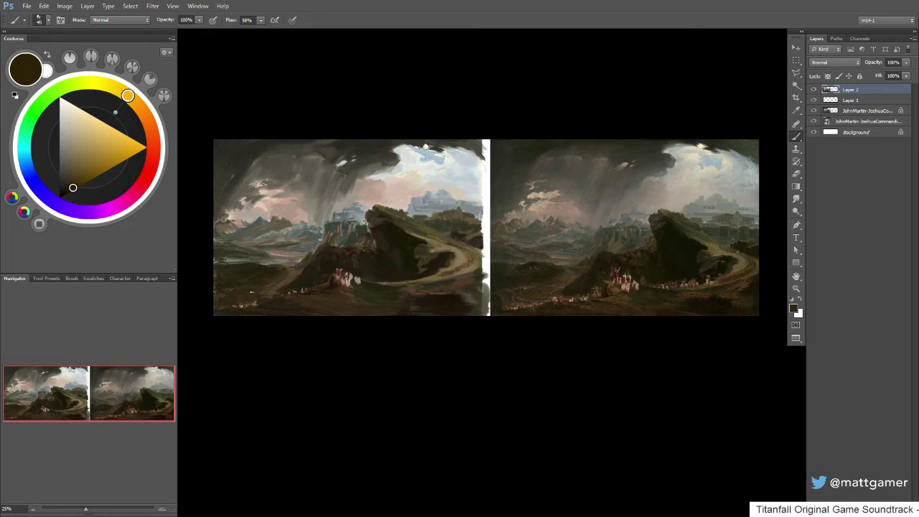
{"action": "left_click", "coordinate": [298, 264], "text": "alt"}
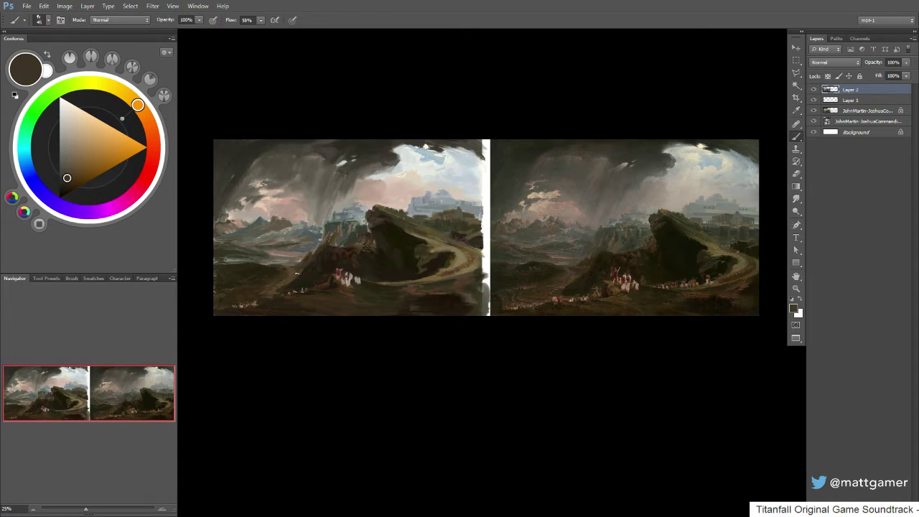
{"action": "left_click", "coordinate": [301, 261], "text": "alt"}
{"action": "left_click", "coordinate": [301, 267], "text": "alt"}
{"action": "left_click", "coordinate": [275, 270], "text": "alt"}
{"action": "left_click", "coordinate": [233, 281], "text": "alt"}
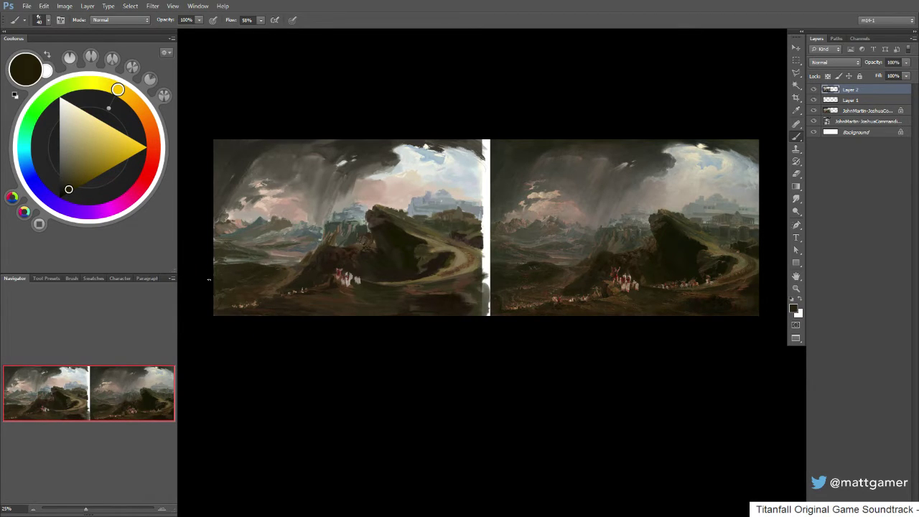
- Touch up the left valley slopes with sampled grey-green and dark olive-grey tones
{"action": "left_click", "coordinate": [207, 277], "text": "alt"}
{"action": "left_click", "coordinate": [229, 256], "text": "alt"}
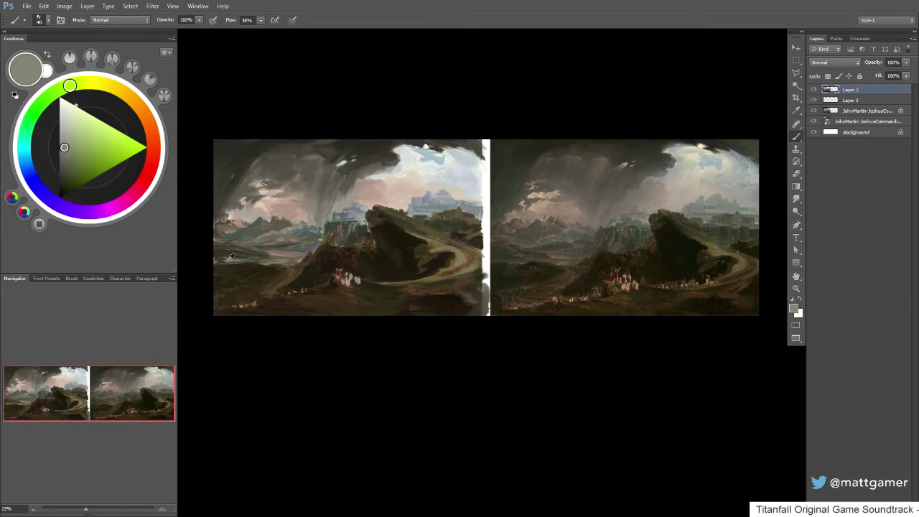
{"action": "left_click", "coordinate": [225, 263], "text": "alt"}
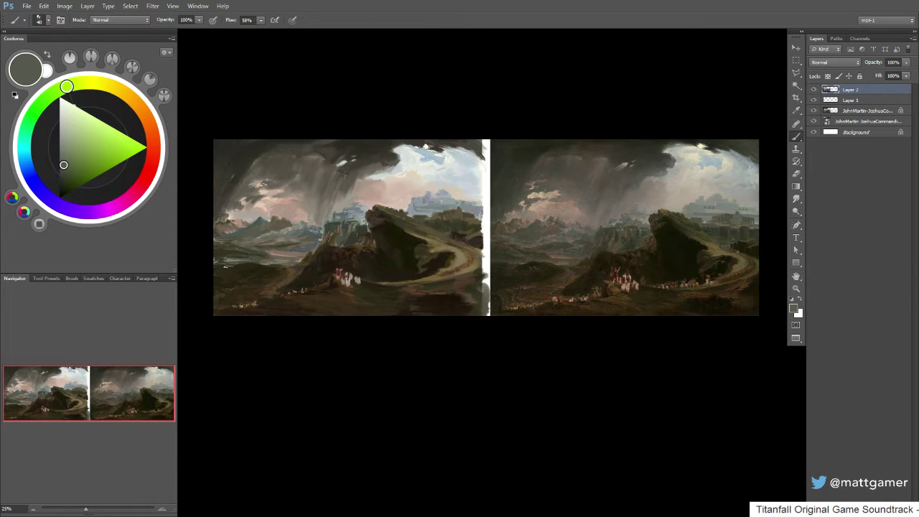
- Rework the ground around the central group of figures with near-black, dark brown and mid-brown, enlarging the brush to 60
{"action": "left_click", "coordinate": [327, 278], "text": "alt"}
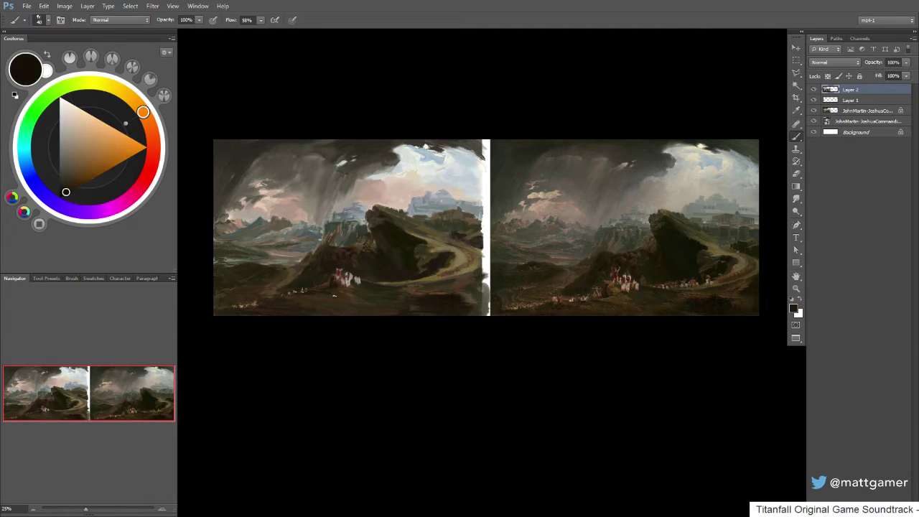
{"action": "left_click", "coordinate": [333, 281], "text": "alt"}
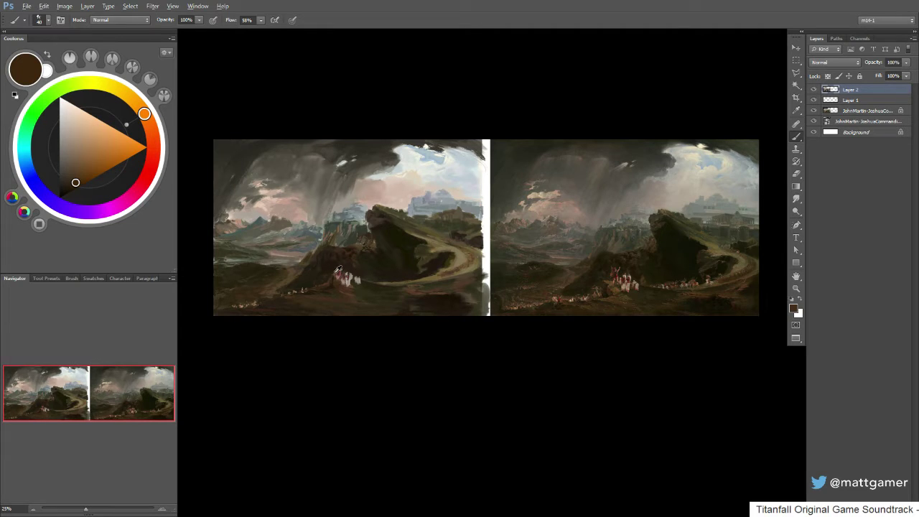
{"action": "left_click_drag", "start_coordinate": [77, 171], "coordinate": [85, 159]}
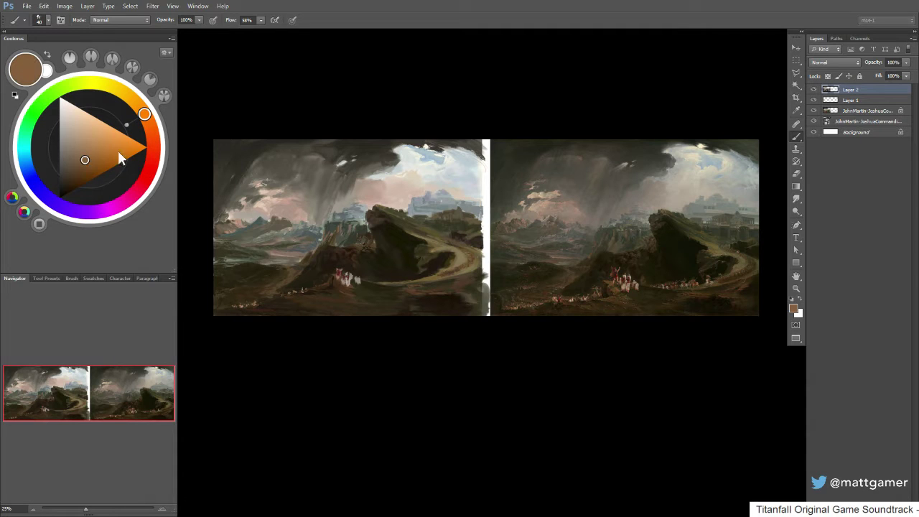
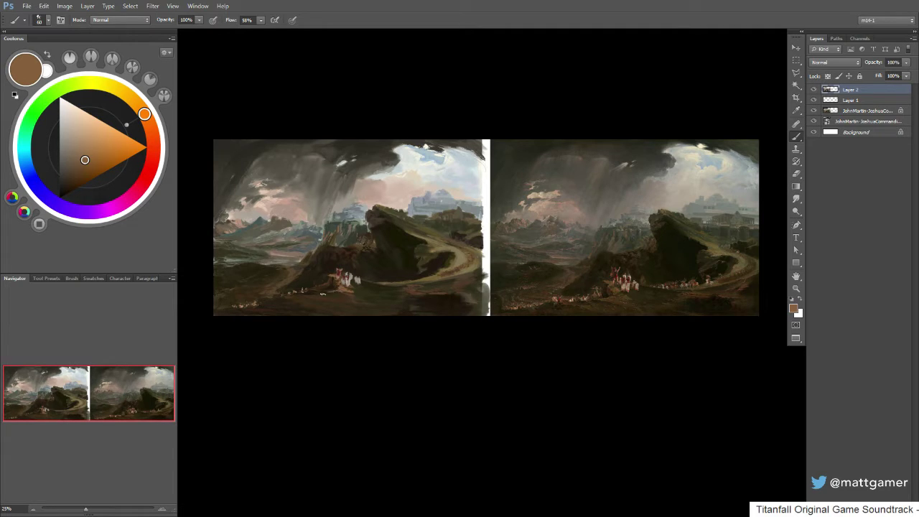
{"action": "left_click", "coordinate": [348, 284], "text": "alt"}
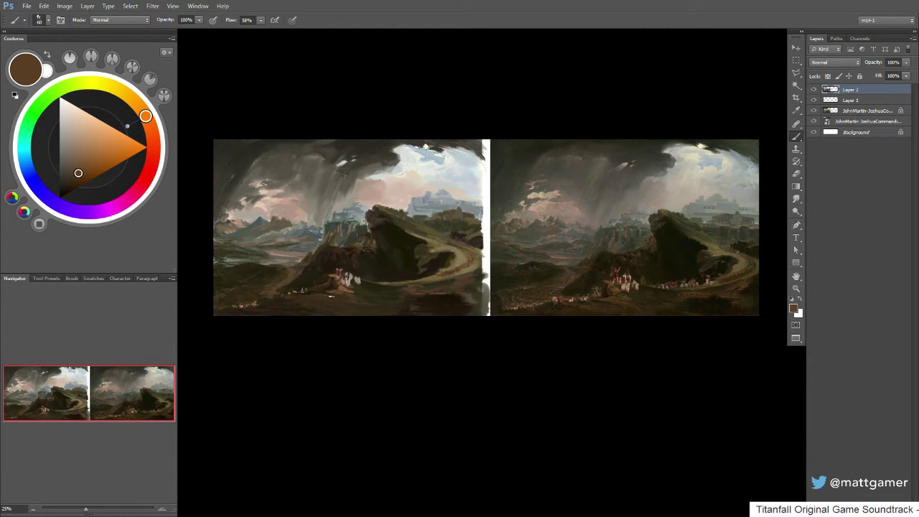
{"action": "left_click", "coordinate": [317, 288], "text": "alt"}
- Dab the small procession figures in the left foreground with muted tan, grey-brown, orange-brown and dark red-brown at brush size 60
{"action": "left_click", "coordinate": [243, 302], "text": "alt"}
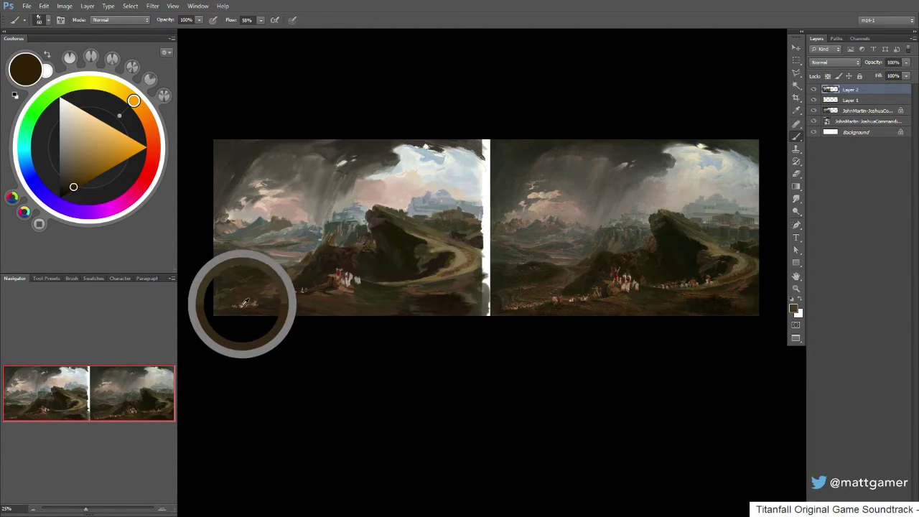
{"action": "left_click", "coordinate": [82, 150]}
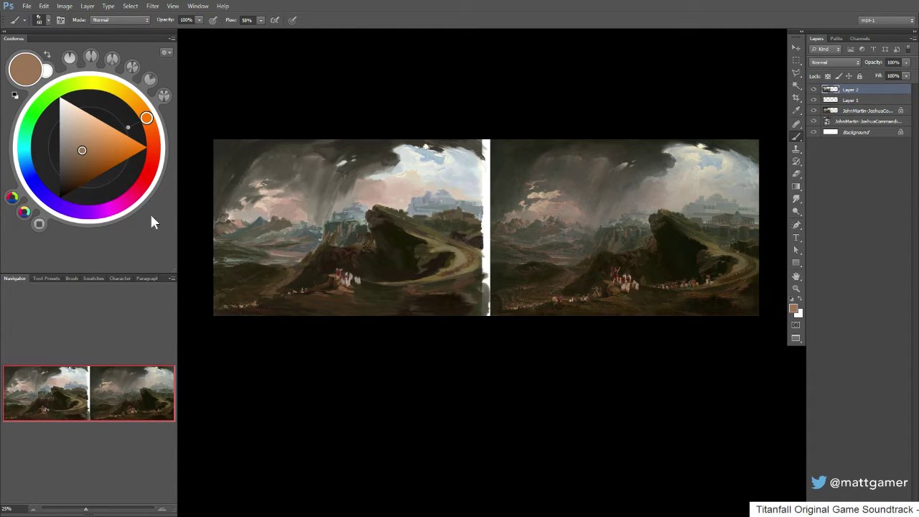
{"action": "left_click", "coordinate": [79, 168]}
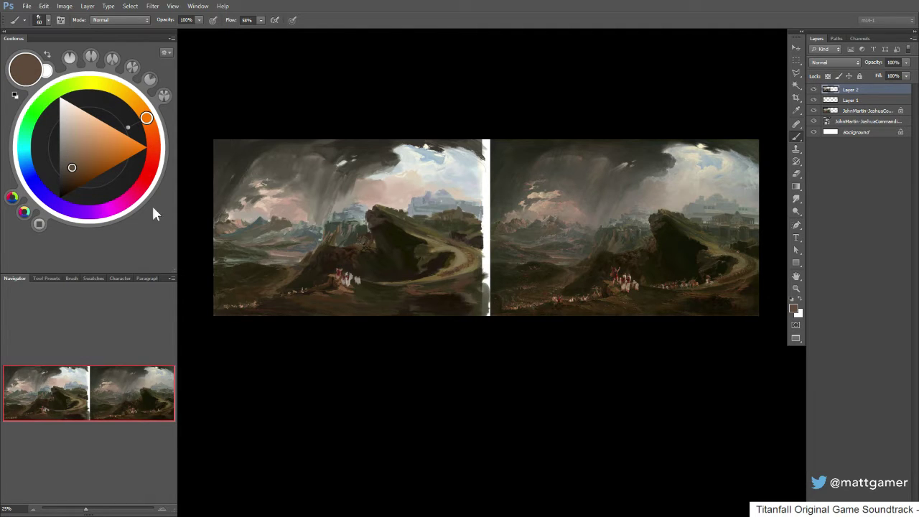
{"action": "left_click", "coordinate": [84, 167]}
{"action": "left_click", "coordinate": [142, 114]}
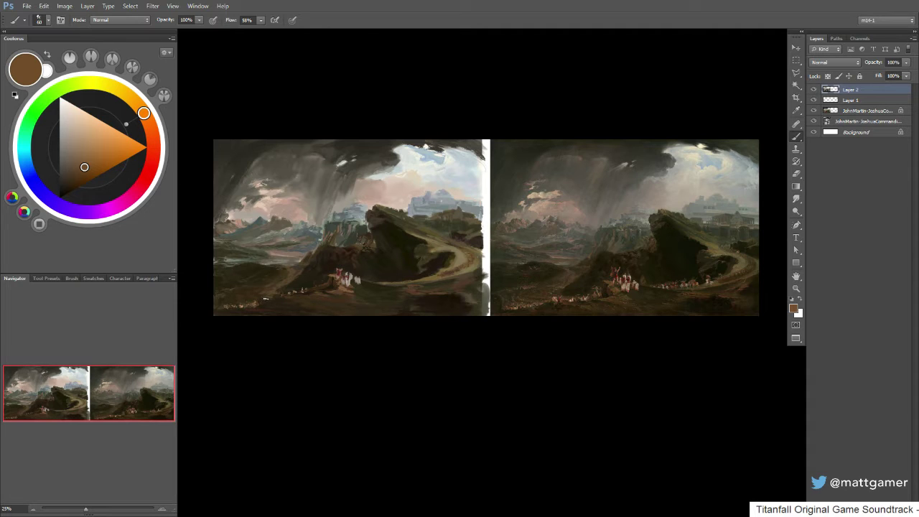
{"action": "left_click_drag", "start_coordinate": [142, 113], "coordinate": [153, 146]}
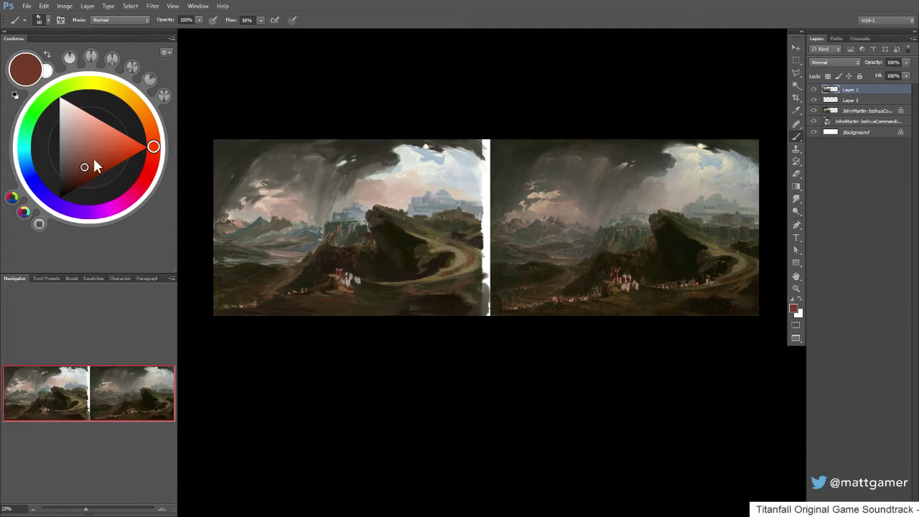
{"action": "left_click_drag", "start_coordinate": [81, 169], "coordinate": [77, 172]}
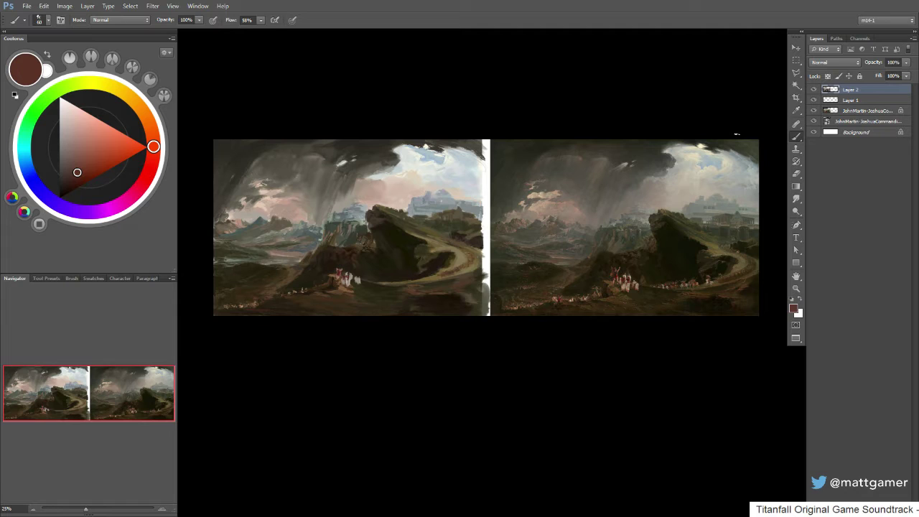
- Merge the top three painting layers into a single layer above the reference
{"action": "key", "text": "r"}
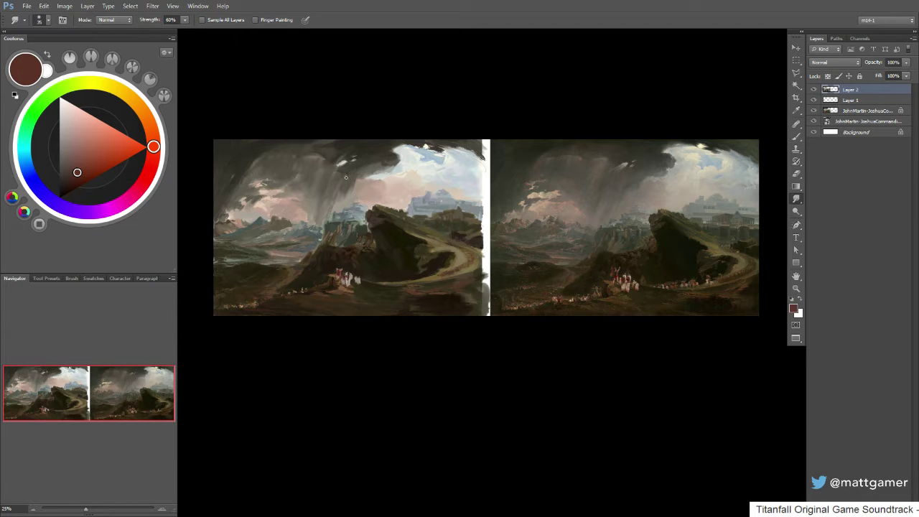
{"action": "left_click", "coordinate": [847, 112], "text": "shift"}
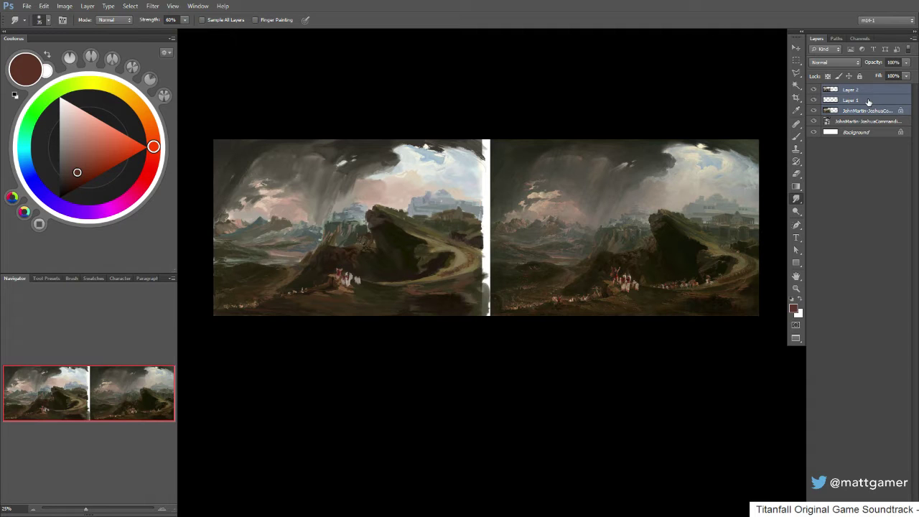
{"action": "key", "text": "ctrl+e"}
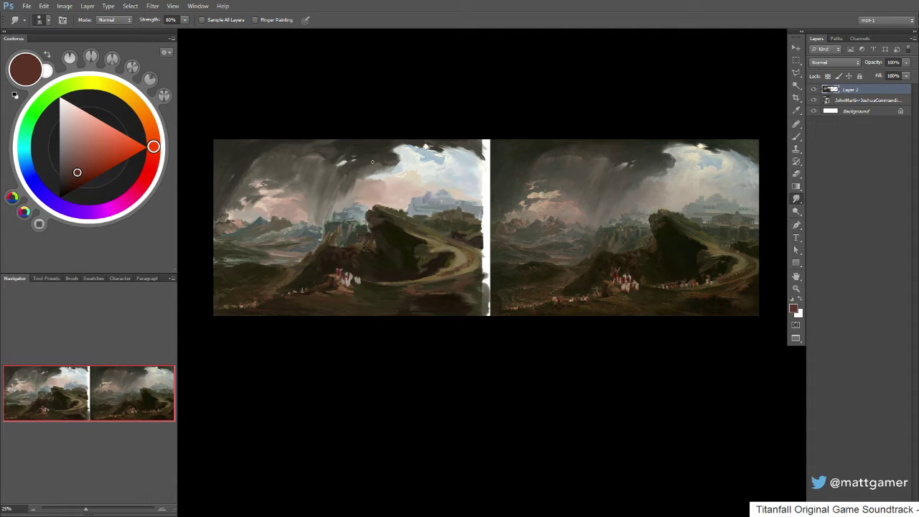
- Refine the small bright break in the dark storm clouds with sampled off-white and warm greys, smudging and painting around it
{"action": "key", "text": "b"}
{"action": "left_click", "coordinate": [343, 161], "text": "alt"}
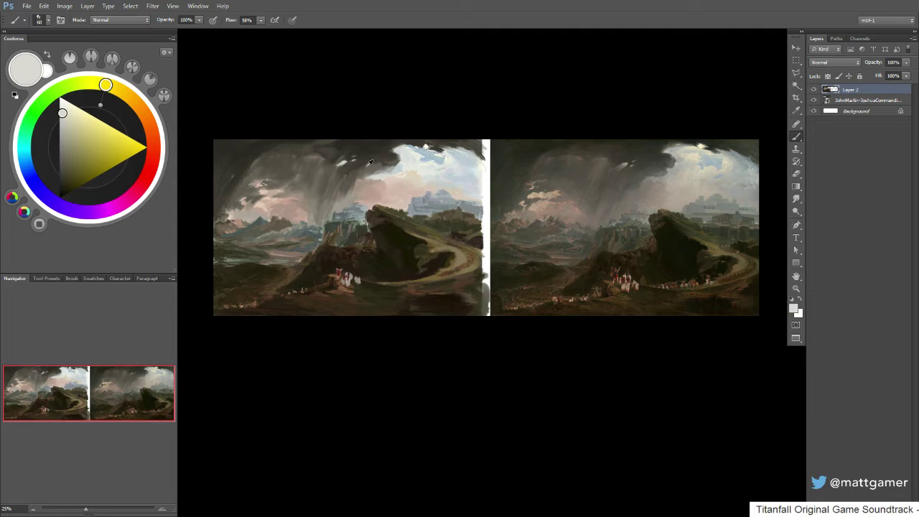
{"action": "left_click", "coordinate": [343, 162], "text": "alt"}
{"action": "key", "text": "r"}
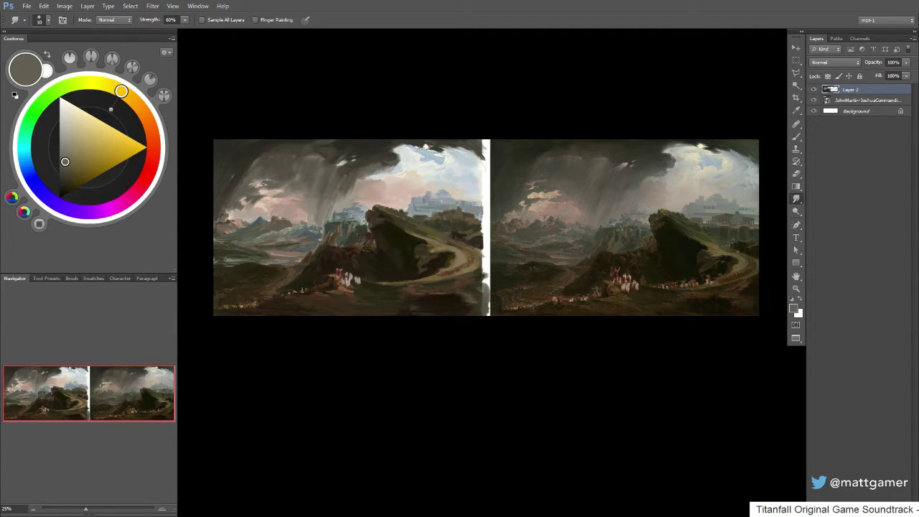
{"action": "key", "text": "b"}
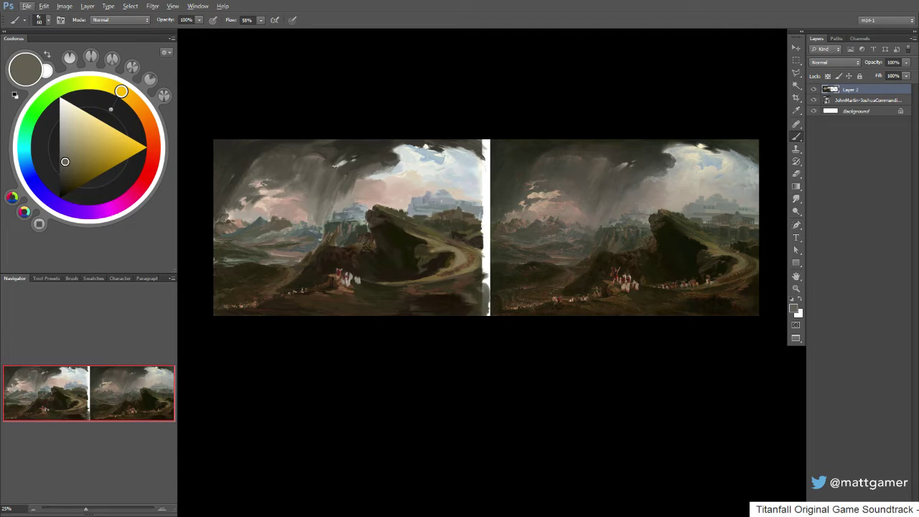
{"action": "left_click", "coordinate": [335, 165], "text": "alt"}
{"action": "key", "text": "bracketleft"}
{"action": "left_click_drag", "start_coordinate": [334, 165], "coordinate": [340, 164]}
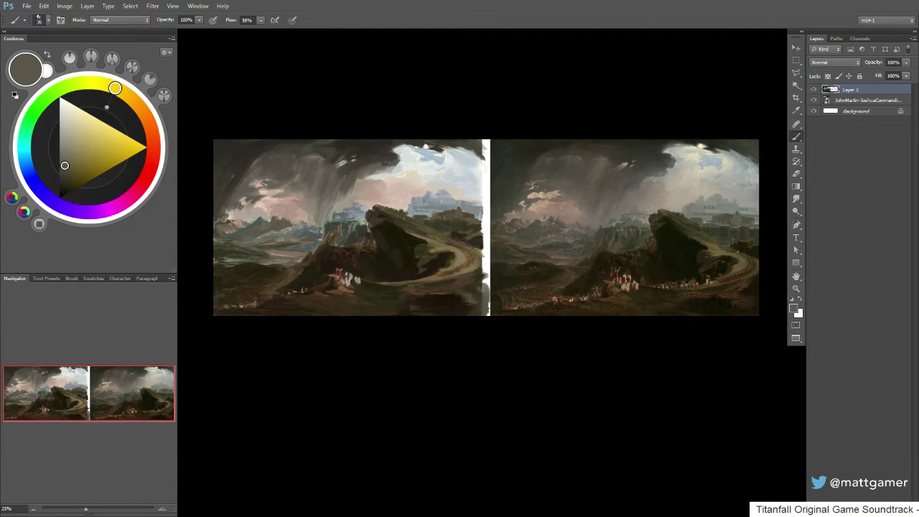
- Refine the boundary between bright sky and storm cloud with sampled cream, off-white, grey-brown and light grey, softening it with the Smudge tool
{"action": "left_click", "coordinate": [426, 146], "text": "alt"}
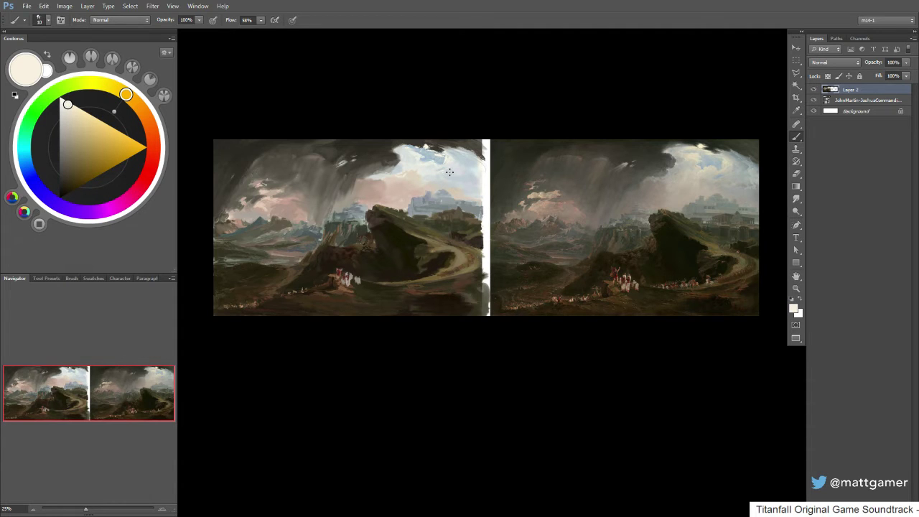
{"action": "left_click", "coordinate": [419, 147], "text": "alt"}
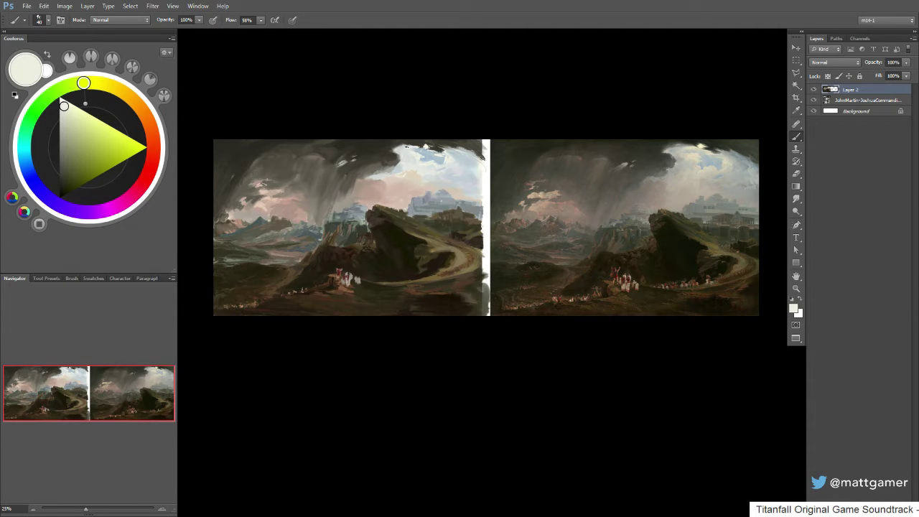
{"action": "left_click", "coordinate": [397, 160], "text": "alt"}
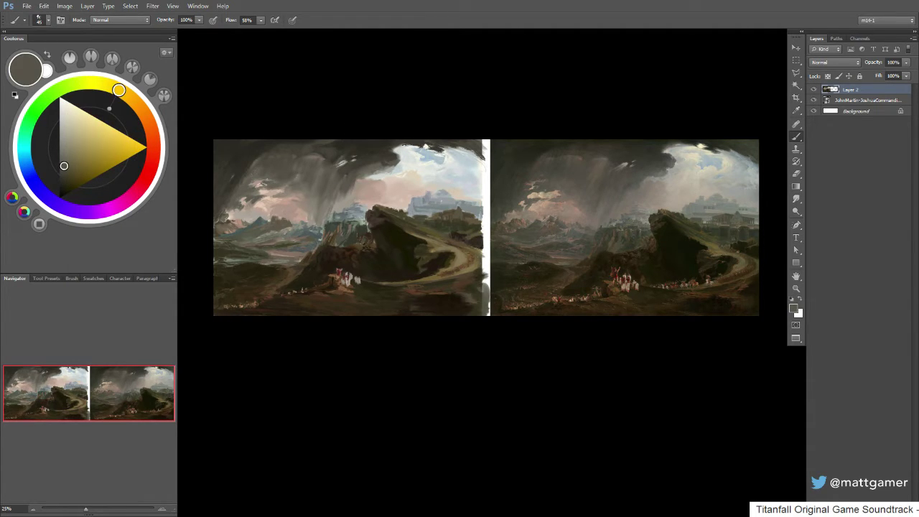
{"action": "key", "text": "r"}
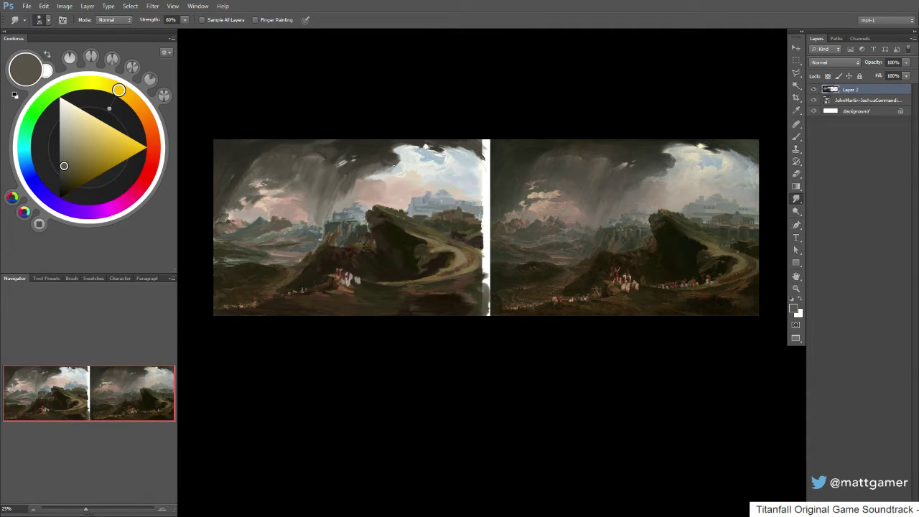
{"action": "key", "text": "b"}
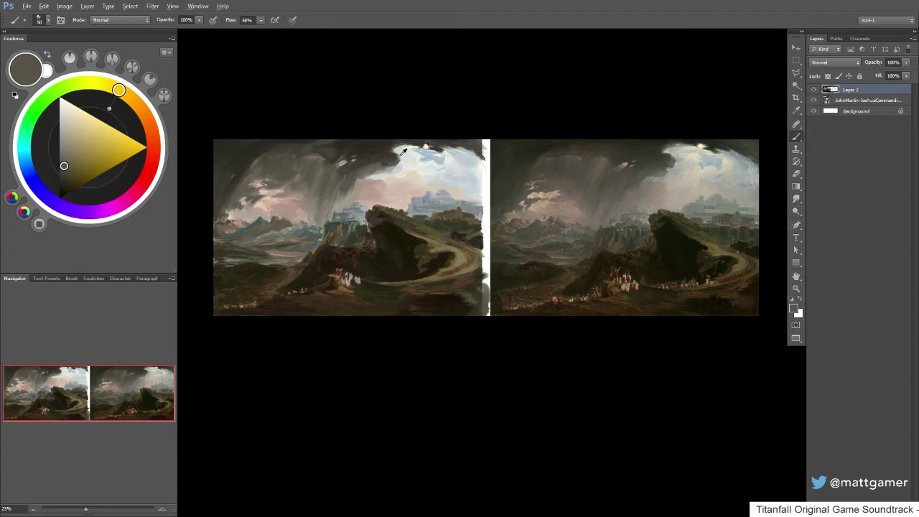
{"action": "left_click", "coordinate": [393, 165], "text": "alt"}
{"action": "key", "text": "r"}
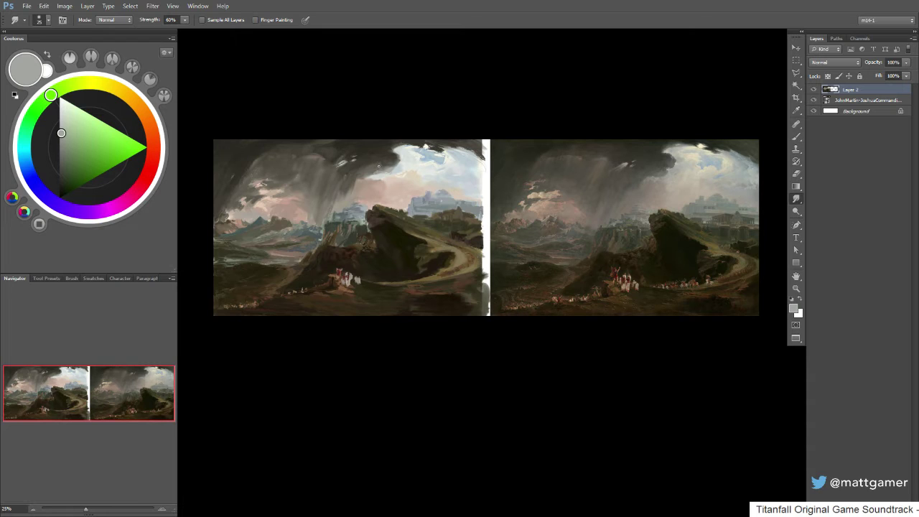
- Shape the upper storm cloud with sampled dark grey-brown, enlarging the brush to 70 and smudging along the sky's upper edge
{"action": "key", "text": "b"}
{"action": "left_click", "coordinate": [376, 160], "text": "alt"}
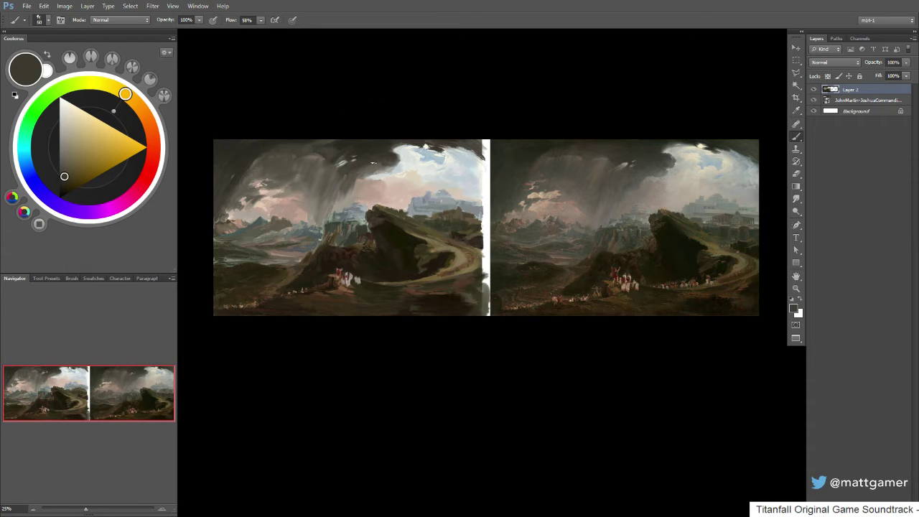
{"action": "key", "text": "bracketright"}
{"action": "key", "text": "bracketright"}
{"action": "key", "text": "r"}
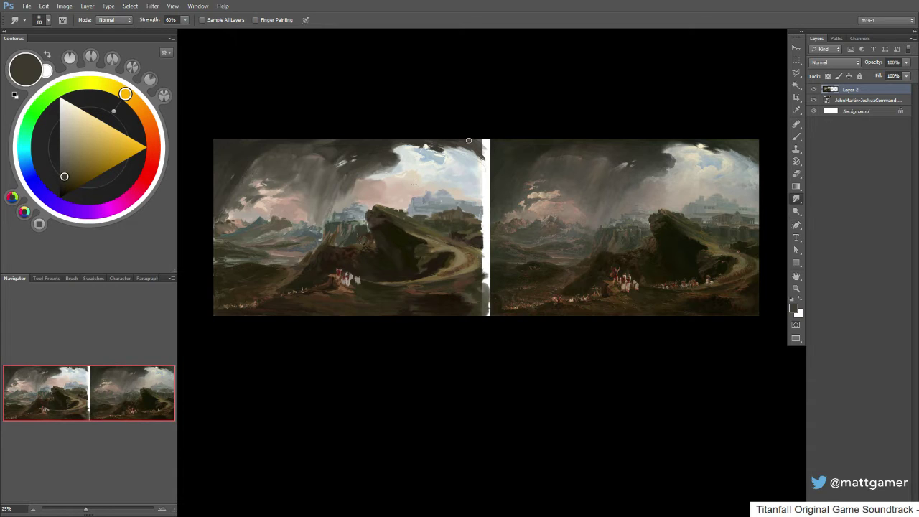
{"action": "key", "text": "bracketleft"}
{"action": "key", "text": "bracketleft"}
{"action": "key", "text": "b"}
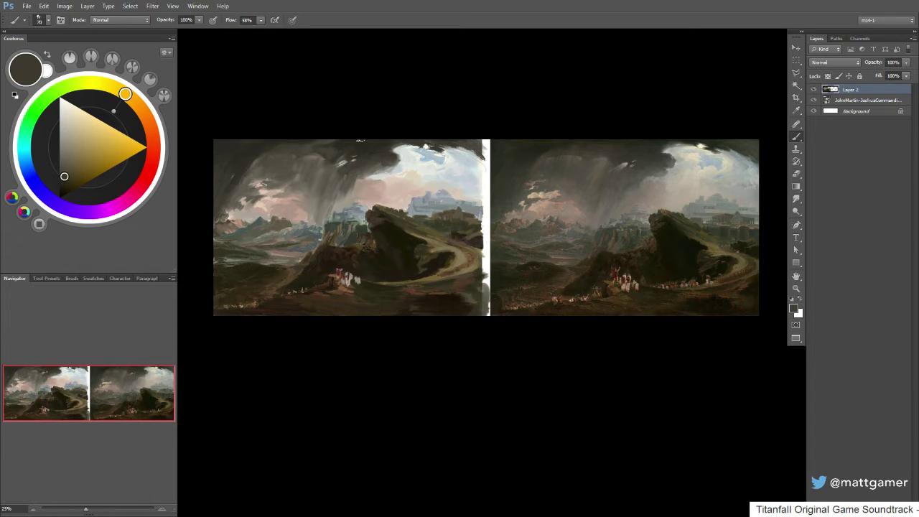
- Mirror the canvas horizontally and rework the outer bend of the road with sampled olive-brown, warm brown and tan
{"action": "key", "text": "ctrl+shift+h"}
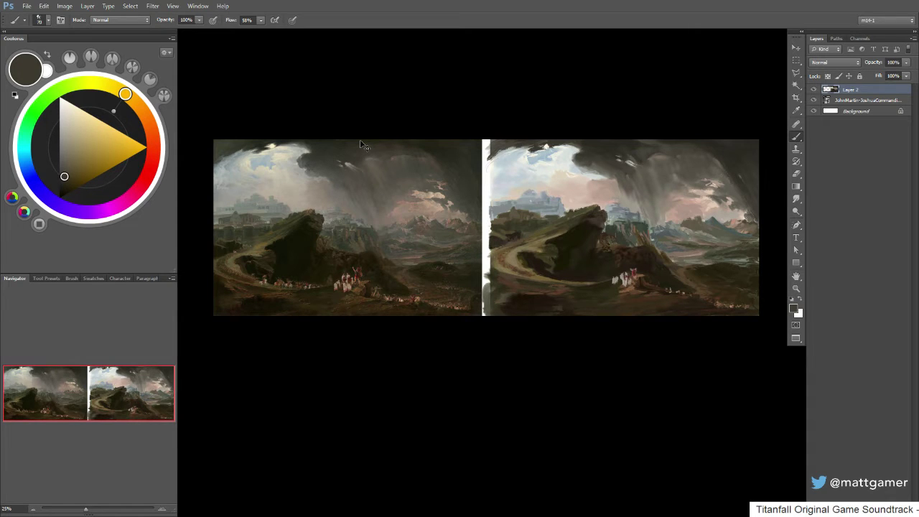
{"action": "left_click", "coordinate": [502, 259], "text": "alt"}
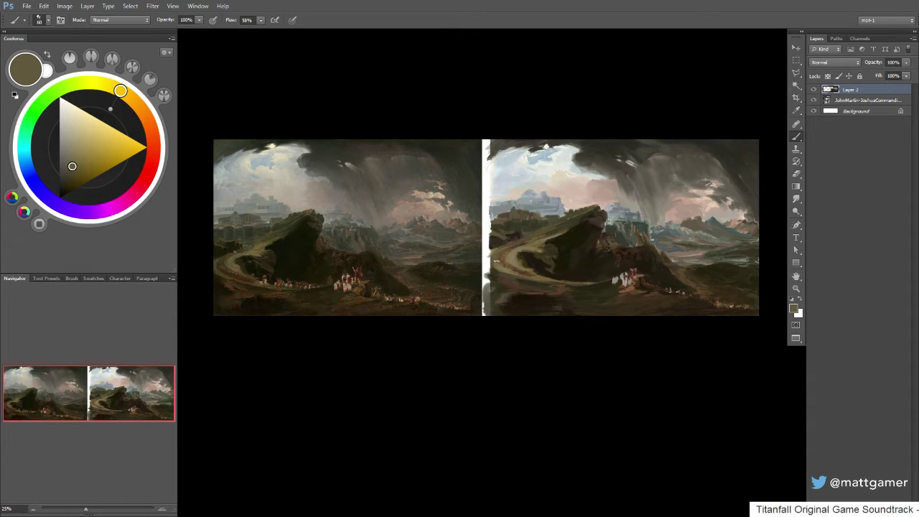
{"action": "left_click", "coordinate": [501, 264], "text": "alt"}
{"action": "left_click", "coordinate": [501, 263], "text": "alt"}
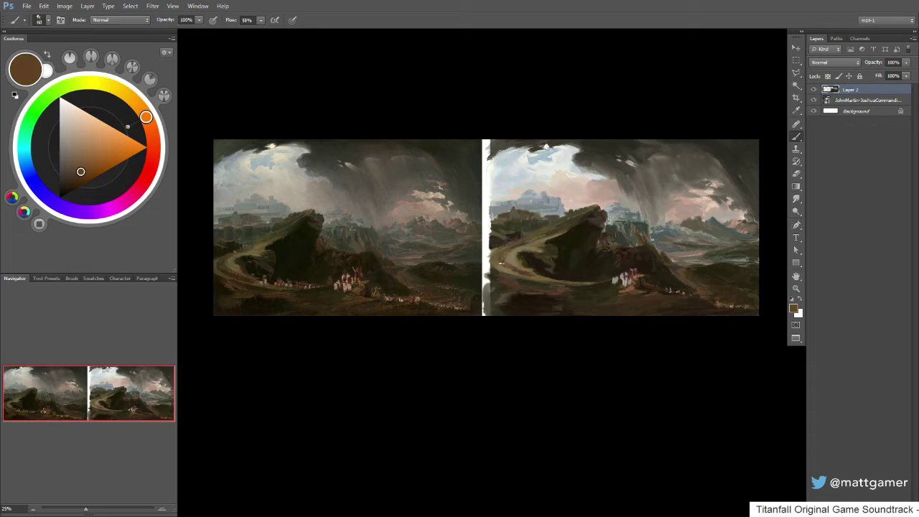
{"action": "left_click", "coordinate": [515, 264], "text": "alt"}
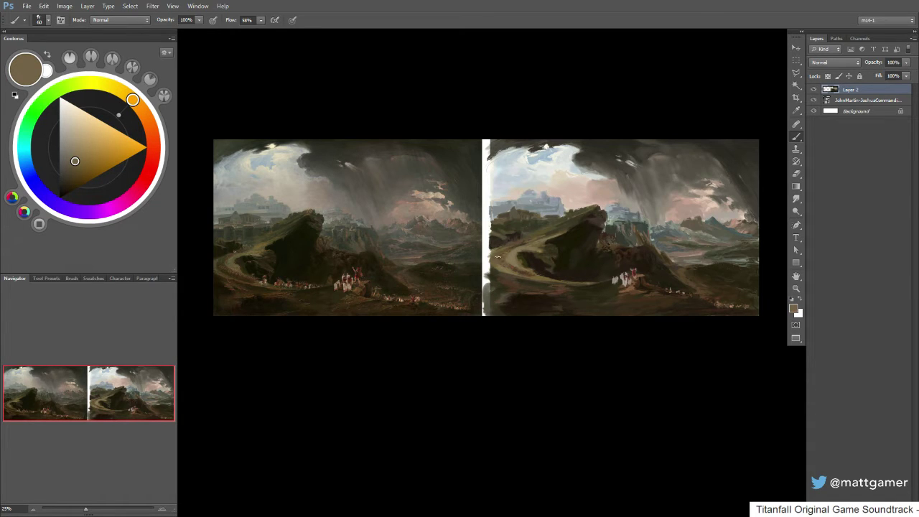
- Add reddish-brown and dark brown accents to the slope above the road bend, reducing the brush to 45
{"action": "left_click", "coordinate": [504, 251], "text": "alt"}
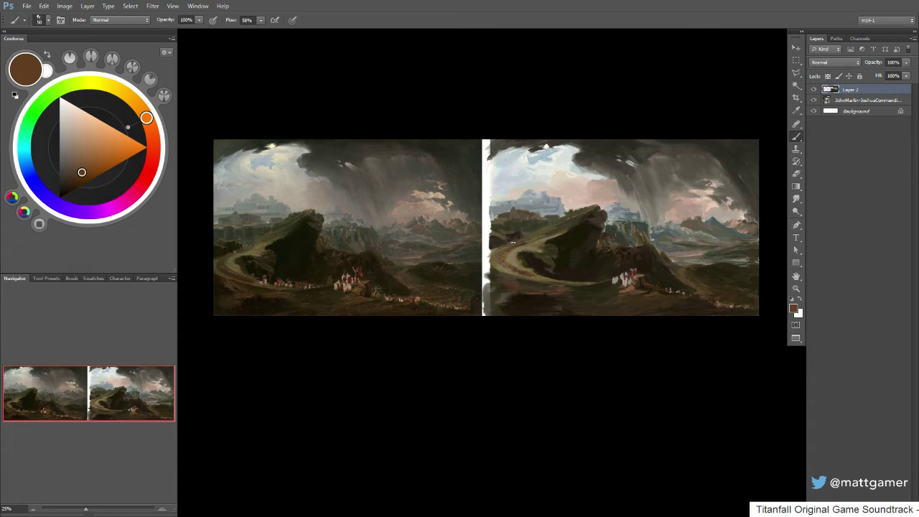
{"action": "key", "text": "alt"}
{"action": "left_click_drag", "start_coordinate": [85, 154], "coordinate": [75, 180]}
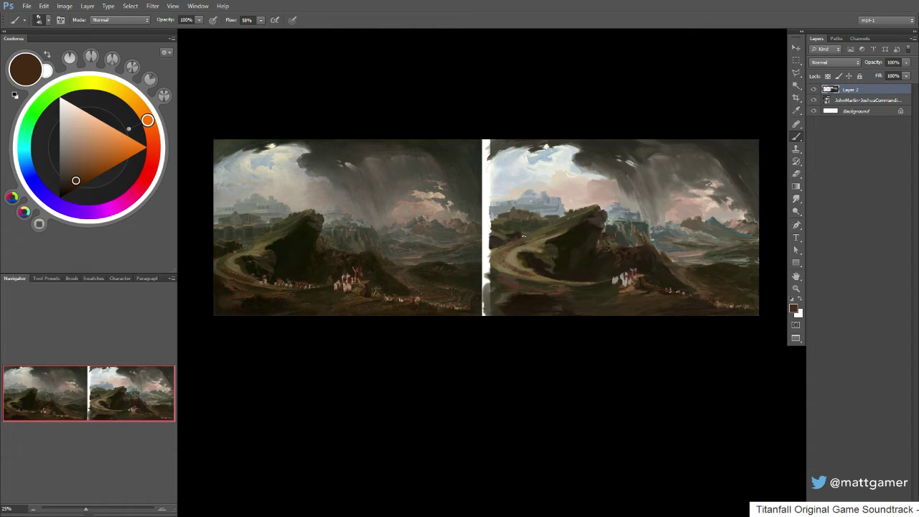
- Paint over the slope above the road with sampled dark olive tones and a greener olive picked on the colour wheel
{"action": "left_click", "coordinate": [525, 236], "text": "alt"}
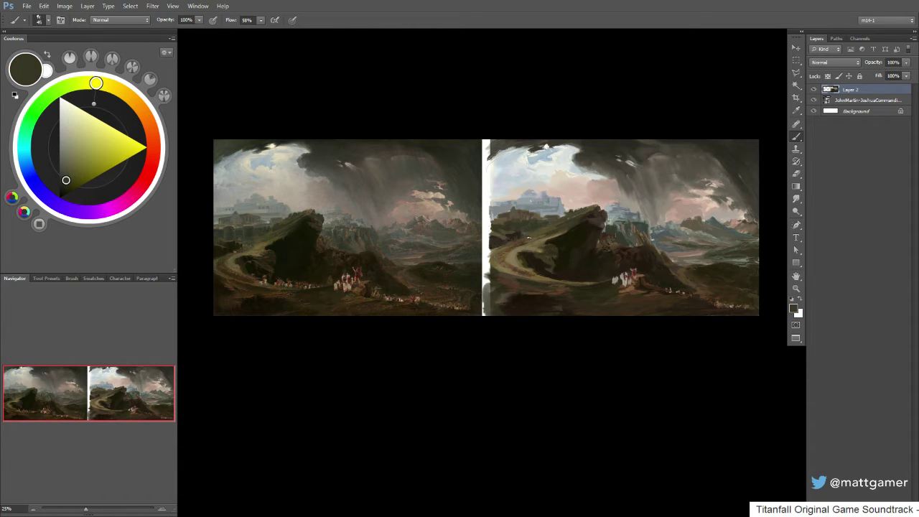
{"action": "left_click", "coordinate": [555, 222], "text": "alt"}
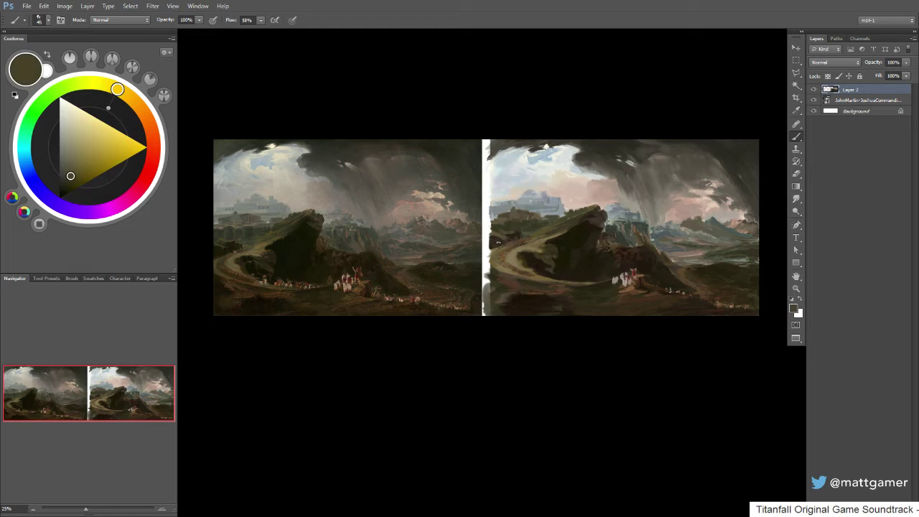
{"action": "left_click", "coordinate": [101, 84]}
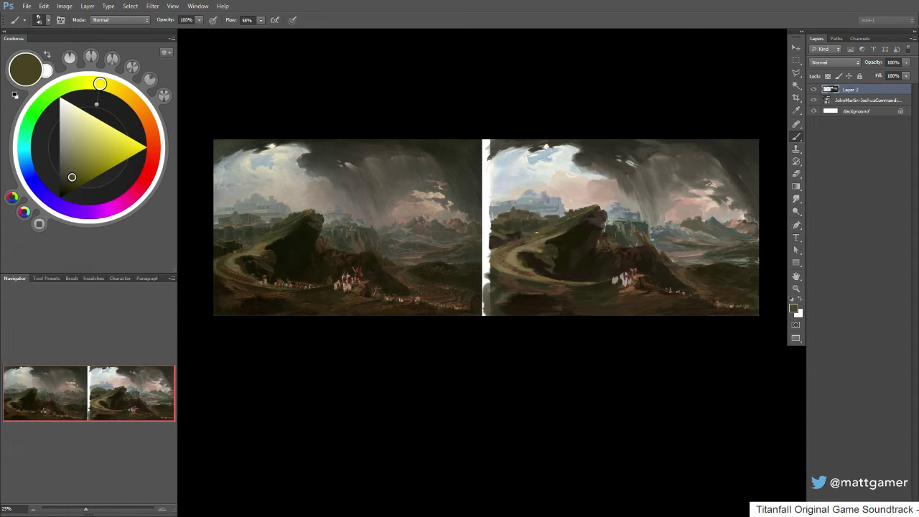
{"action": "left_click_drag", "start_coordinate": [559, 222], "coordinate": [574, 214]}
{"action": "left_click_drag", "start_coordinate": [510, 227], "coordinate": [518, 267]}
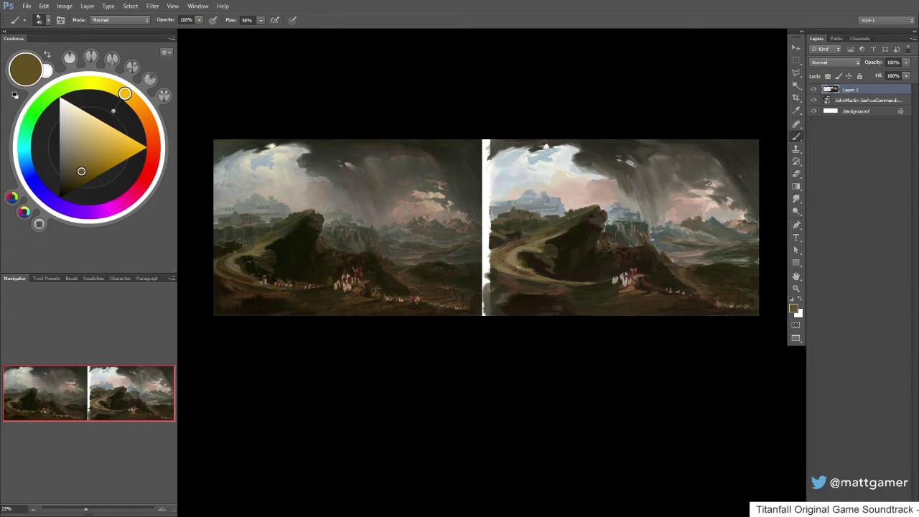
- Rework the road bend and its inner edge with sampled dark olive, tan and olive-brown, shifting one tone greener and enlarging the brush to 50
{"action": "left_click", "coordinate": [528, 259], "text": "alt"}
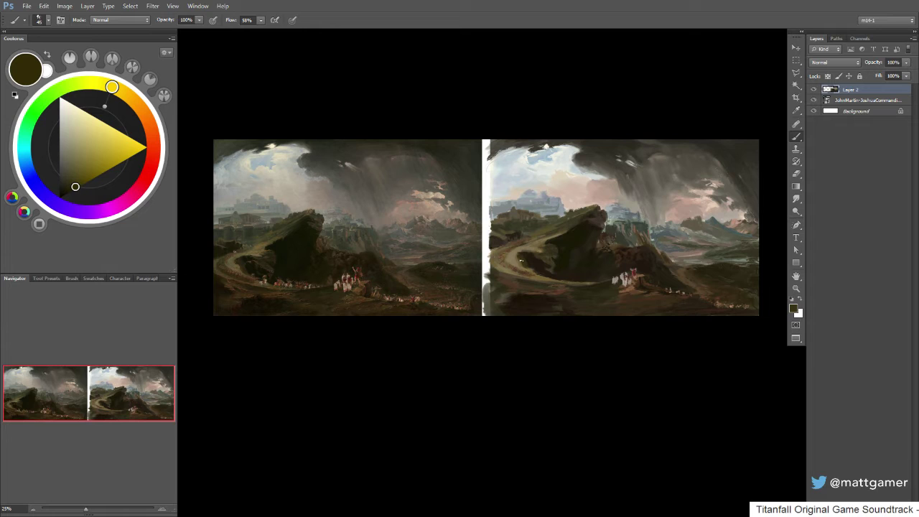
{"action": "left_click", "coordinate": [517, 262], "text": "alt"}
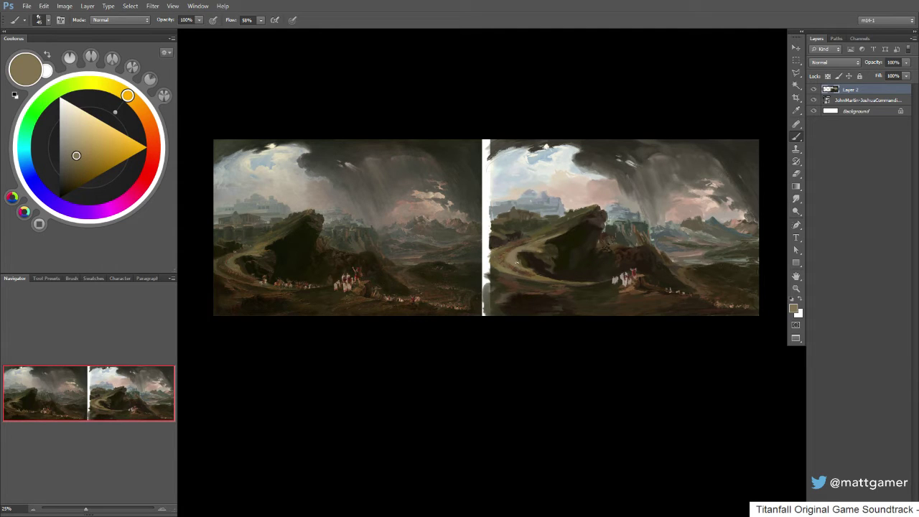
{"action": "left_click", "coordinate": [520, 257], "text": "alt"}
{"action": "left_click", "coordinate": [510, 260], "text": "alt"}
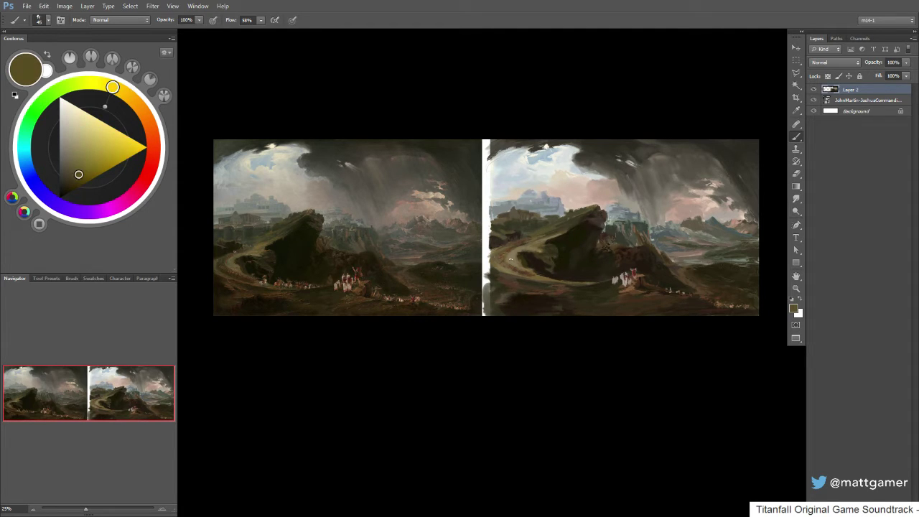
{"action": "key", "text": "5"}
{"action": "left_click", "coordinate": [515, 257], "text": "alt"}
{"action": "key", "text": "0"}
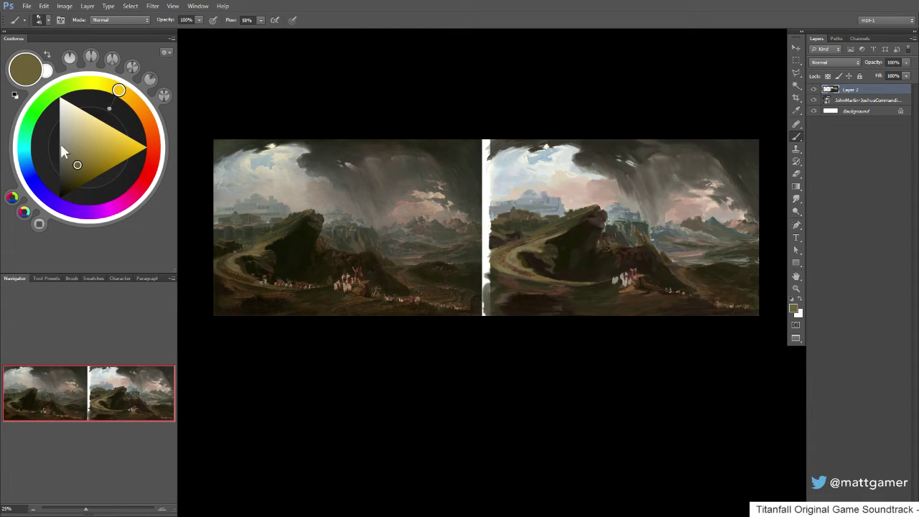
{"action": "left_click_drag", "start_coordinate": [117, 89], "coordinate": [93, 83]}
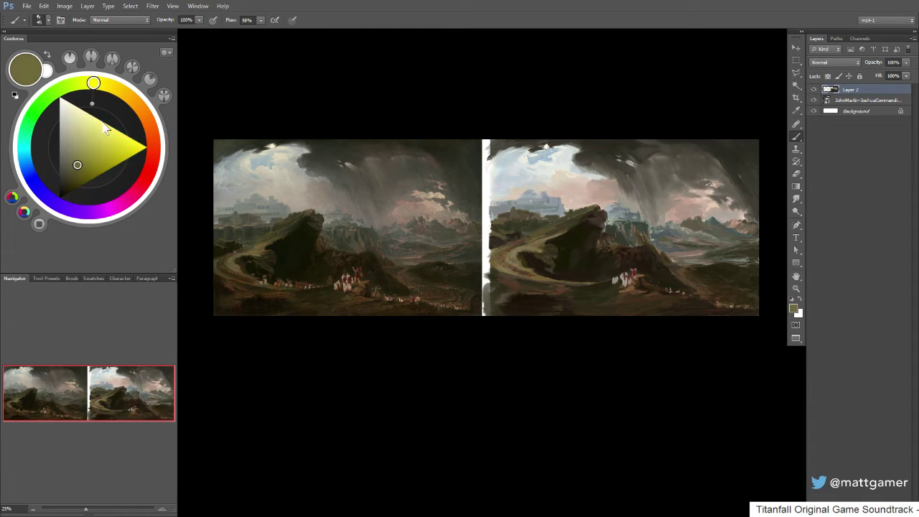
{"action": "left_click", "coordinate": [513, 262], "text": "alt"}
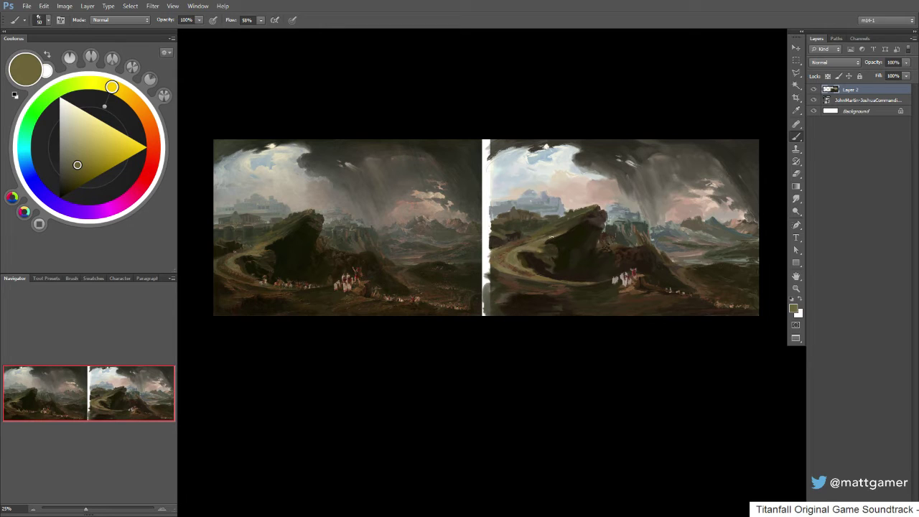
- Refine the upper stretch of the road with sampled dark olive, khaki and grey-olive, reducing the brush to 40
{"action": "left_click", "coordinate": [547, 238], "text": "alt"}
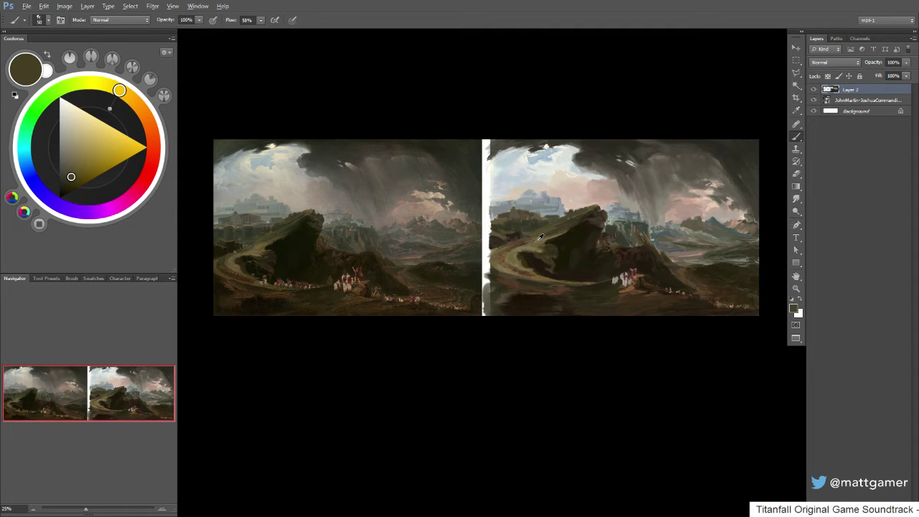
{"action": "left_click", "coordinate": [538, 239], "text": "alt"}
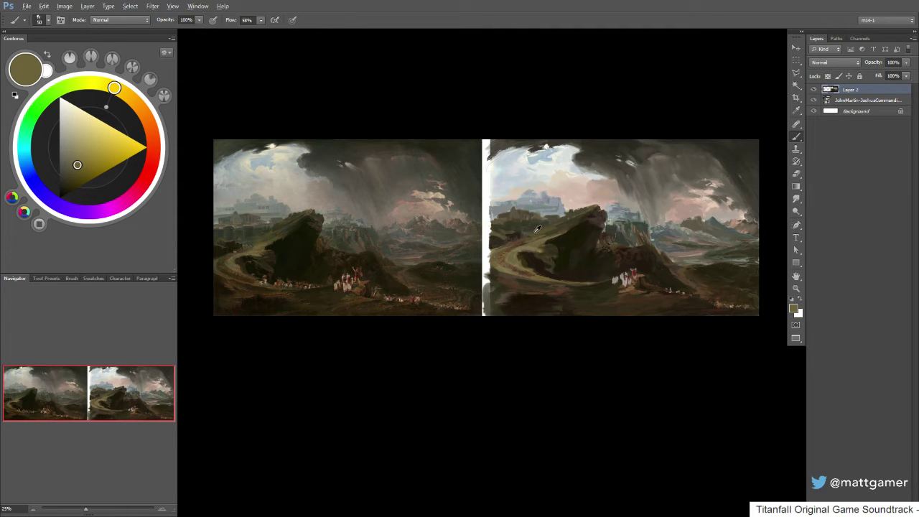
{"action": "left_click", "coordinate": [534, 229], "text": "alt"}
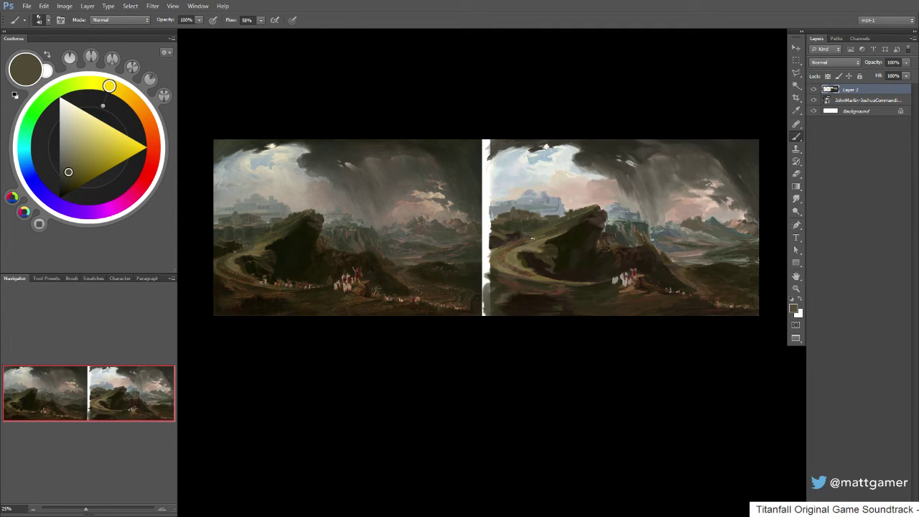
- Detail the small hill beyond the road with sampled dark green and olive-brown tones, reducing the brush to 25
{"action": "left_click", "coordinate": [507, 231], "text": "alt"}
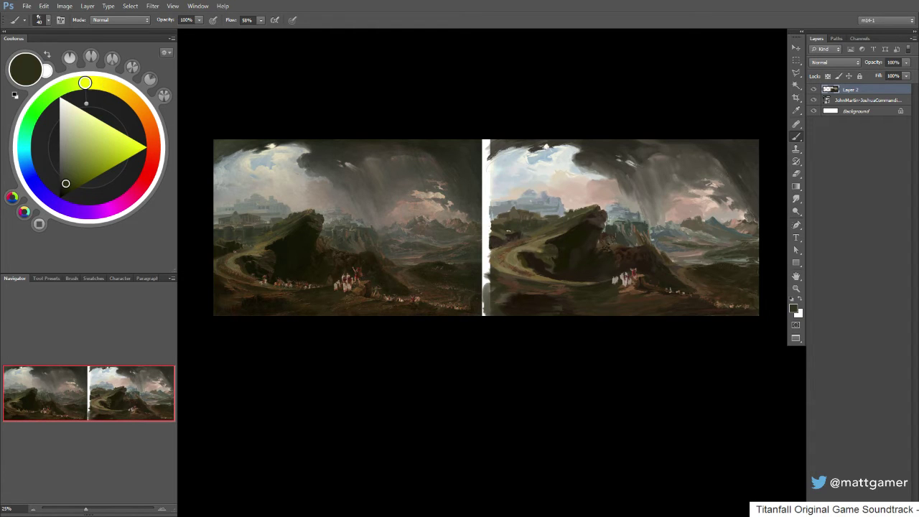
{"action": "key", "text": "bracketleft"}
{"action": "left_click", "coordinate": [516, 232], "text": "alt"}
{"action": "left_click", "coordinate": [512, 231], "text": "alt"}
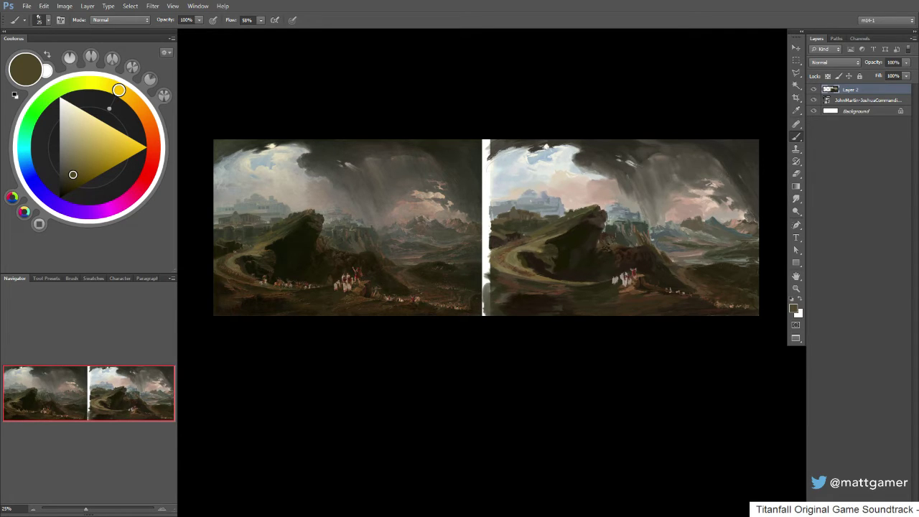
{"action": "left_click", "coordinate": [500, 225], "text": "alt"}
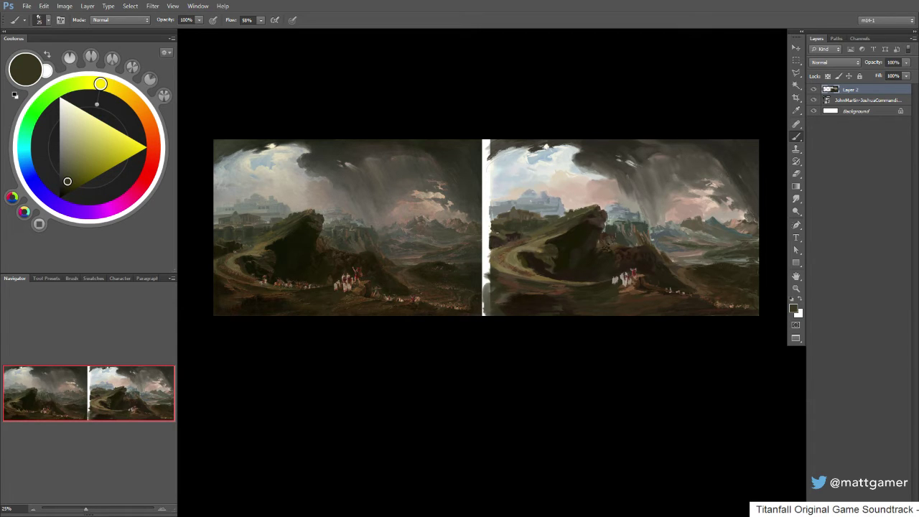
{"action": "left_click", "coordinate": [557, 237], "text": "alt"}
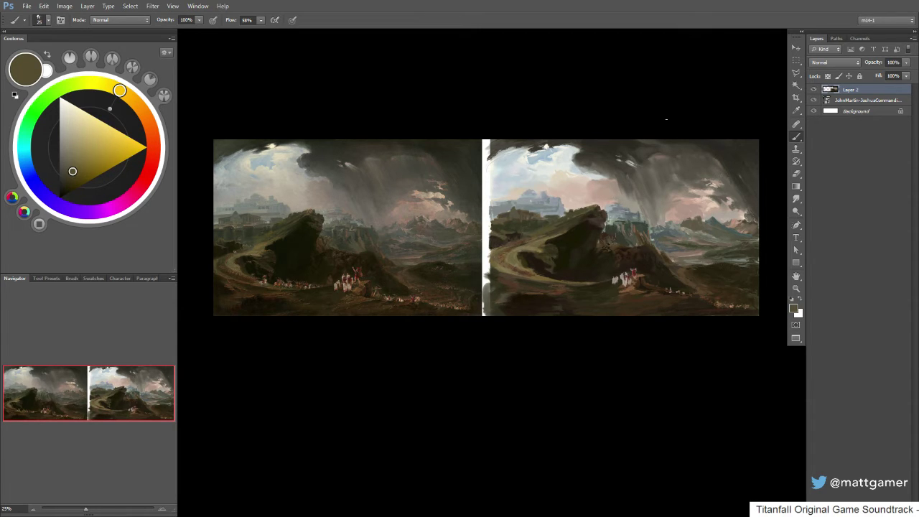
- Refine the procession figures with tan, dark red, a warmer red-brown and sampled dark brown at brush size 30
{"action": "left_click_drag", "start_coordinate": [726, 299], "coordinate": [733, 303]}
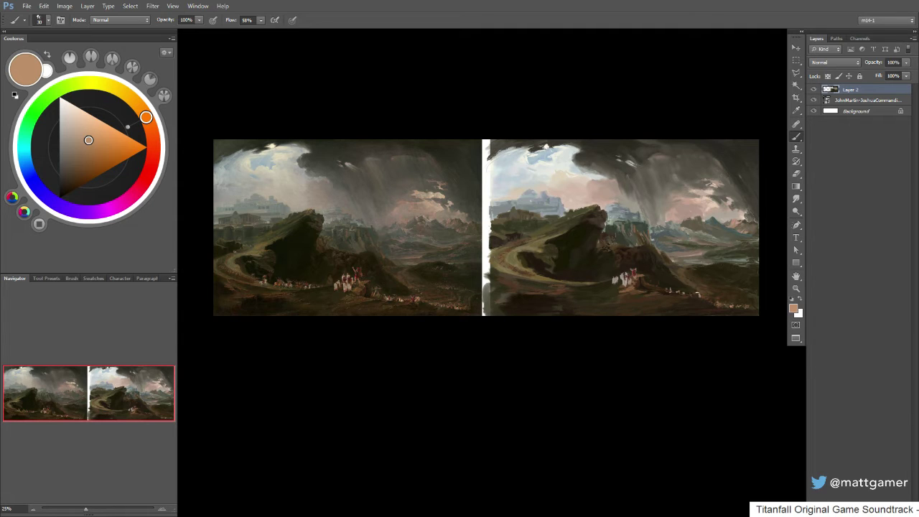
{"action": "left_click_drag", "start_coordinate": [641, 271], "coordinate": [636, 269]}
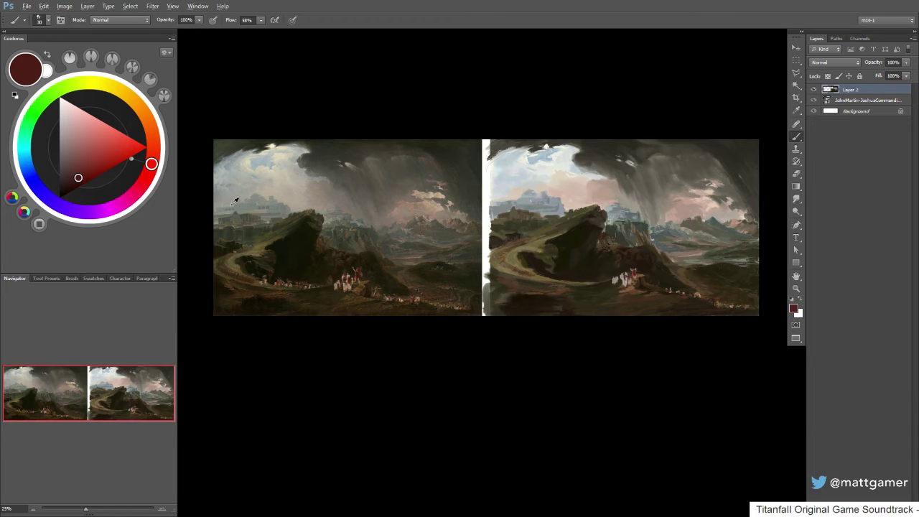
{"action": "left_click_drag", "start_coordinate": [152, 163], "coordinate": [153, 149]}
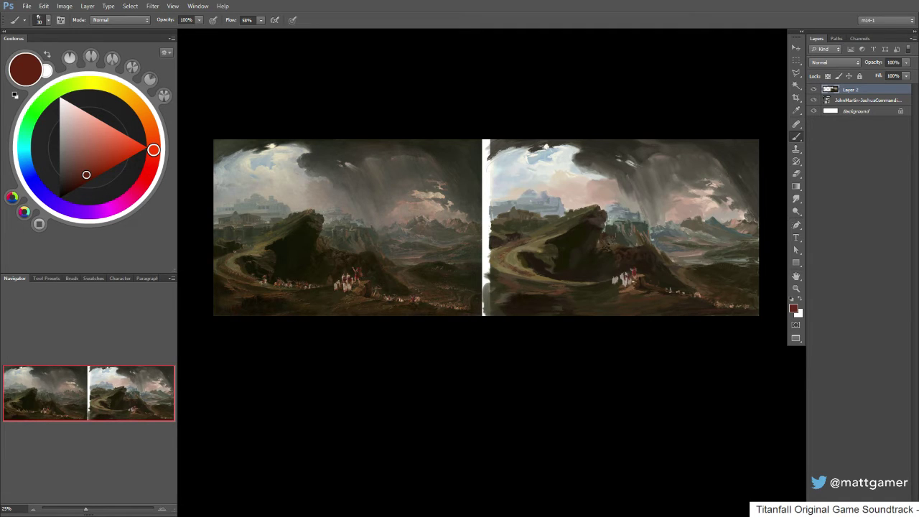
{"action": "left_click", "coordinate": [633, 269], "text": "alt"}
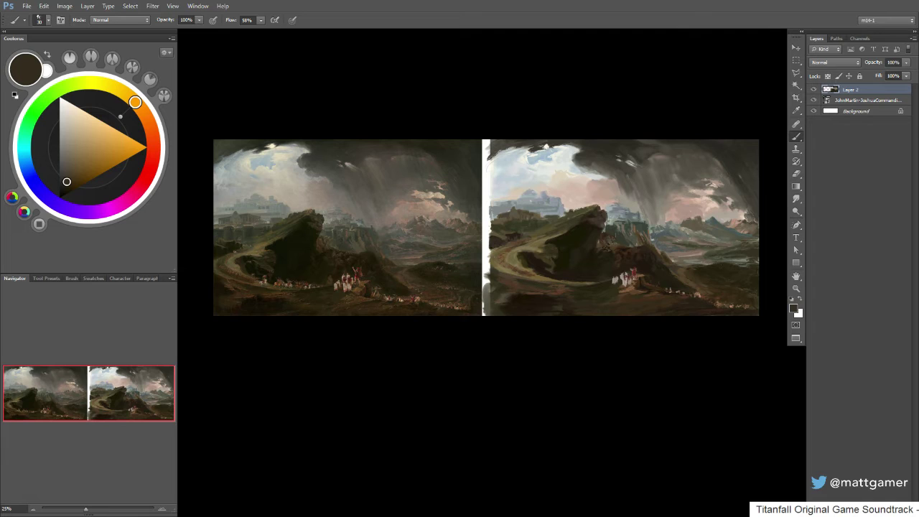
{"action": "left_click", "coordinate": [641, 274], "text": "alt"}
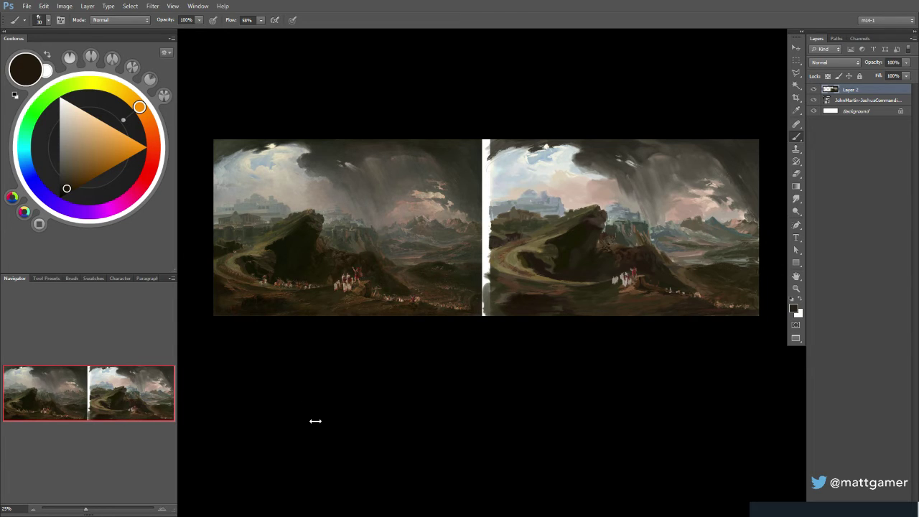
- Deepen the shadowed rock face above the road with sampled near-black browns and olive, enlarging the brush to 50
{"action": "left_click", "coordinate": [581, 247], "text": "alt"}
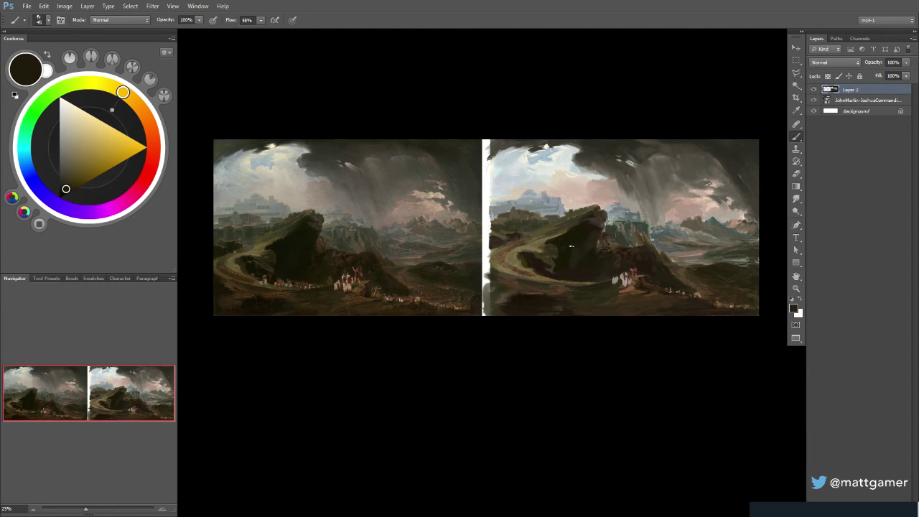
{"action": "left_click", "coordinate": [584, 237], "text": "alt"}
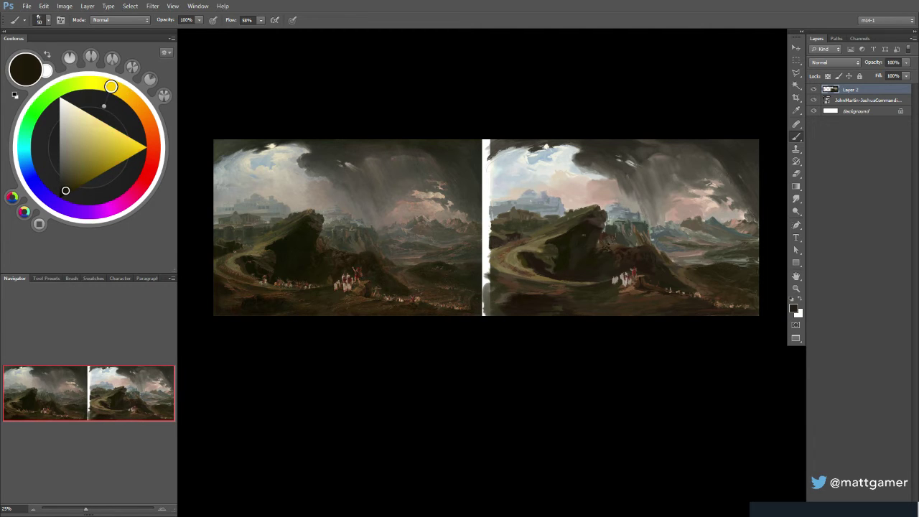
{"action": "left_click", "coordinate": [578, 267], "text": "alt"}
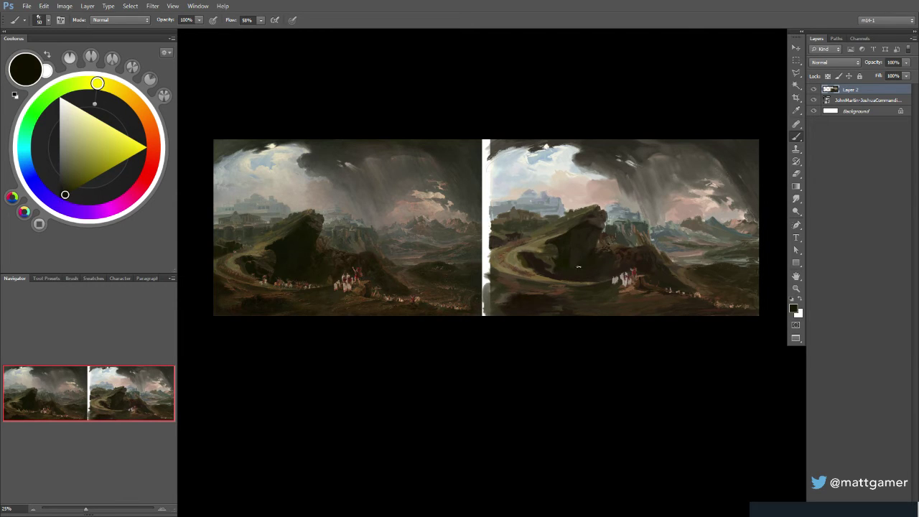
- Dot small figures along the lower road with sampled grey-brown, and sample a warm brown from the ledge under the central group
{"action": "left_click", "coordinate": [615, 277], "text": "alt"}
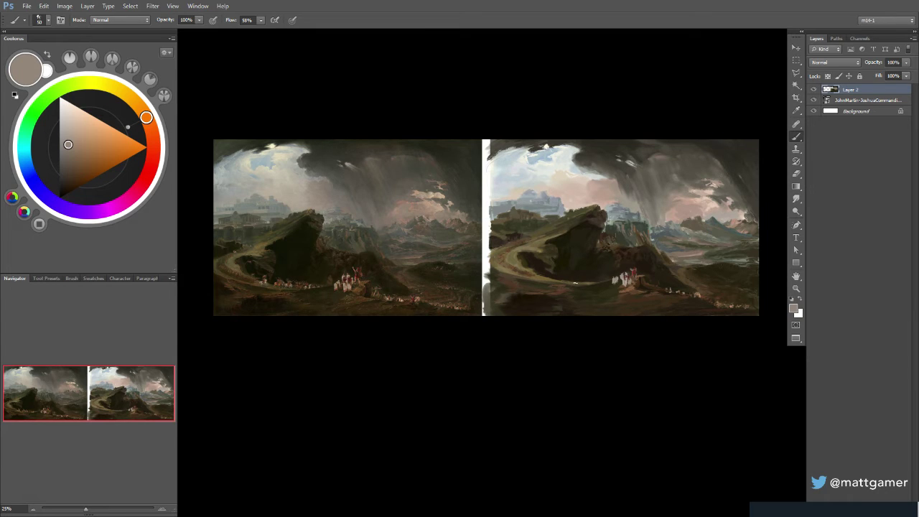
{"action": "left_click", "coordinate": [570, 280]}
{"action": "left_click", "coordinate": [566, 280]}
{"action": "left_click", "coordinate": [547, 278]}
{"action": "left_click", "coordinate": [627, 285], "text": "alt"}
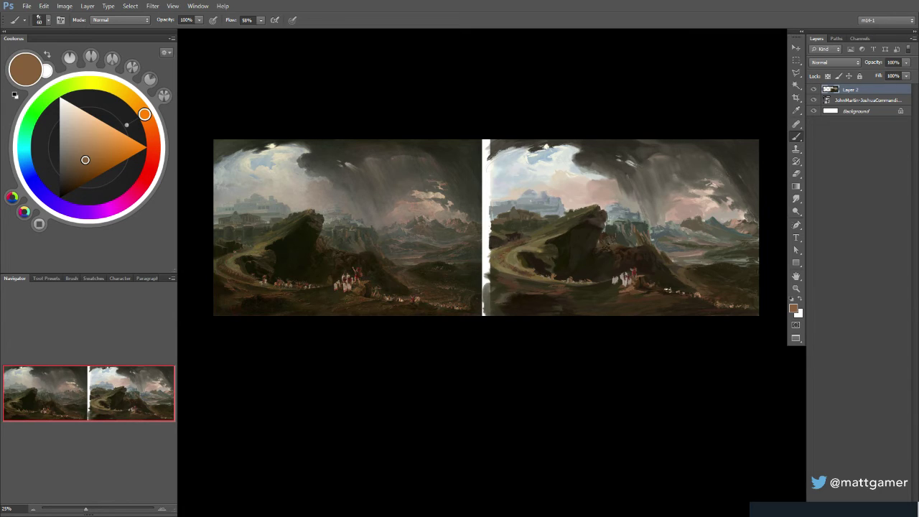
- Extend the procession beyond the ledge with pale tan, grey-brown and brown dabs, and darken the nearby foreground with sampled dark olive
{"action": "left_click", "coordinate": [685, 289], "text": "alt"}
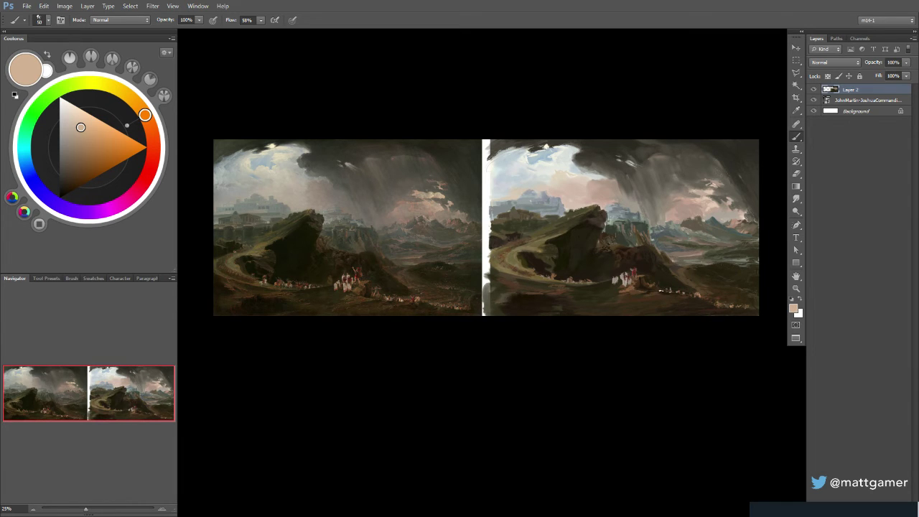
{"action": "left_click", "coordinate": [662, 290]}
{"action": "left_click_drag", "start_coordinate": [81, 128], "coordinate": [72, 141]}
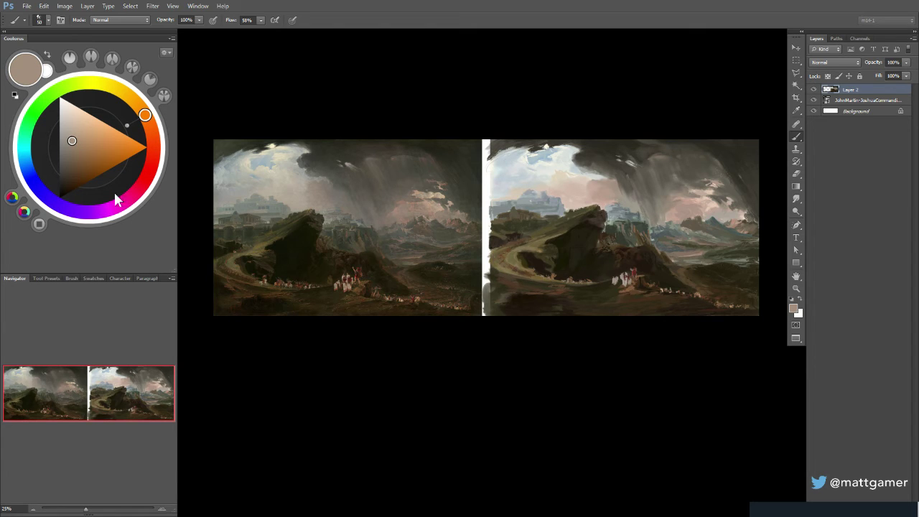
{"action": "left_click", "coordinate": [83, 153]}
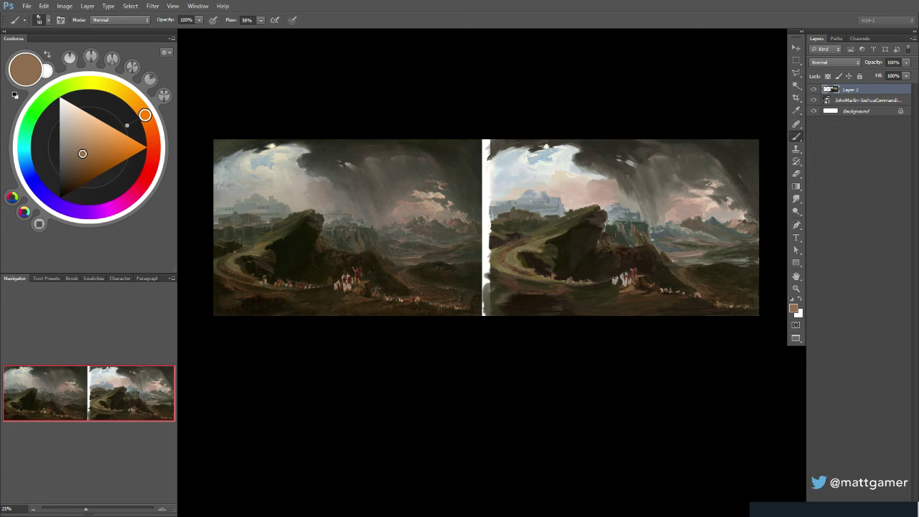
{"action": "left_click", "coordinate": [606, 284], "text": "alt"}
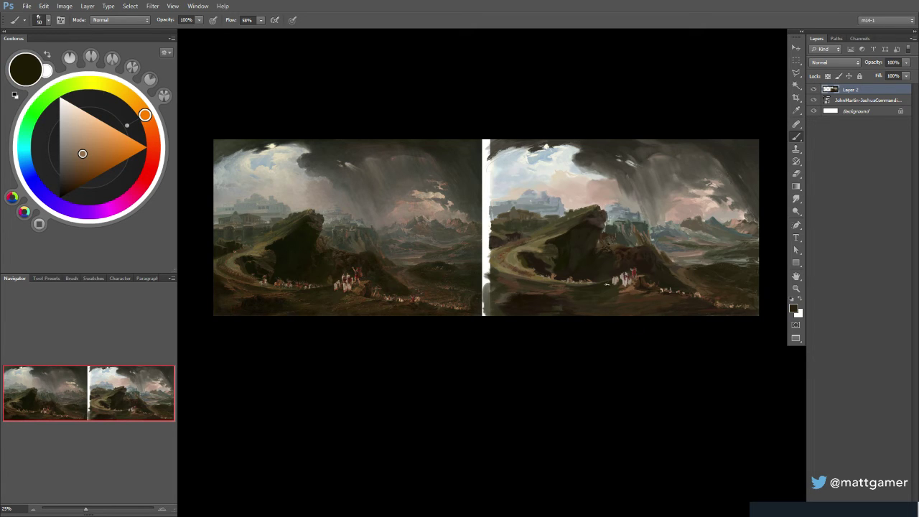
{"action": "left_click", "coordinate": [609, 290], "text": "alt"}
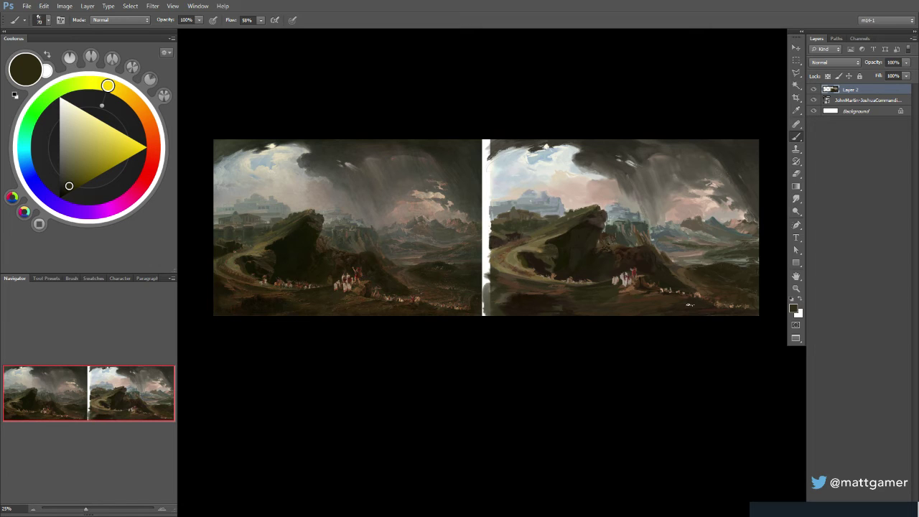
- Mirror the canvas horizontally and crop it to the painted study, cutting away the reference half
{"action": "key", "text": "ctrl+shift+h"}
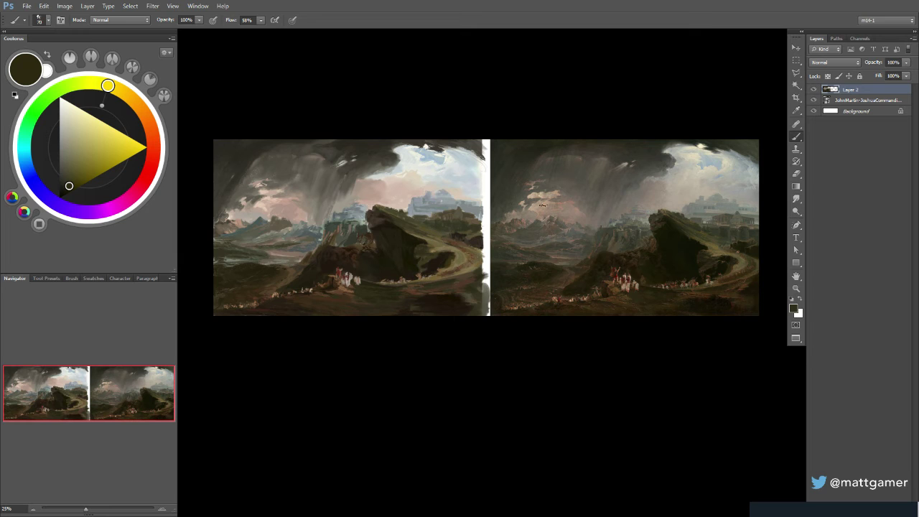
{"action": "key", "text": "z"}
{"action": "key", "text": "c"}
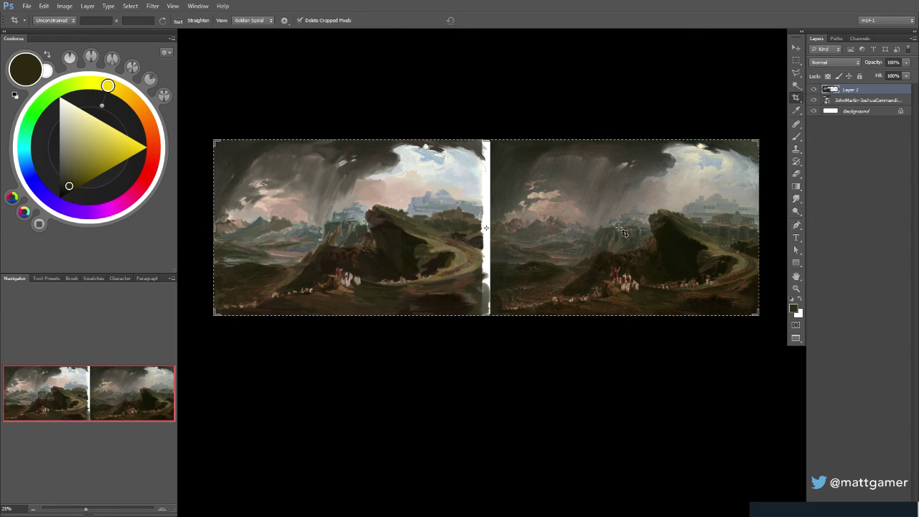
{"action": "left_click_drag", "start_coordinate": [758, 228], "coordinate": [625, 223]}
{"action": "key", "text": "Return"}
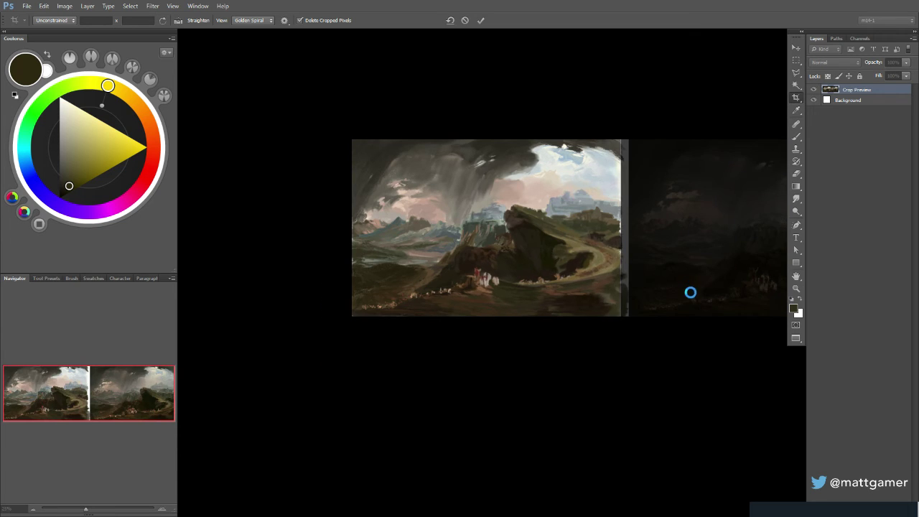
- Show the cropped study in full-screen mode and enlarge it so the whole painting fills the view
{"action": "key", "text": "f"}
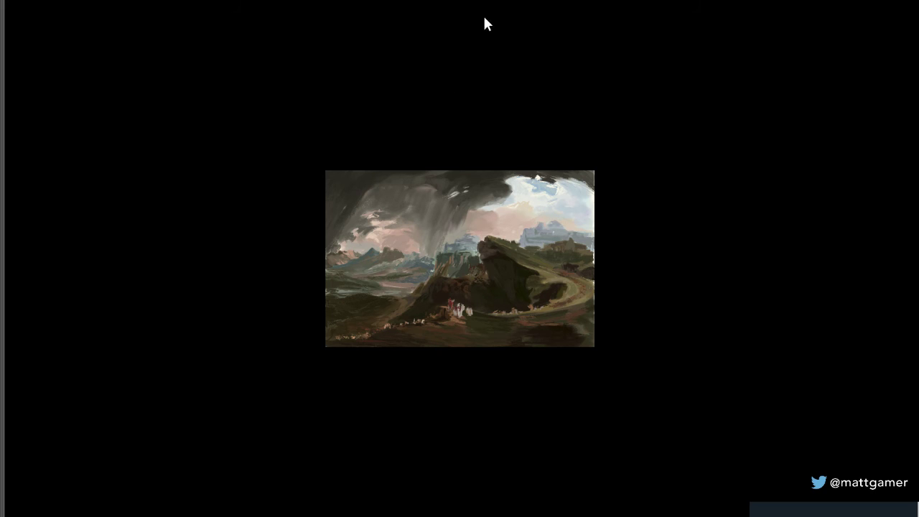
{"action": "scroll", "coordinate": [675, 166], "scroll_direction": "up", "scroll_amount": 4}
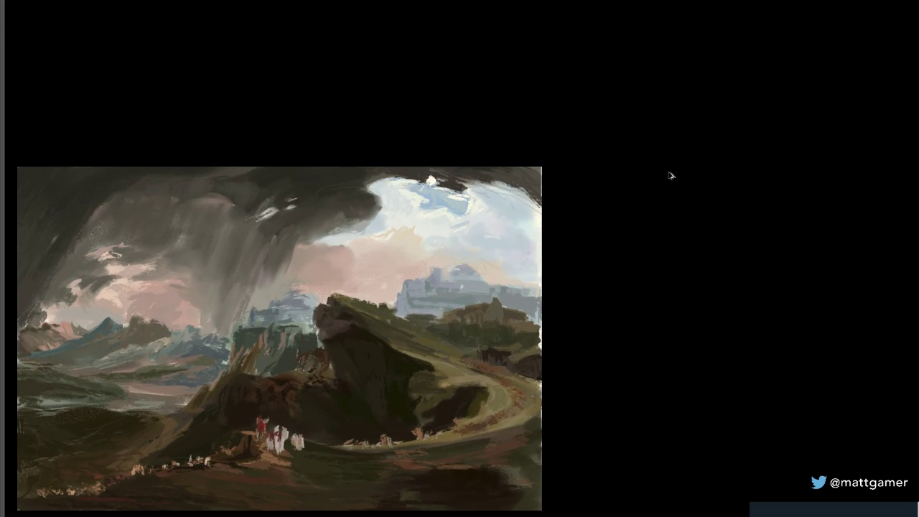
{"action": "mouse_move", "coordinate": [468, 278]}
{"action": "left_mouse_down"}
{"action": "mouse_move", "coordinate": [660, 155]}
{"action": "mouse_move", "coordinate": [643, 179]}
{"action": "left_mouse_up"}
{"action": "scroll", "coordinate": [666, 187], "scroll_direction": "up", "scroll_amount": 1}
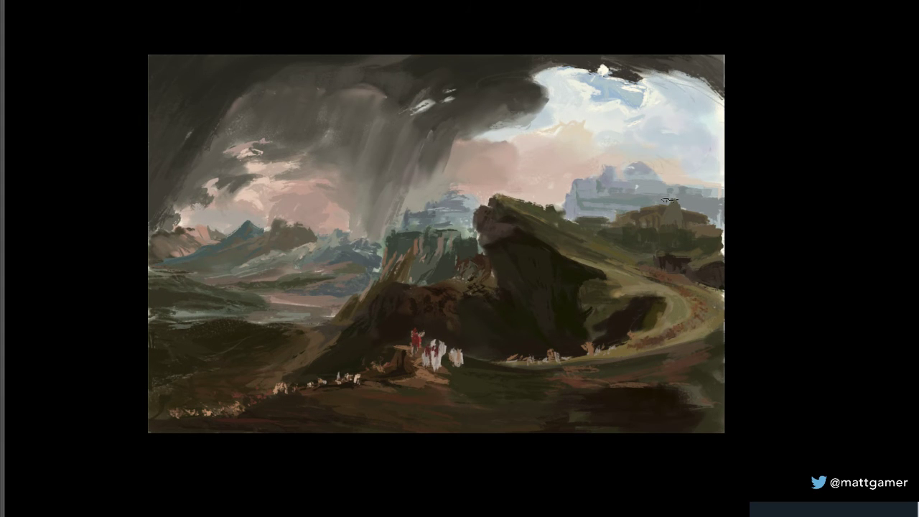
{"action": "scroll", "coordinate": [405, 277], "scroll_direction": "up", "scroll_amount": 2}
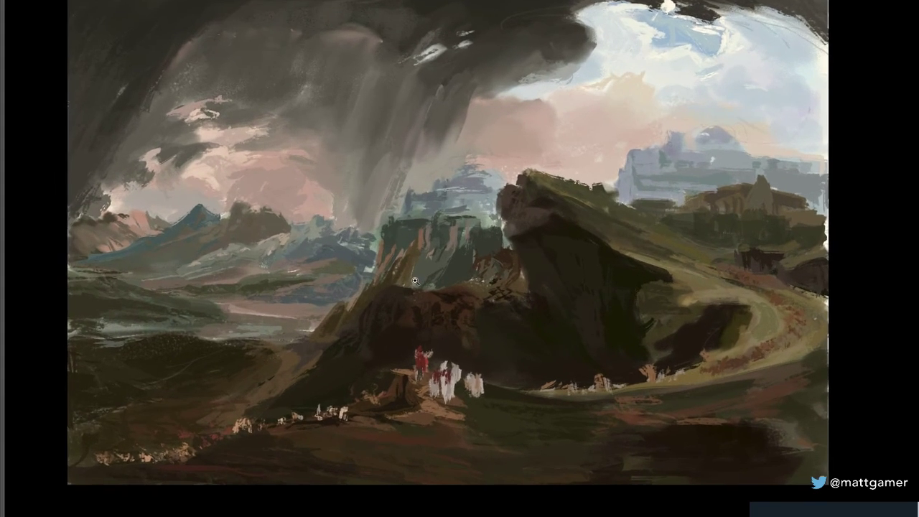
{"action": "left_click_drag", "start_coordinate": [415, 281], "coordinate": [425, 300]}
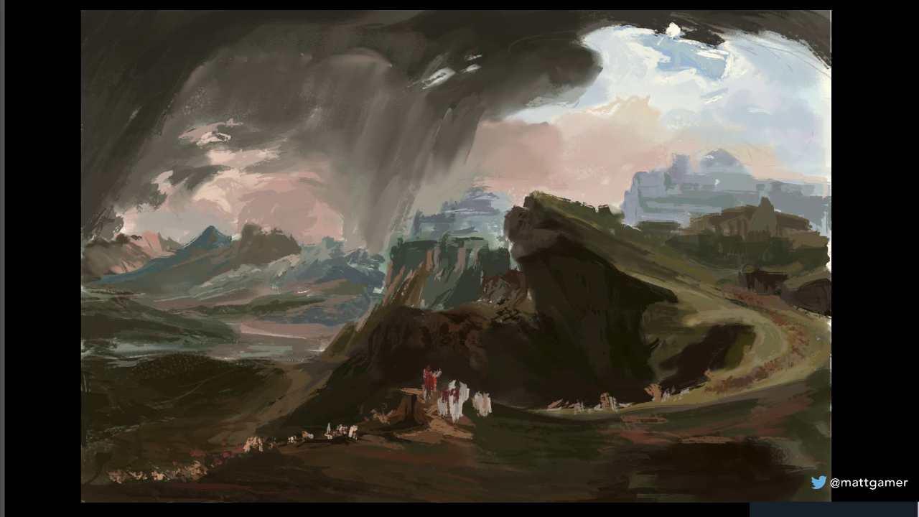
- Sign the study small in its lower-right corner with the pencil brush, using red sampled from the robed figure in the central group
{"action": "right_click", "coordinate": [550, 238]}
{"action": "left_click", "coordinate": [587, 399]}
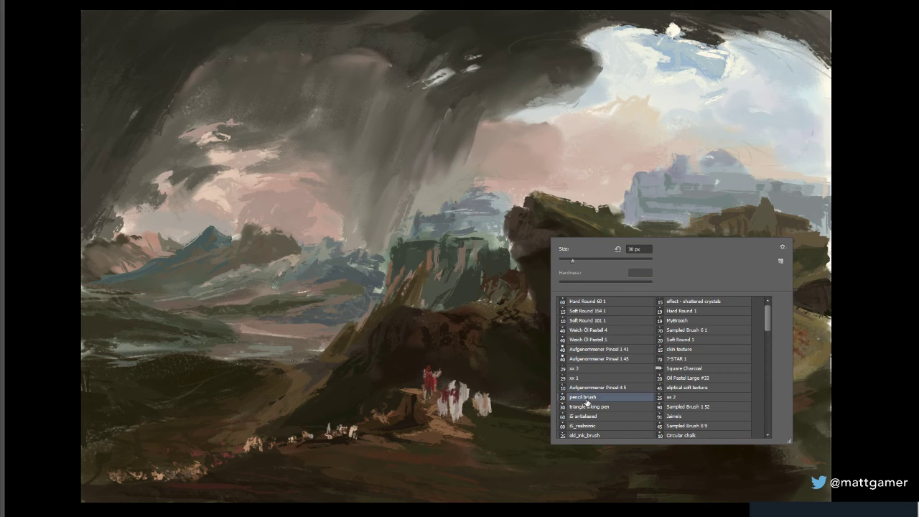
{"action": "left_click", "coordinate": [371, 358]}
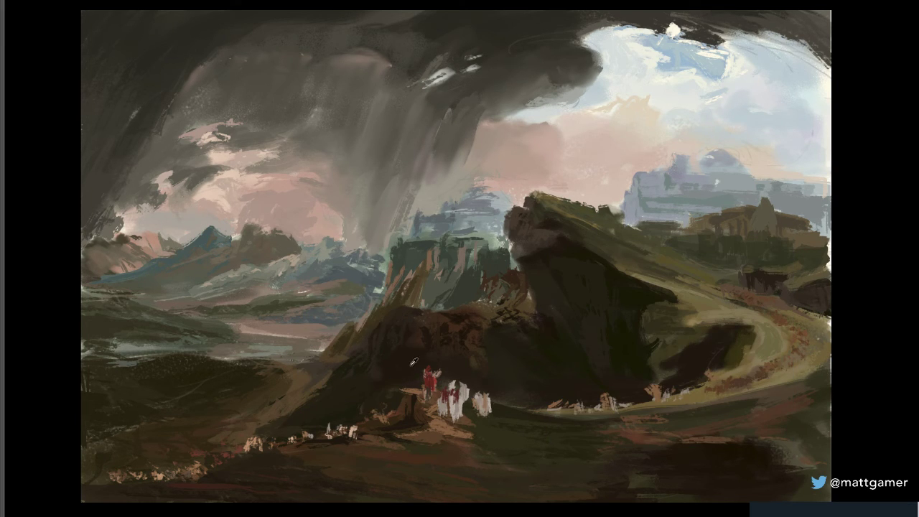
{"action": "left_click_drag", "start_coordinate": [420, 368], "coordinate": [437, 381]}
{"action": "left_click_drag", "start_coordinate": [797, 495], "coordinate": [828, 497]}
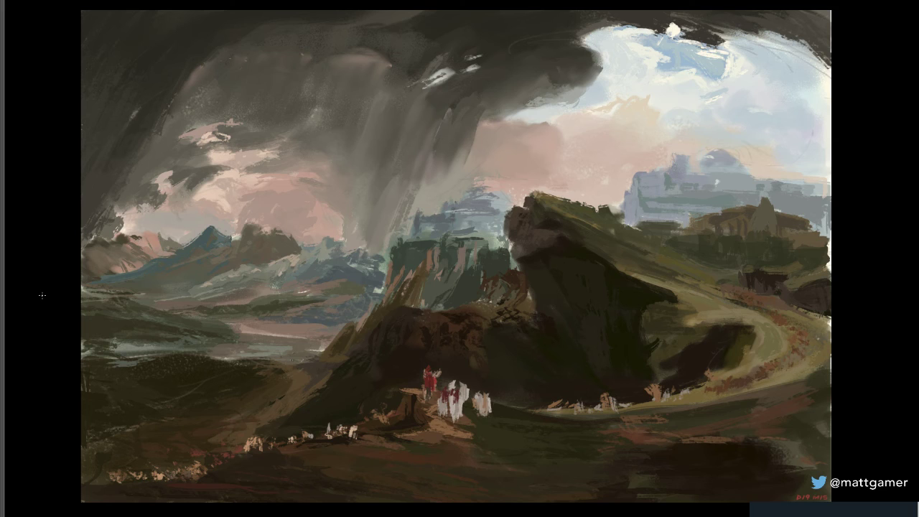